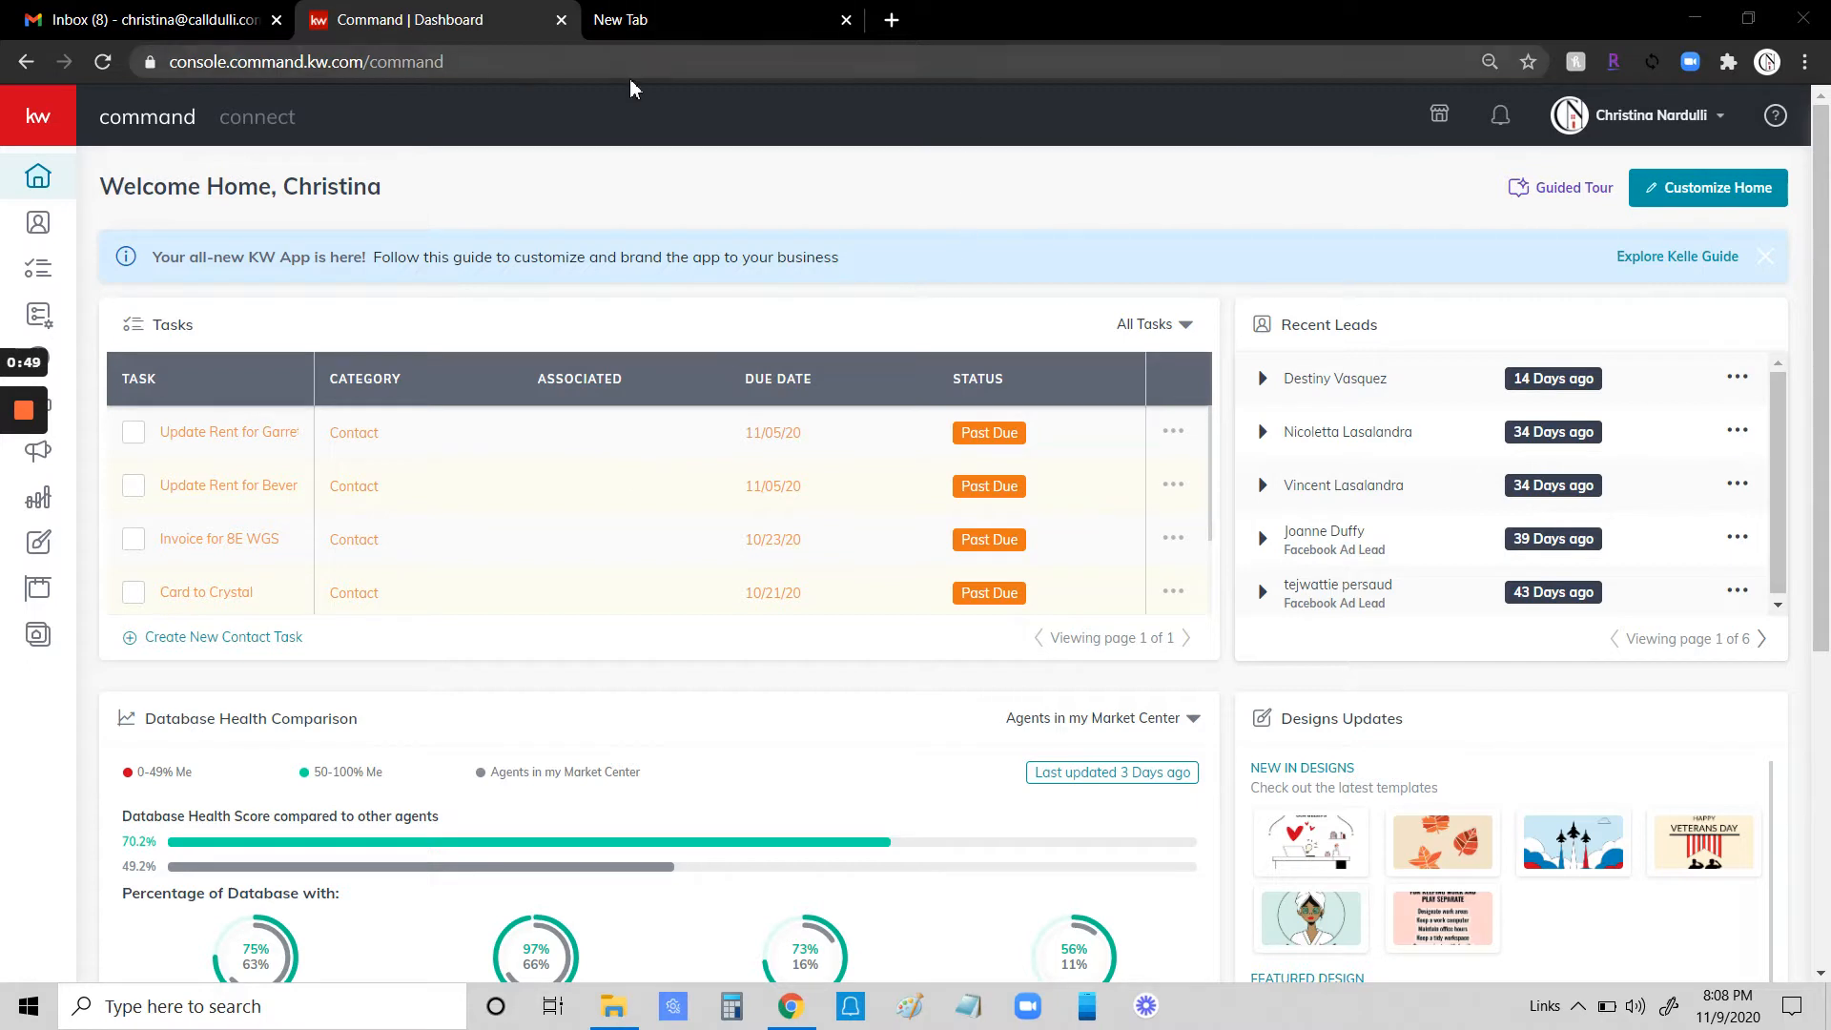
# - Open cognitoforms.com in a new browser tab
pyautogui.click(732, 20)
pyautogui.click(289, 58)
pyautogui.write('cogni')
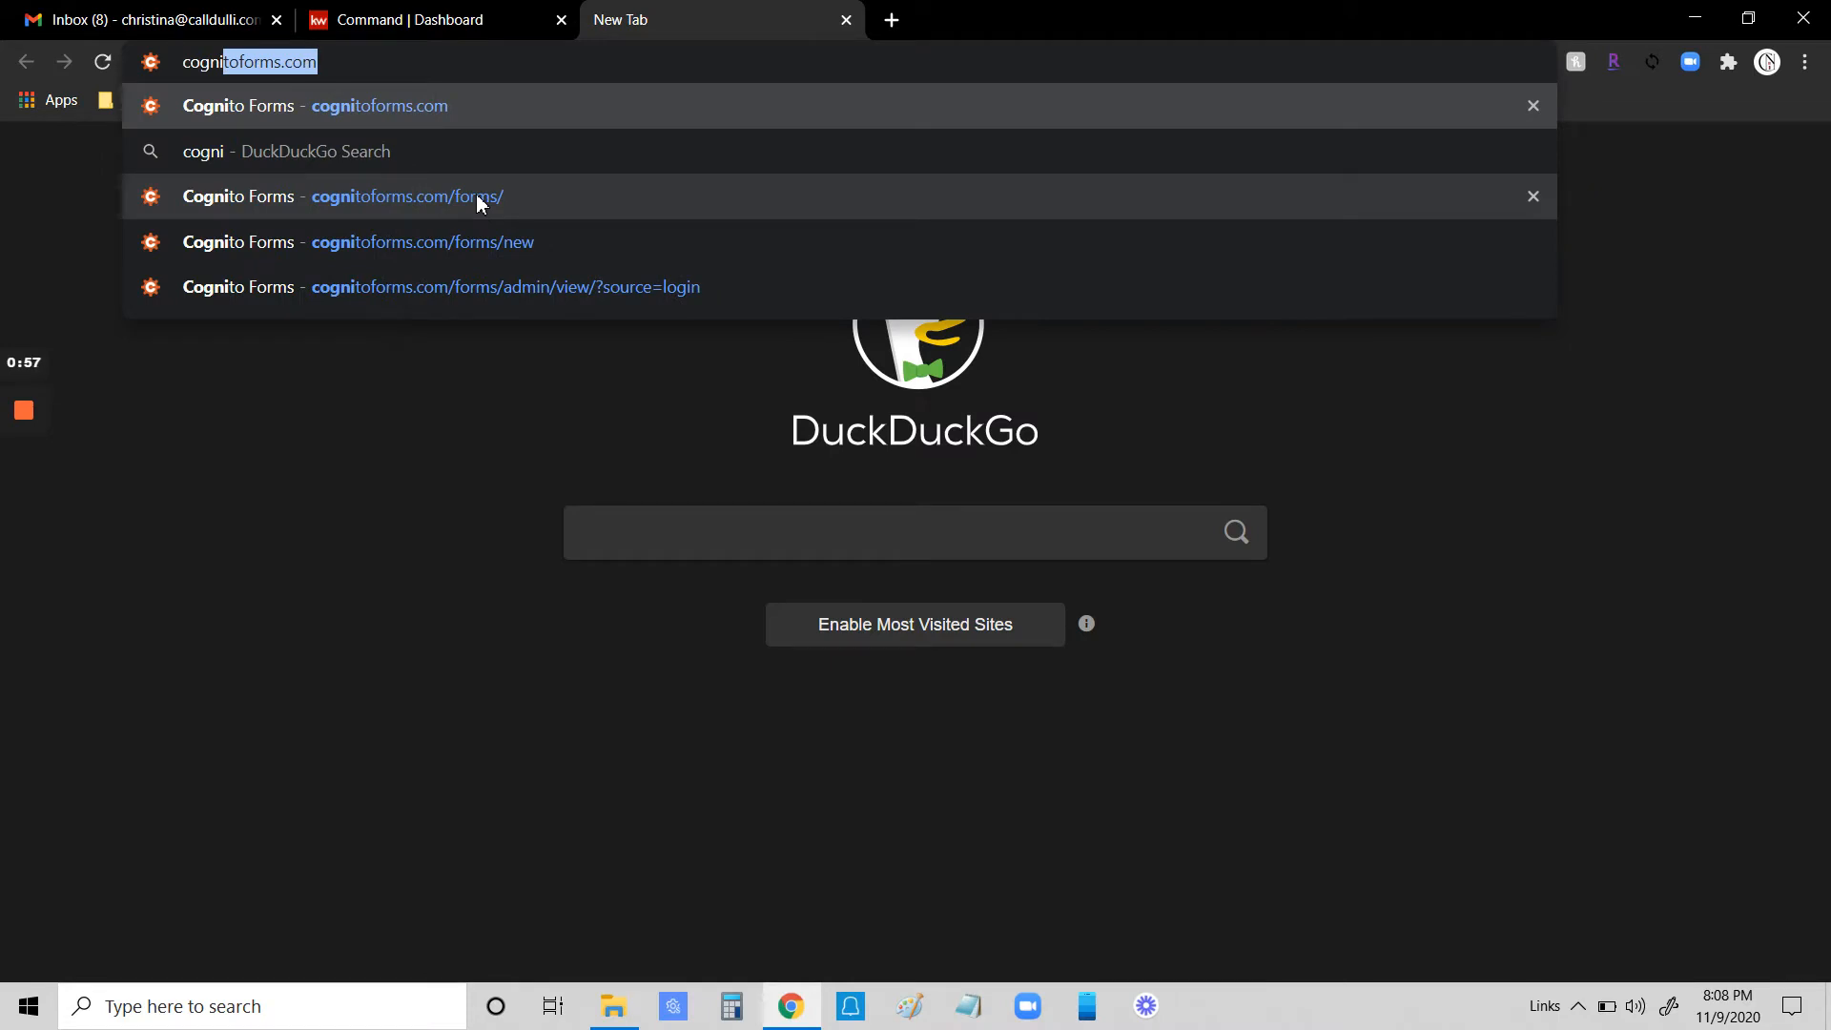
pyautogui.press('Return')
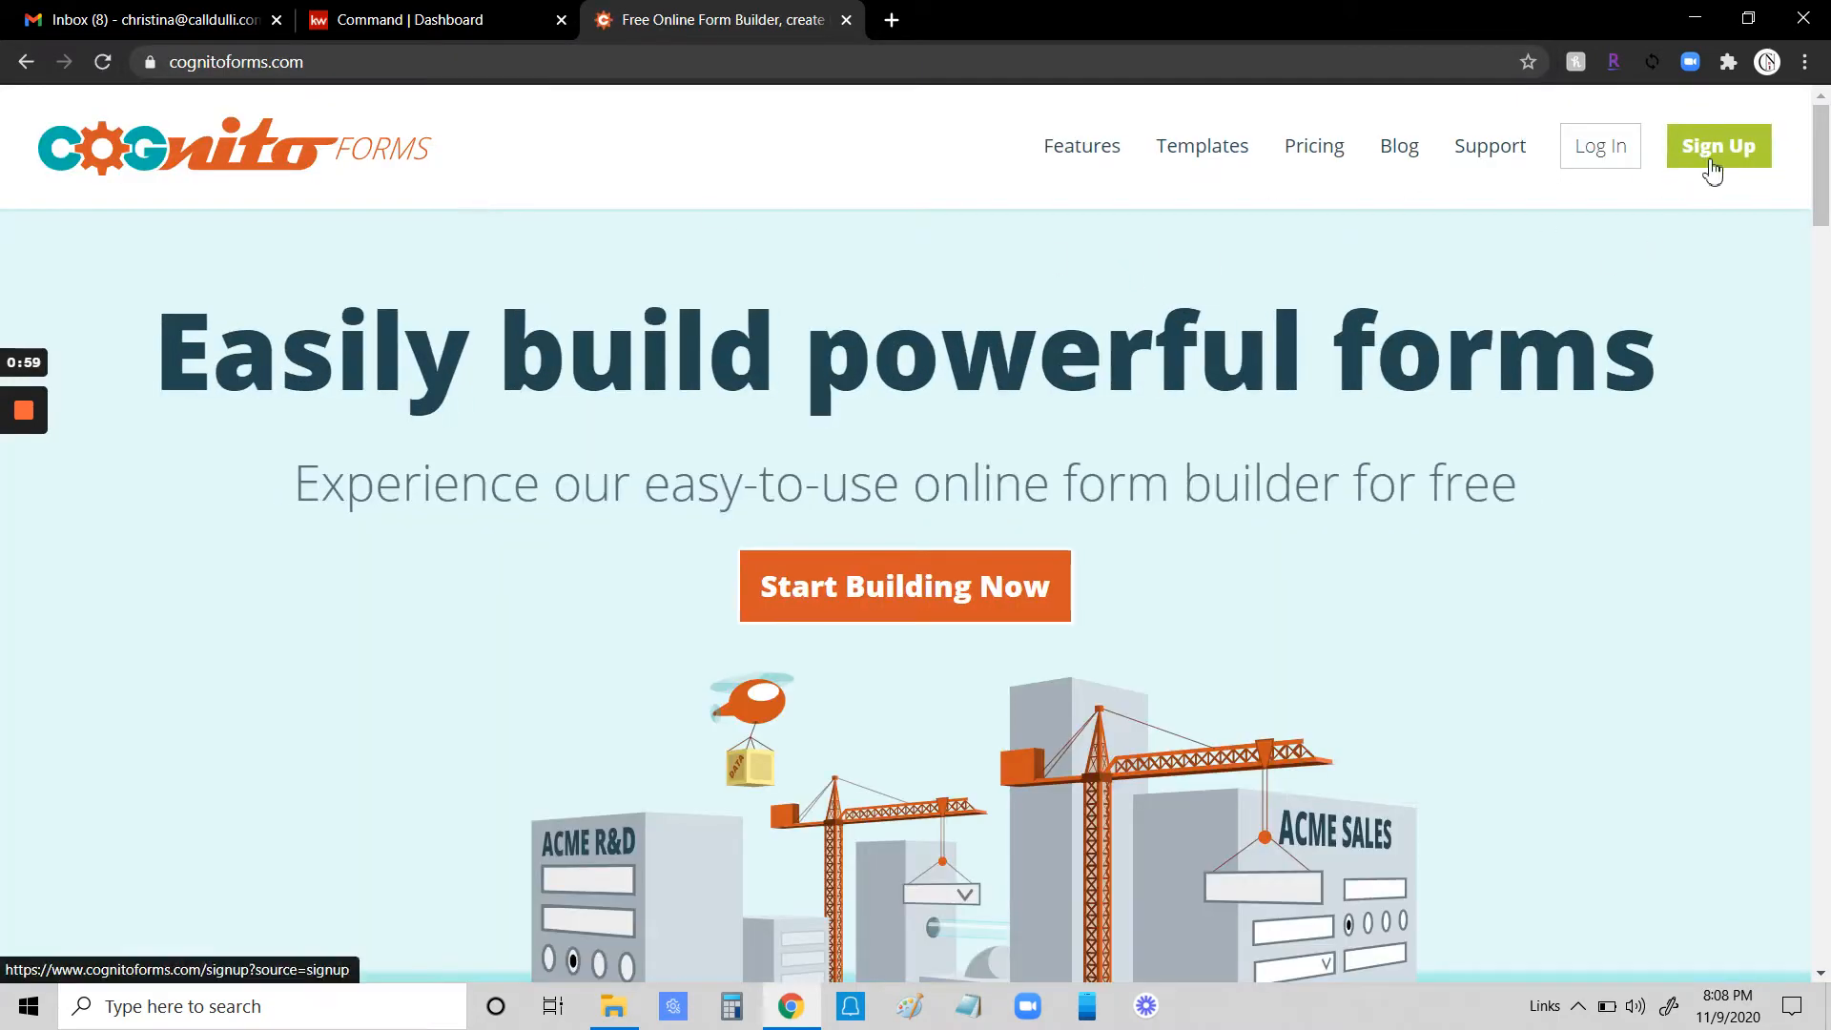
# - Open the login page and enter the account e-mail address
pyautogui.click(1599, 141)
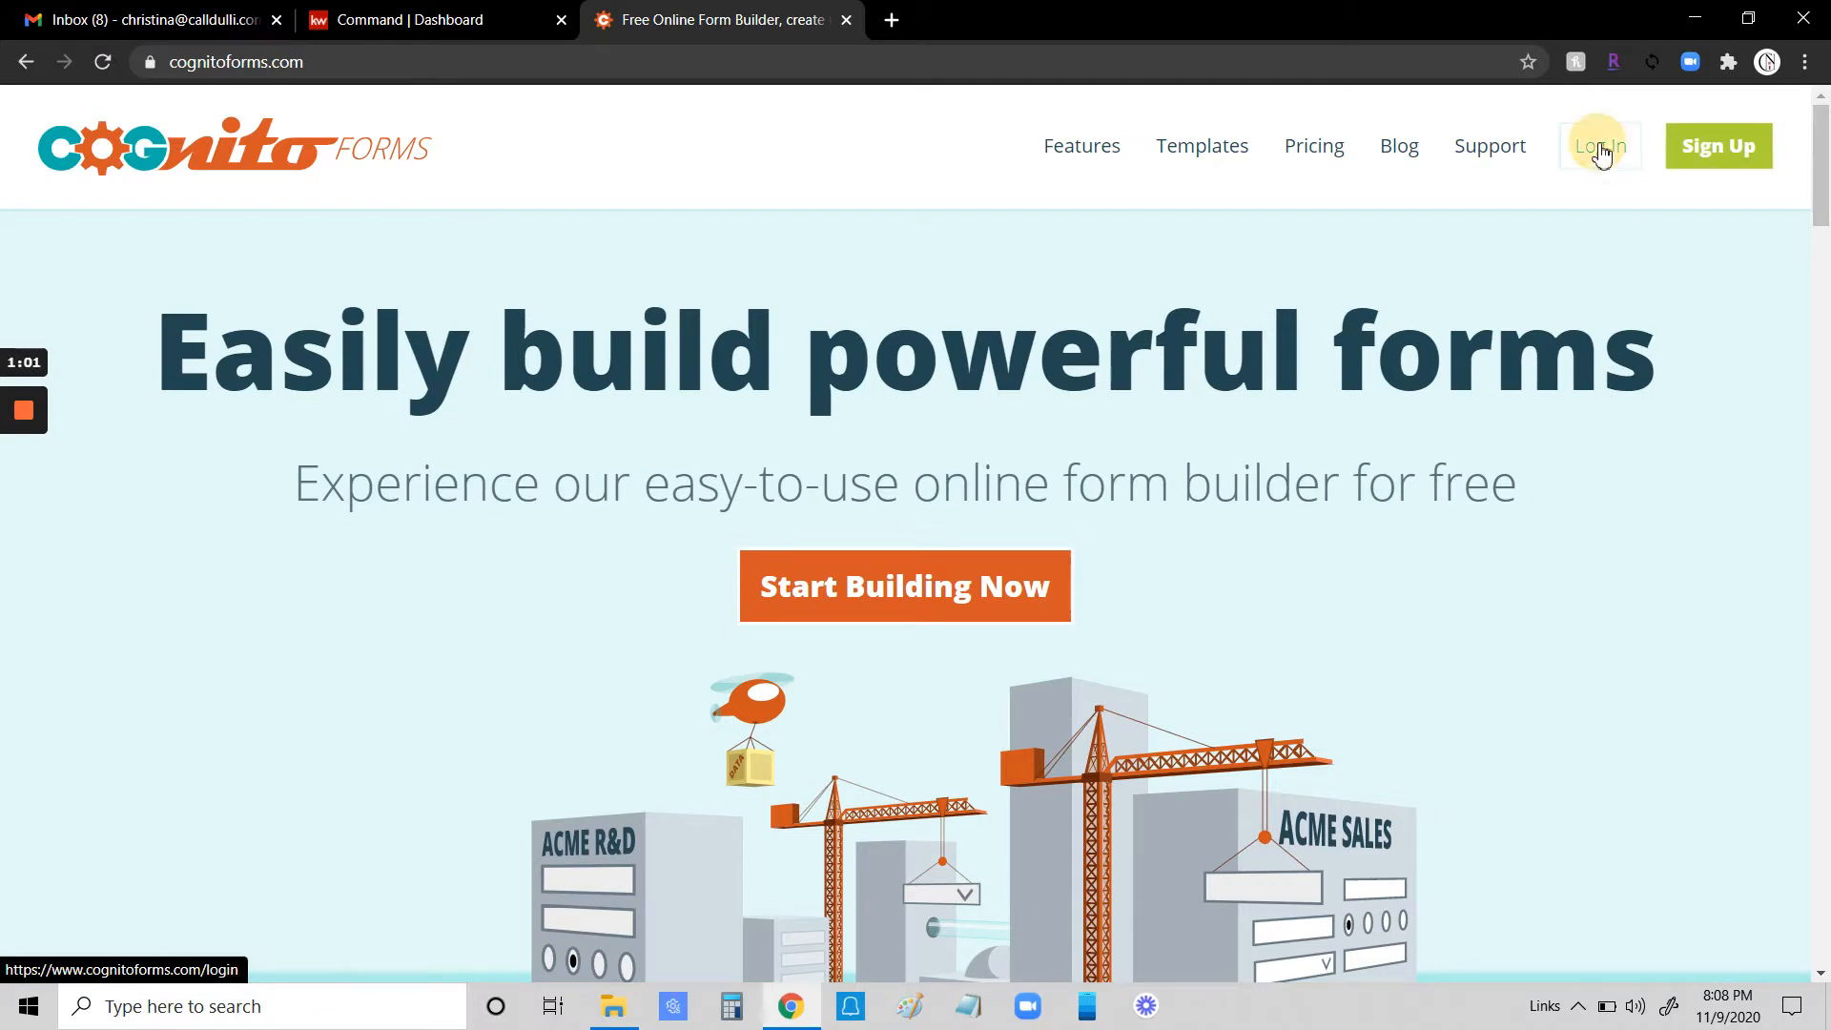
pyautogui.click(887, 610)
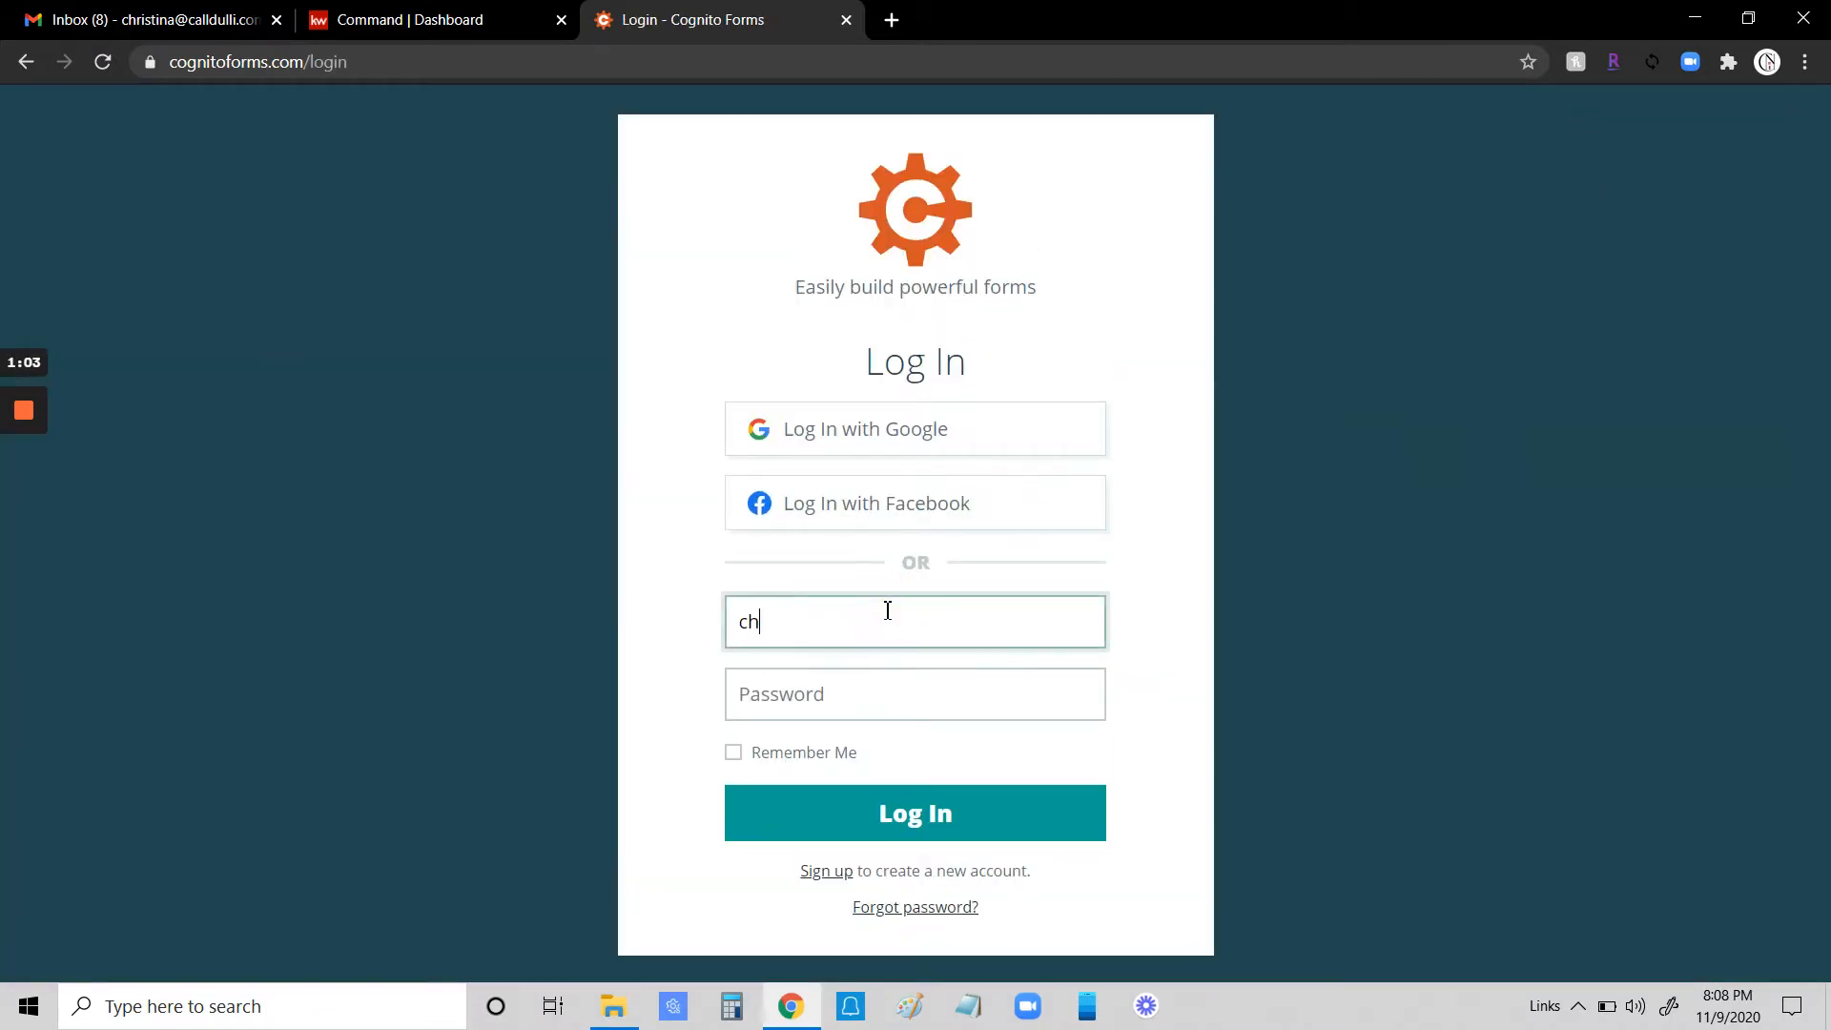
# - Enter the account password and log in
pyautogui.press('Tab')
pyautogui.write('•')
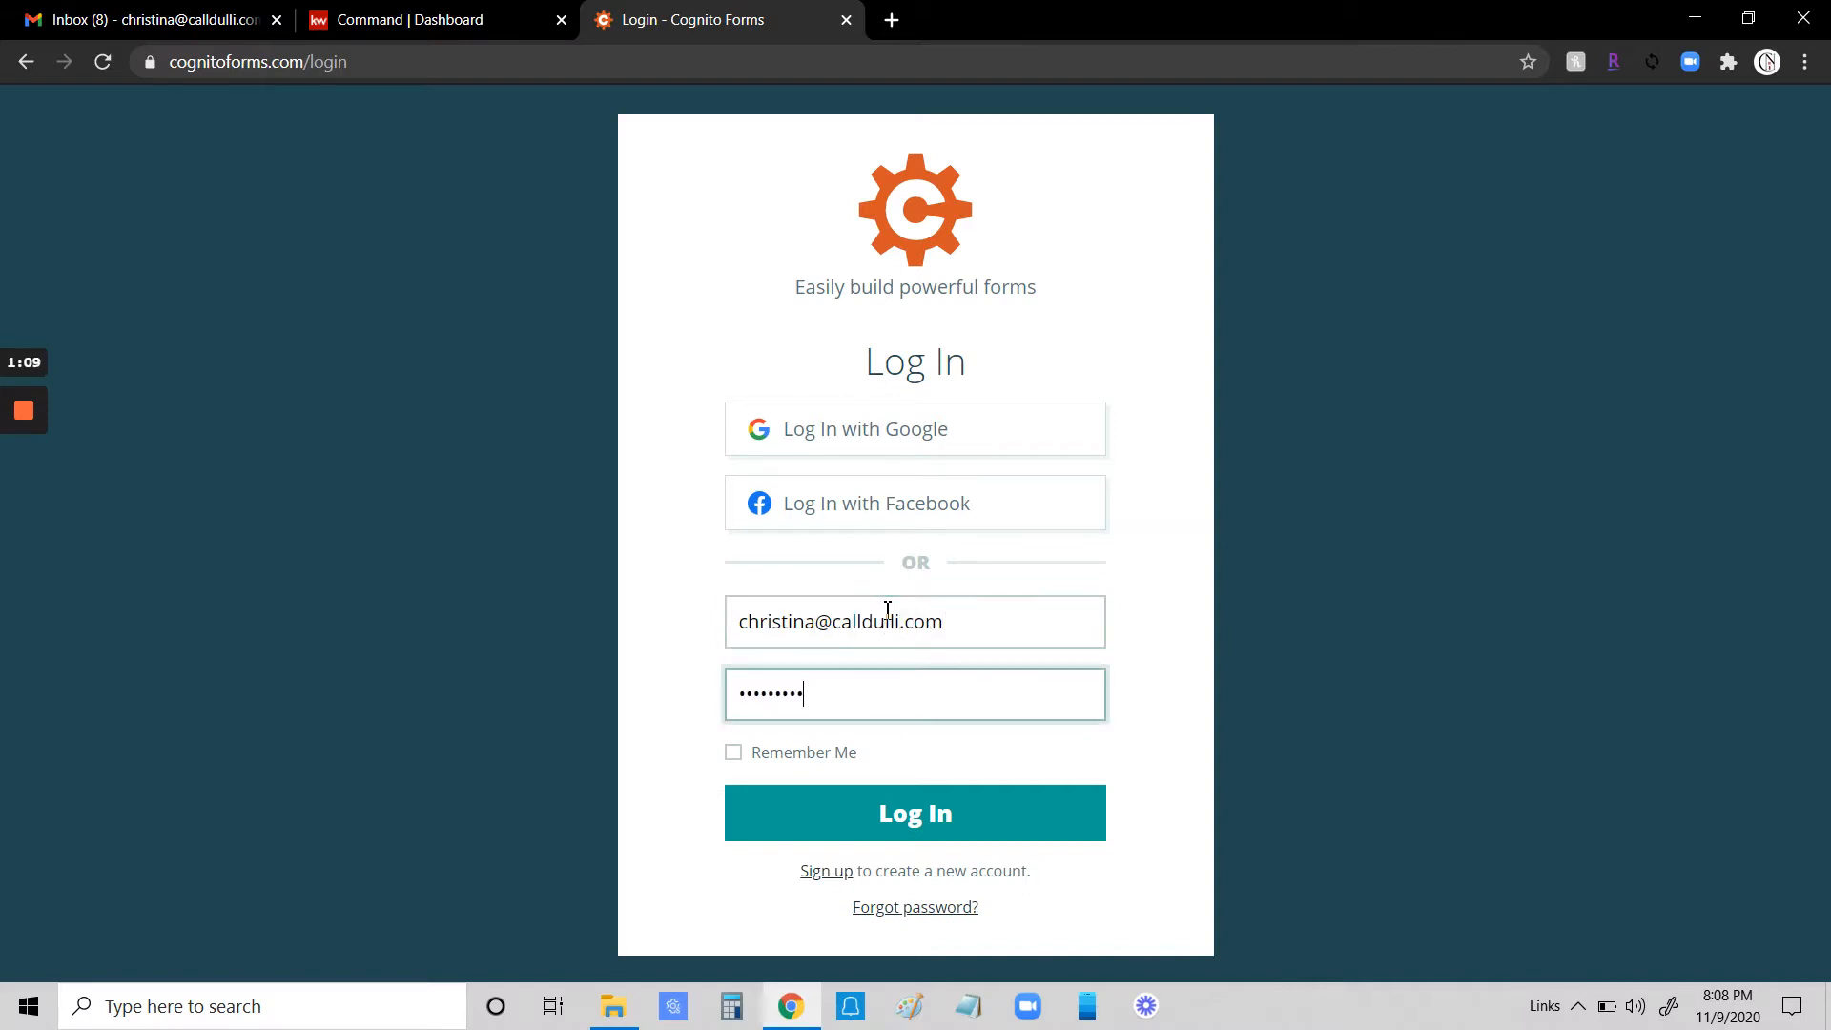
pyautogui.write('••')
pyautogui.press('BackSpace')
pyautogui.press('BackSpace')
pyautogui.press('BackSpace')
pyautogui.write('••')
pyautogui.click(895, 820)
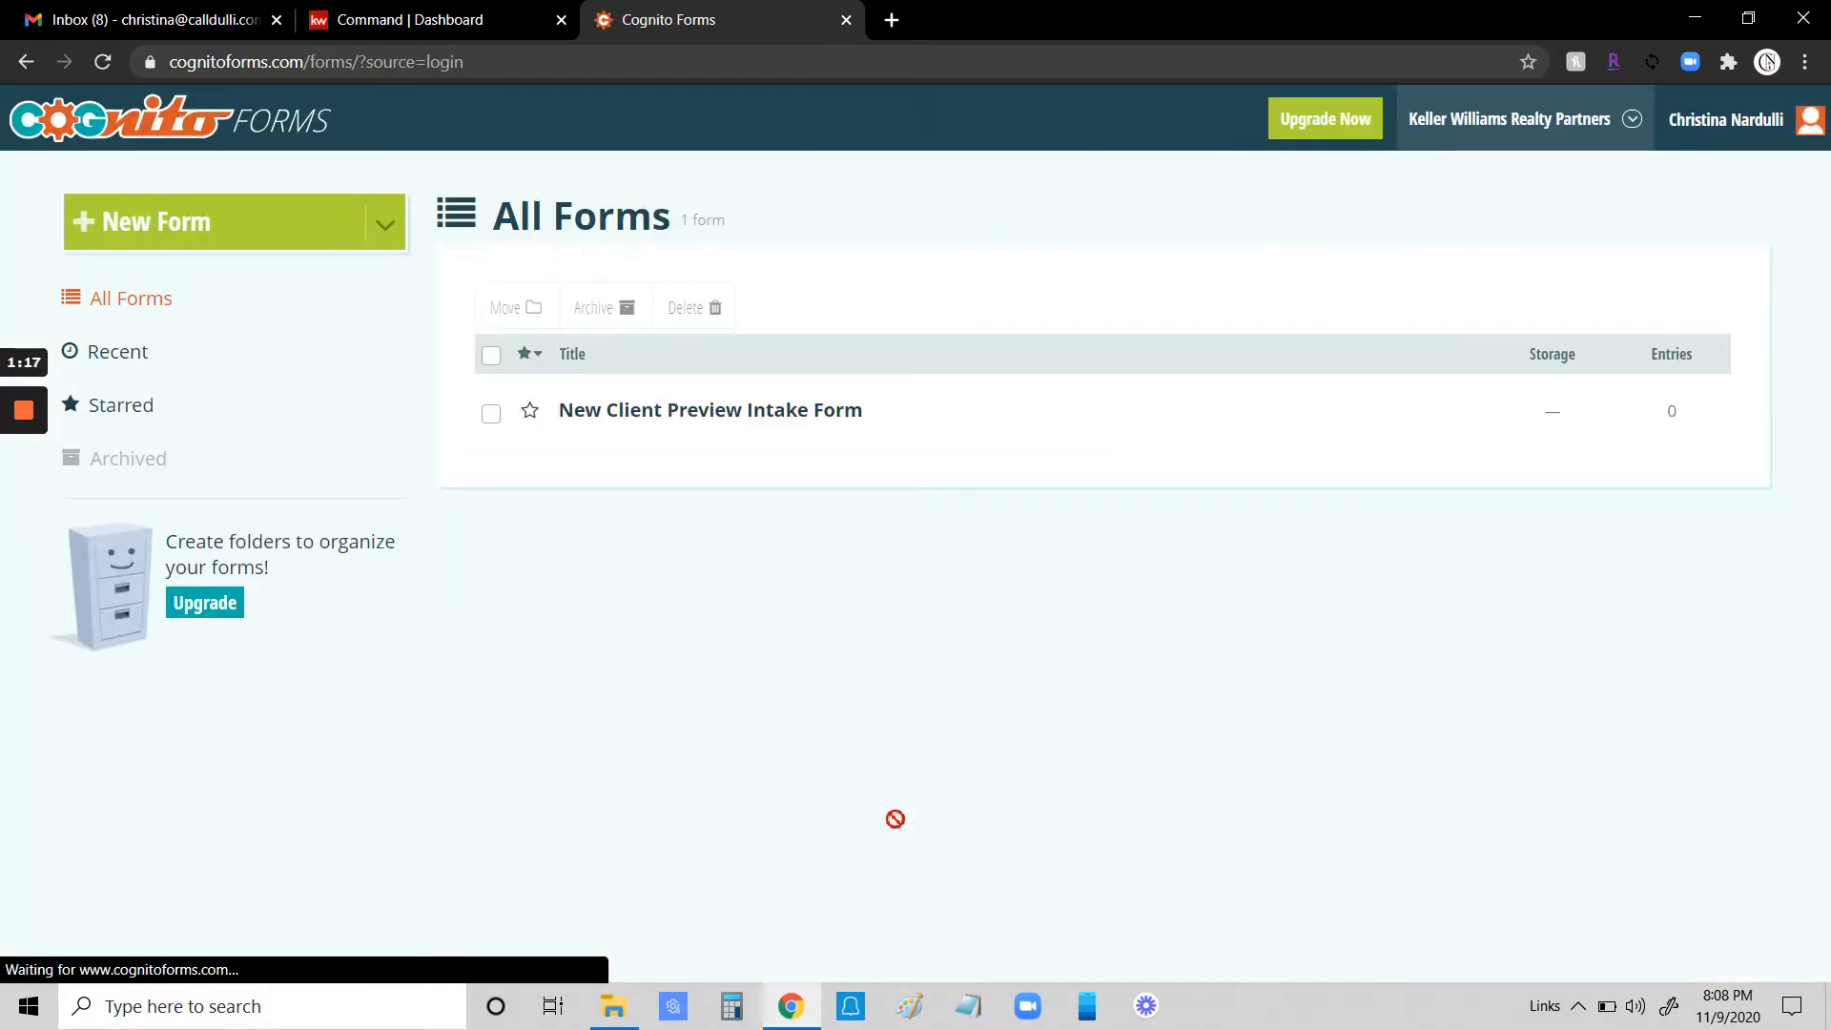
# - Create a new form titled "Open House Sign In"
pyautogui.moveTo(584, 410)
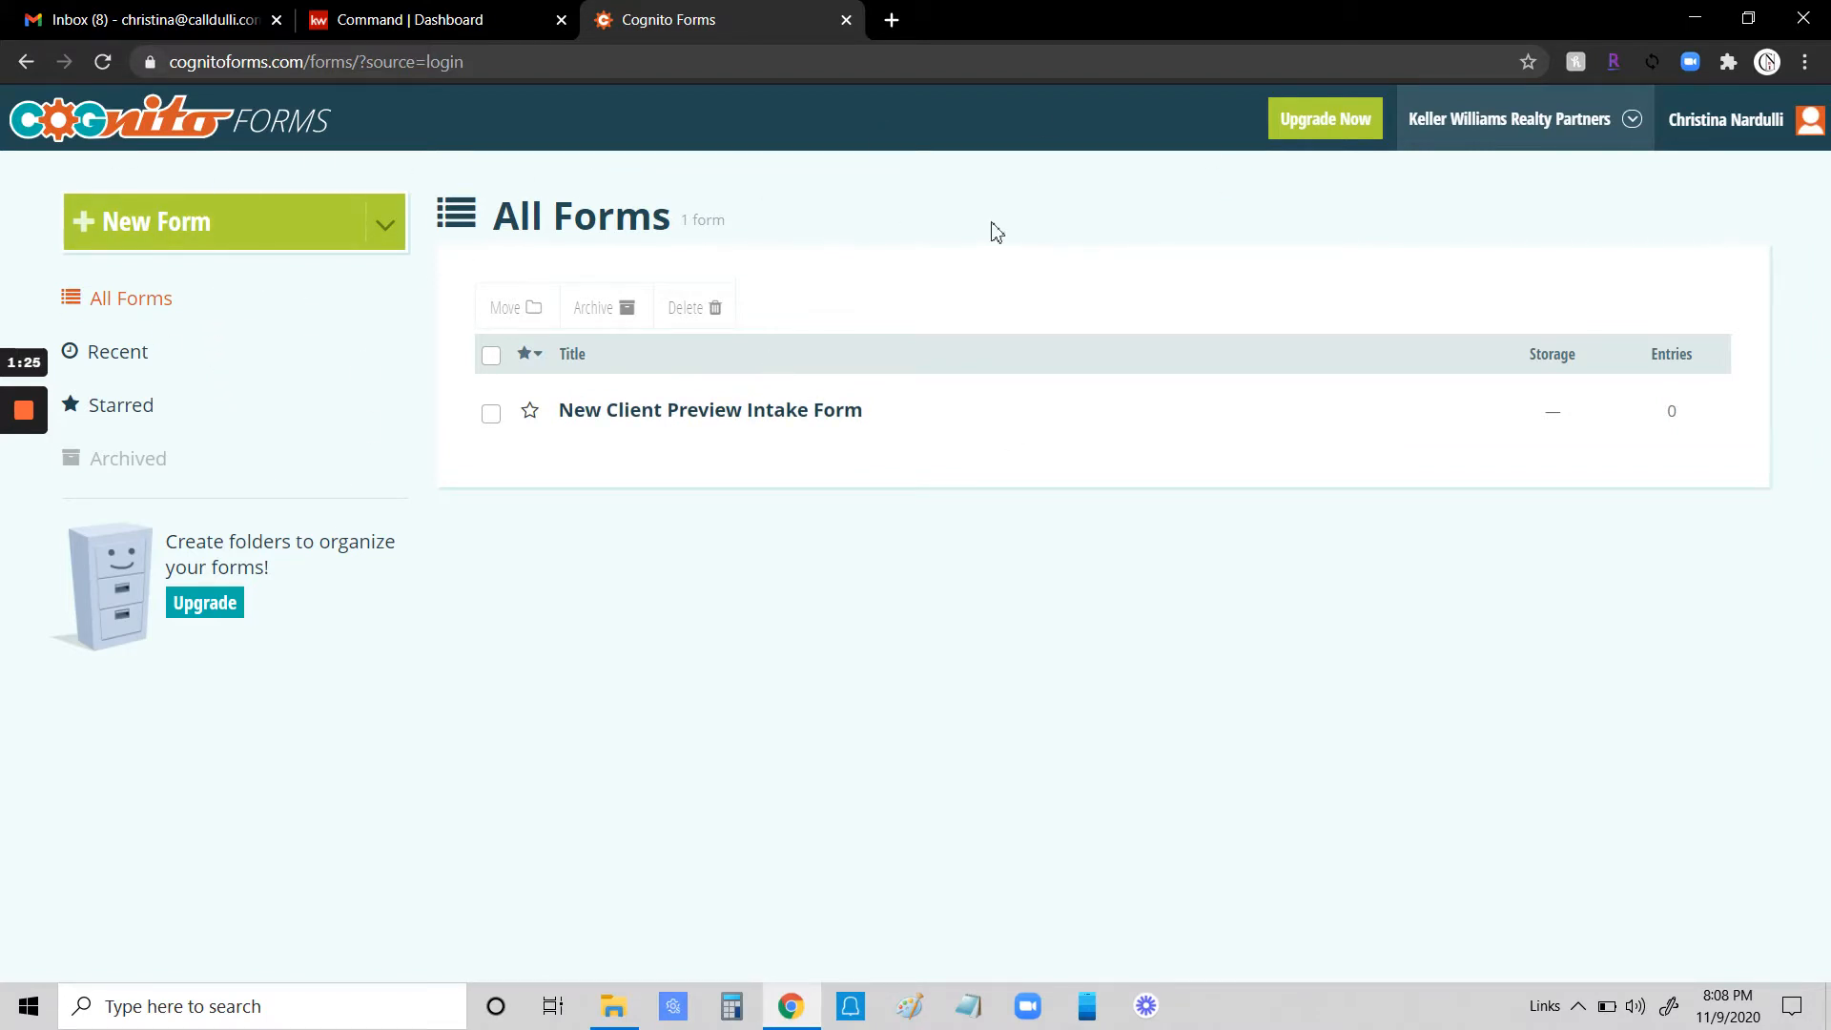
pyautogui.click(96, 128)
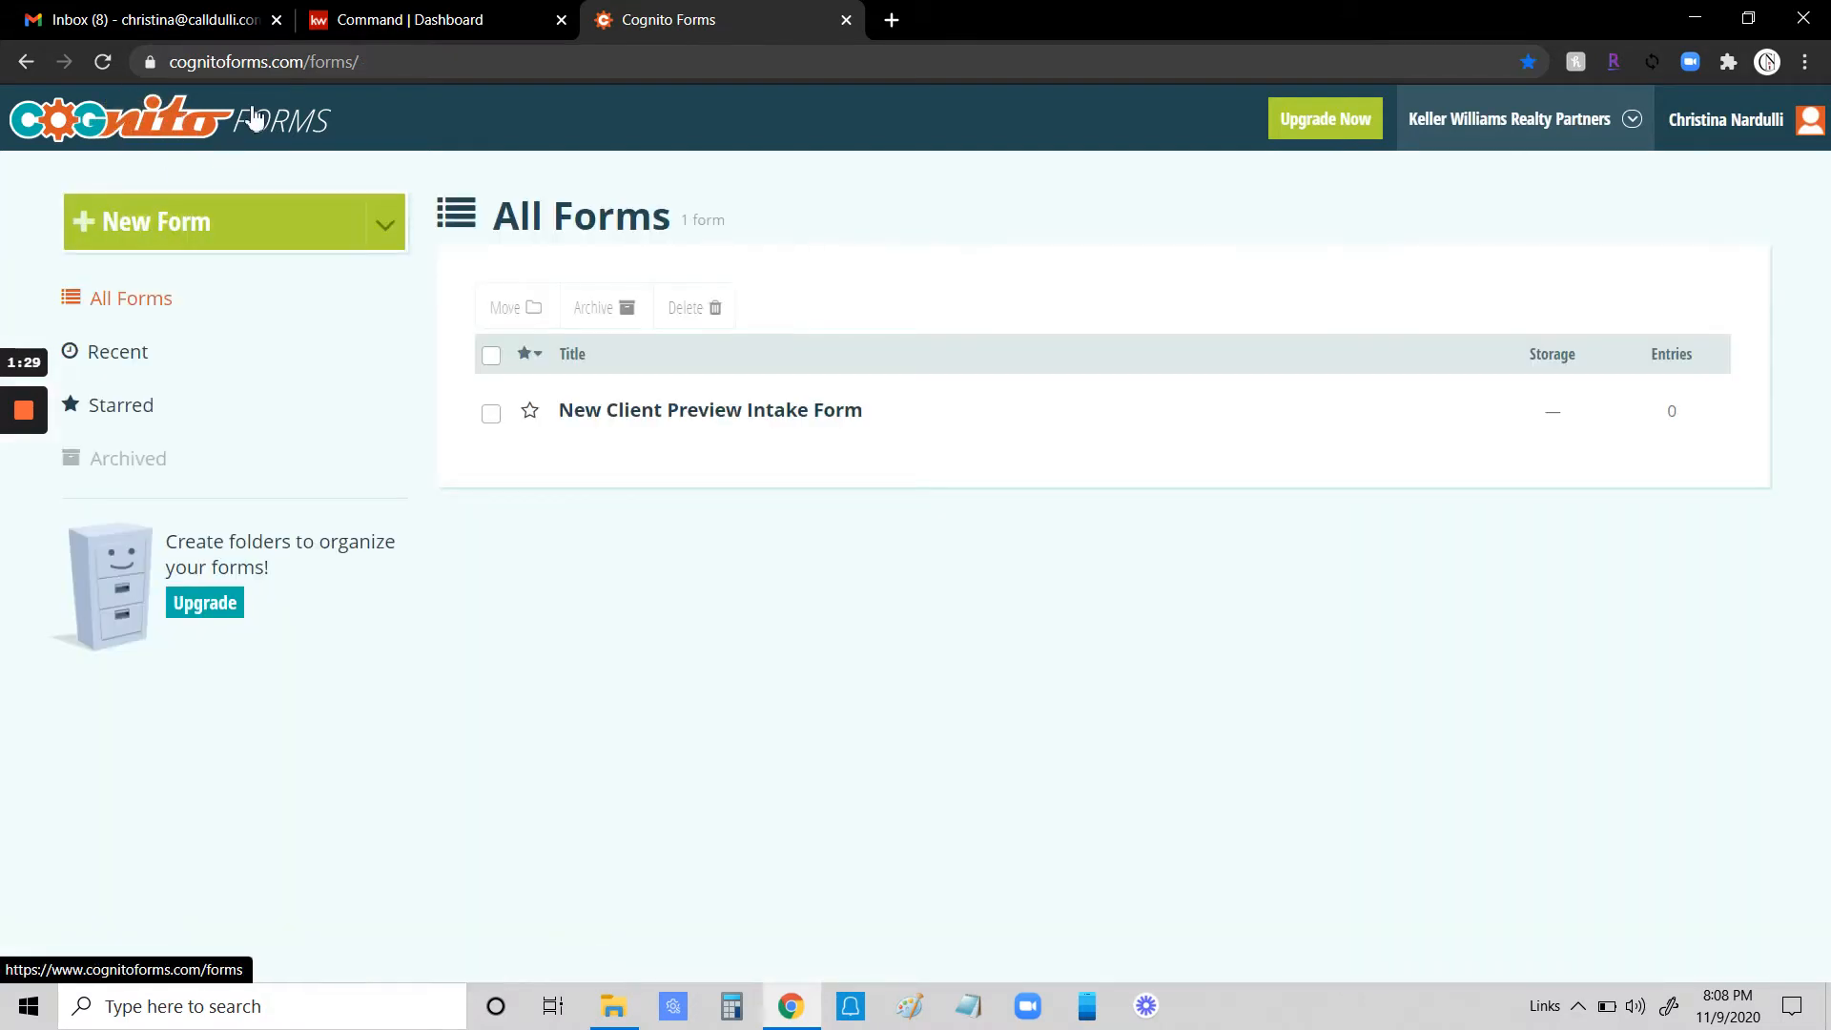
pyautogui.click(180, 234)
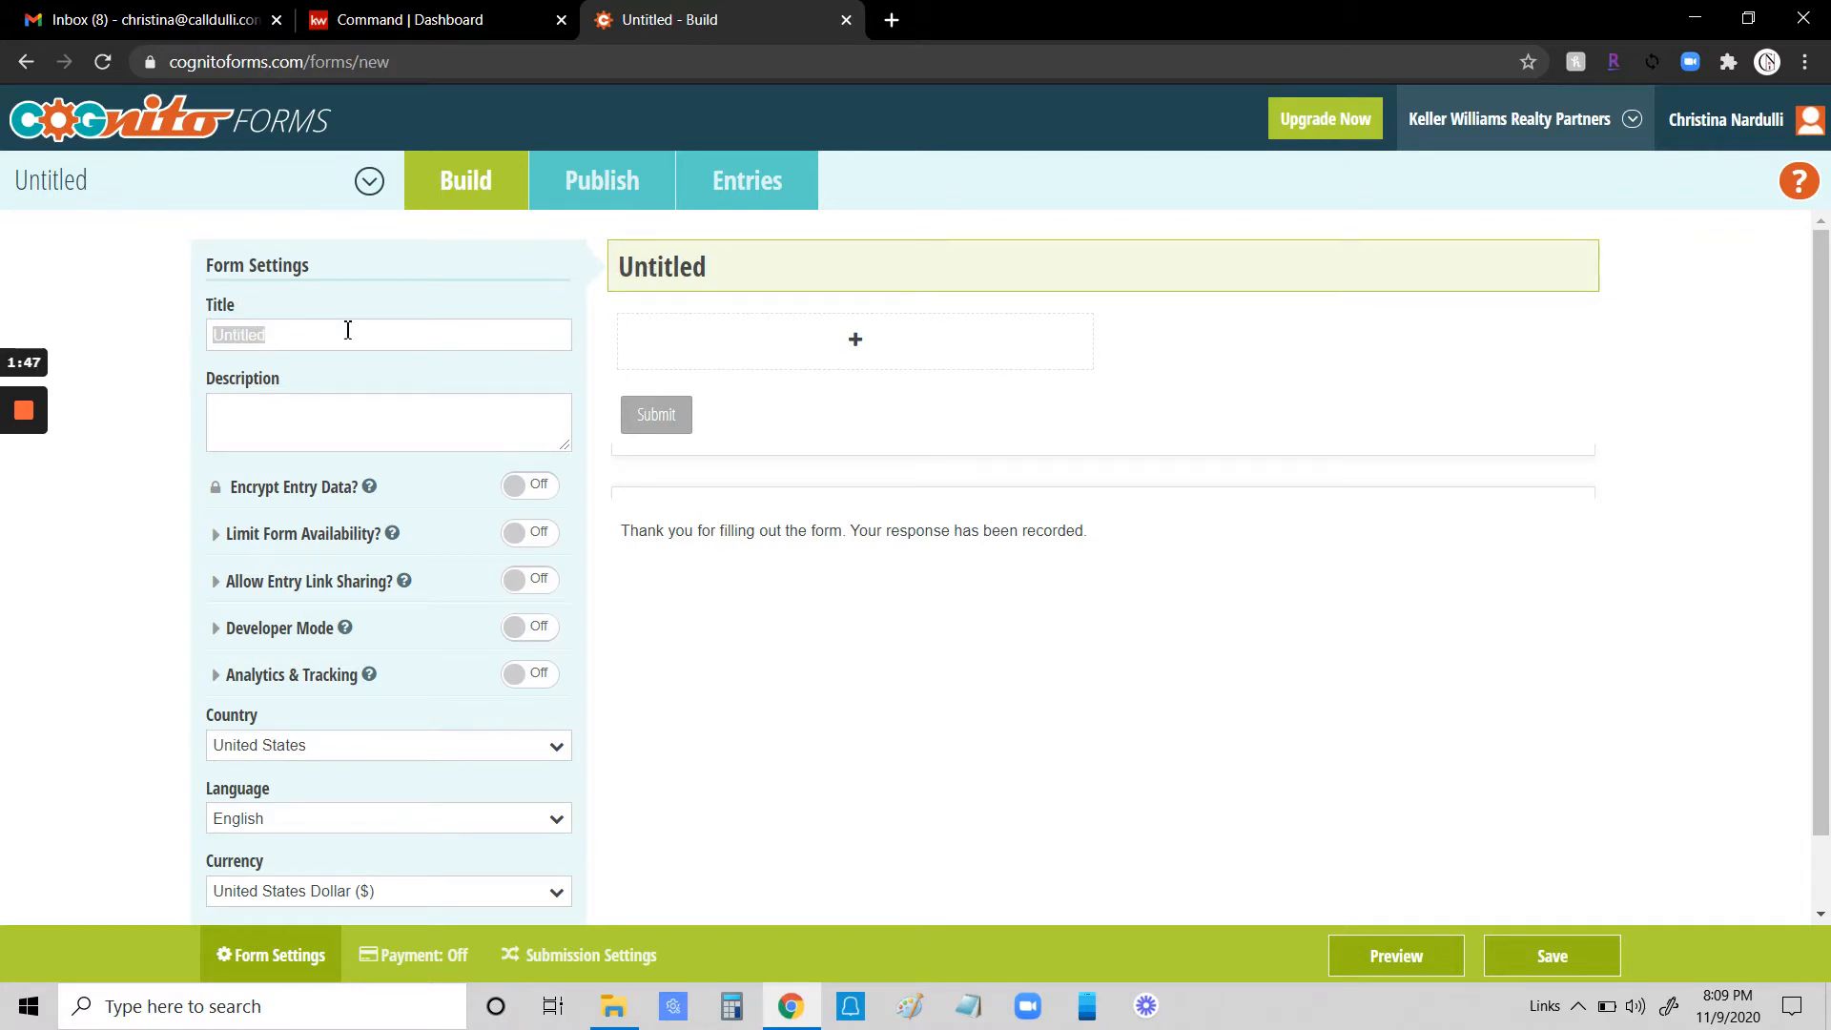
pyautogui.write('Open House Sign In')
pyautogui.click(162, 467)
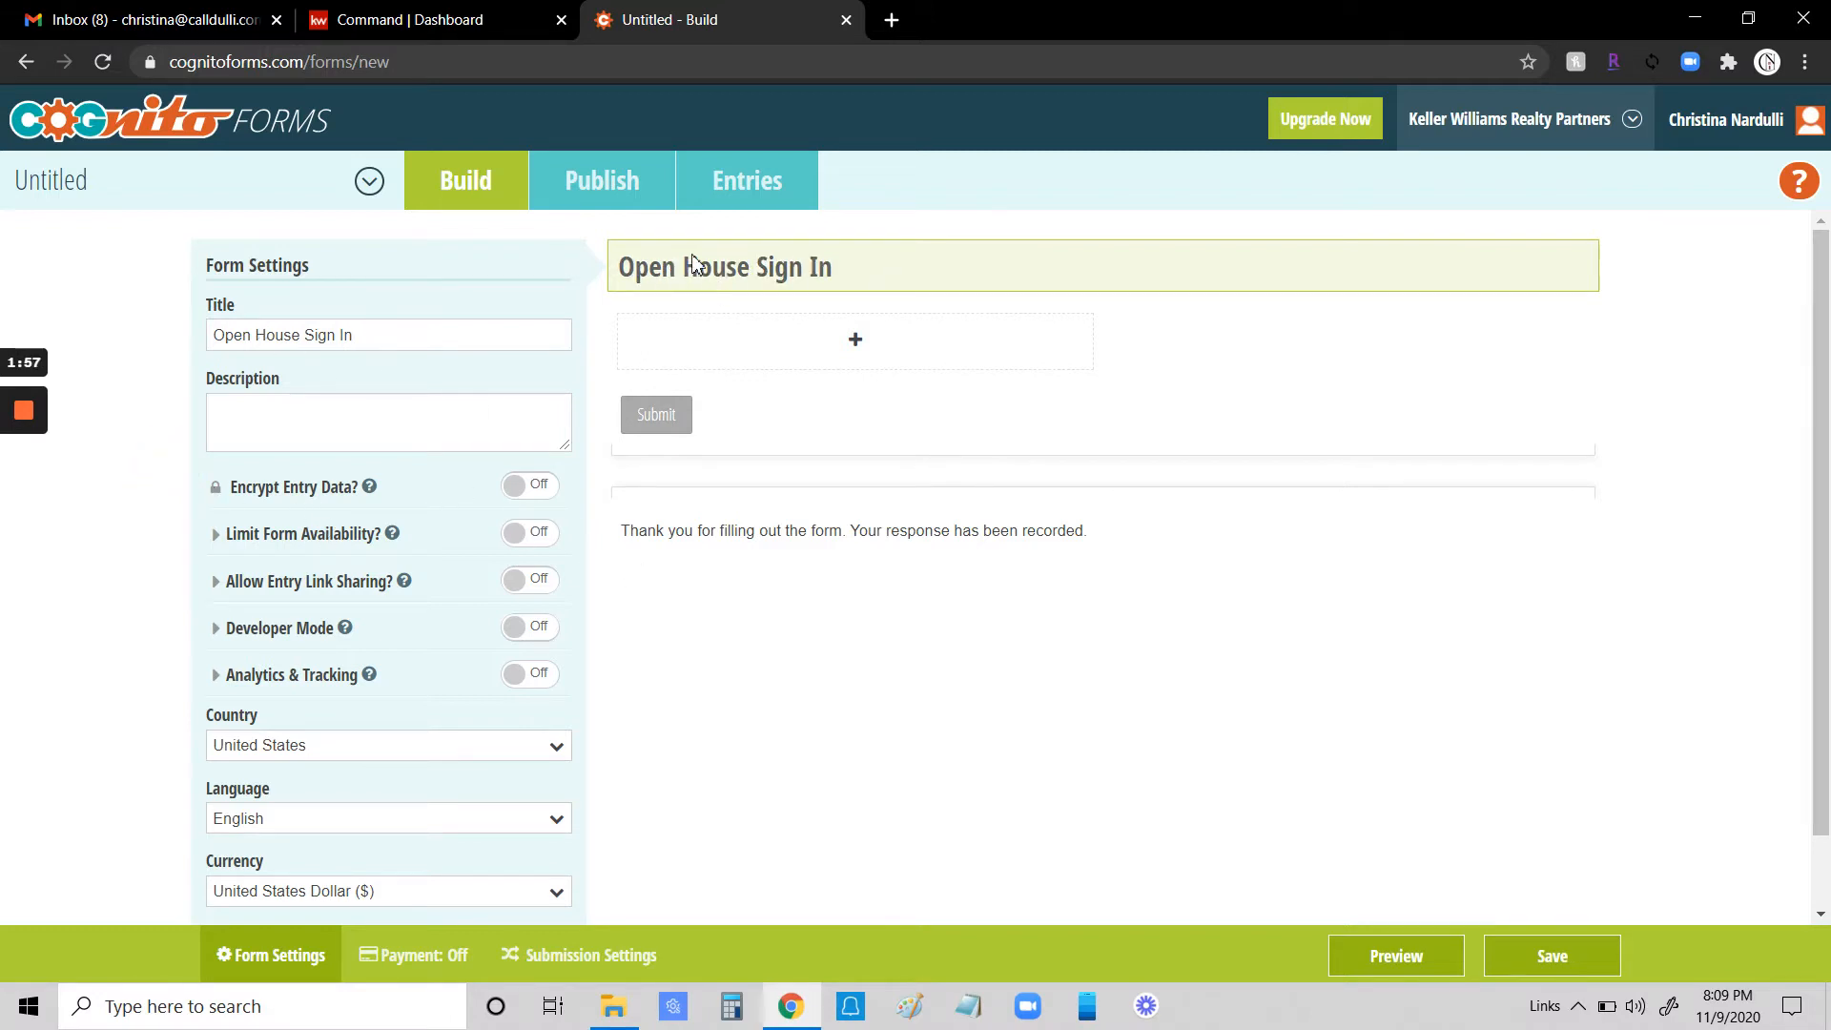
pyautogui.click(298, 413)
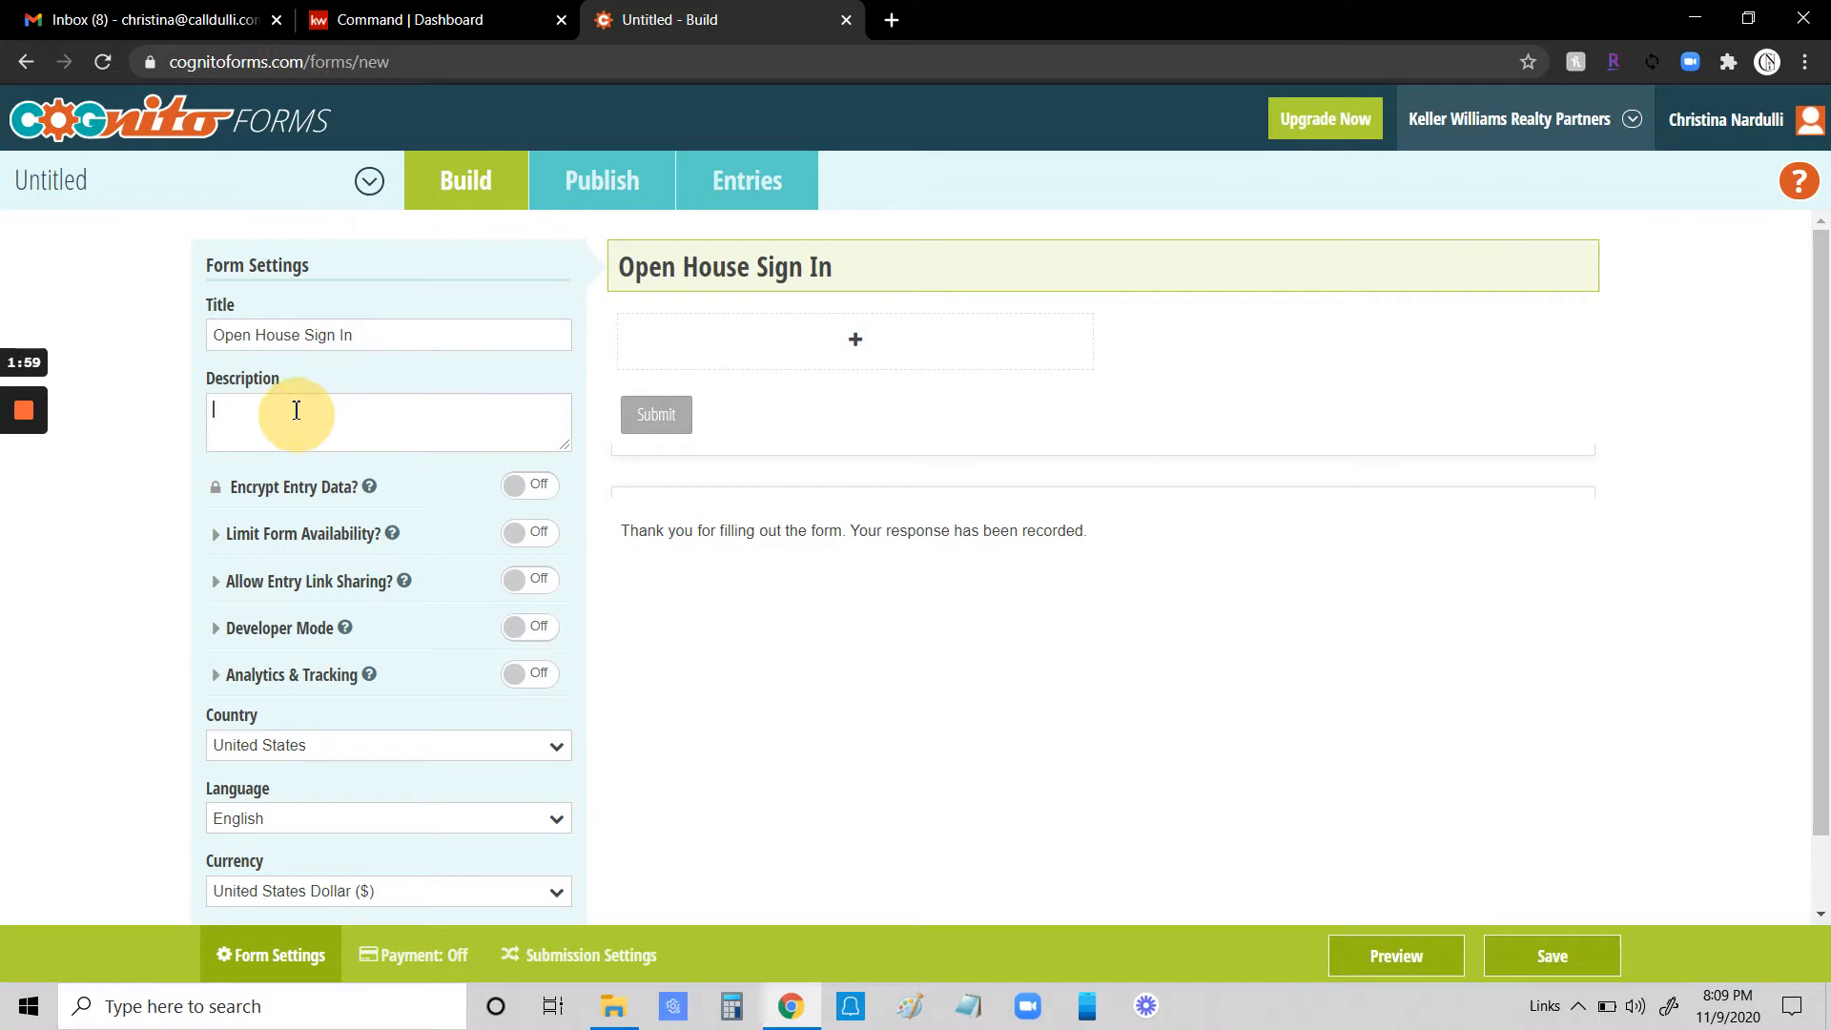
pyautogui.write('asdfasdfadf')
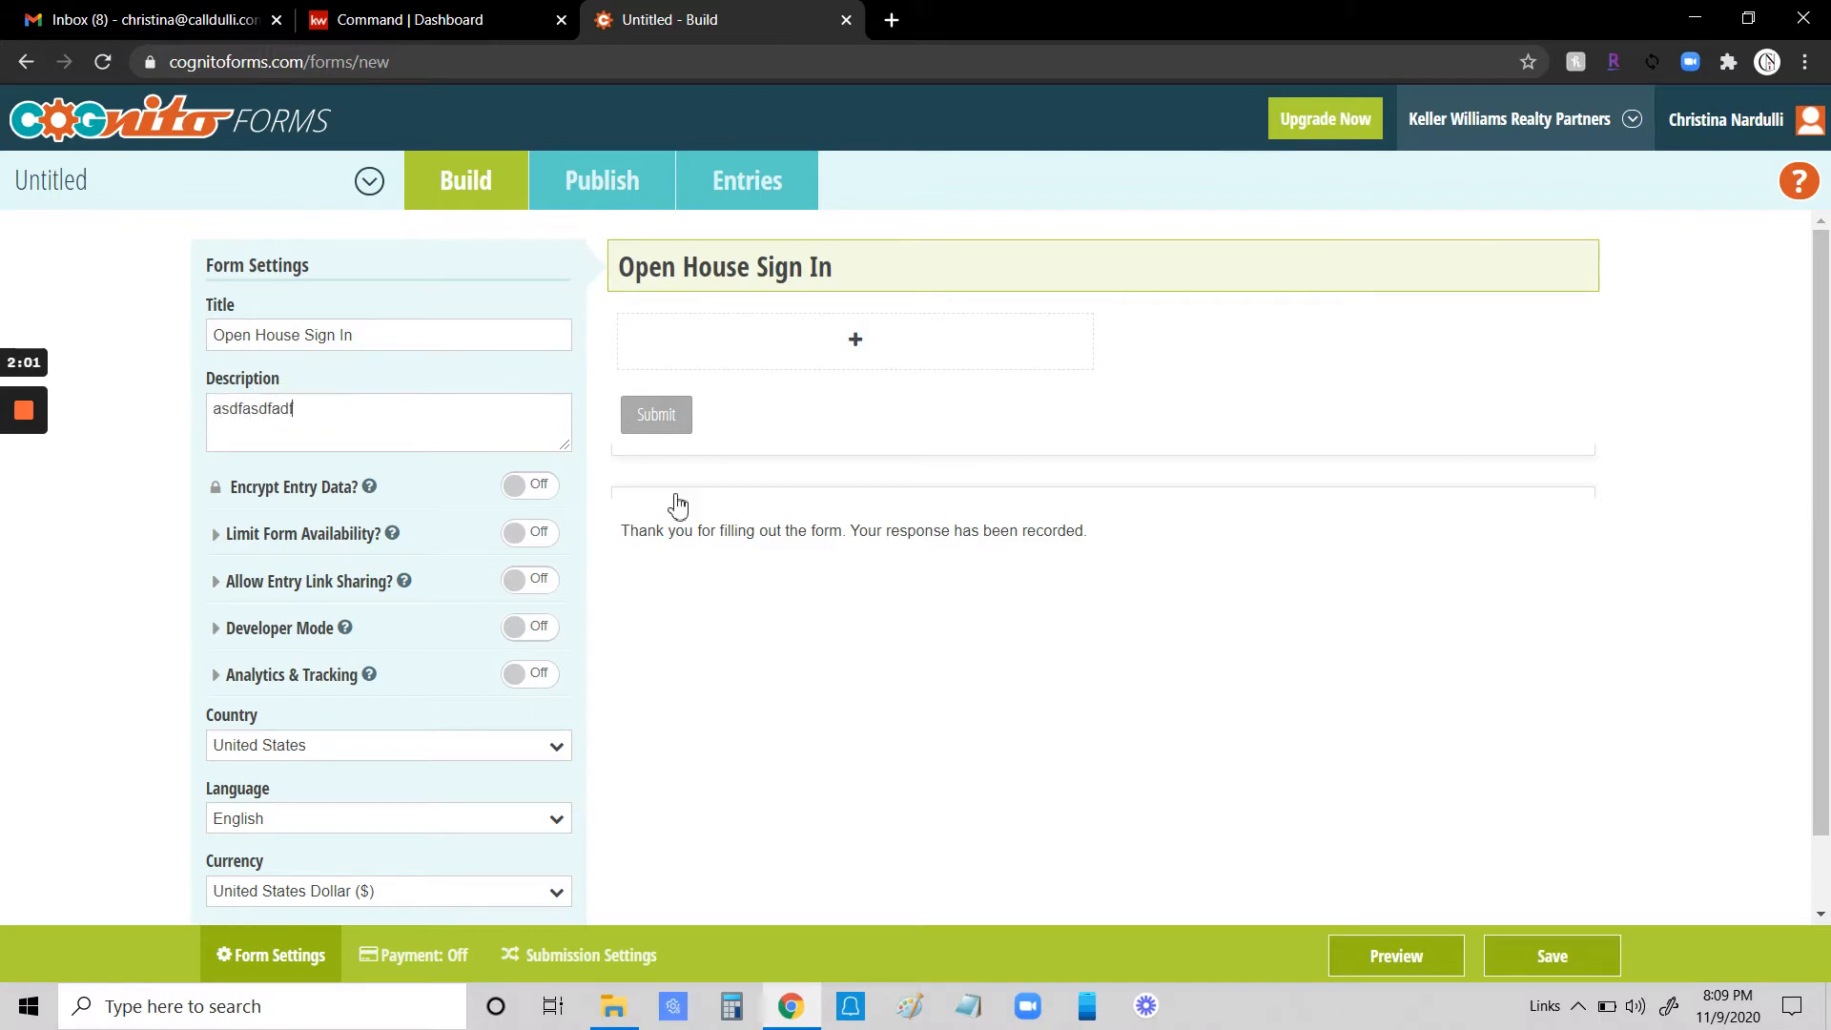
pyautogui.click(687, 603)
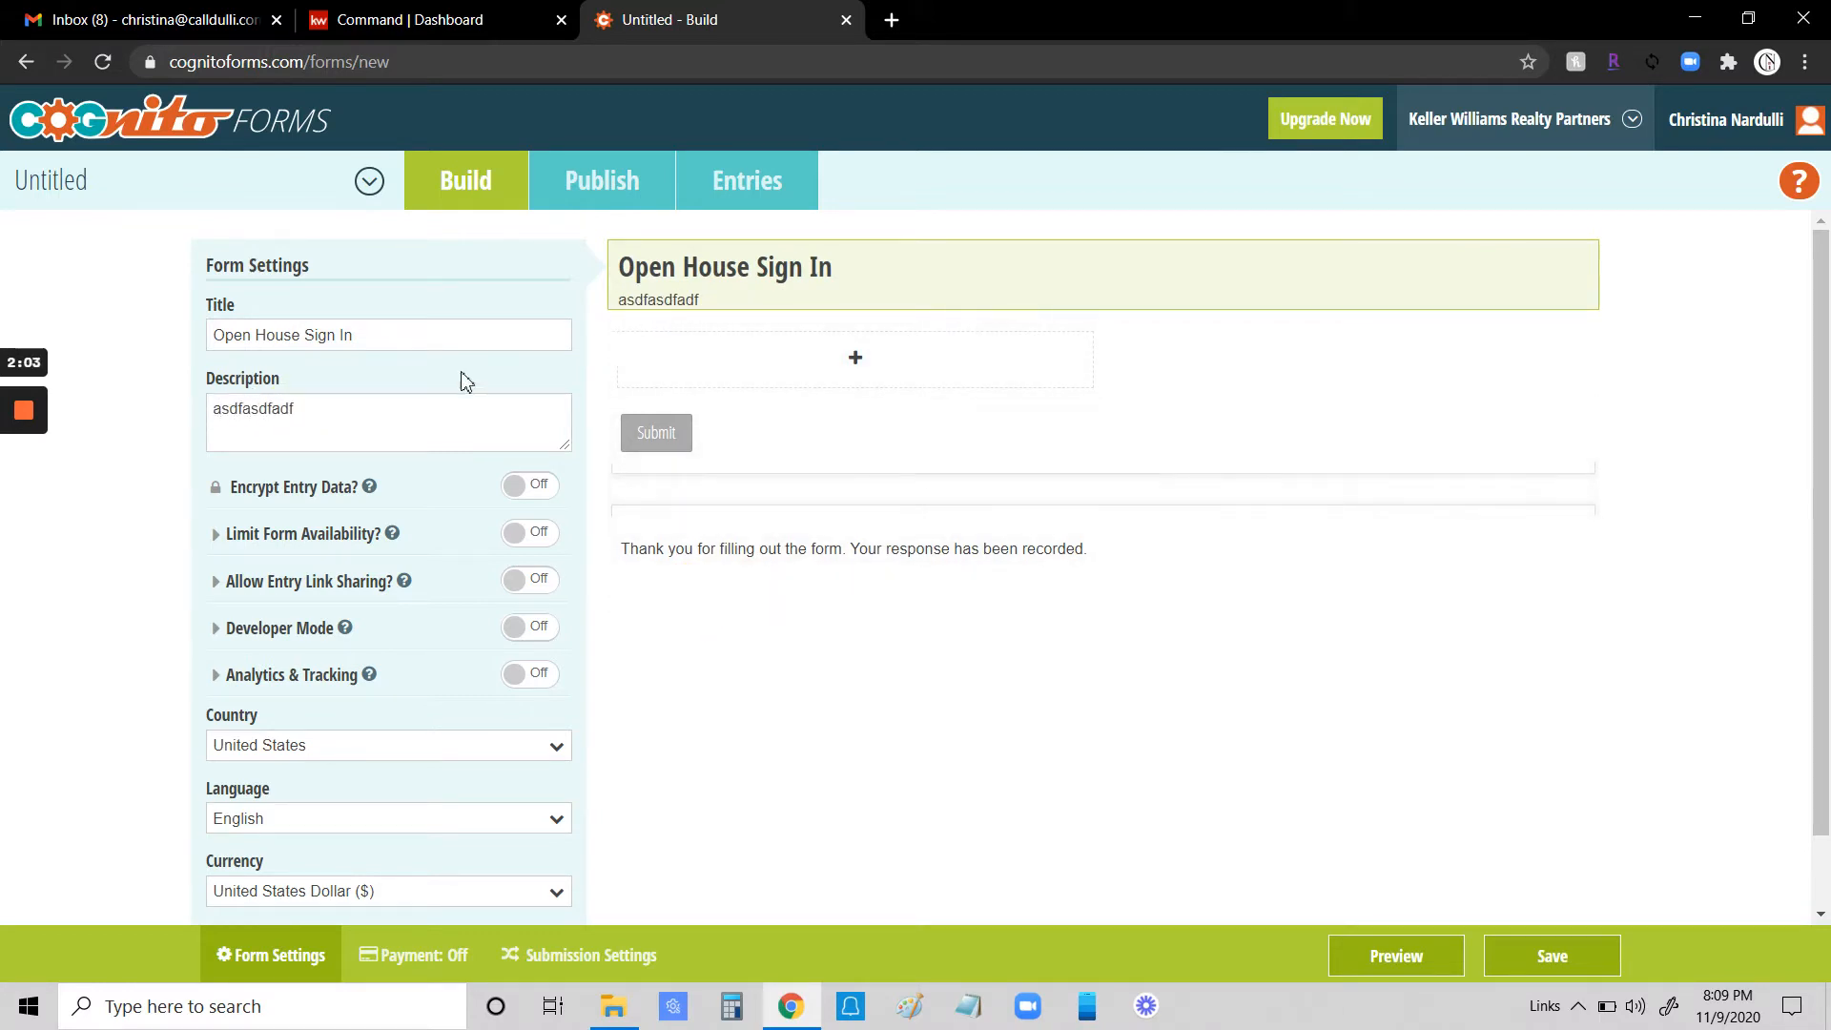
pyautogui.moveTo(359, 412); pyautogui.dragTo(192, 421)
pyautogui.press('BackSpace')
pyautogui.click(680, 690)
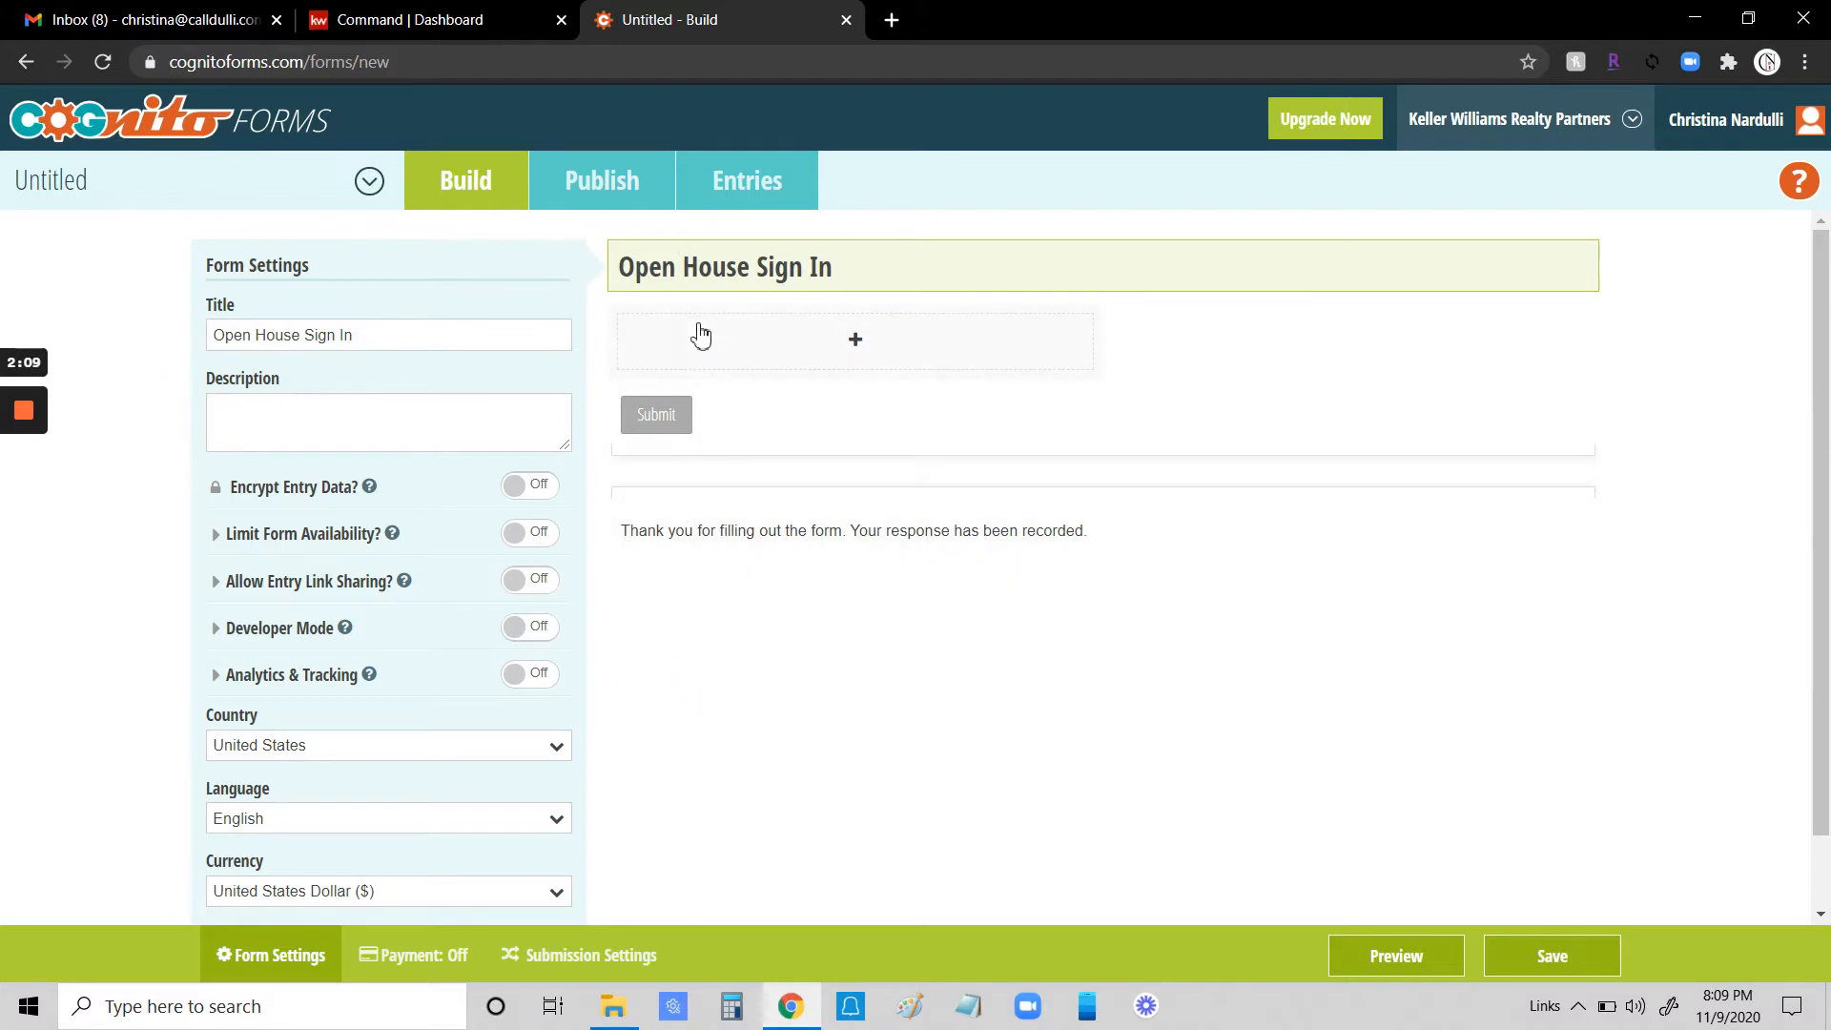
# - Add a Name field to the form and set it to always be required
pyautogui.click(855, 345)
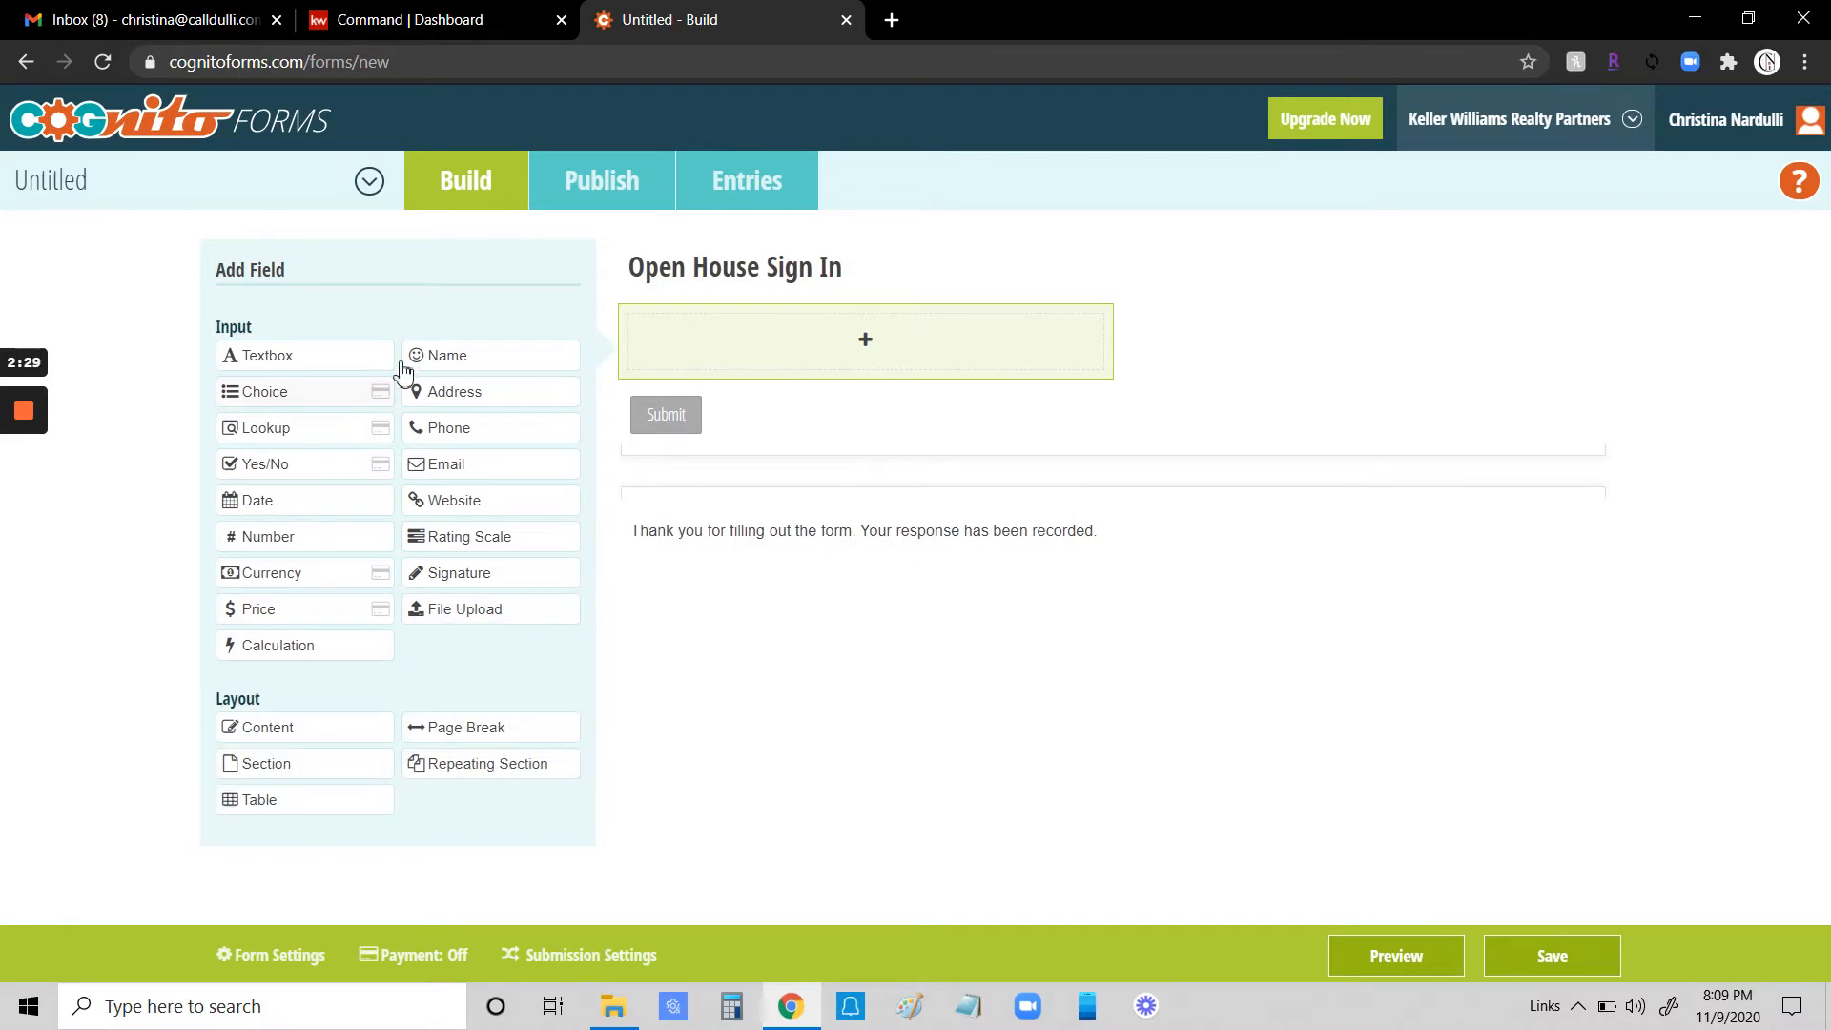
pyautogui.click(458, 359)
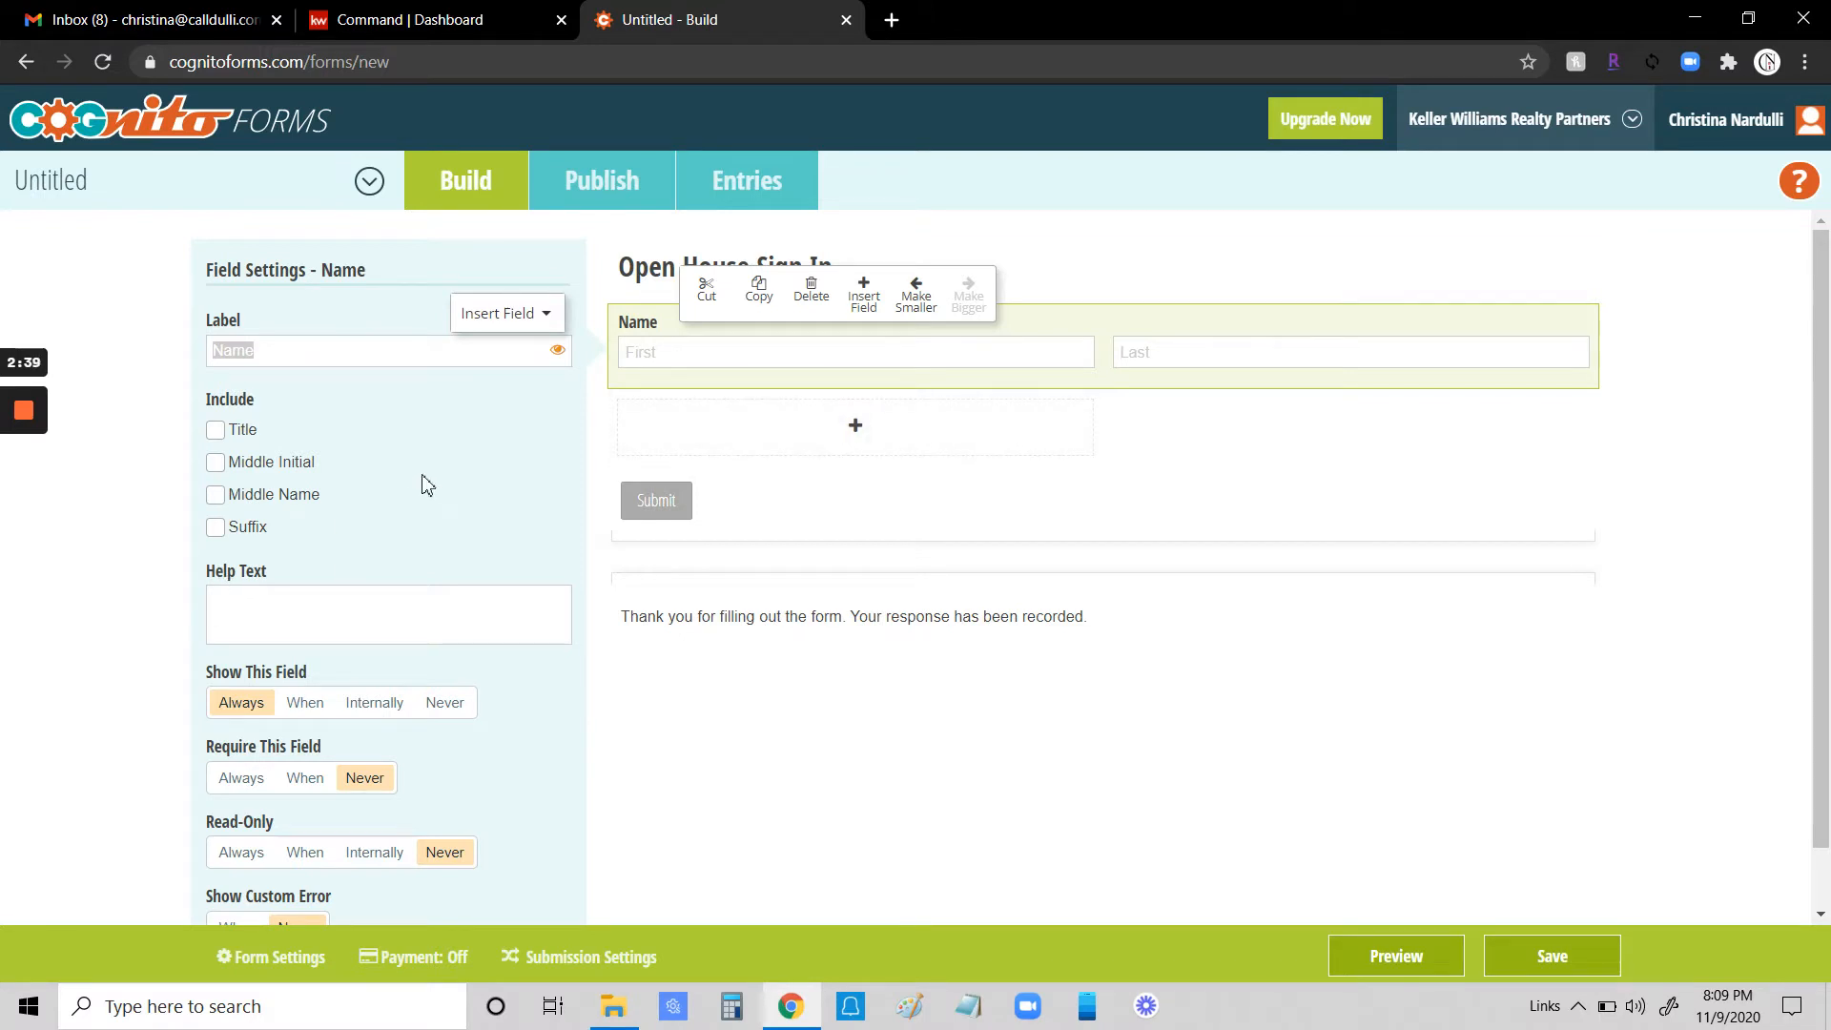
pyautogui.scroll(-1, 431, 520)
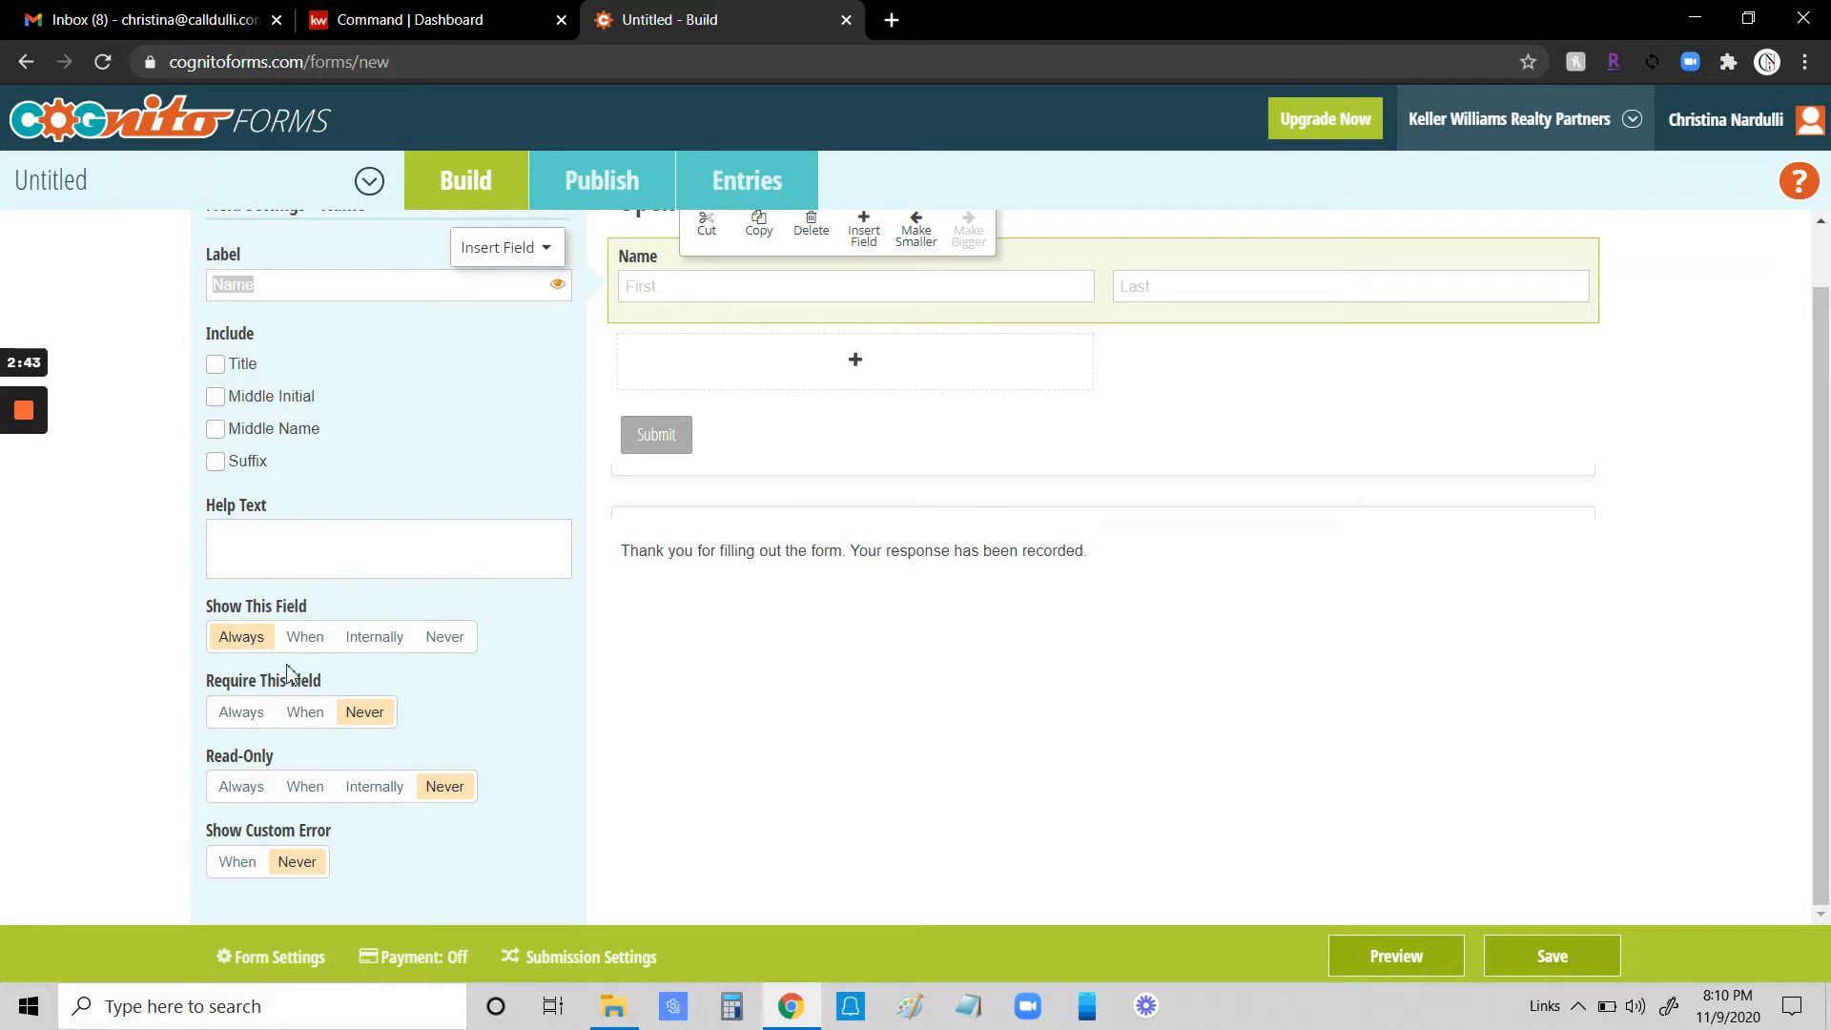
pyautogui.click(240, 712)
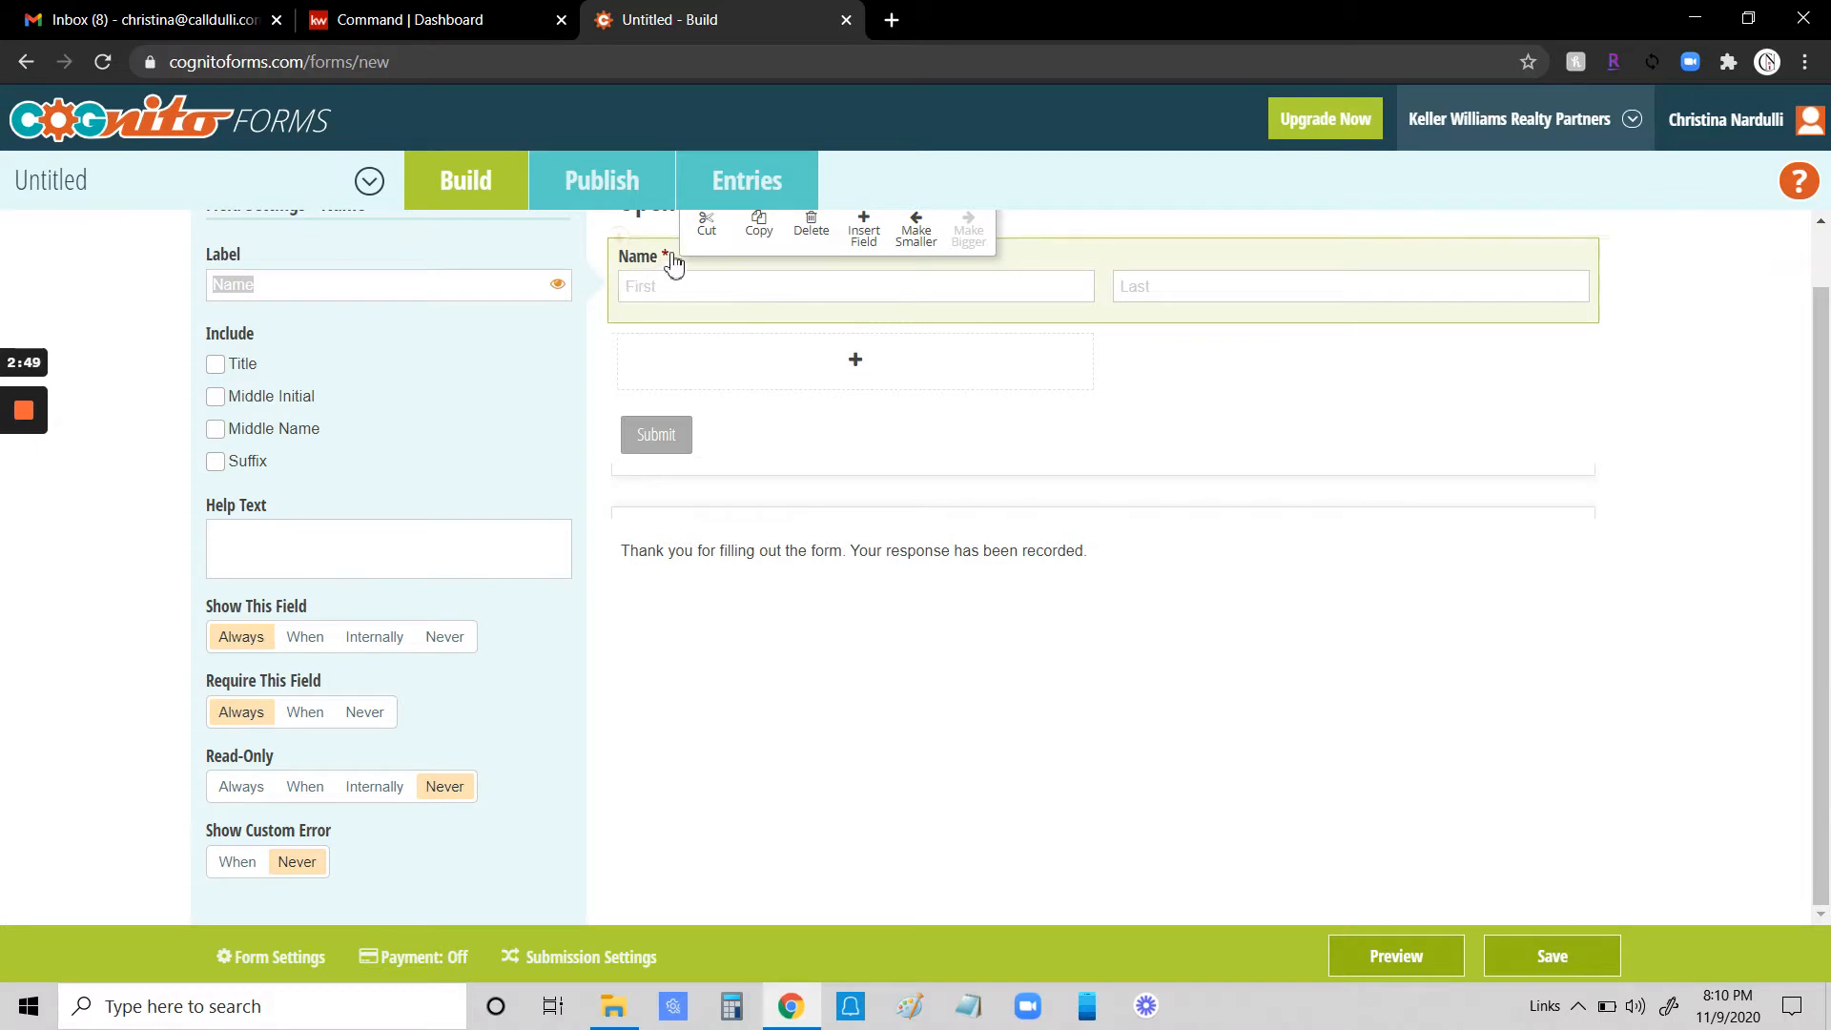
pyautogui.scroll(1, 720, 391)
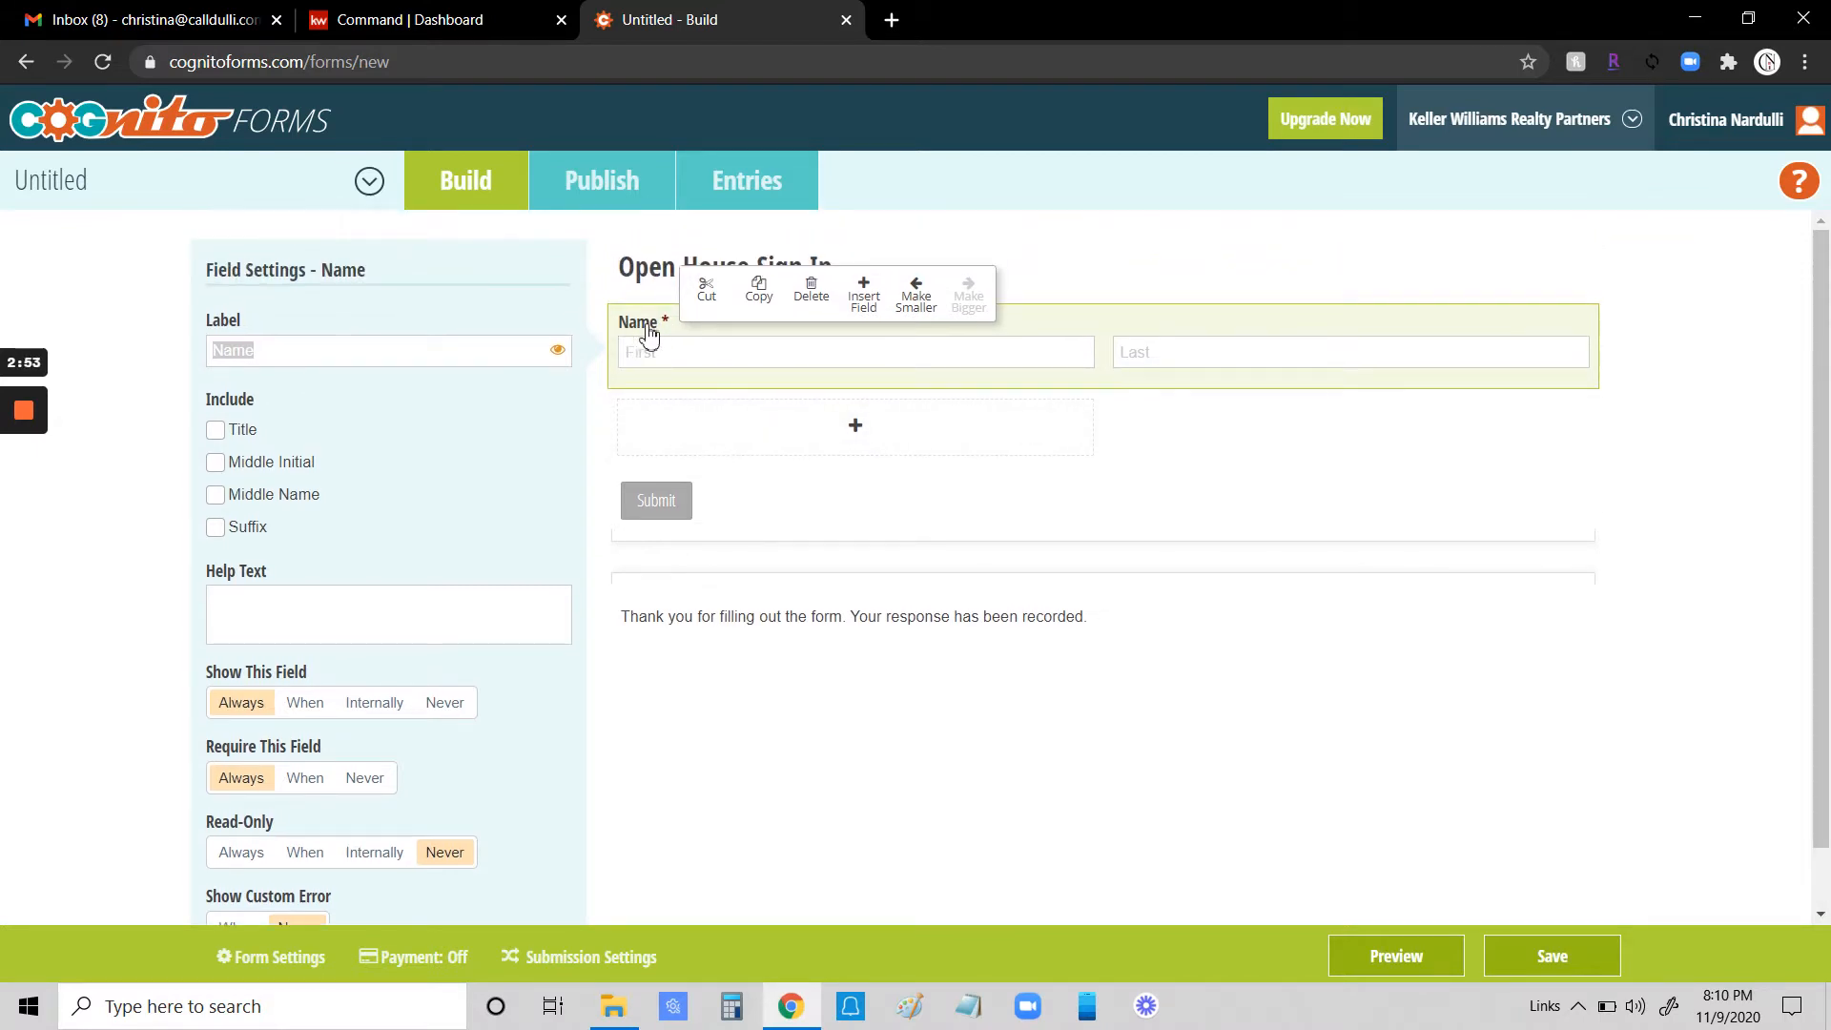
pyautogui.click(261, 351)
pyautogui.moveTo(259, 351)
pyautogui.mouseDown()
pyautogui.moveTo(217, 349)
pyautogui.moveTo(251, 353)
pyautogui.mouseUp()
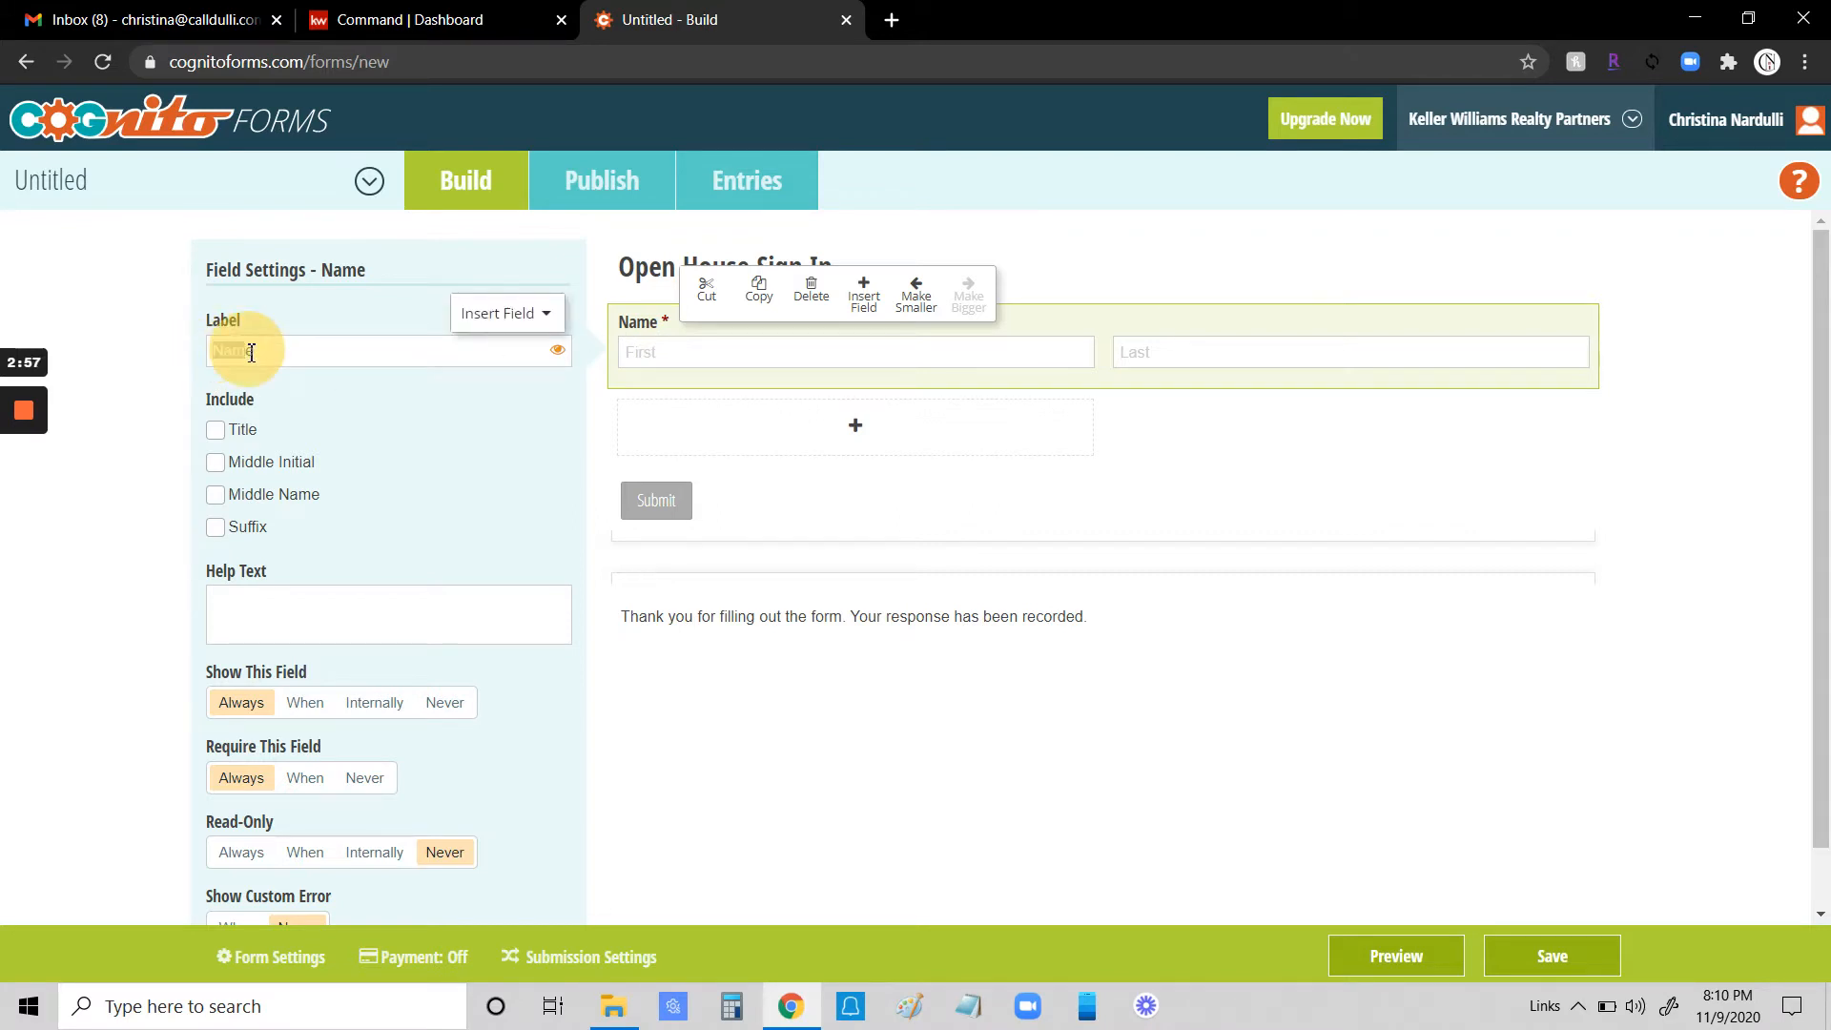
pyautogui.click(314, 391)
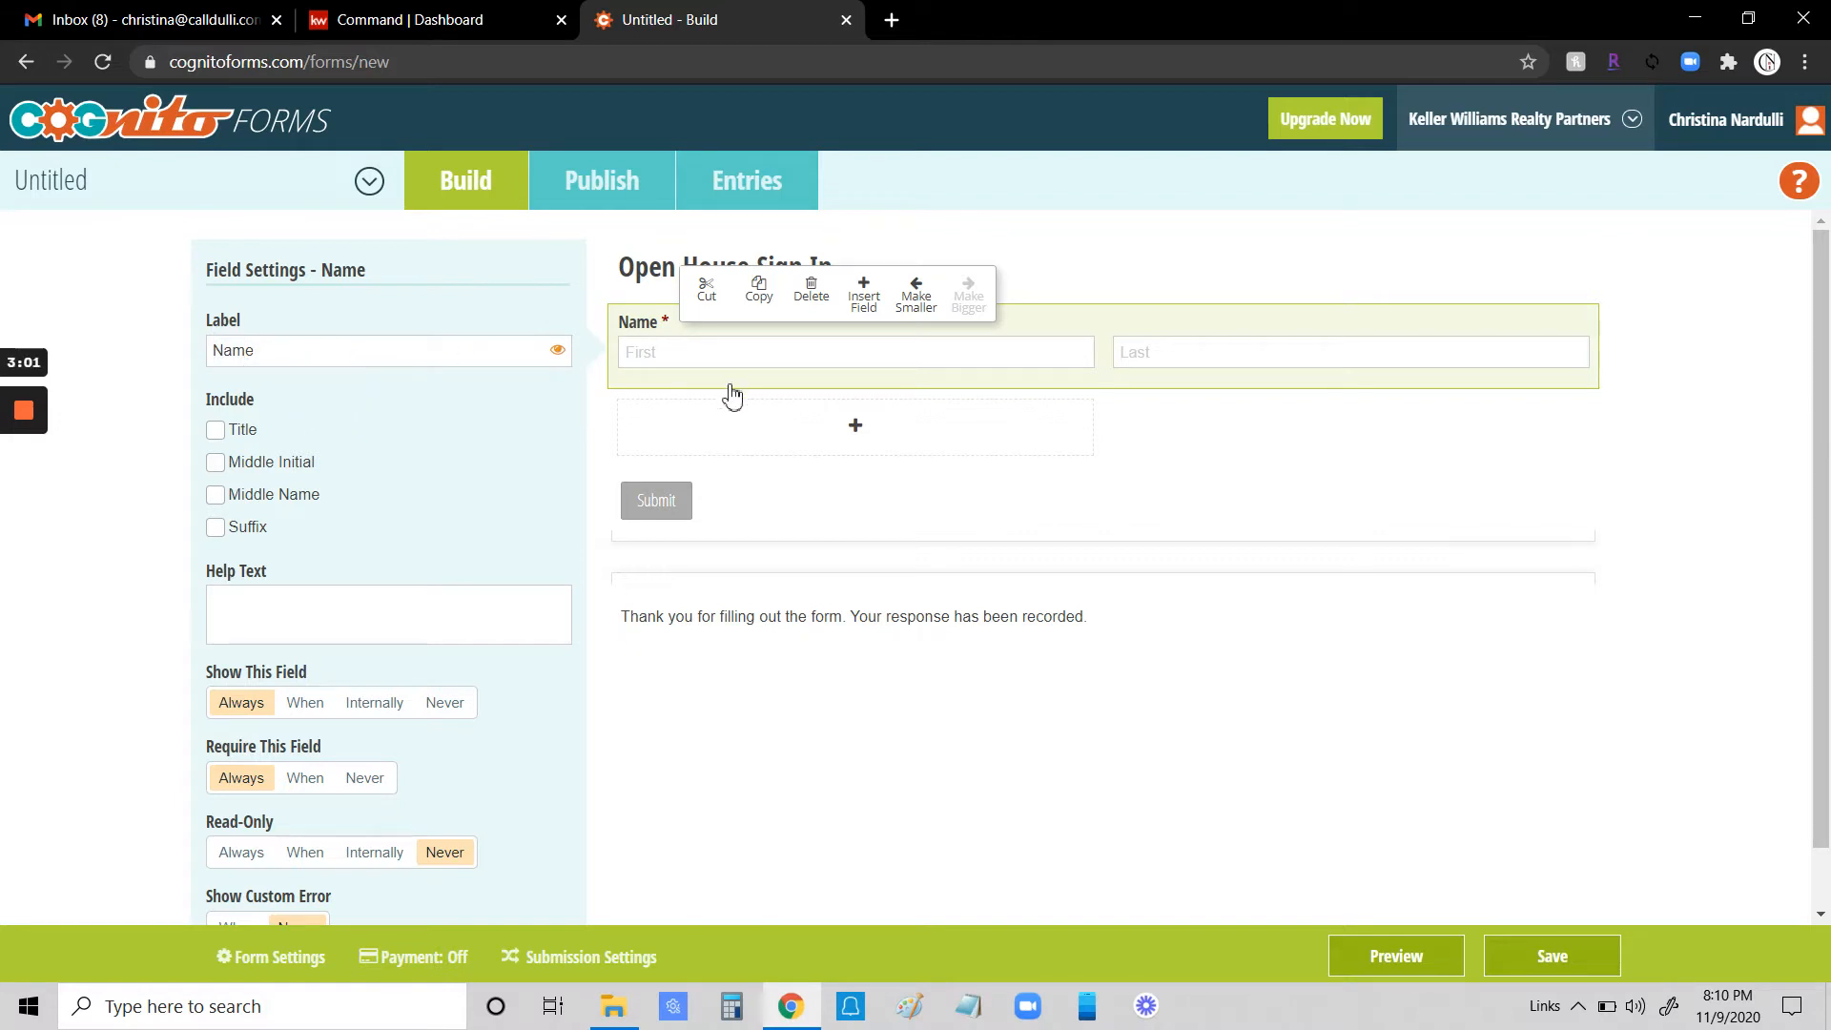
# - Add an Address field without Address Line 2 and set it to always be required
pyautogui.click(857, 434)
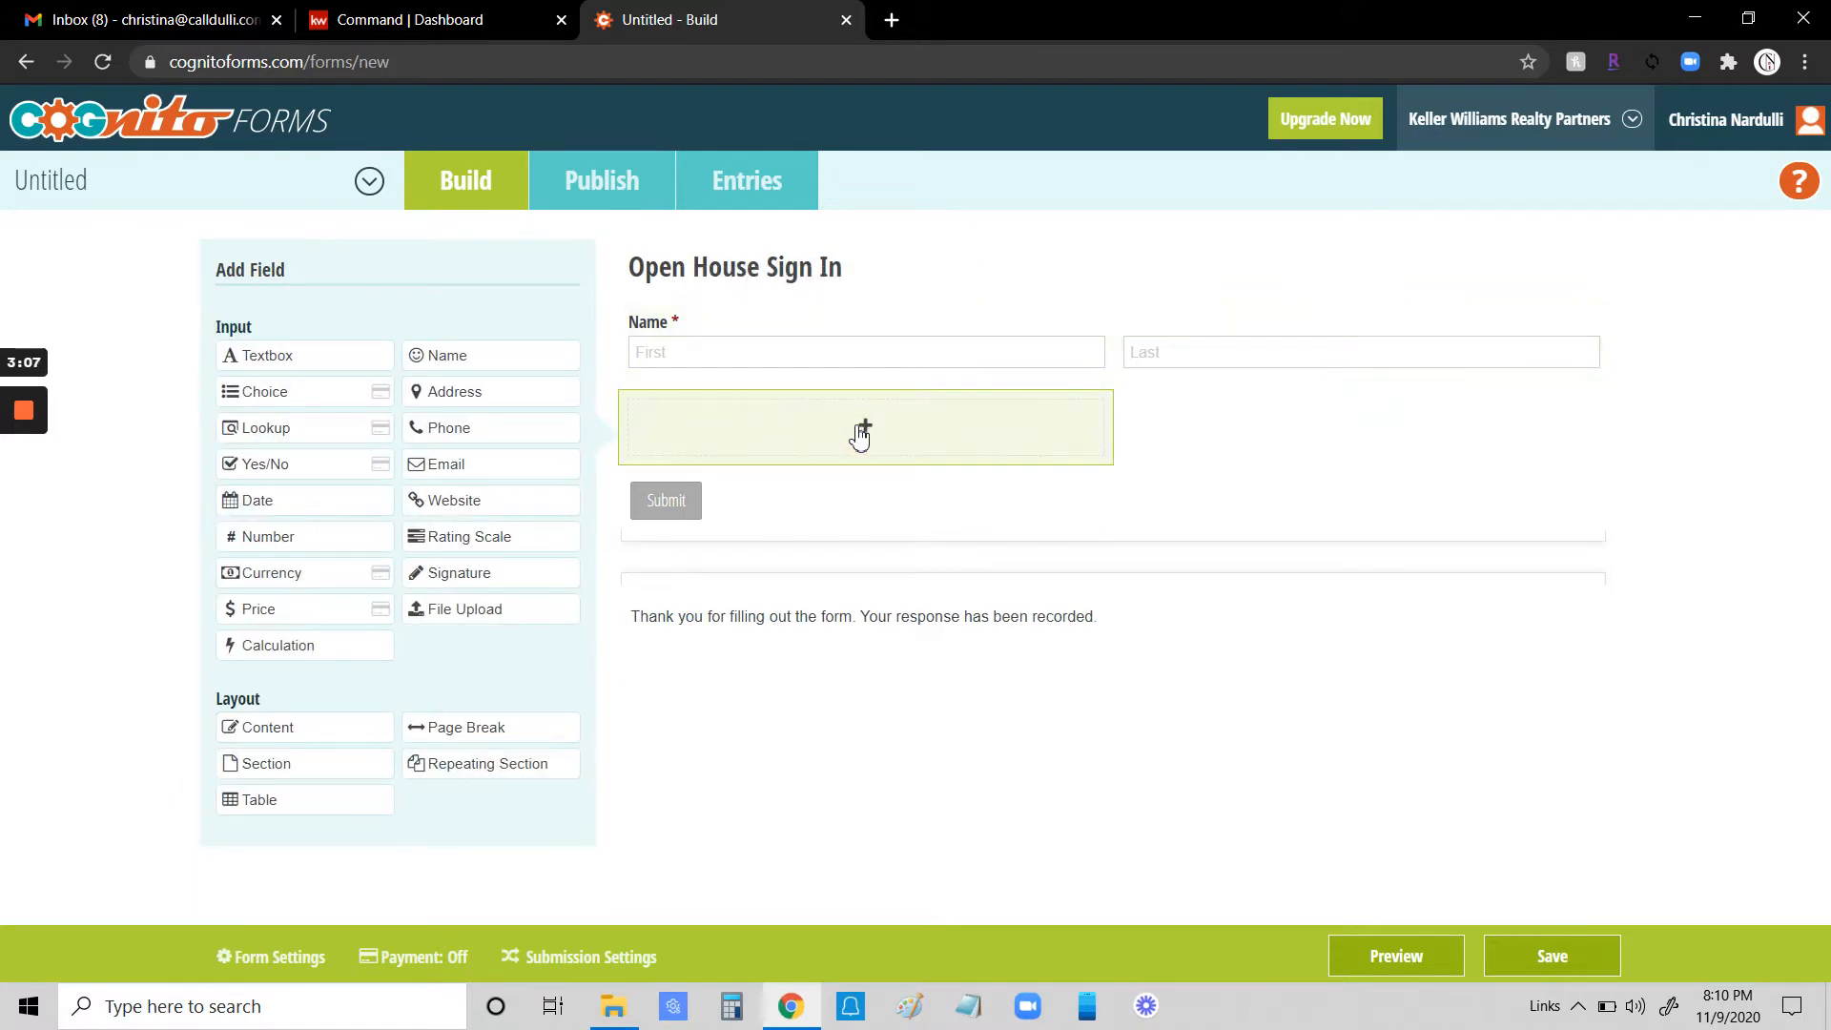
pyautogui.click(450, 393)
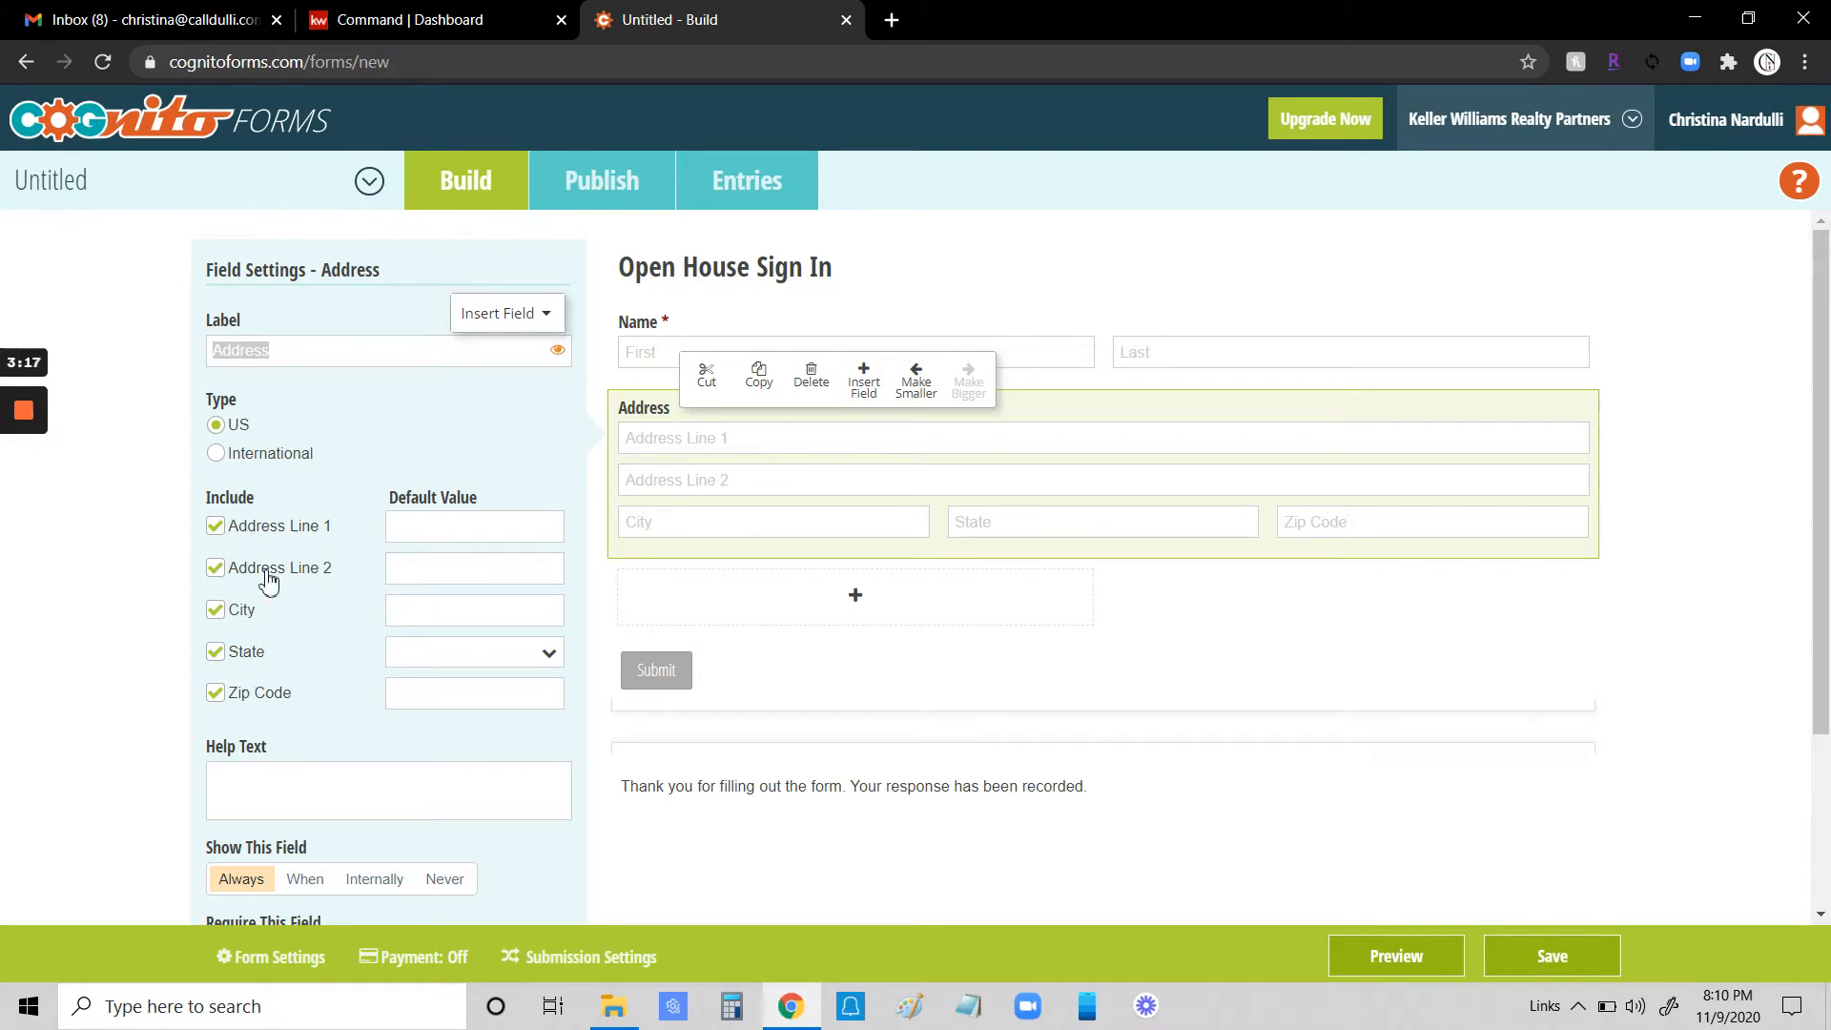
pyautogui.click(215, 568)
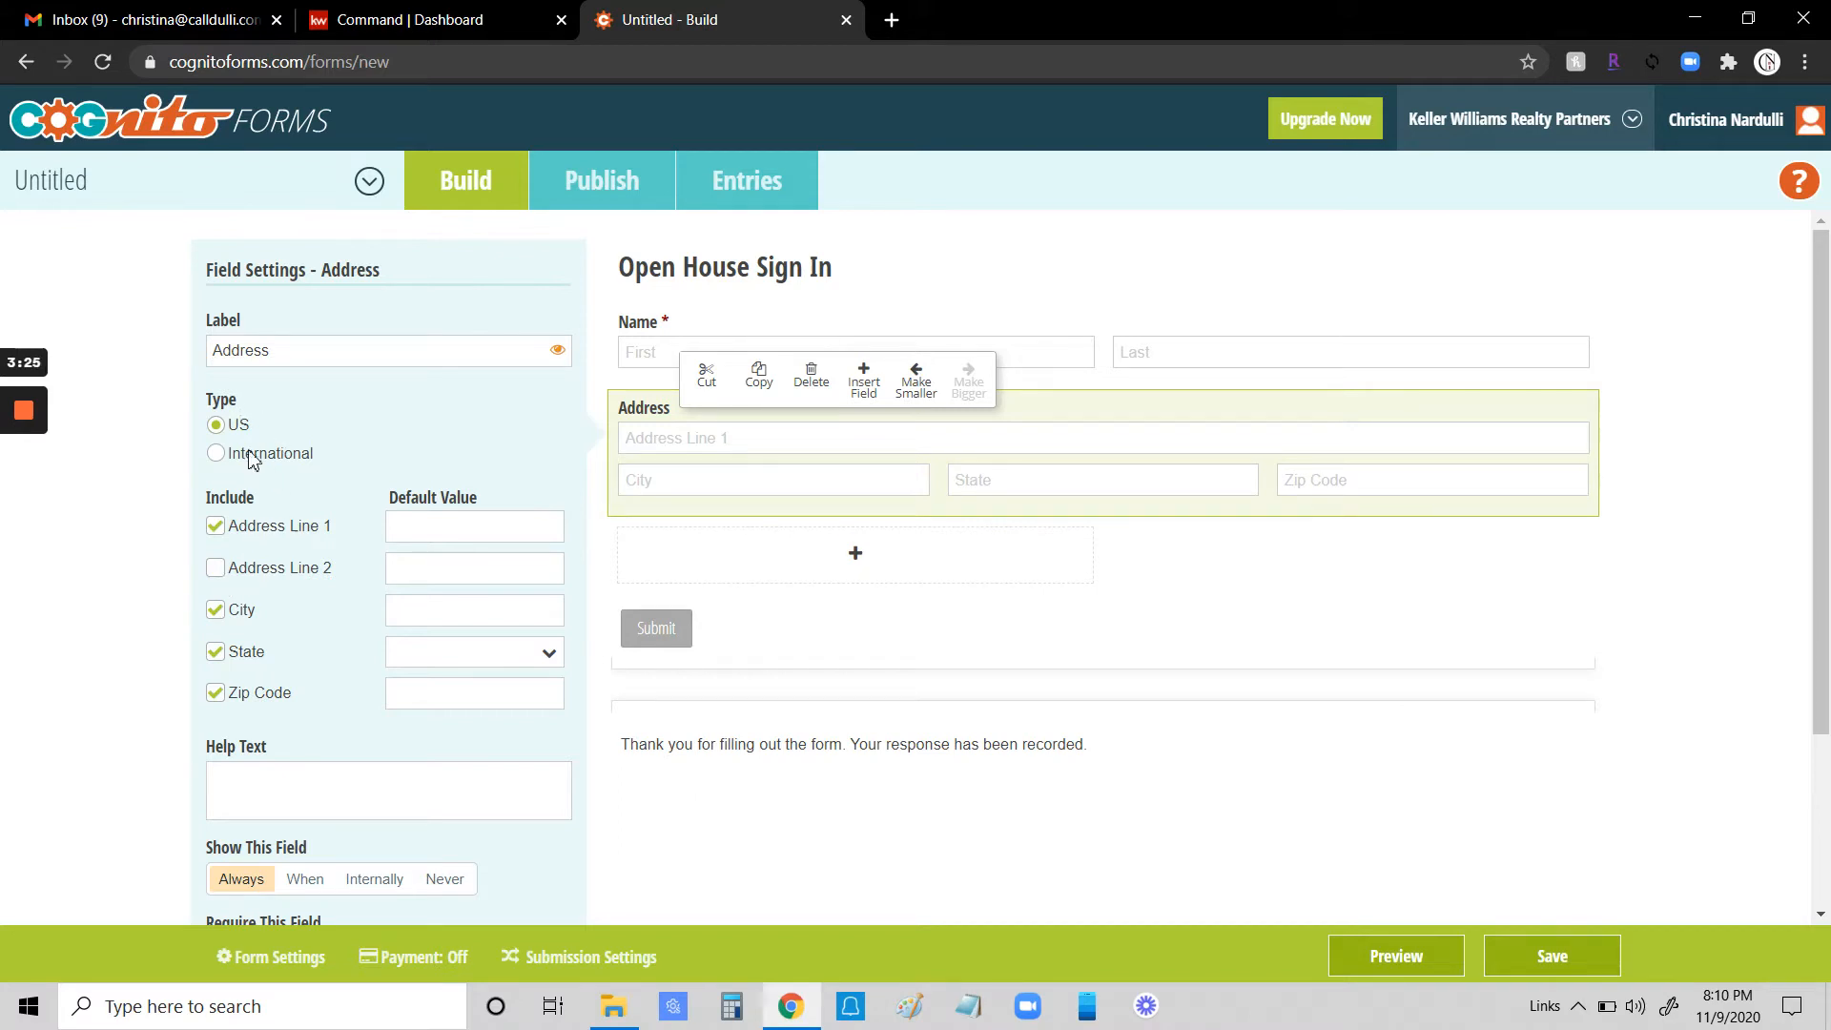
pyautogui.scroll(-1, 330, 526)
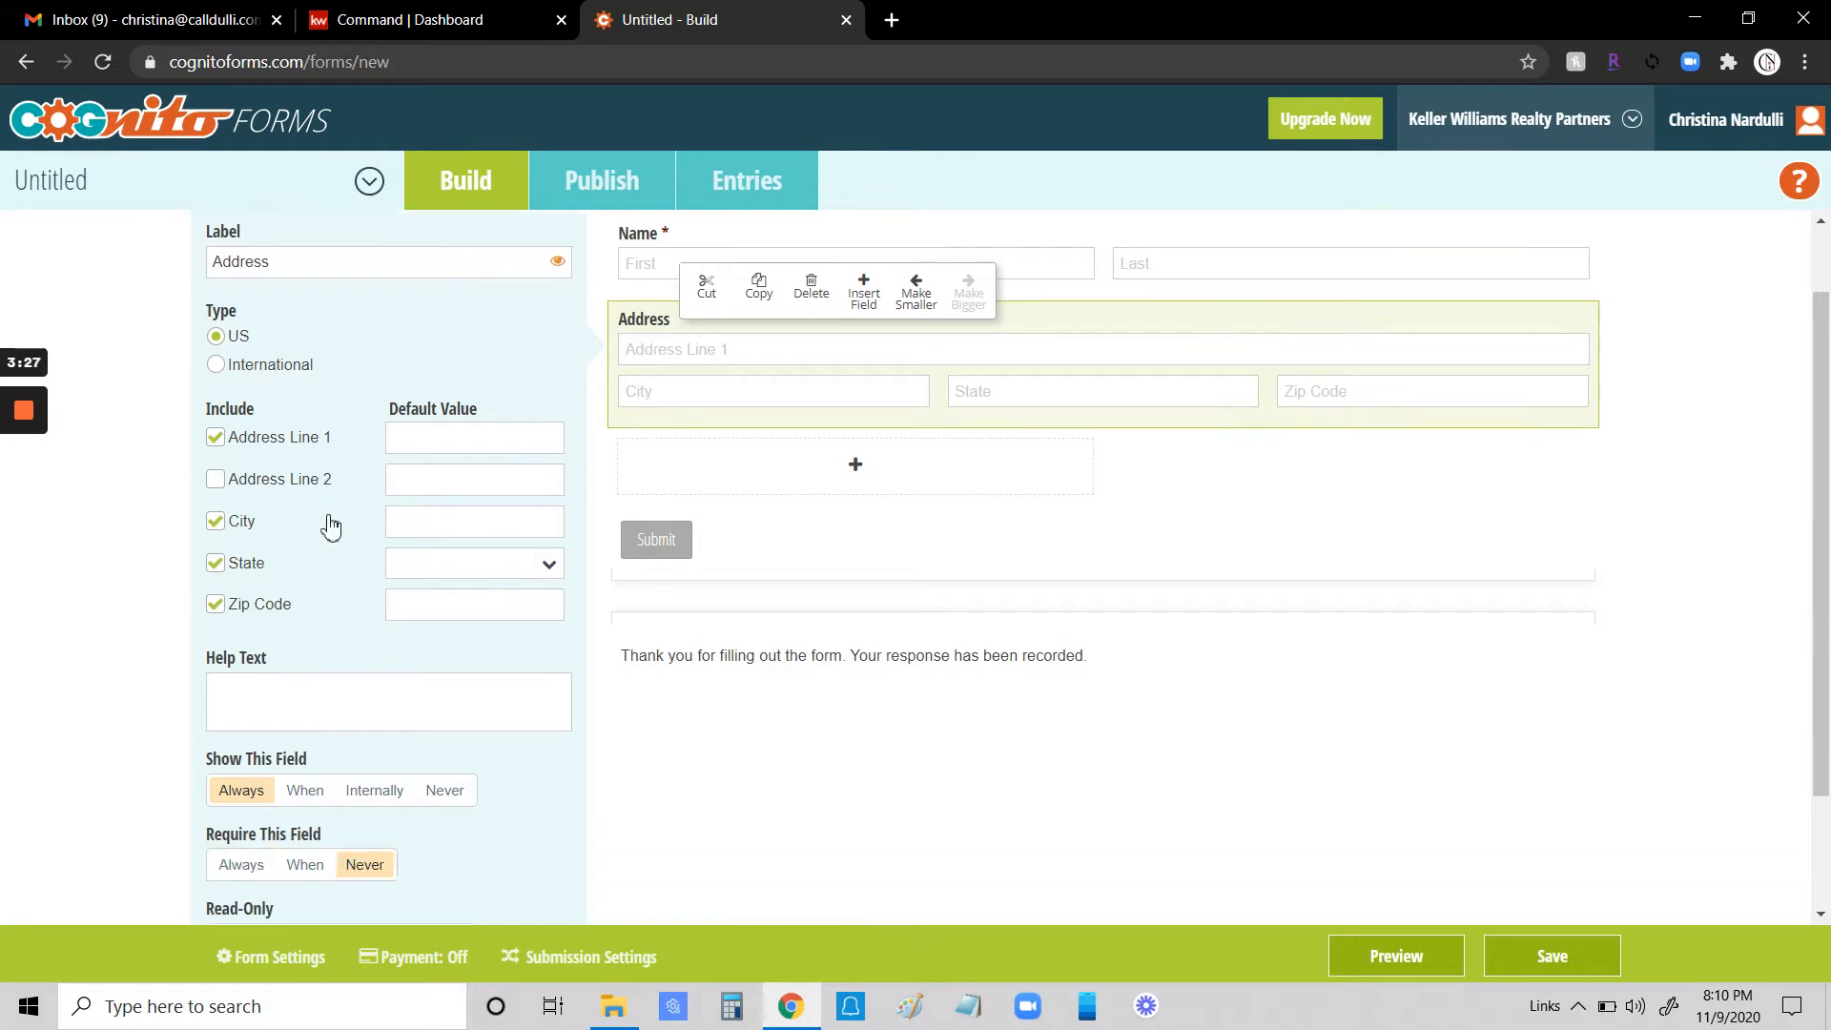
pyautogui.scroll(-1, 330, 522)
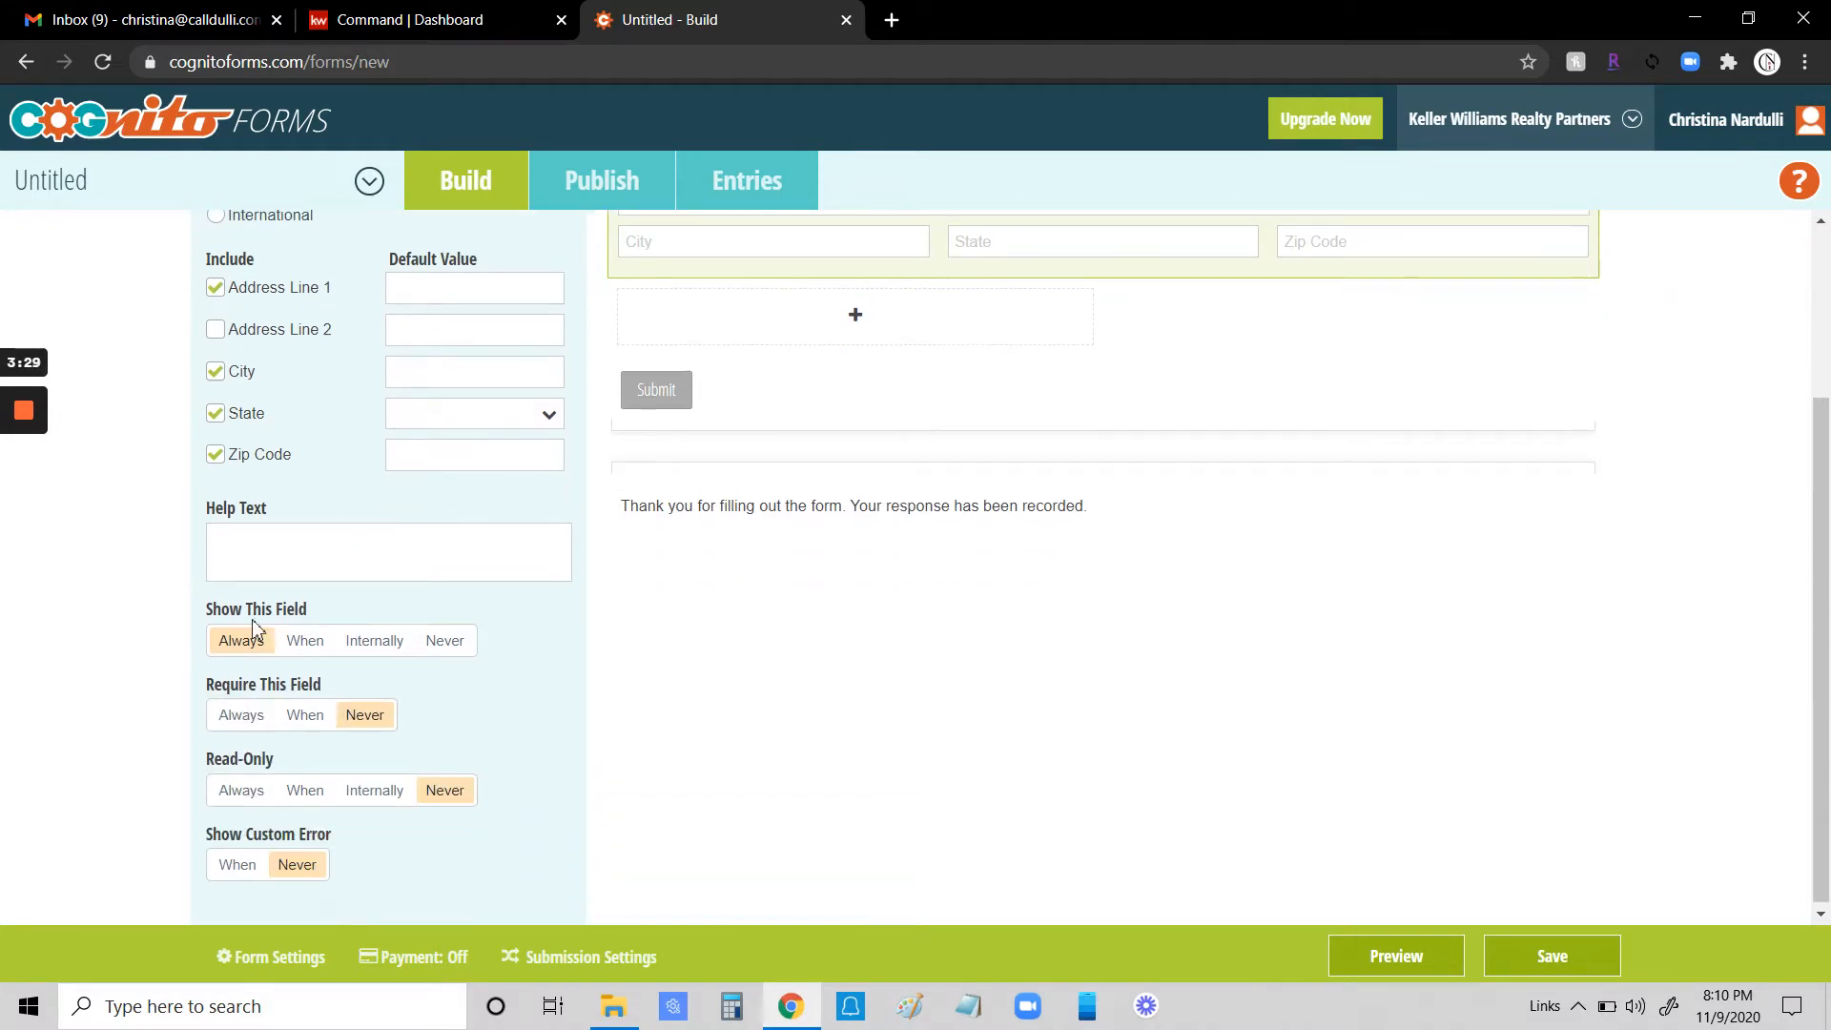
pyautogui.click(246, 715)
pyautogui.scroll(3, 512, 659)
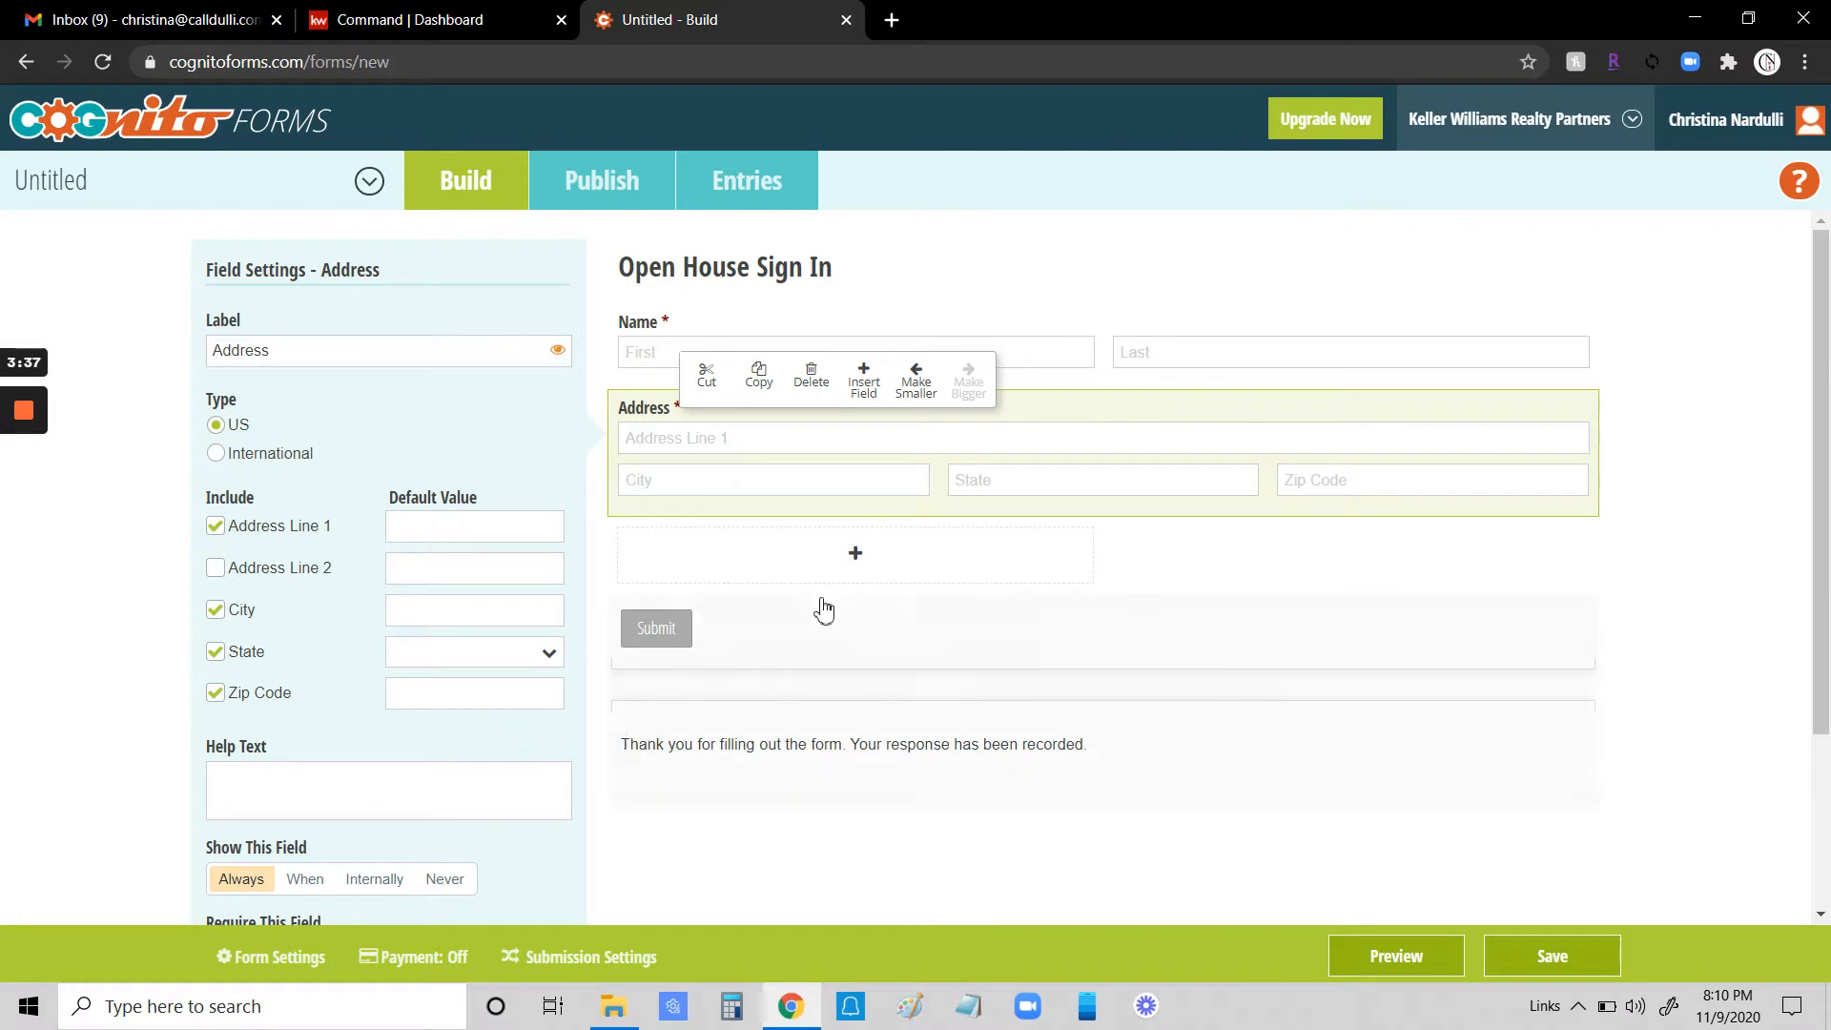
pyautogui.click(856, 562)
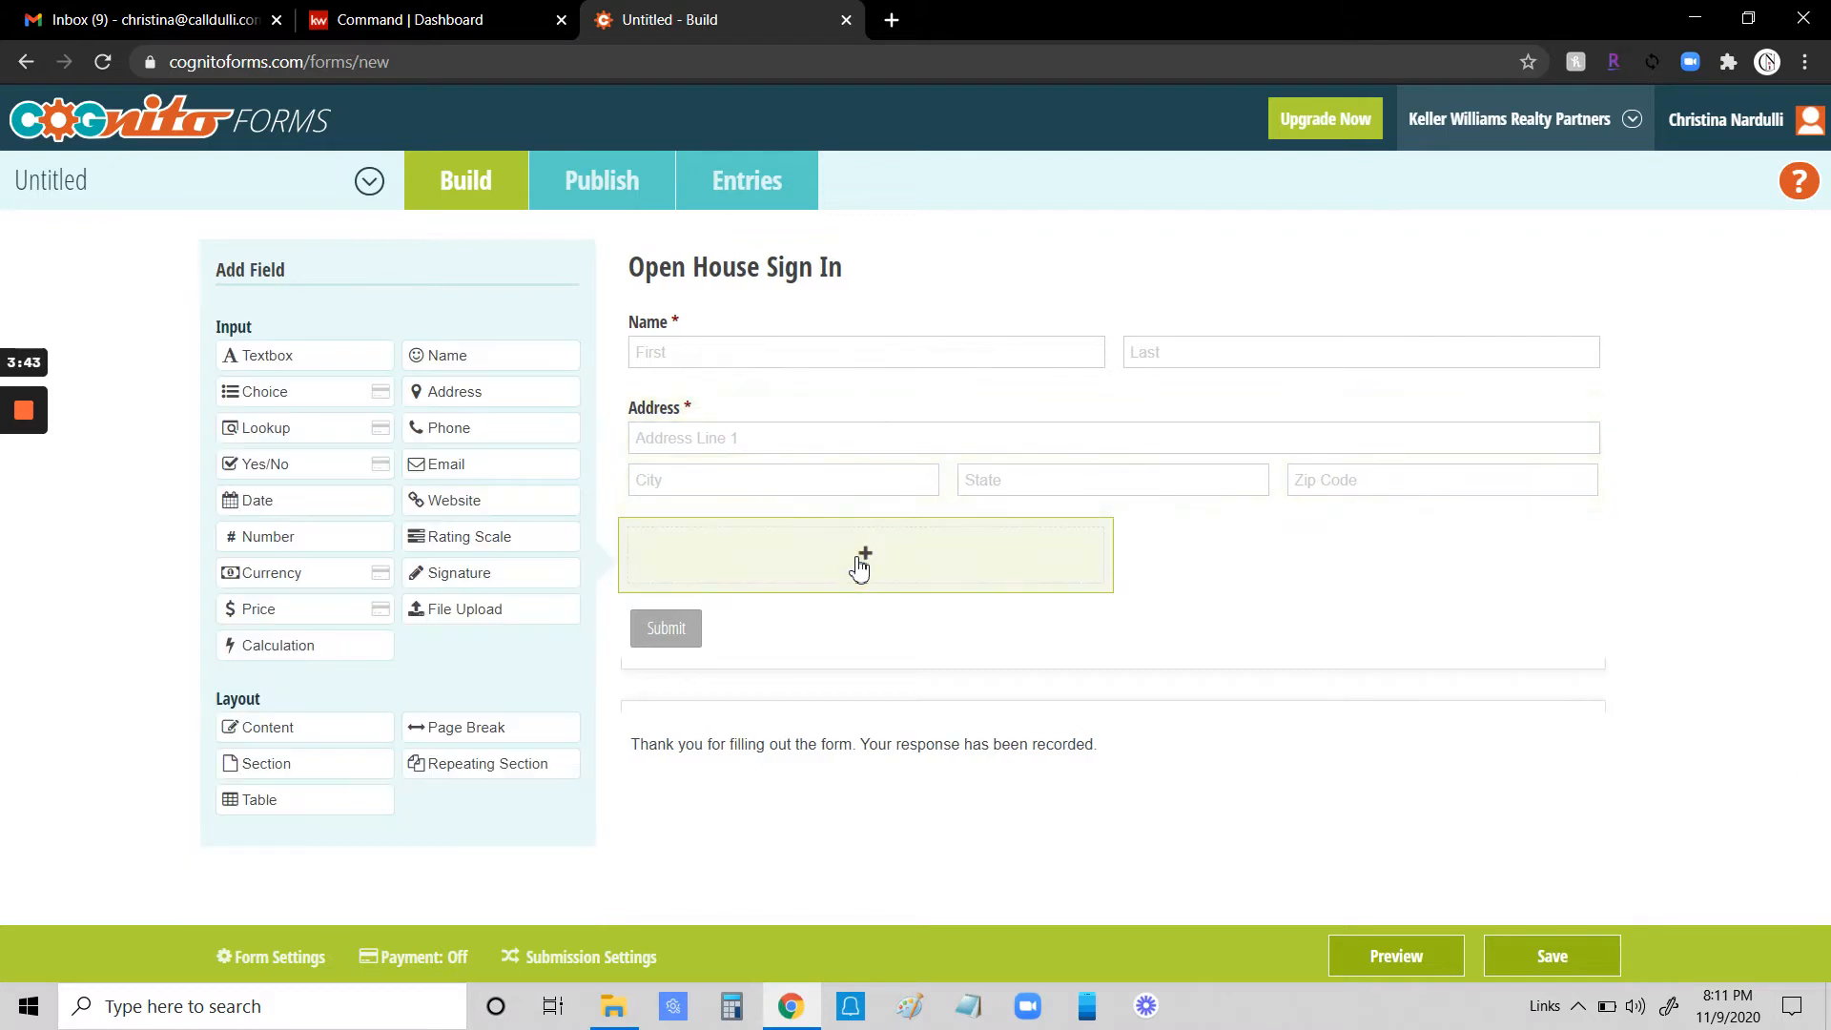
pyautogui.click(445, 428)
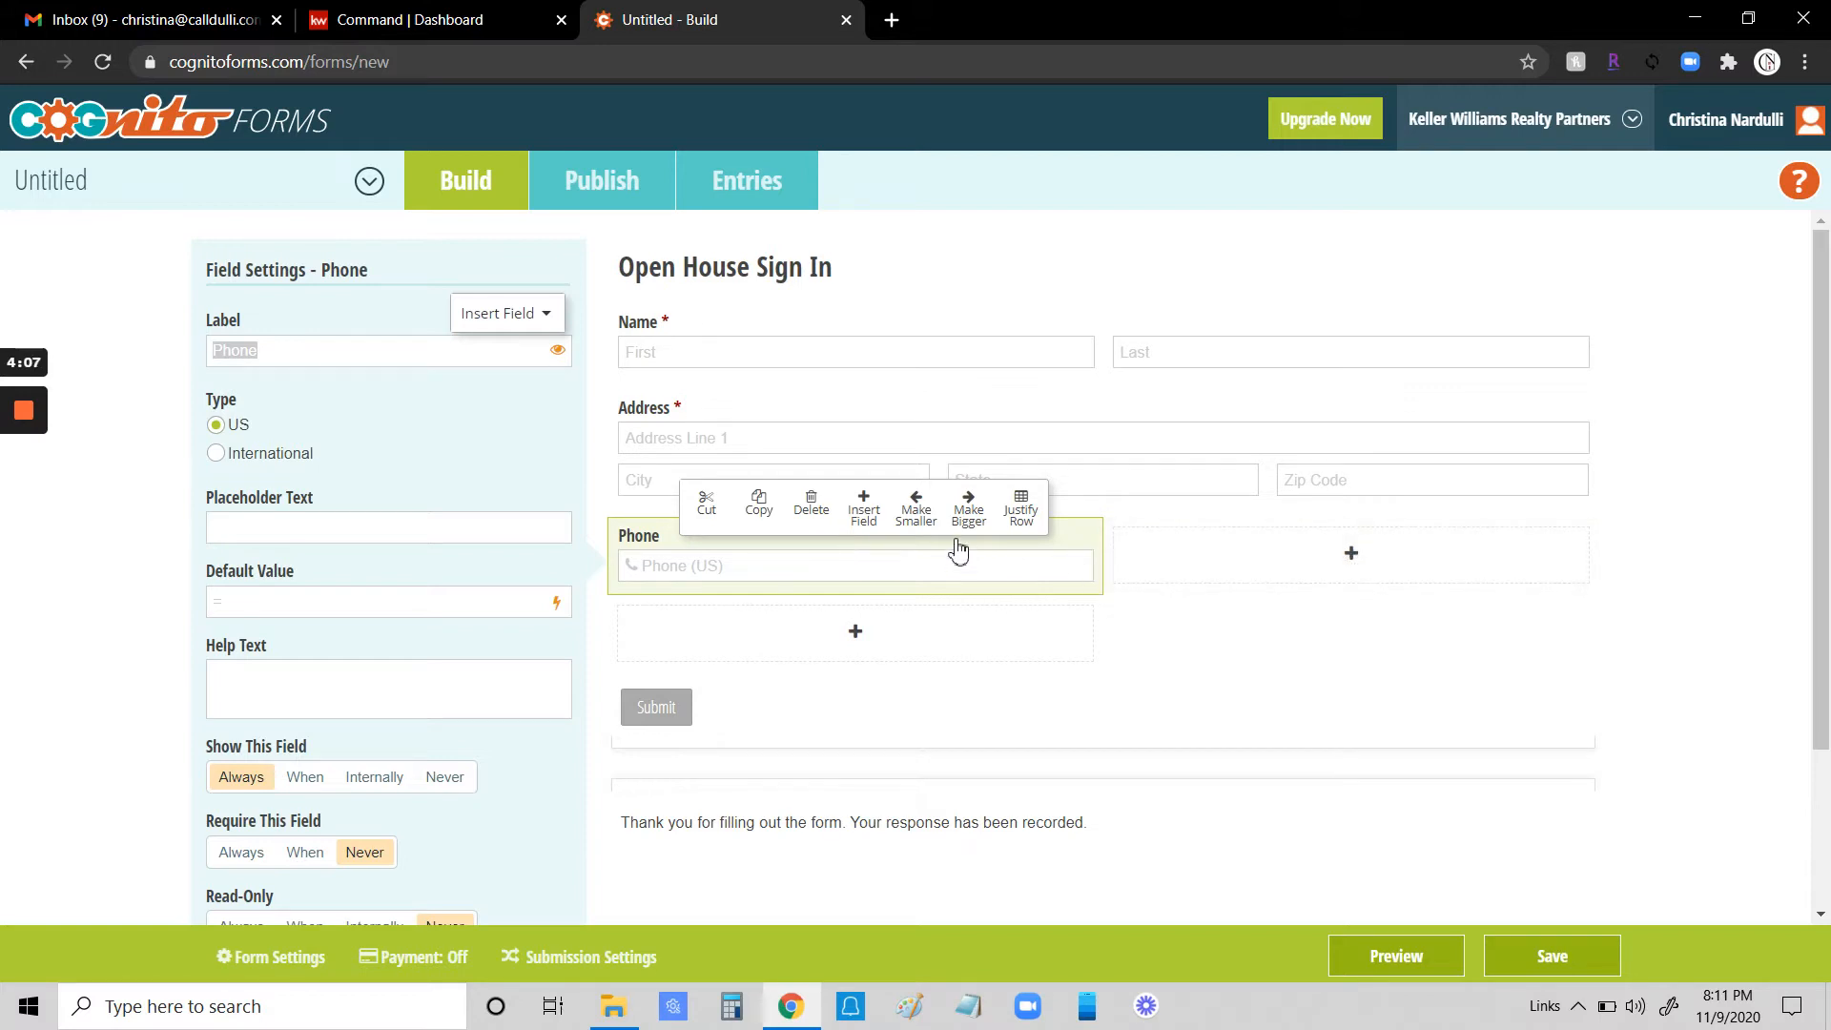
pyautogui.click(919, 513)
pyautogui.click(920, 514)
pyautogui.click(917, 514)
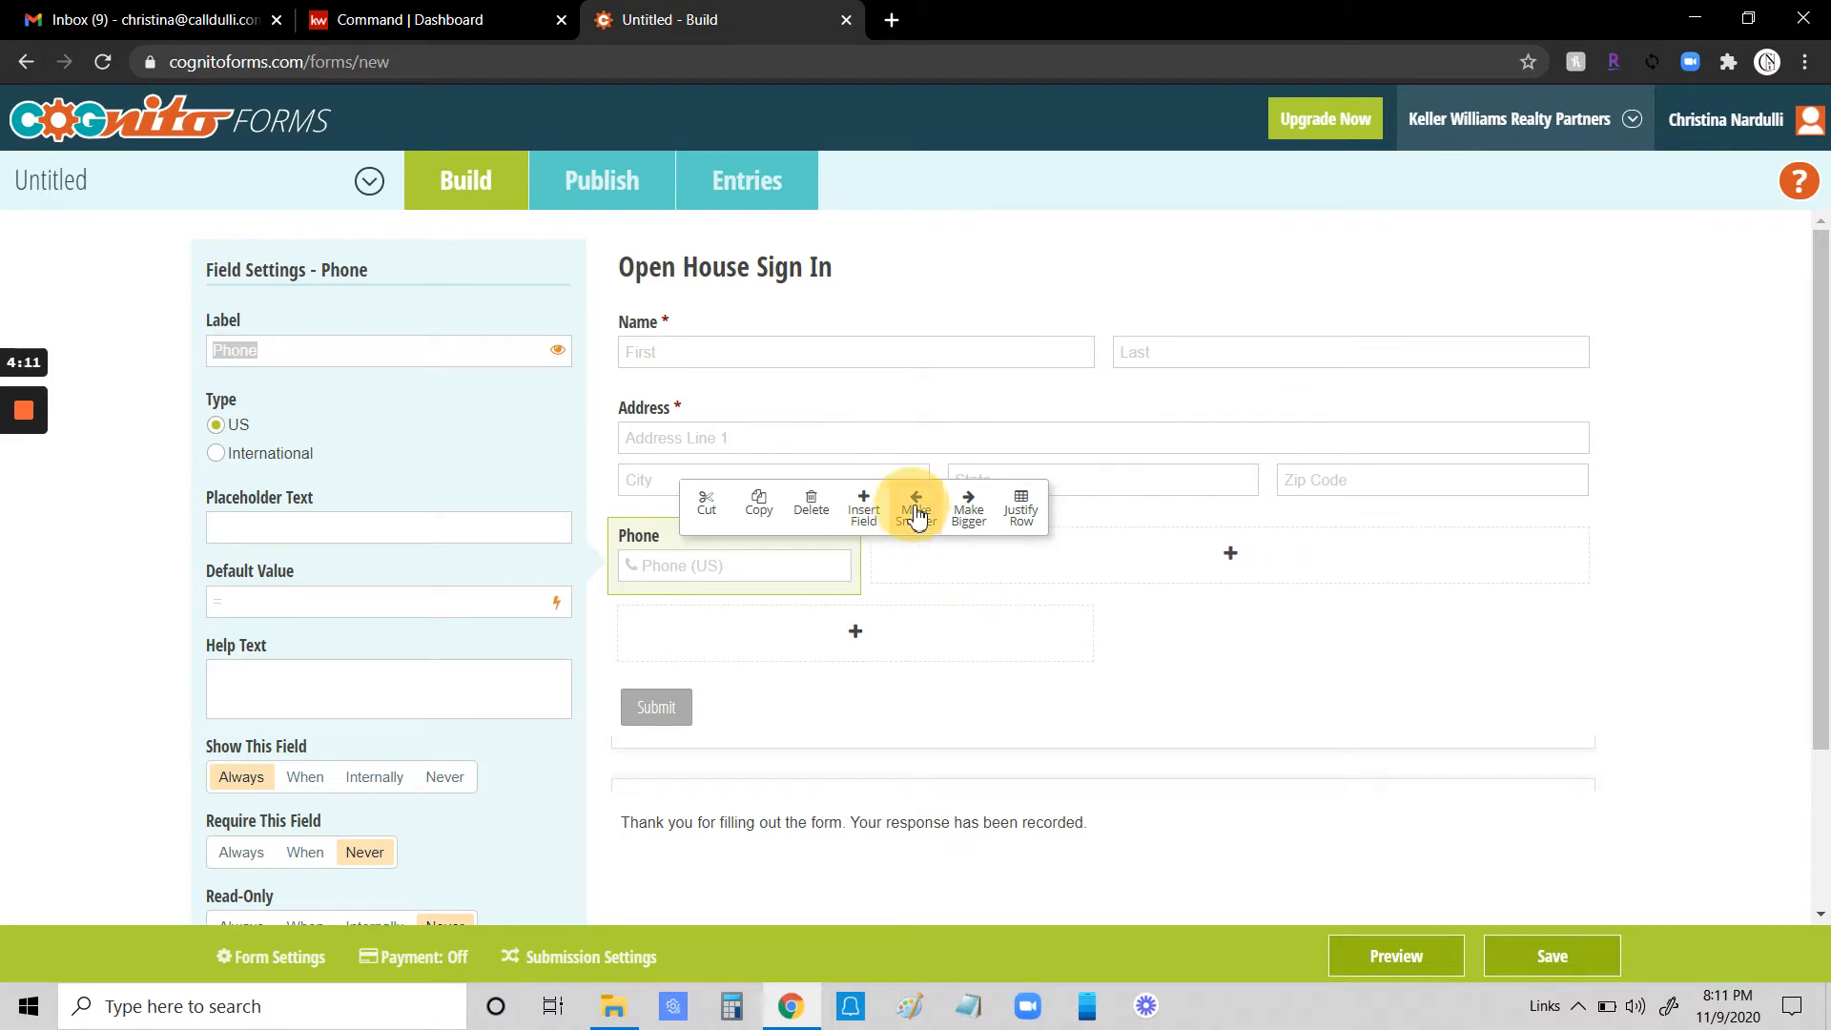
pyautogui.click(966, 515)
pyautogui.click(966, 515)
pyautogui.click(966, 515)
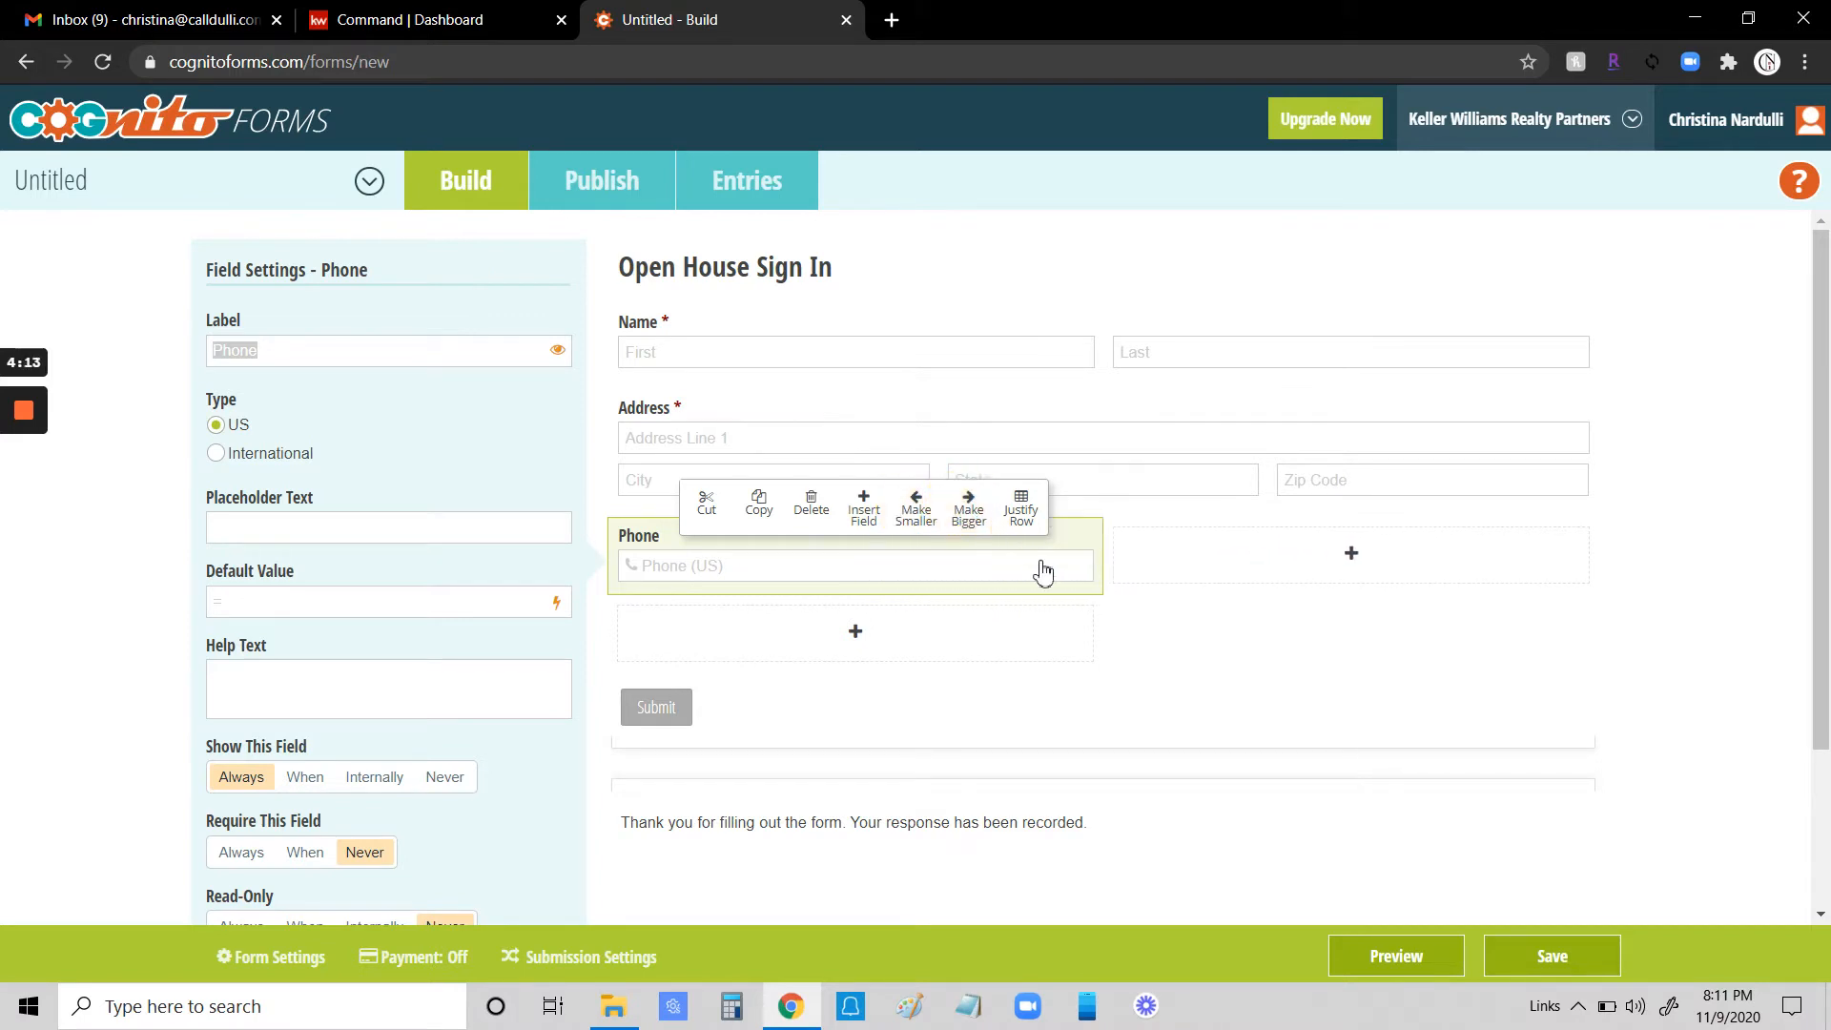
pyautogui.moveTo(1101, 545)
pyautogui.mouseDown()
pyautogui.moveTo(820, 562)
pyautogui.moveTo(1157, 561)
pyautogui.moveTo(964, 566)
pyautogui.moveTo(1091, 564)
pyautogui.mouseUp()
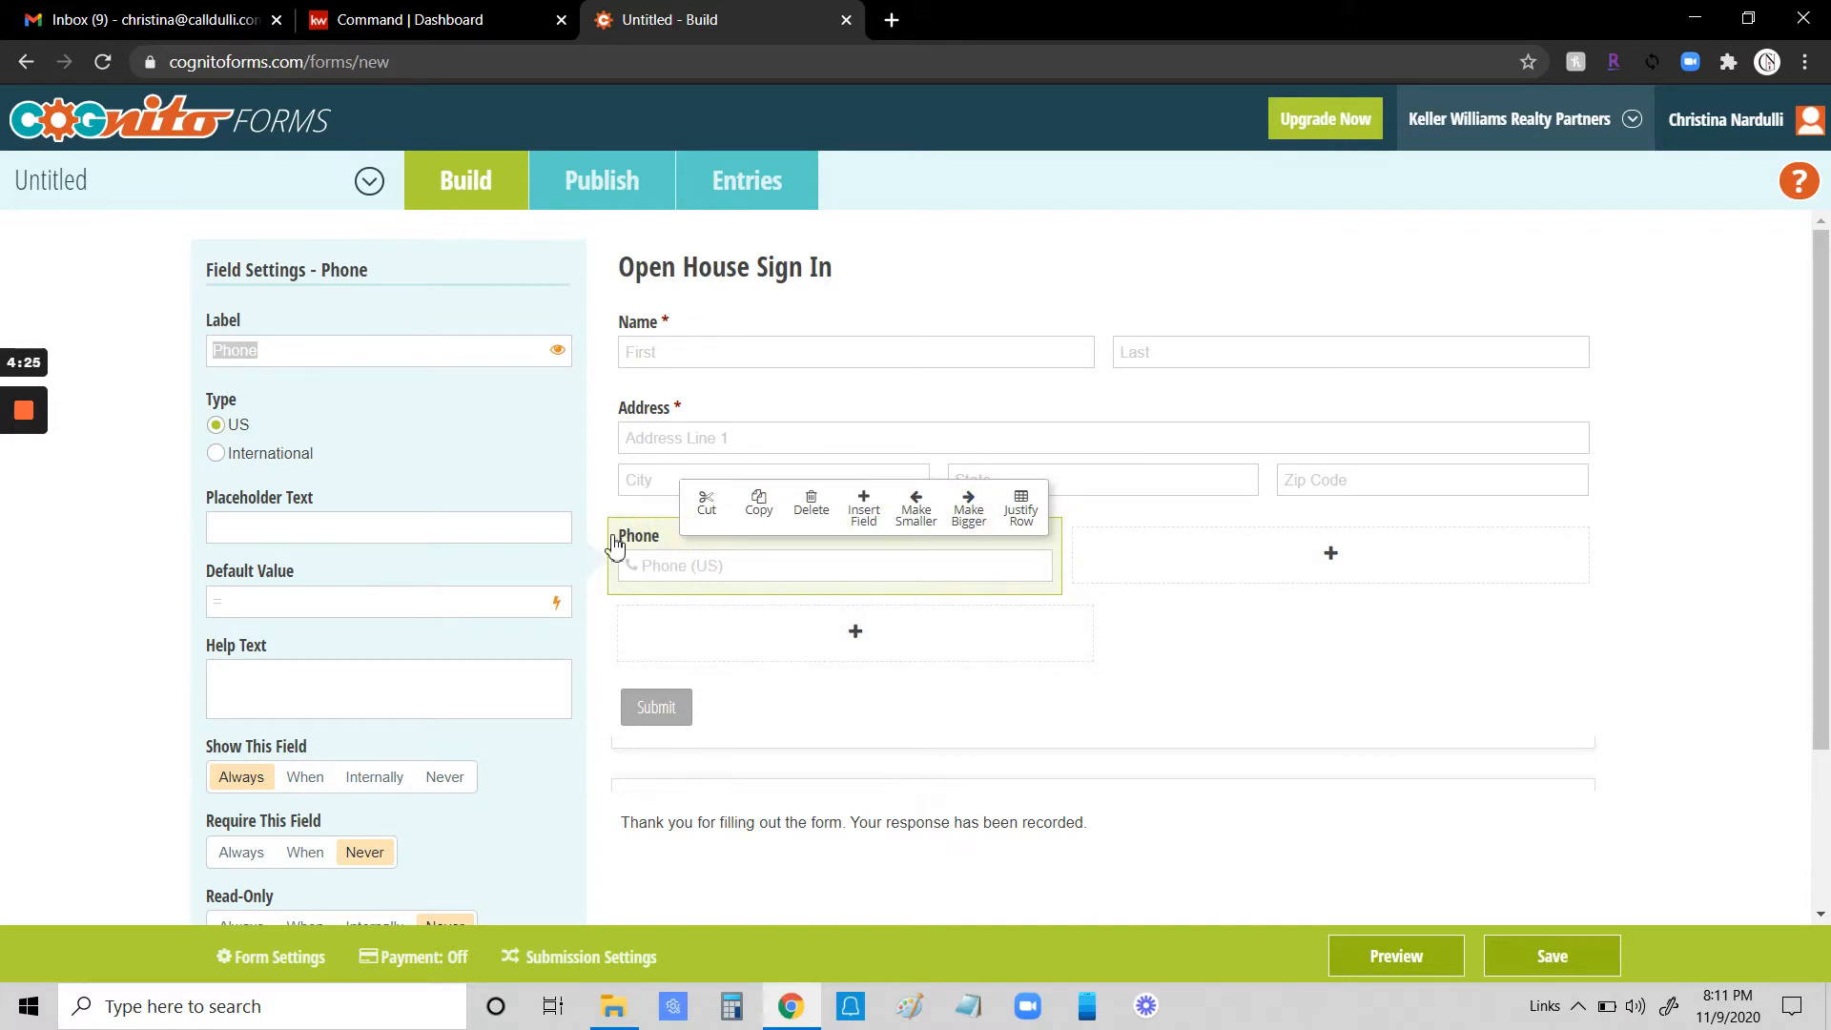
pyautogui.click(810, 508)
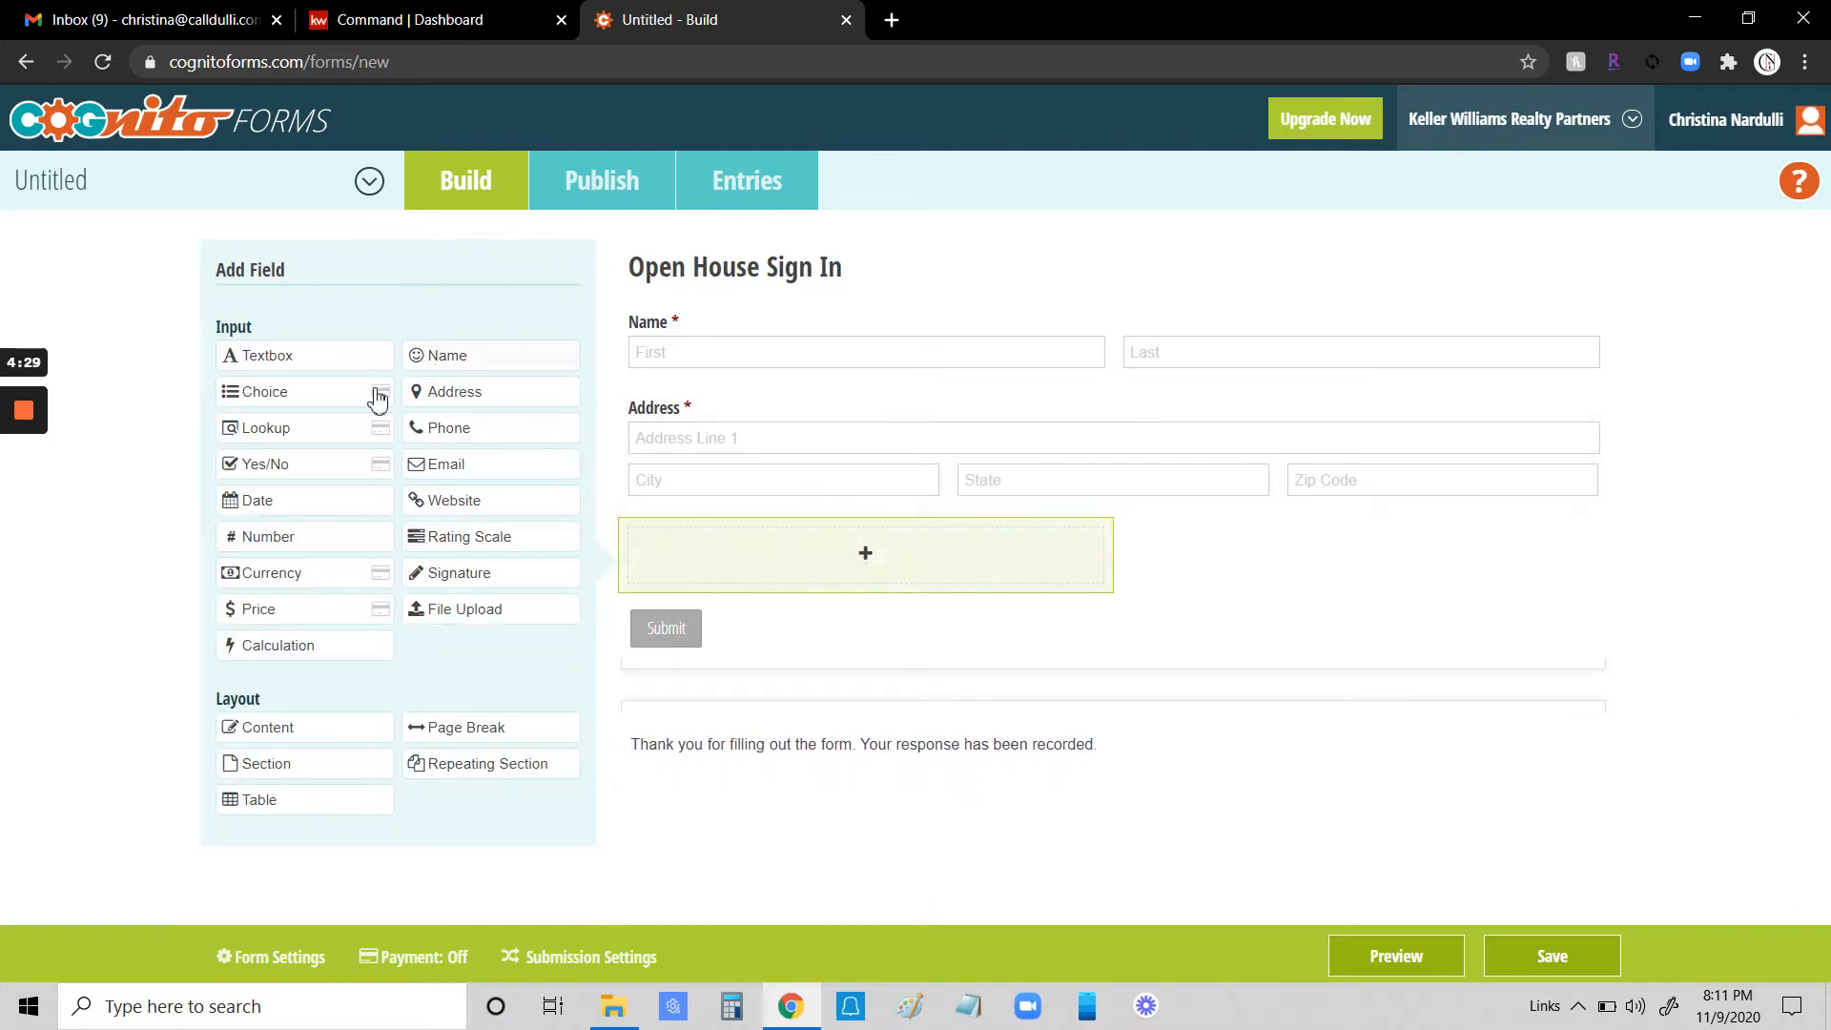
# - Add a Phone field below the address and an Email field beside it in the same row
pyautogui.click(473, 429)
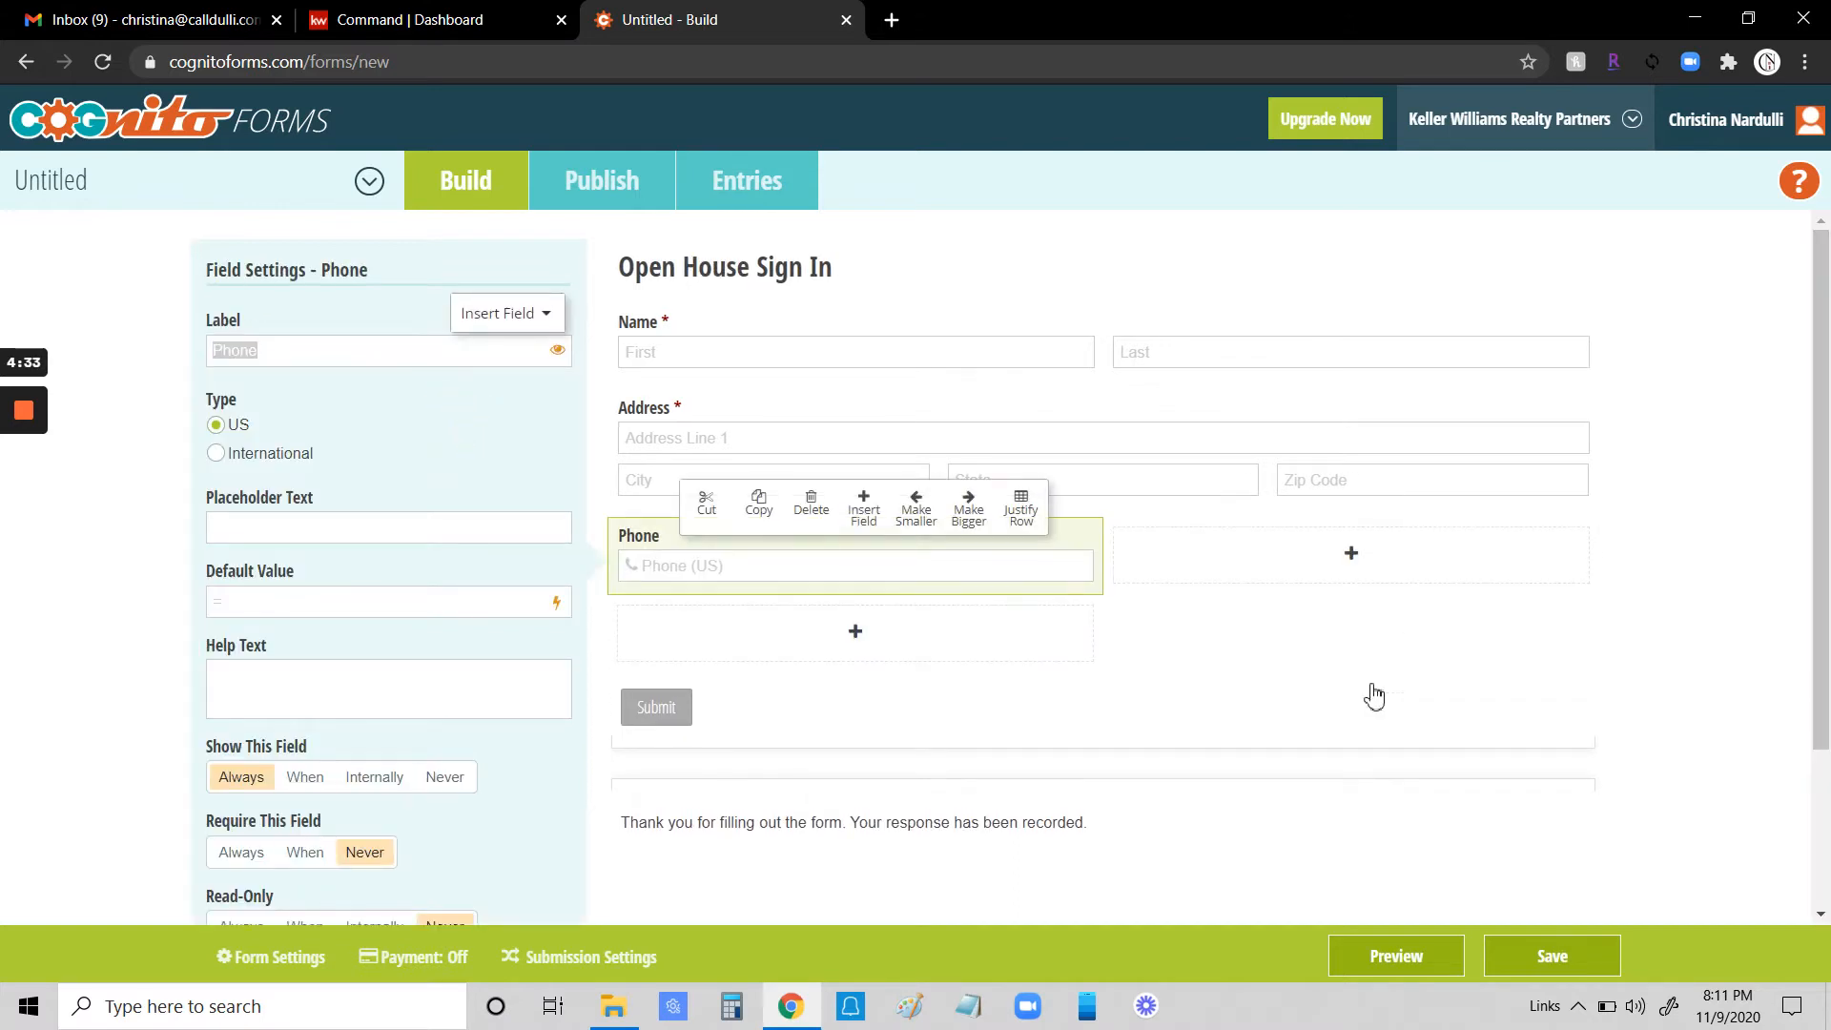
pyautogui.click(1351, 562)
pyautogui.click(448, 465)
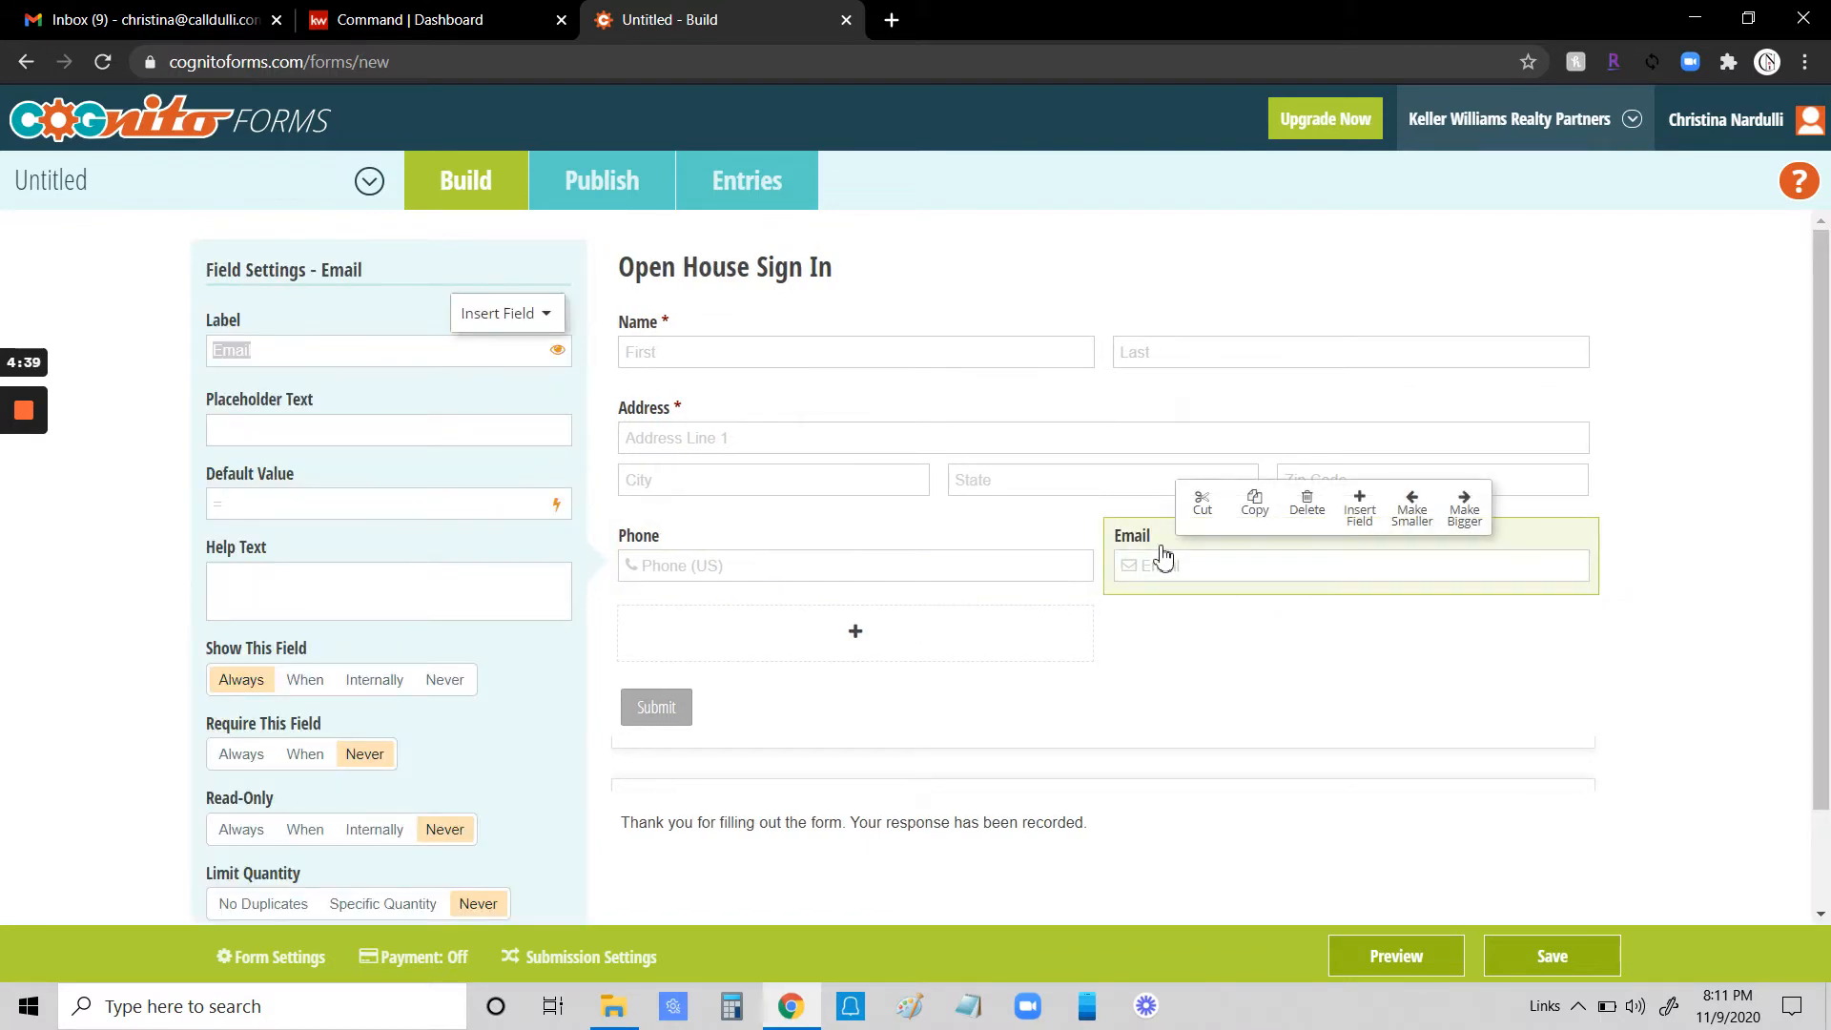
# - Set the Email field to always be required
pyautogui.scroll(-2, 506, 610)
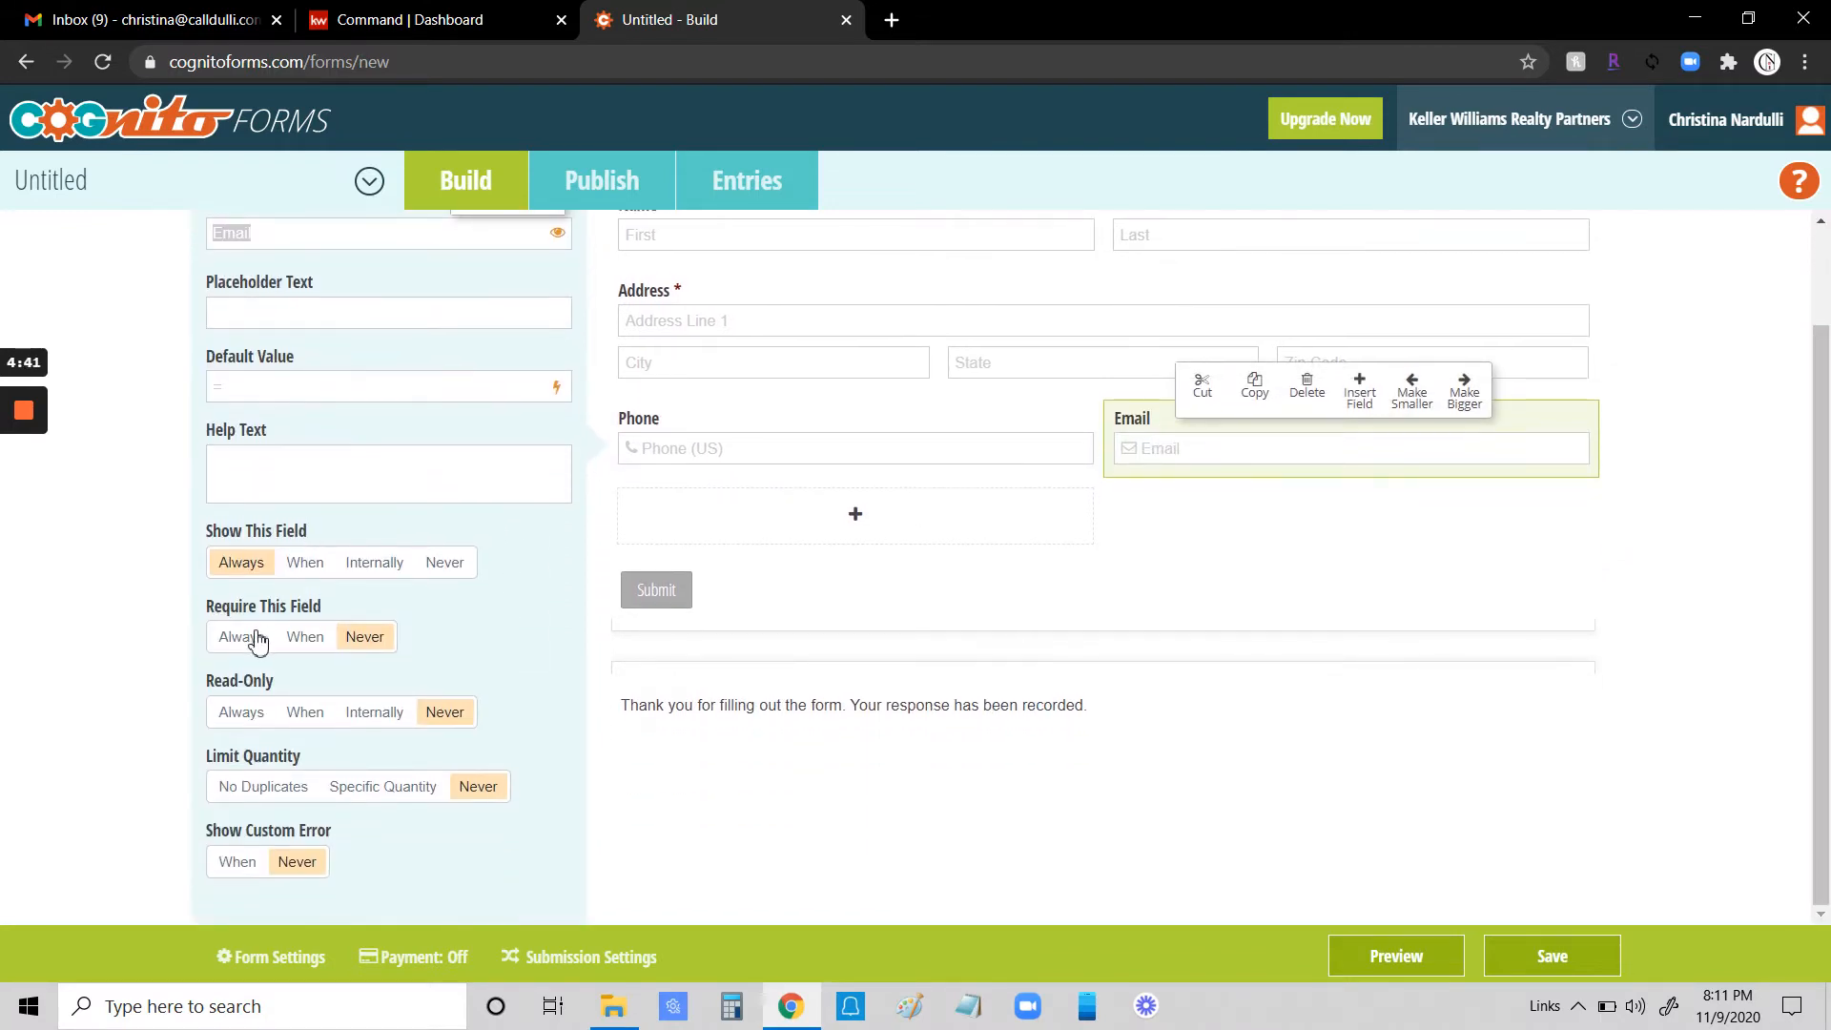
pyautogui.click(236, 641)
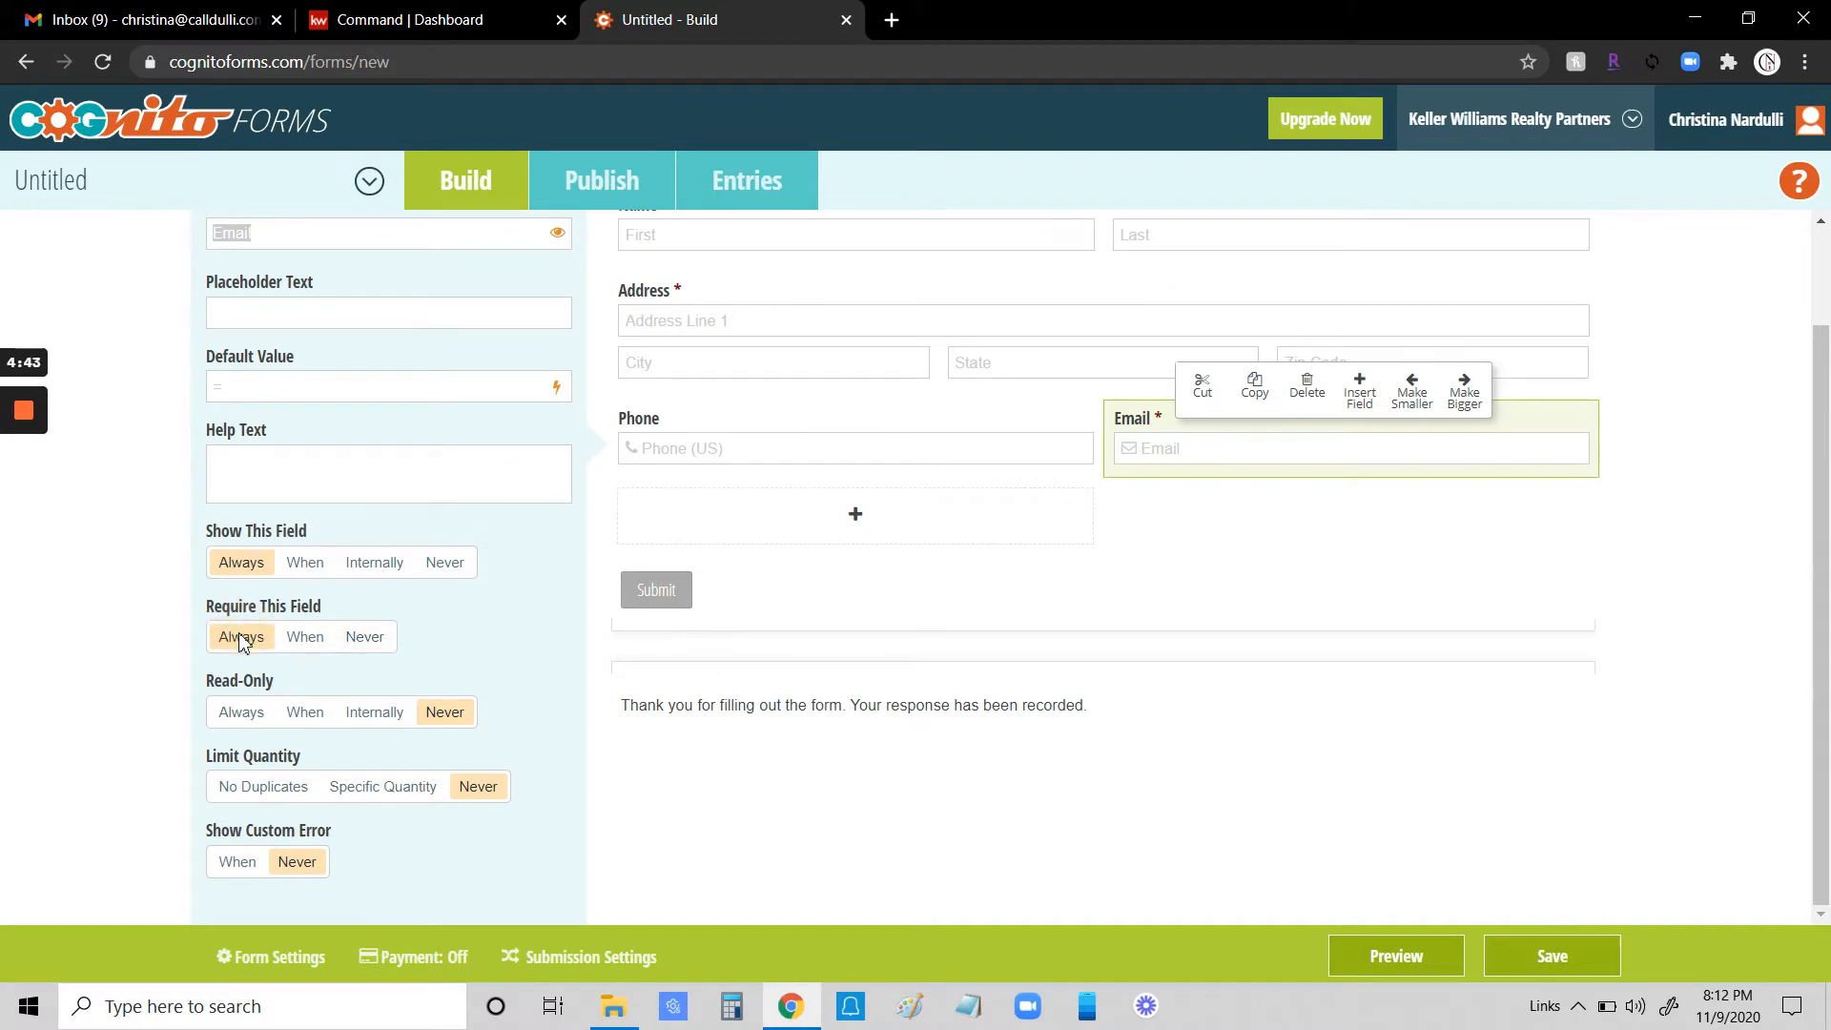
# - Add a Choice field below Phone labelled "Are you currently working with an agent?"
pyautogui.click(858, 525)
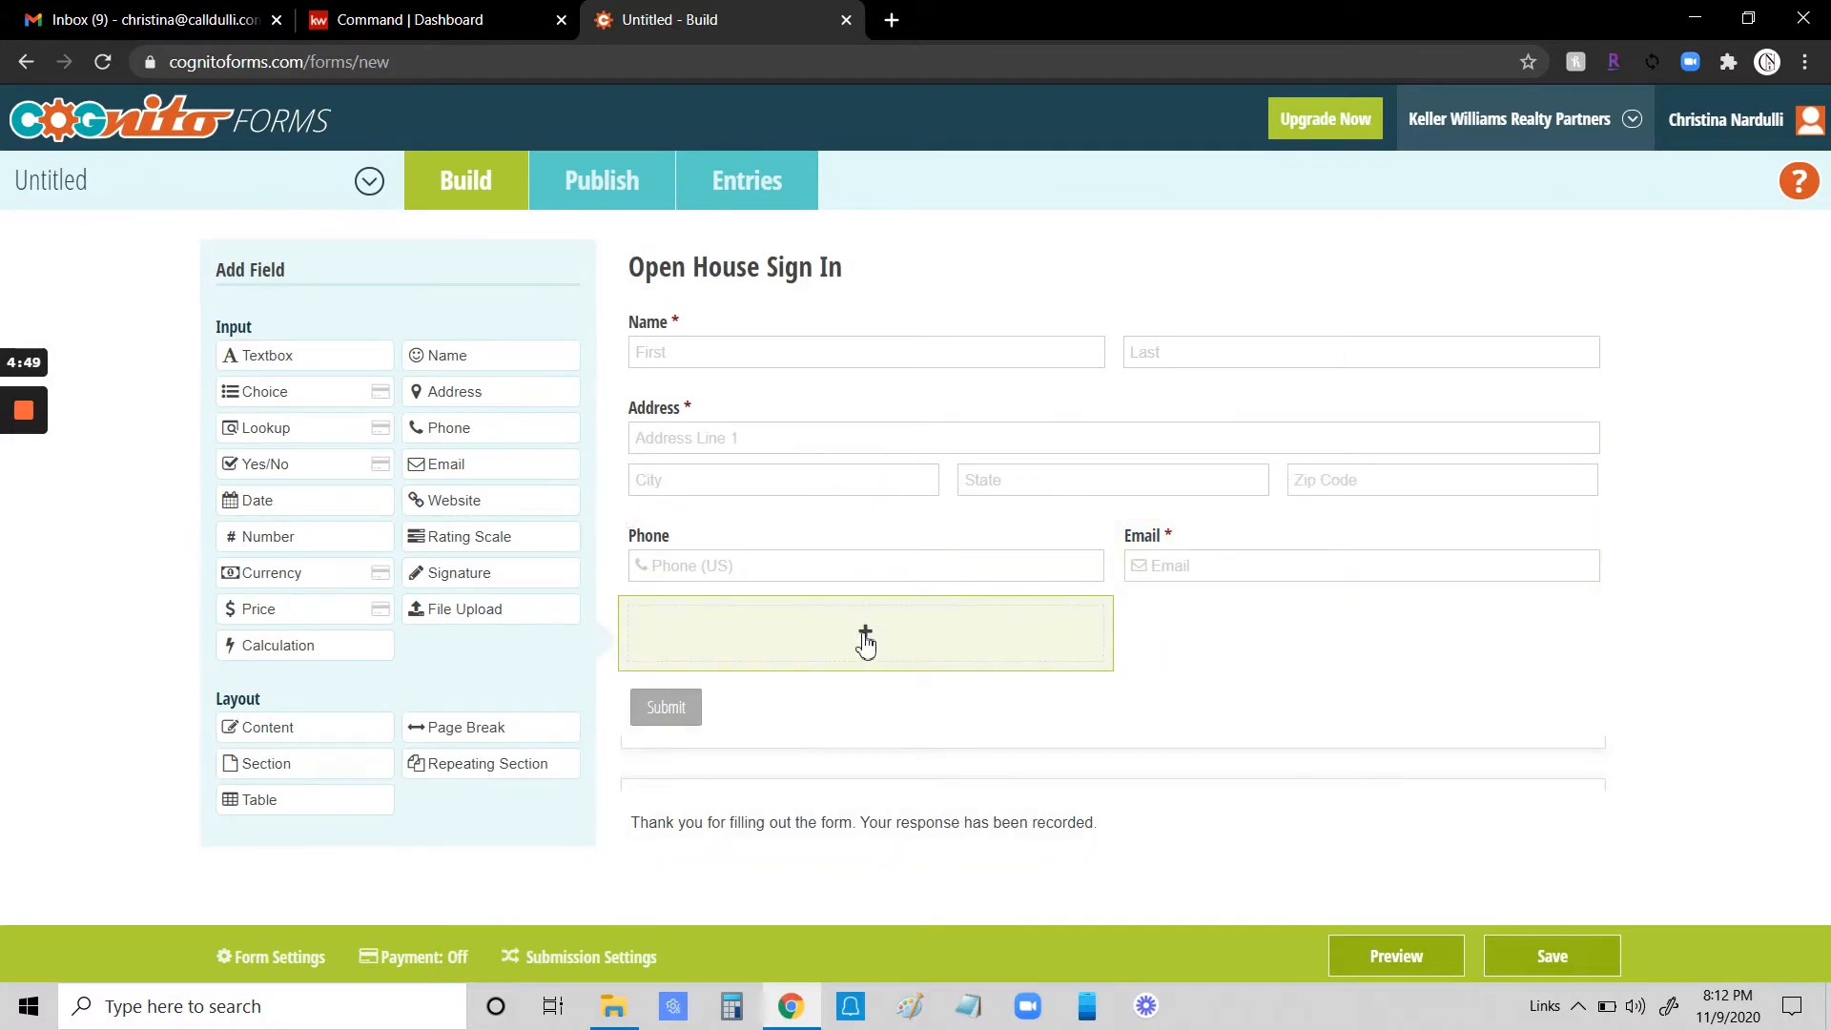
pyautogui.click(267, 391)
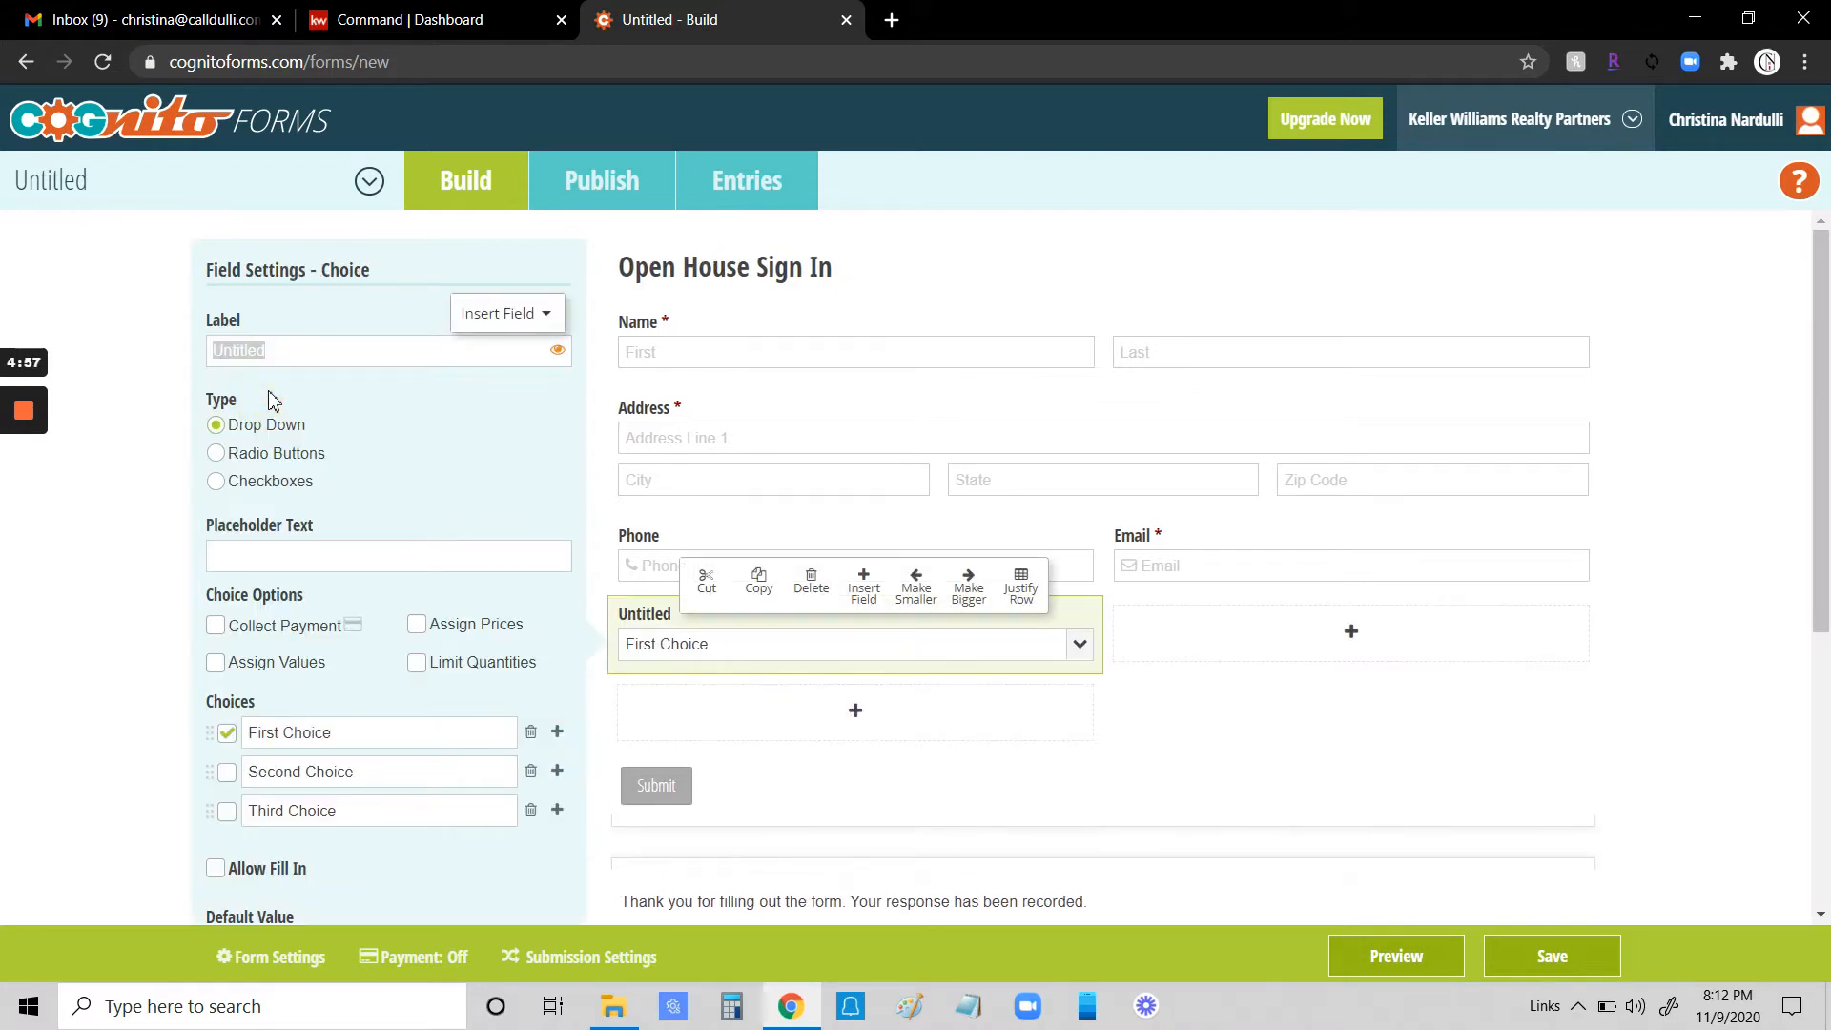
pyautogui.write('Are you current')
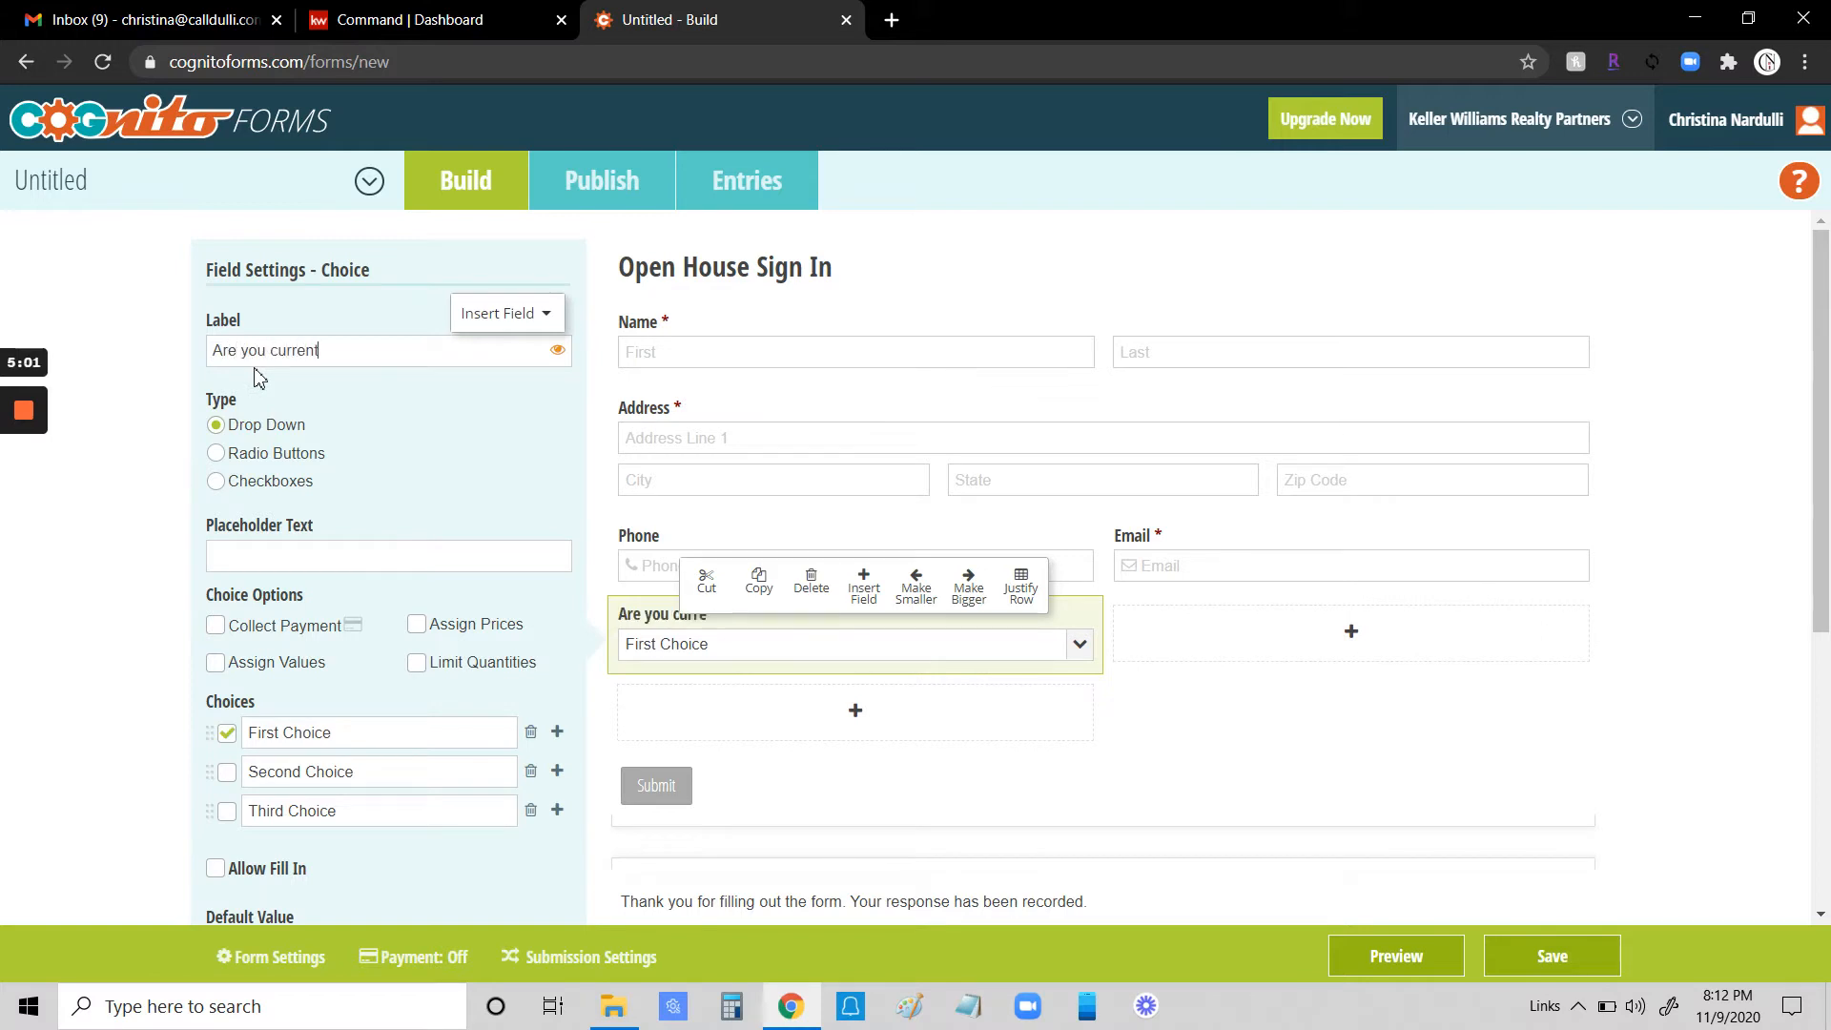
pyautogui.write('lyorking')
pyautogui.press('BackSpace')
pyautogui.press('BackSpace')
pyautogui.press('BackSpace')
pyautogui.press('BackSpace')
pyautogui.press('BackSpace')
pyautogui.press('BackSpace')
pyautogui.press('BackSpace')
pyautogui.press('BackSpace')
pyautogui.press('BackSpace')
pyautogui.press('BackSpace')
pyautogui.press('BackSpace')
pyautogui.write('y working with ')
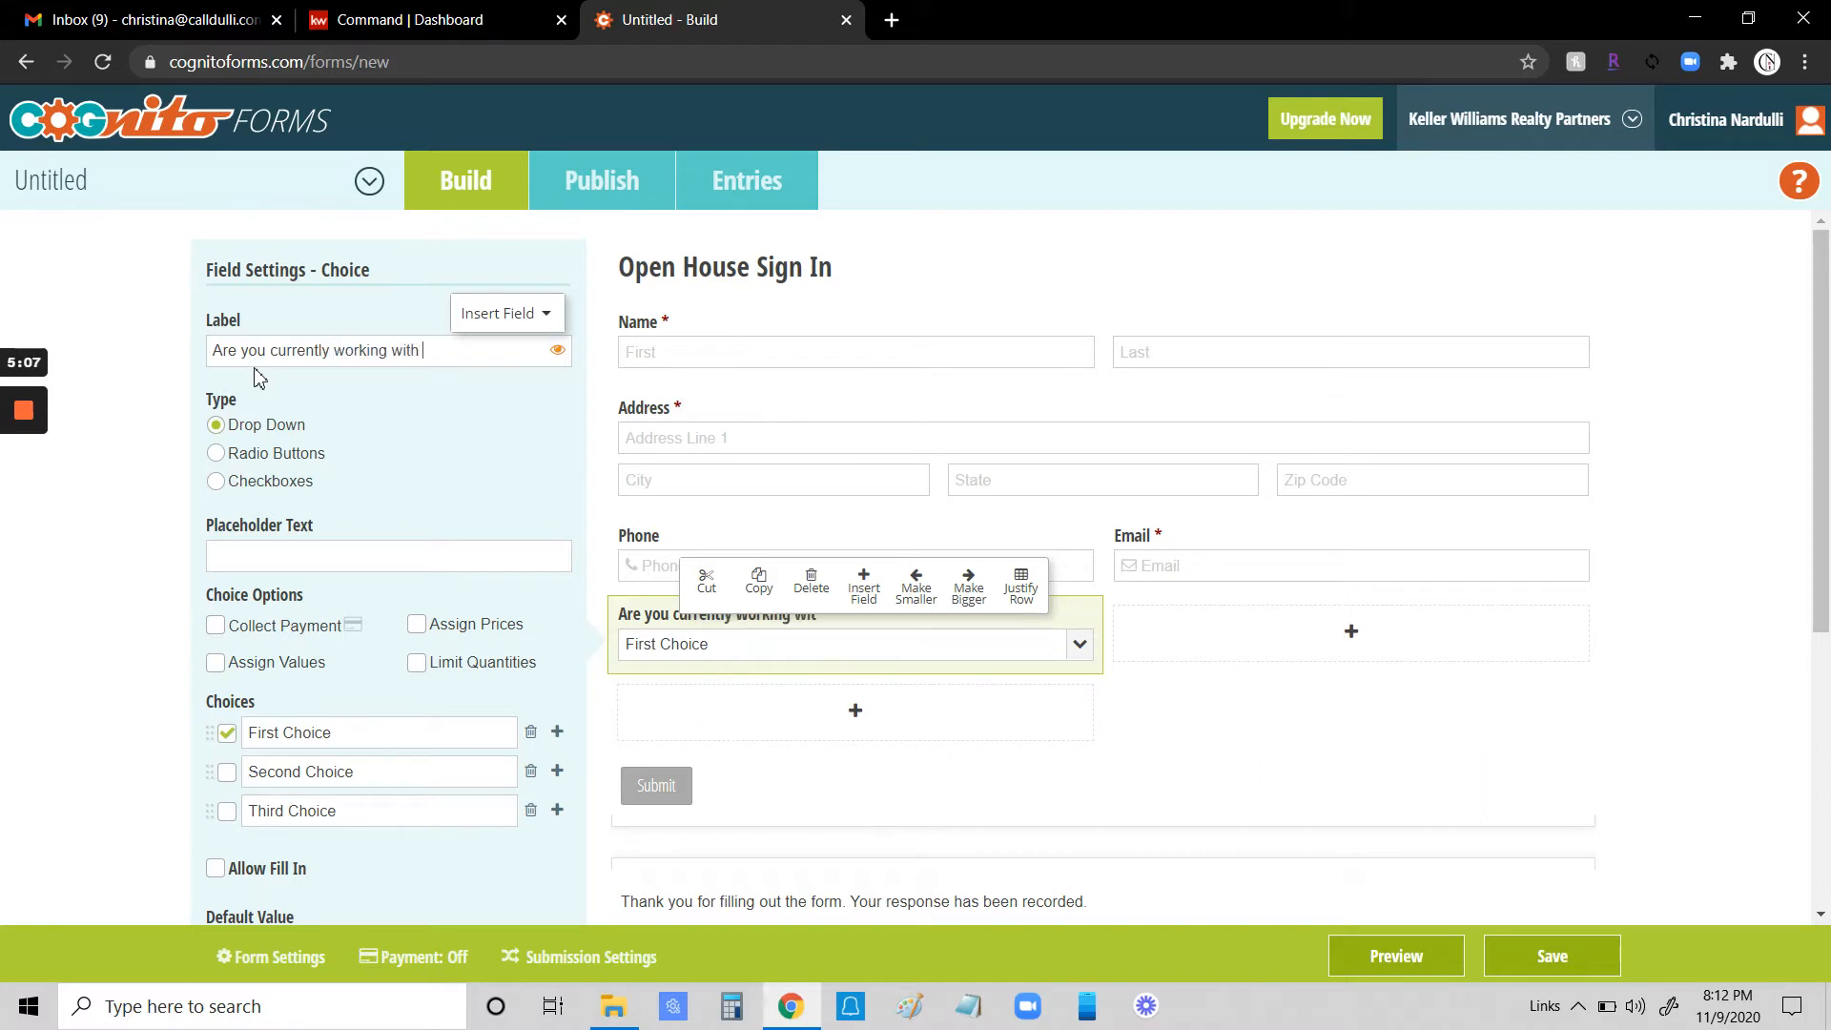
pyautogui.write('an agent?')
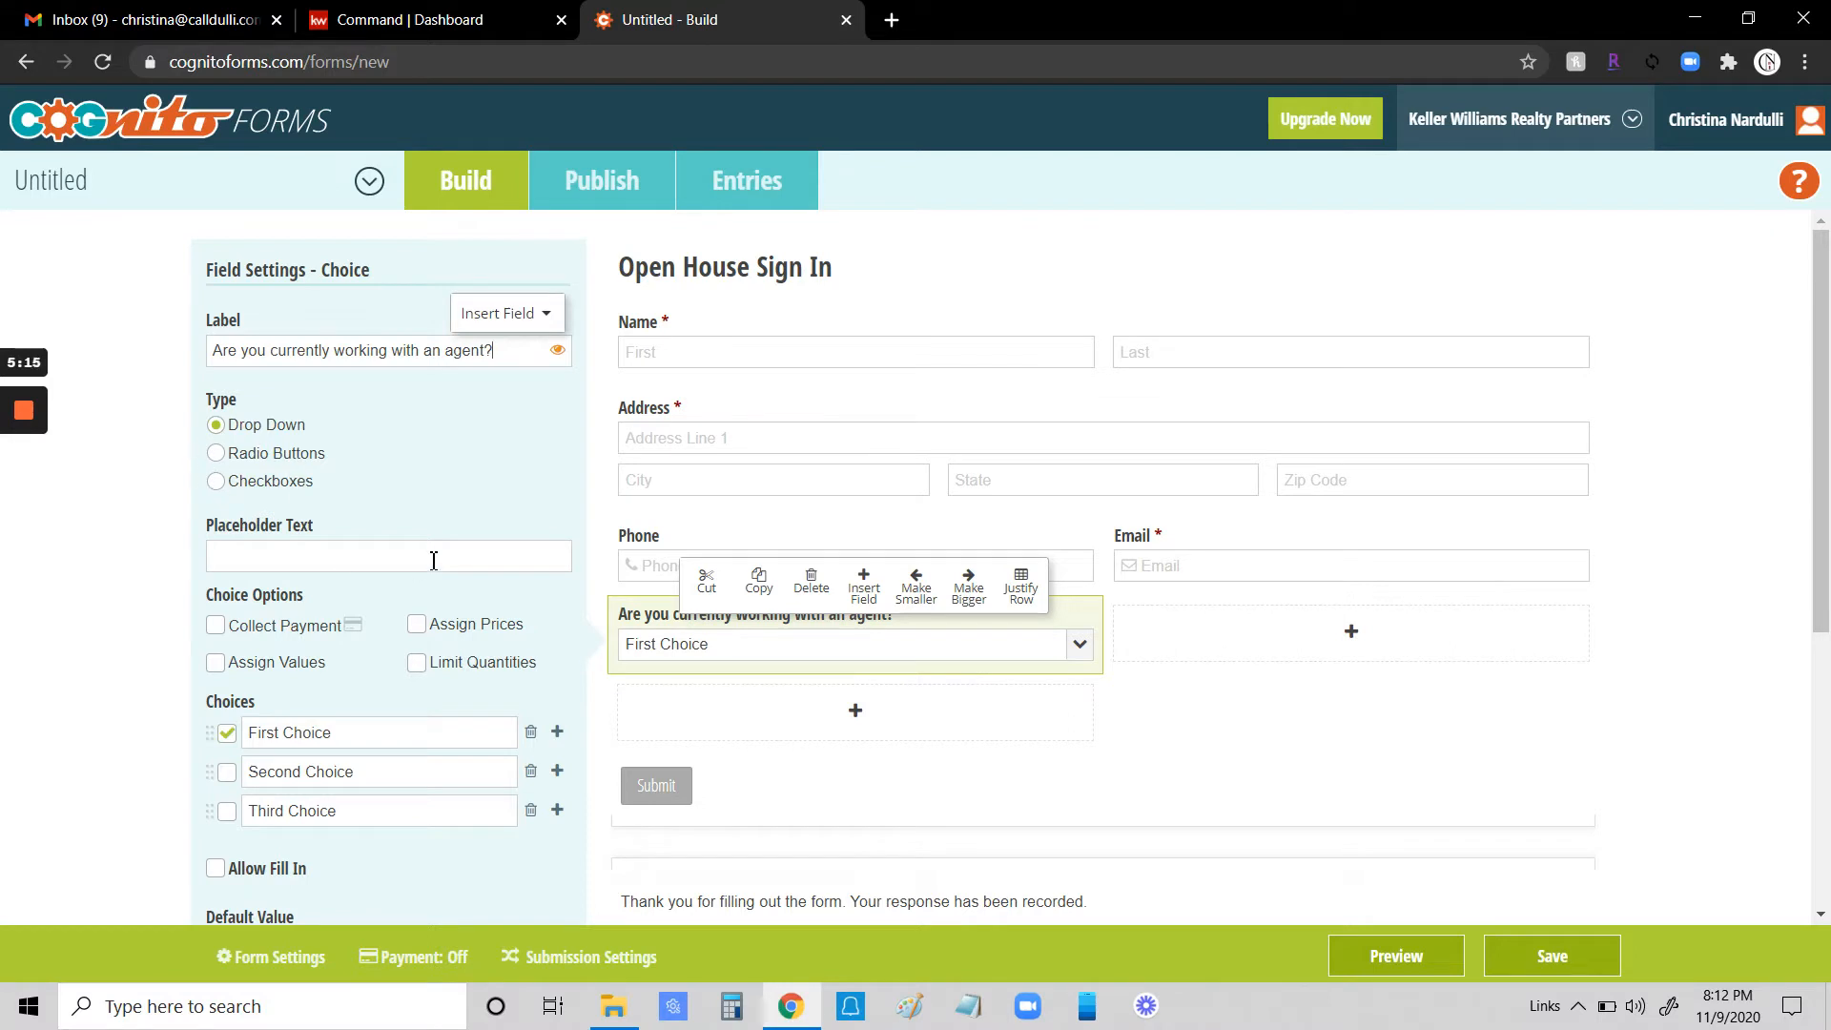
pyautogui.click(1085, 652)
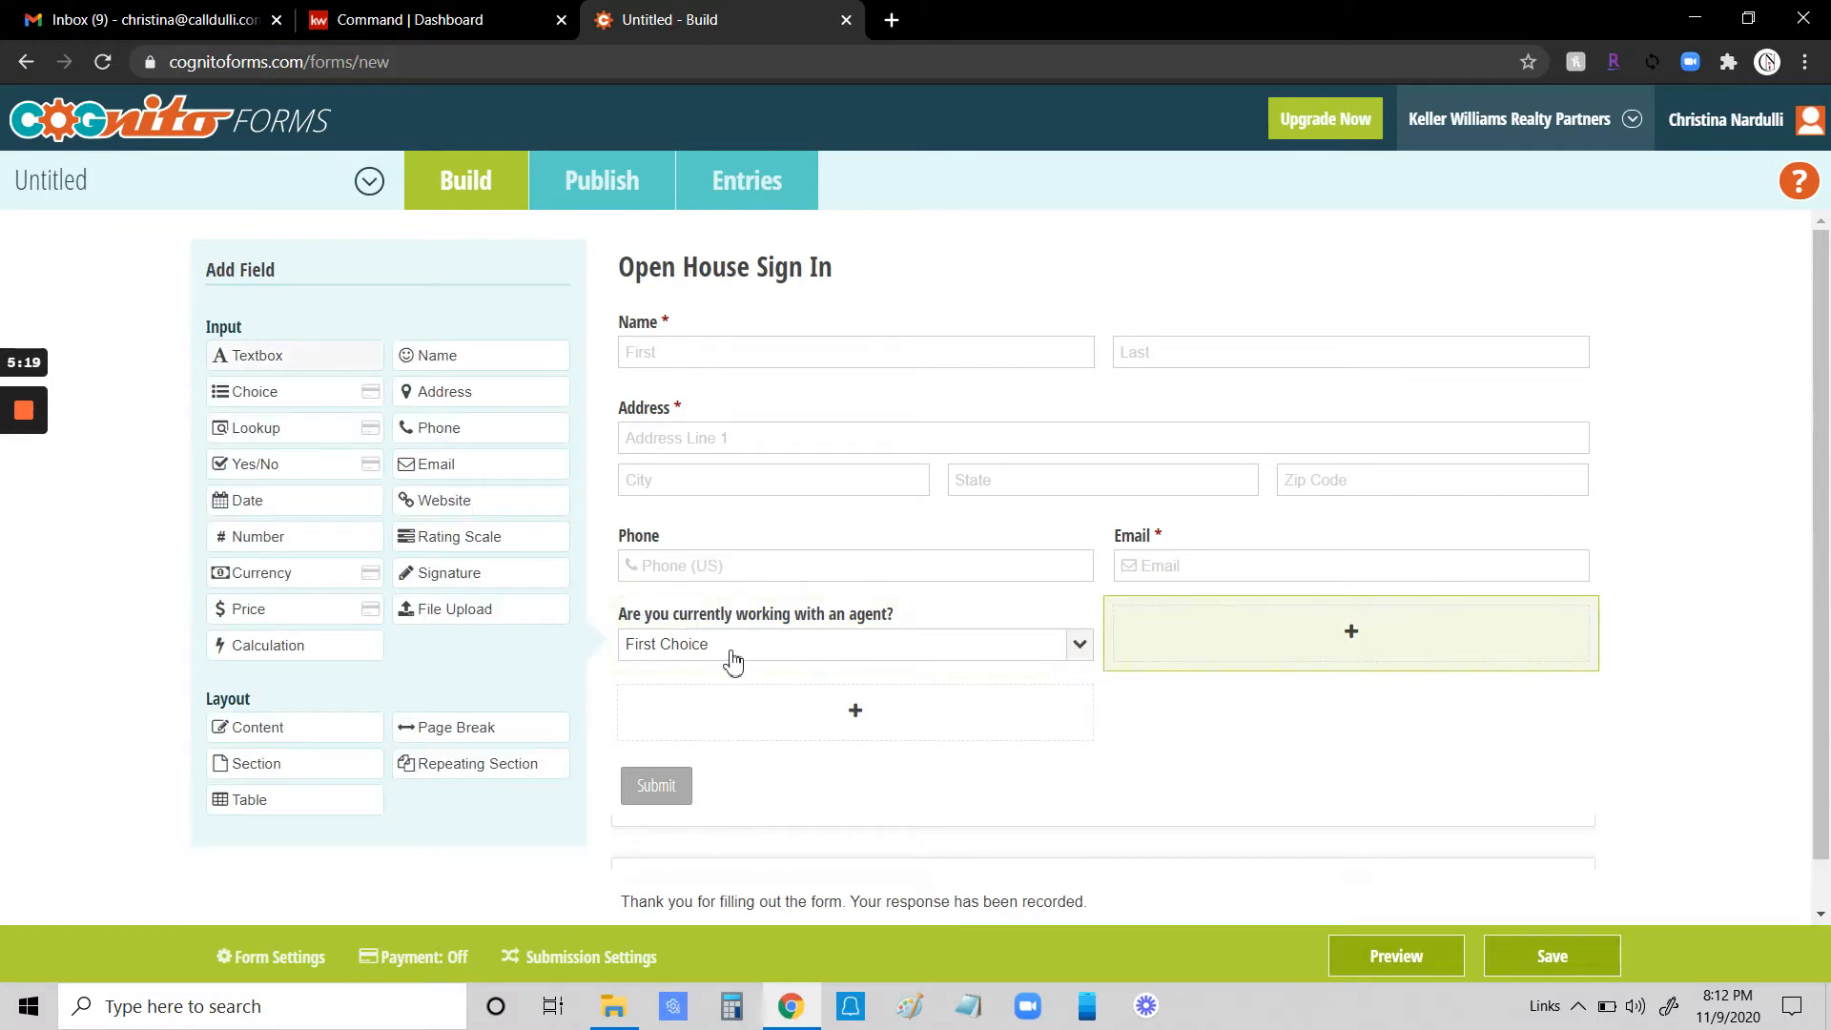
pyautogui.click(780, 633)
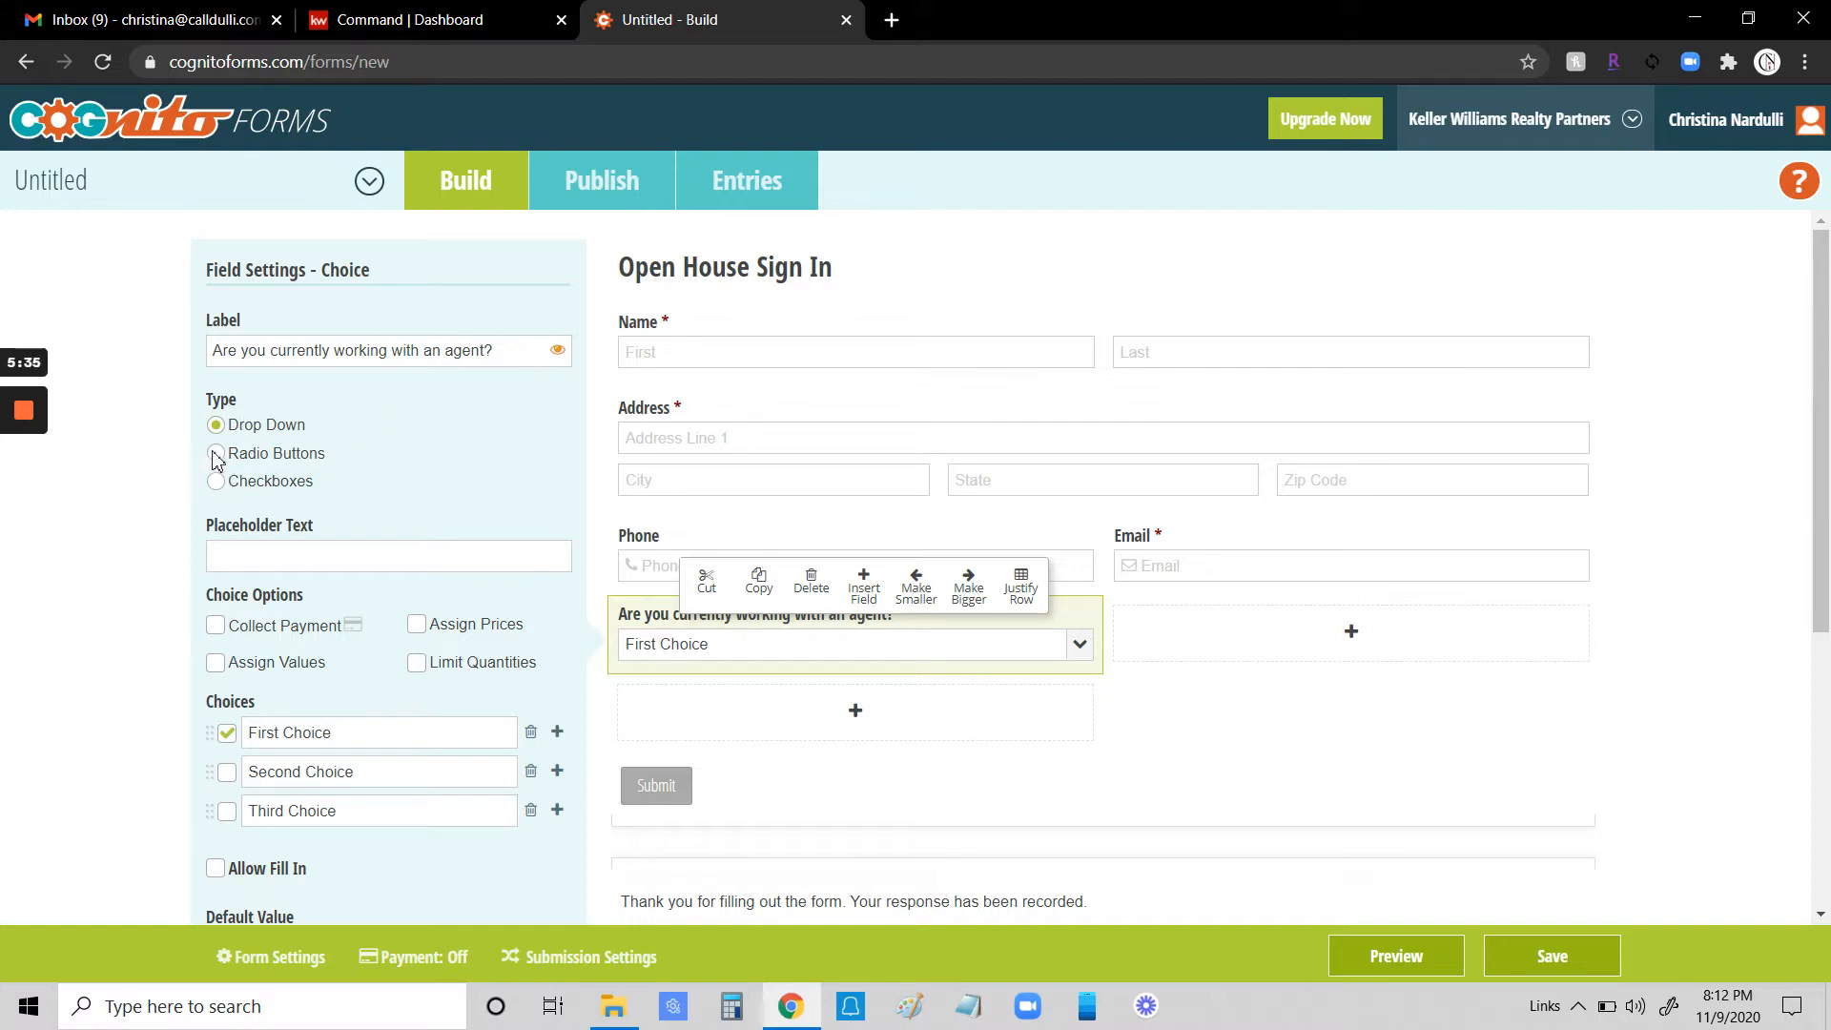
# - Make the agent question Checkboxes with only the choices Yes and No and no default selection
pyautogui.click(216, 454)
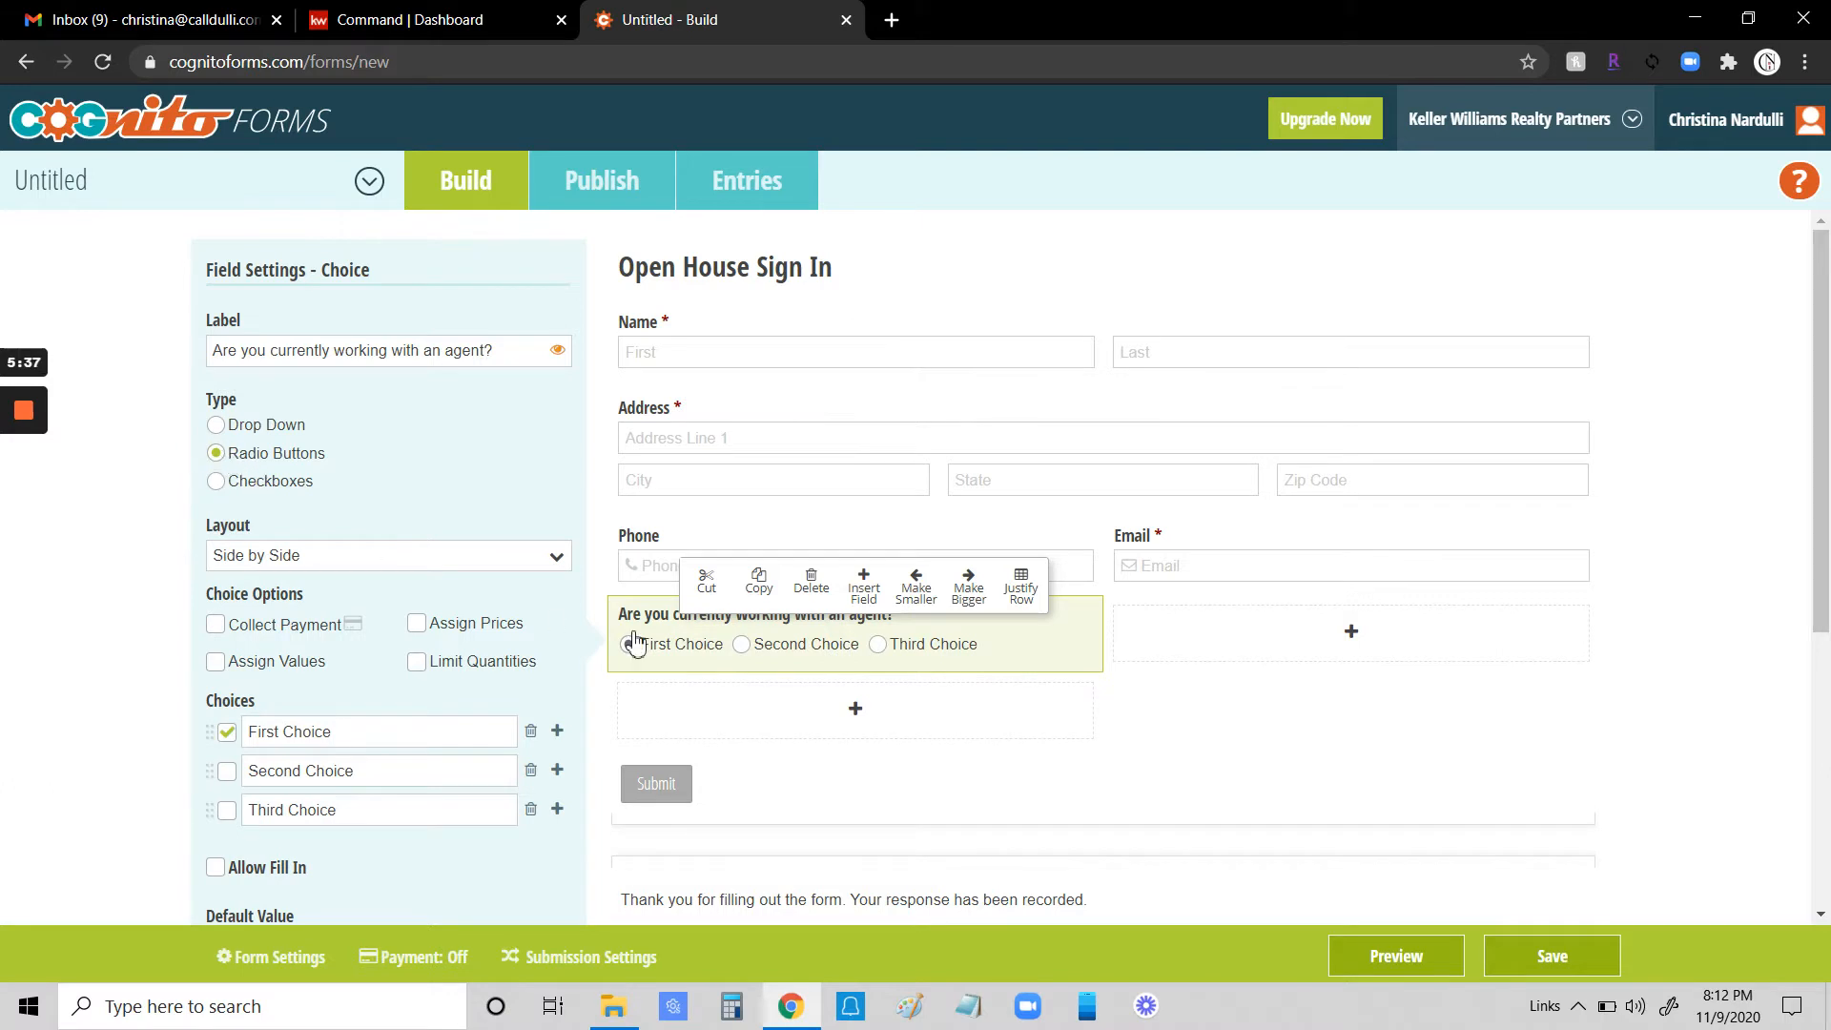
pyautogui.click(217, 482)
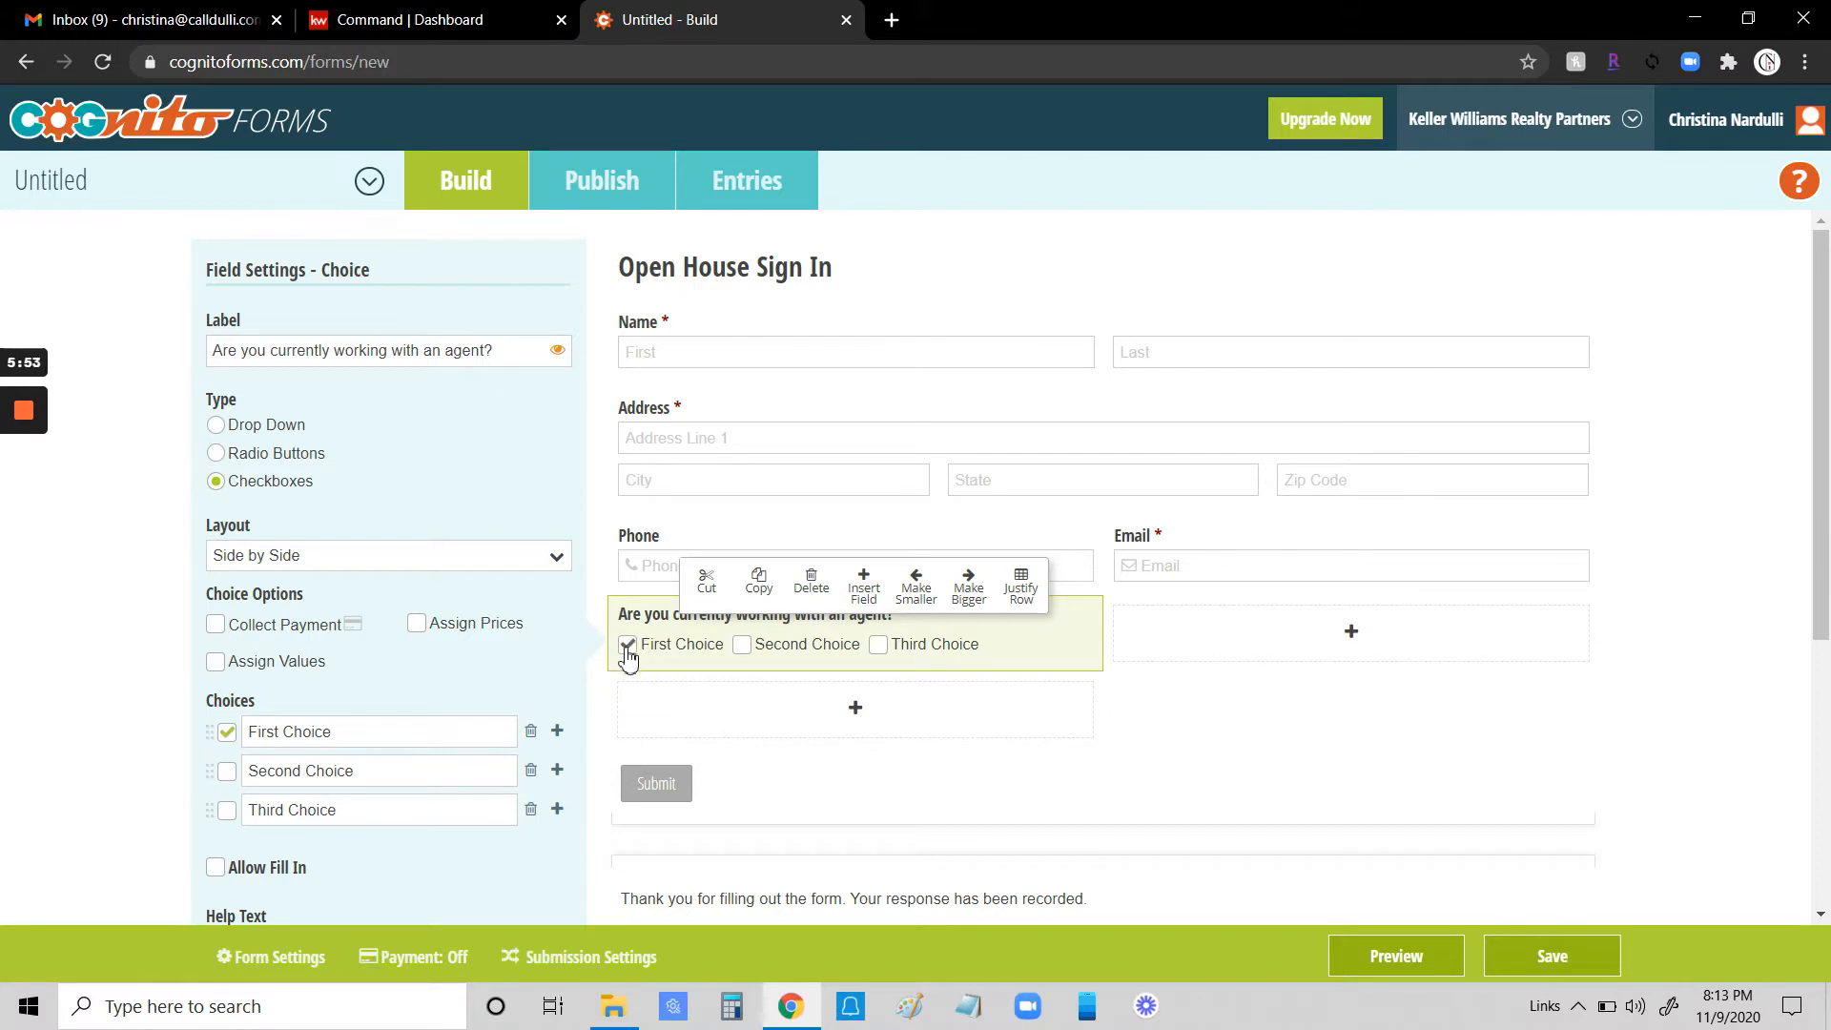
pyautogui.click(227, 731)
pyautogui.moveTo(352, 741); pyautogui.dragTo(80, 730)
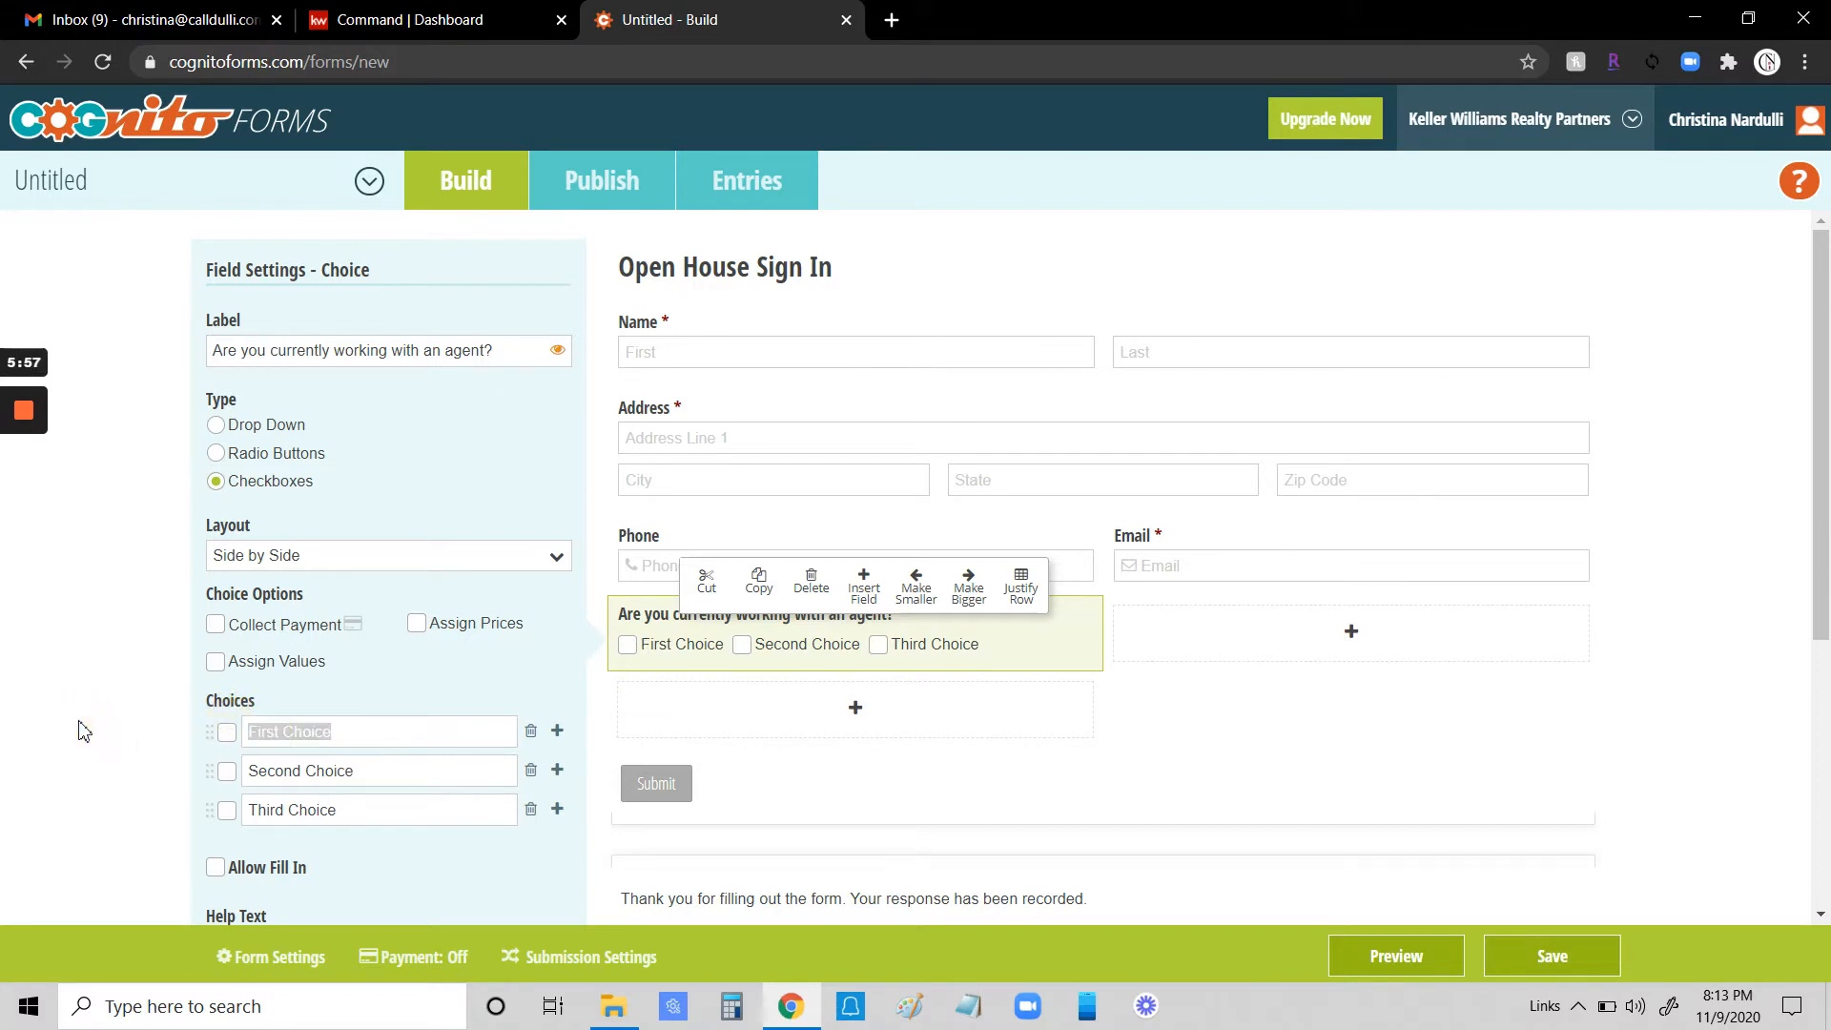
pyautogui.write('Yes')
pyautogui.moveTo(360, 779); pyautogui.dragTo(175, 785)
pyautogui.write('No')
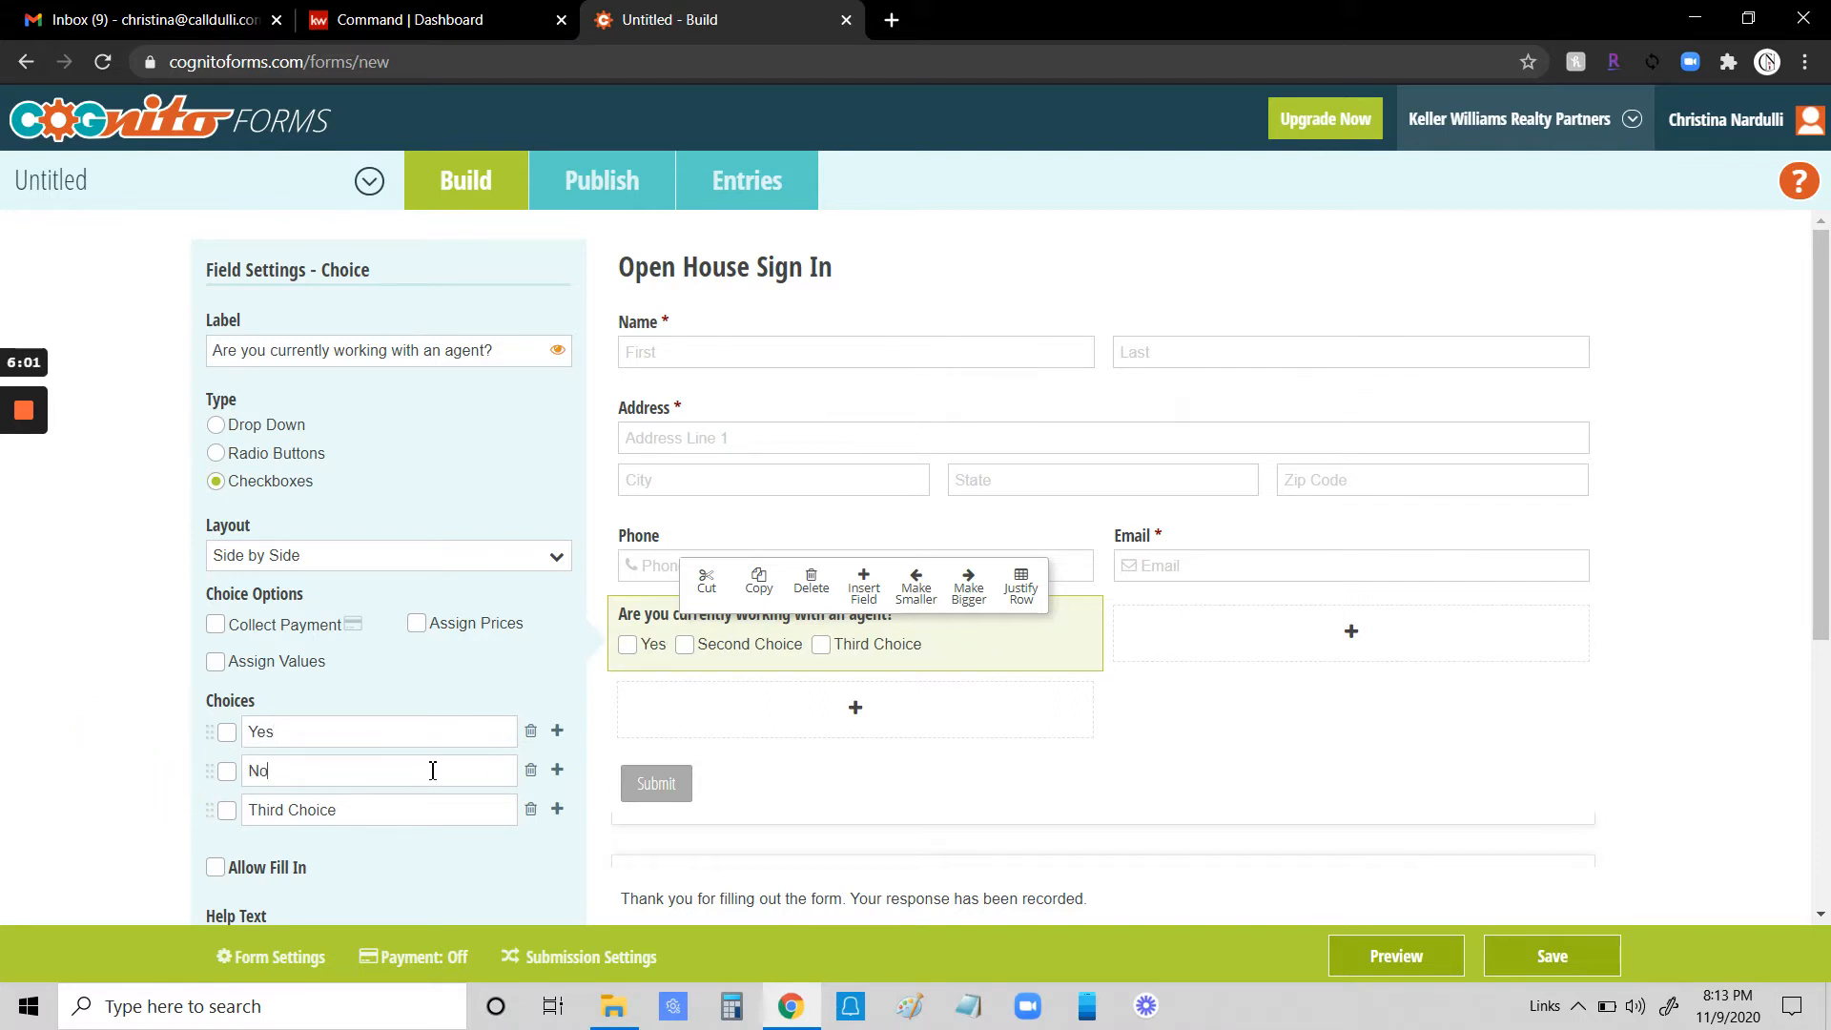
pyautogui.click(531, 809)
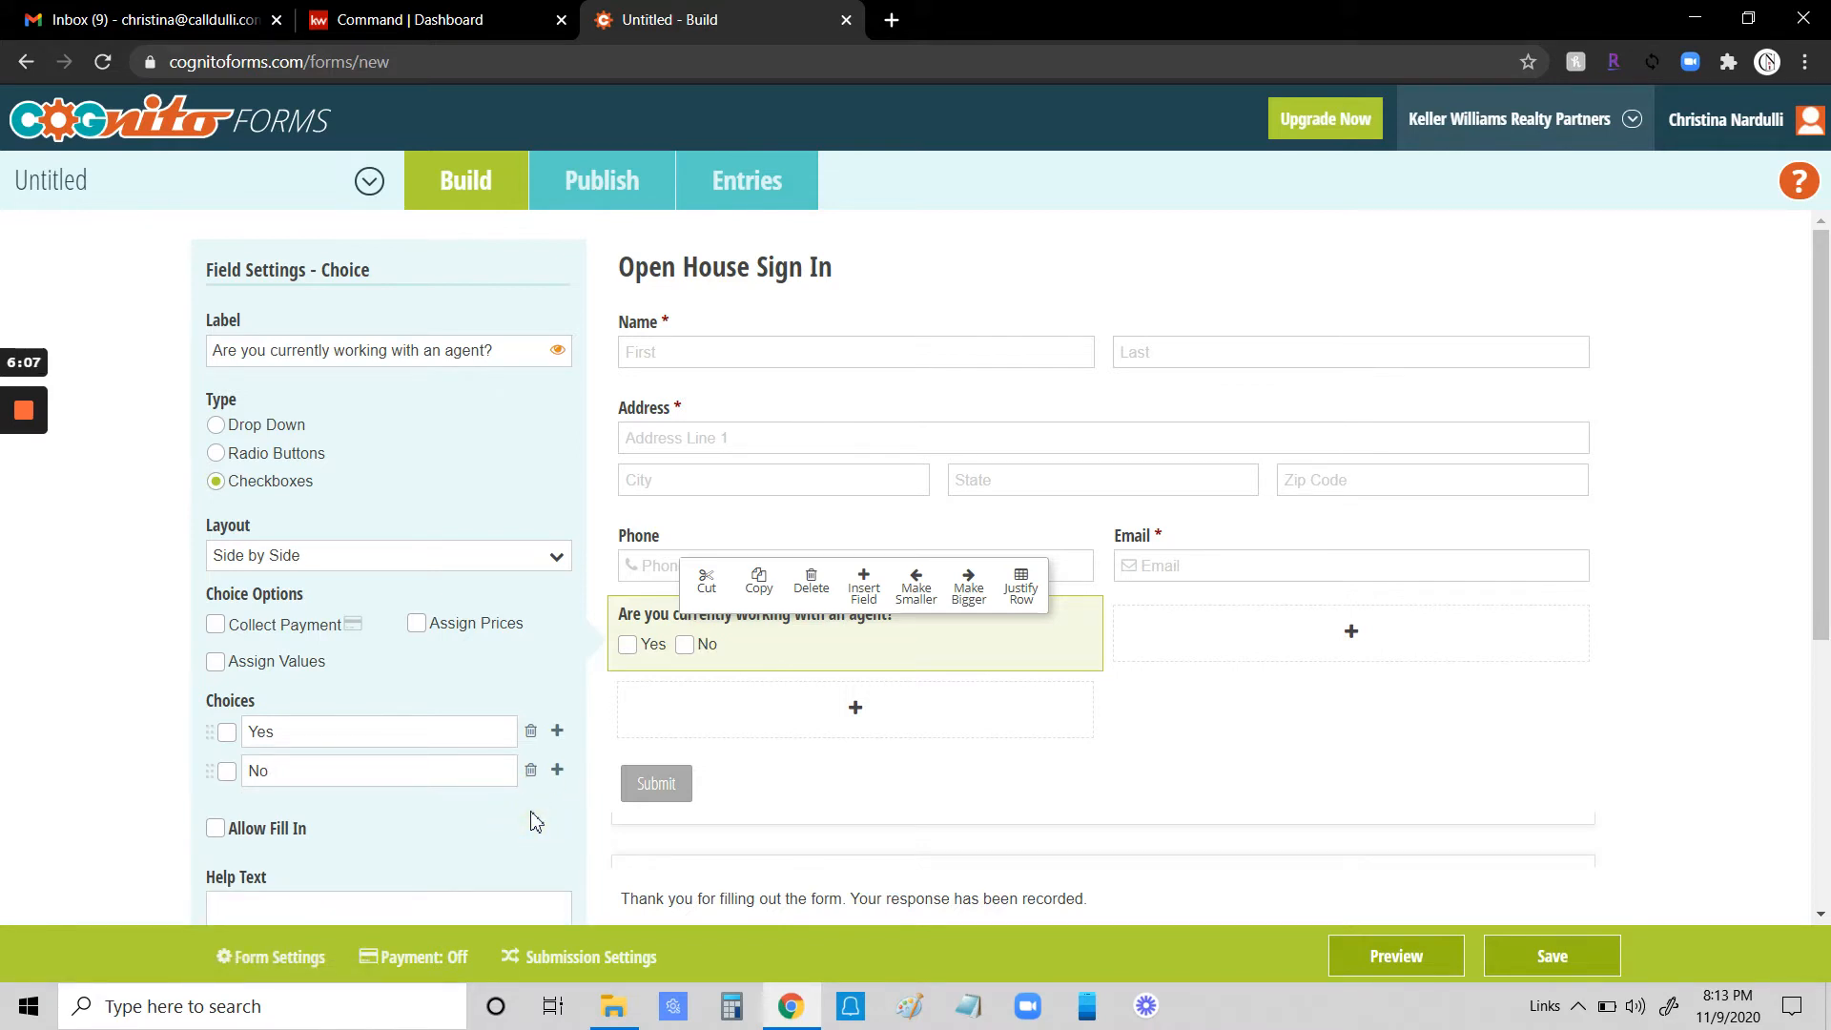
# - Set the agent question to always be required
pyautogui.click(1352, 645)
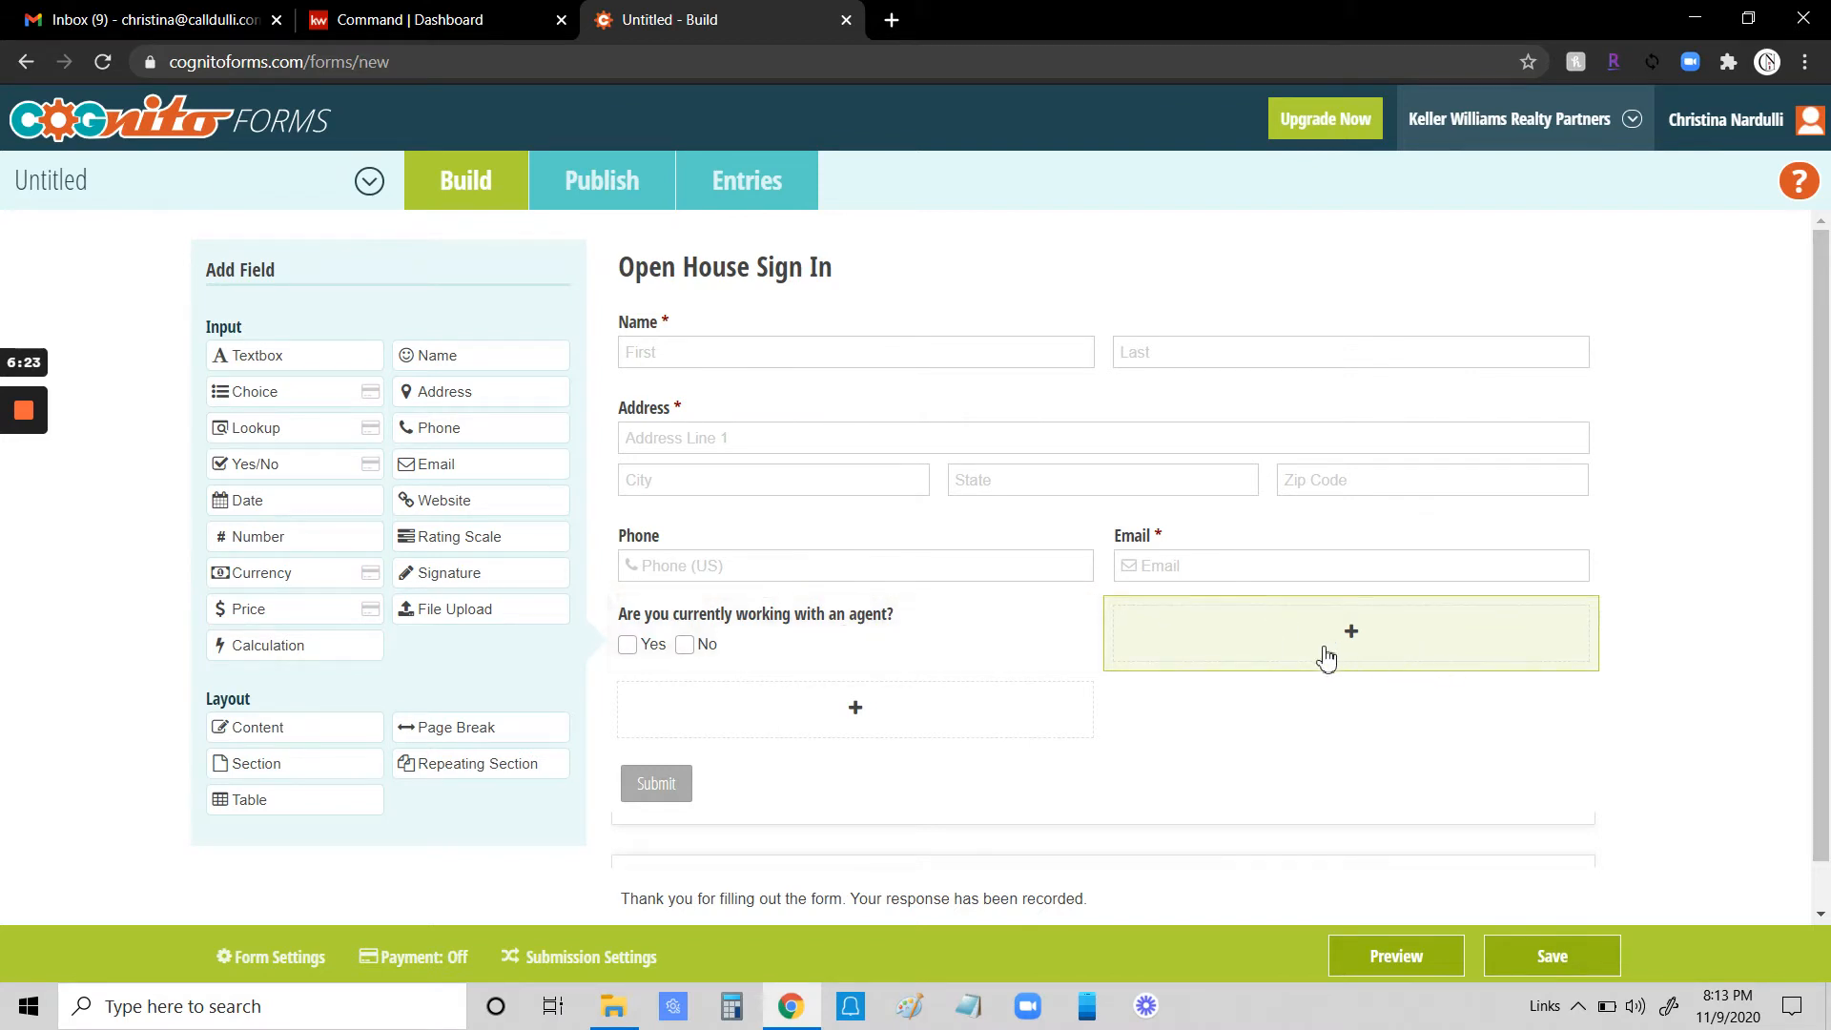
pyautogui.click(862, 620)
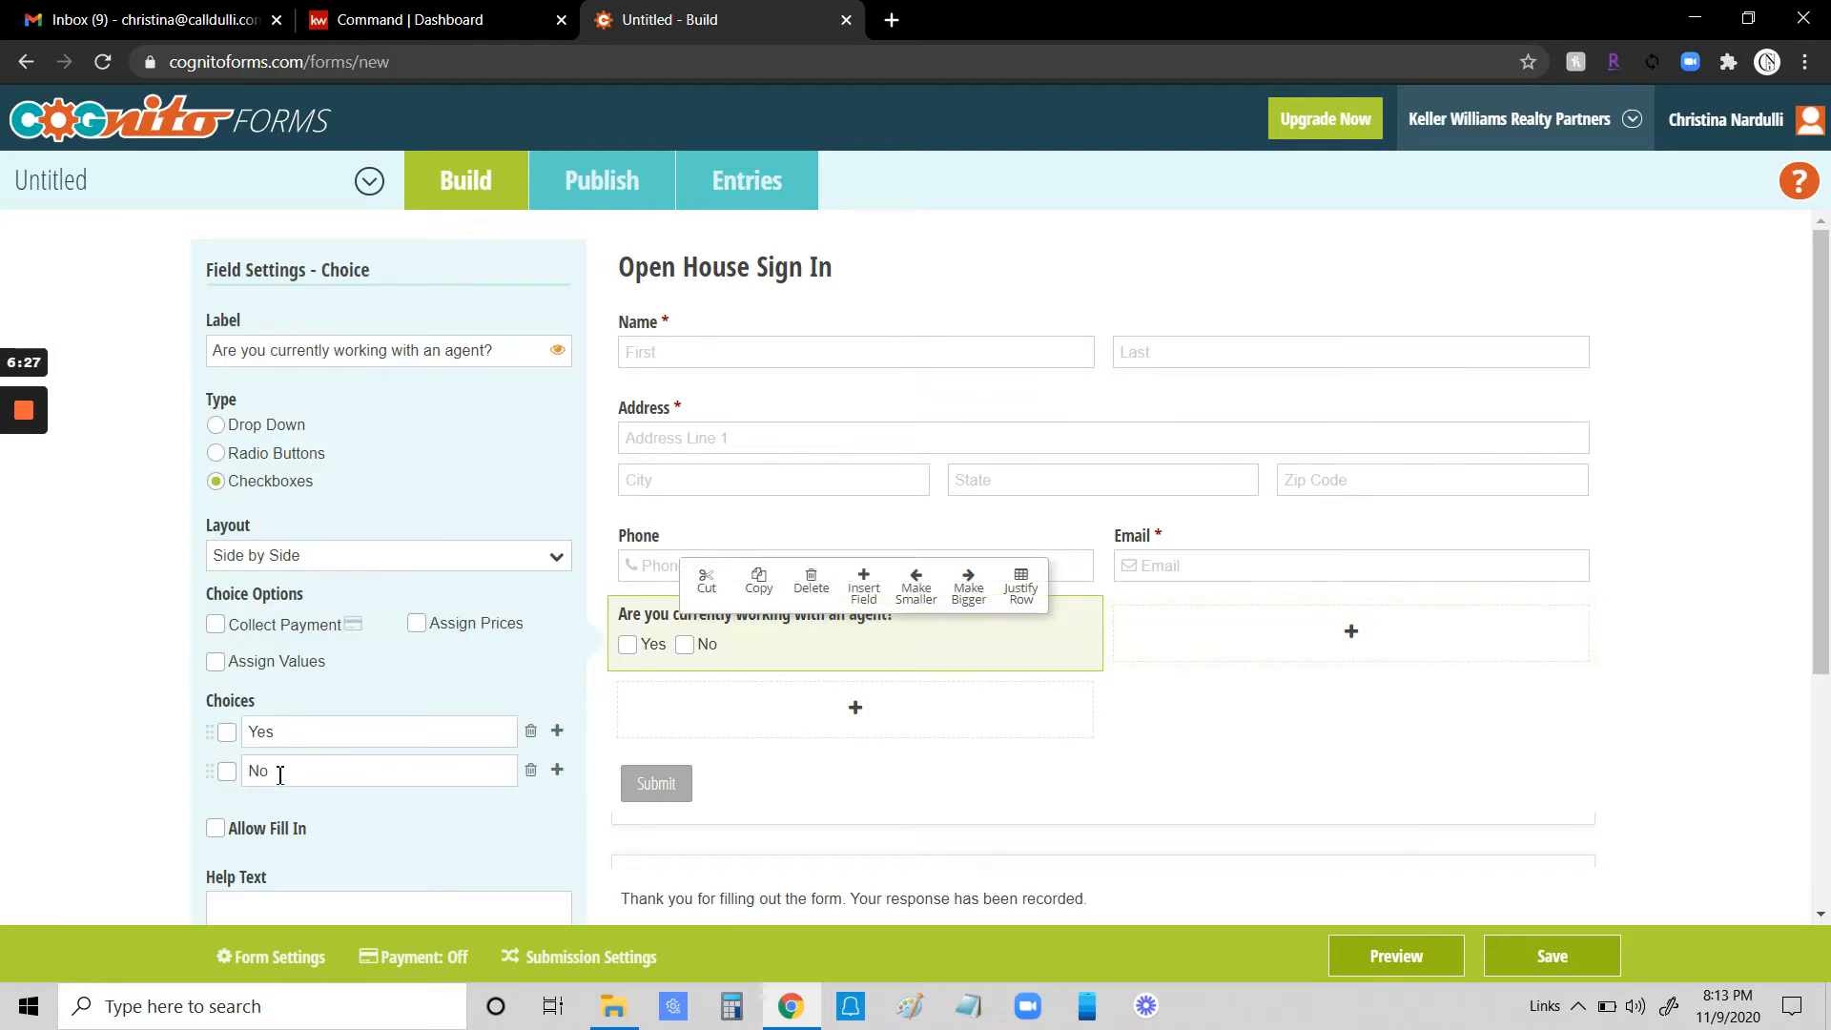
pyautogui.scroll(-4, 290, 765)
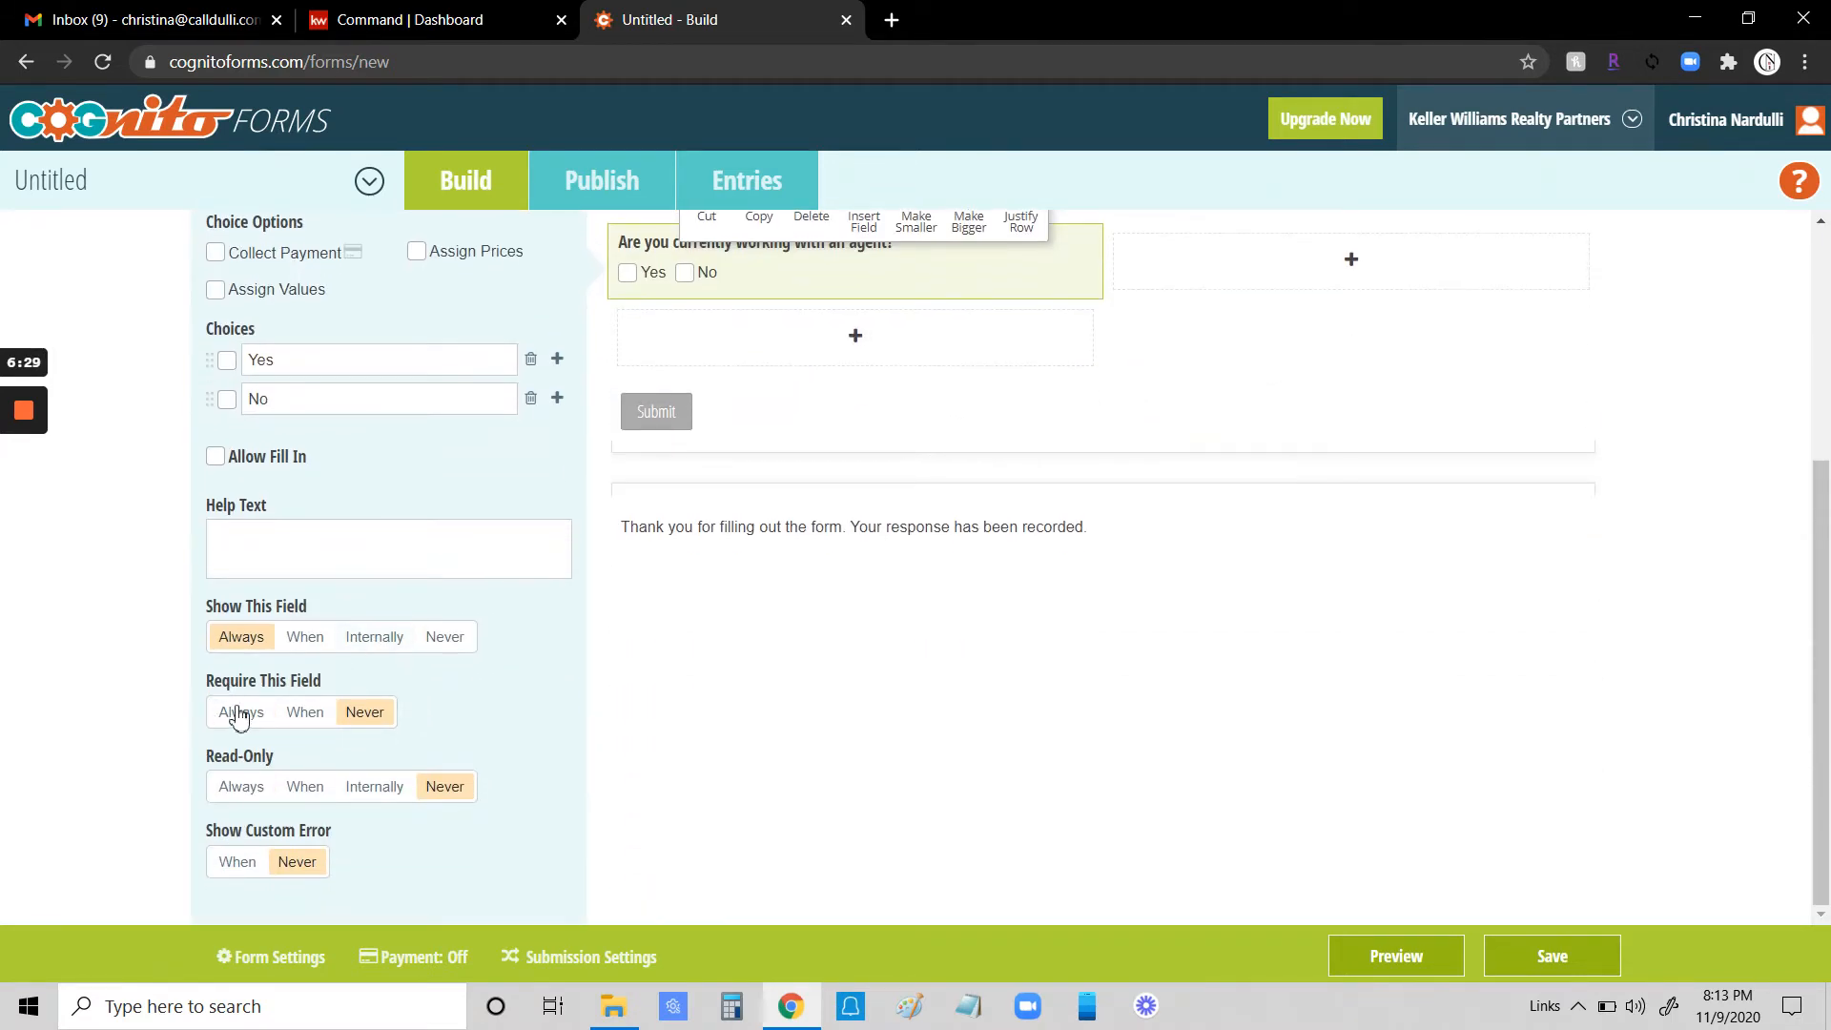
pyautogui.click(241, 712)
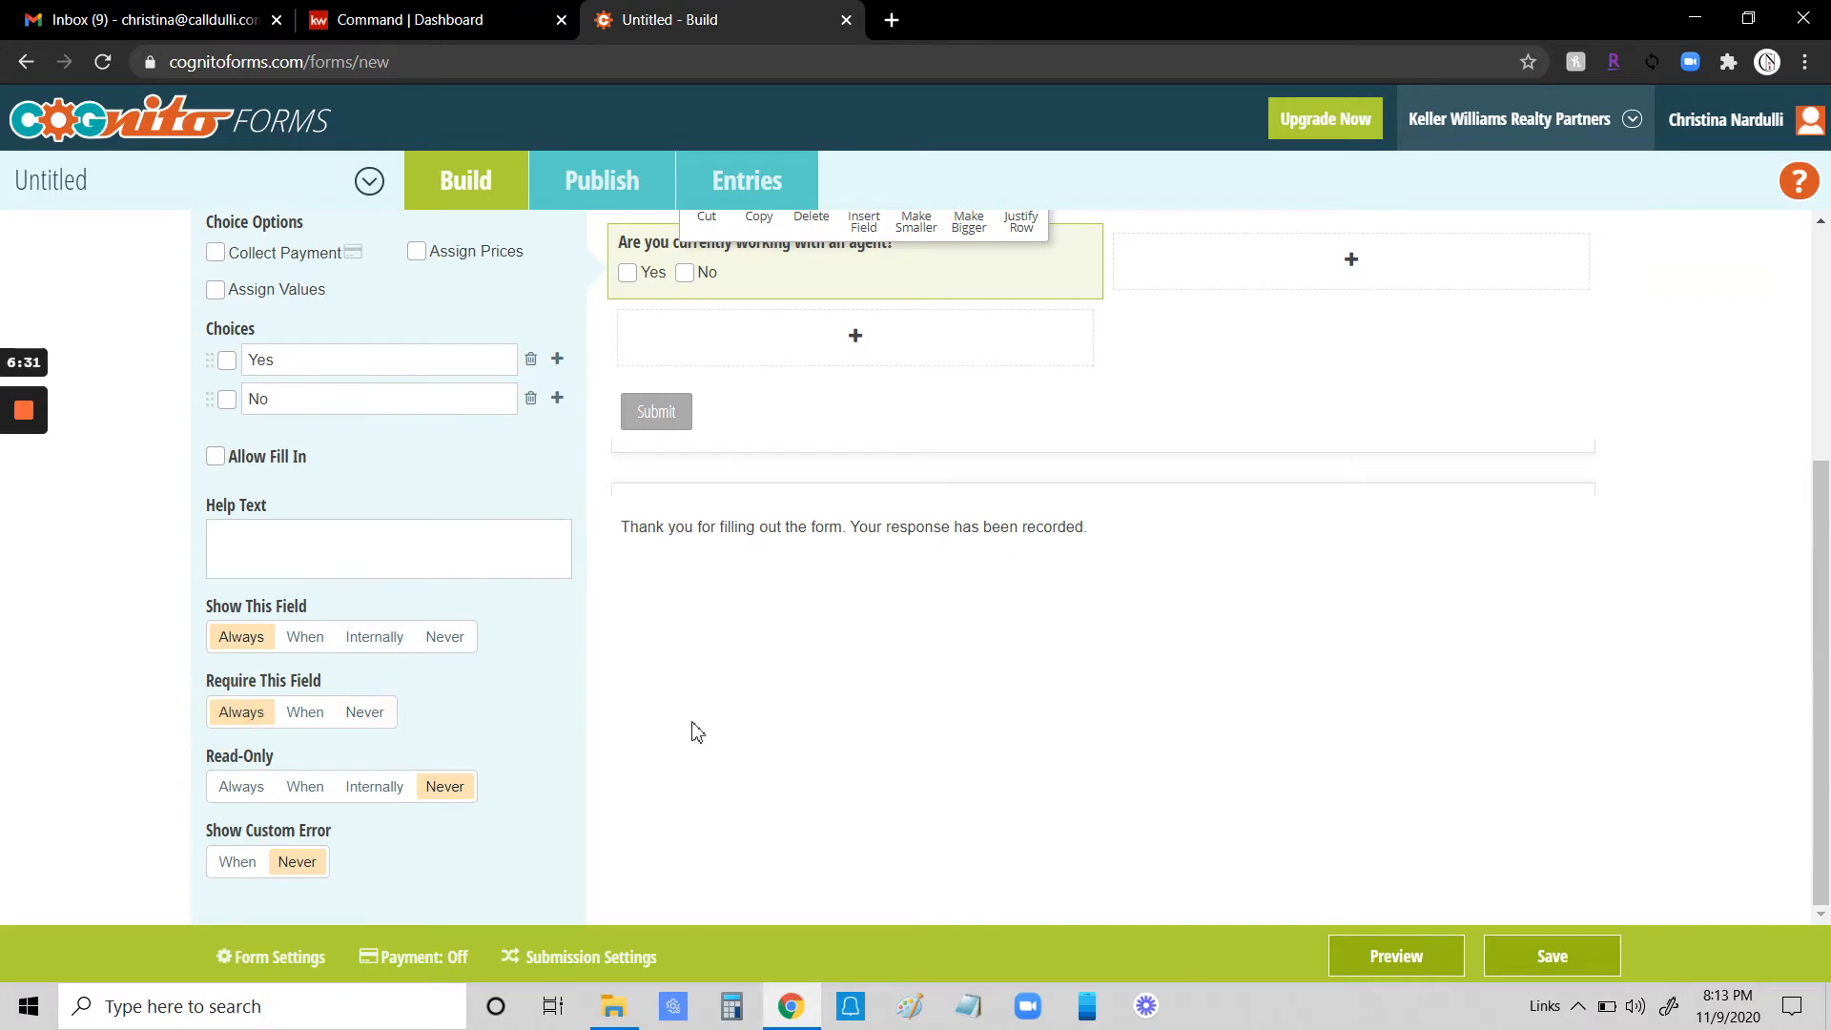
pyautogui.scroll(4, 687, 734)
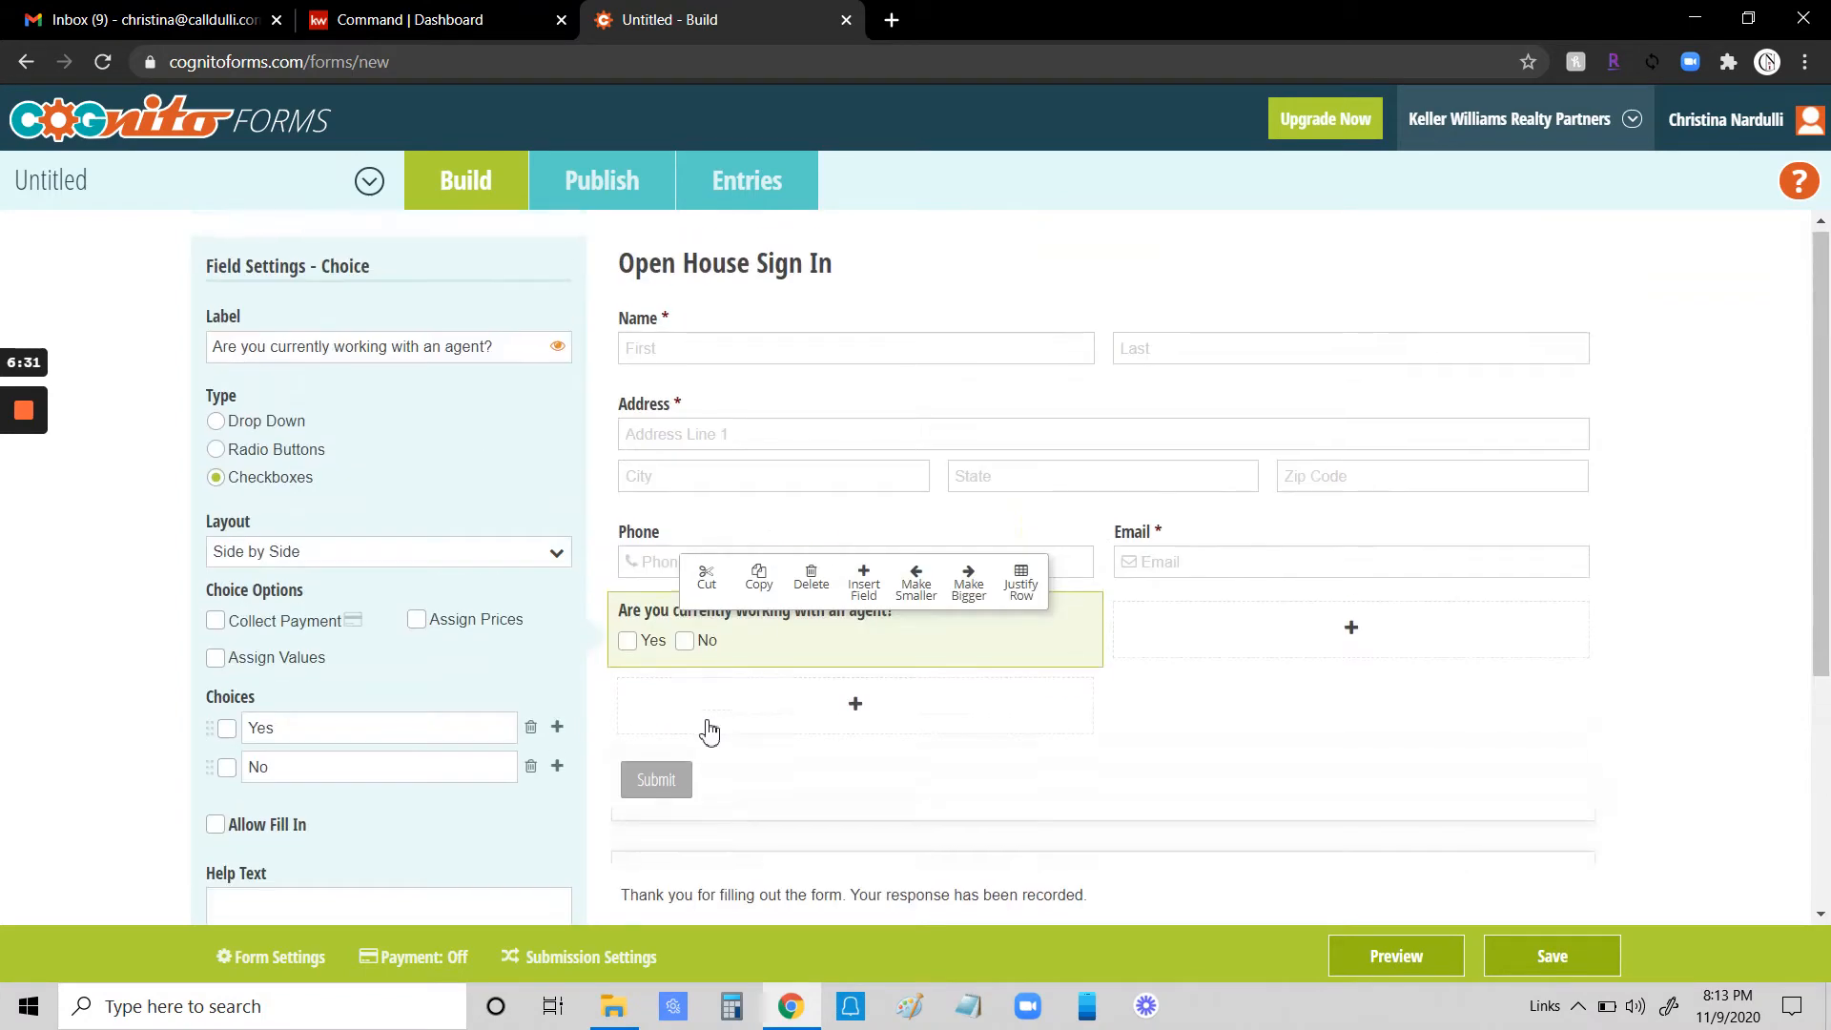
# - Add a Textbox beside the agent question labelled "If yes, who are you working with? (Name/Company)"
pyautogui.click(1346, 649)
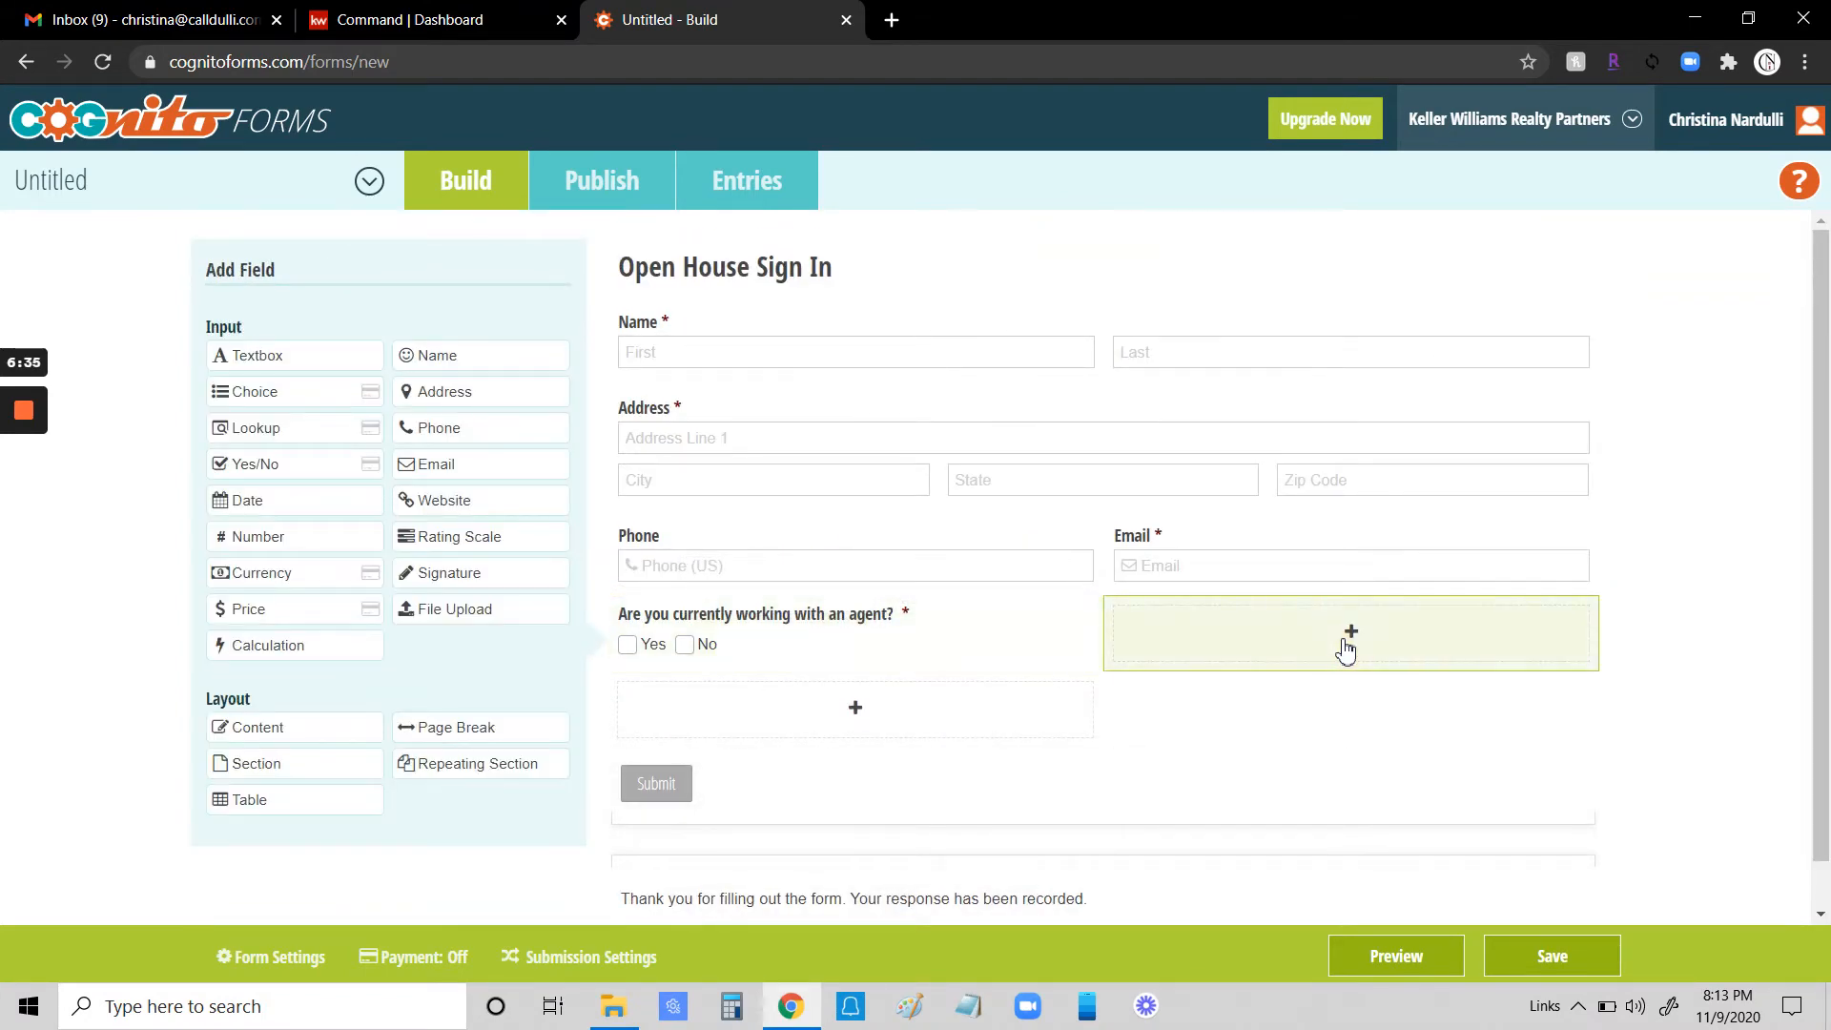
pyautogui.click(269, 365)
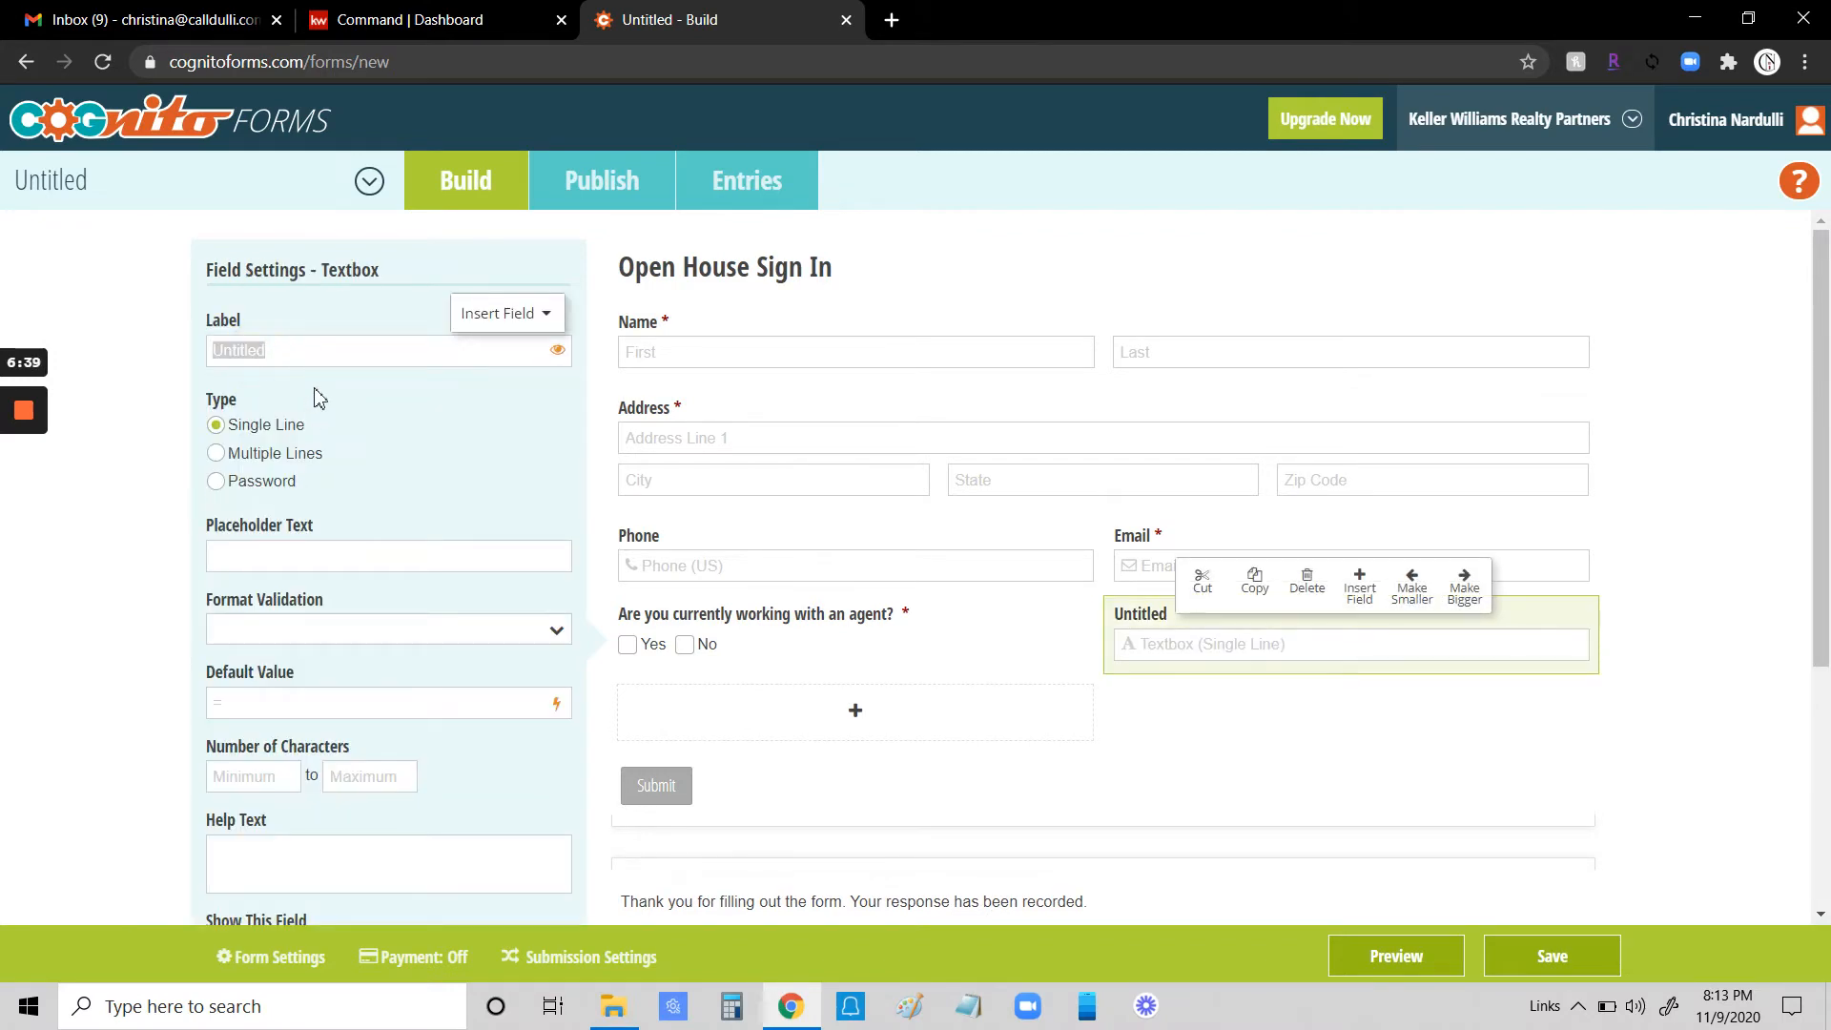
pyautogui.write('If yes, wh')
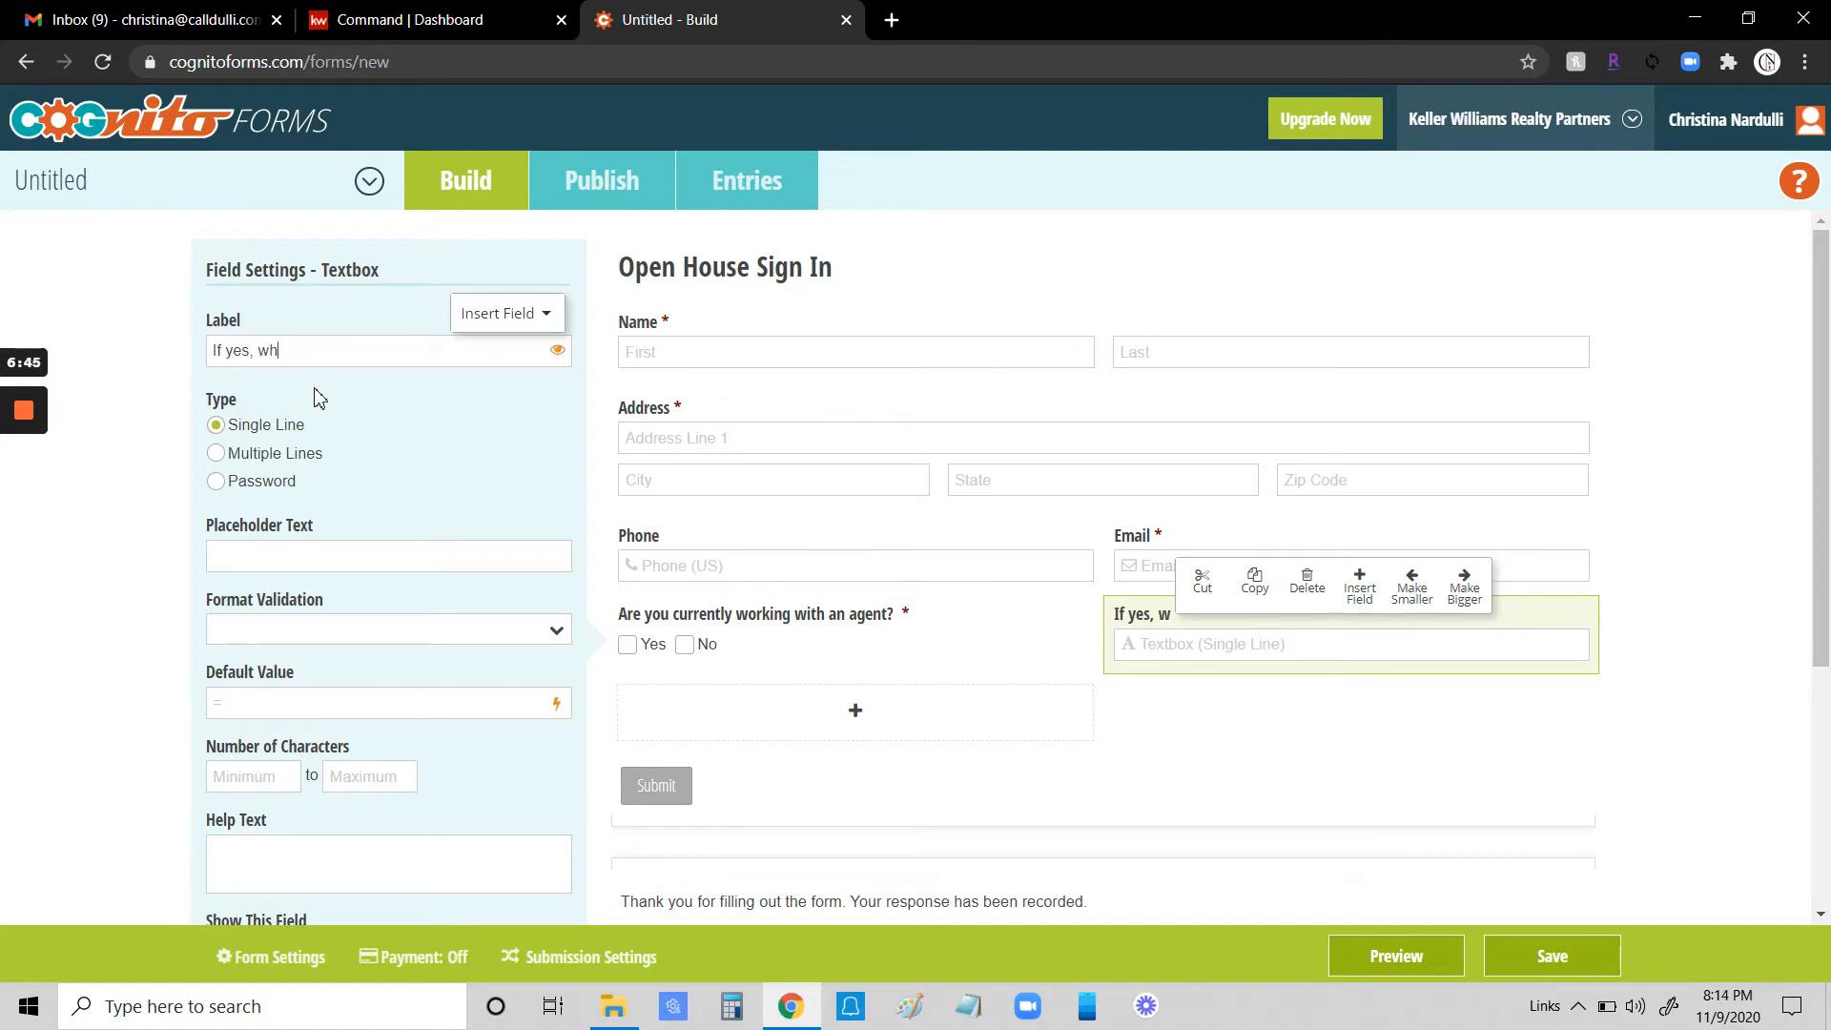
pyautogui.write('orking with?  (Name/')
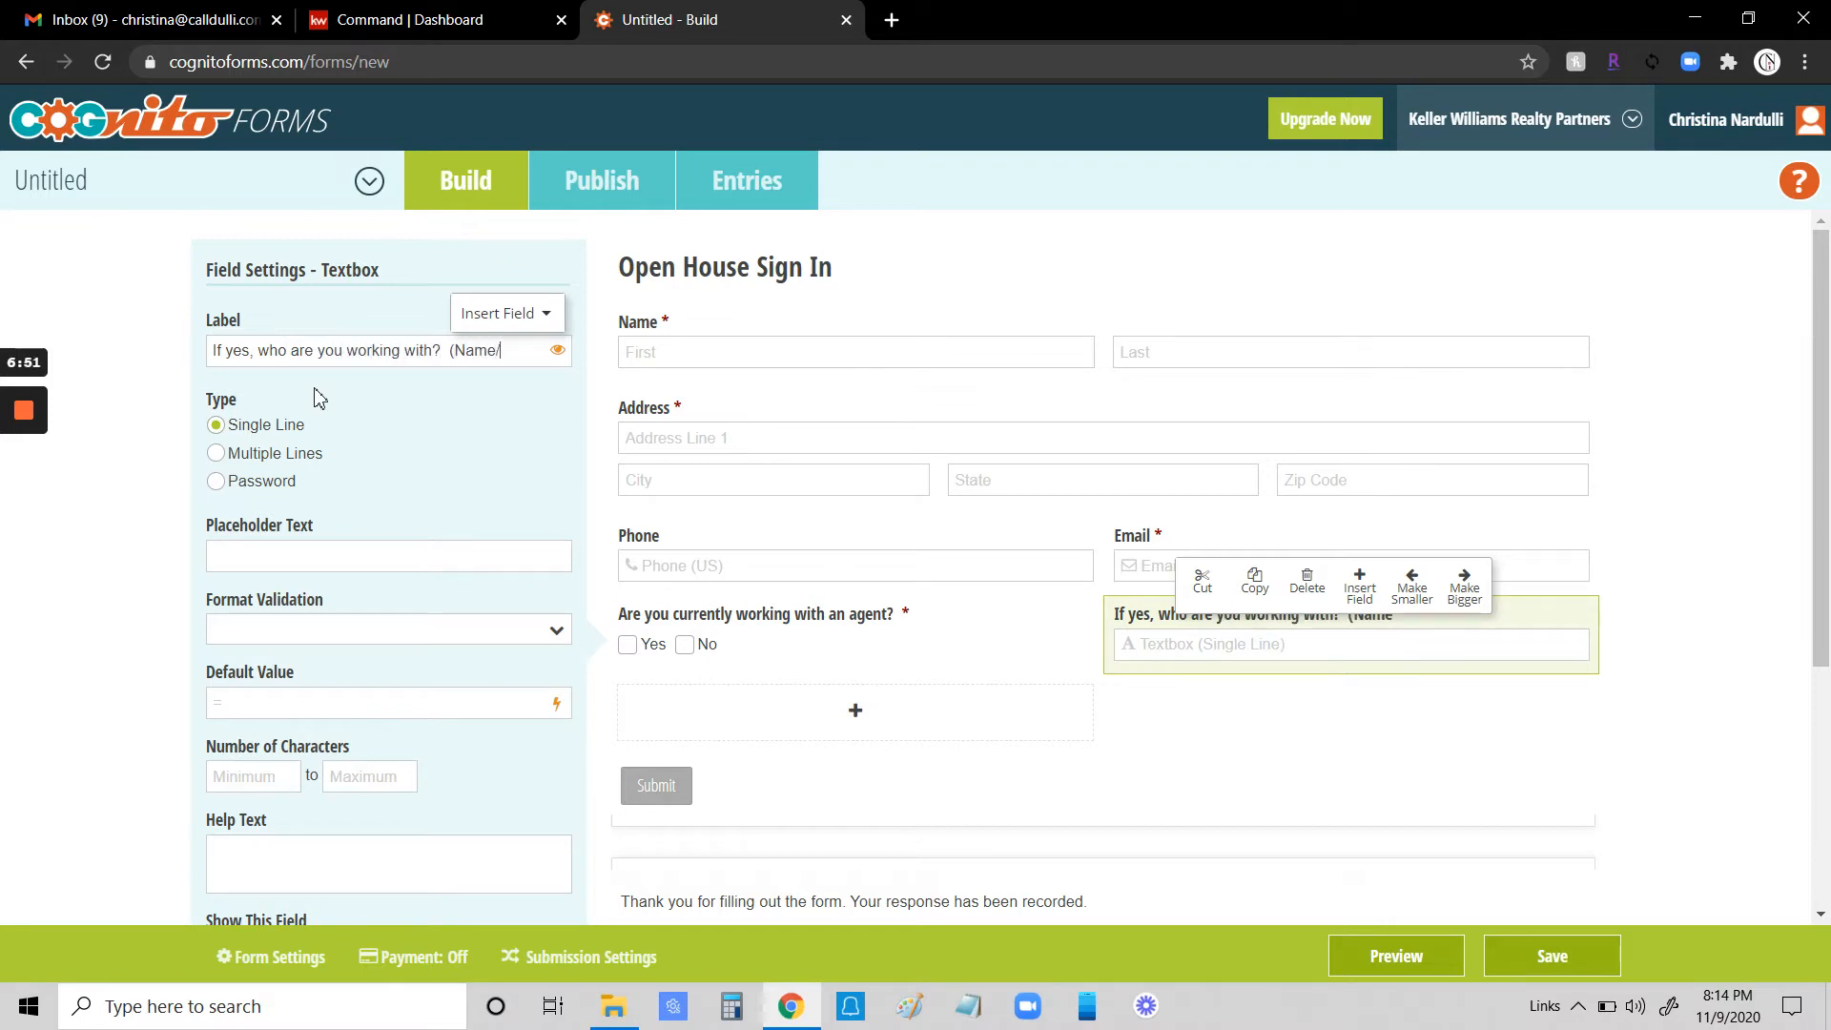
pyautogui.write('pany')
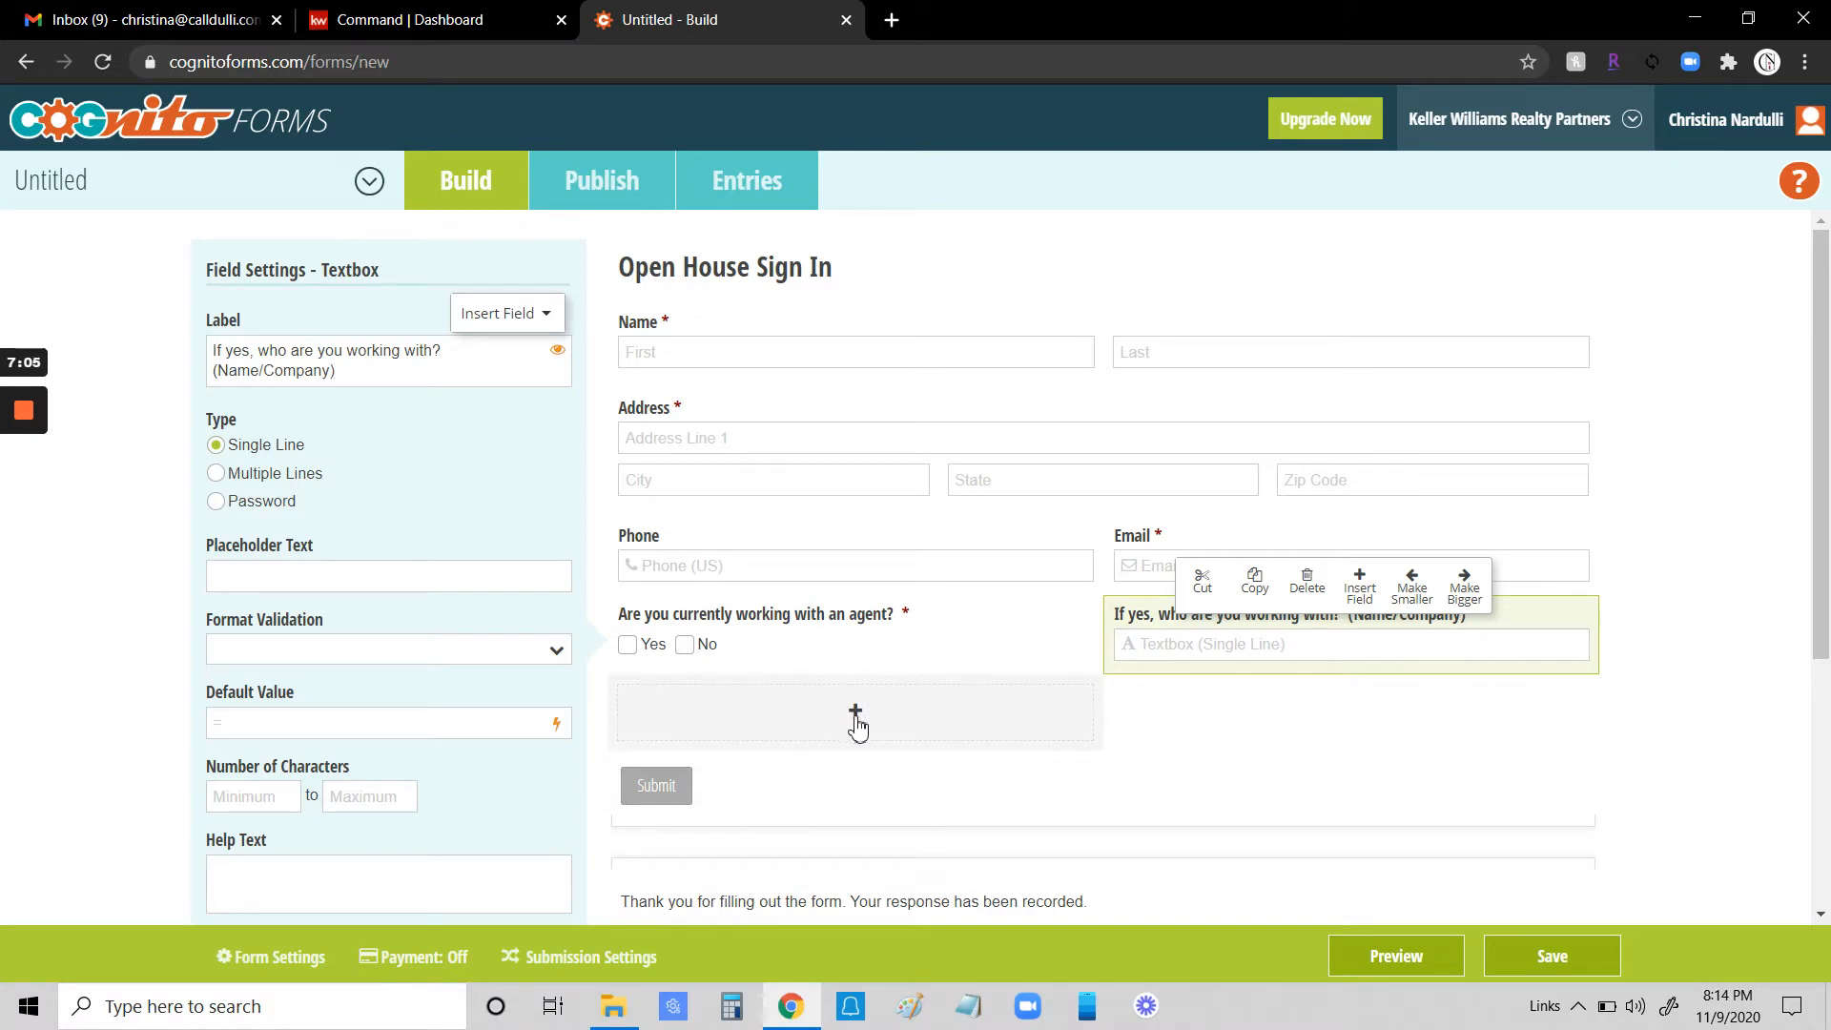
# - Add a Choice field below the agent question labelled "Do you have a pre-approval?"
pyautogui.click(857, 727)
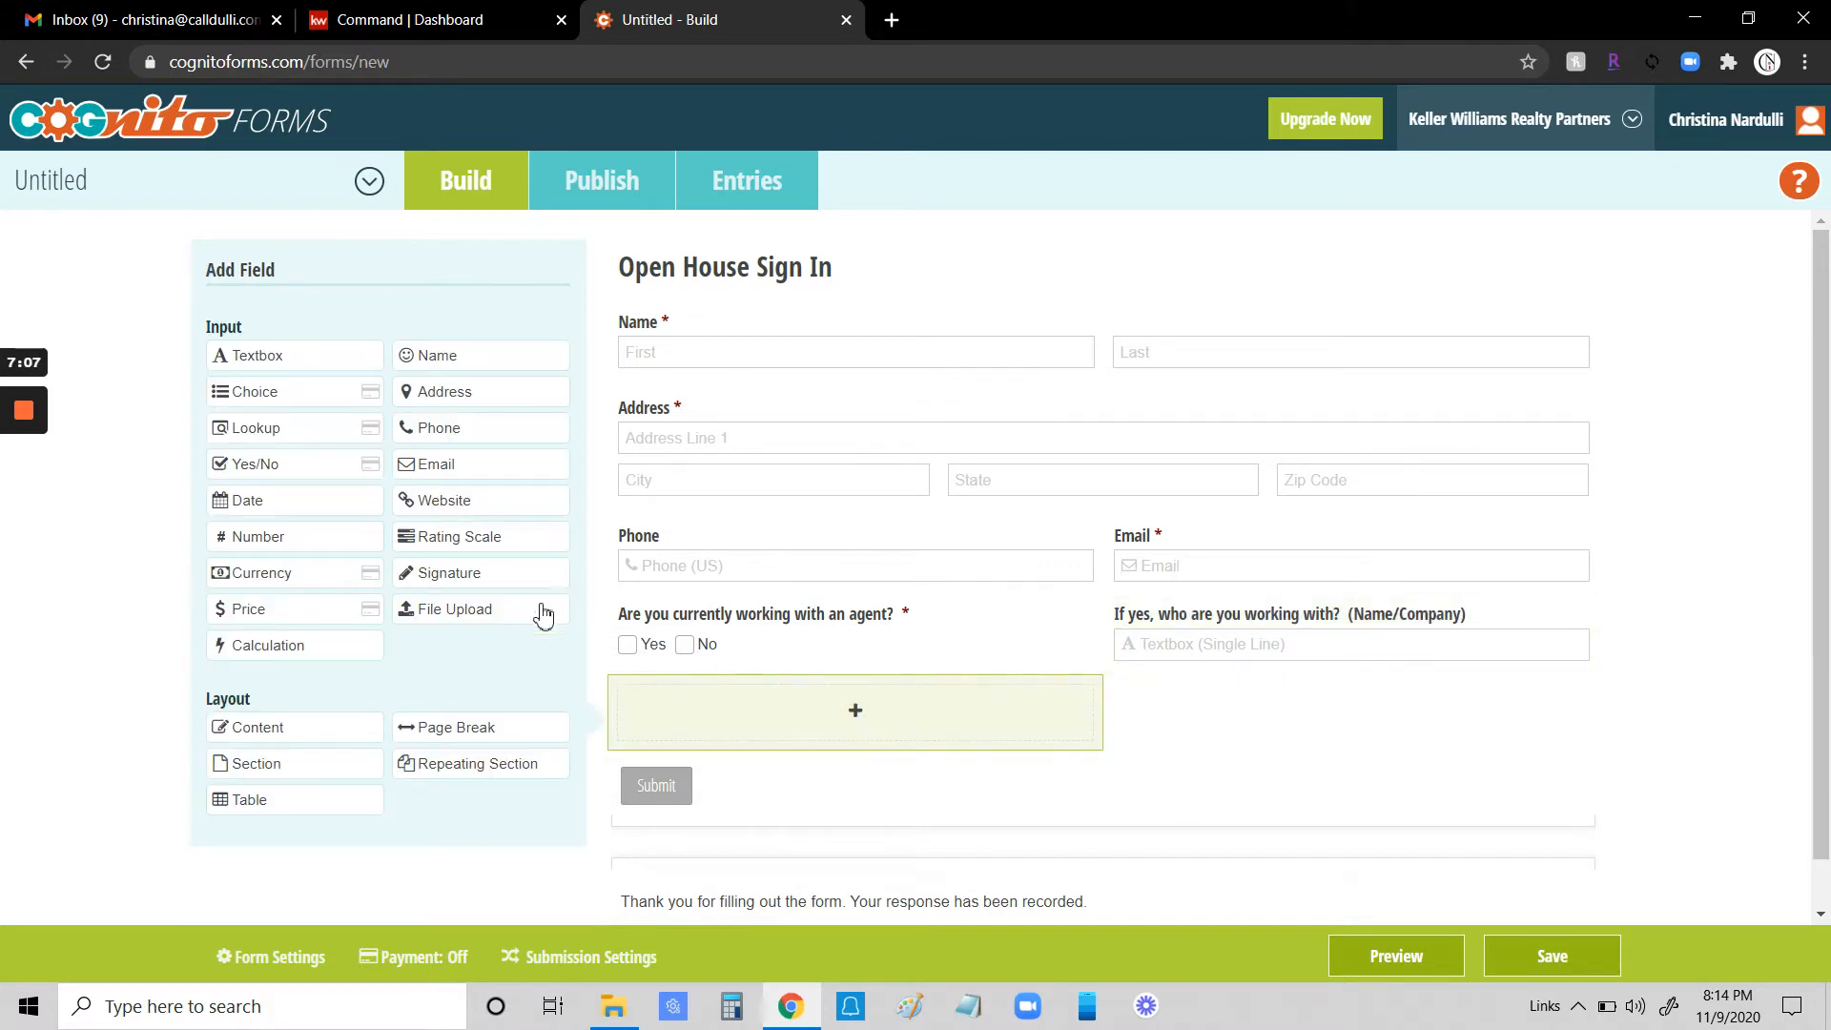
pyautogui.click(251, 393)
pyautogui.write('Do')
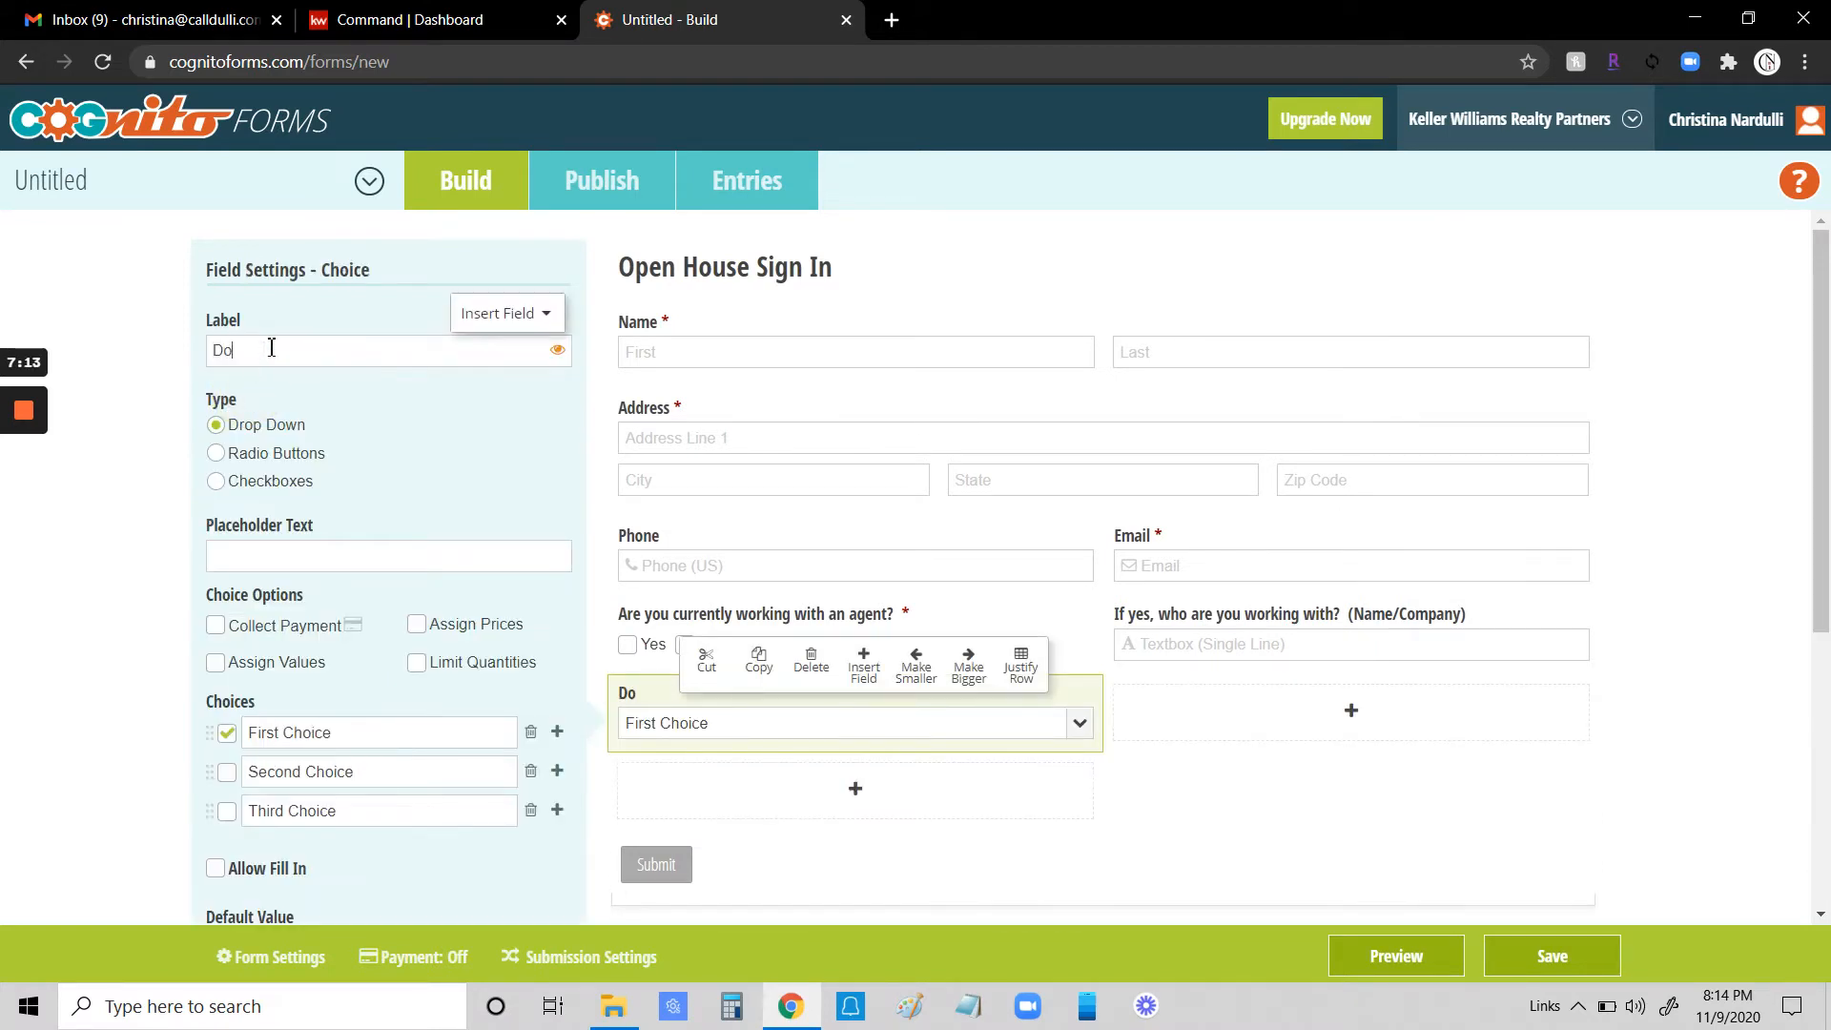
pyautogui.write(' you have a pre-approval?')
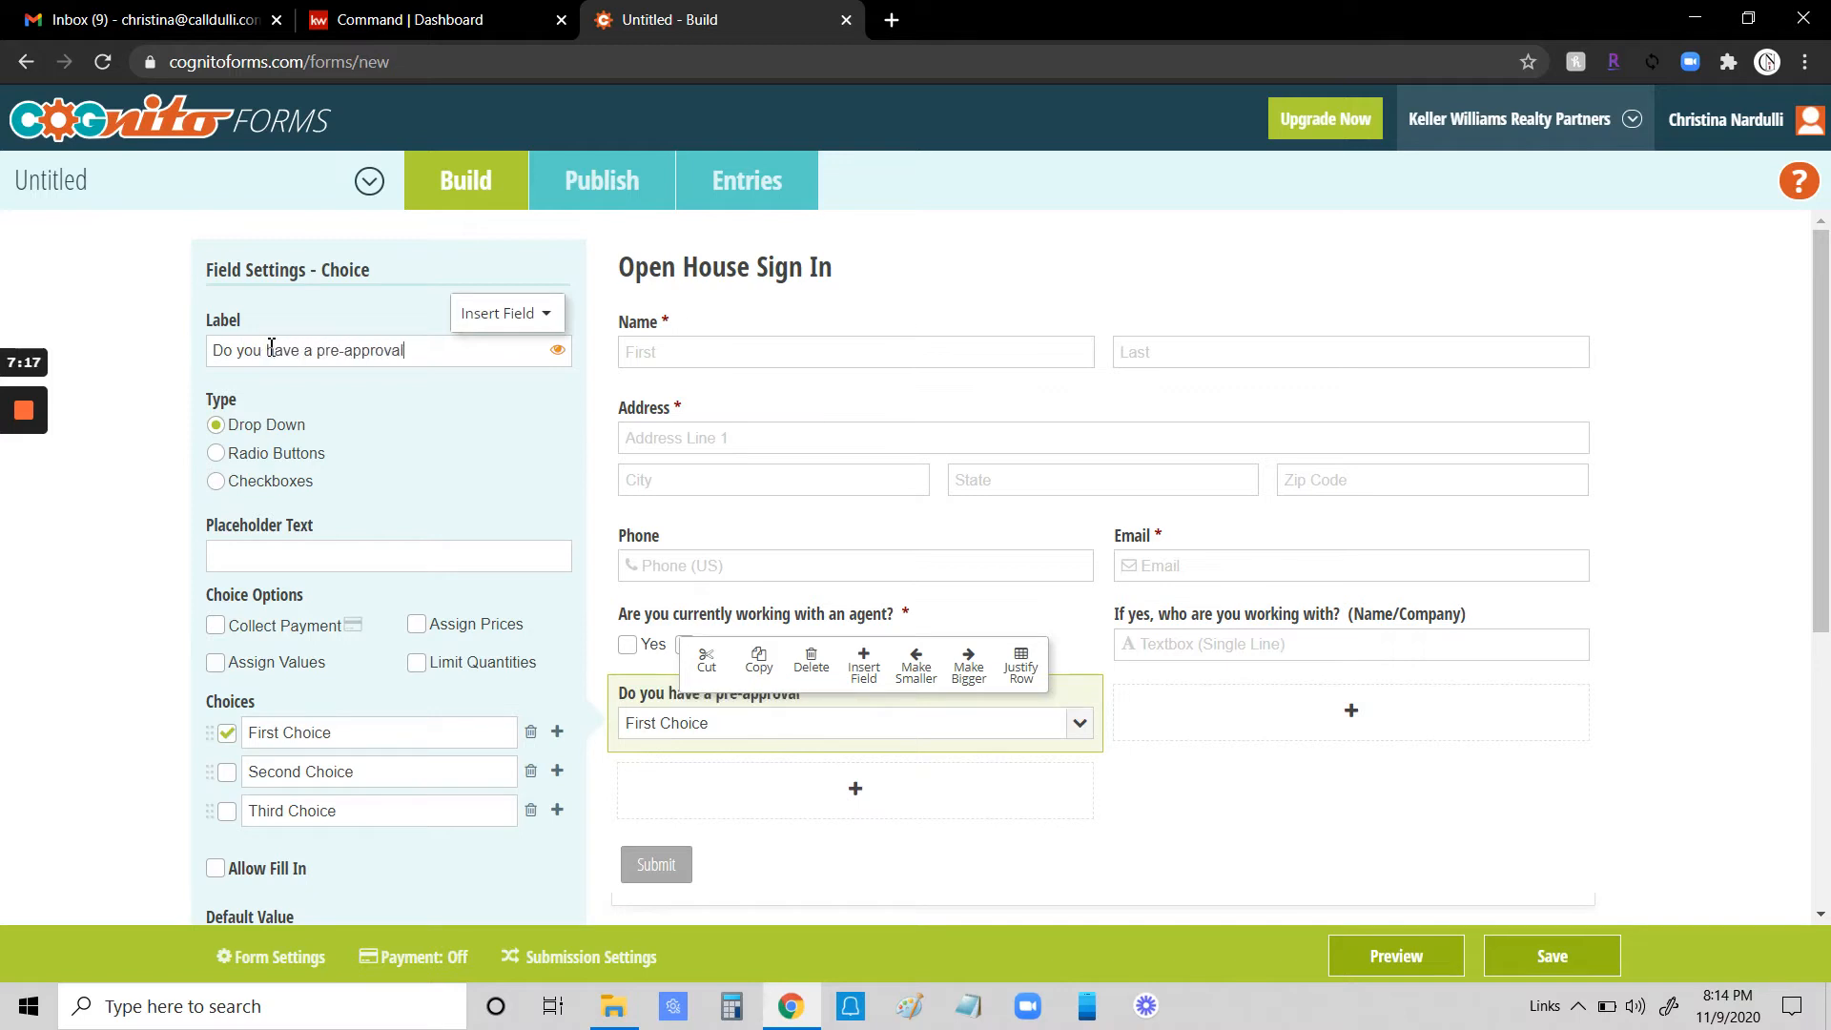
# - Make the pre-approval question side-by-side Checkboxes with only Yes and No and no default selection
pyautogui.click(217, 483)
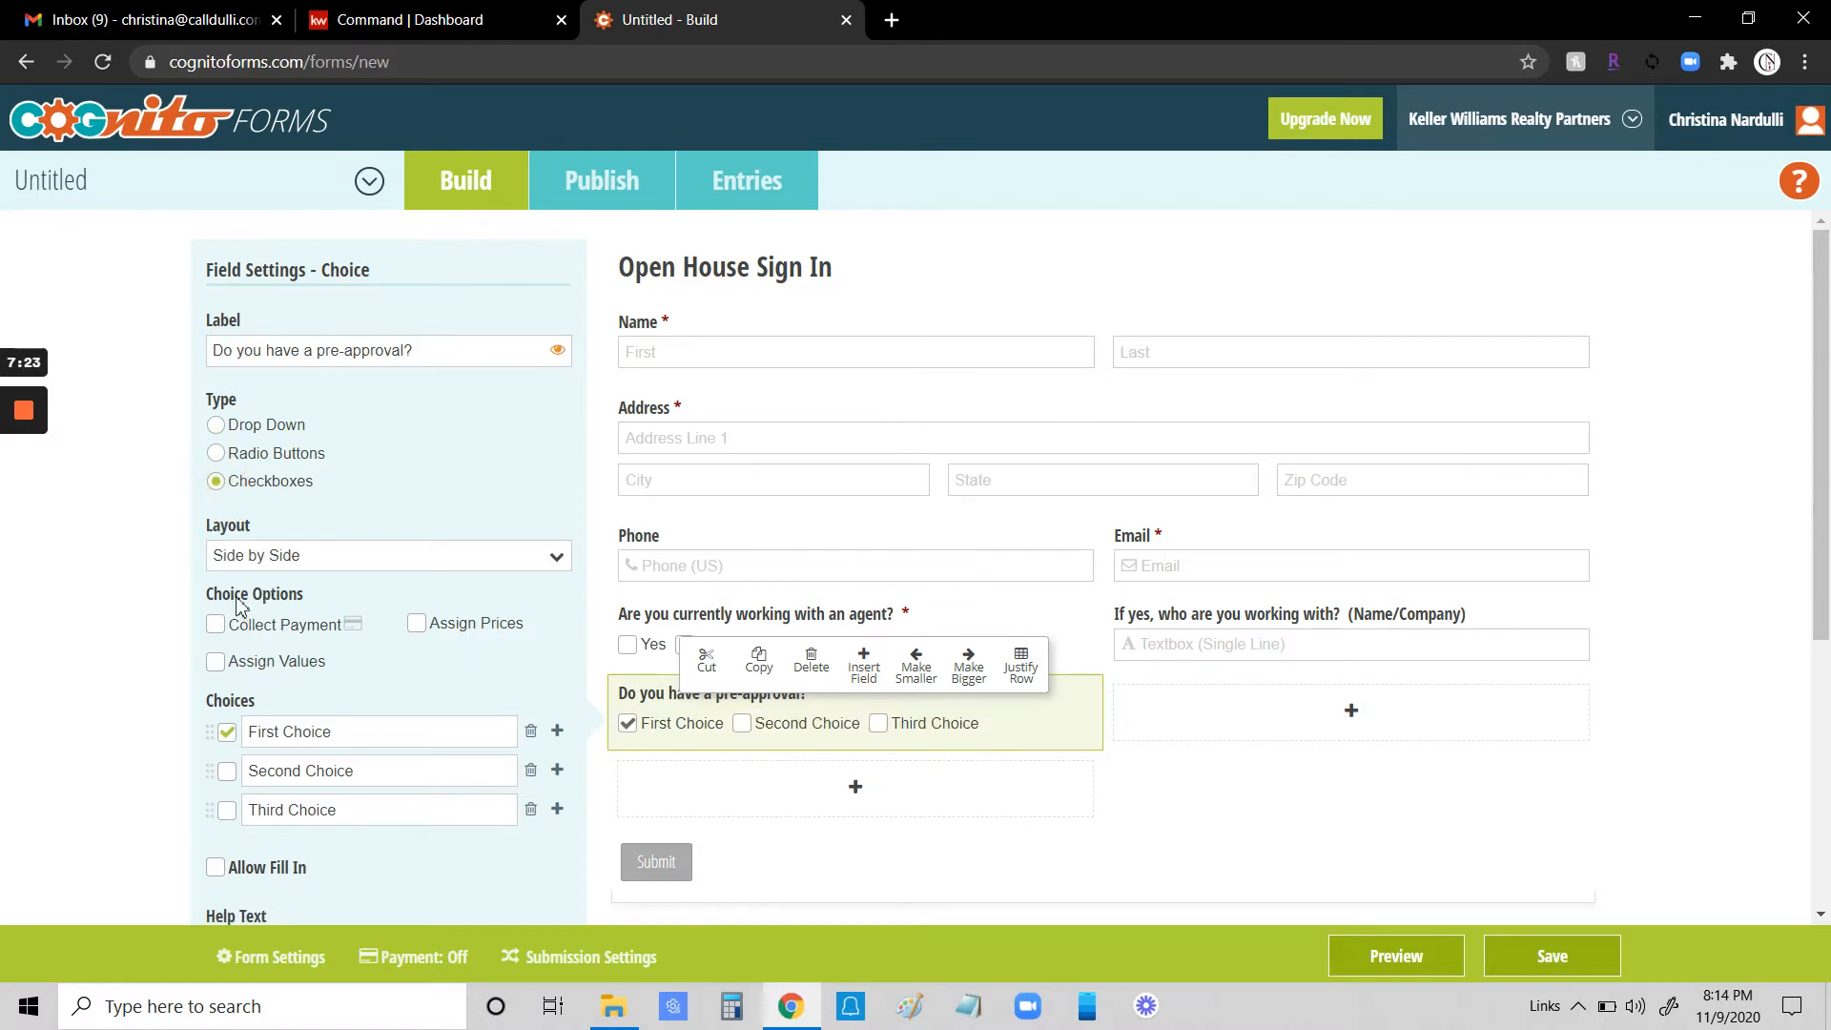
pyautogui.click(402, 558)
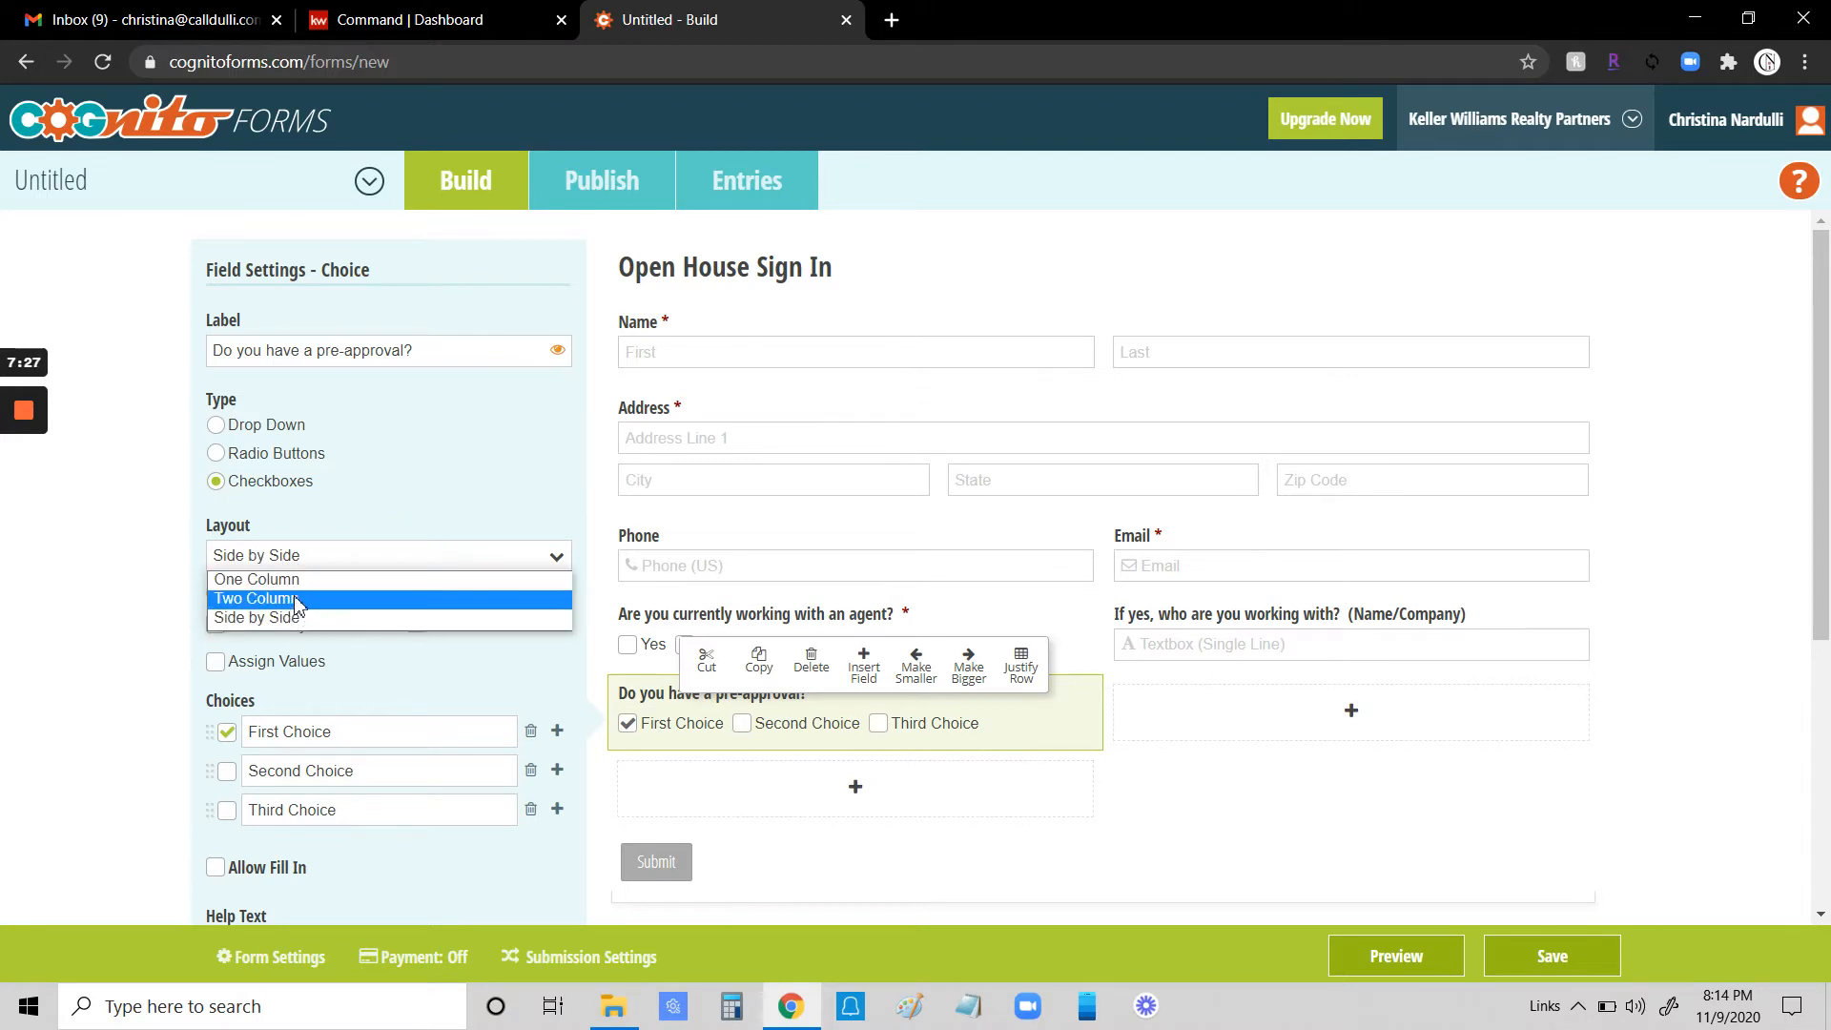
pyautogui.click(225, 629)
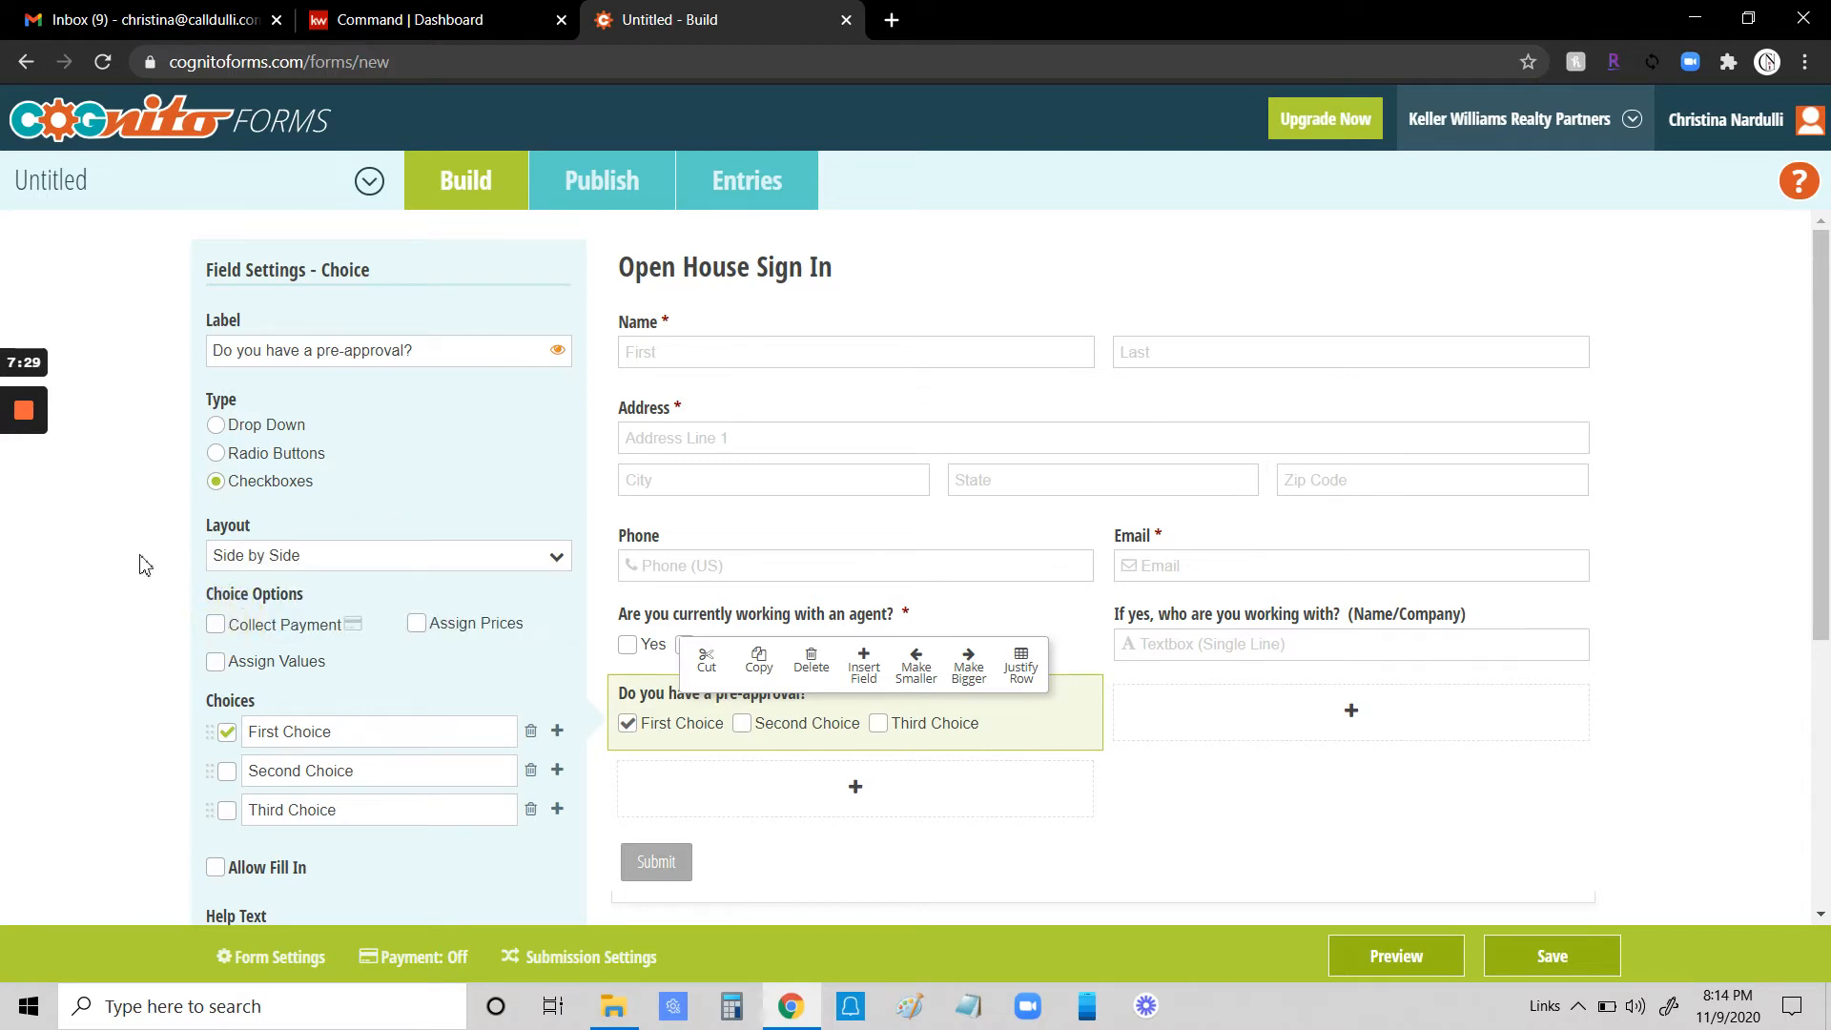
pyautogui.moveTo(346, 742); pyautogui.dragTo(184, 742)
pyautogui.write('Y')
pyautogui.moveTo(366, 762); pyautogui.dragTo(143, 769)
pyautogui.write('No')
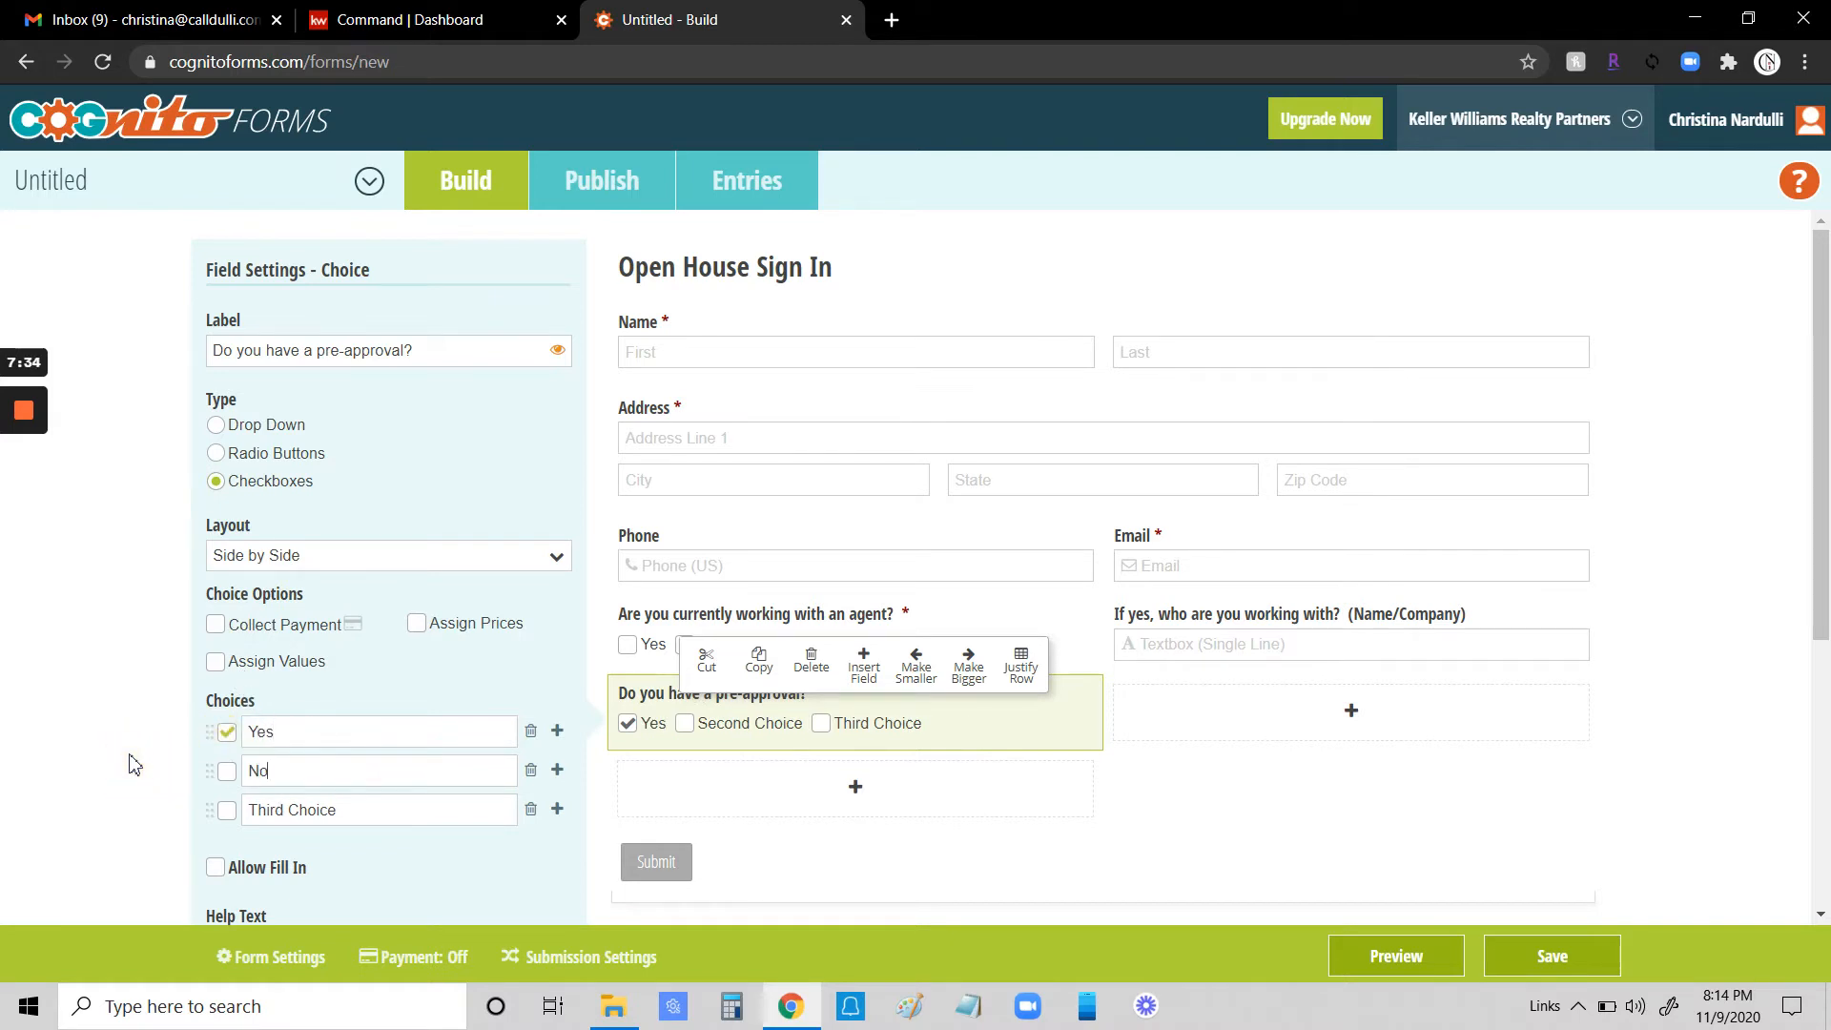
pyautogui.click(226, 731)
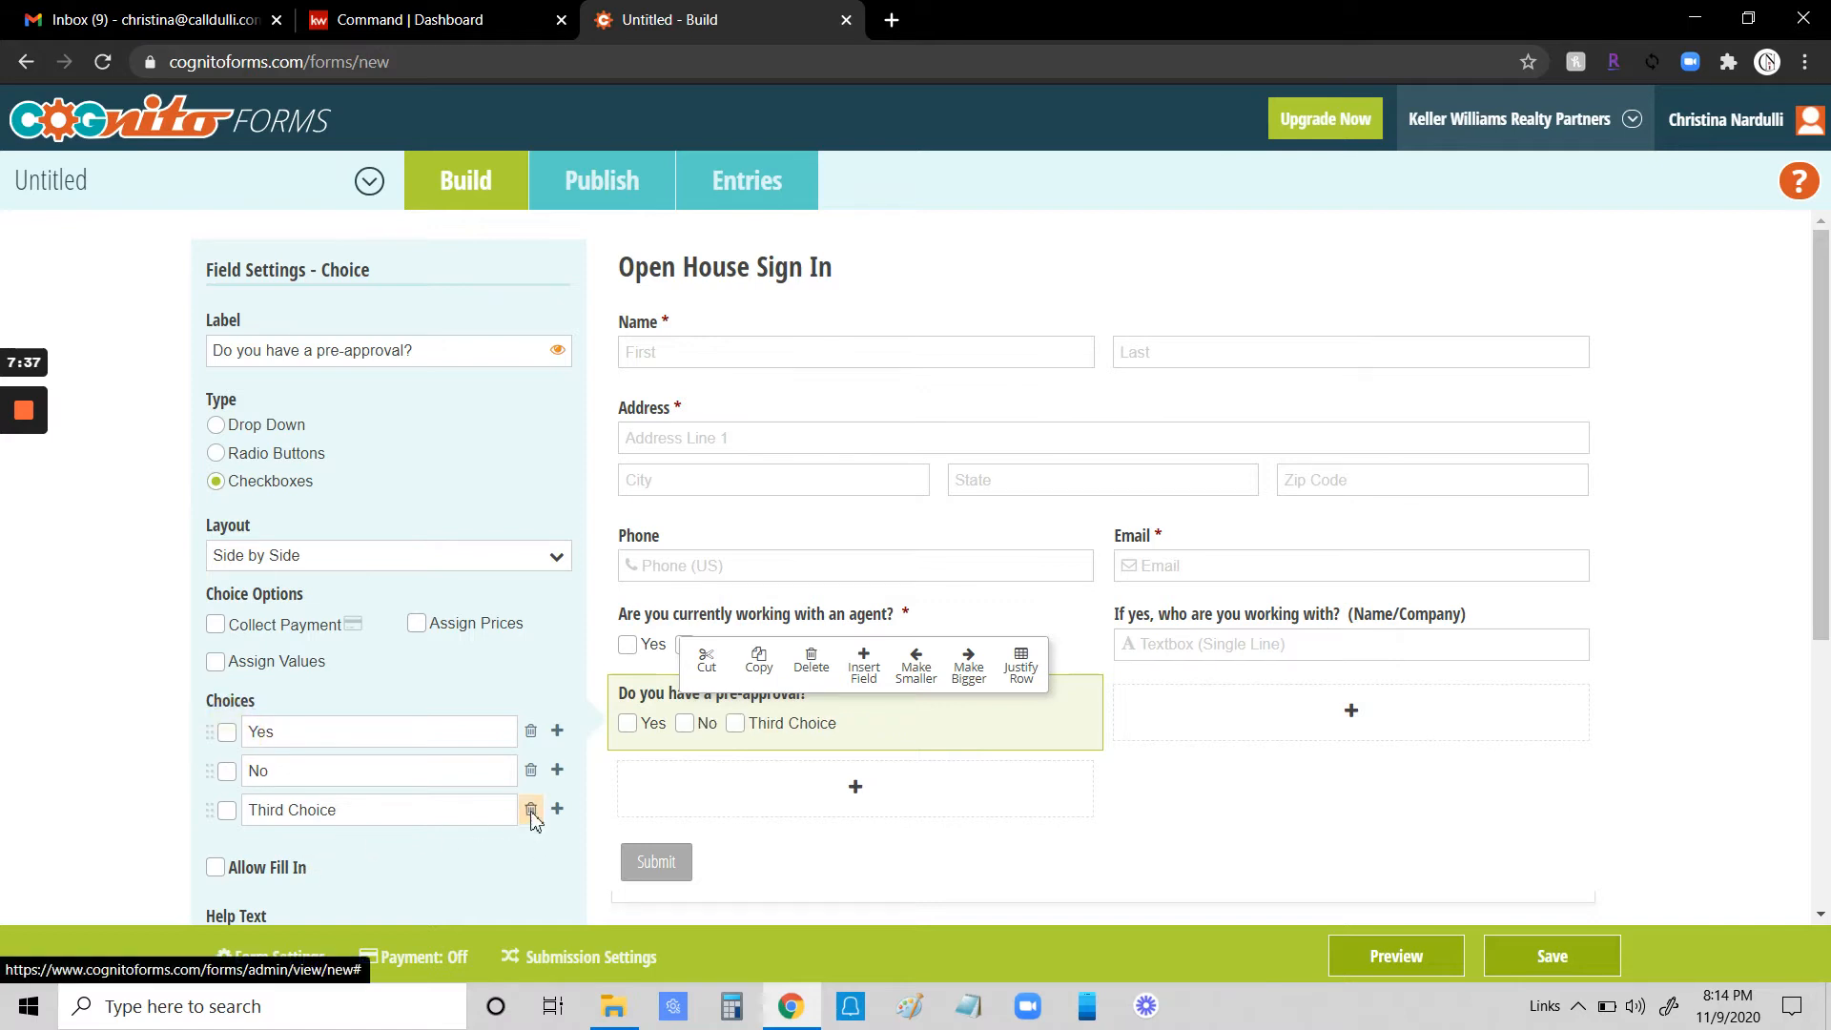
pyautogui.click(530, 809)
# - Make the pre-approval field narrower and add a Textbox field beside it
pyautogui.click(917, 667)
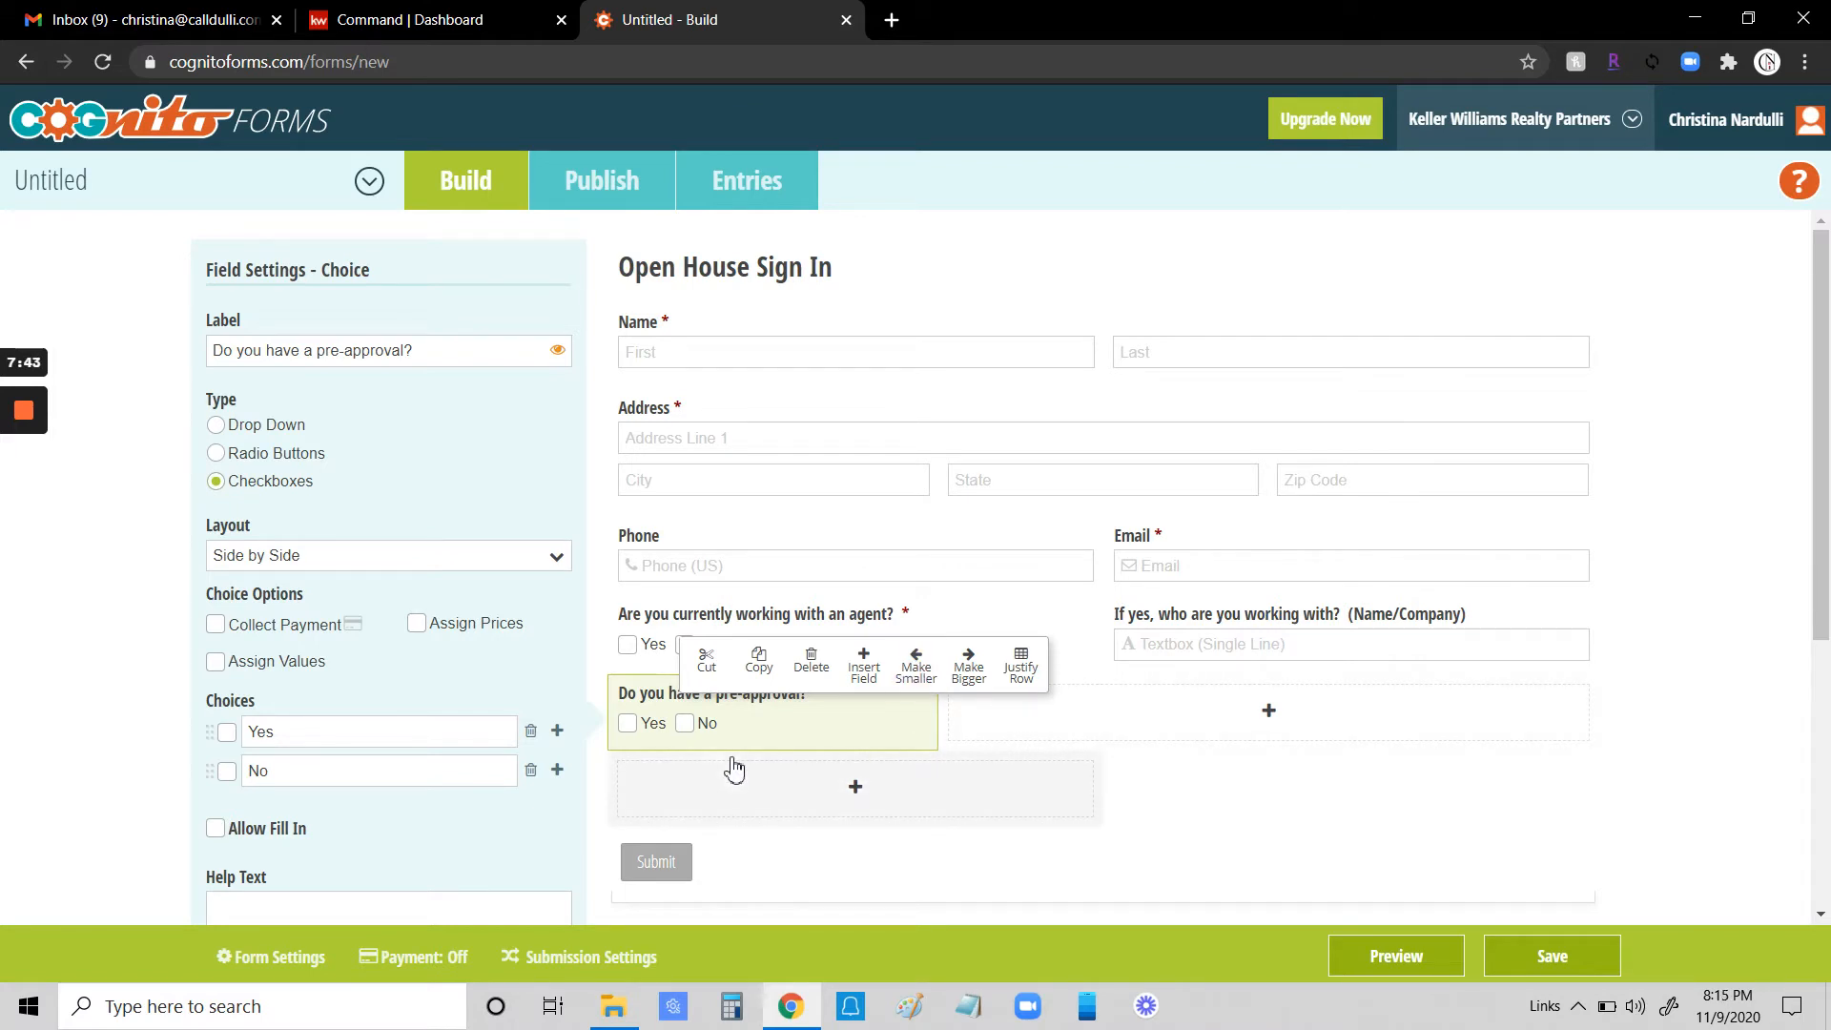
pyautogui.click(1271, 713)
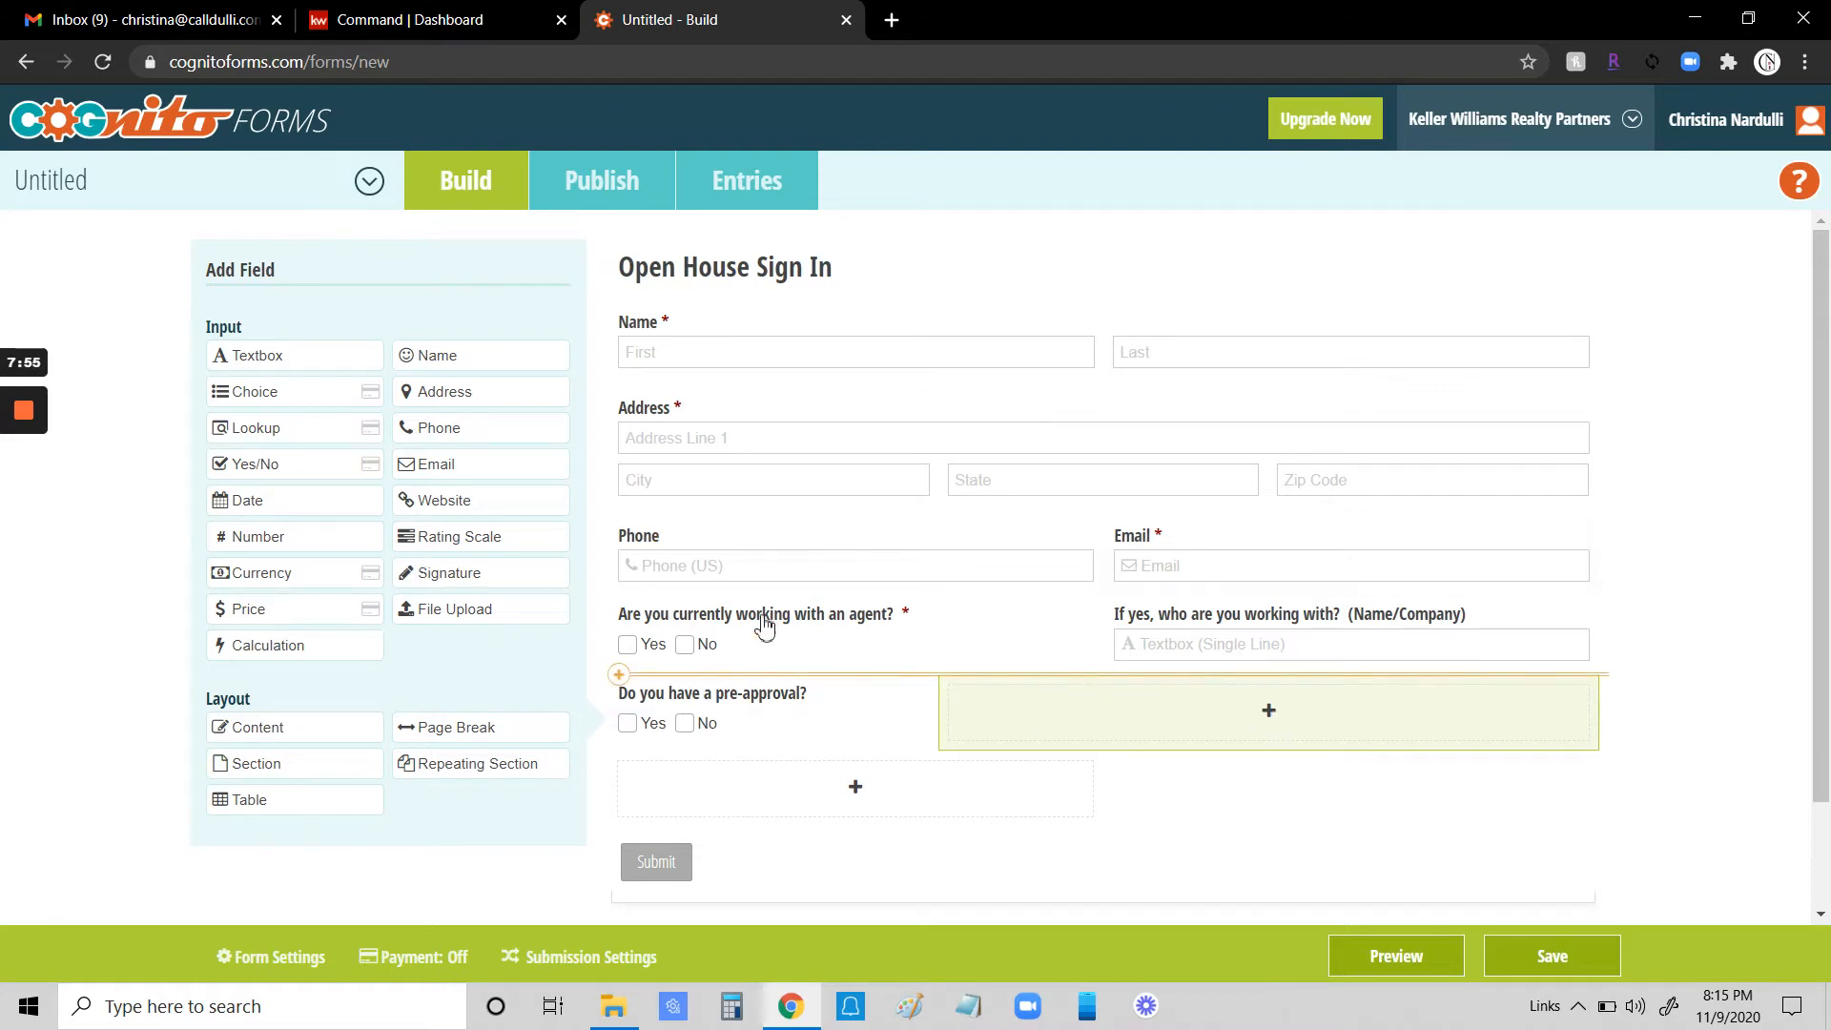
pyautogui.click(260, 362)
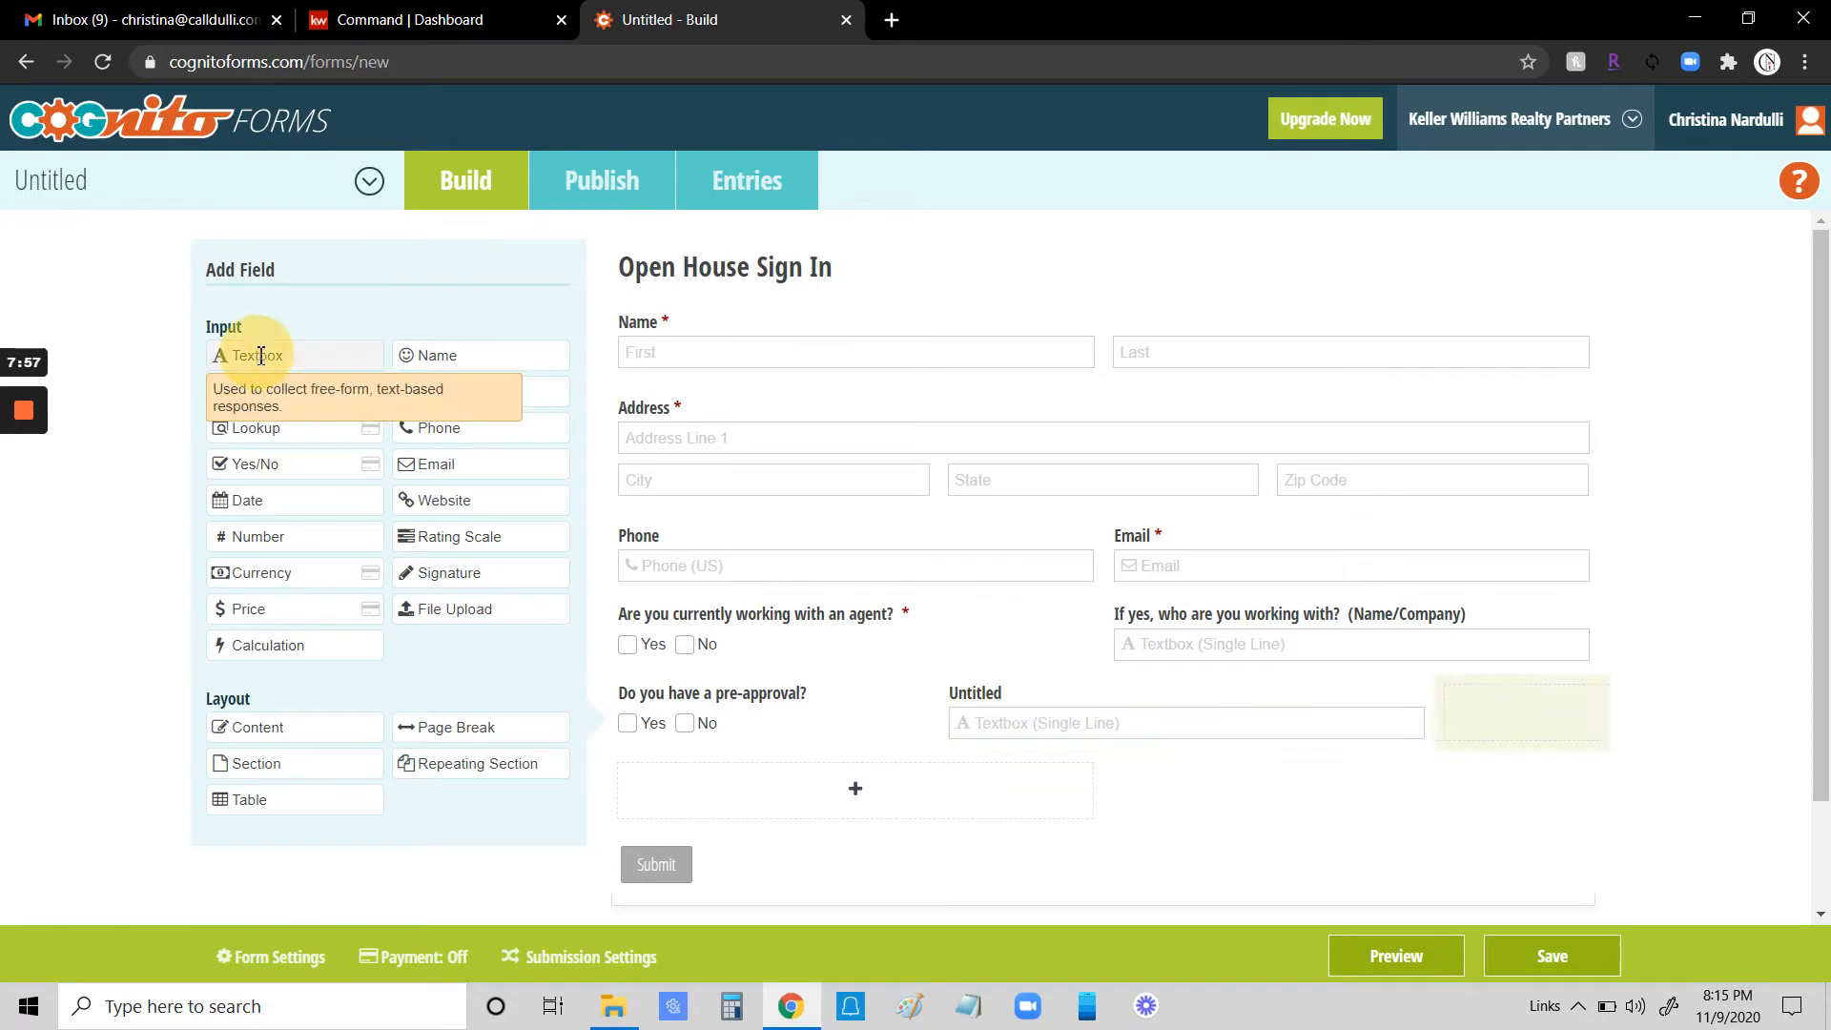
# - Label the textbox beside the pre-approval question "Where did you find the Open House?" and make it required
pyautogui.write('Where did you find the')
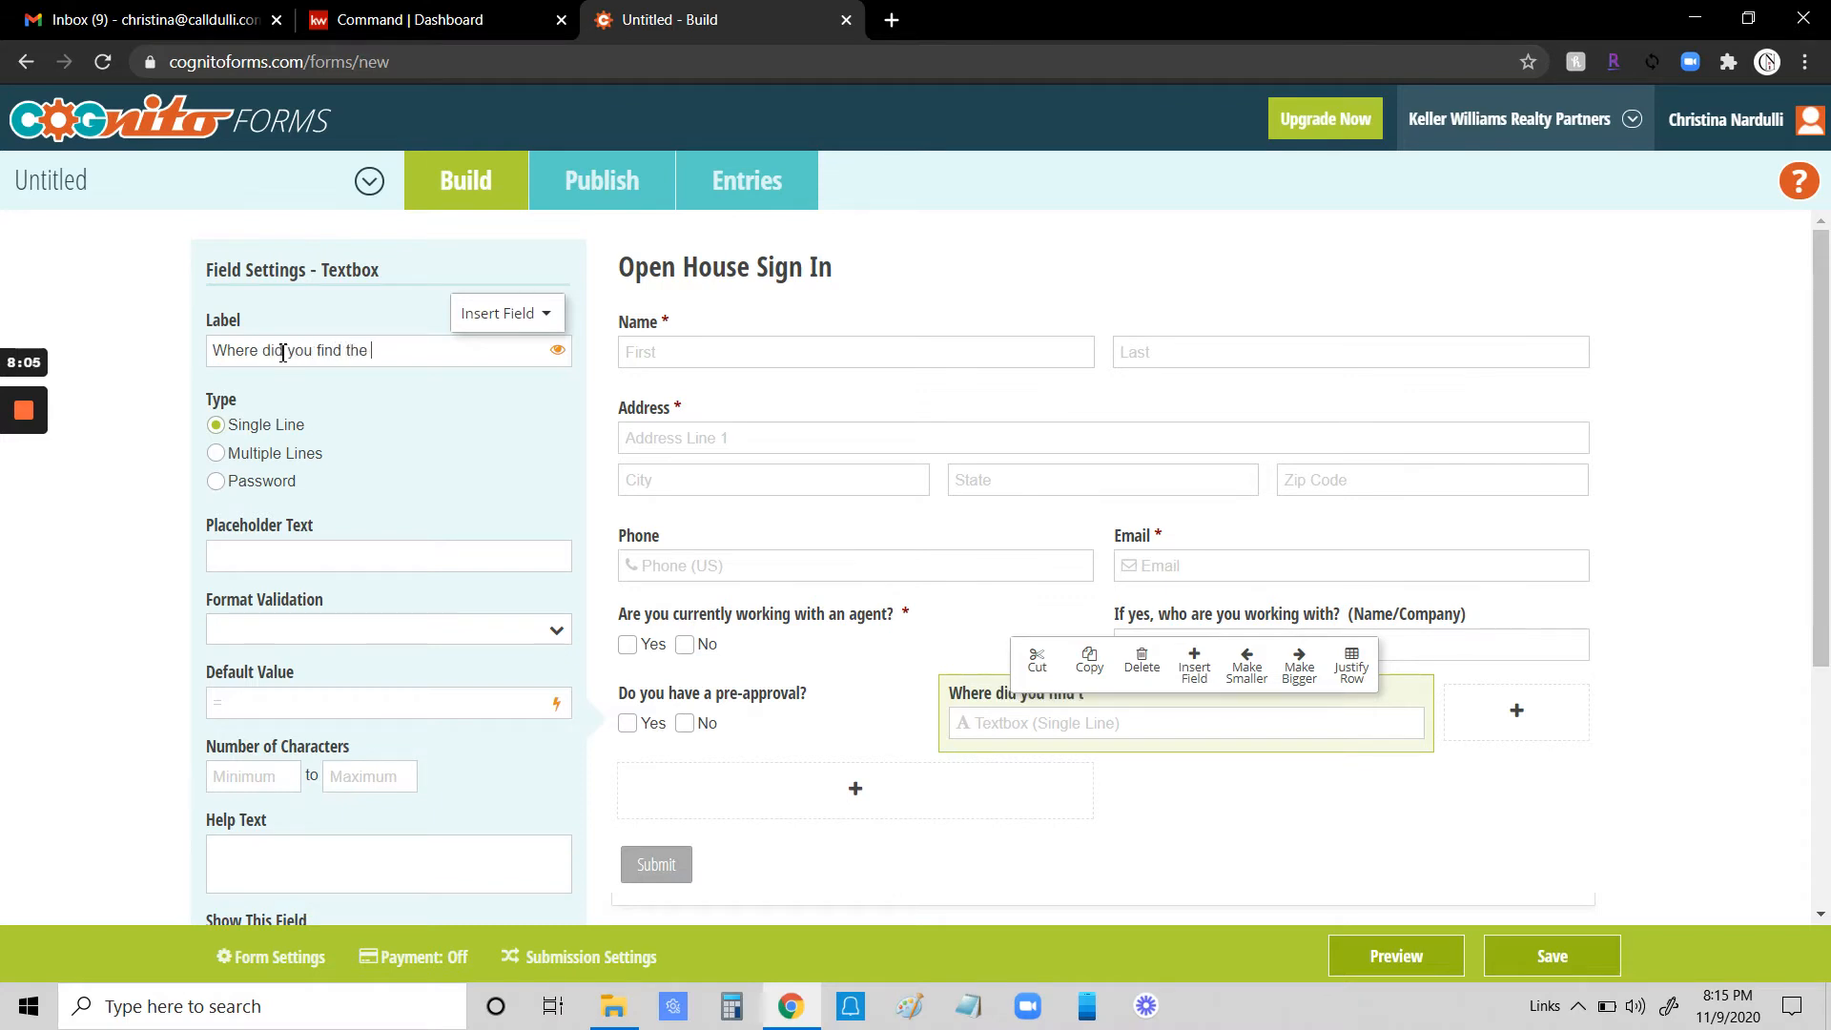
pyautogui.write('House?')
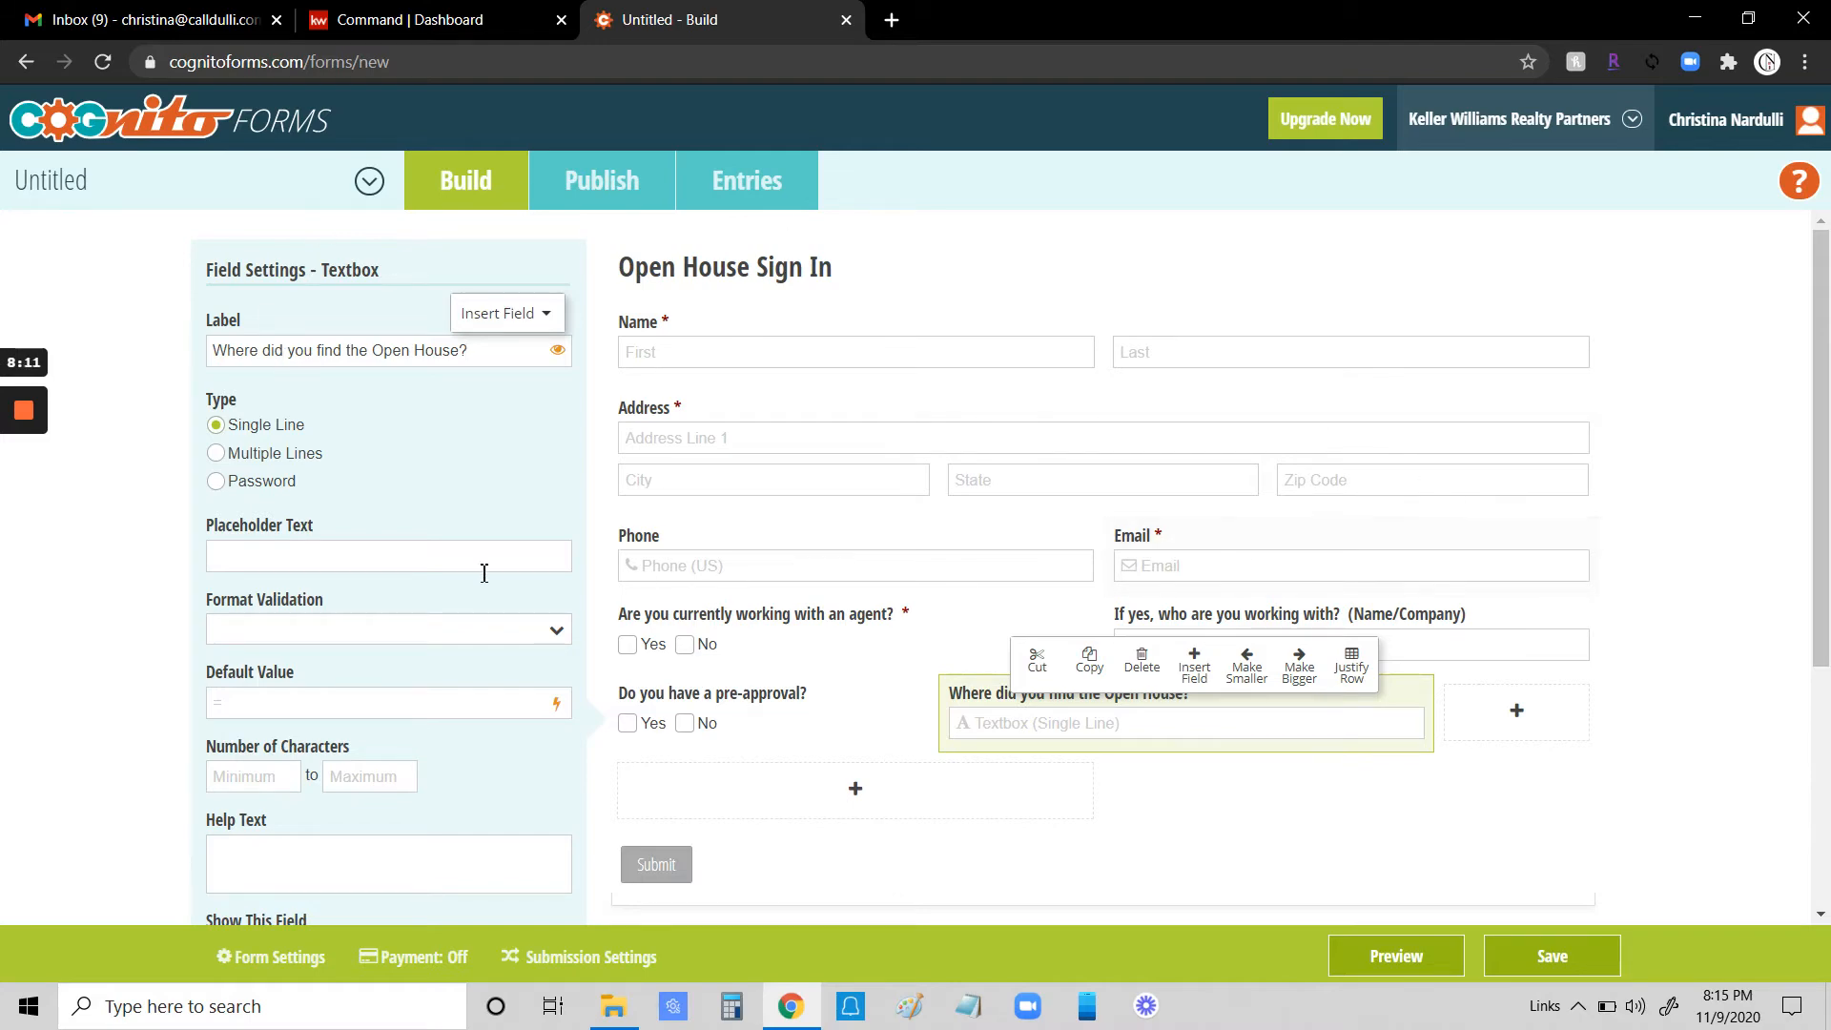
pyautogui.scroll(-4, 463, 596)
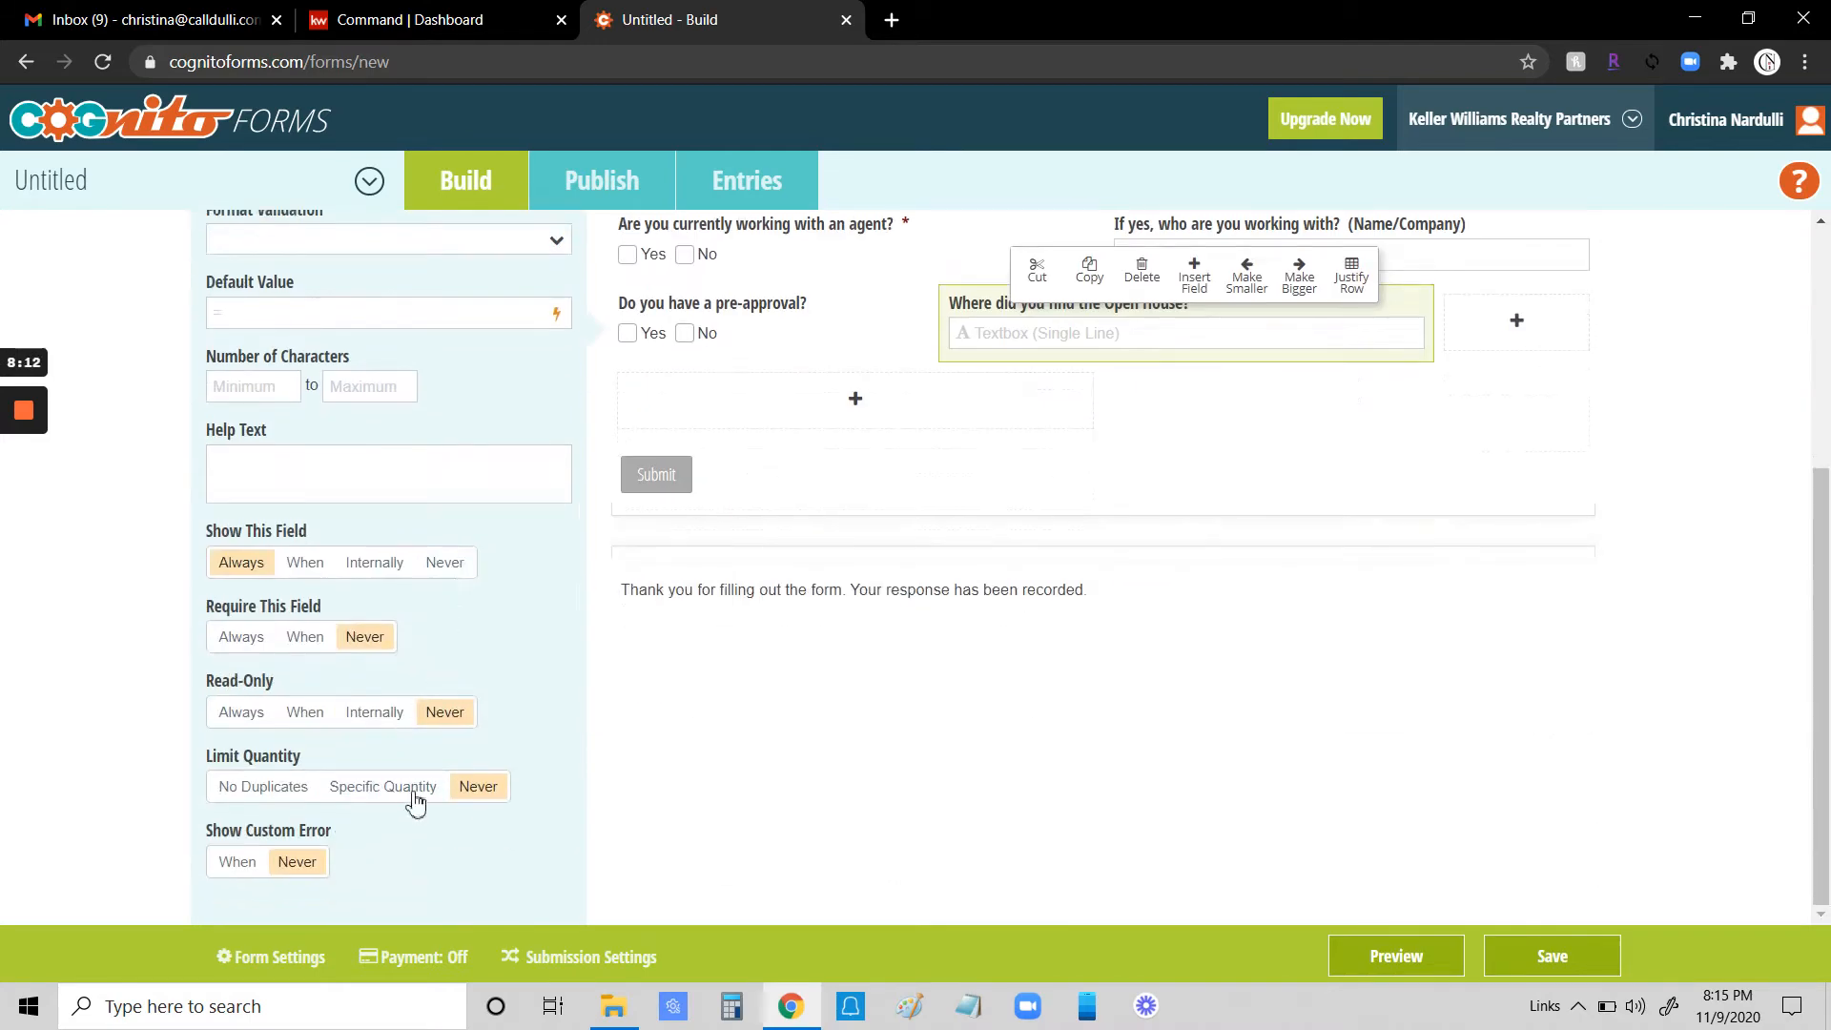
pyautogui.click(241, 637)
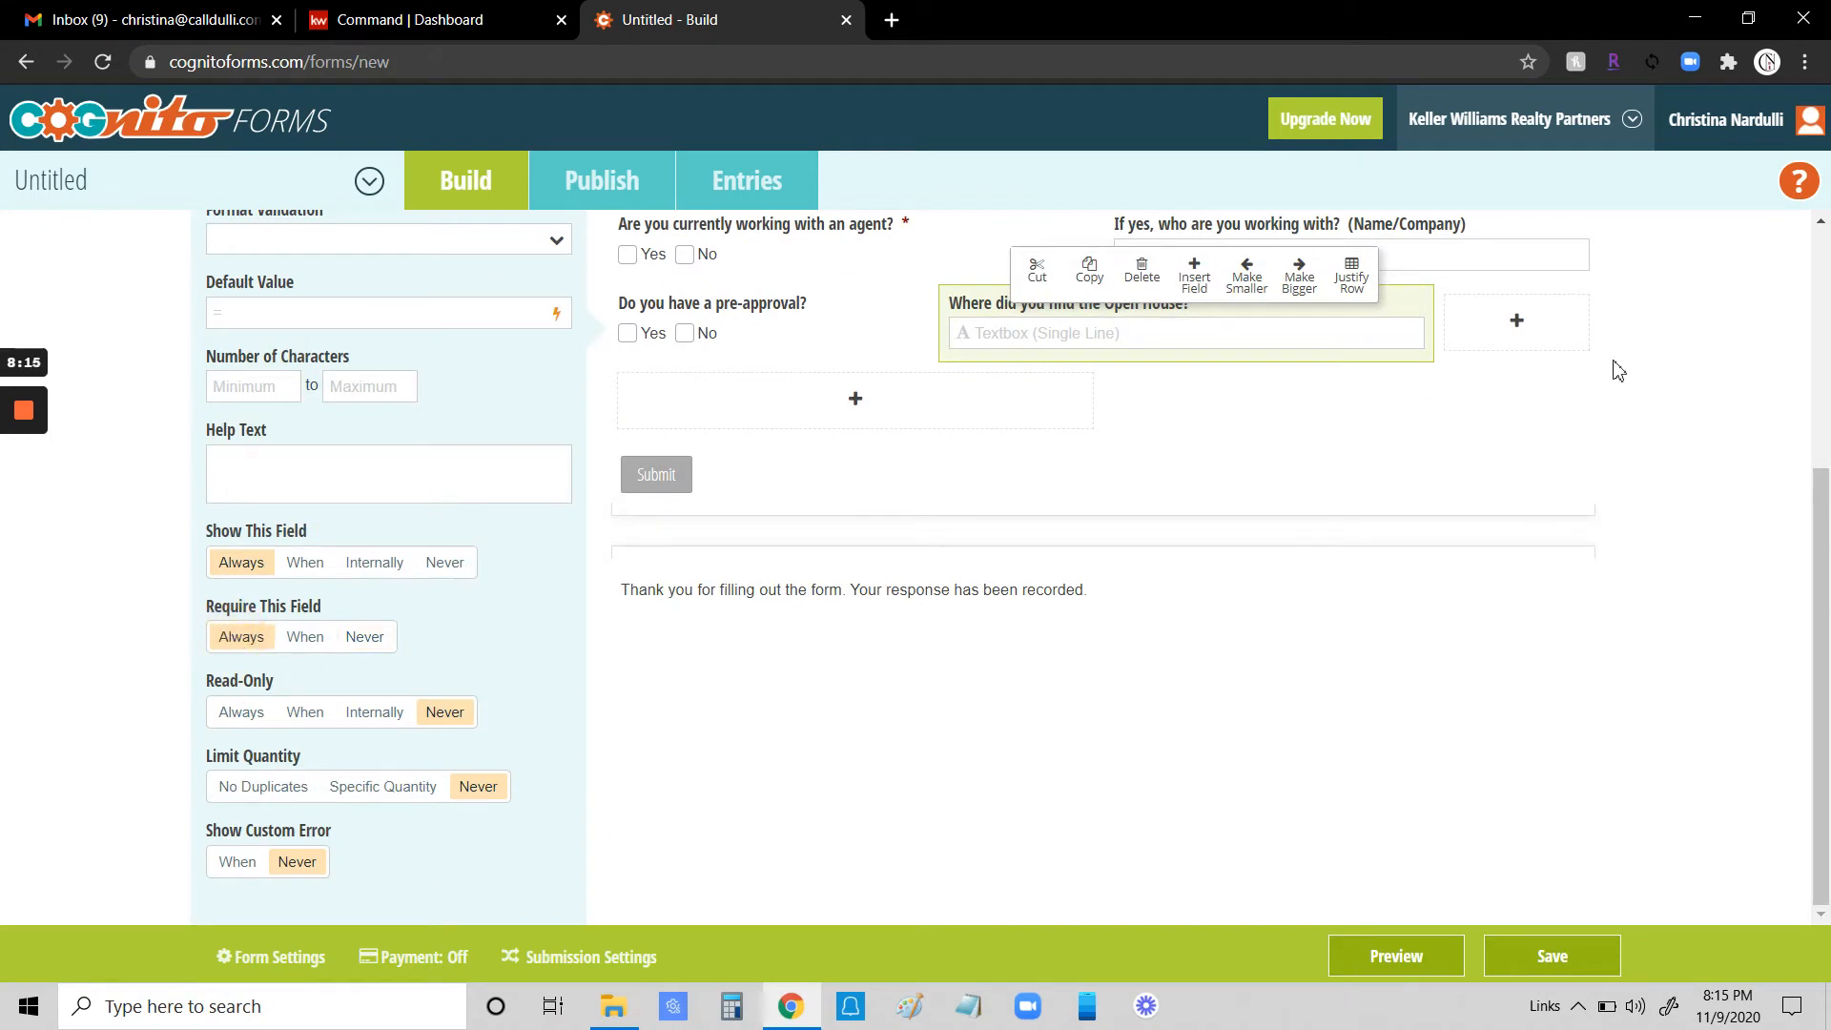
# - Make the Open House question field narrower to leave room for another field beside it
pyautogui.click(1299, 278)
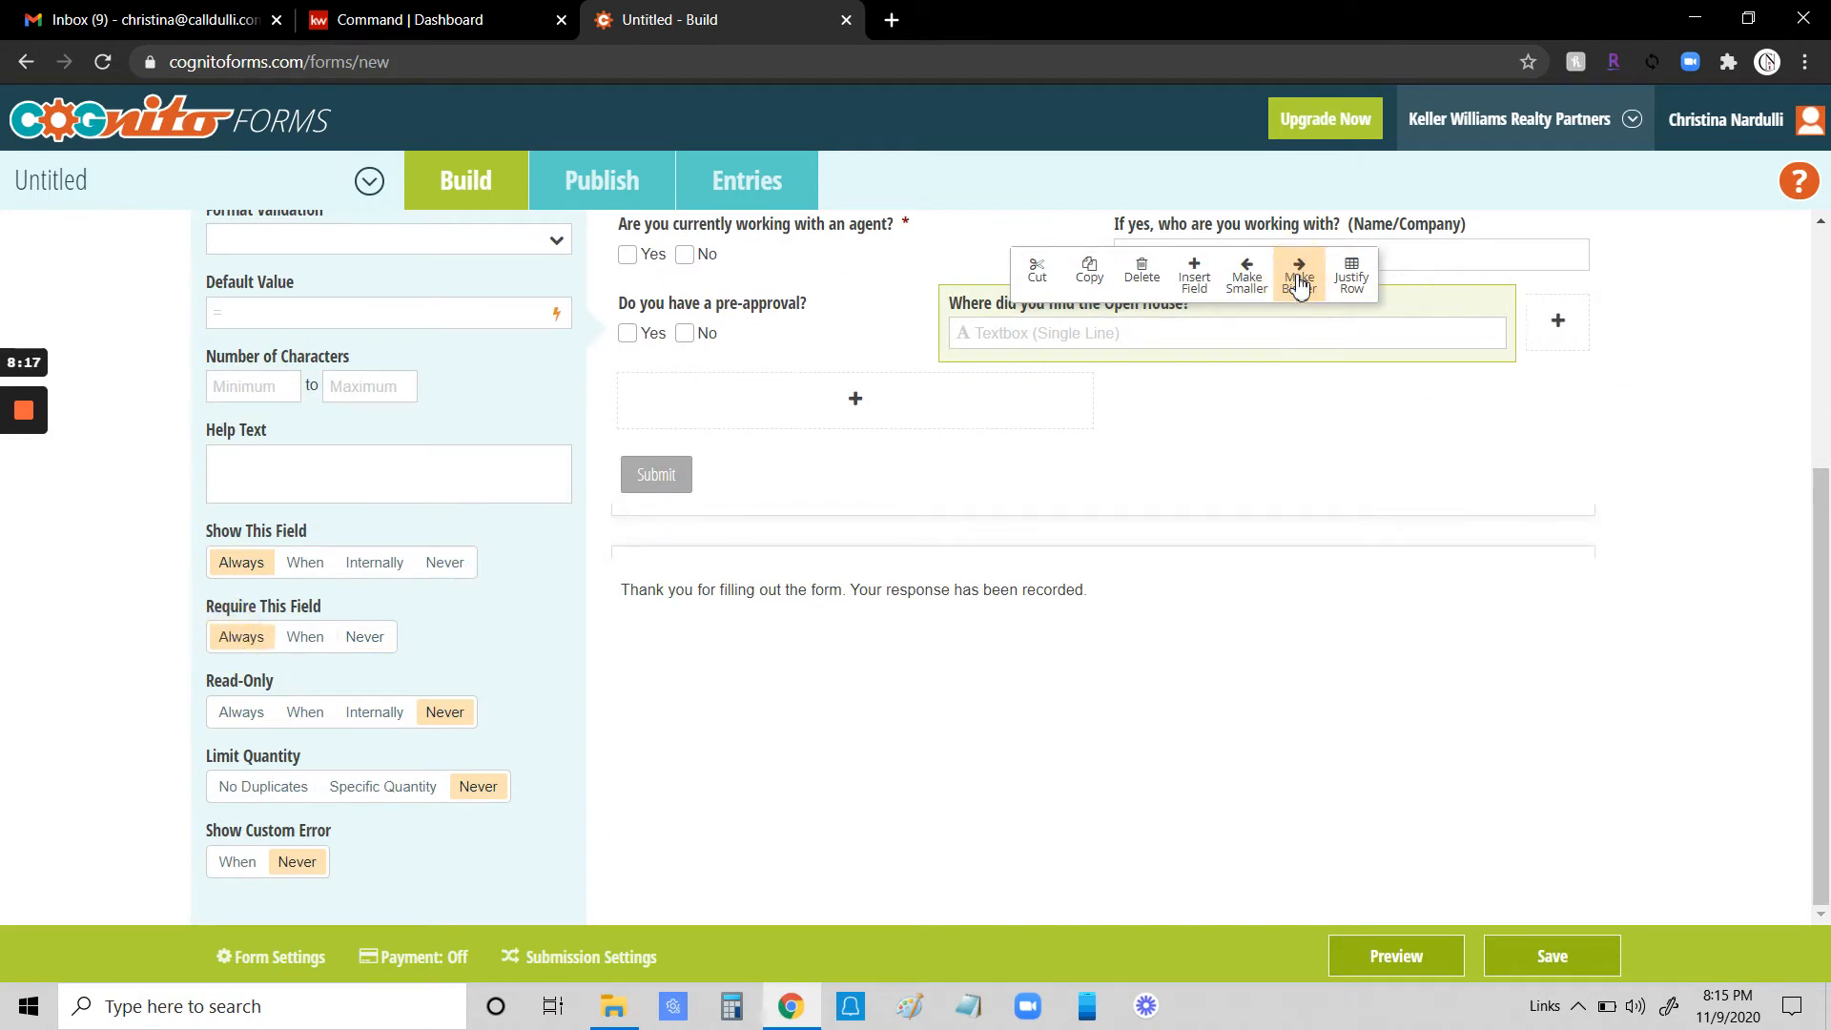
pyautogui.click(1247, 276)
pyautogui.click(1249, 278)
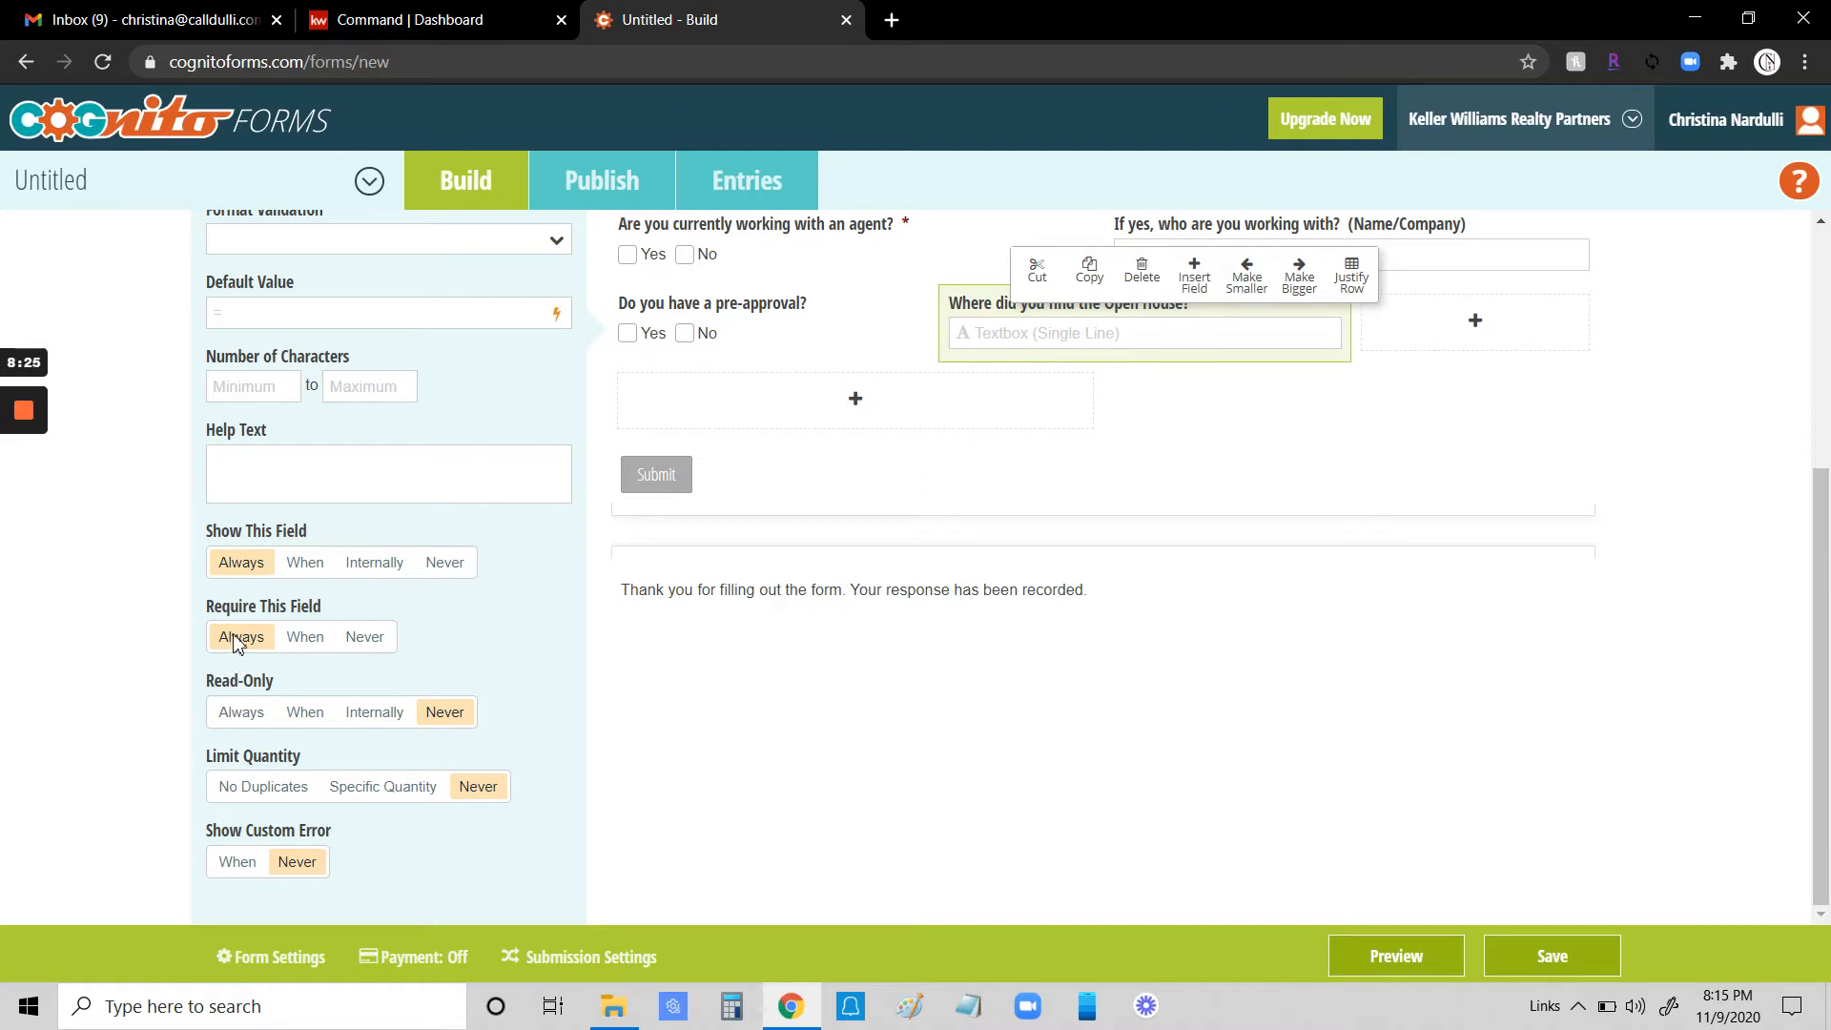
# - Make the "Do you have a pre-approval?" question a required field
pyautogui.scroll(1, 715, 429)
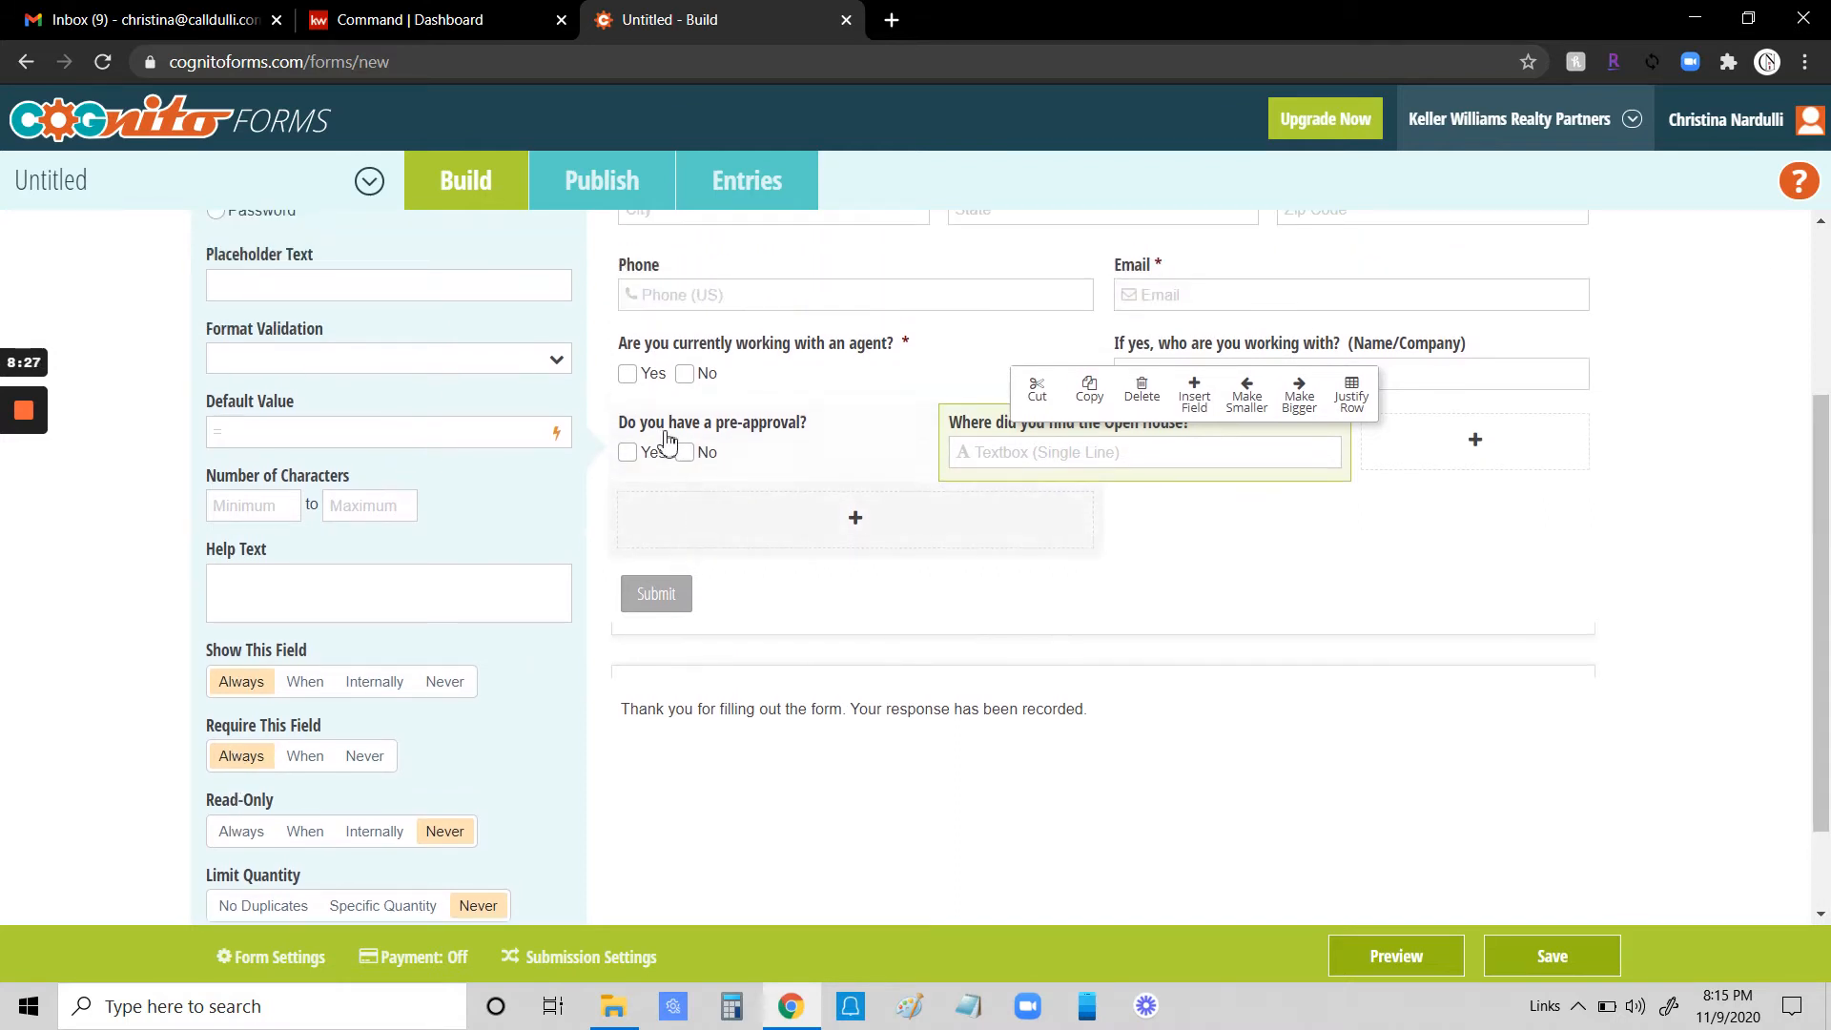
pyautogui.click(749, 462)
pyautogui.scroll(-4, 441, 539)
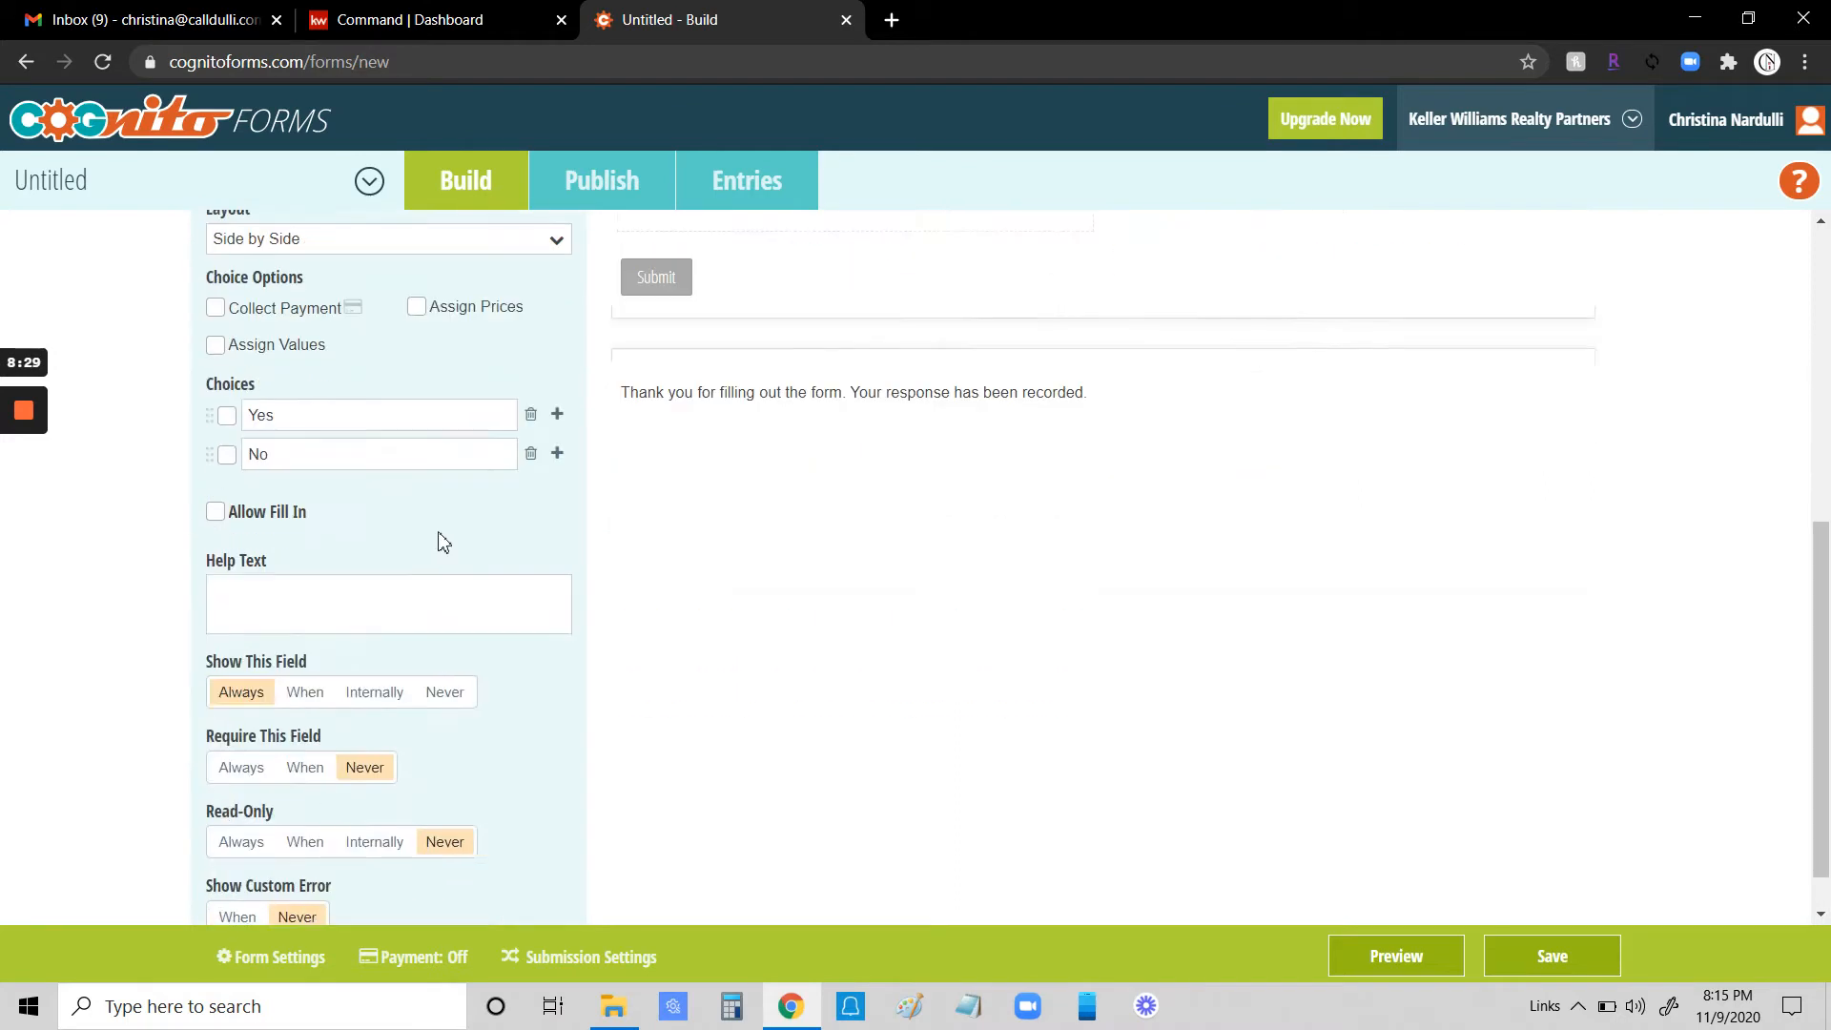
pyautogui.click(242, 713)
# - Add a Choice field at the end of that row labelled "May I contact you?"
pyautogui.scroll(3, 923, 675)
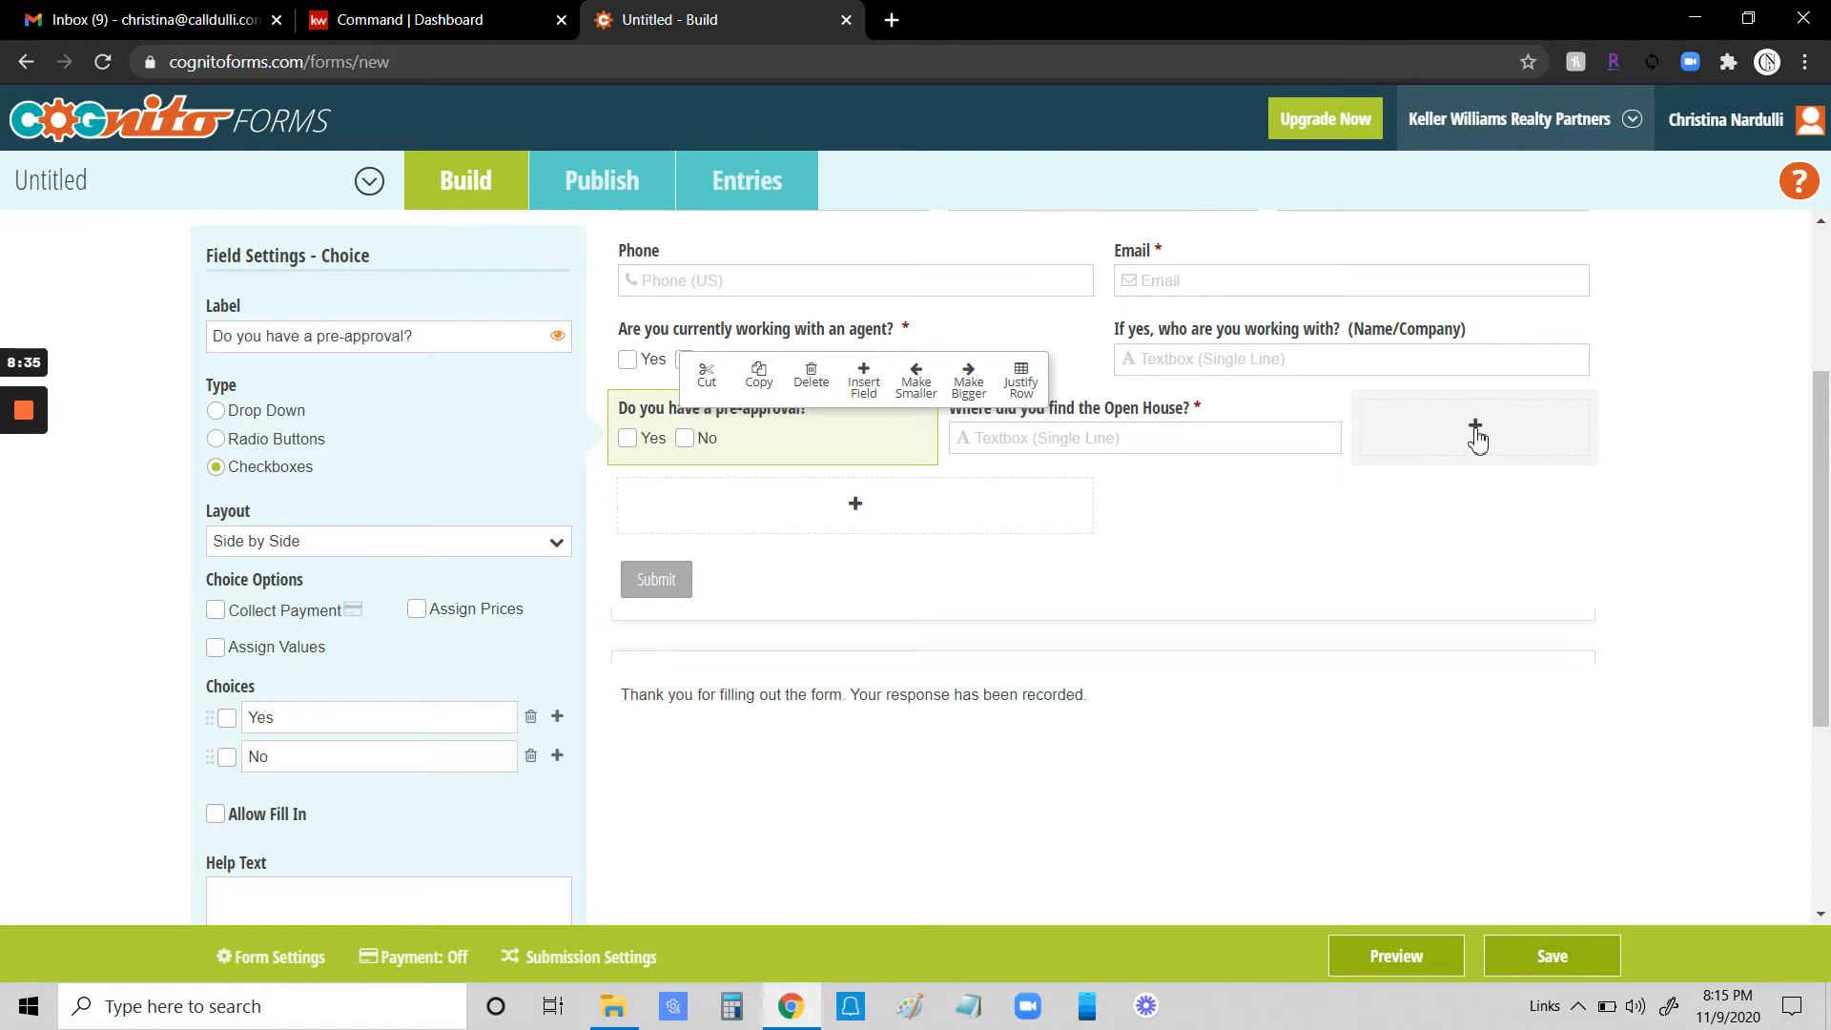
pyautogui.click(1476, 437)
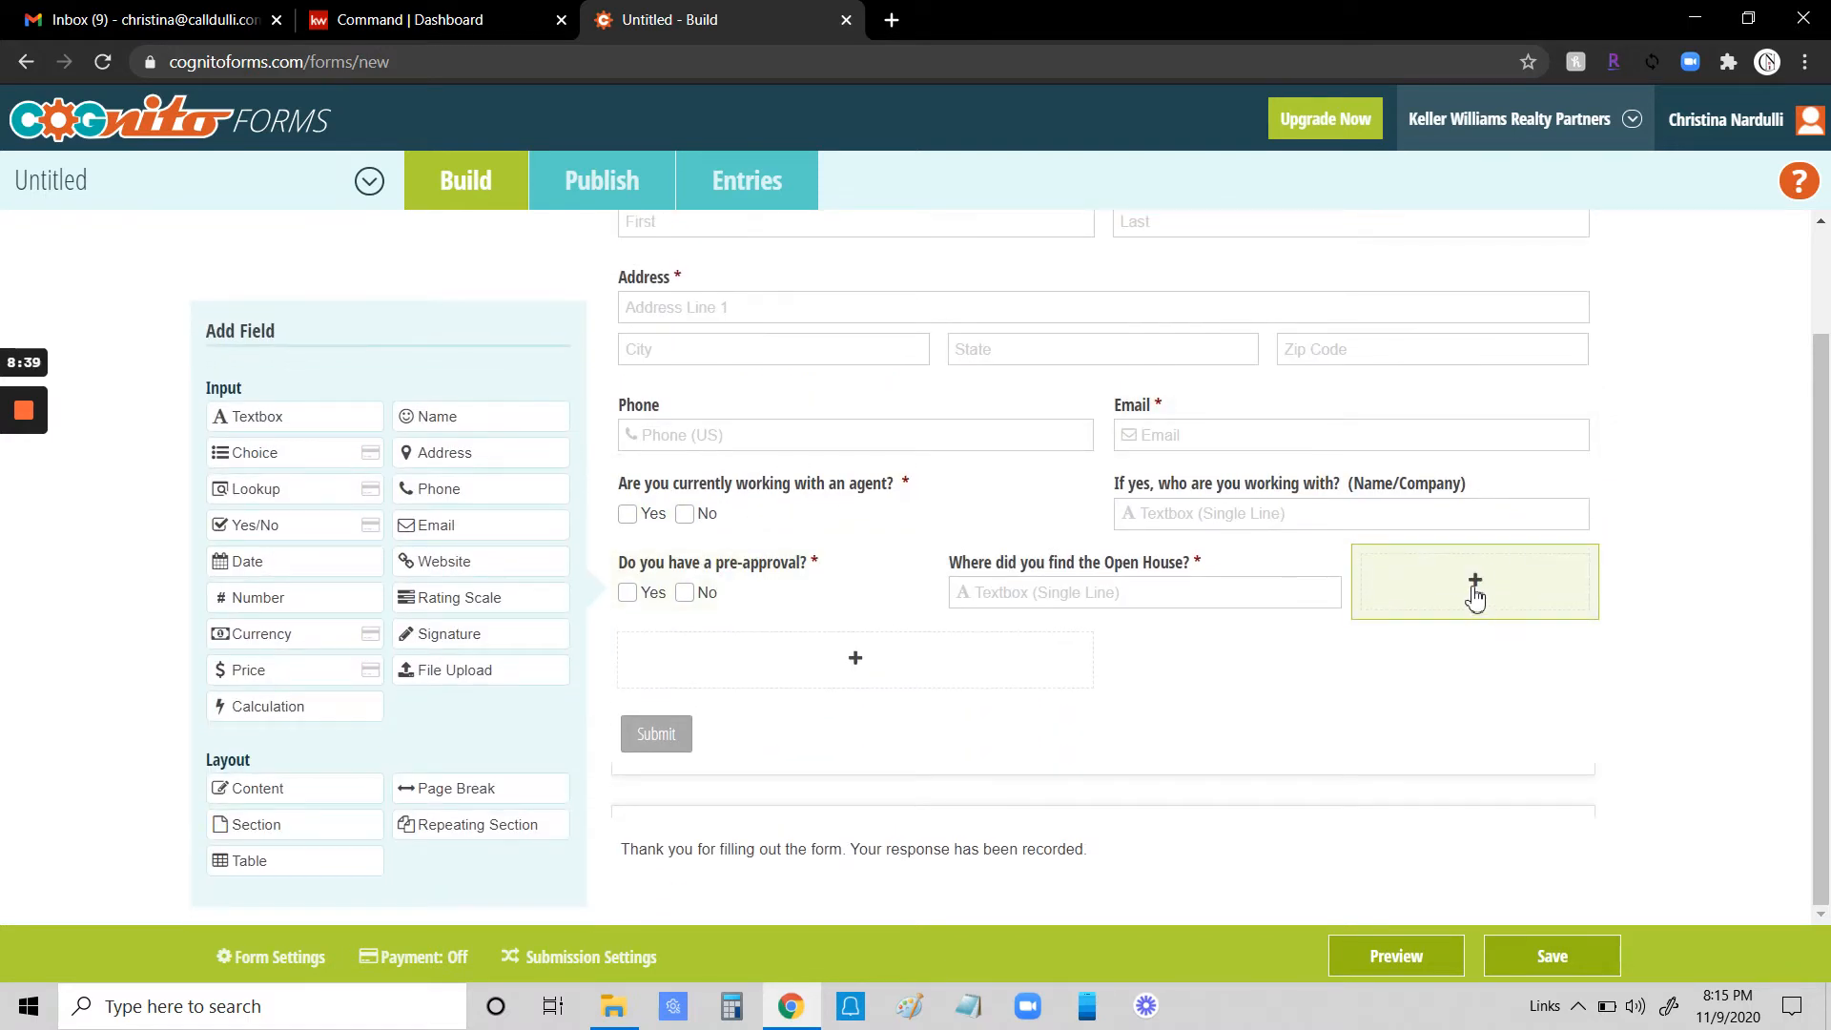
pyautogui.click(257, 452)
pyautogui.write('Ma')
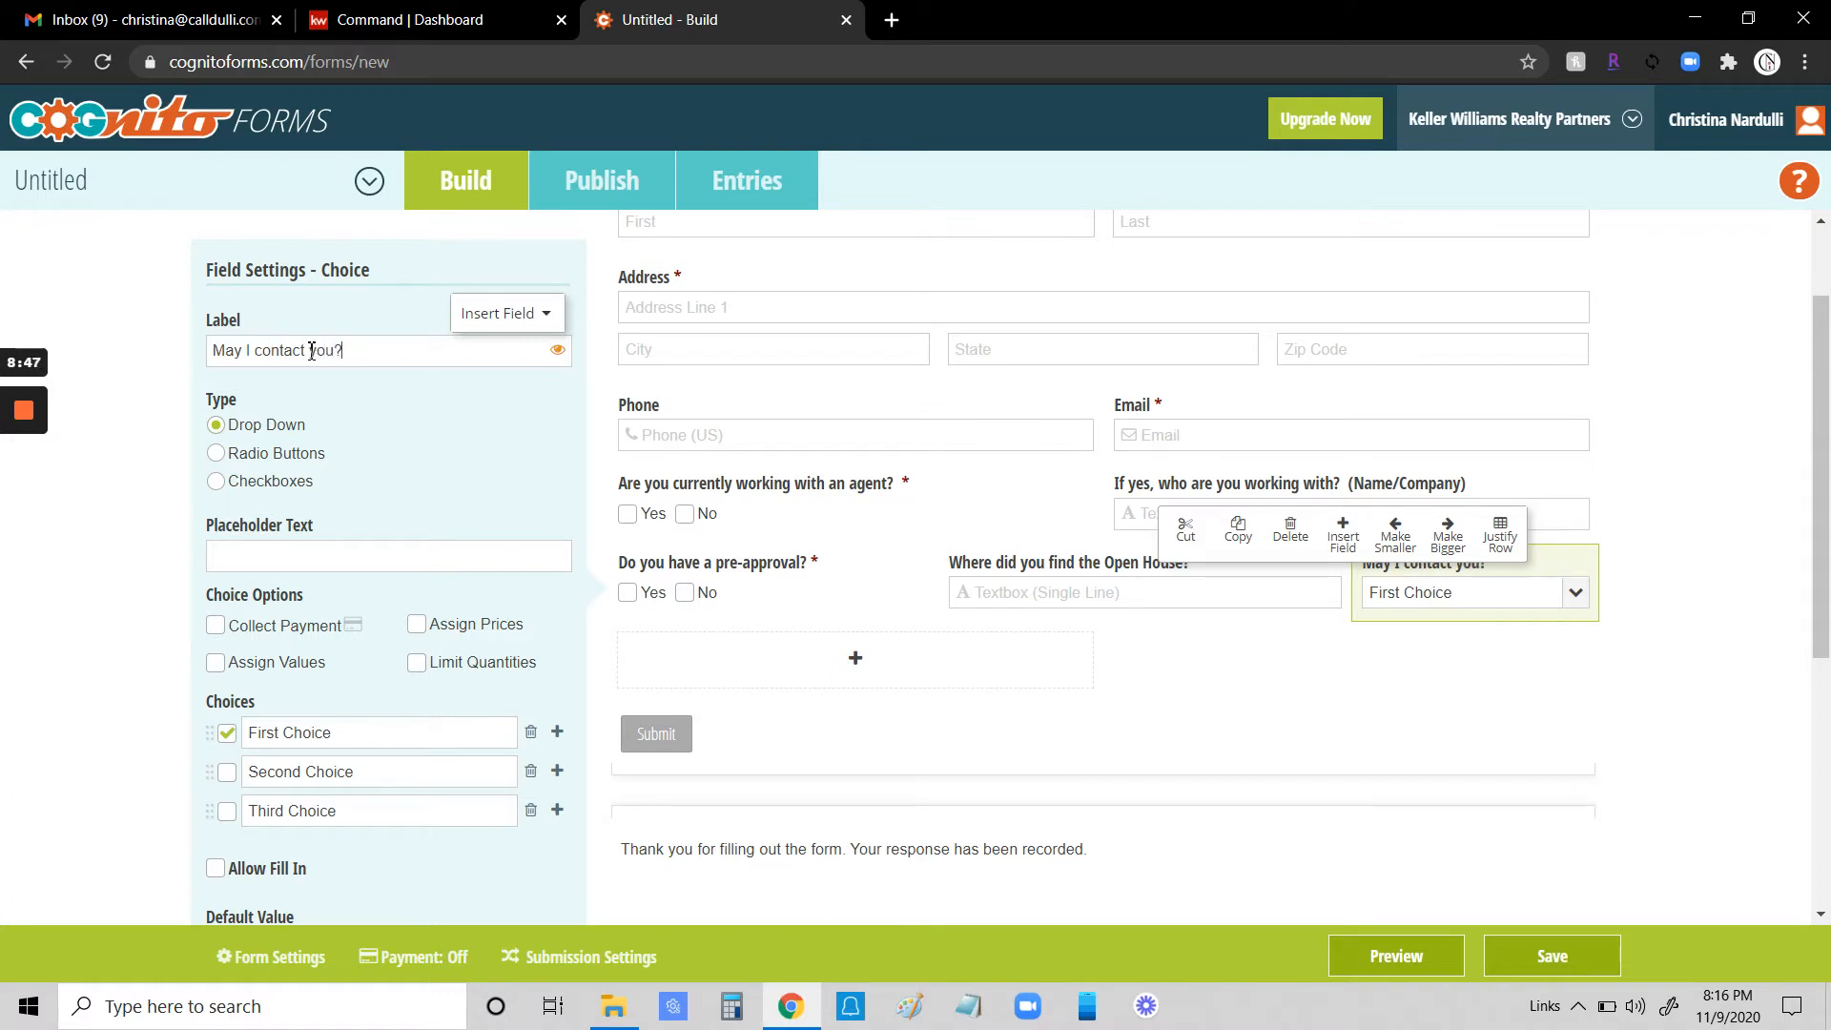
# - Make the contact question required side-by-side Checkboxes with only Yes and No and no default selection
pyautogui.click(216, 482)
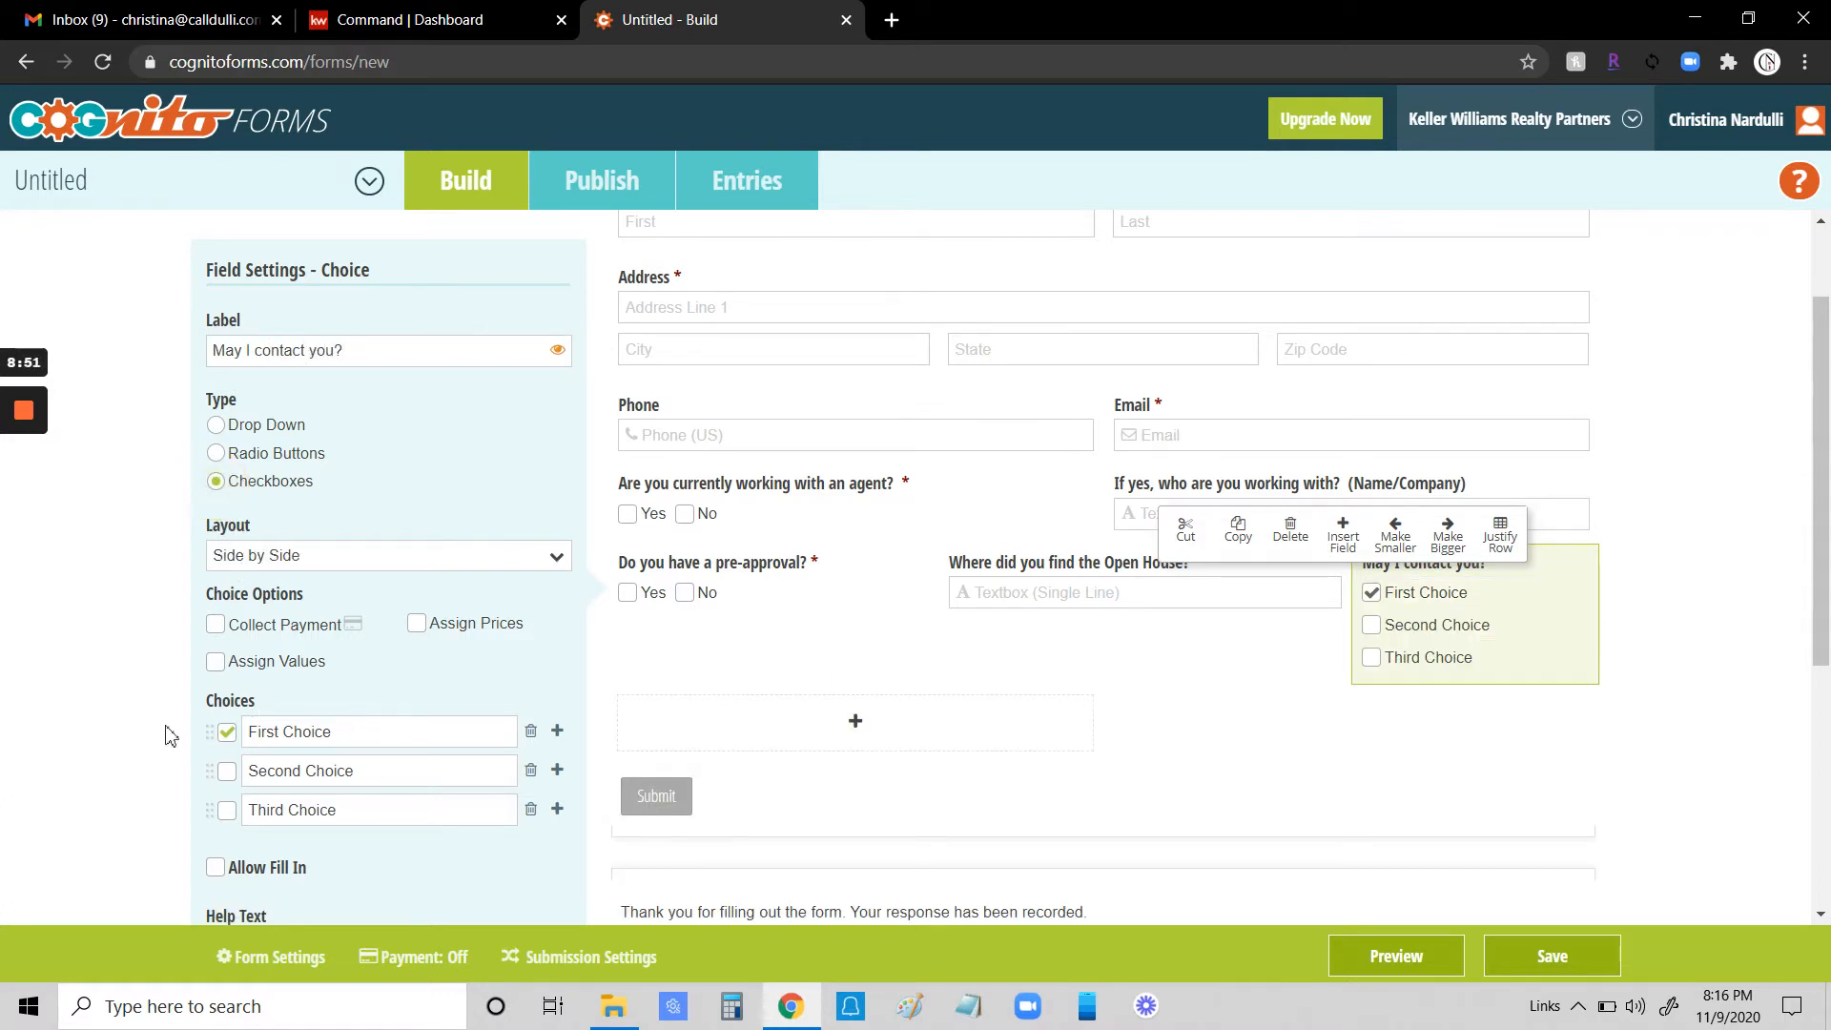
pyautogui.click(227, 731)
pyautogui.click(401, 731)
pyautogui.write('Y')
pyautogui.write('No')
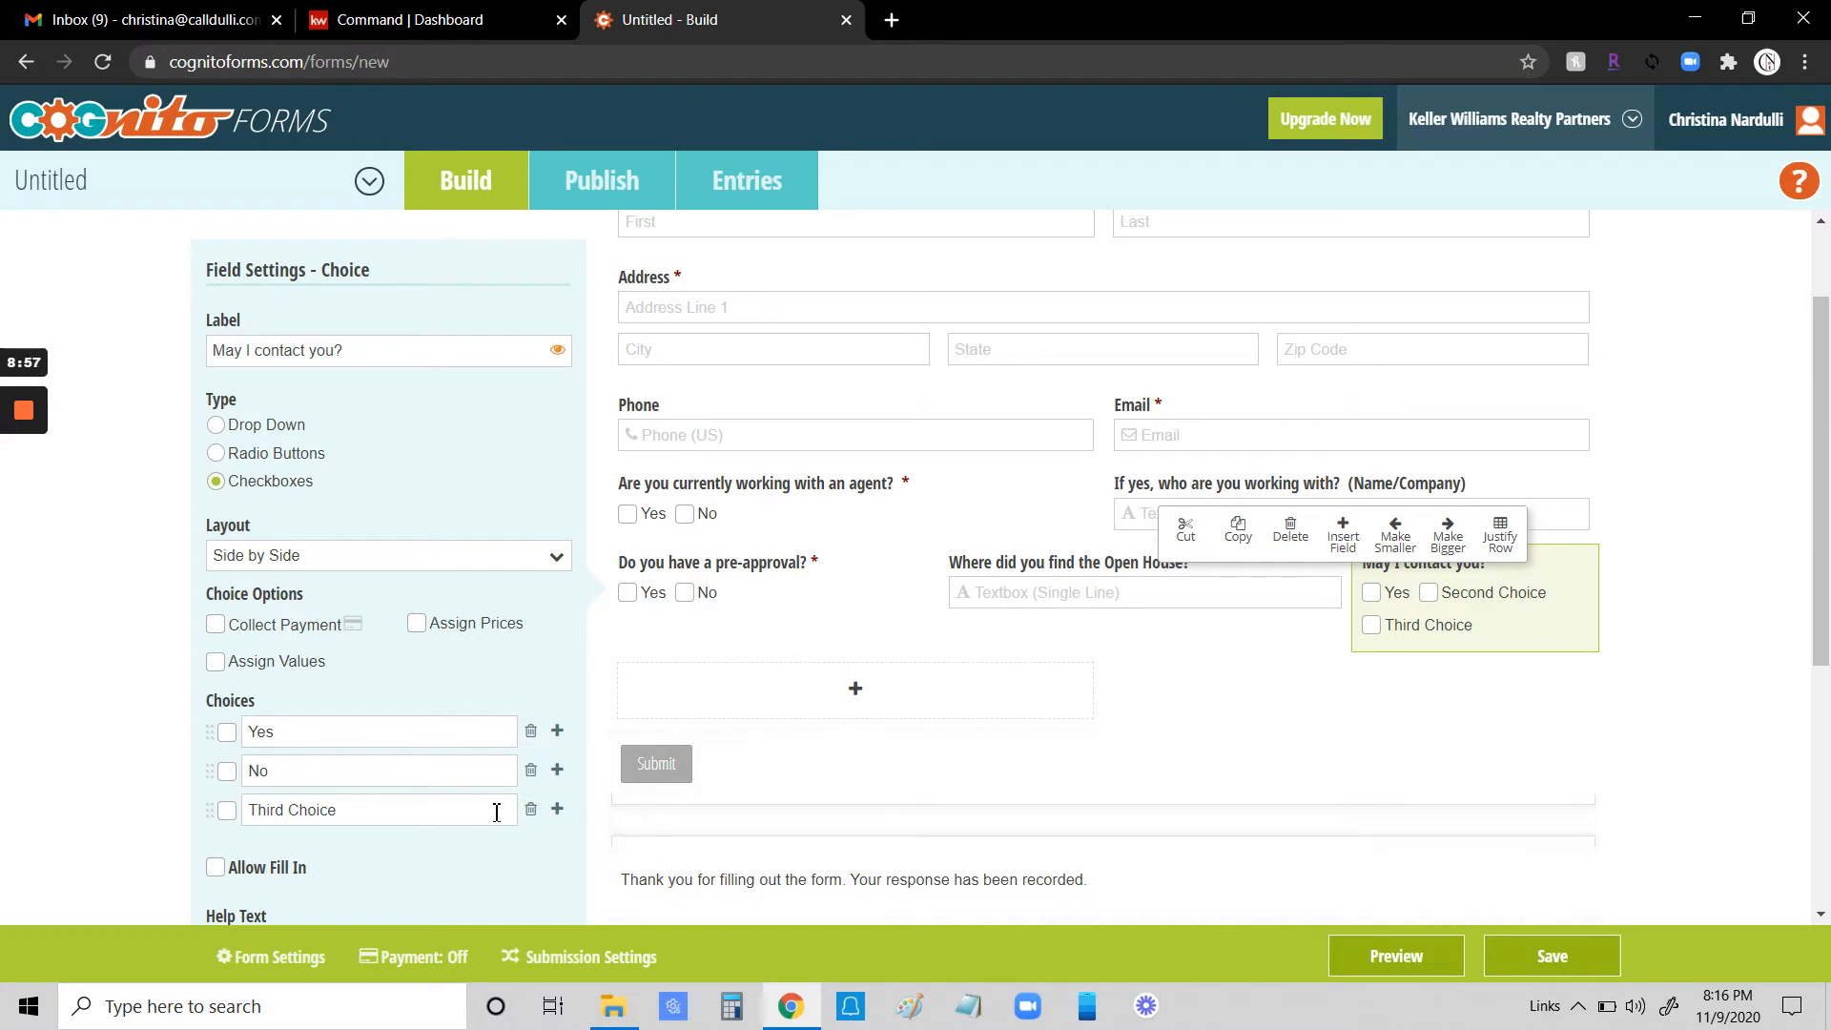
pyautogui.click(530, 808)
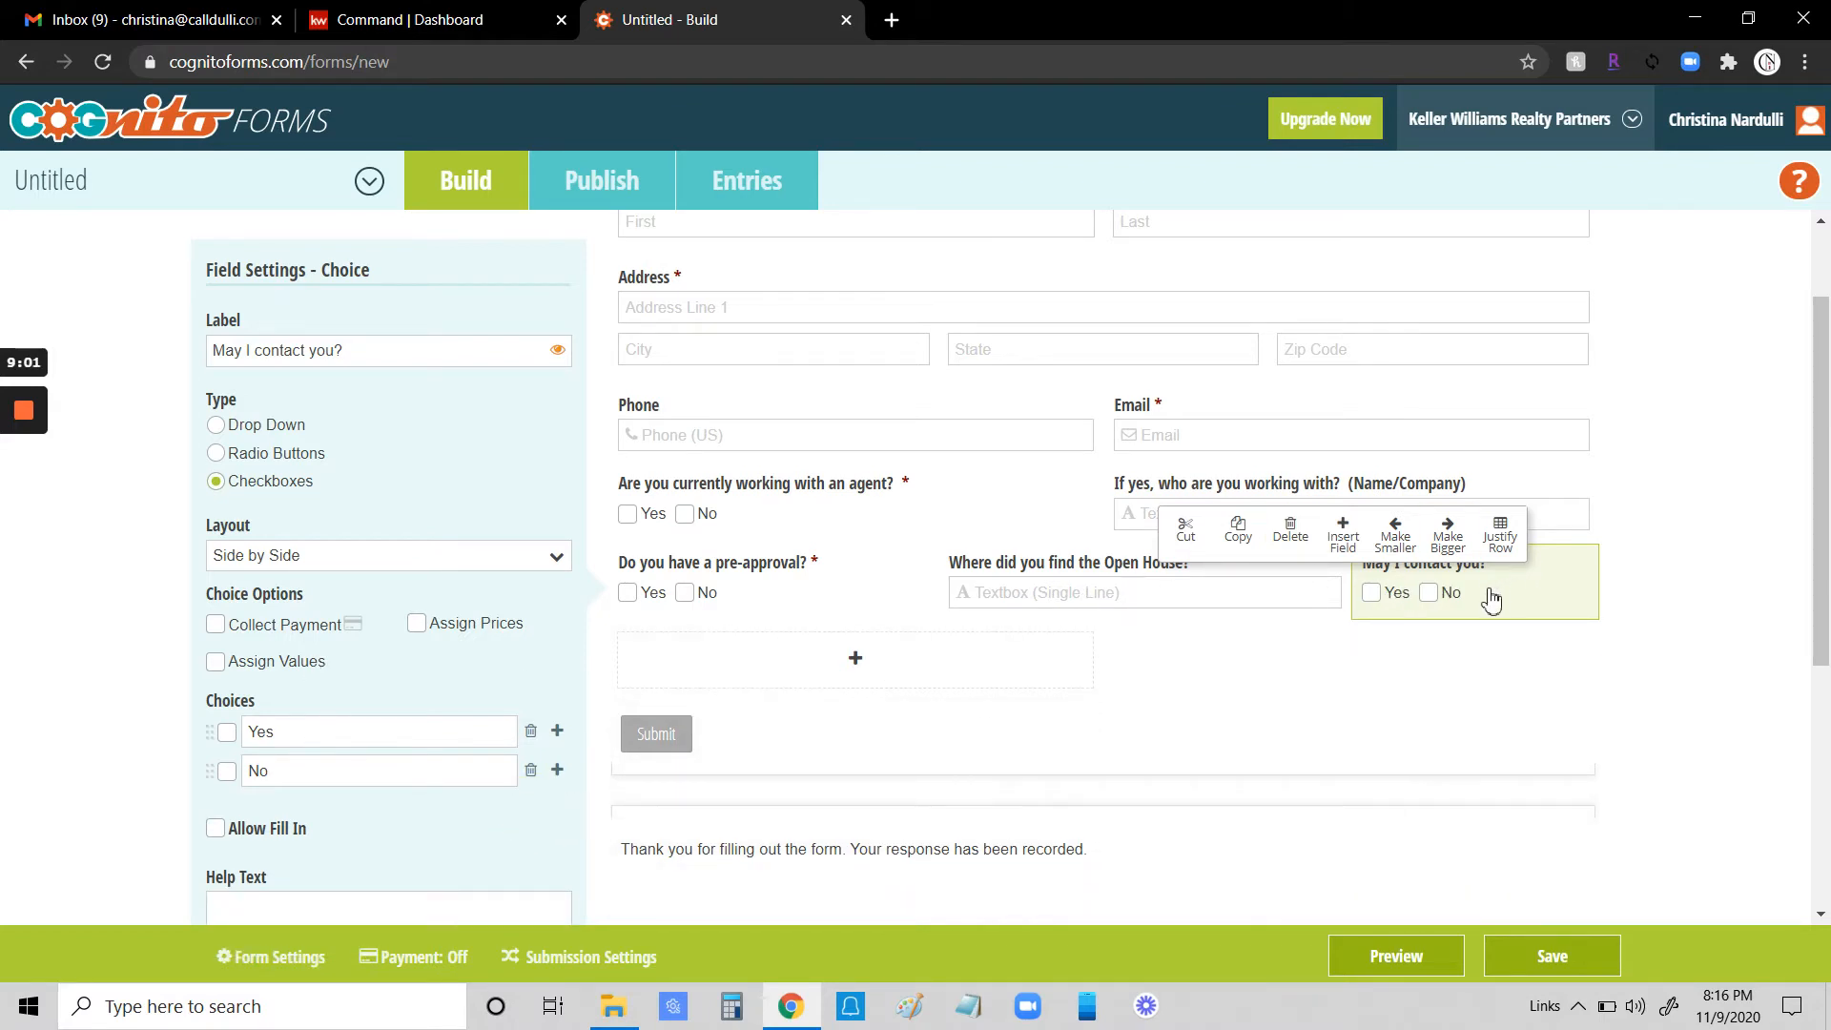
pyautogui.scroll(-3, 482, 717)
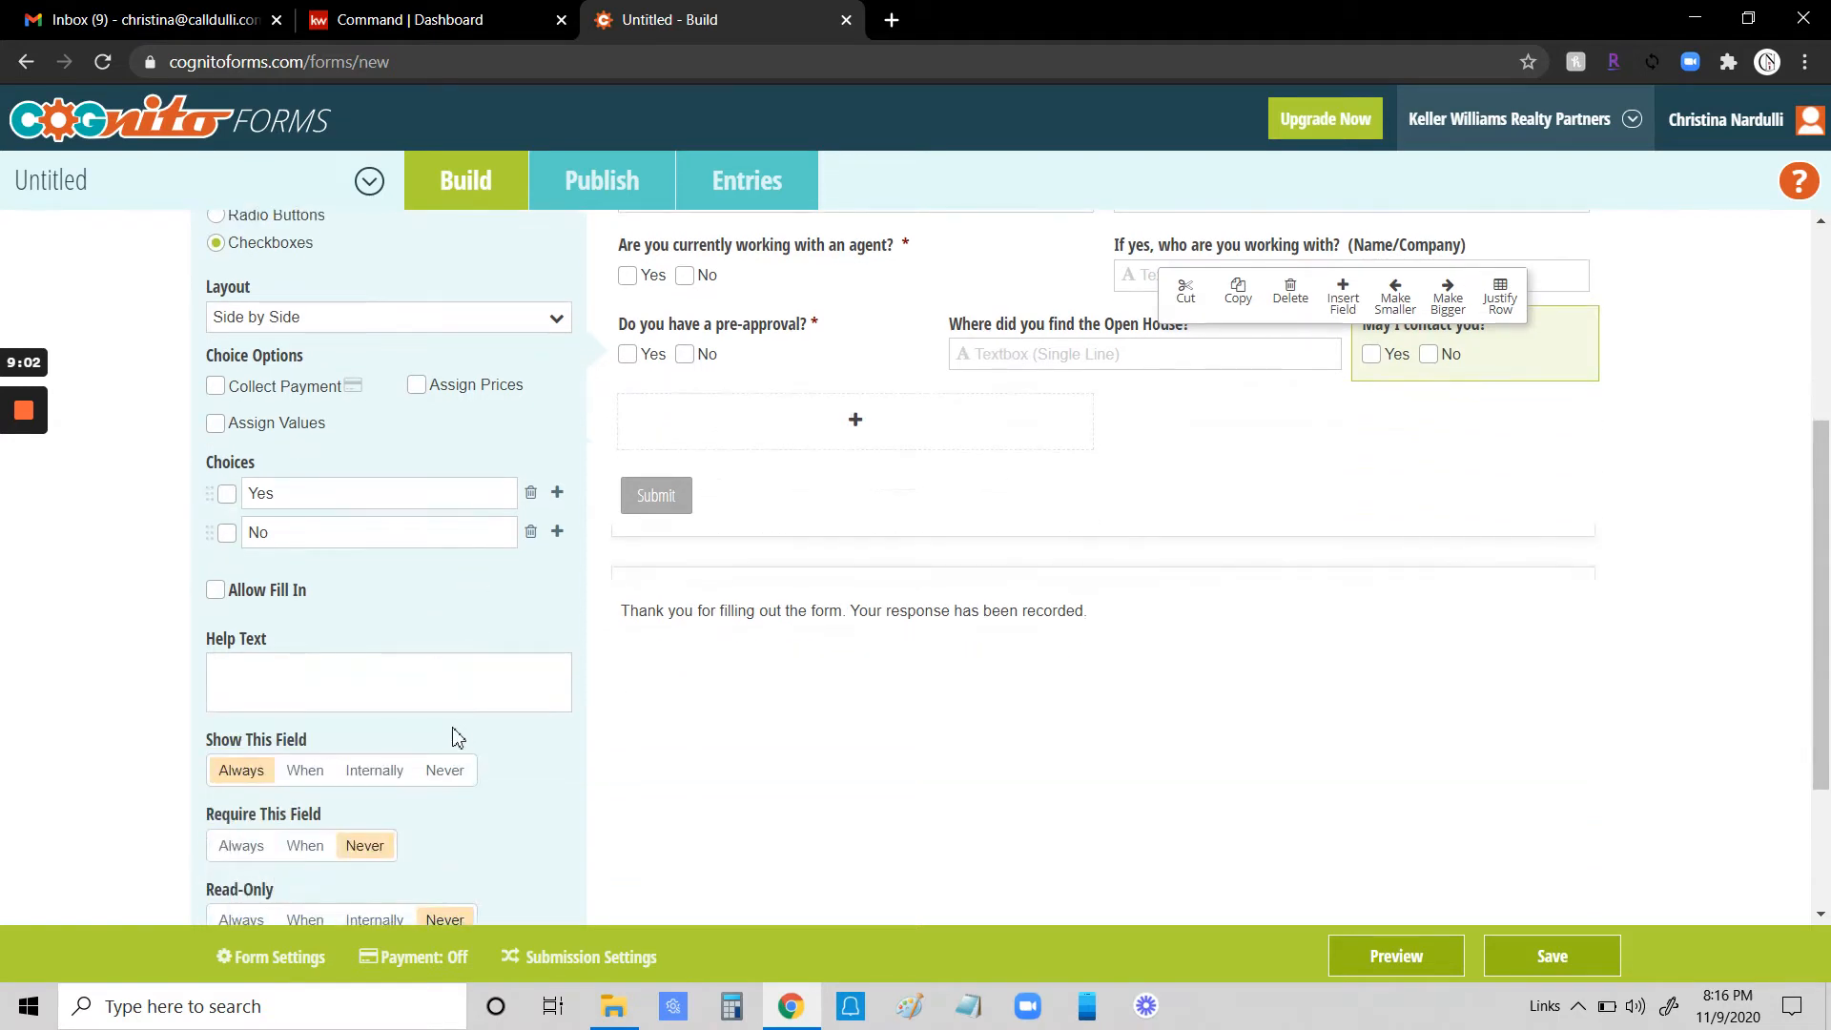
pyautogui.click(241, 847)
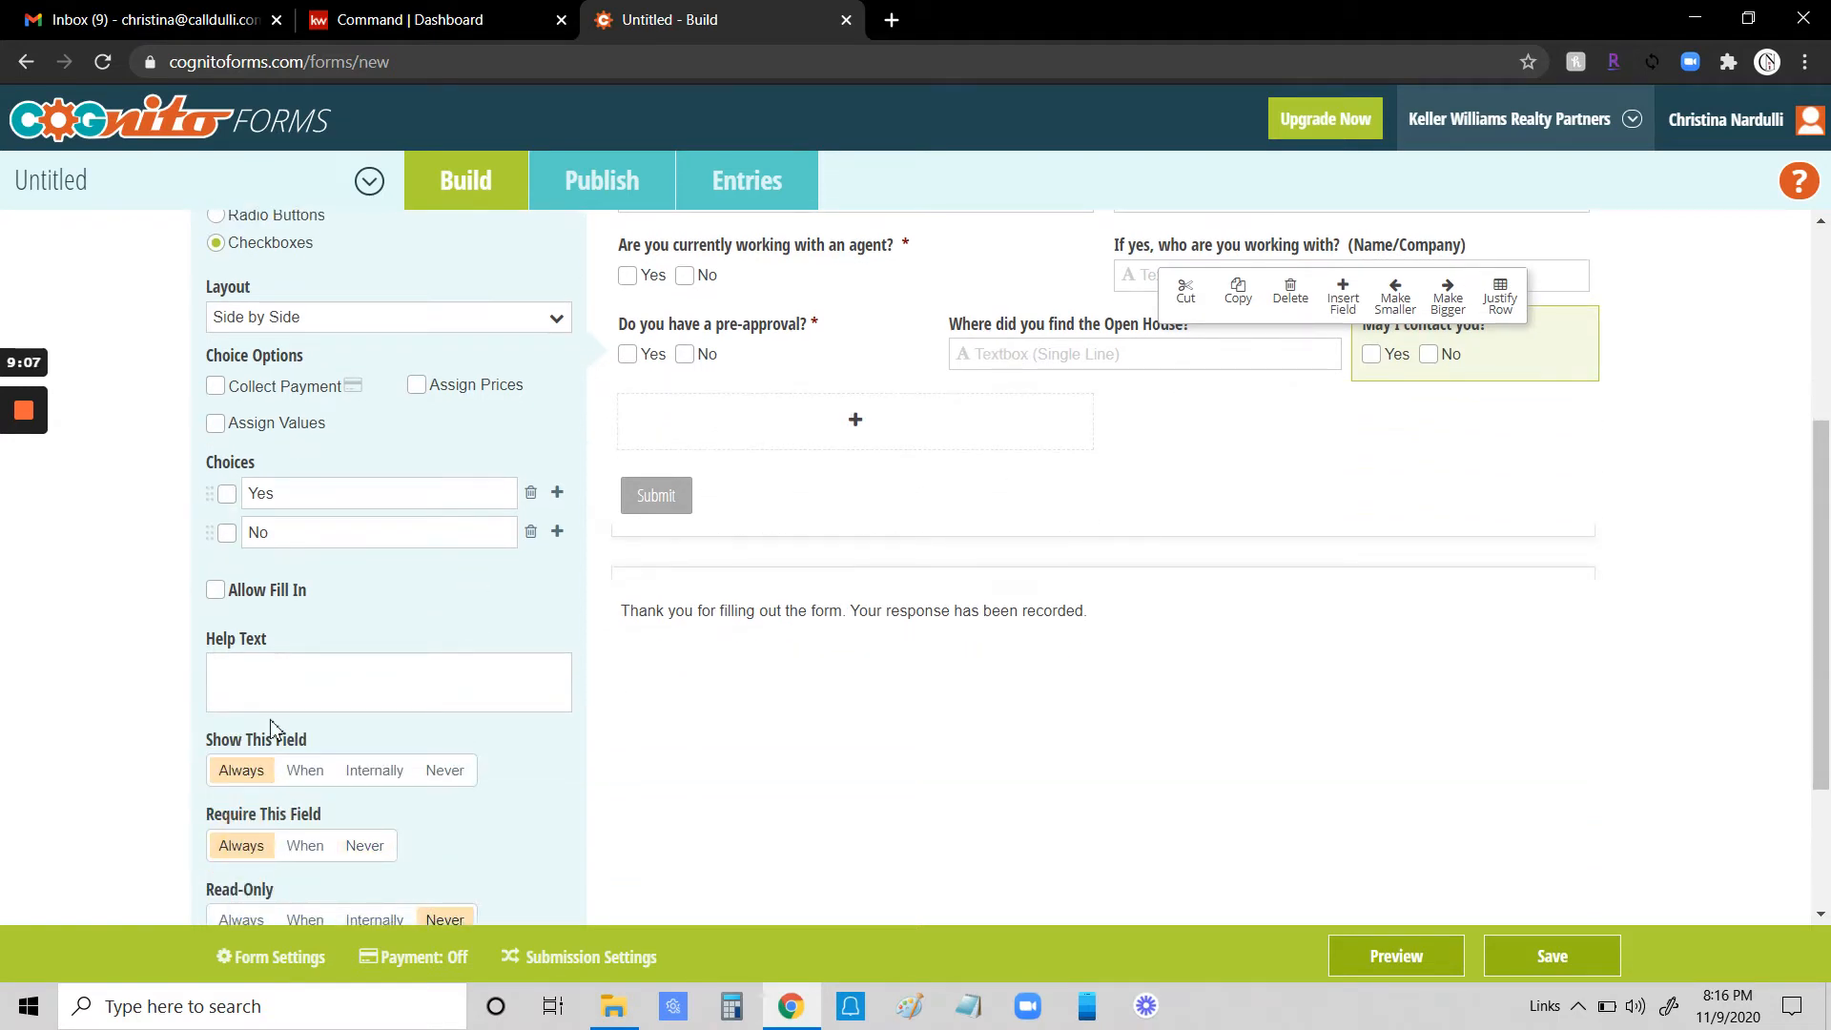
# - Add a Textbox field in a new row below labelled "Comments"
pyautogui.click(858, 425)
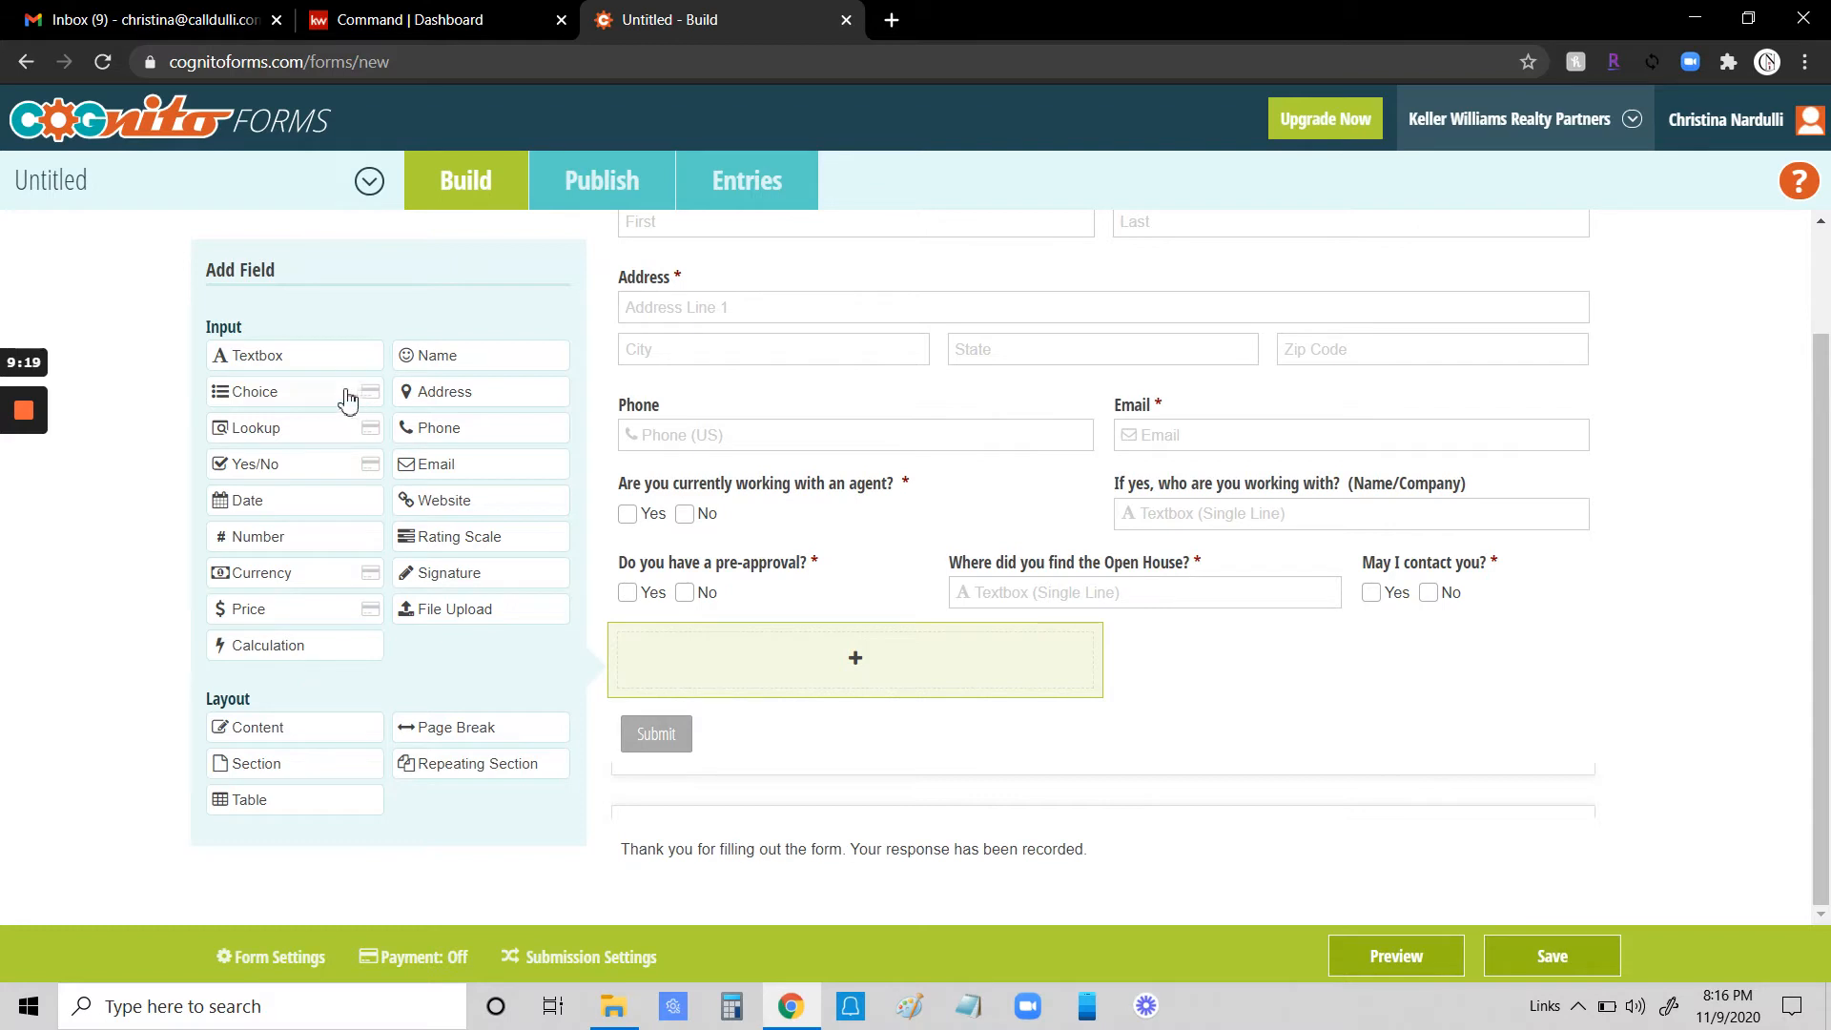
pyautogui.click(253, 354)
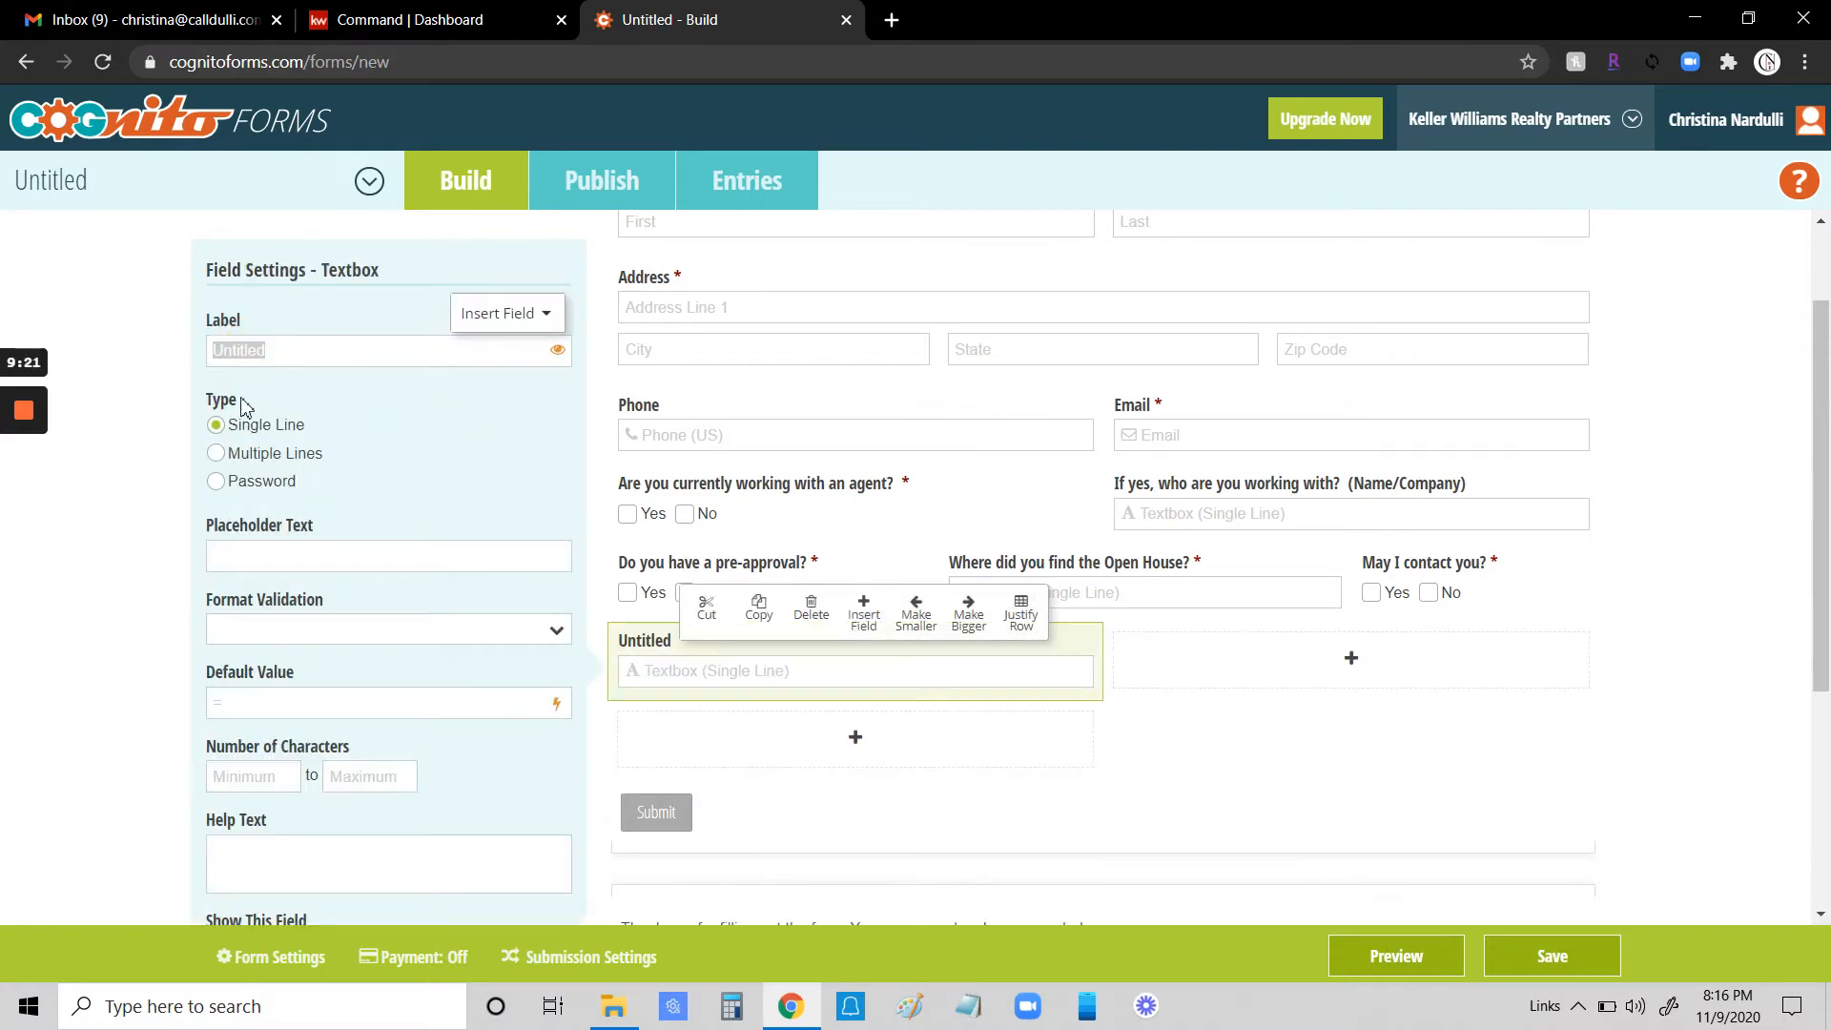
pyautogui.click(291, 349)
pyautogui.write('Comments')
pyautogui.hotkey('shift', 'End')
pyautogui.press('Delete')
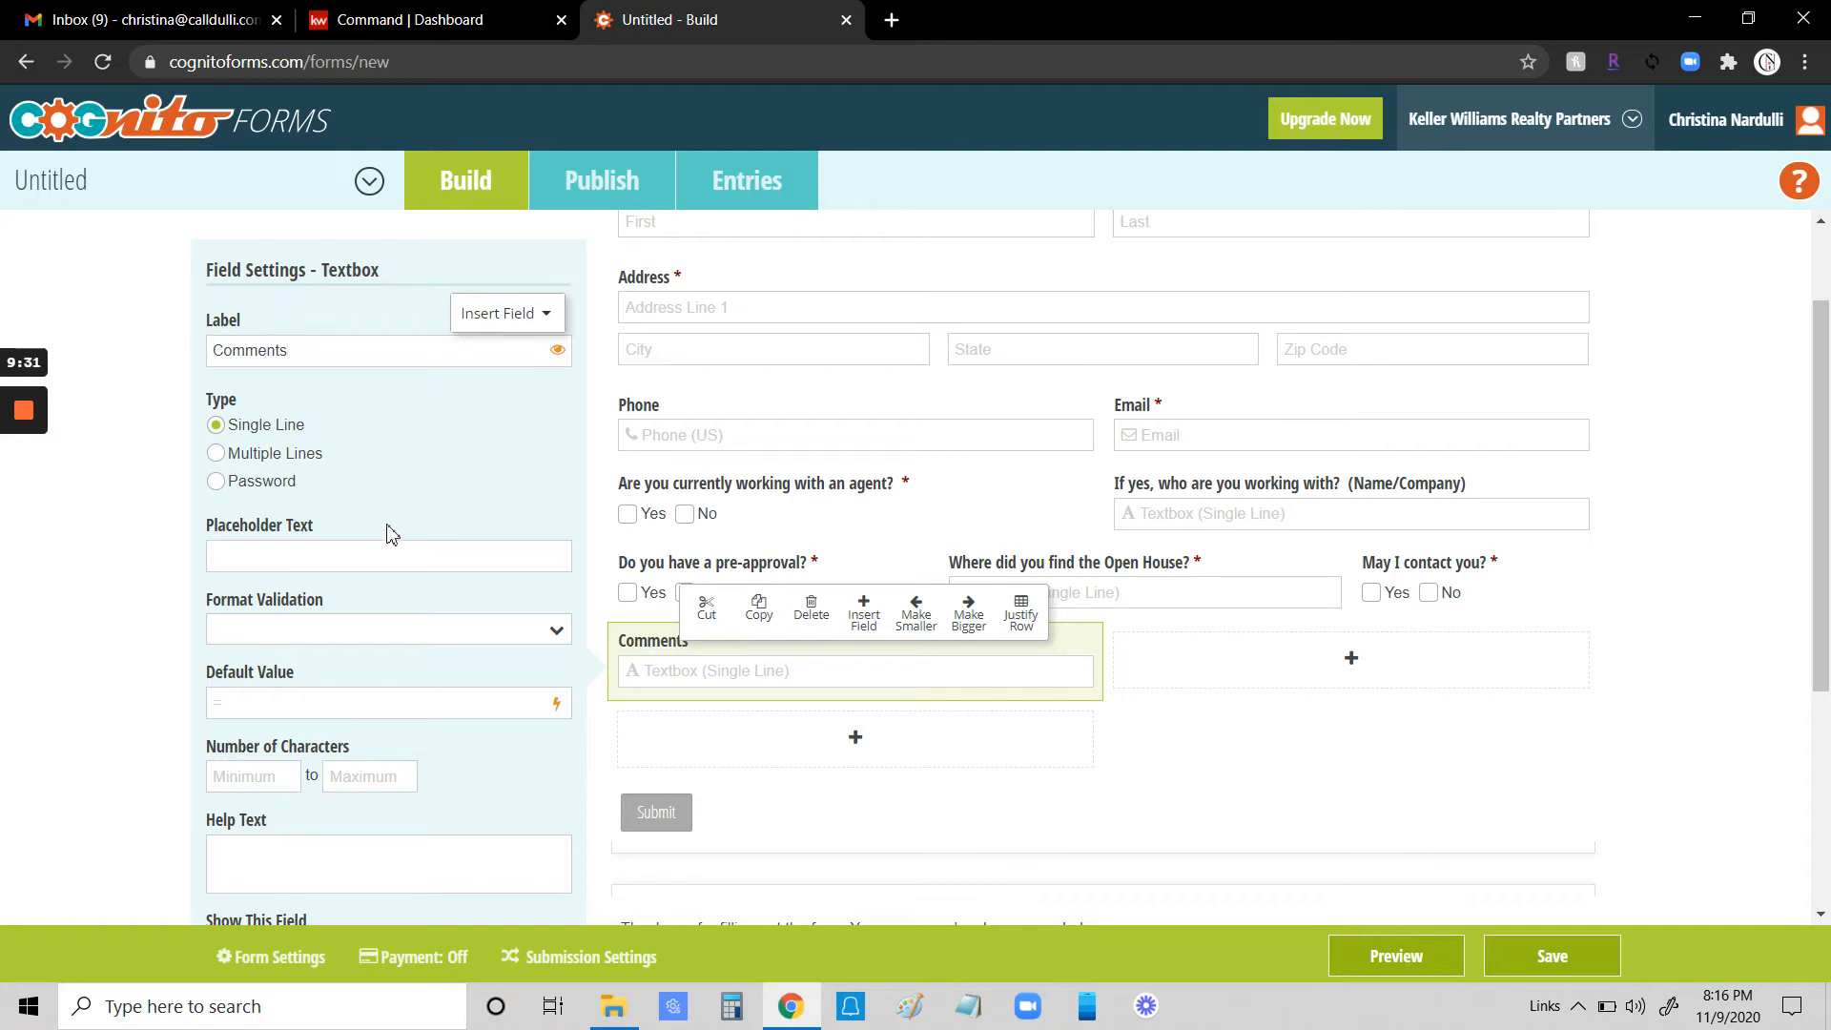
# - Widen the Comments field to span the full width of the form
pyautogui.moveTo(1106, 659); pyautogui.dragTo(1590, 661)
pyautogui.moveTo(1556, 679)
pyautogui.click(970, 620)
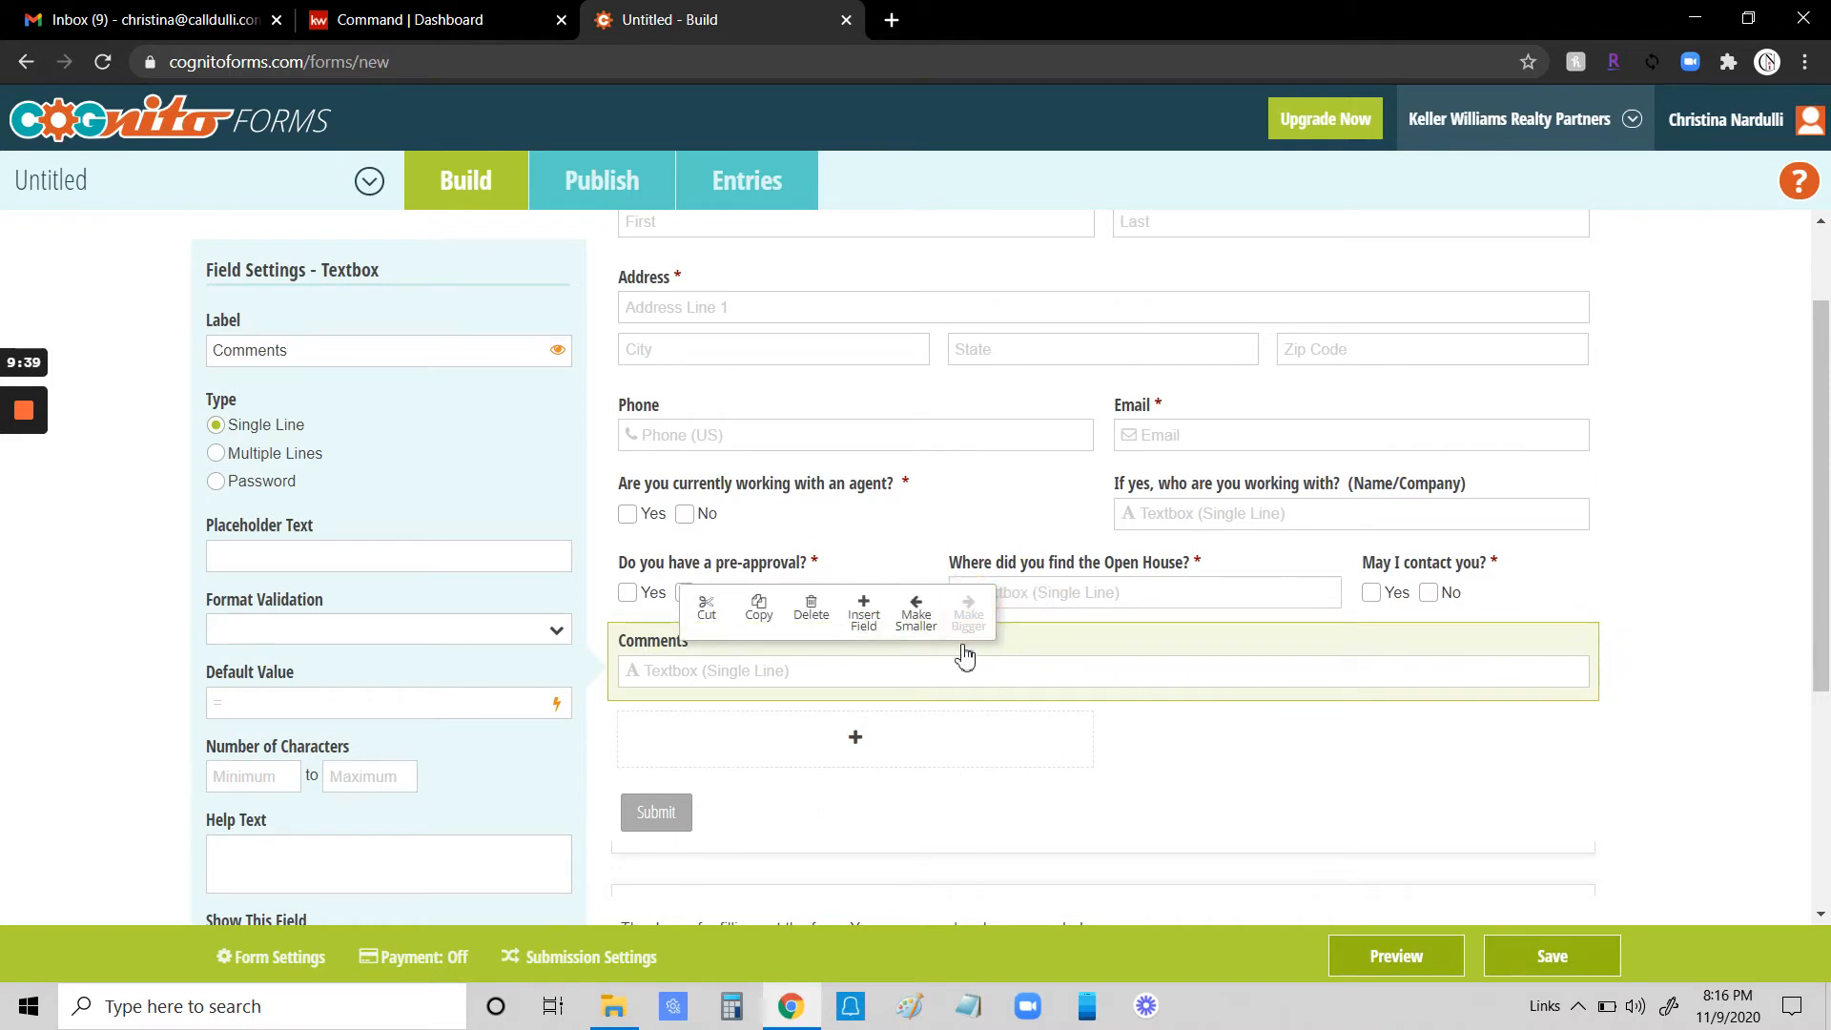
pyautogui.click(1149, 675)
pyautogui.click(1146, 694)
pyautogui.click(1147, 699)
# - Change the confirmation message to "Thank you for signing in. Enjoy the tour!"
pyautogui.scroll(-4, 409, 560)
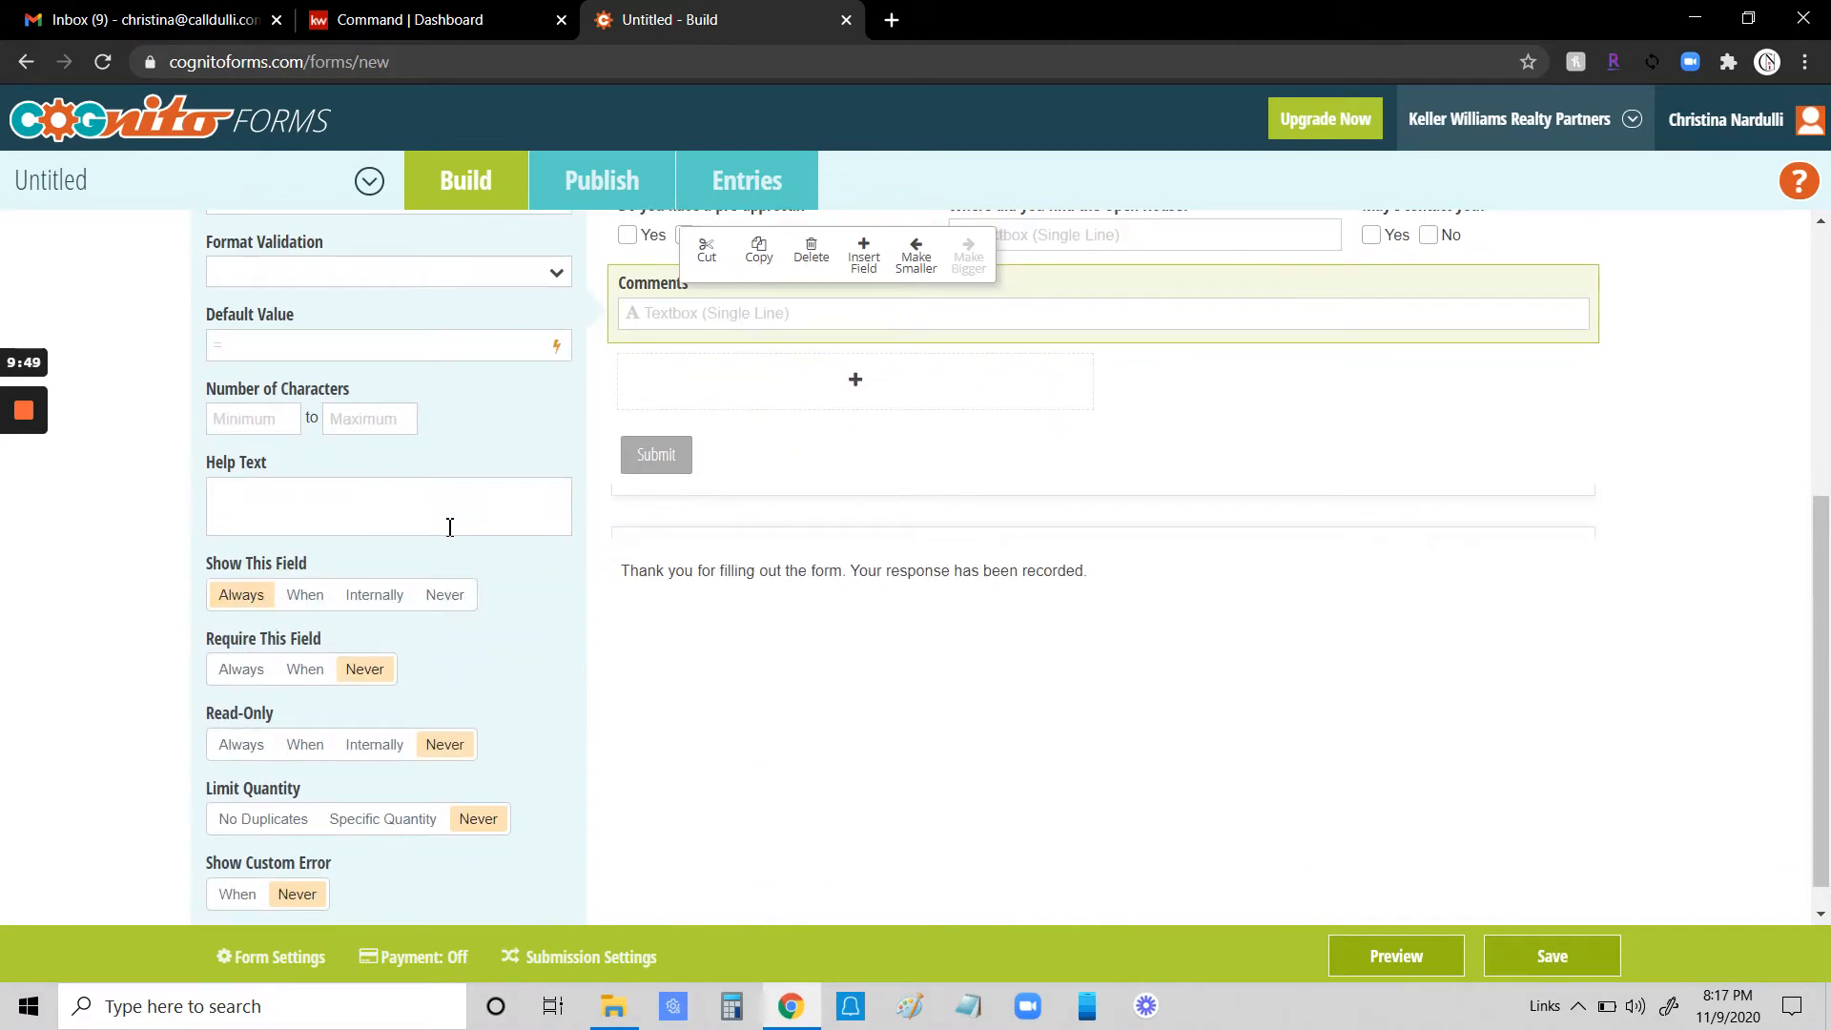
pyautogui.scroll(4, 444, 591)
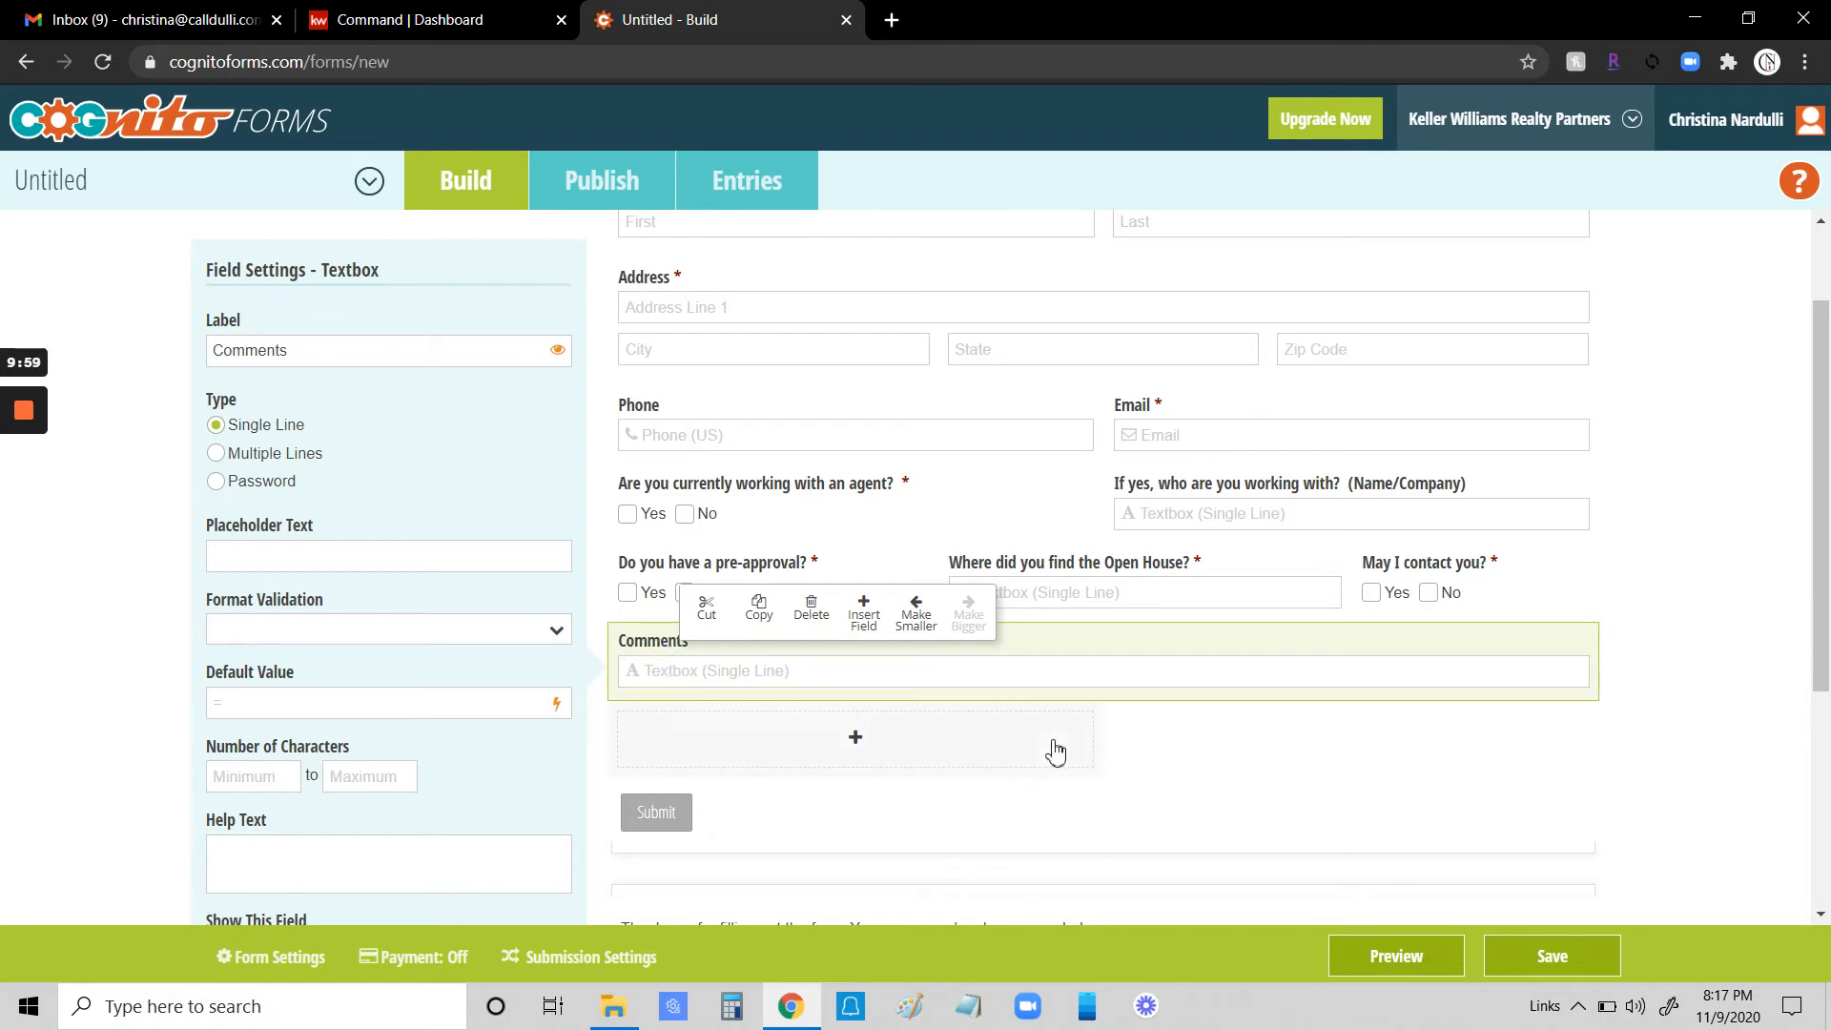
pyautogui.scroll(-3, 953, 739)
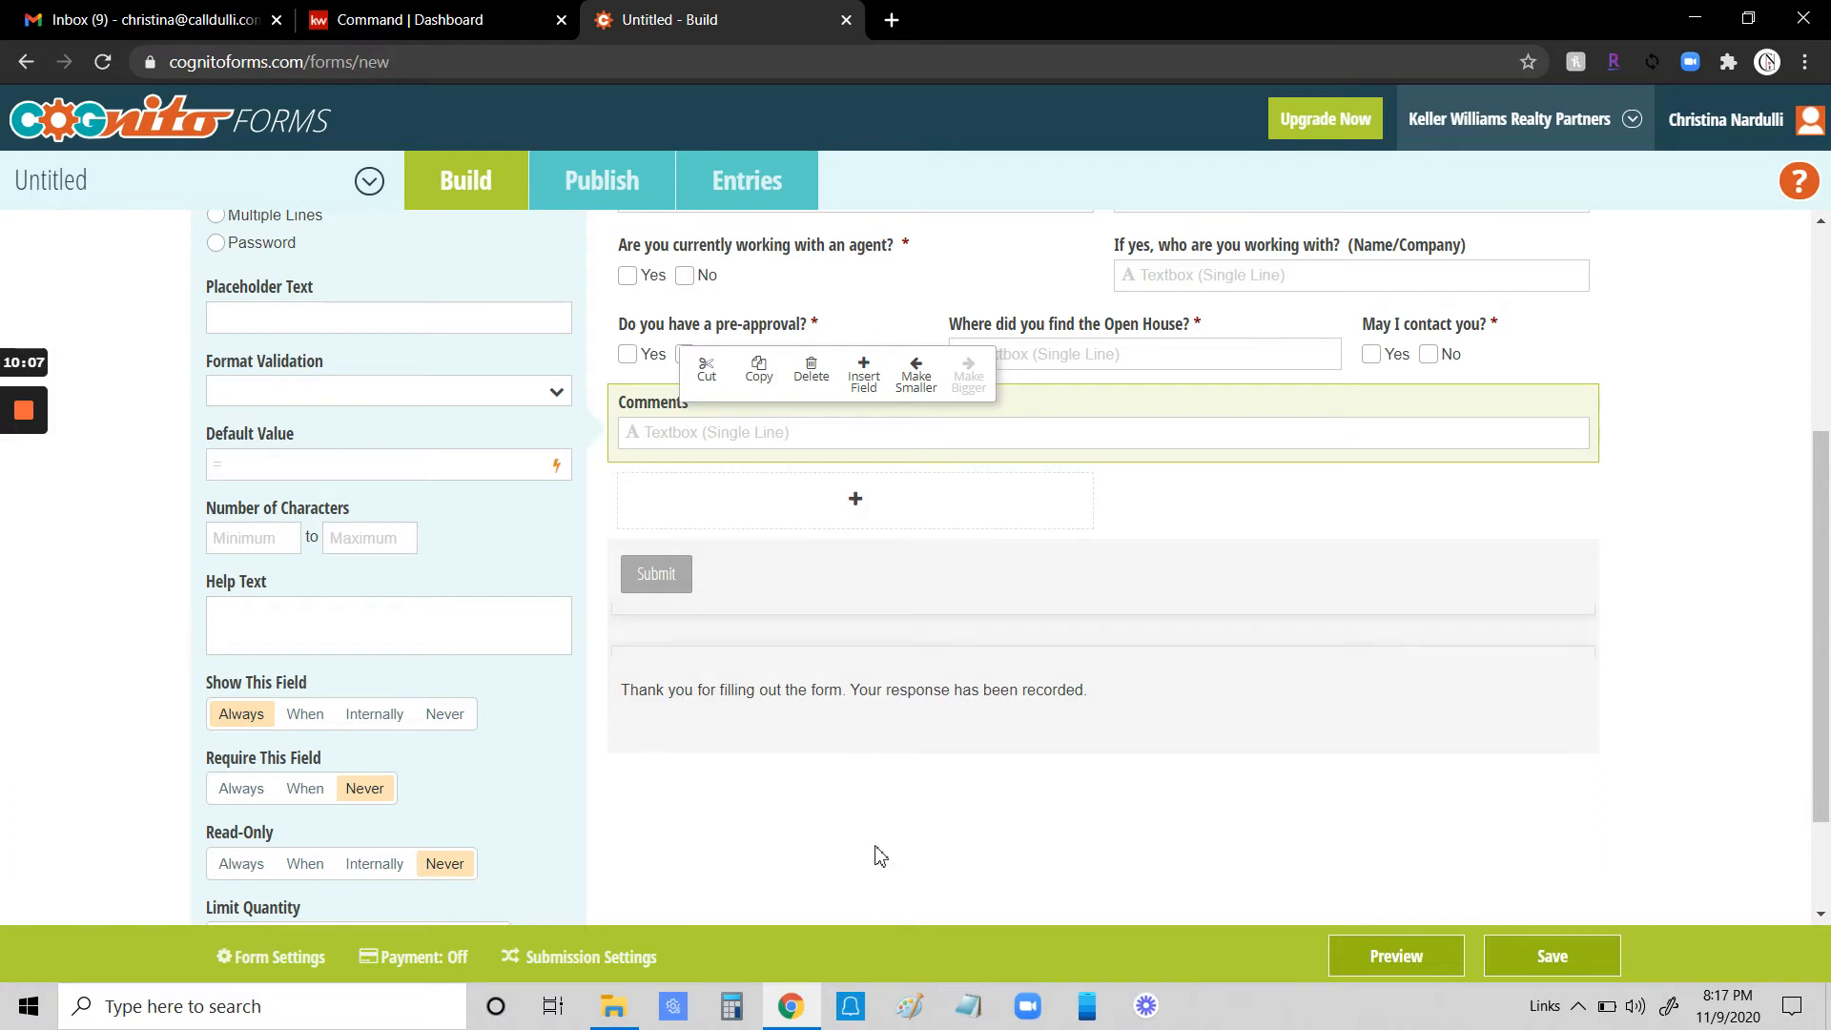
pyautogui.click(920, 694)
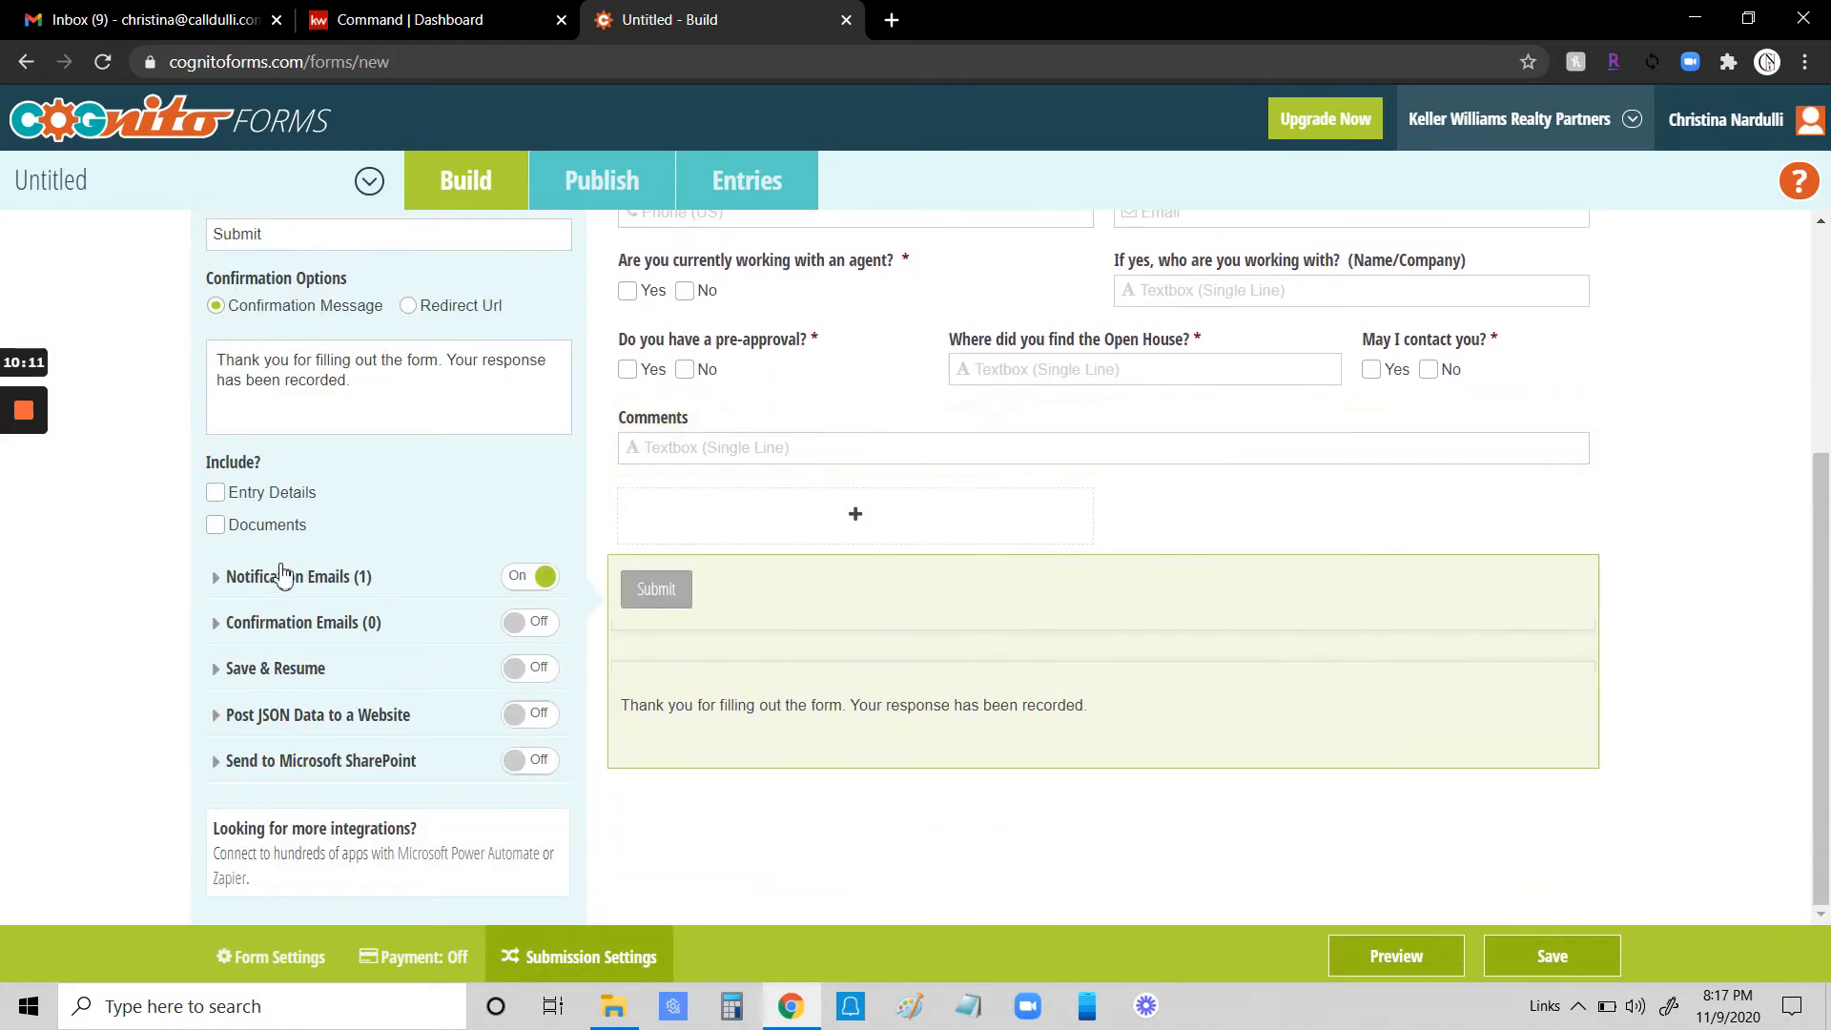
pyautogui.moveTo(222, 362); pyautogui.dragTo(367, 375)
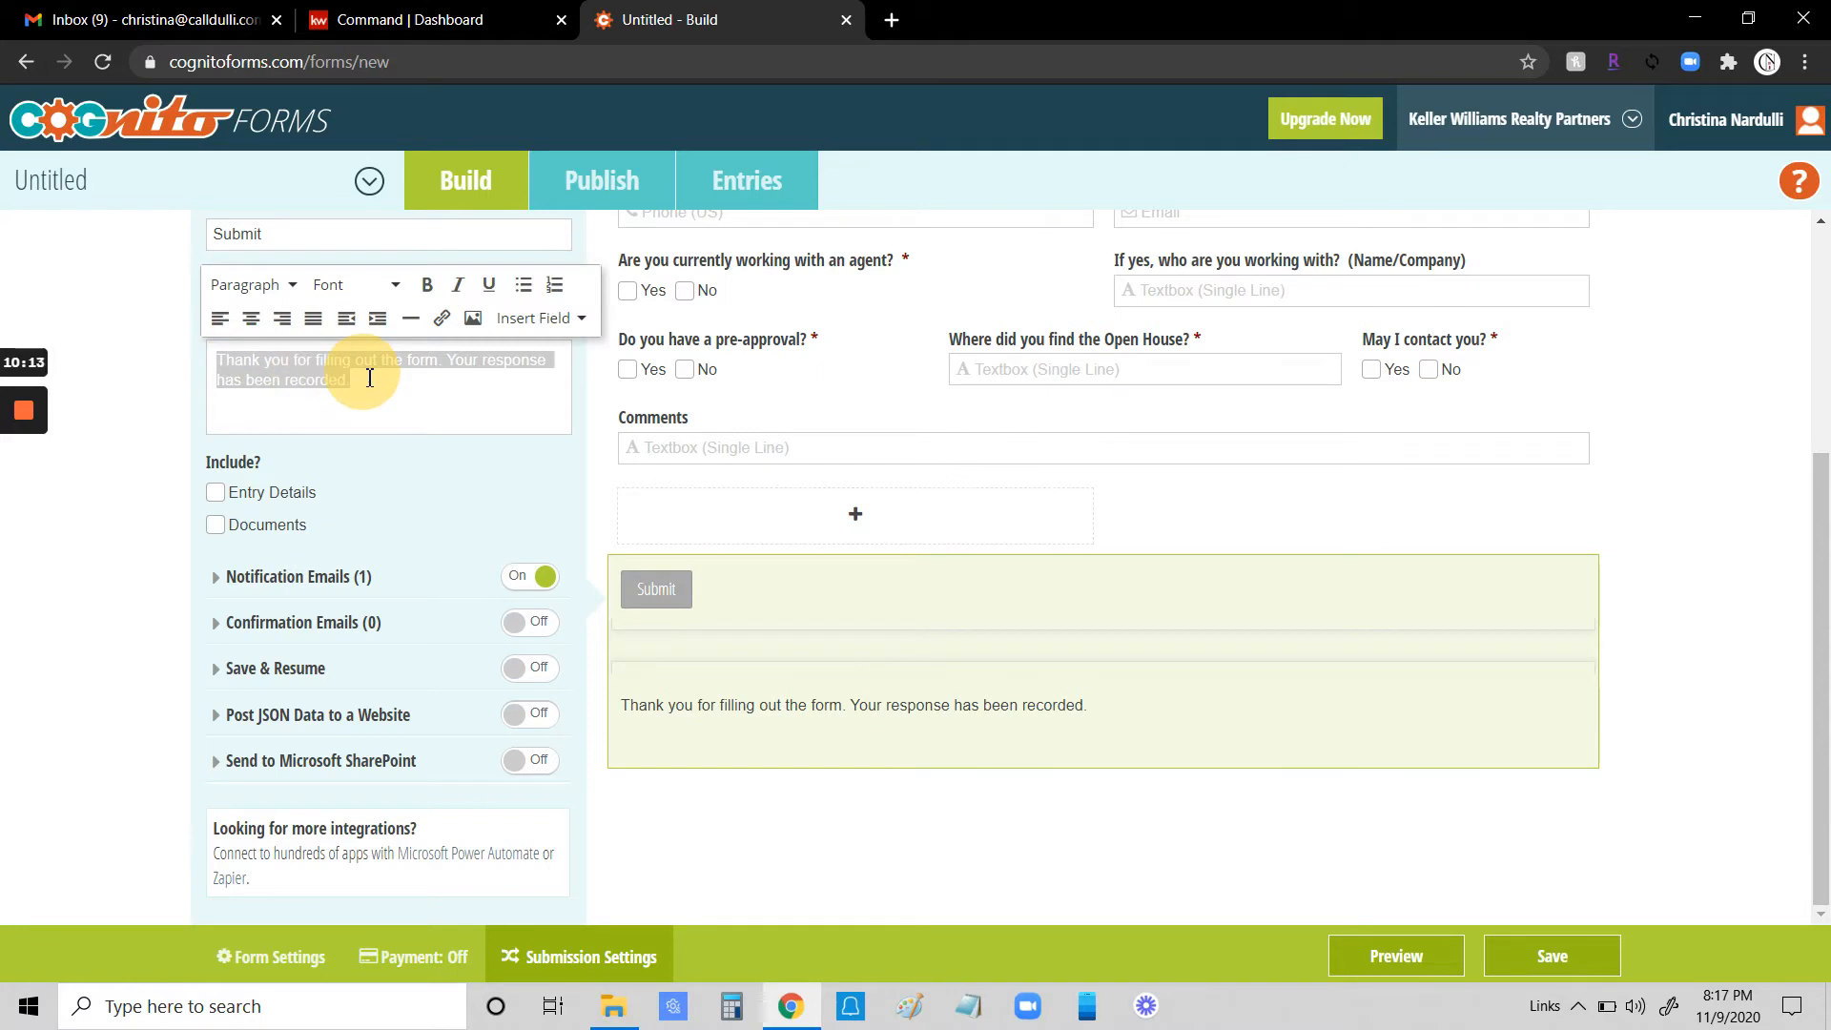
pyautogui.click(433, 423)
pyautogui.moveTo(311, 363); pyautogui.dragTo(455, 406)
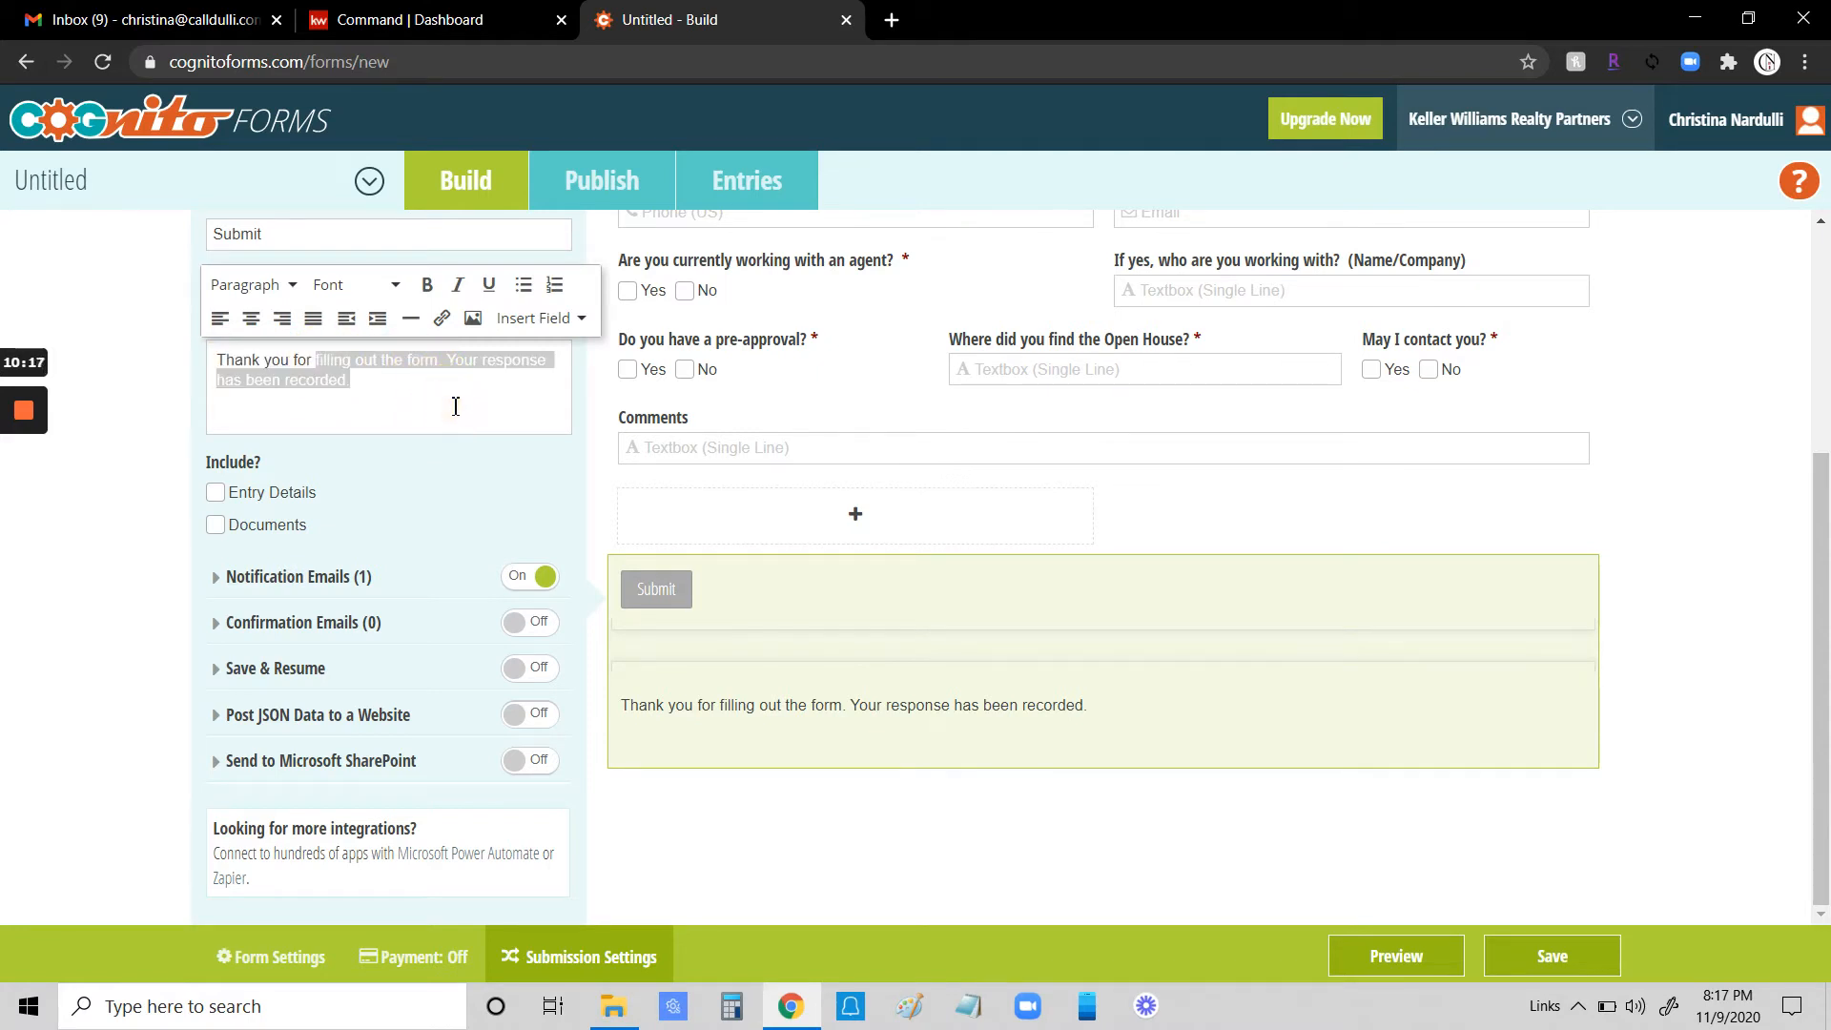
pyautogui.write('siging')
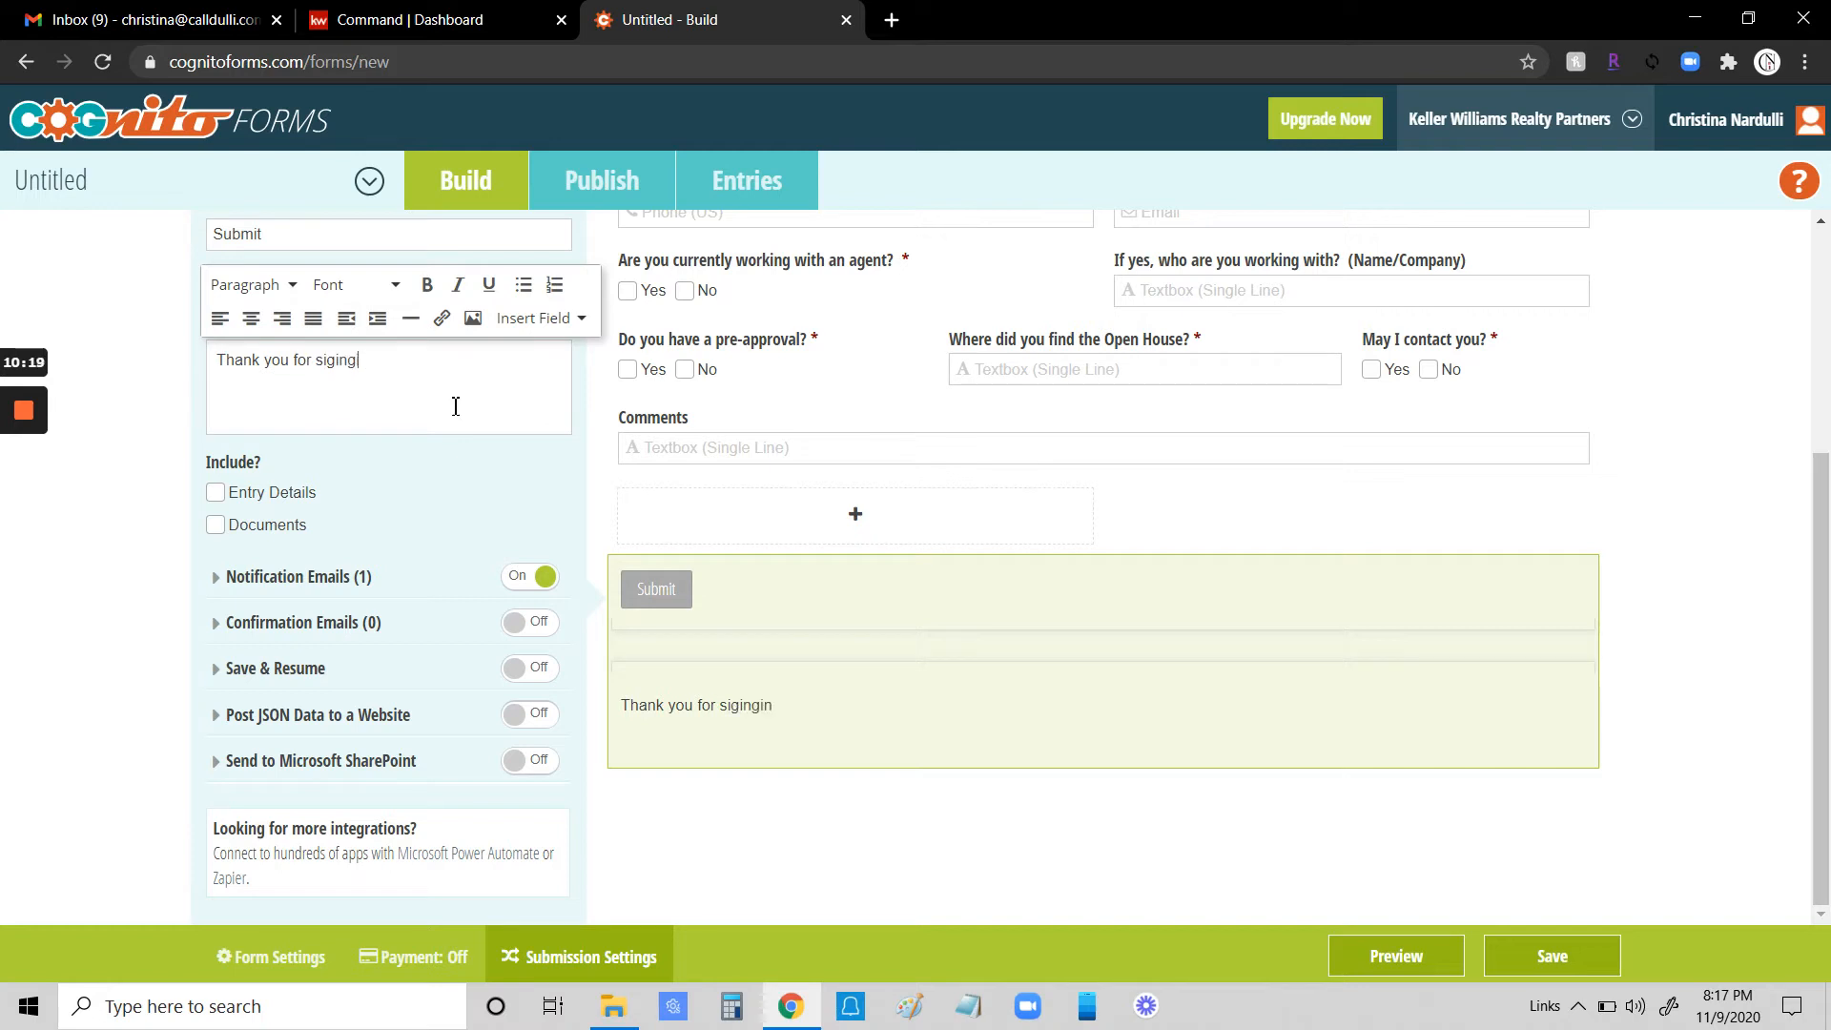
pyautogui.write('ing in. Enjoy the tour of')
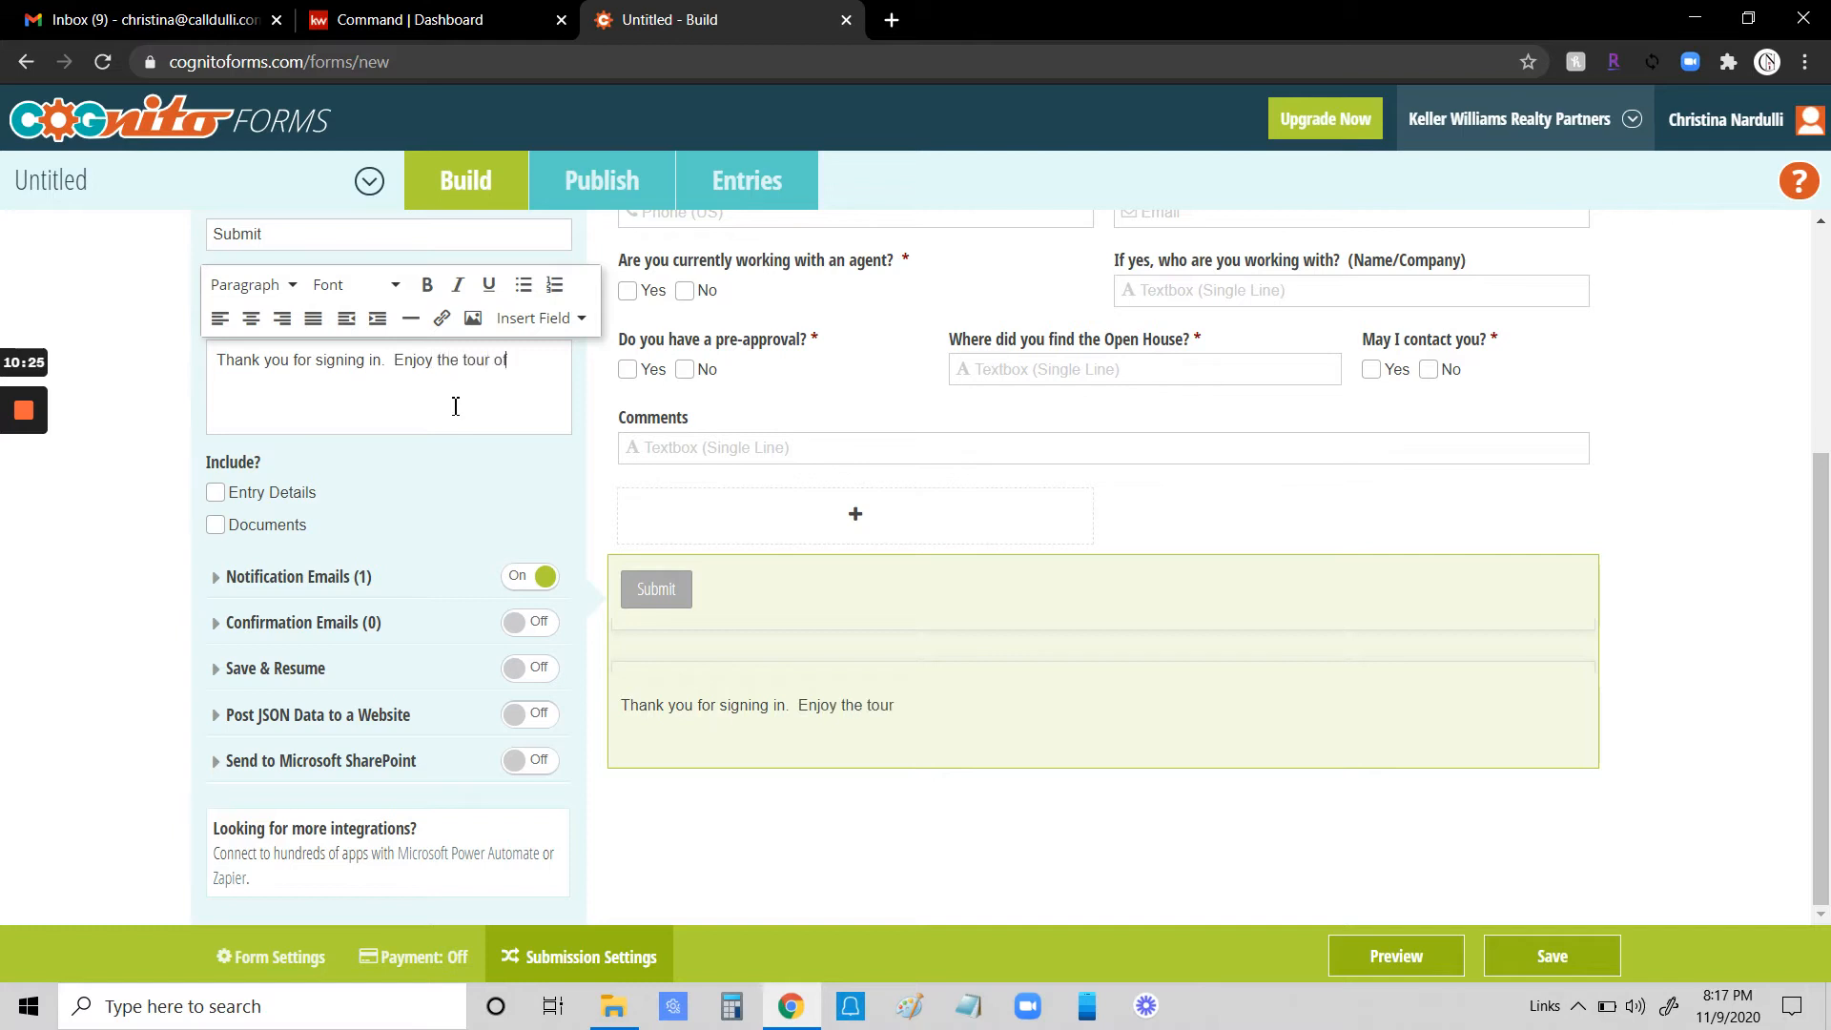
pyautogui.write(' this beautiful home')
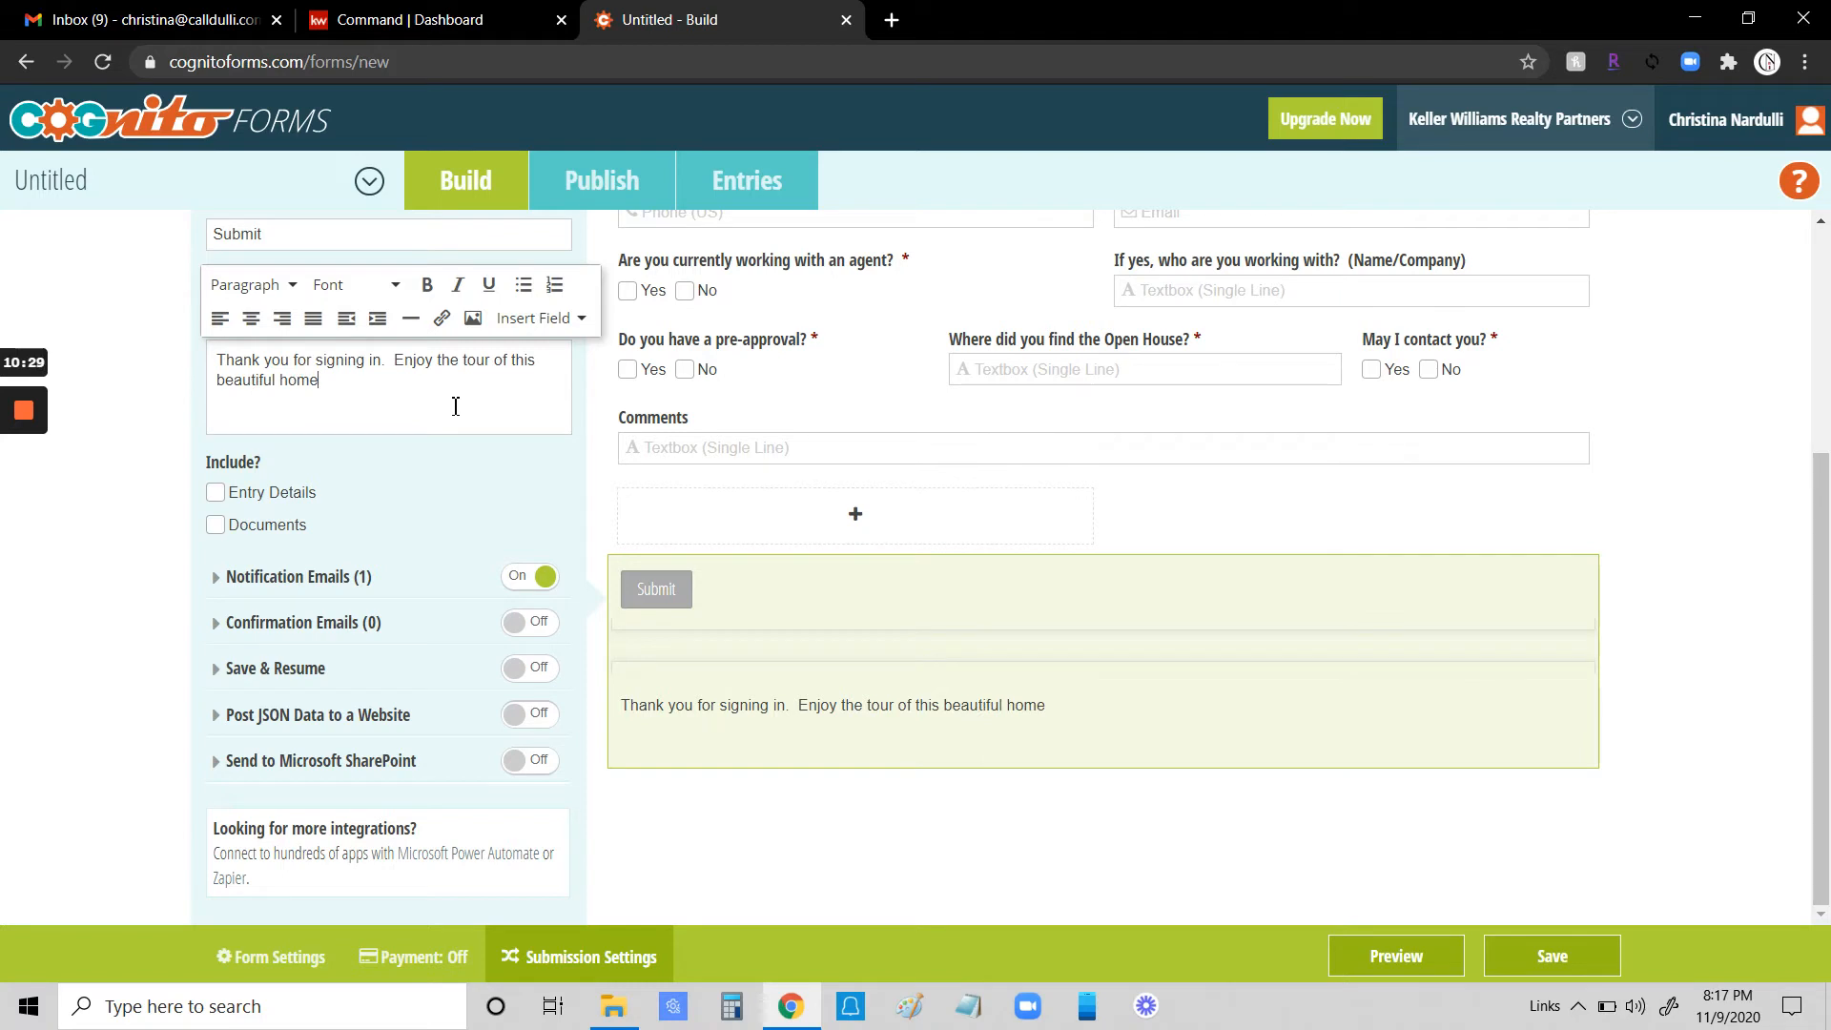
pyautogui.press('BackSpace')
pyautogui.press('BackSpace')
pyautogui.press('BackSpace')
pyautogui.press('BackSpace')
pyautogui.press('BackSpace')
pyautogui.press('BackSpace')
pyautogui.press('BackSpace')
pyautogui.press('BackSpace')
pyautogui.press('BackSpace')
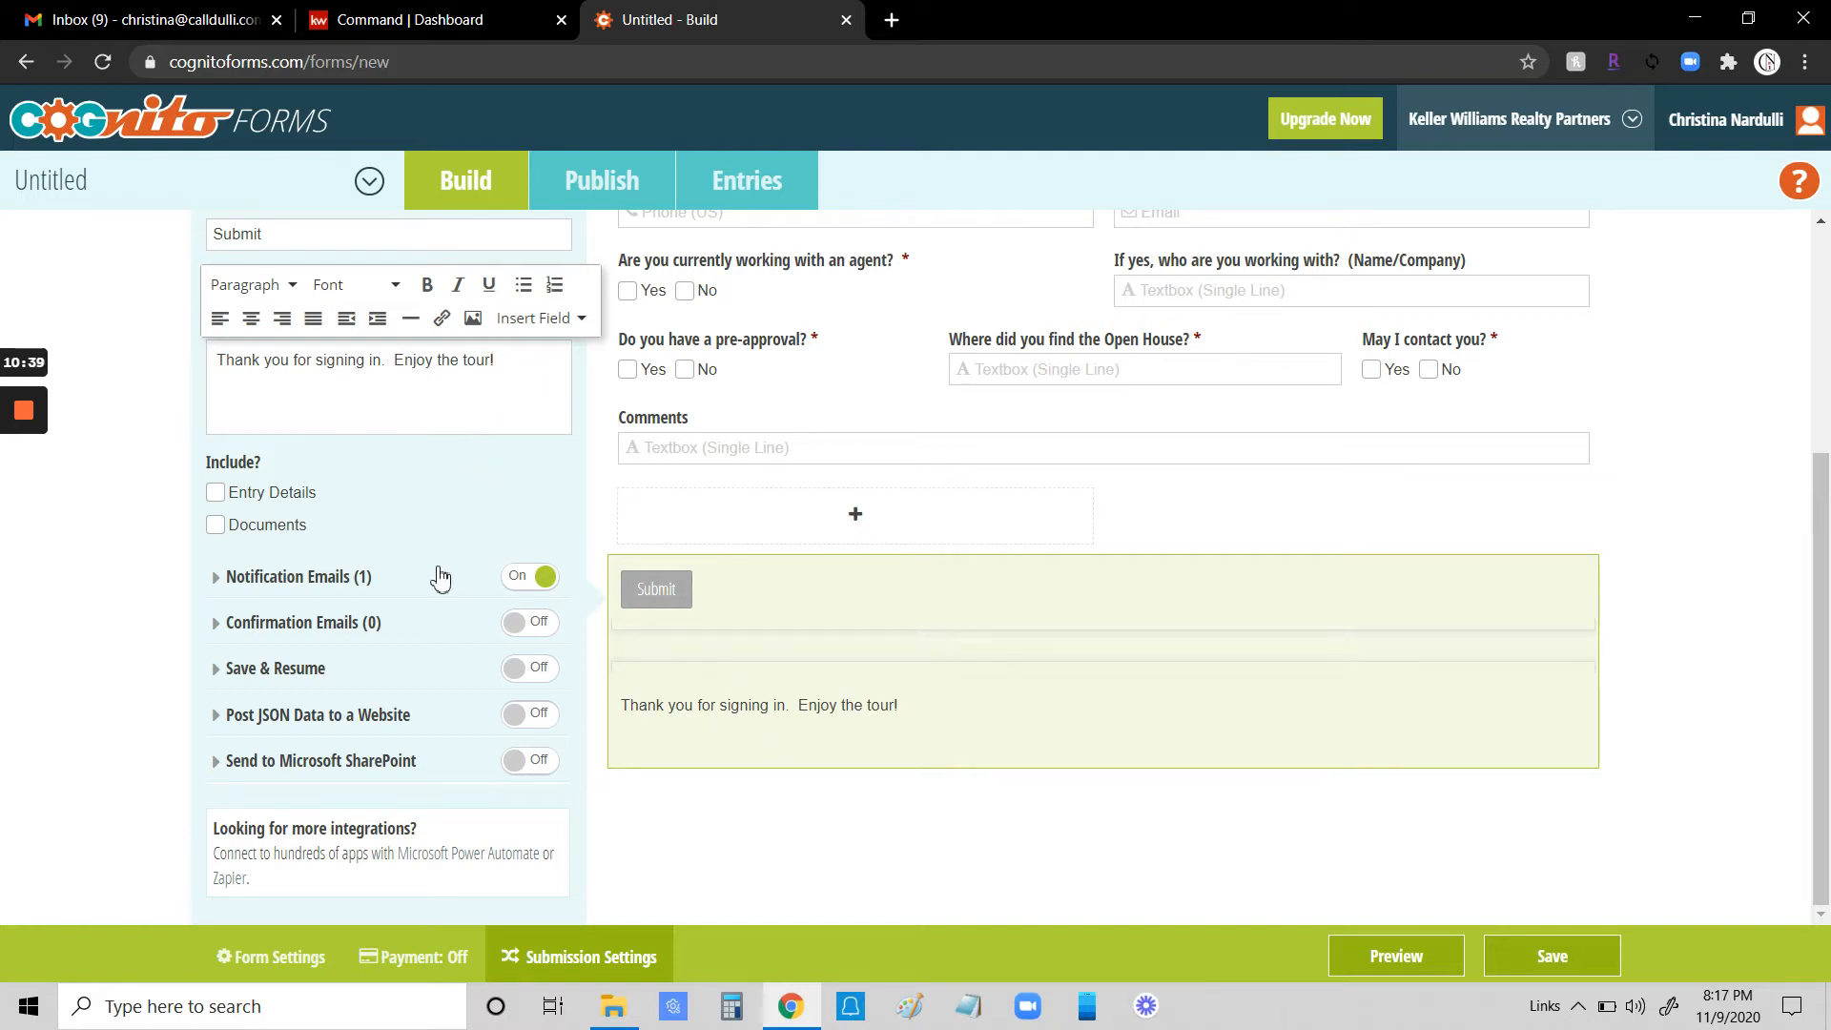
pyautogui.click(1033, 825)
# - Preview the finished form and close the preview
pyautogui.scroll(4, 1125, 797)
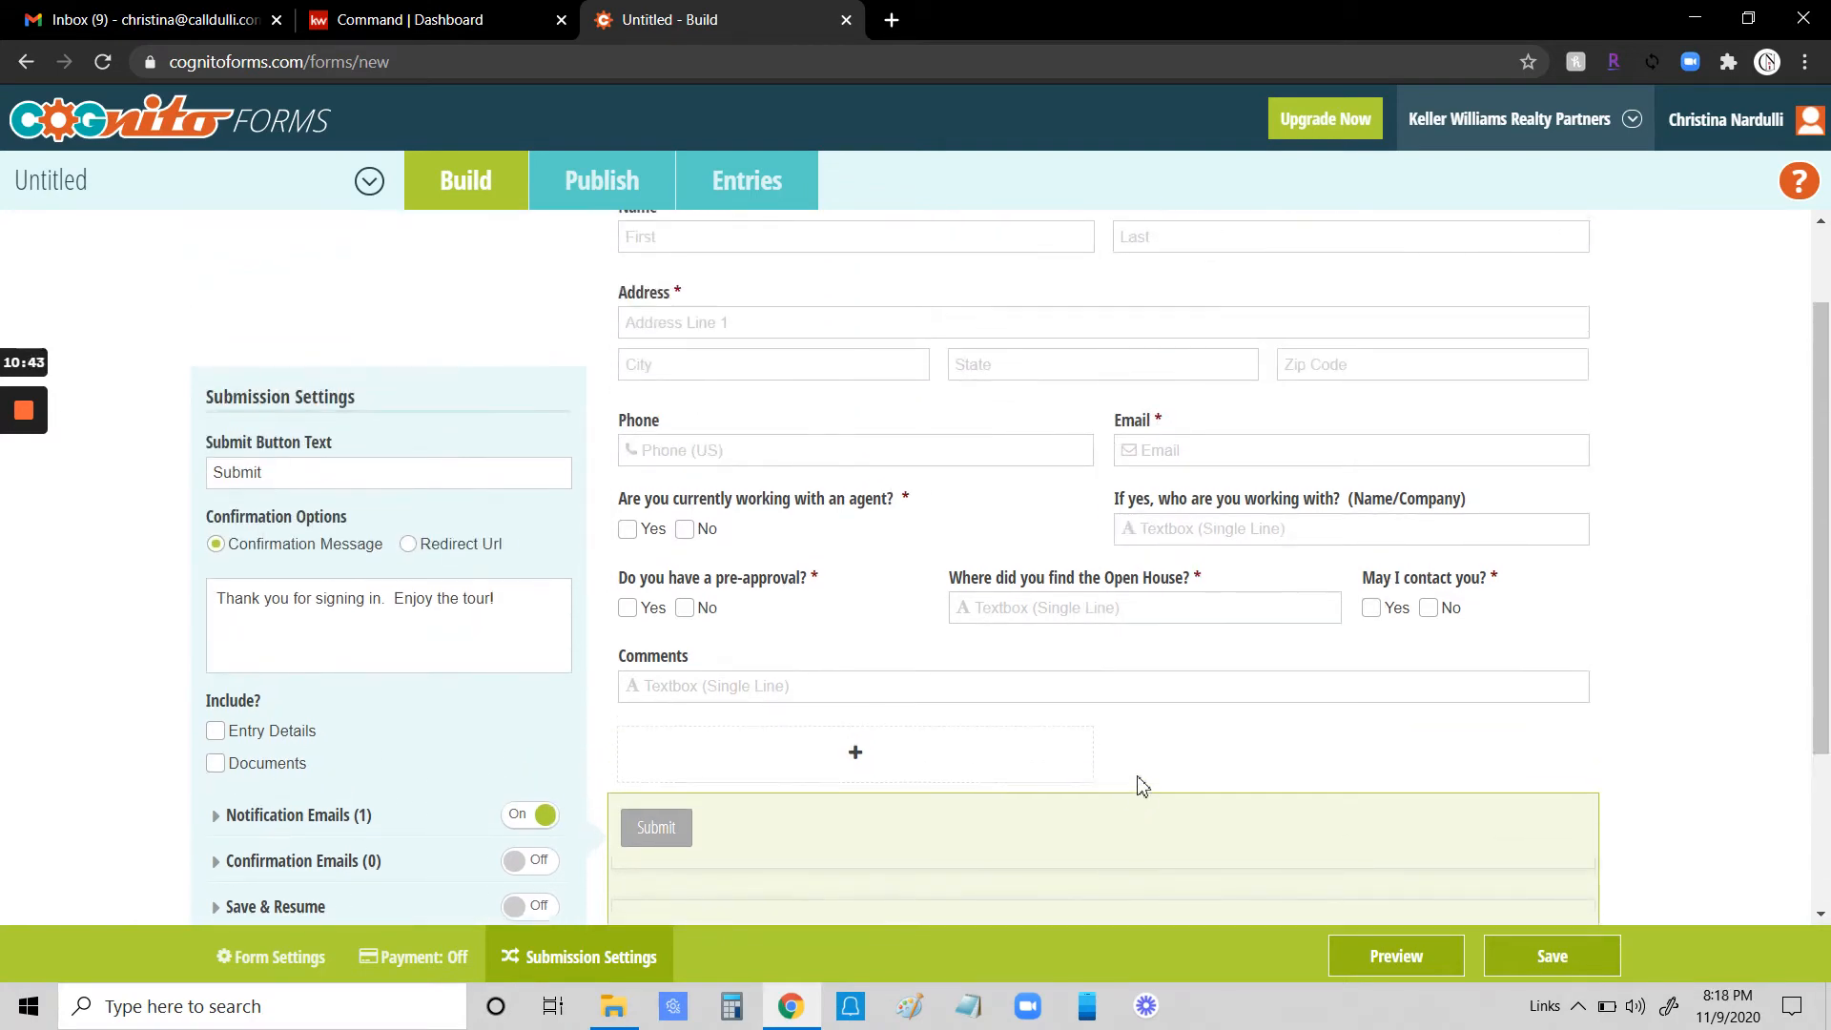
pyautogui.scroll(-3, 1149, 754)
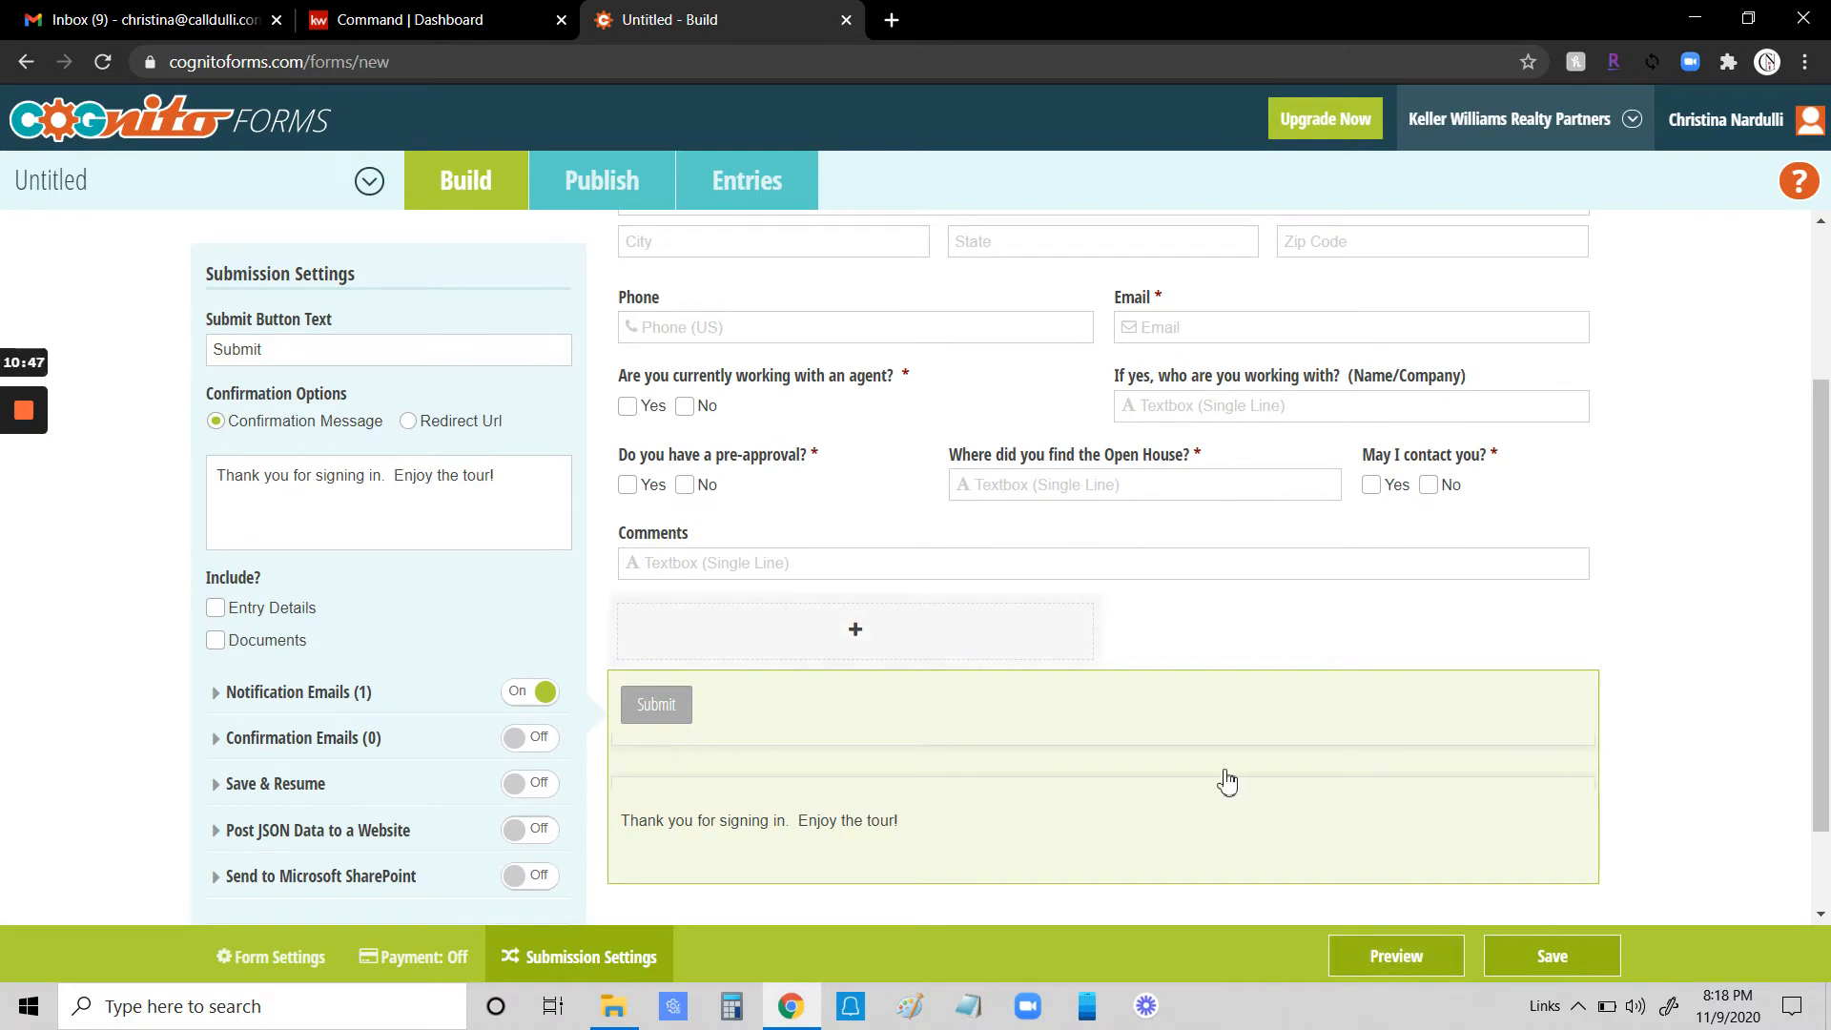
pyautogui.click(1387, 957)
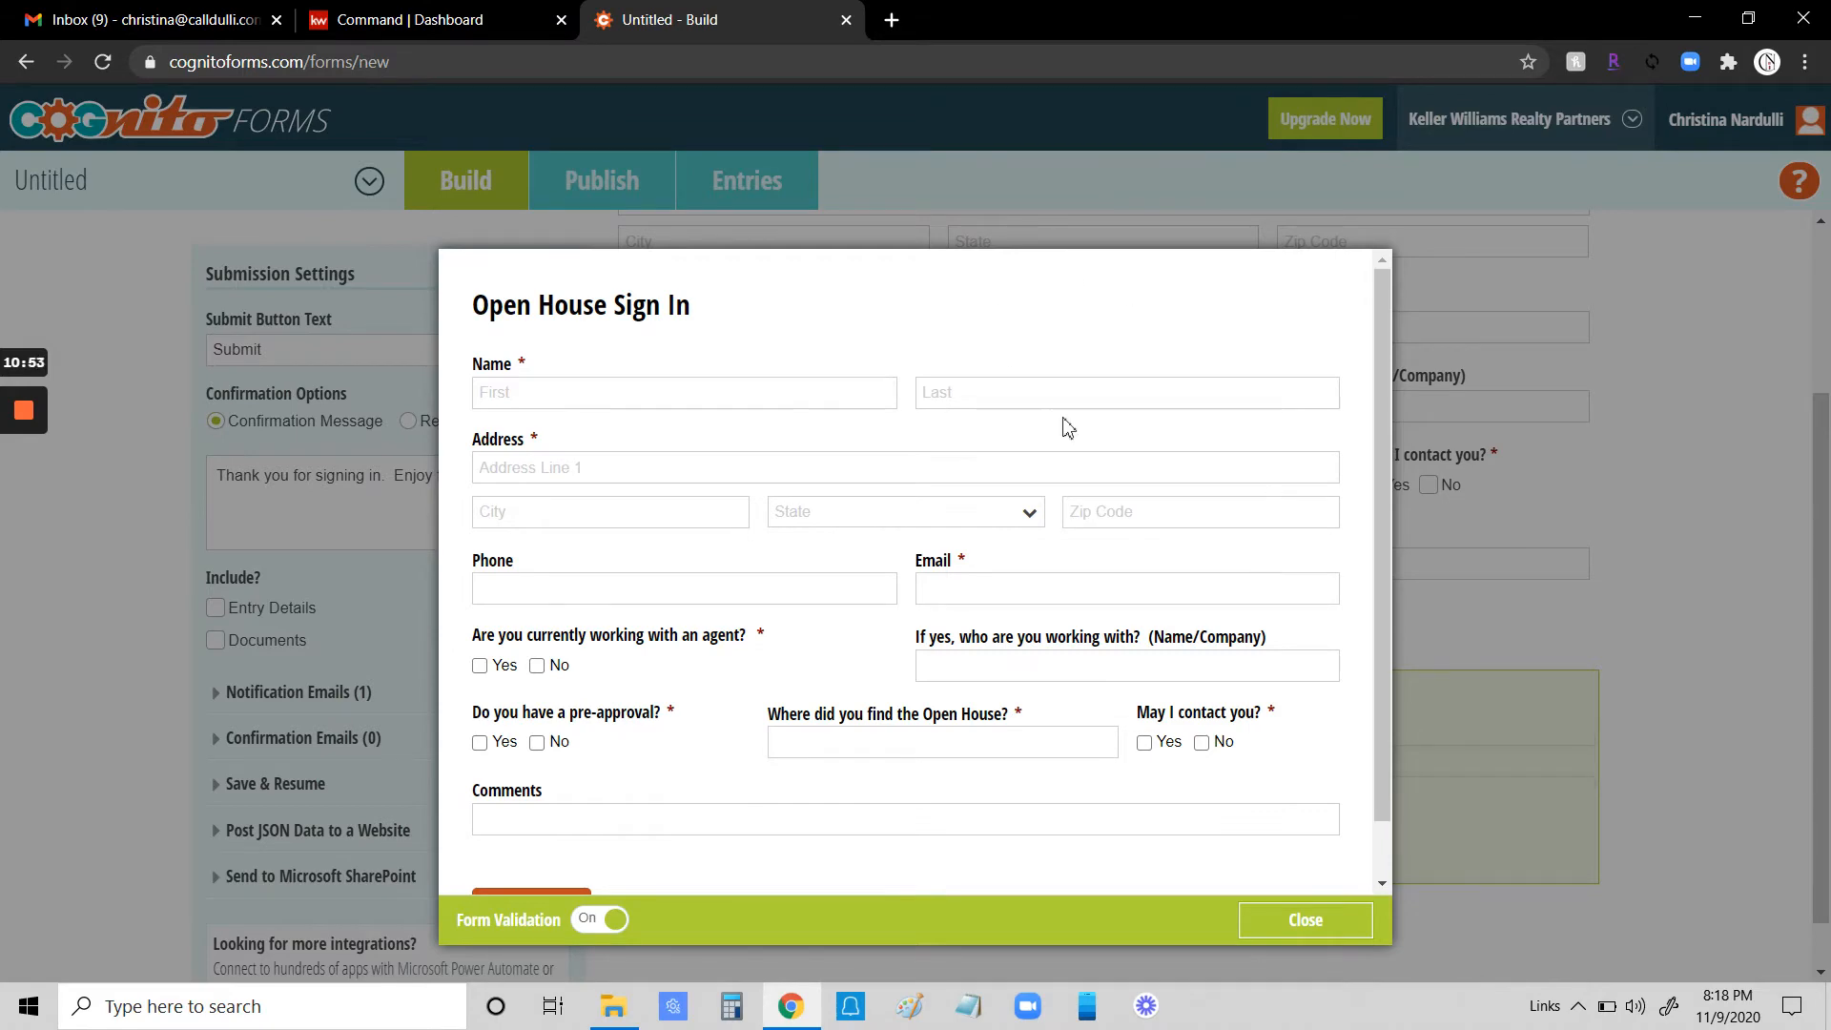
pyautogui.scroll(-1, 980, 667)
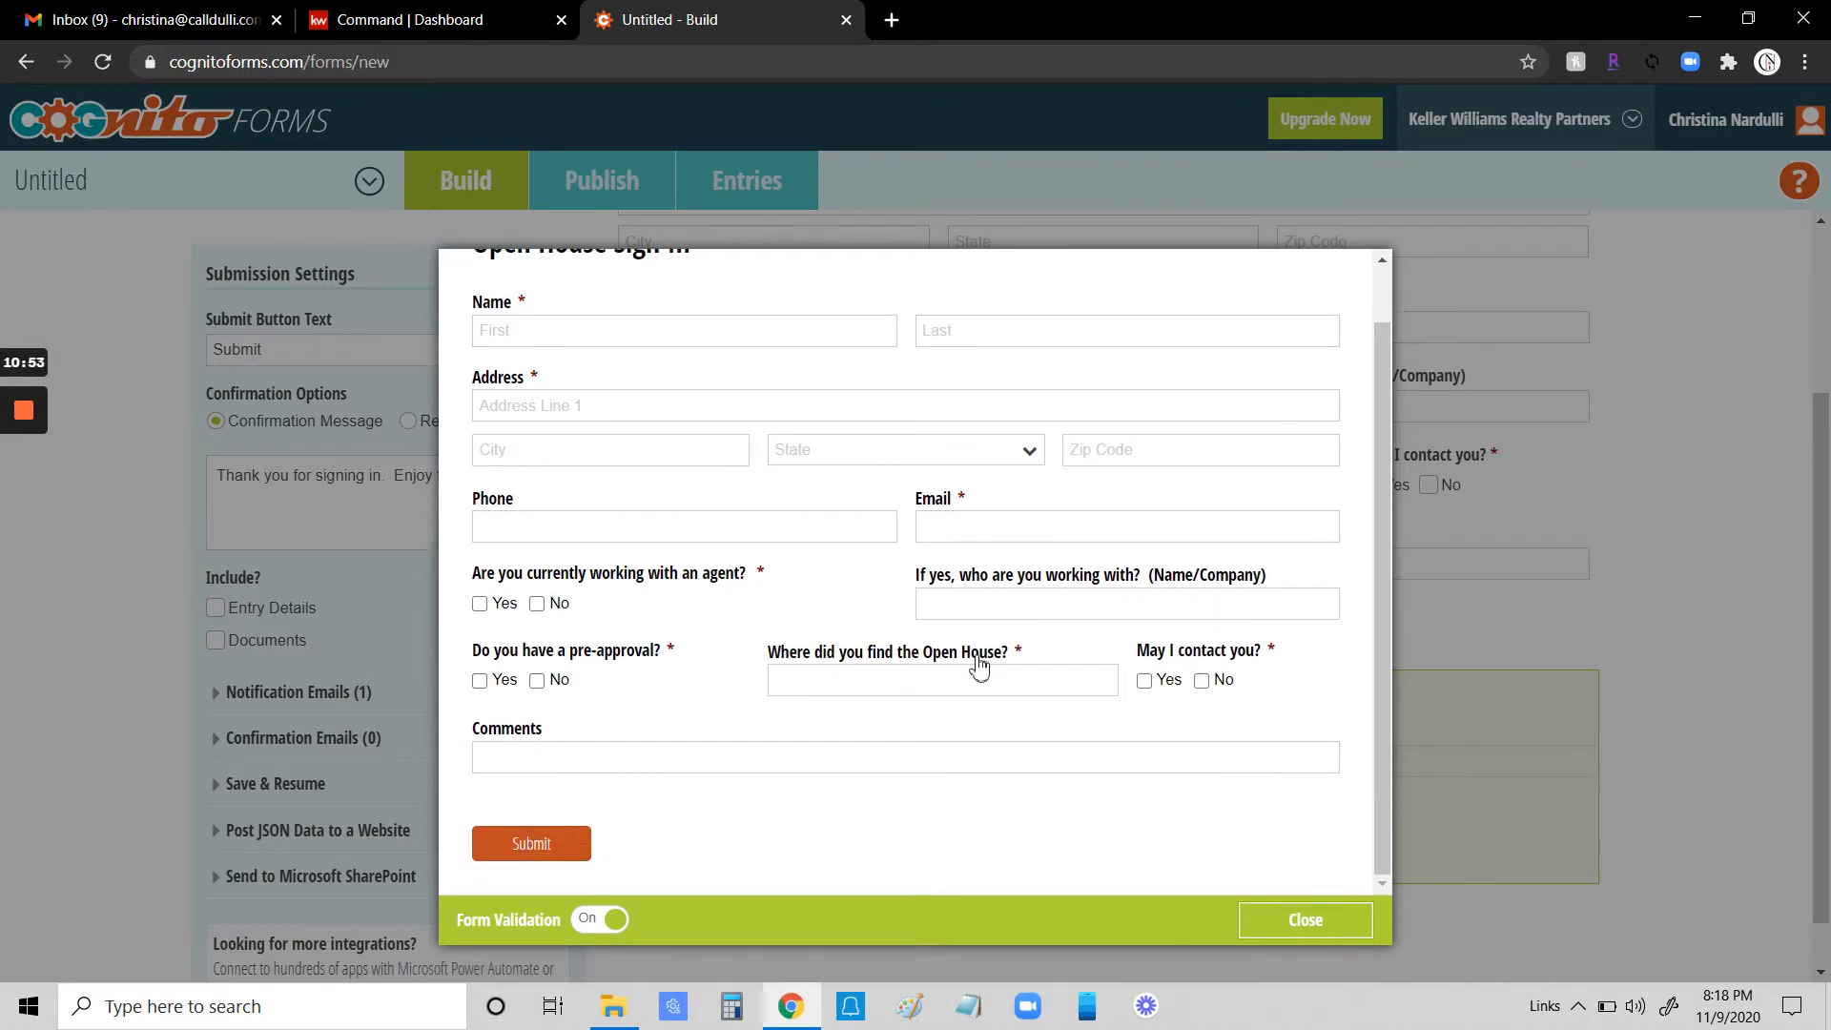
pyautogui.click(1303, 919)
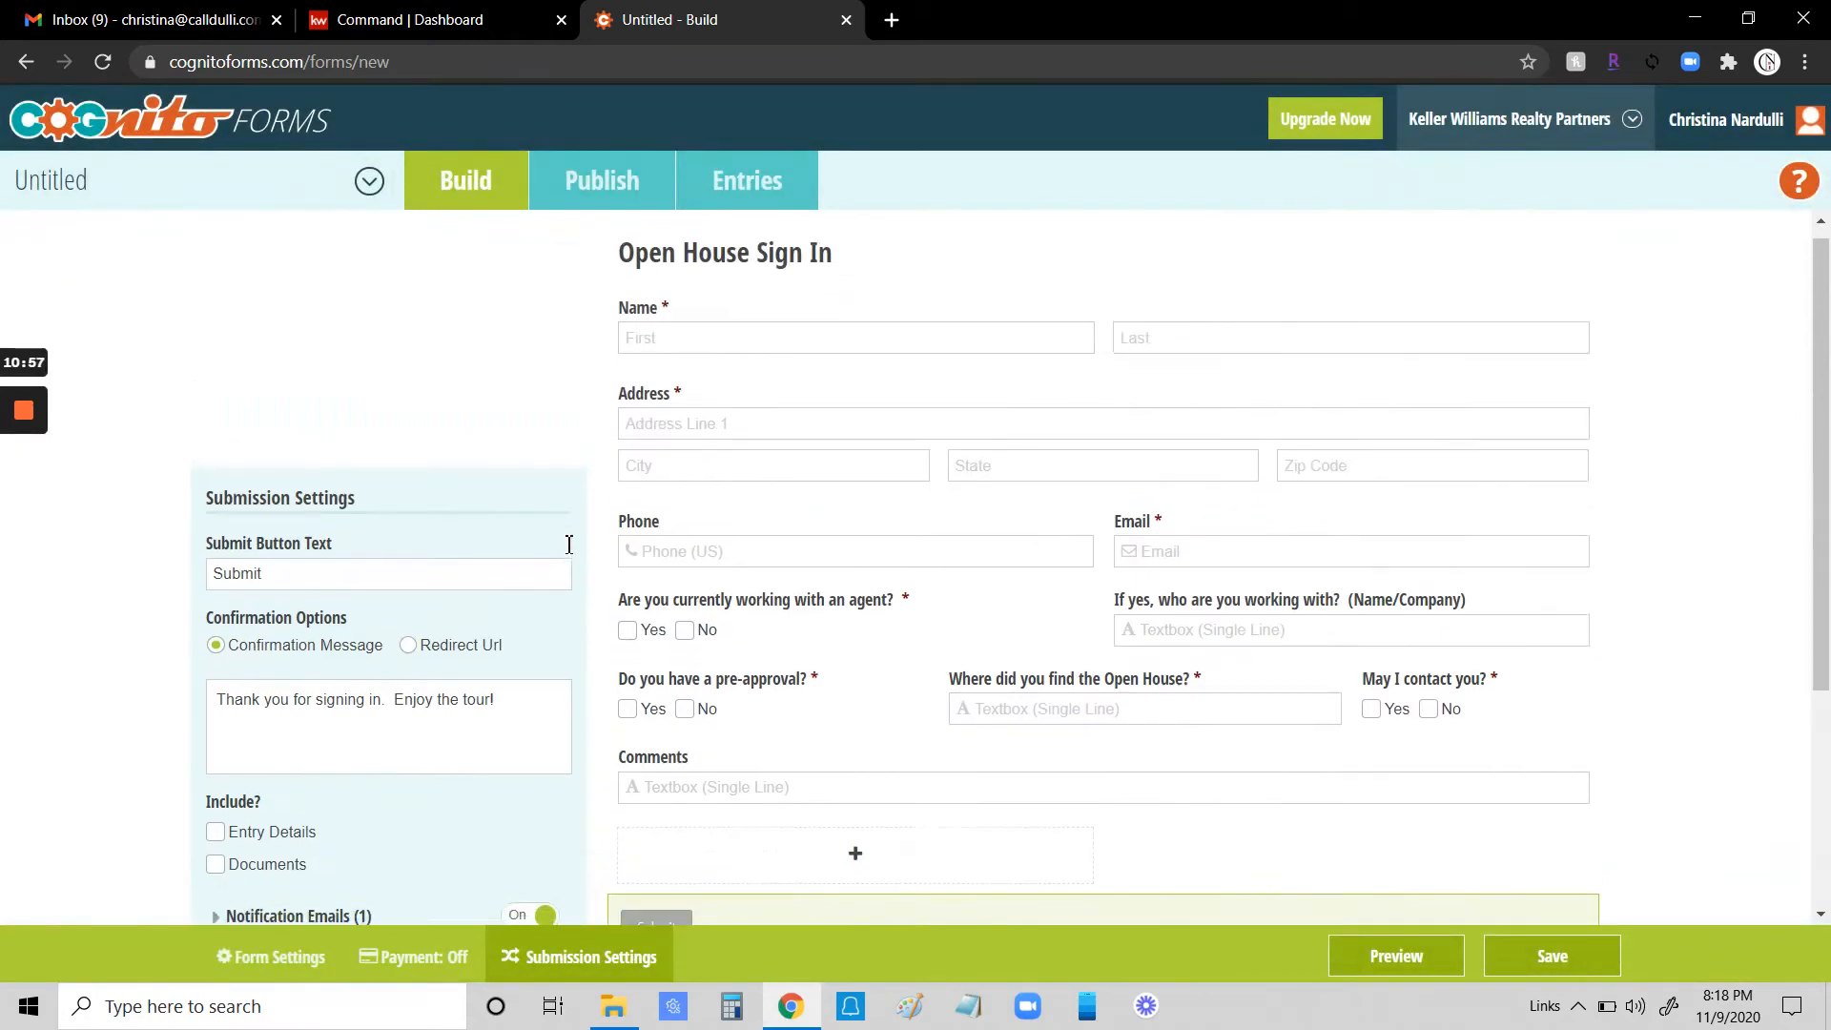
# - Save the form and open its Publish page
pyautogui.scroll(3, 960, 559)
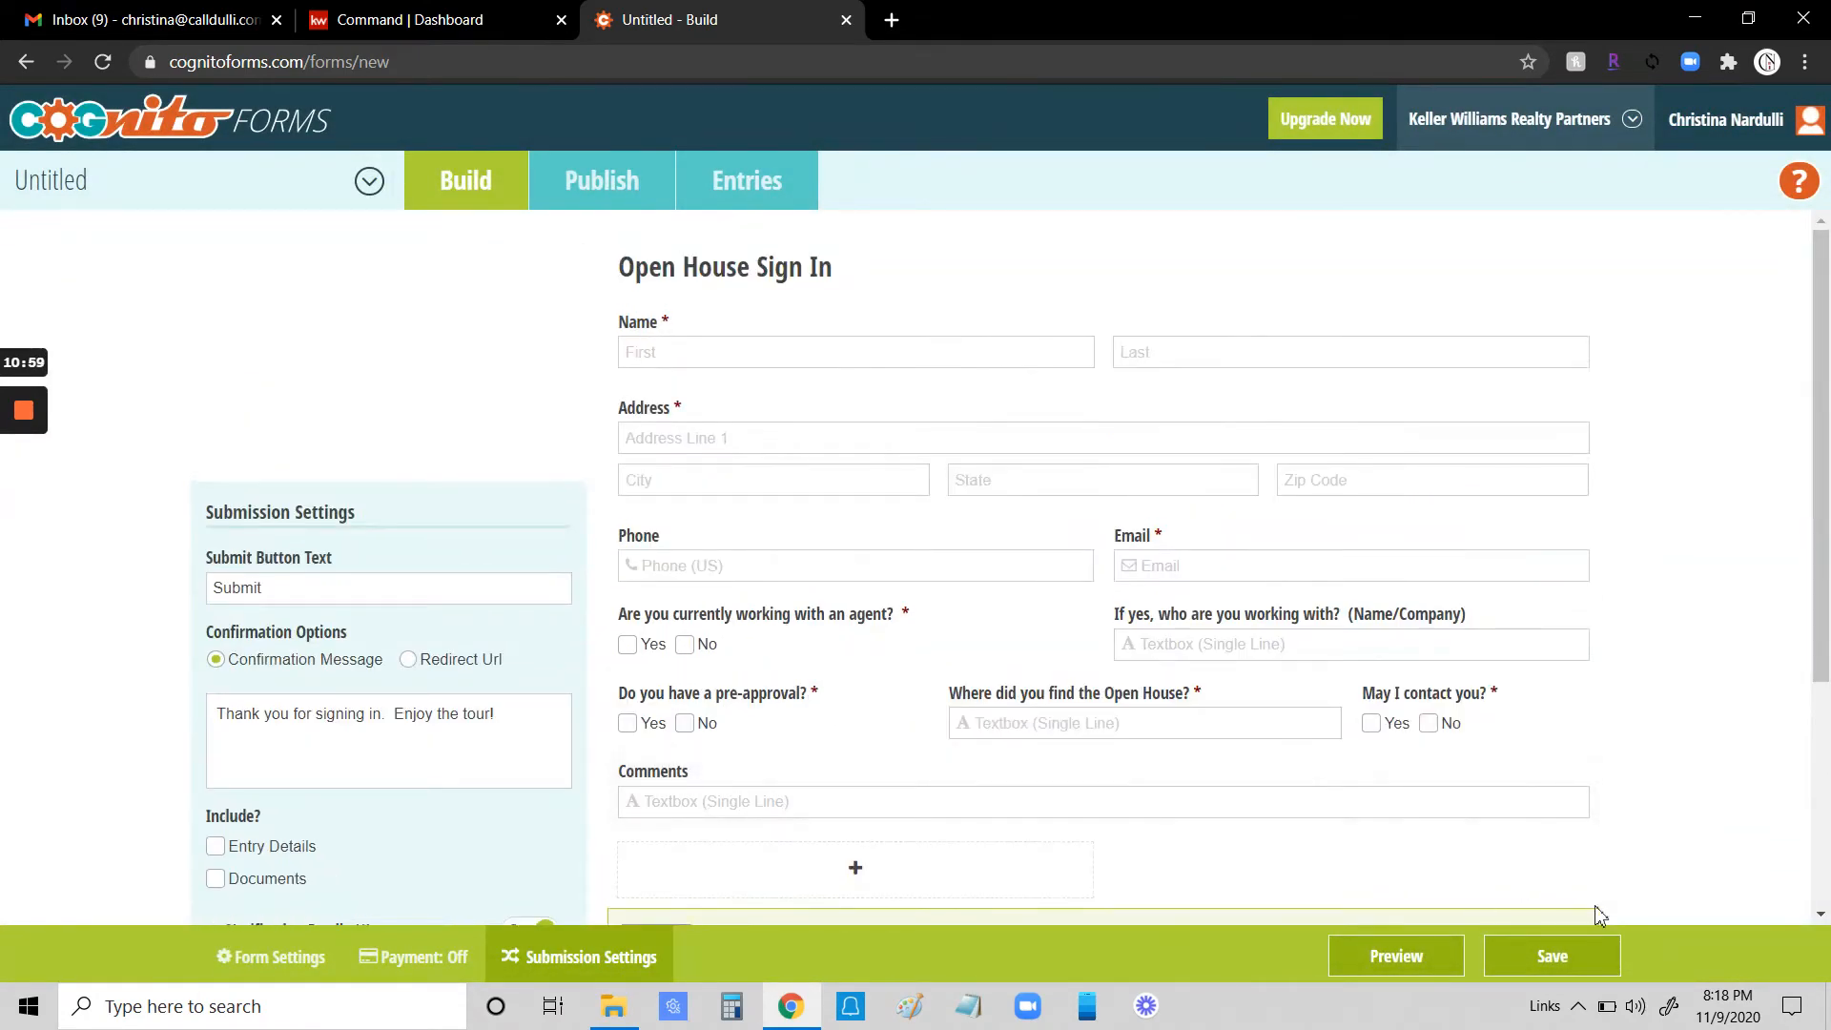
pyautogui.click(1551, 956)
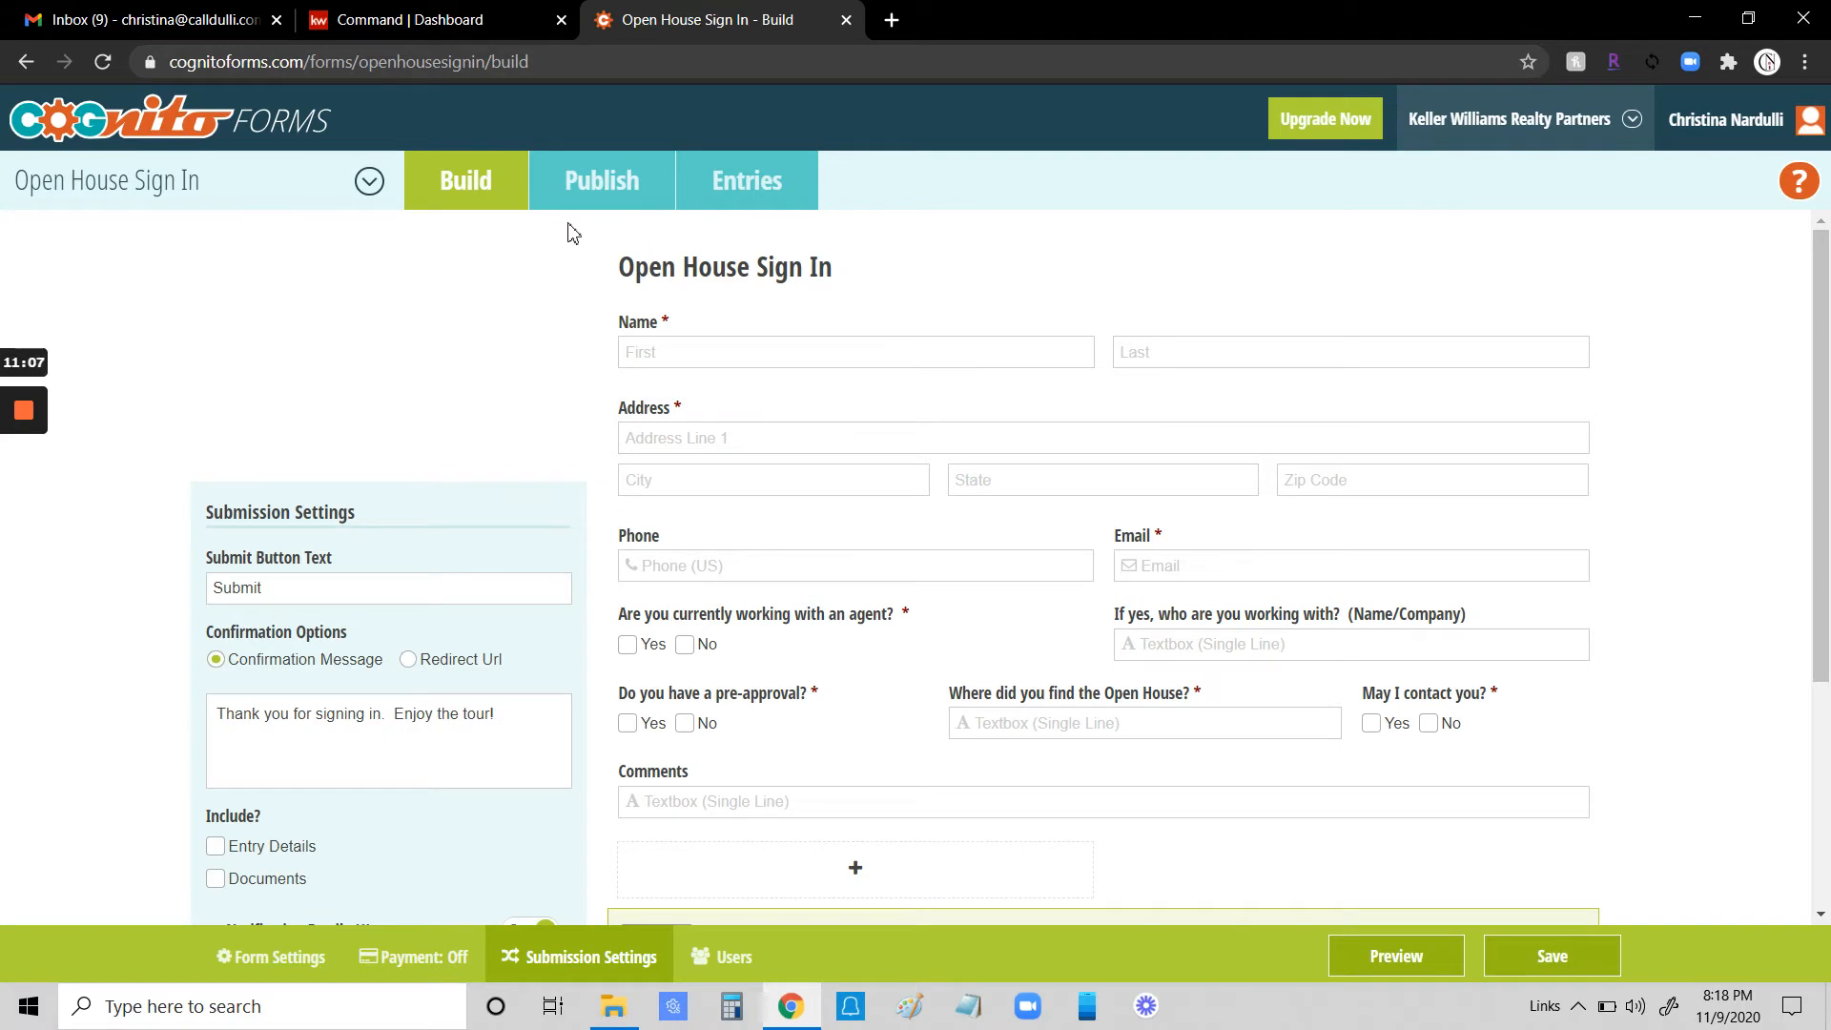
pyautogui.click(610, 187)
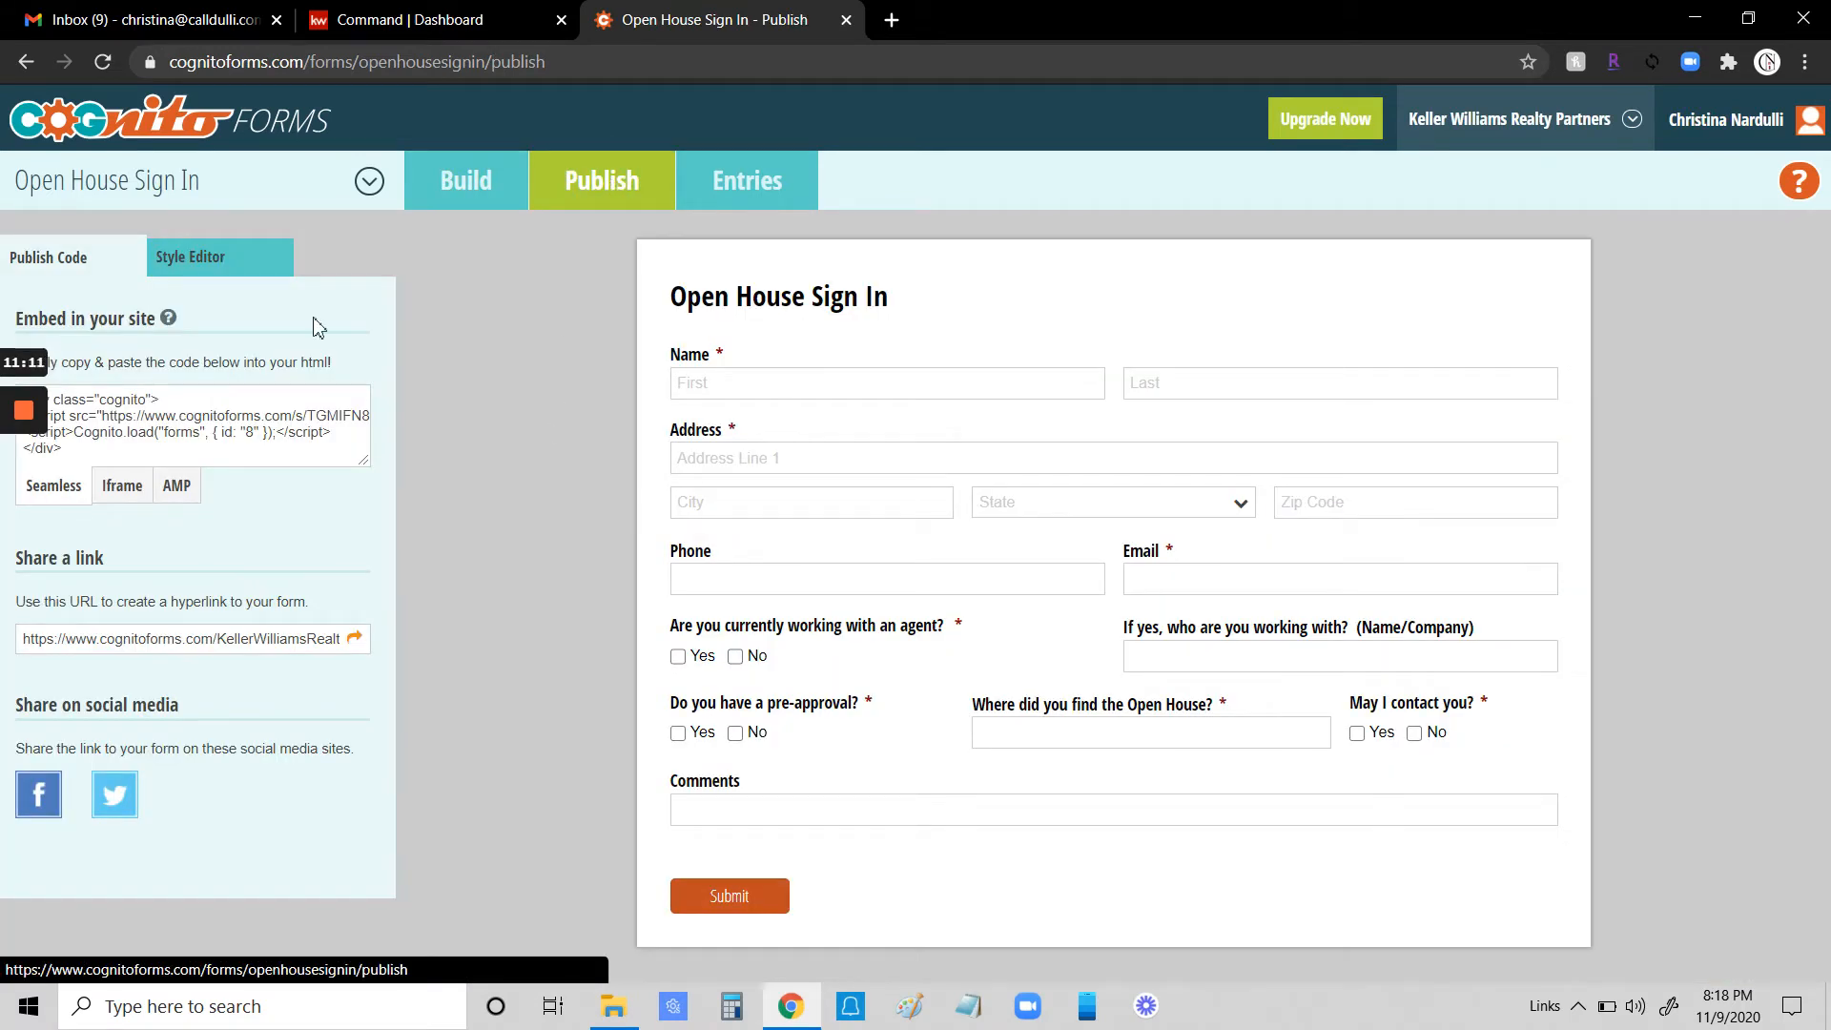
# - Try a green page background in the Style Editor
pyautogui.click(206, 265)
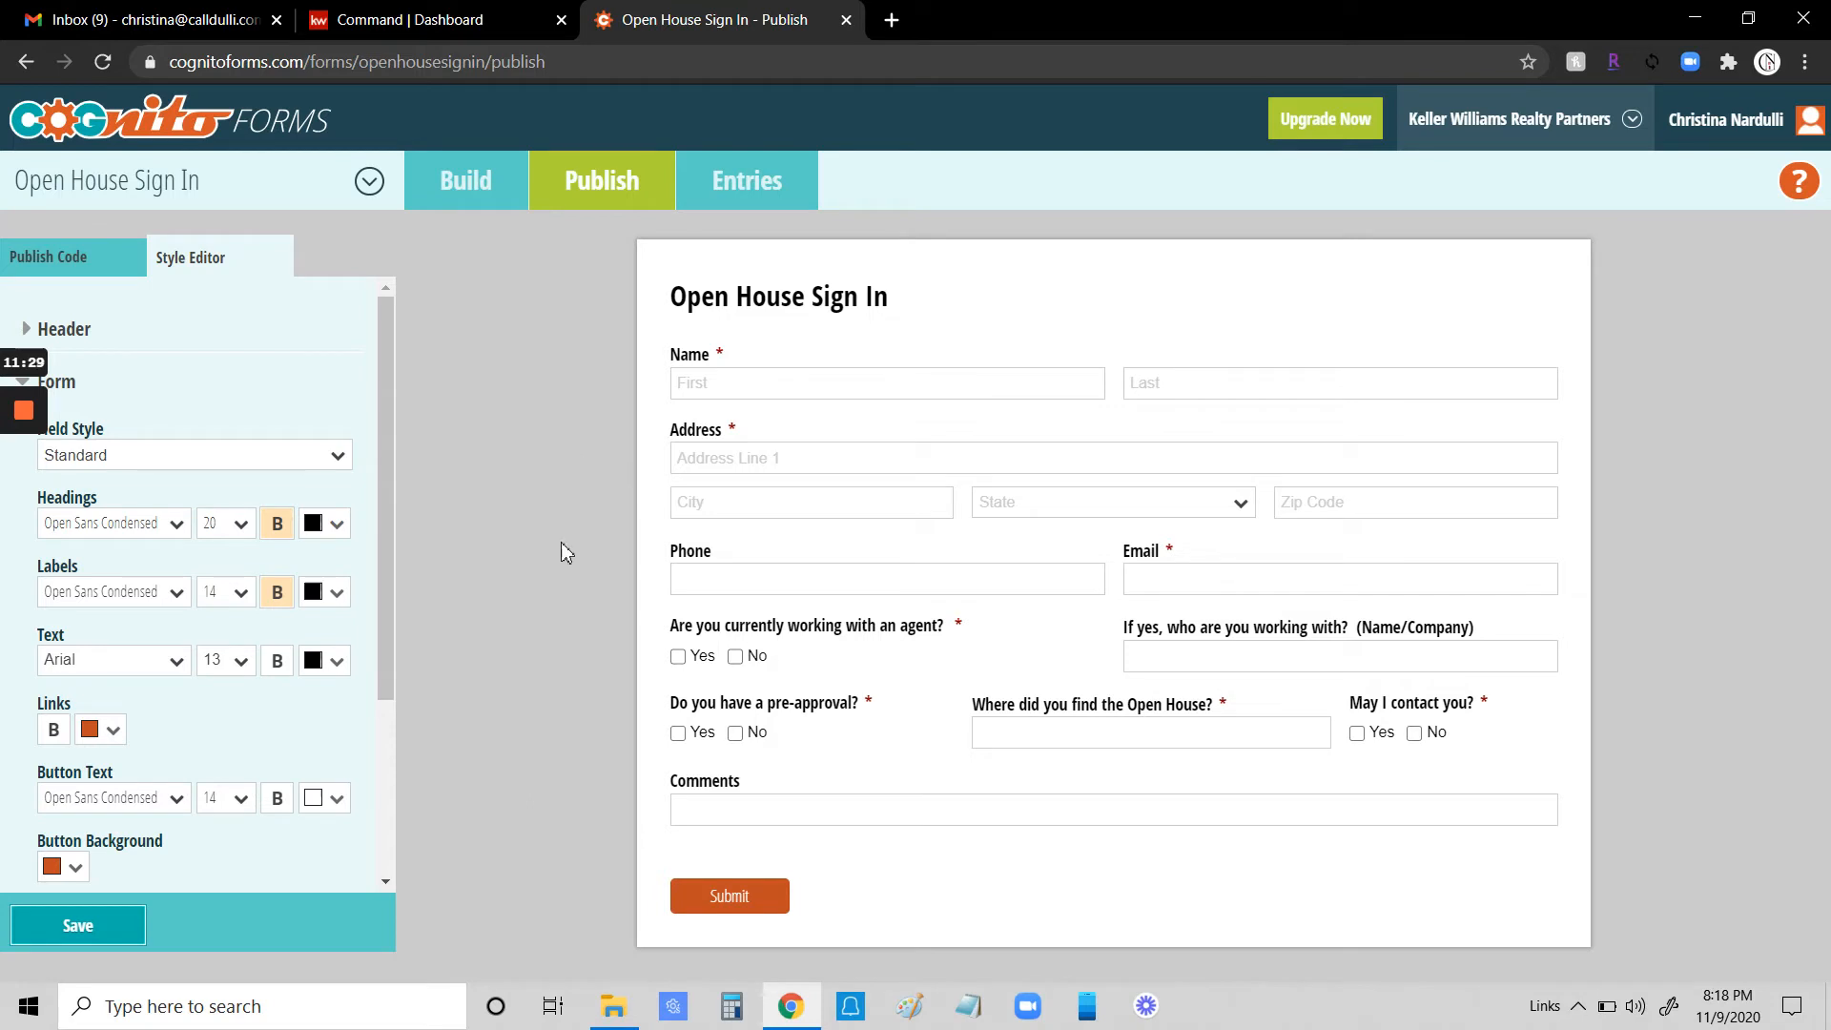
pyautogui.scroll(-3, 340, 483)
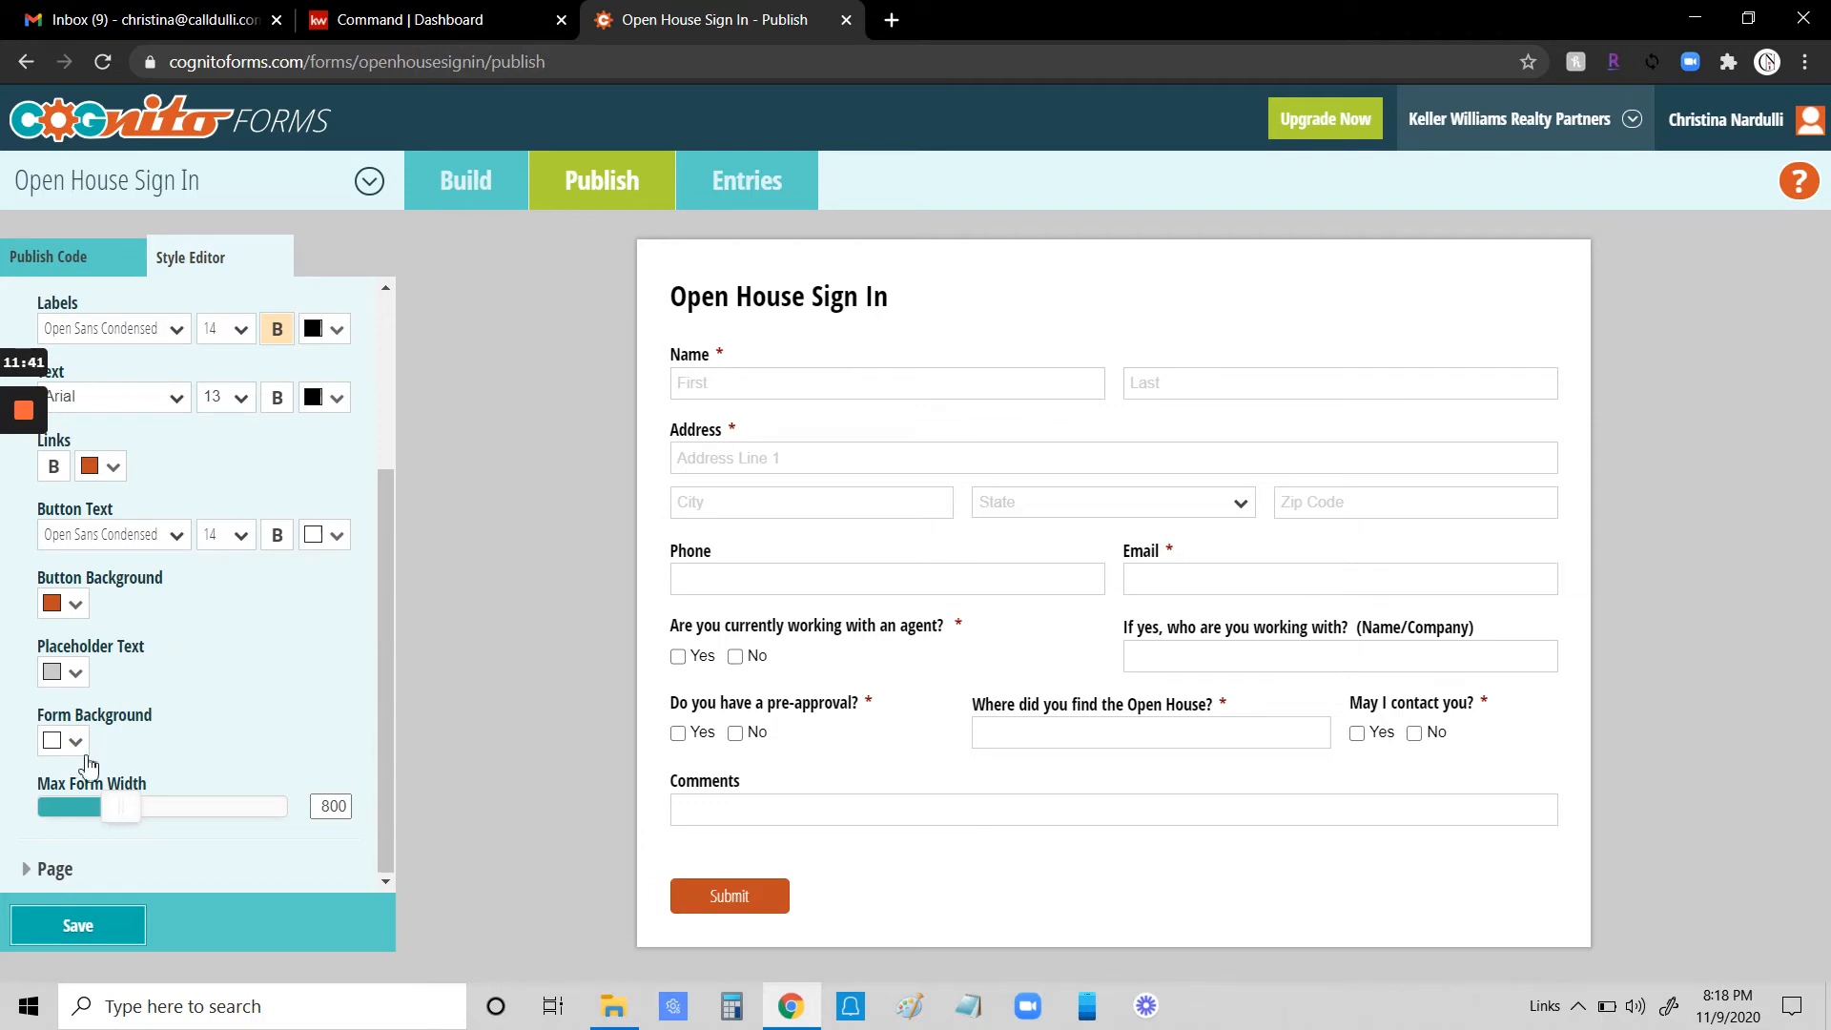
pyautogui.click(43, 868)
pyautogui.scroll(-2, 167, 747)
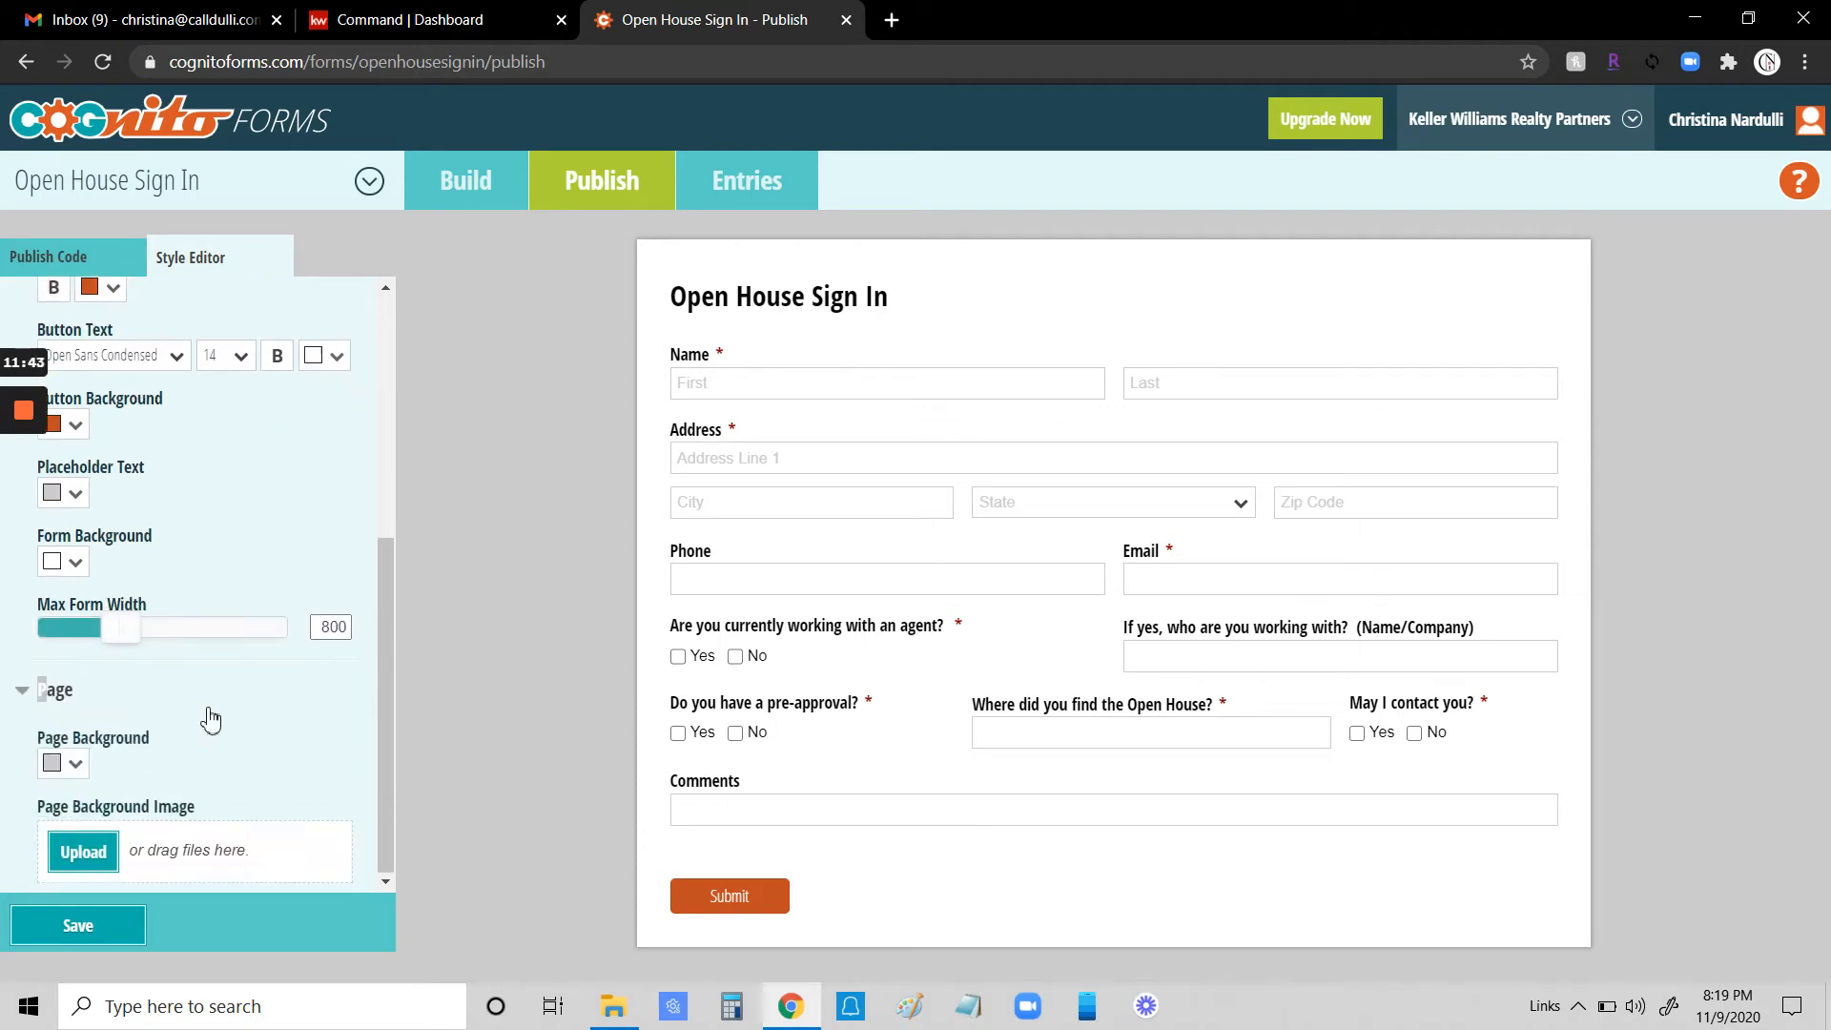
pyautogui.click(78, 772)
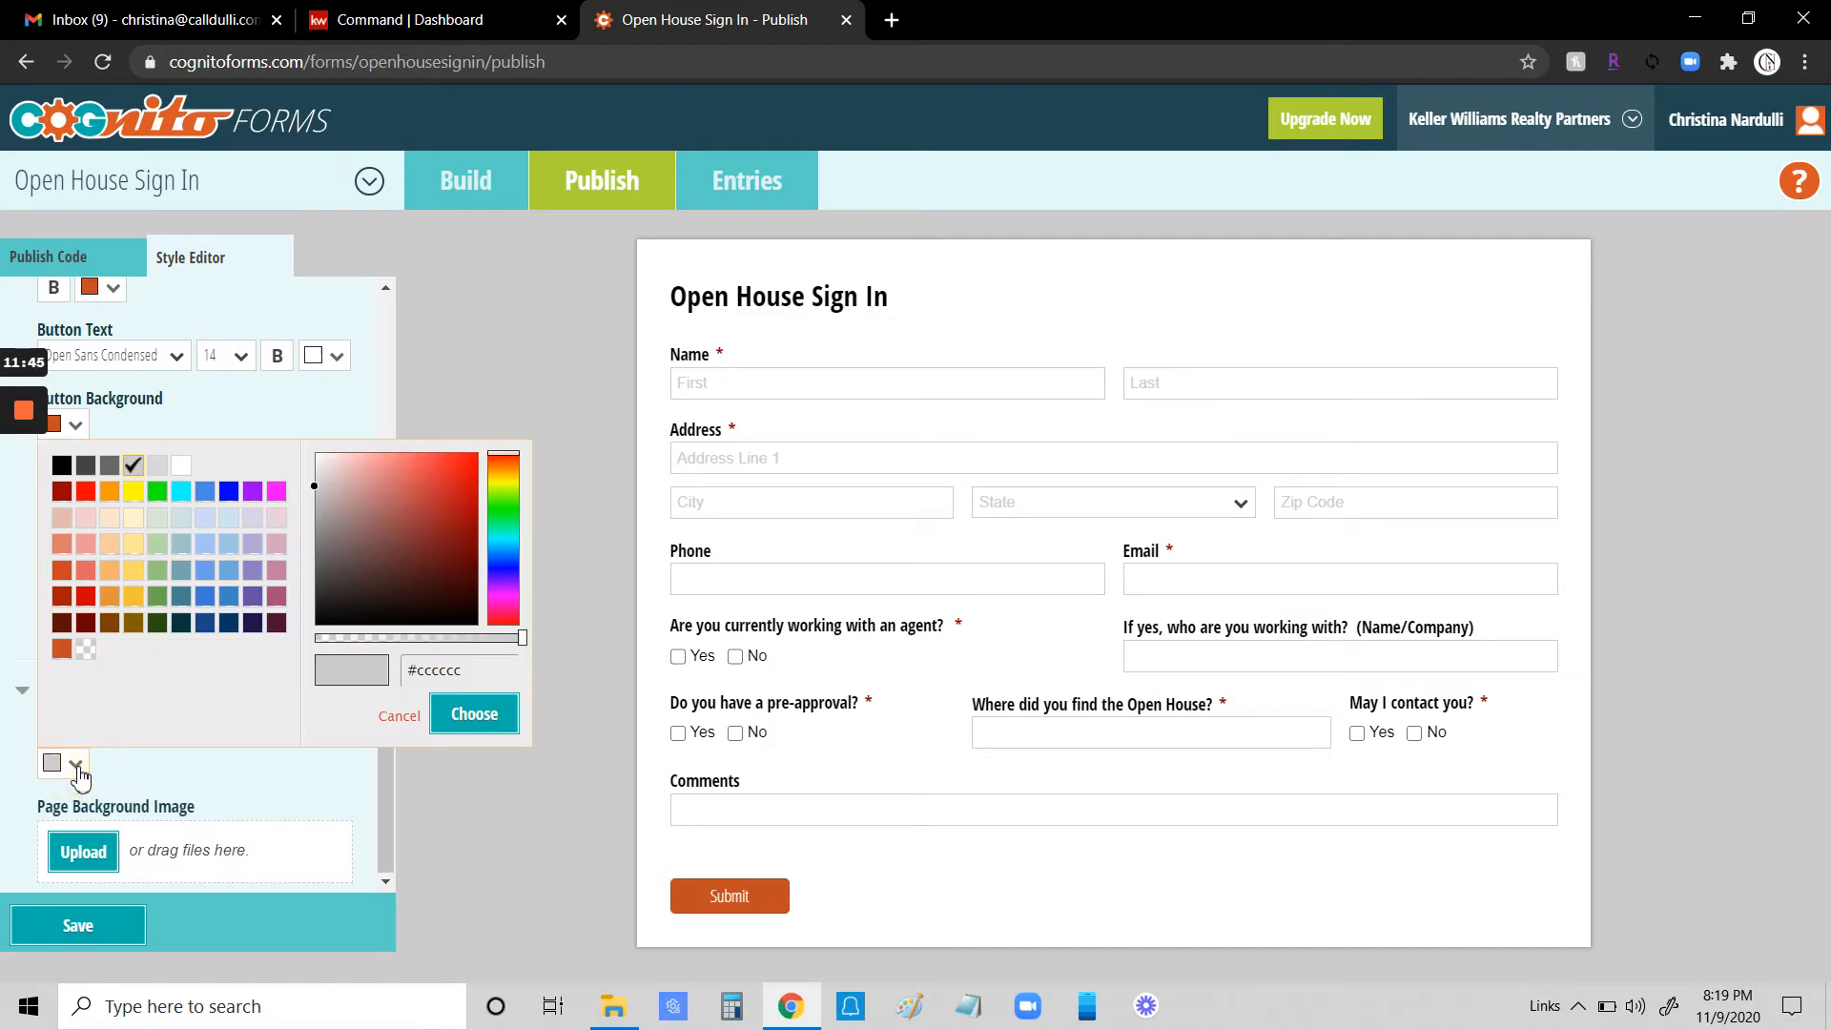
pyautogui.click(149, 504)
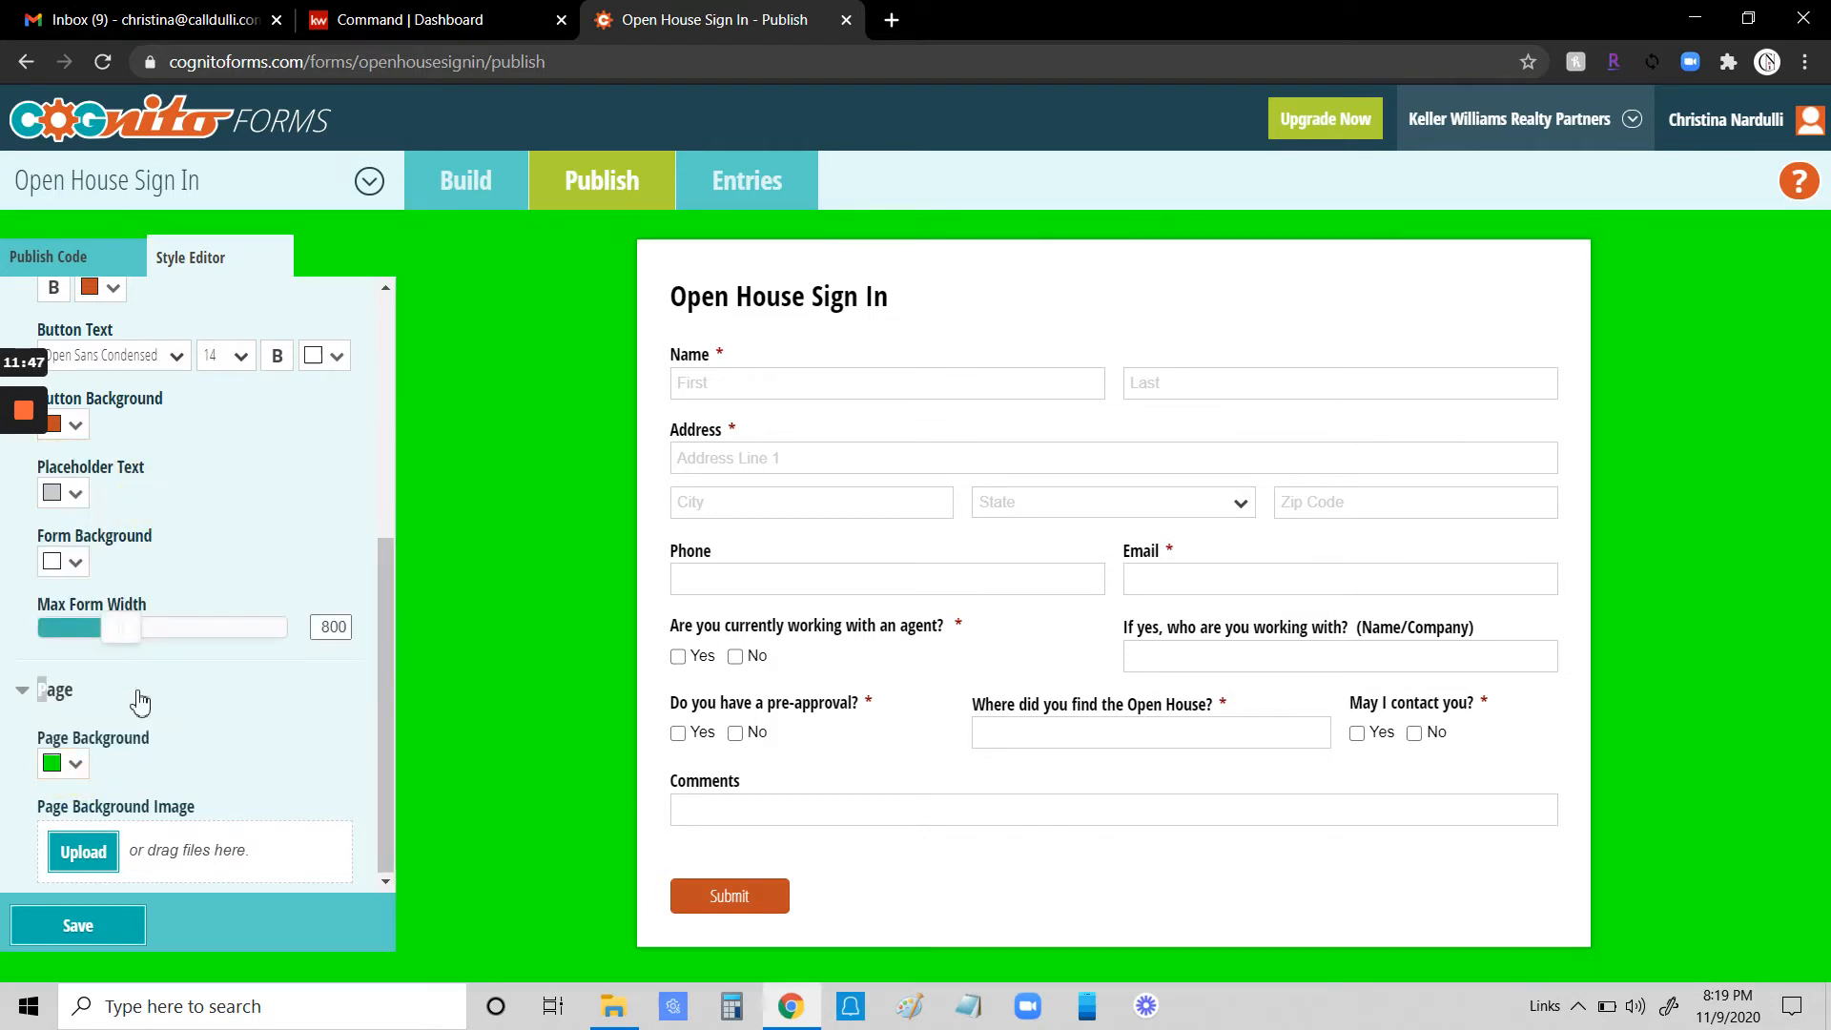
# - Set the page background to a light gray
pyautogui.click(82, 755)
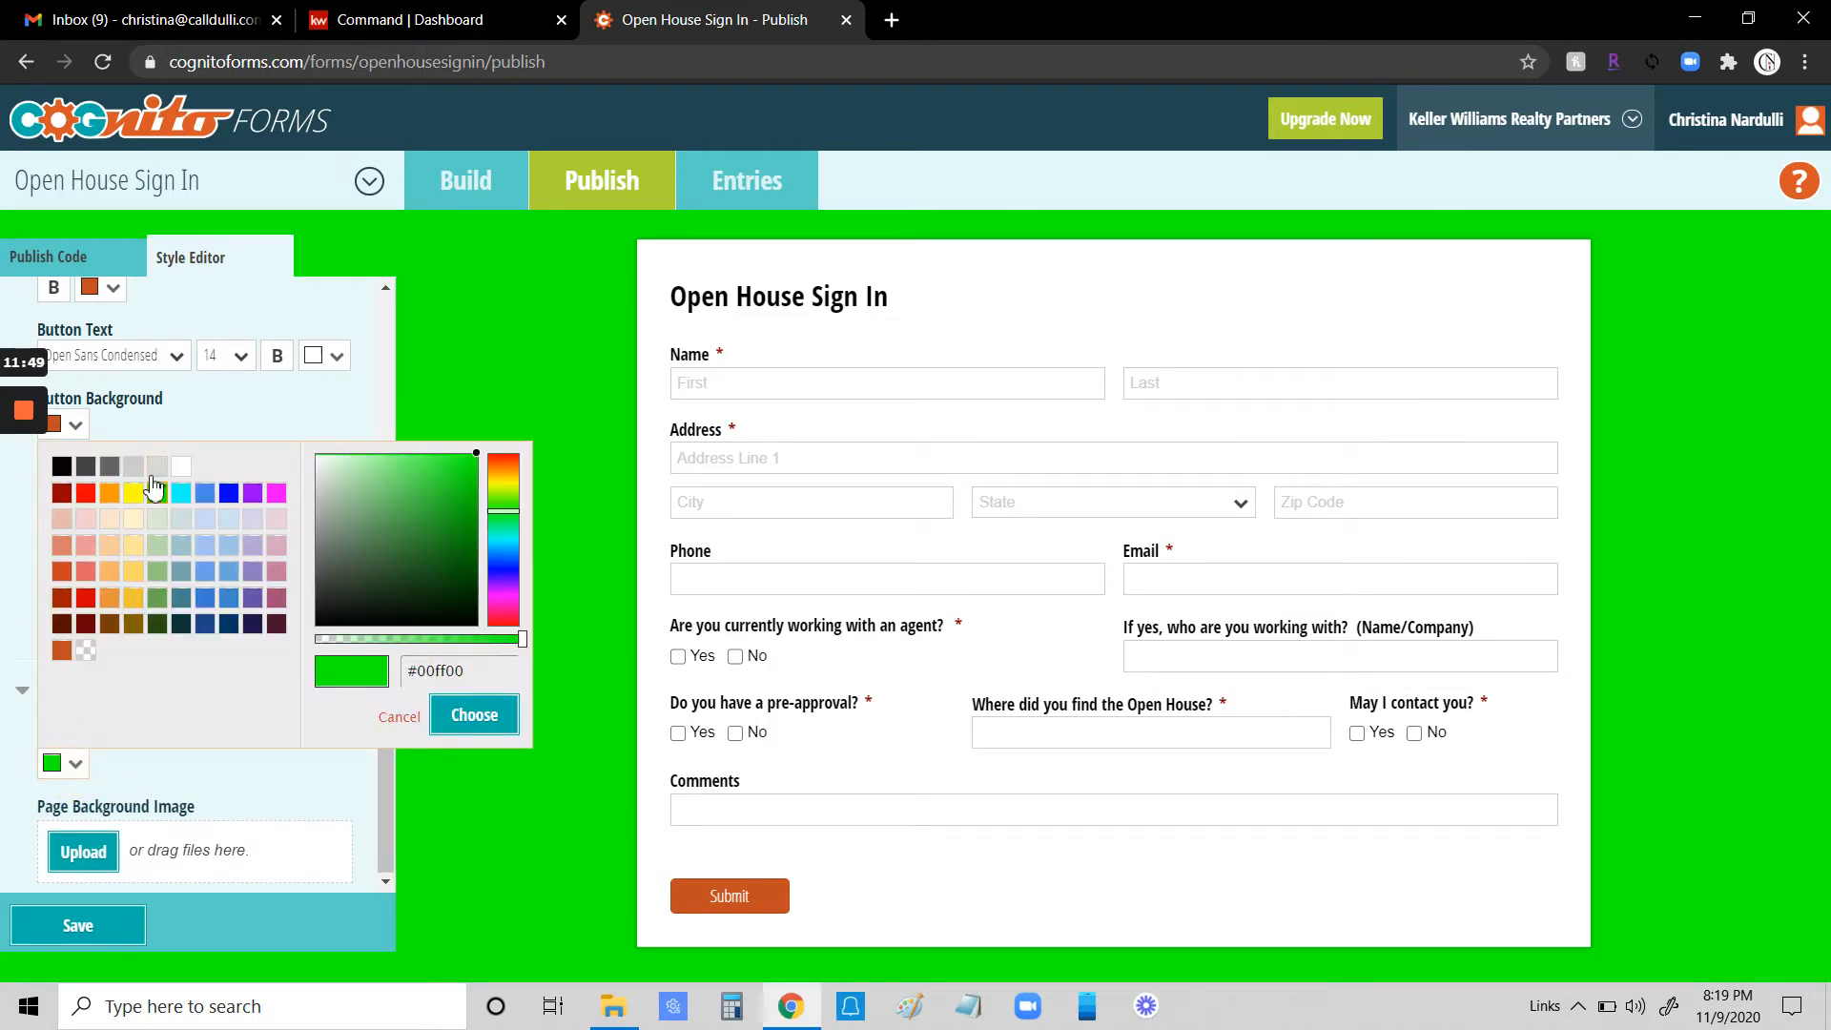
pyautogui.click(157, 466)
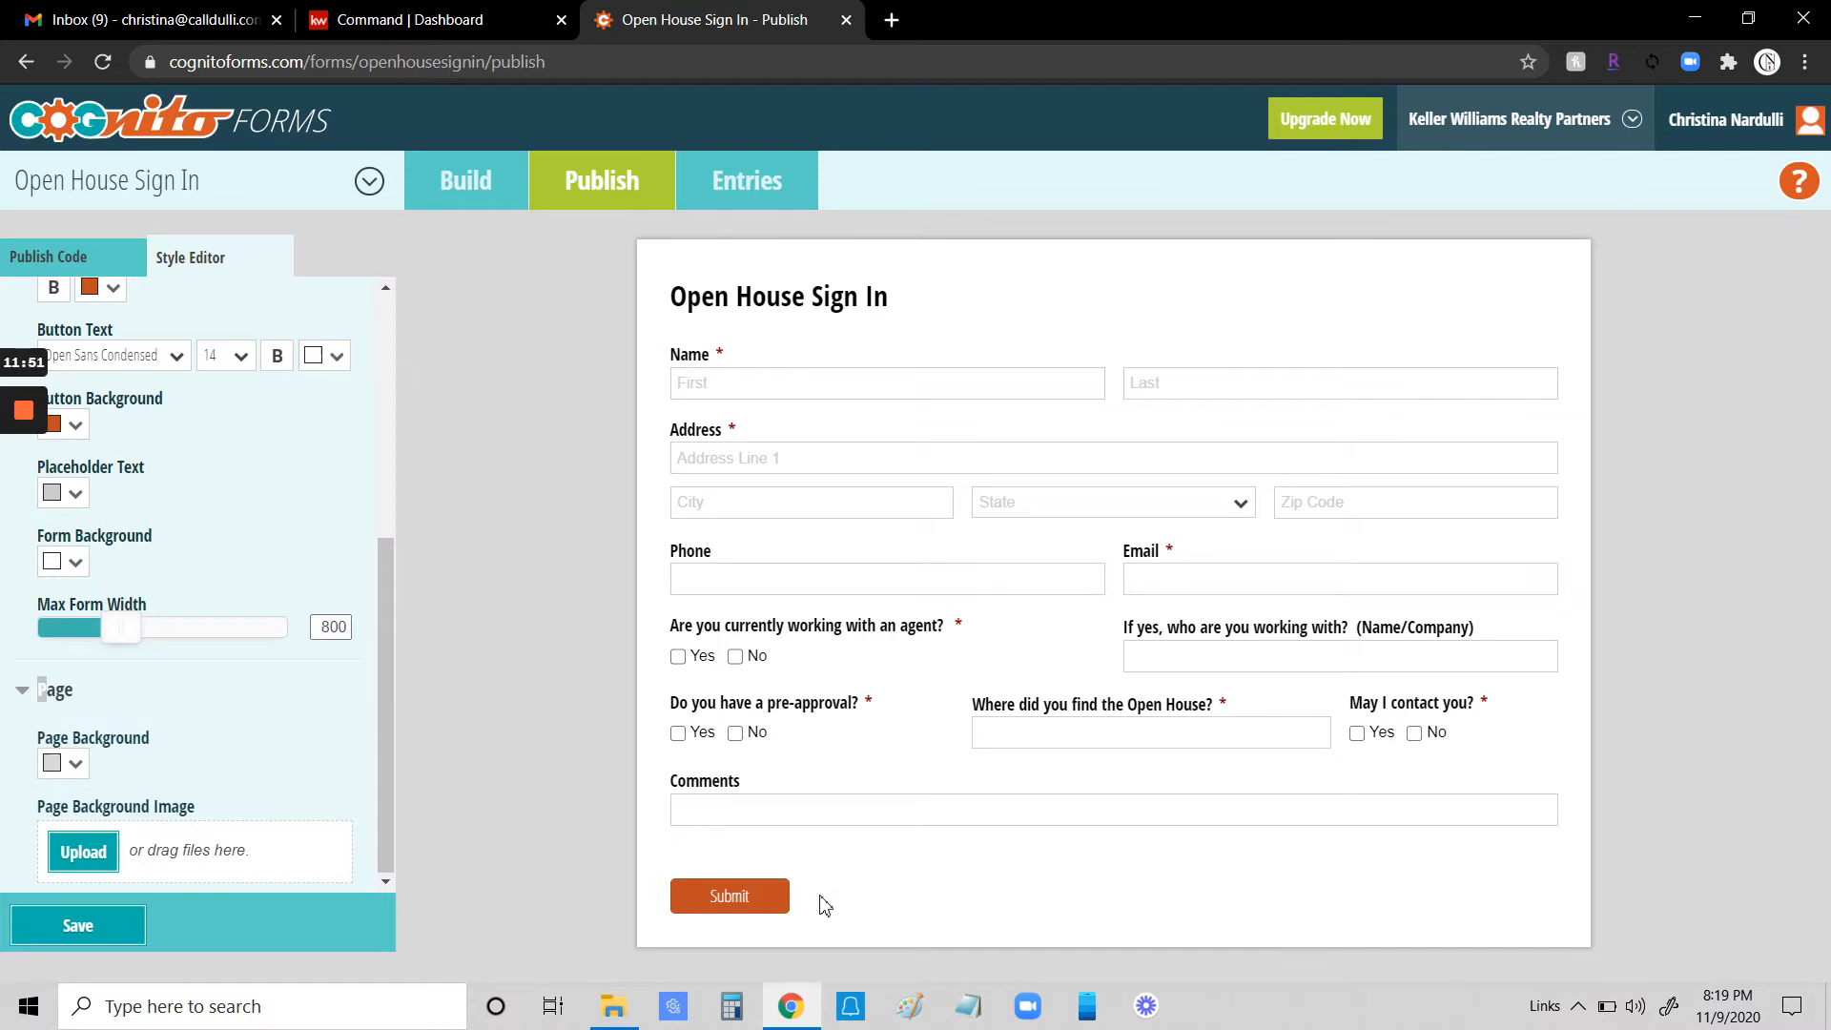
# - Set the Submit button background colour to dark gray
pyautogui.scroll(1, 320, 694)
pyautogui.scroll(3, 321, 694)
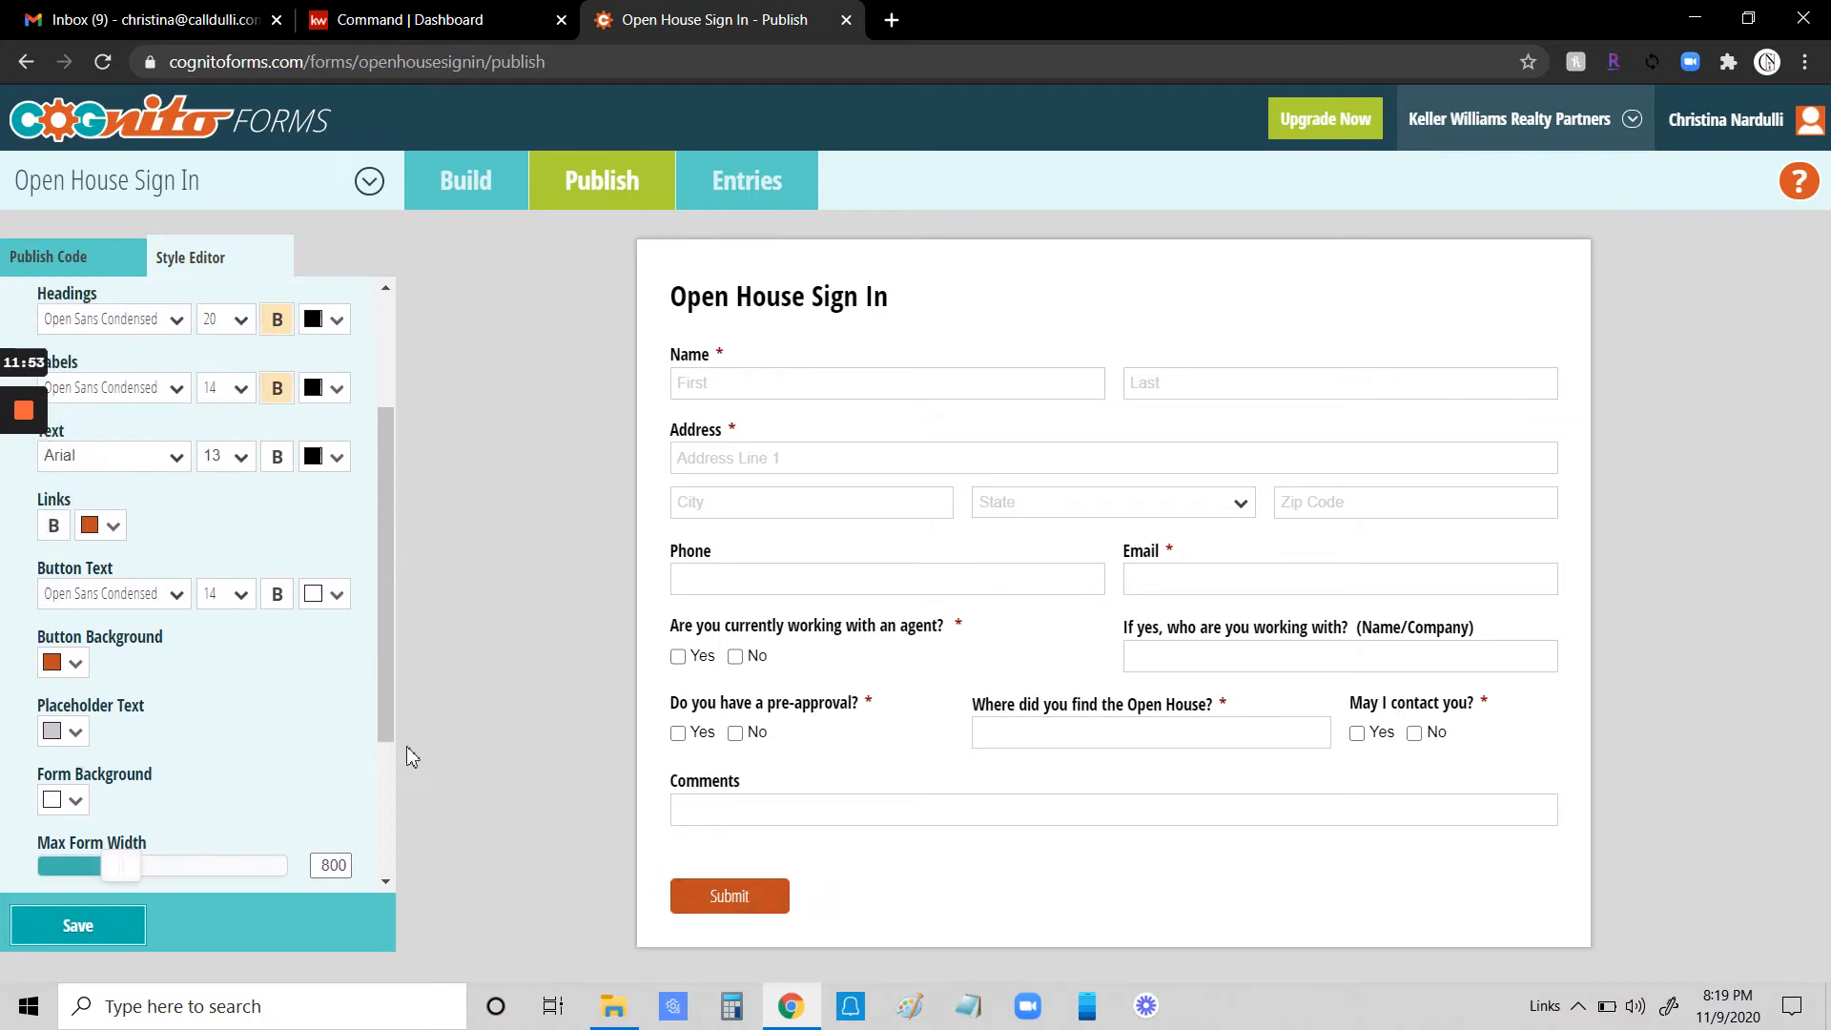
pyautogui.click(84, 672)
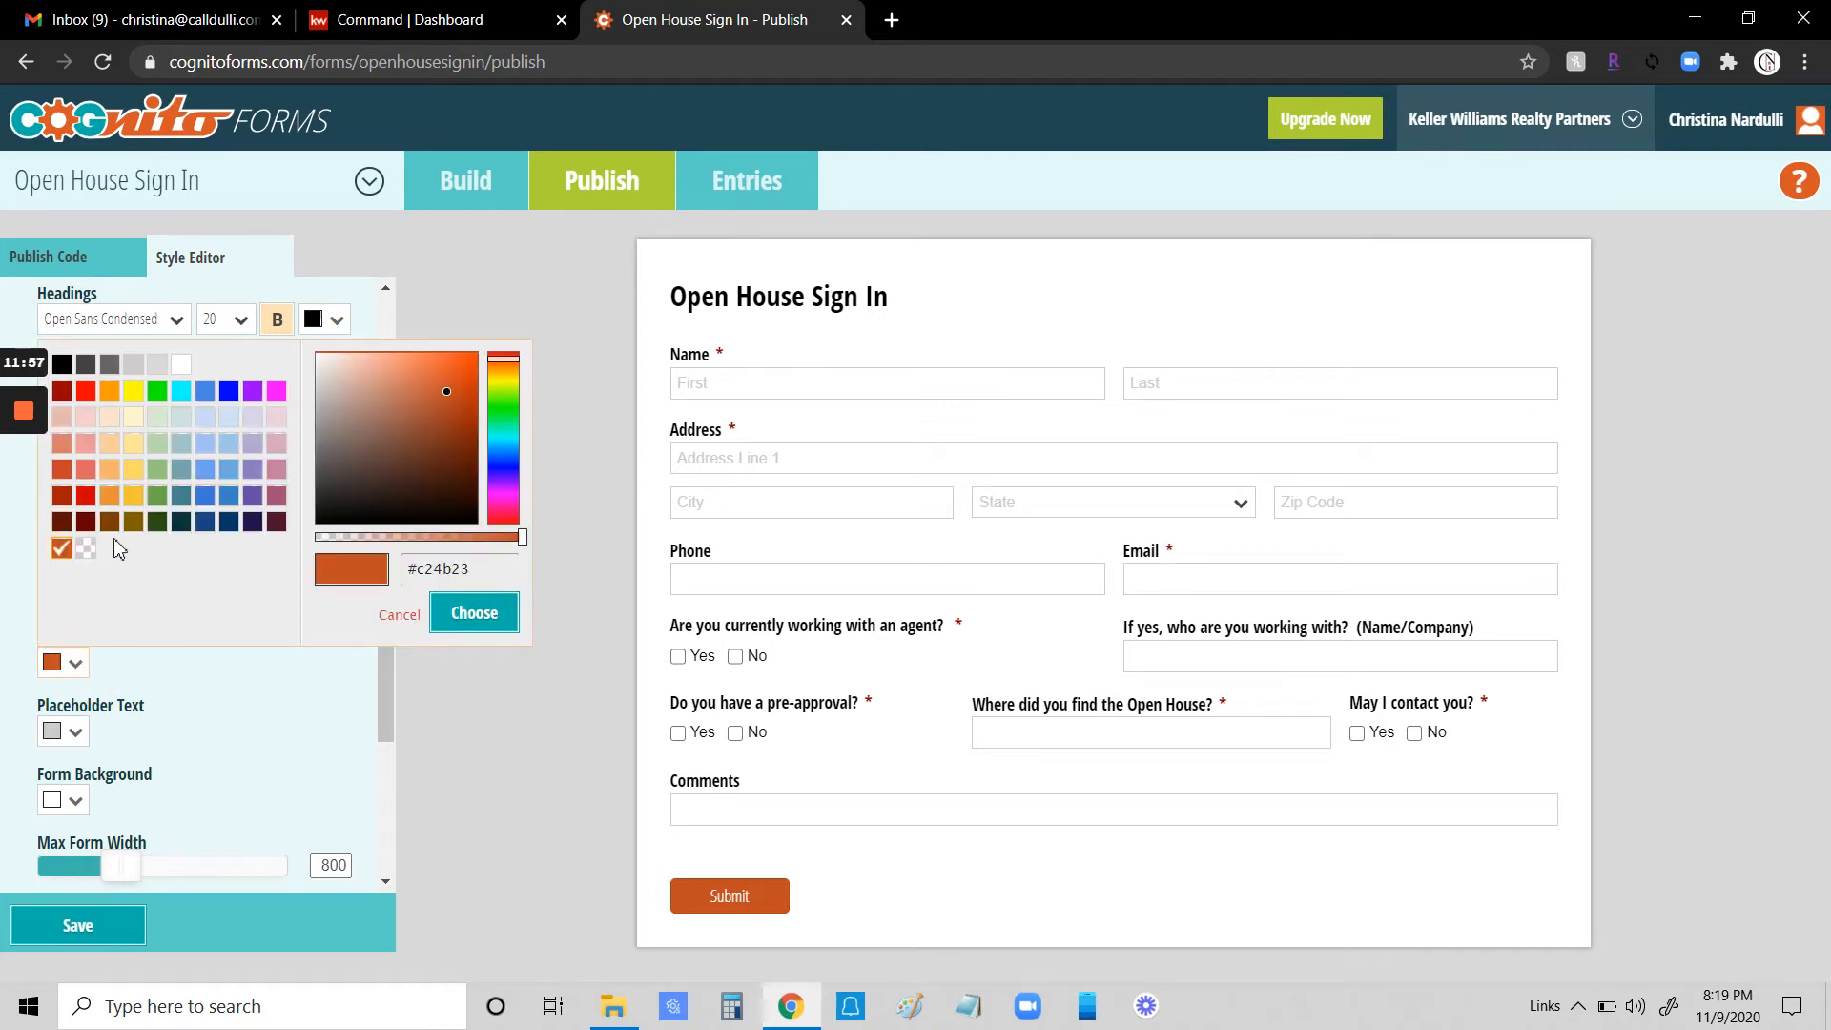
pyautogui.click(133, 364)
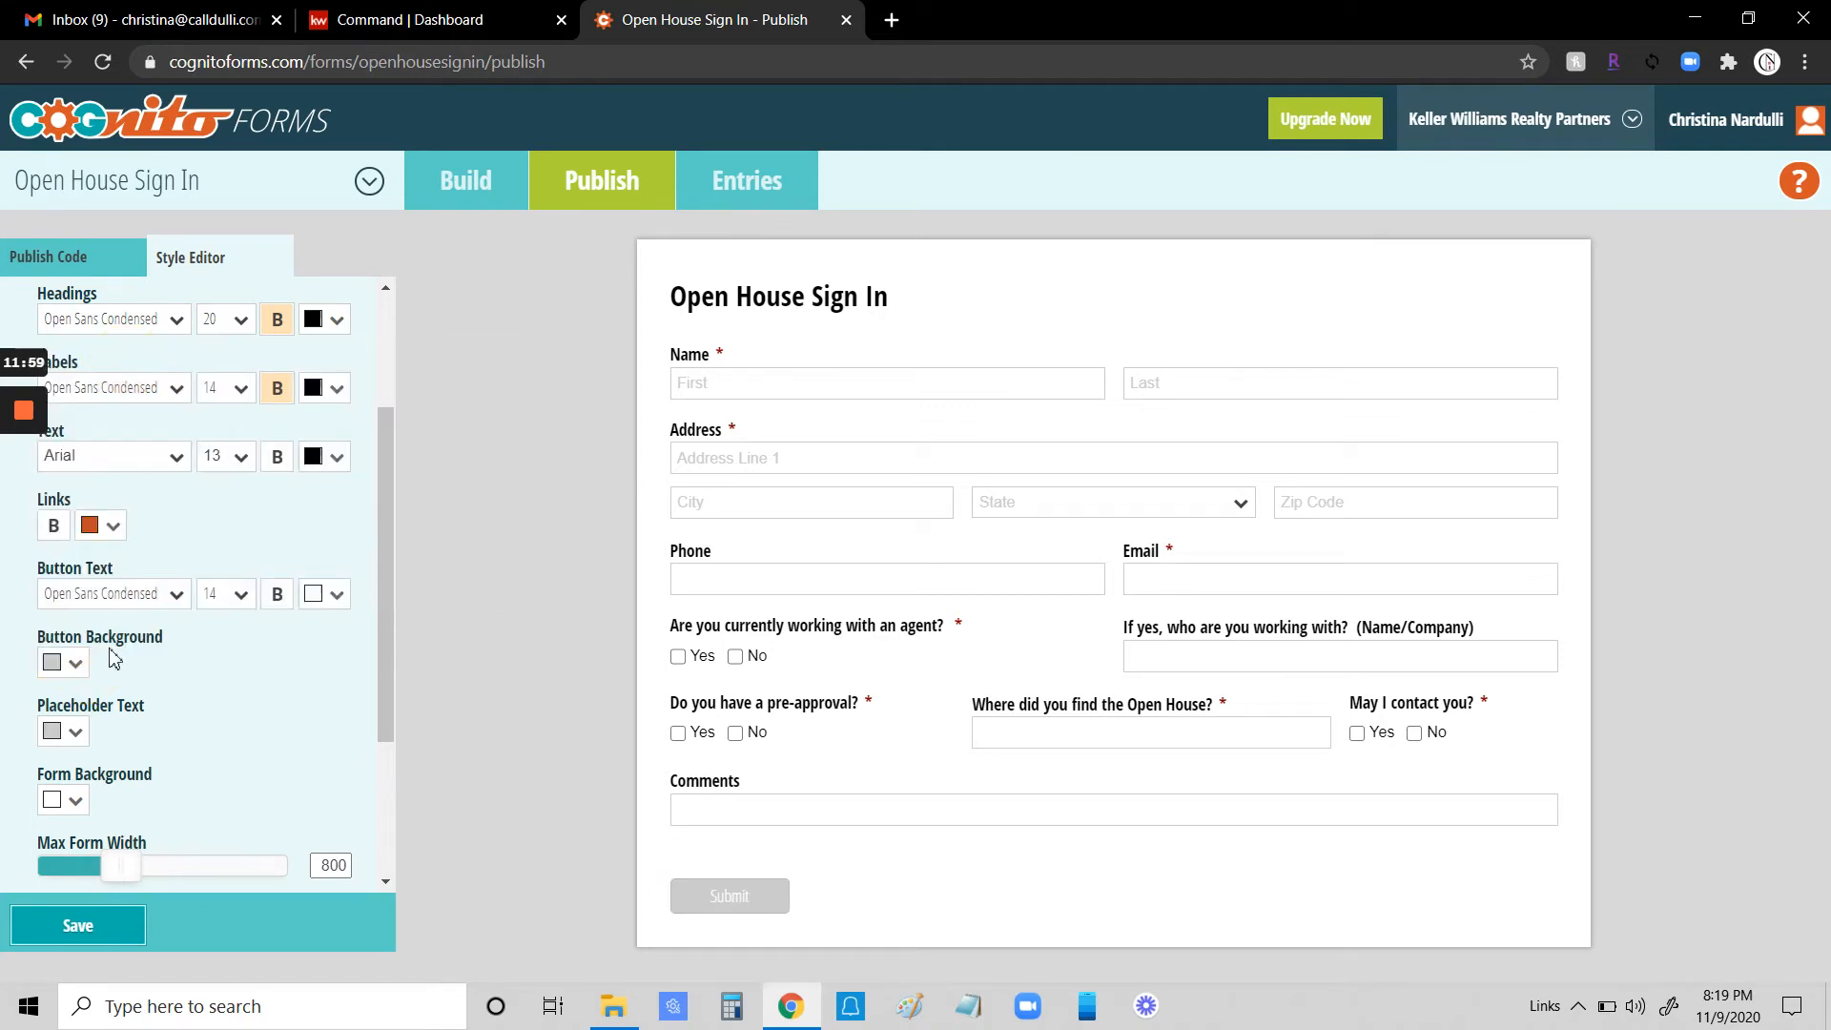
pyautogui.click(76, 668)
pyautogui.click(111, 366)
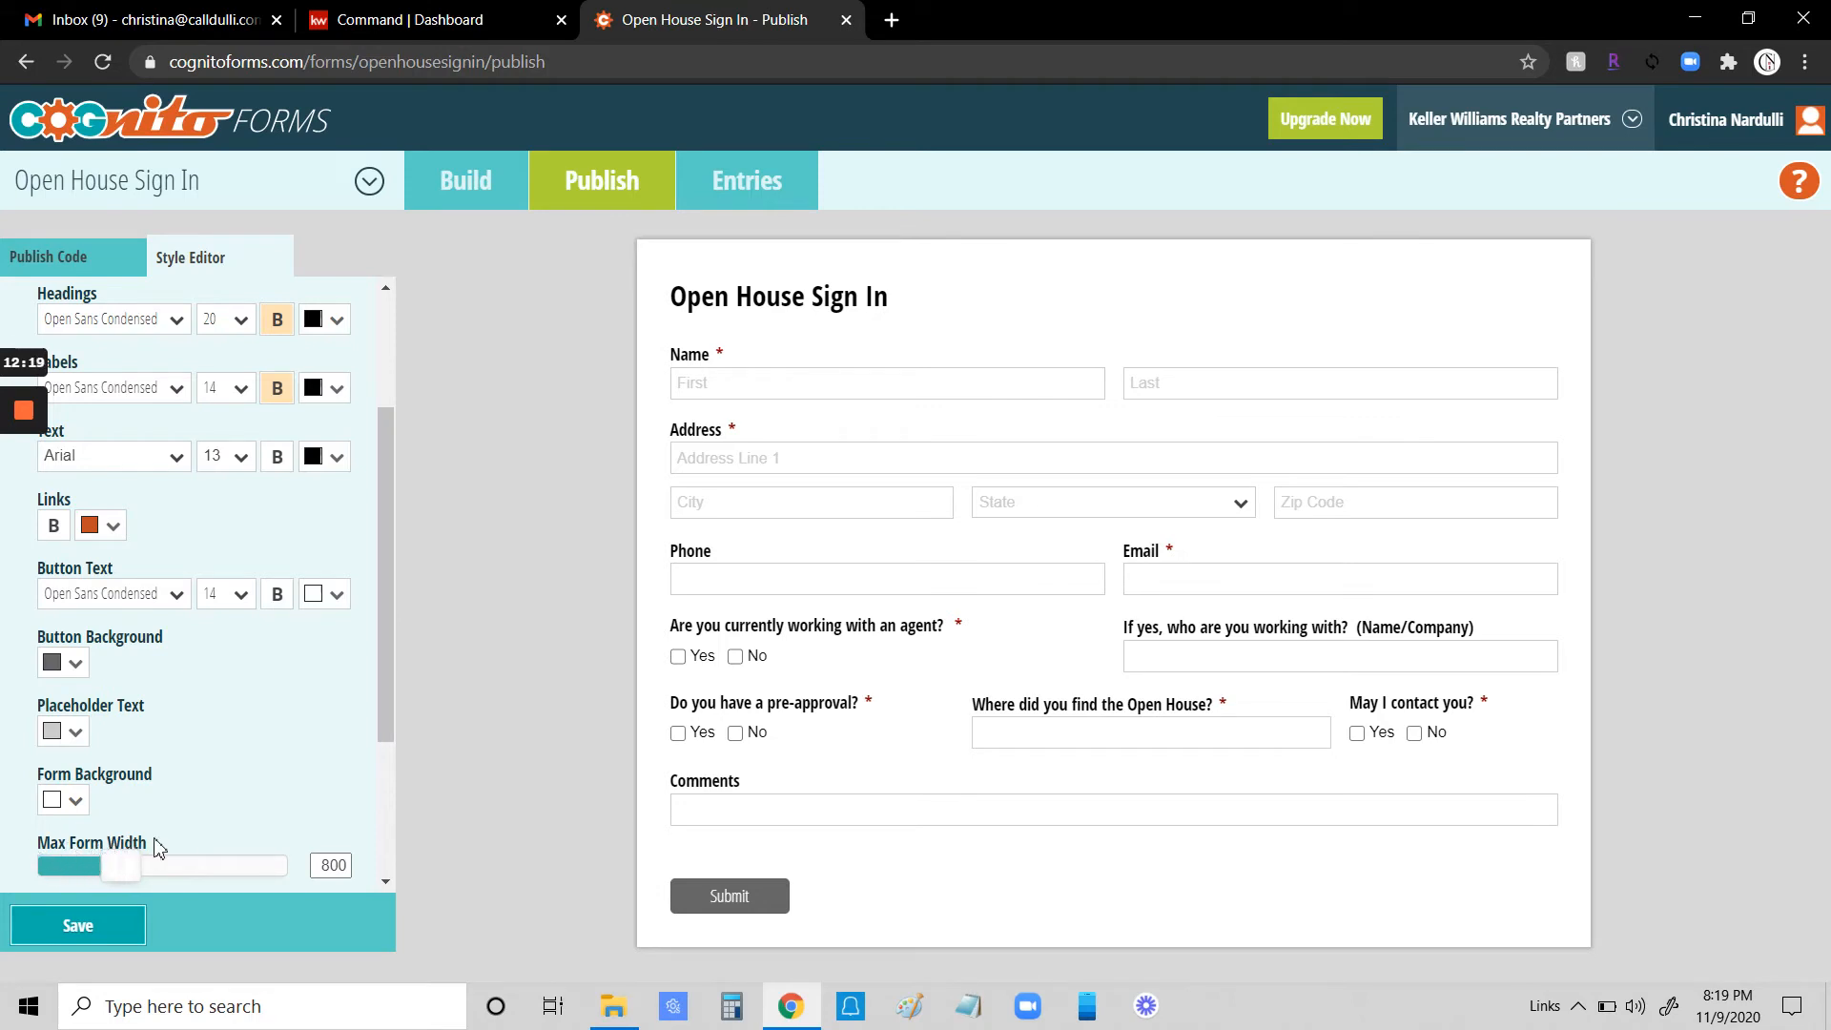
# - Increase the maximum form width to 1474 and save the style settings
pyautogui.moveTo(379, 644); pyautogui.dragTo(461, 735)
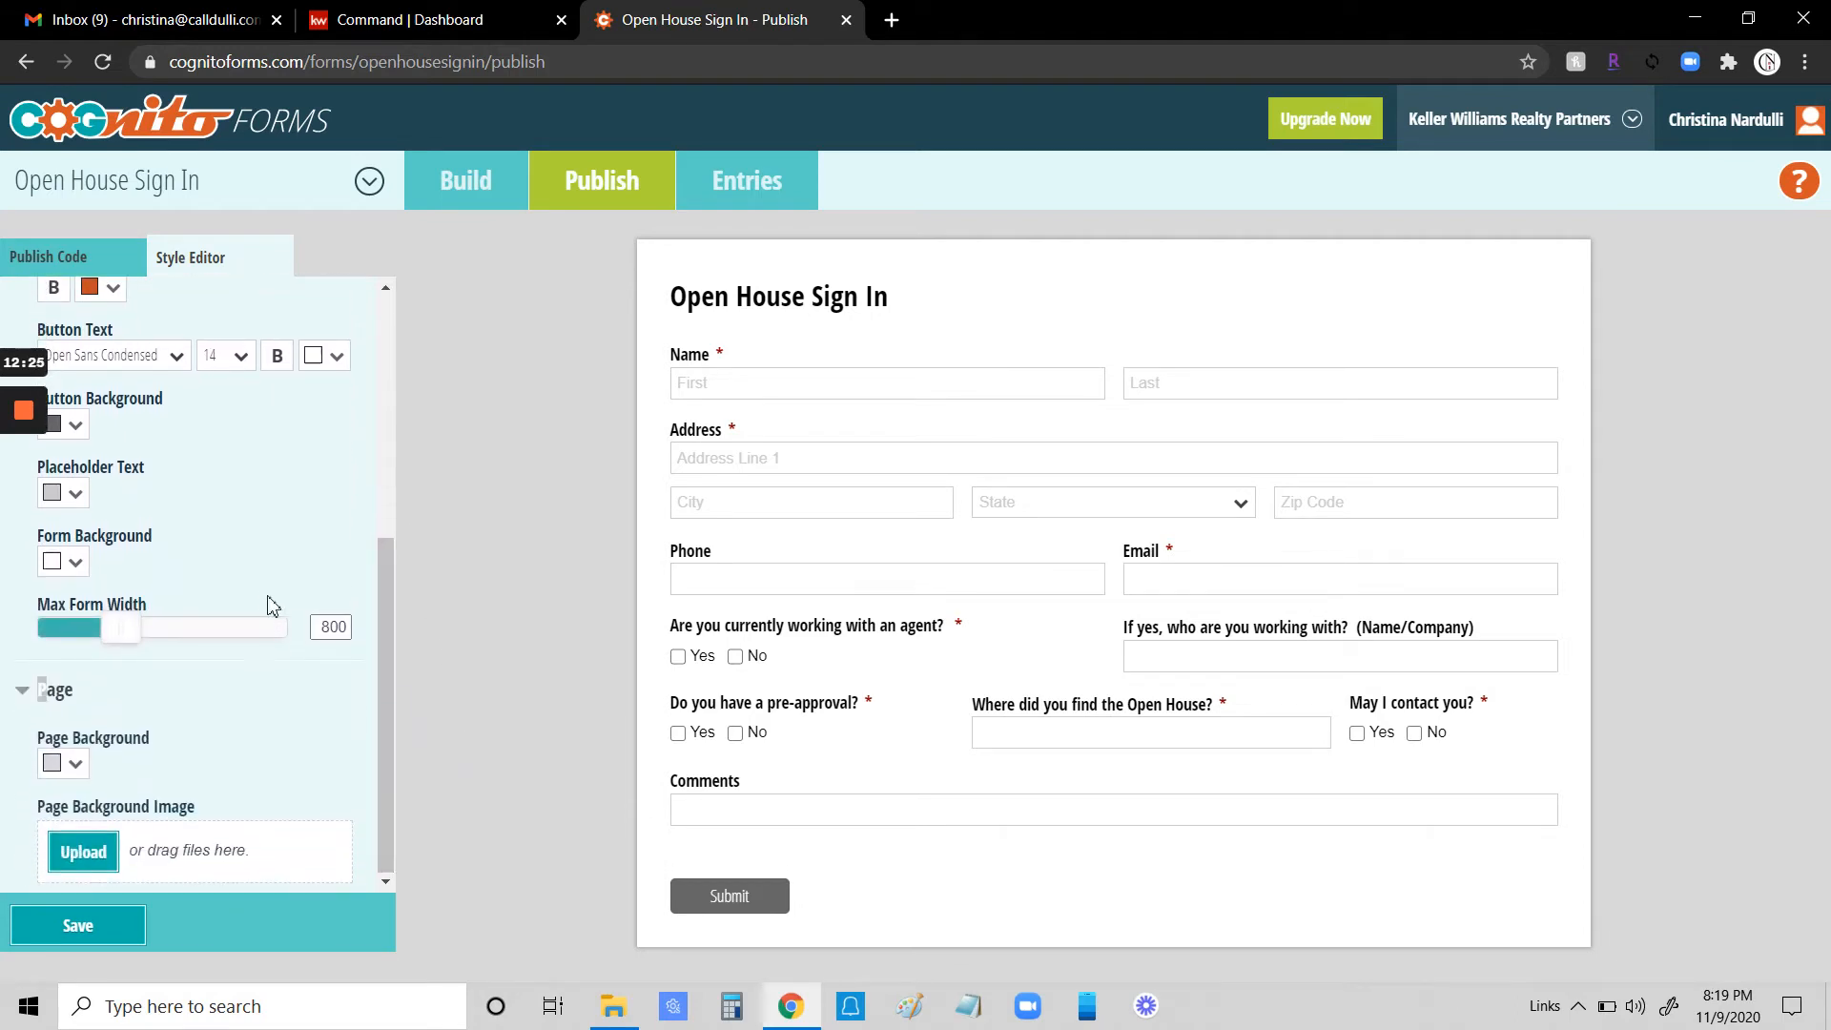
pyautogui.moveTo(122, 630); pyautogui.dragTo(216, 640)
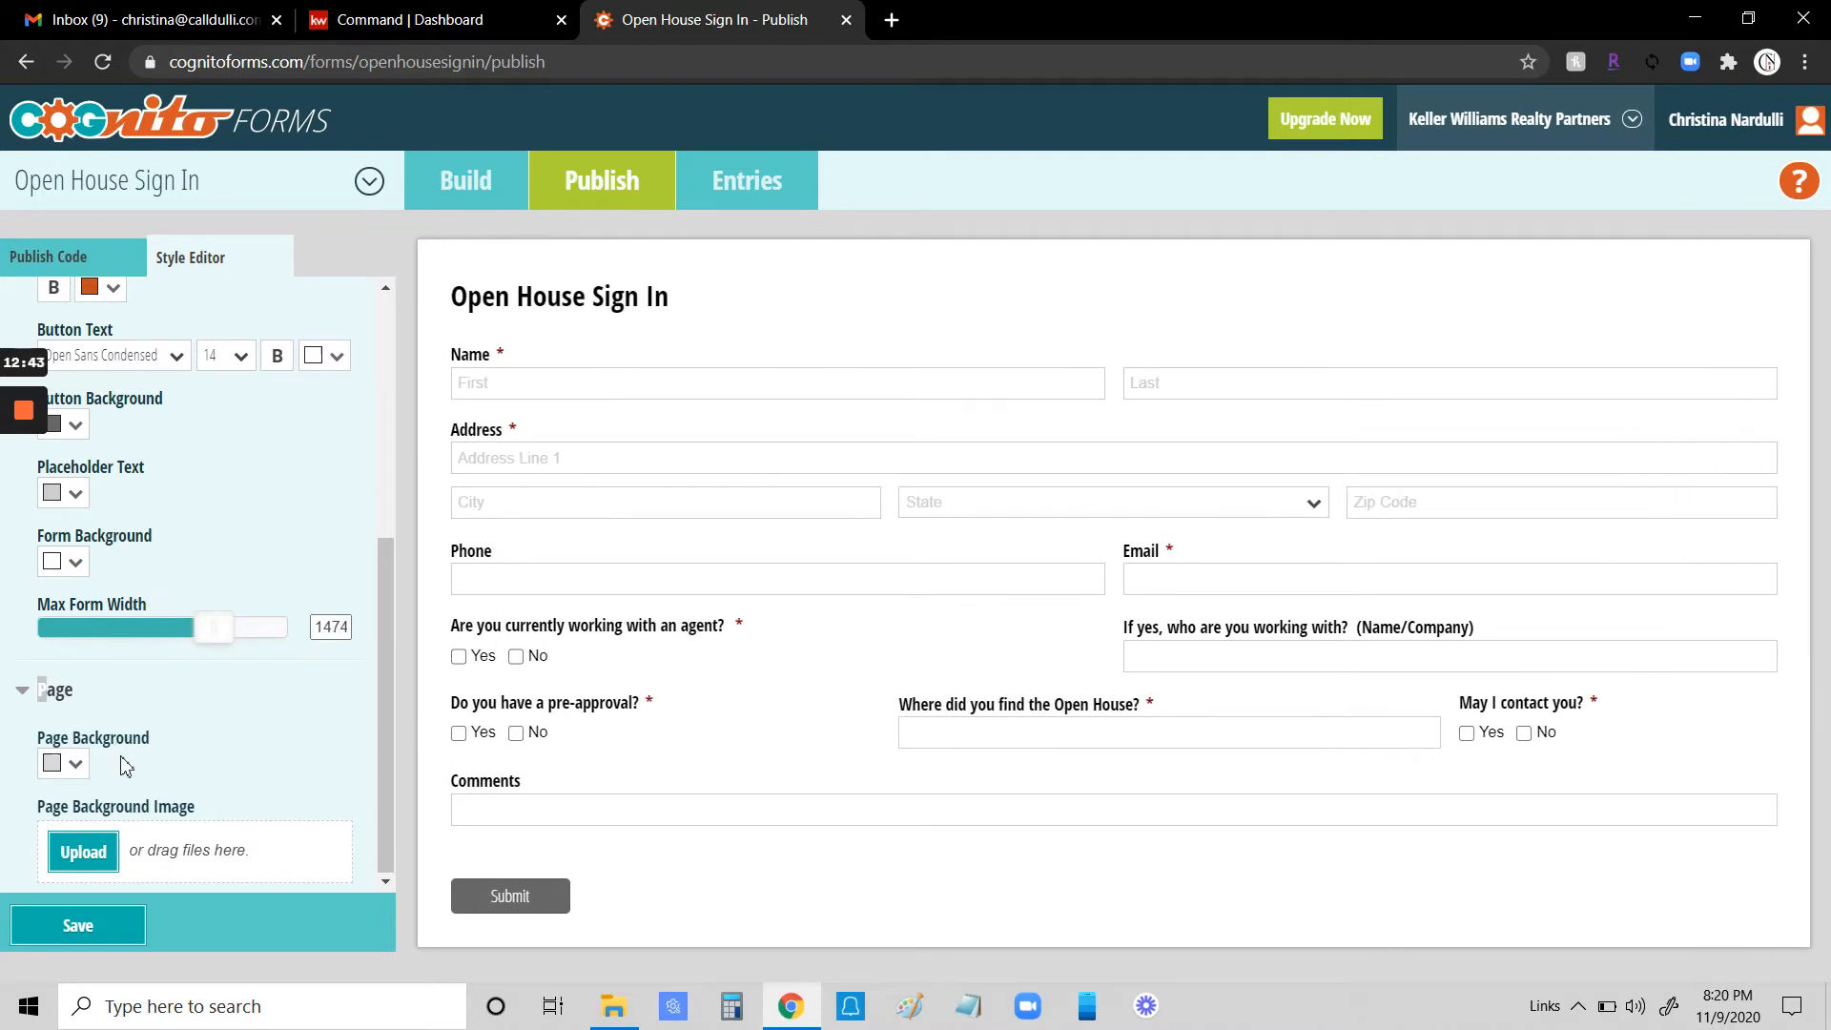
pyautogui.scroll(5, 234, 568)
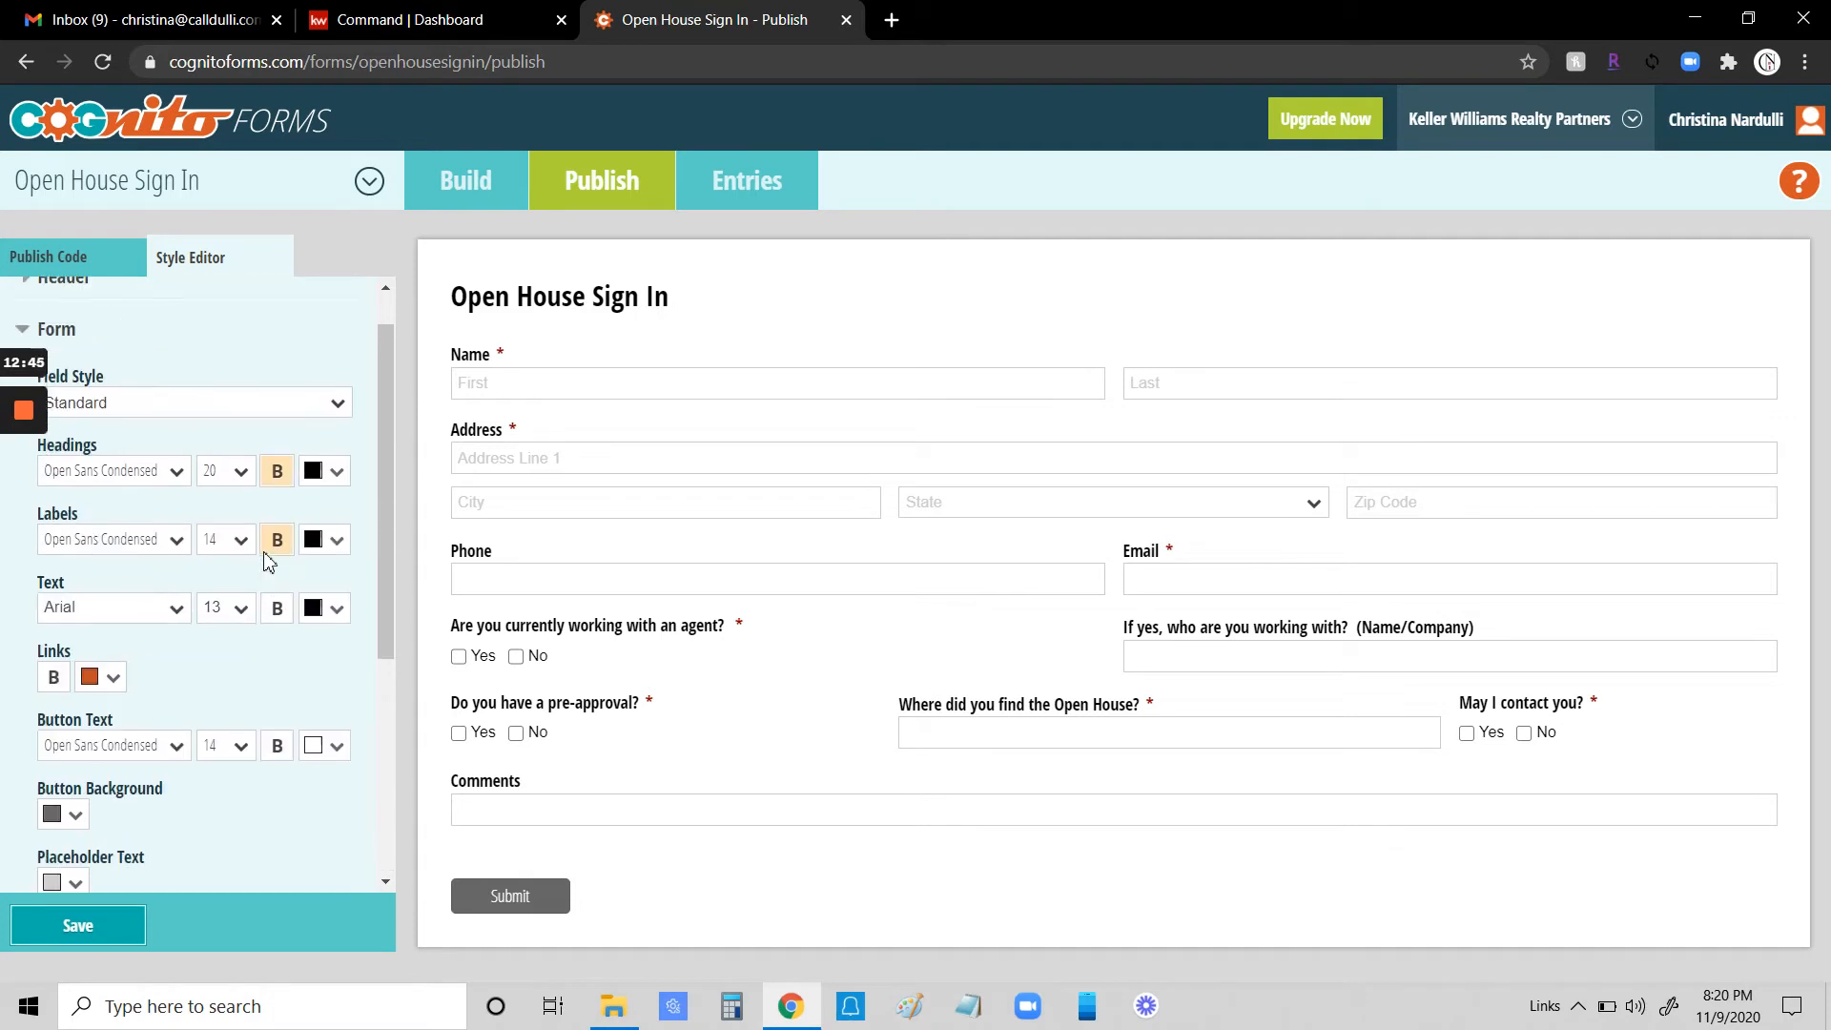
pyautogui.click(91, 923)
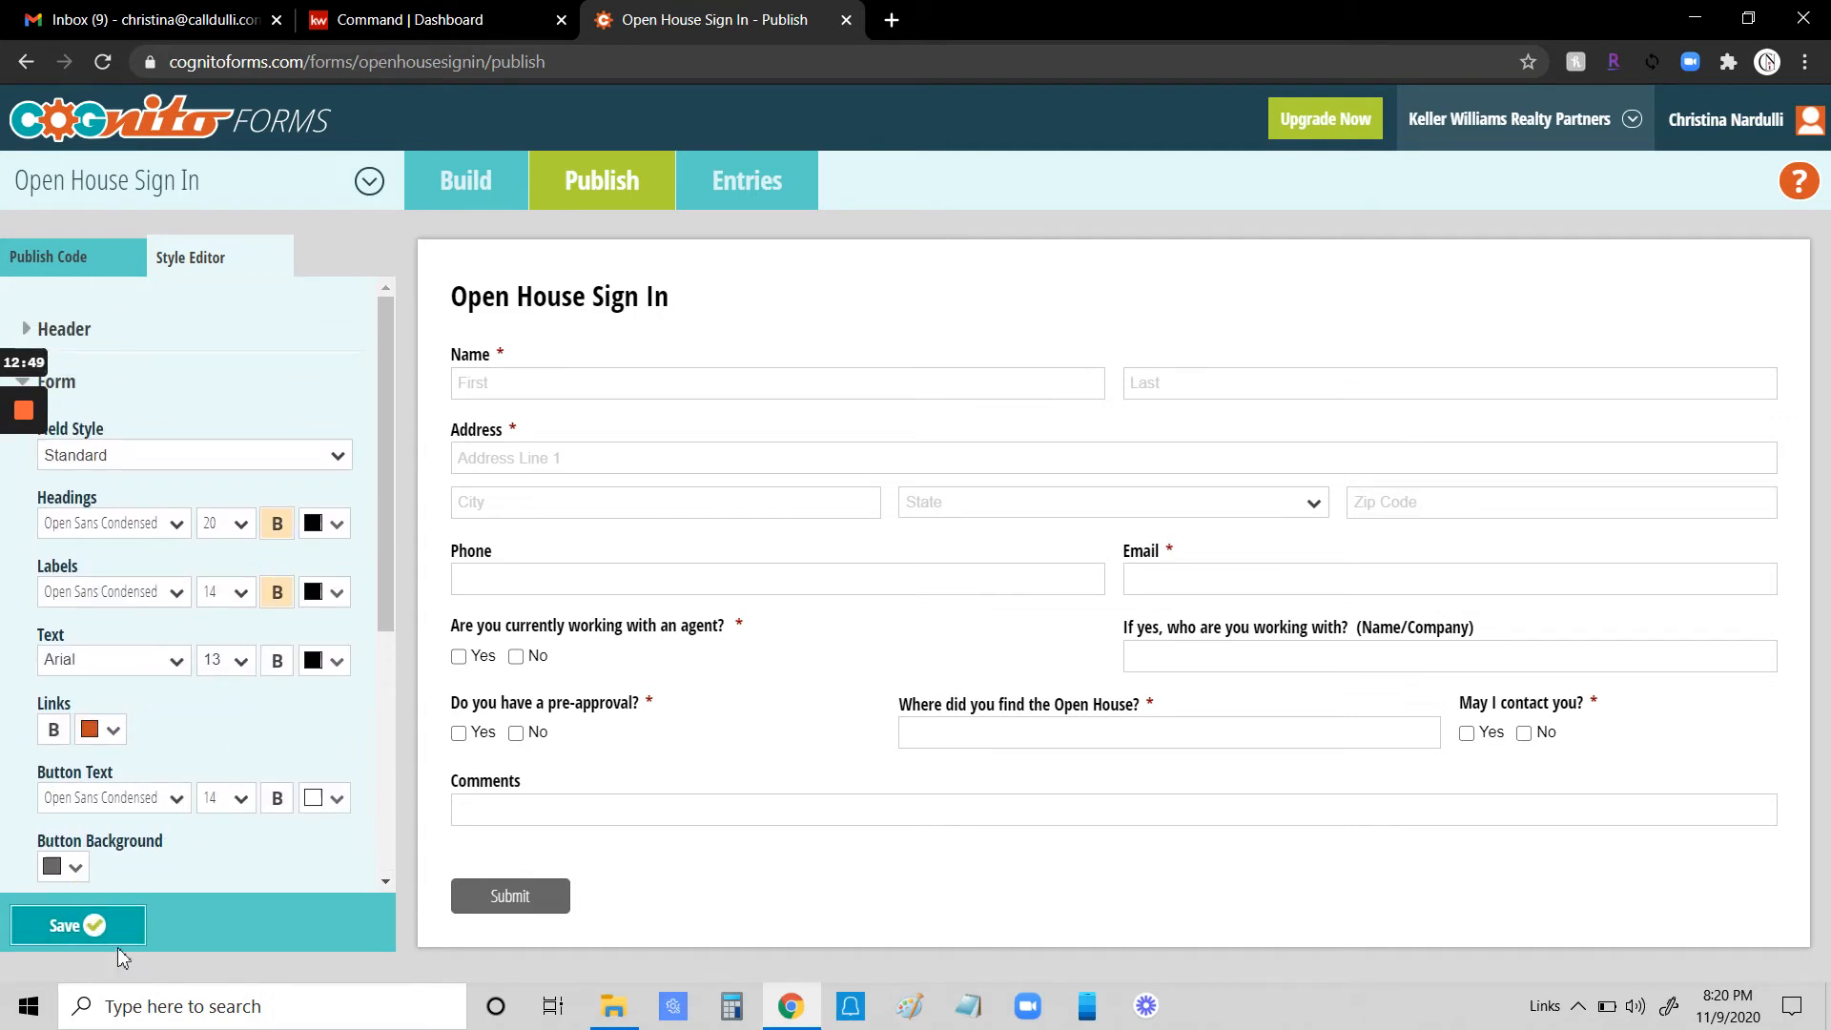
# - Choose the Iframe embed code option in the form's publish code
pyautogui.click(96, 266)
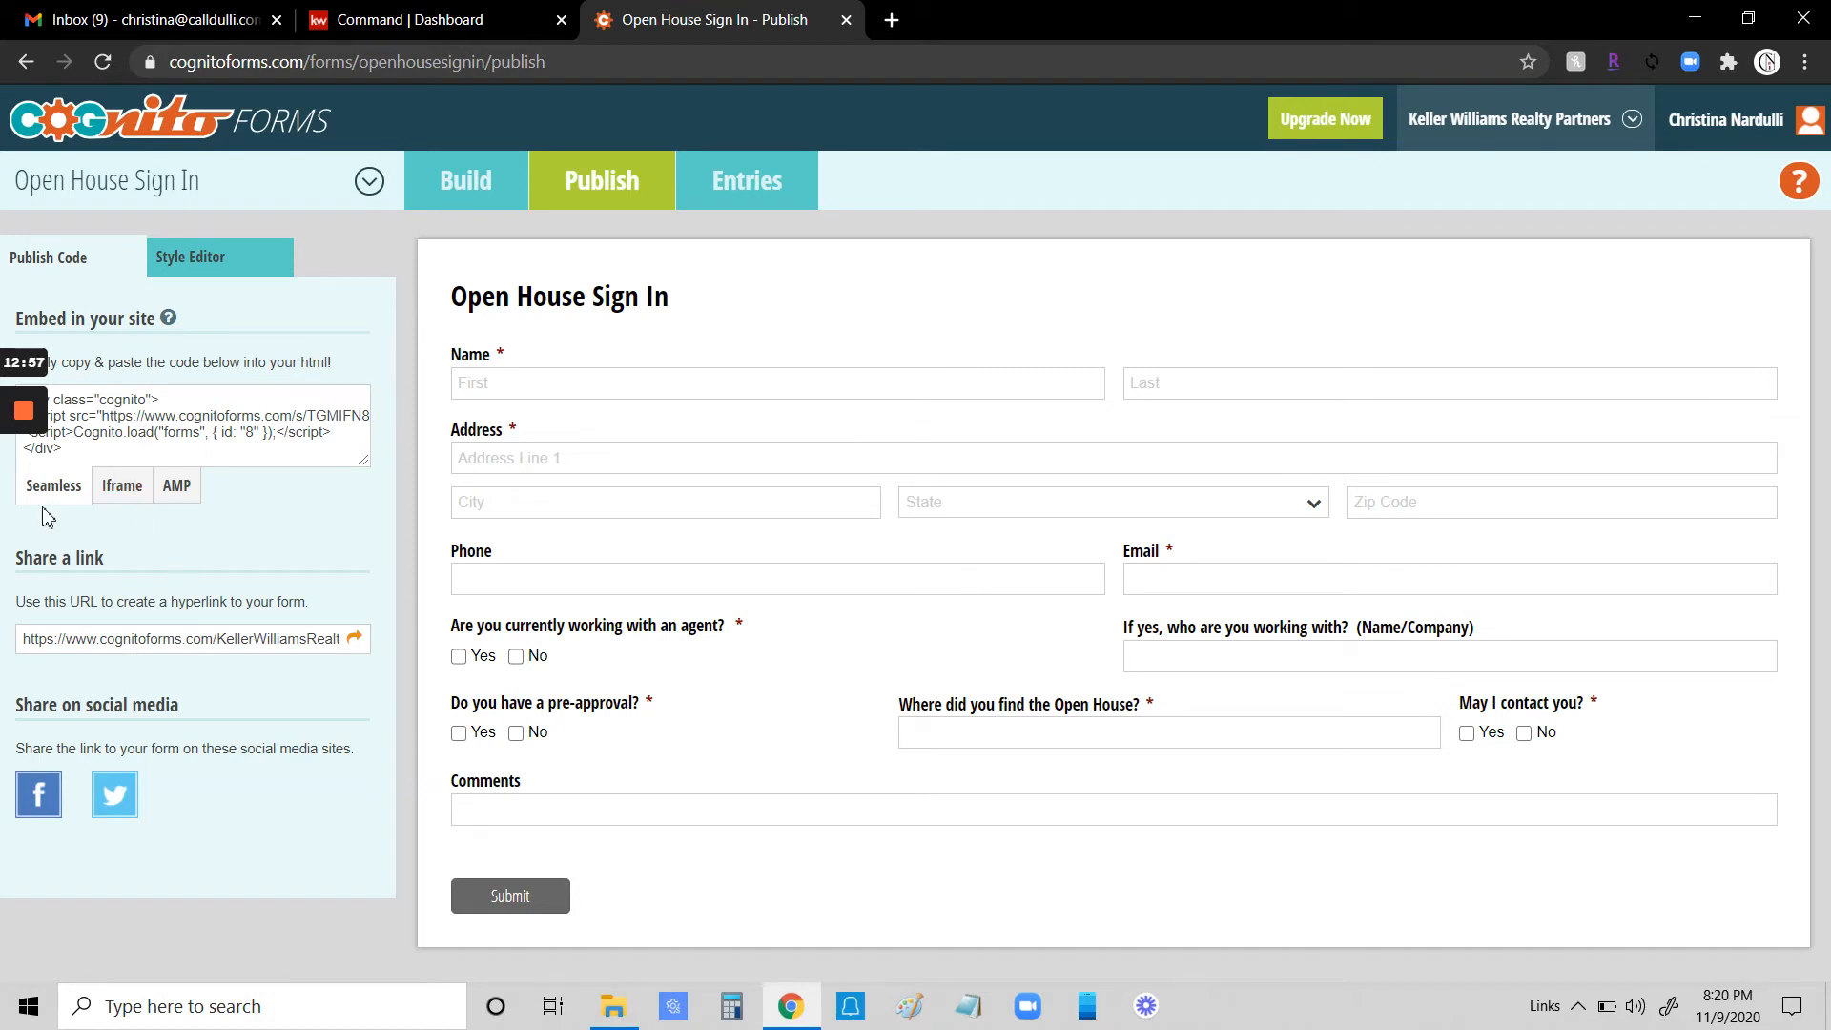
pyautogui.click(128, 494)
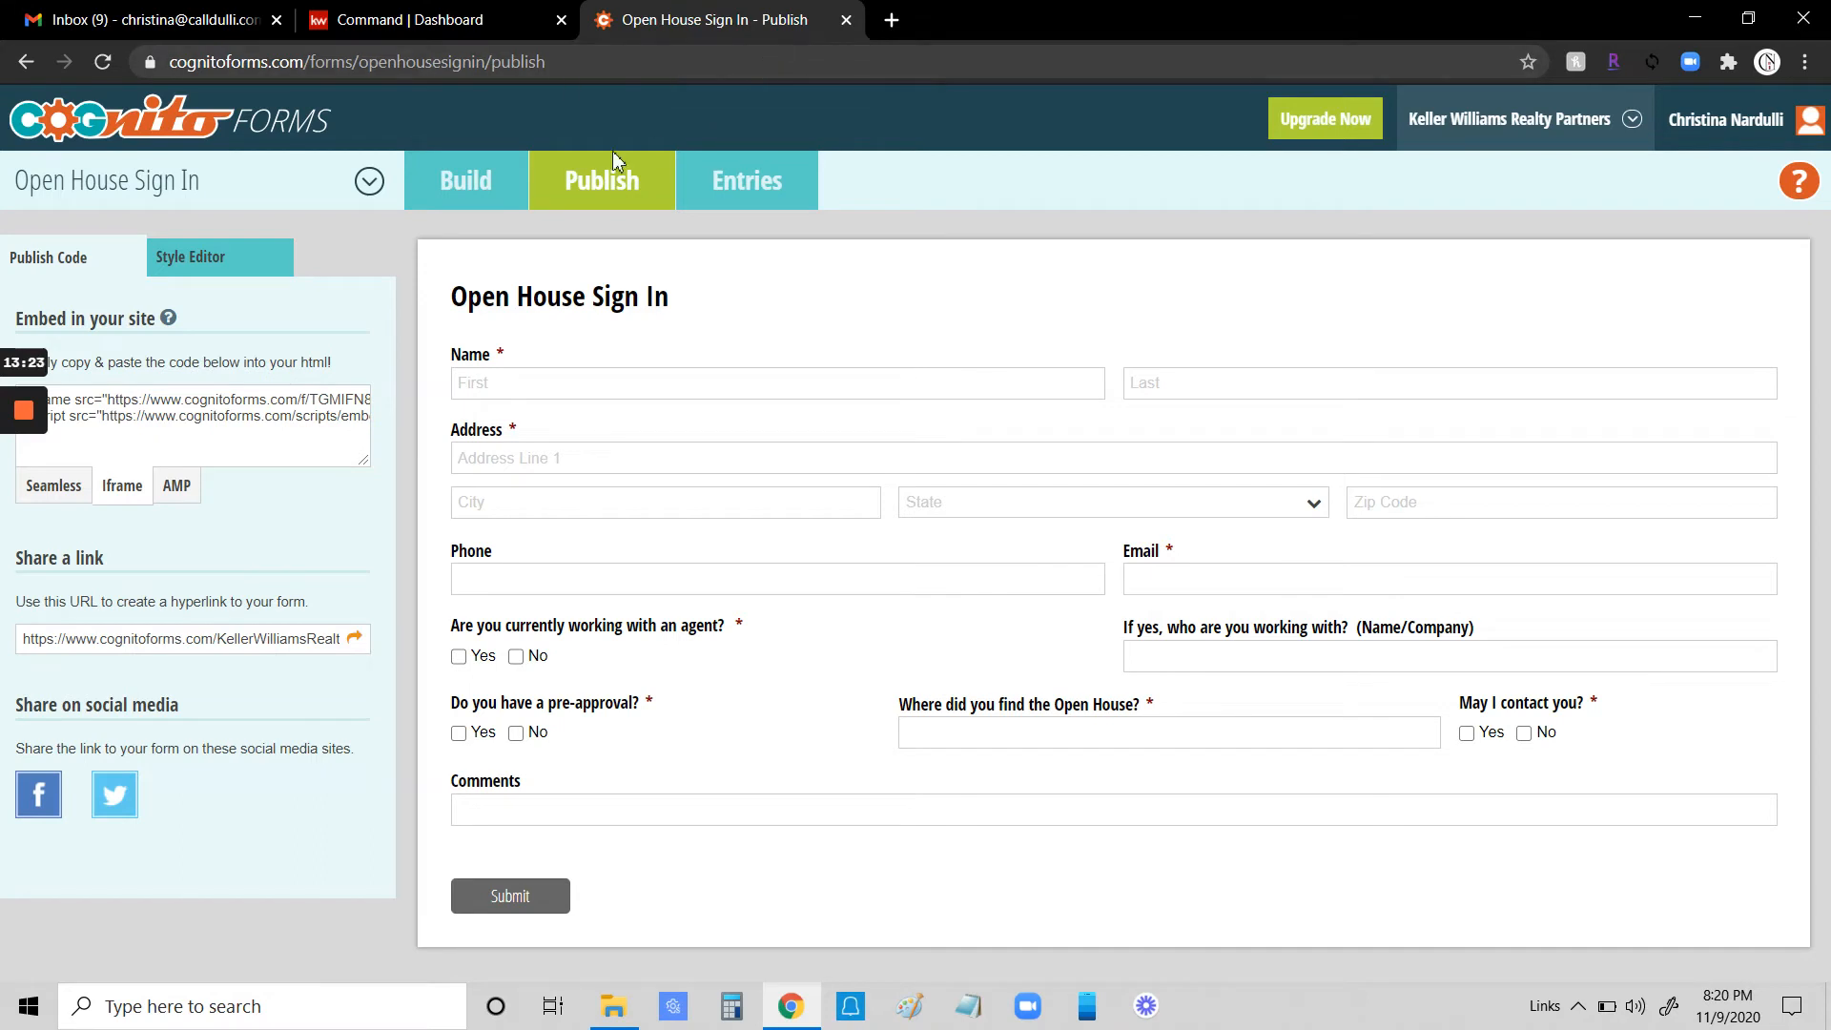
# - Switch to the KW Command dashboard and open the Consumer section
pyautogui.click(438, 29)
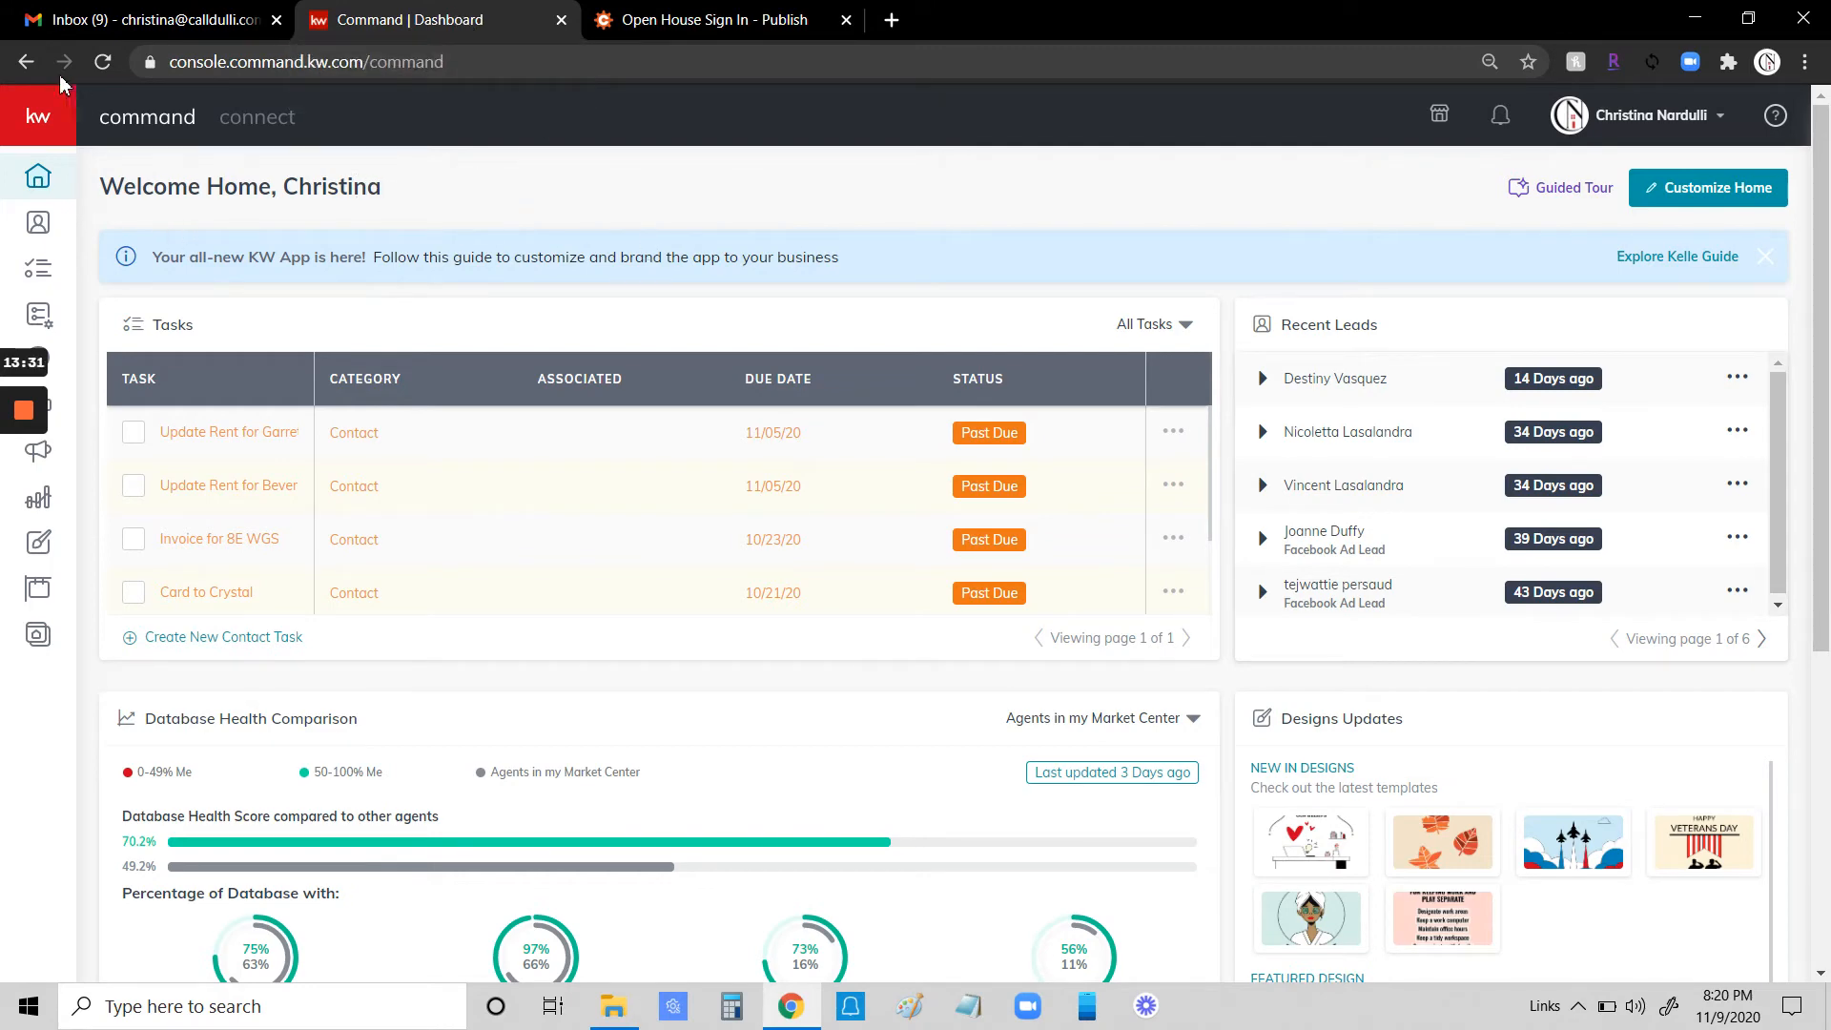
pyautogui.moveTo(122, 419)
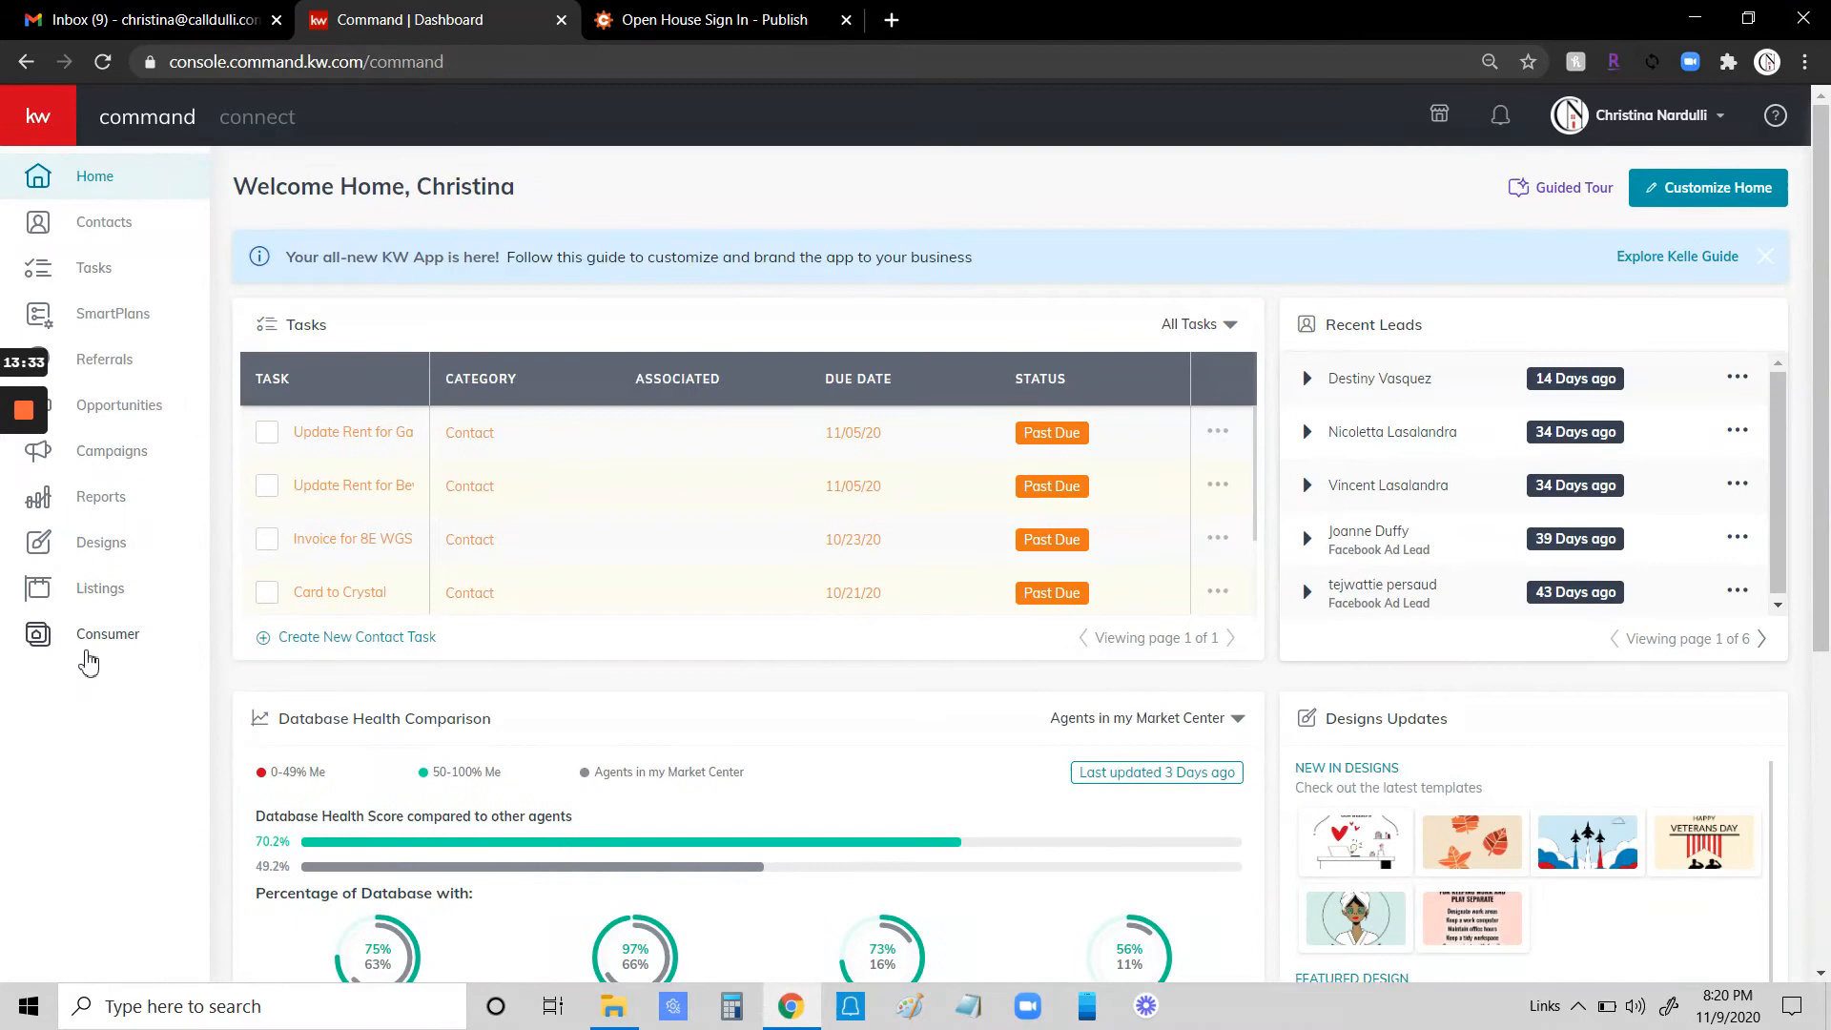
pyautogui.click(96, 645)
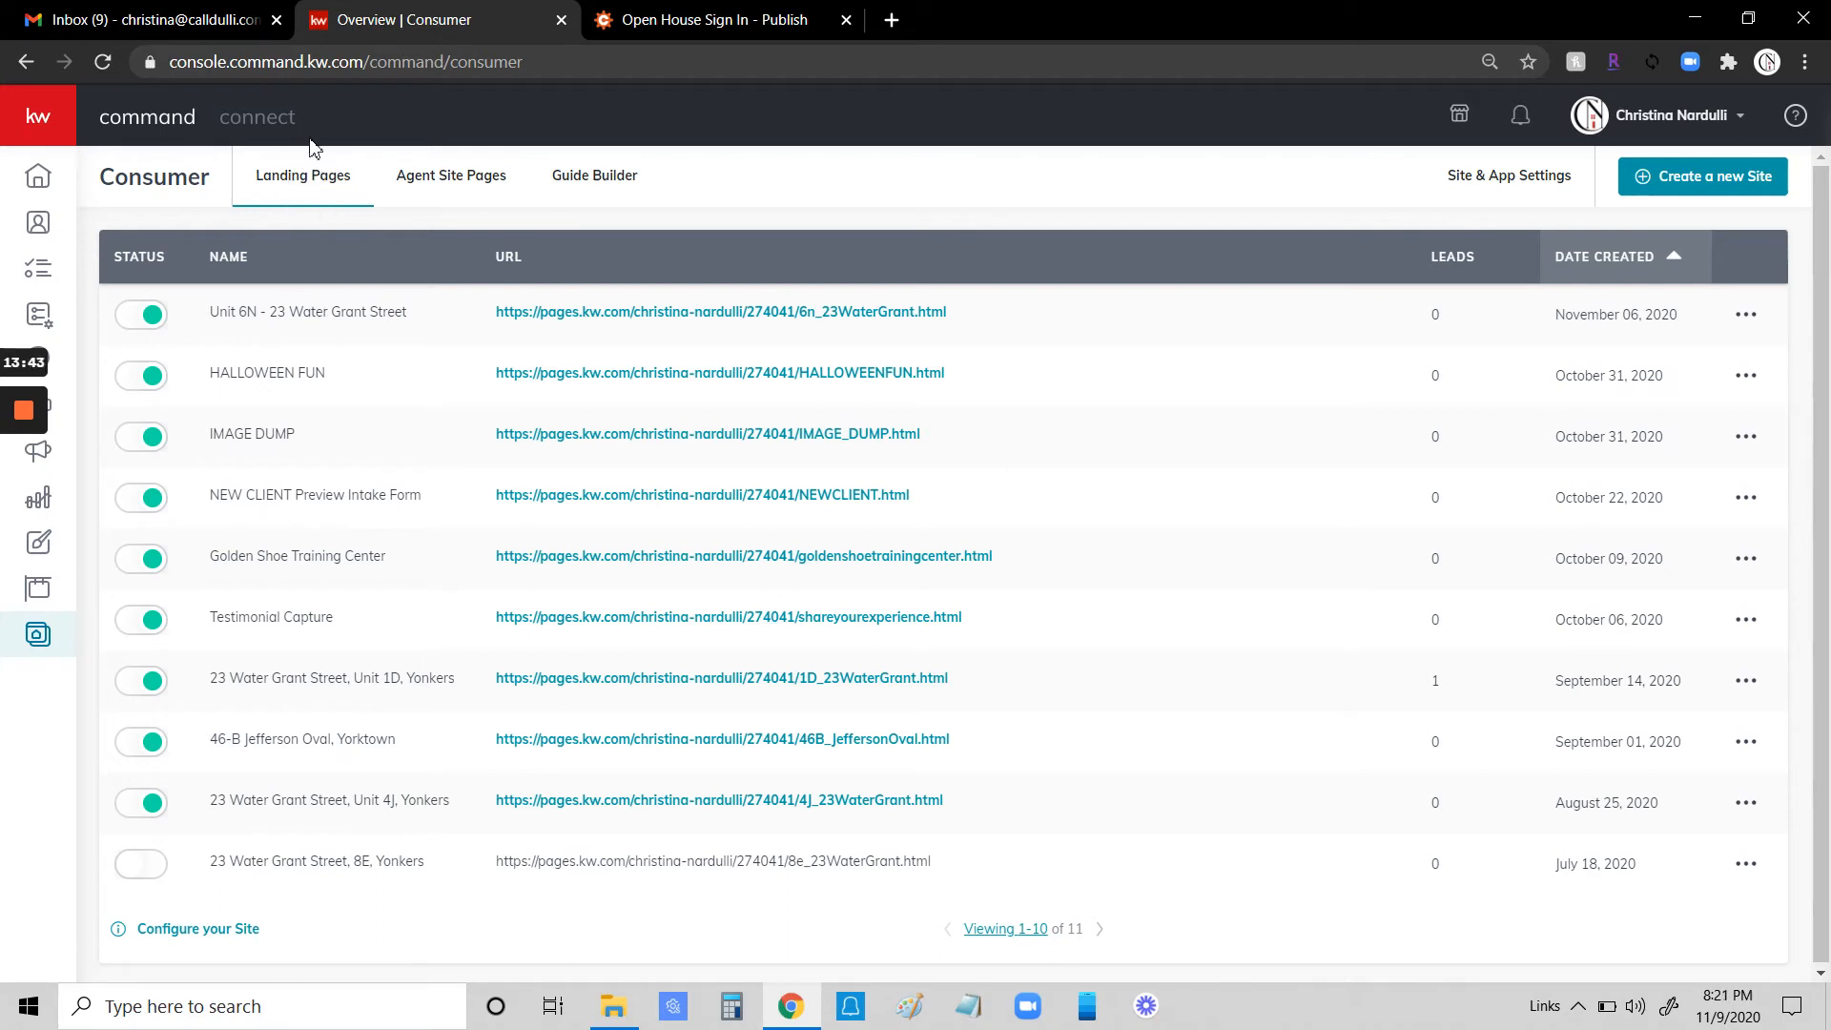
# - Create a new landing page as a standalone page
pyautogui.click(1717, 177)
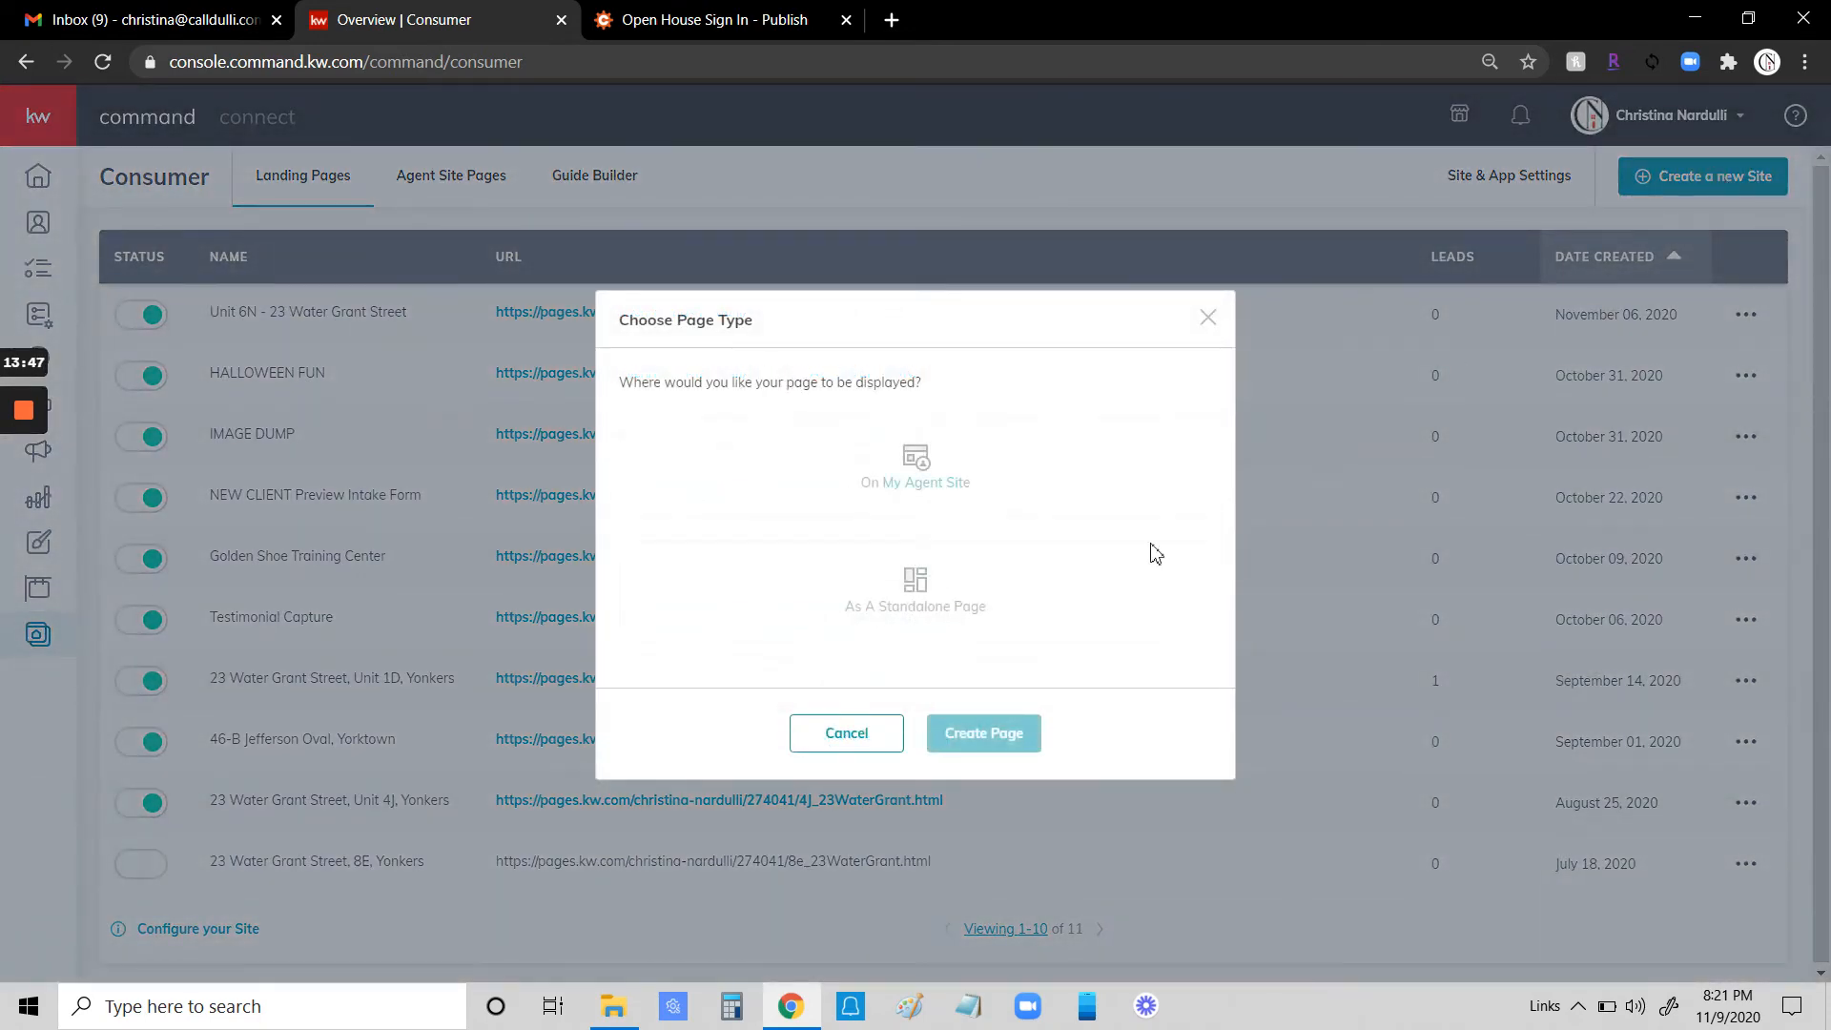
pyautogui.click(921, 584)
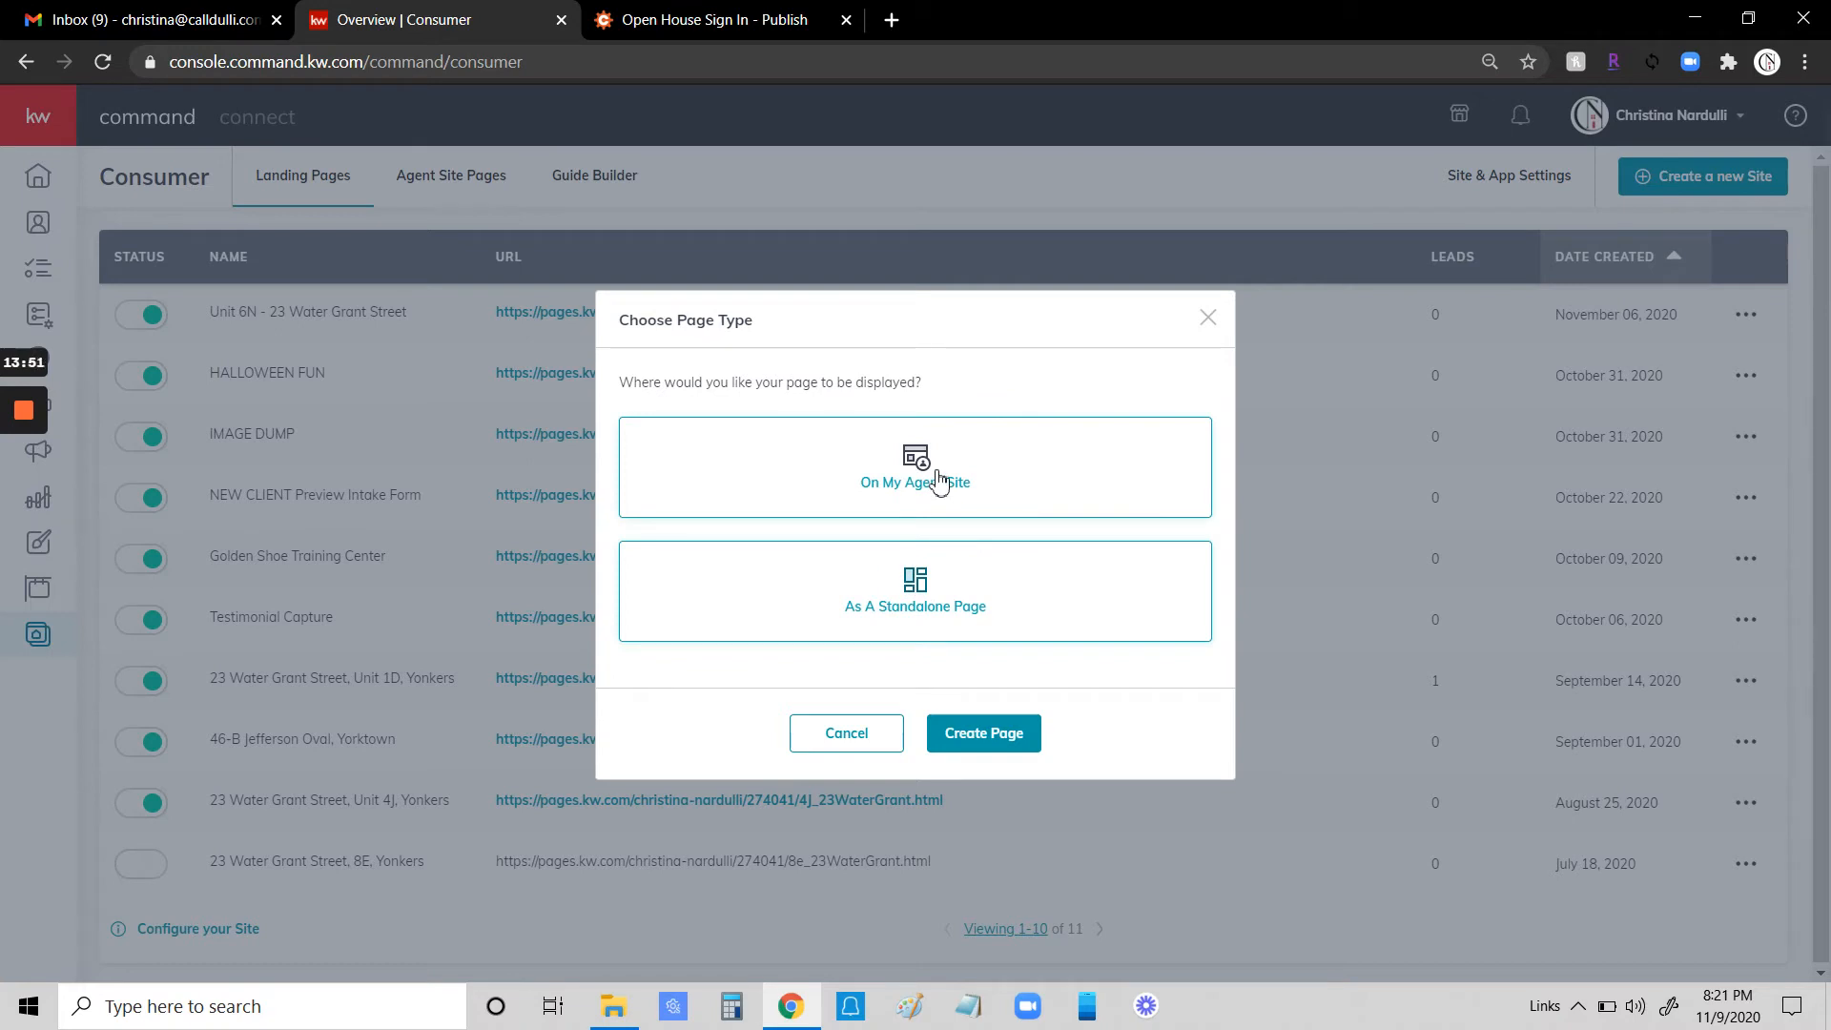
pyautogui.click(993, 737)
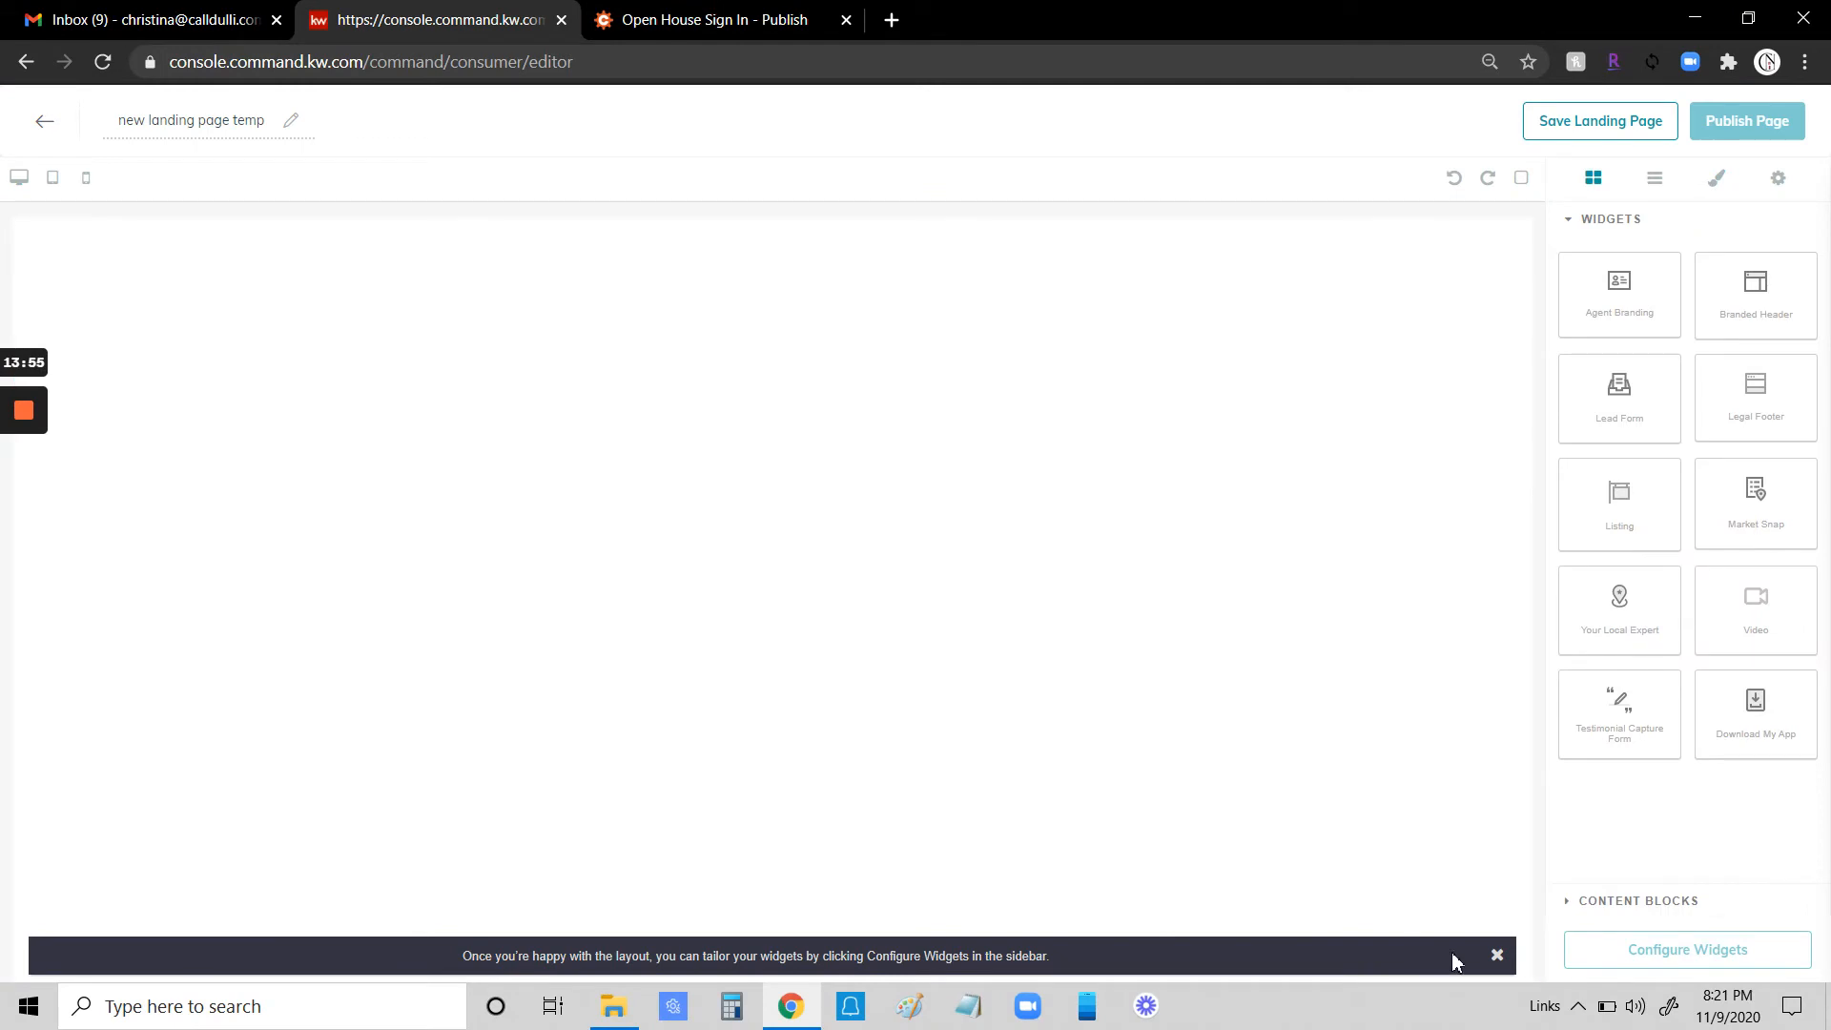
# - Dismiss the layout tip and rename the landing page "Open House Sign In"
pyautogui.click(1496, 957)
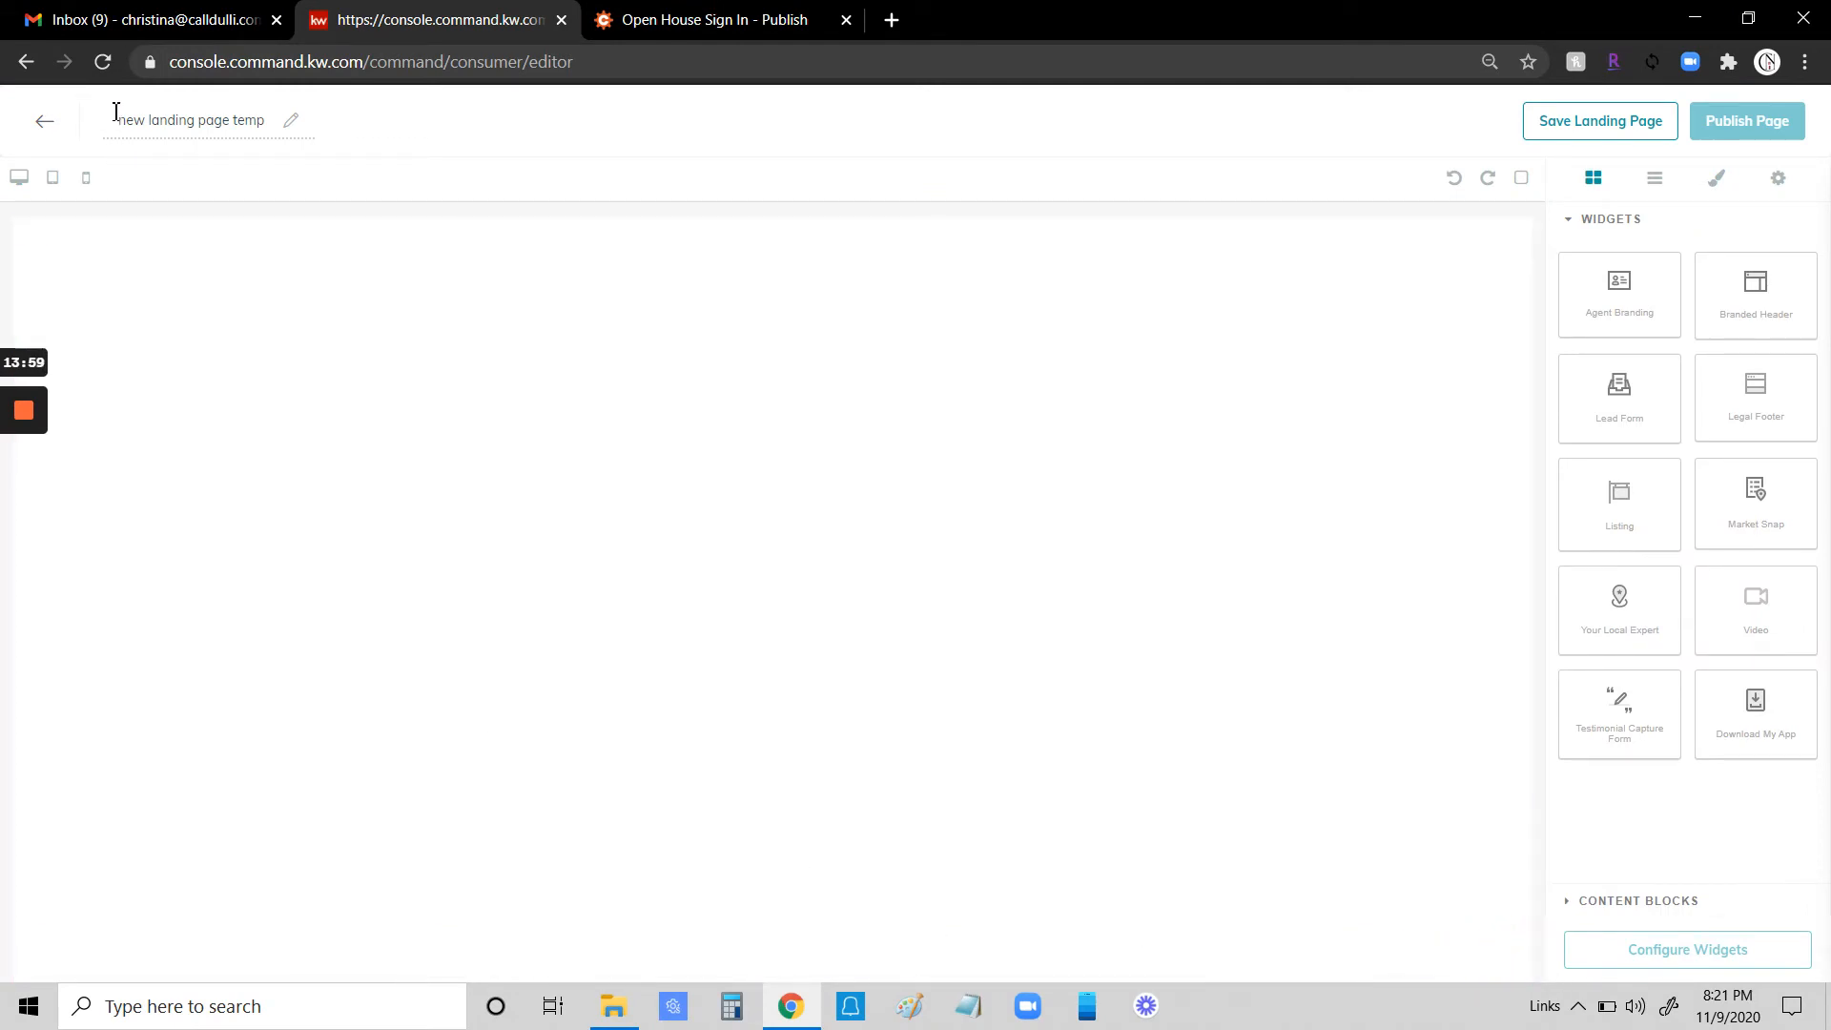
pyautogui.moveTo(115, 112); pyautogui.dragTo(277, 129)
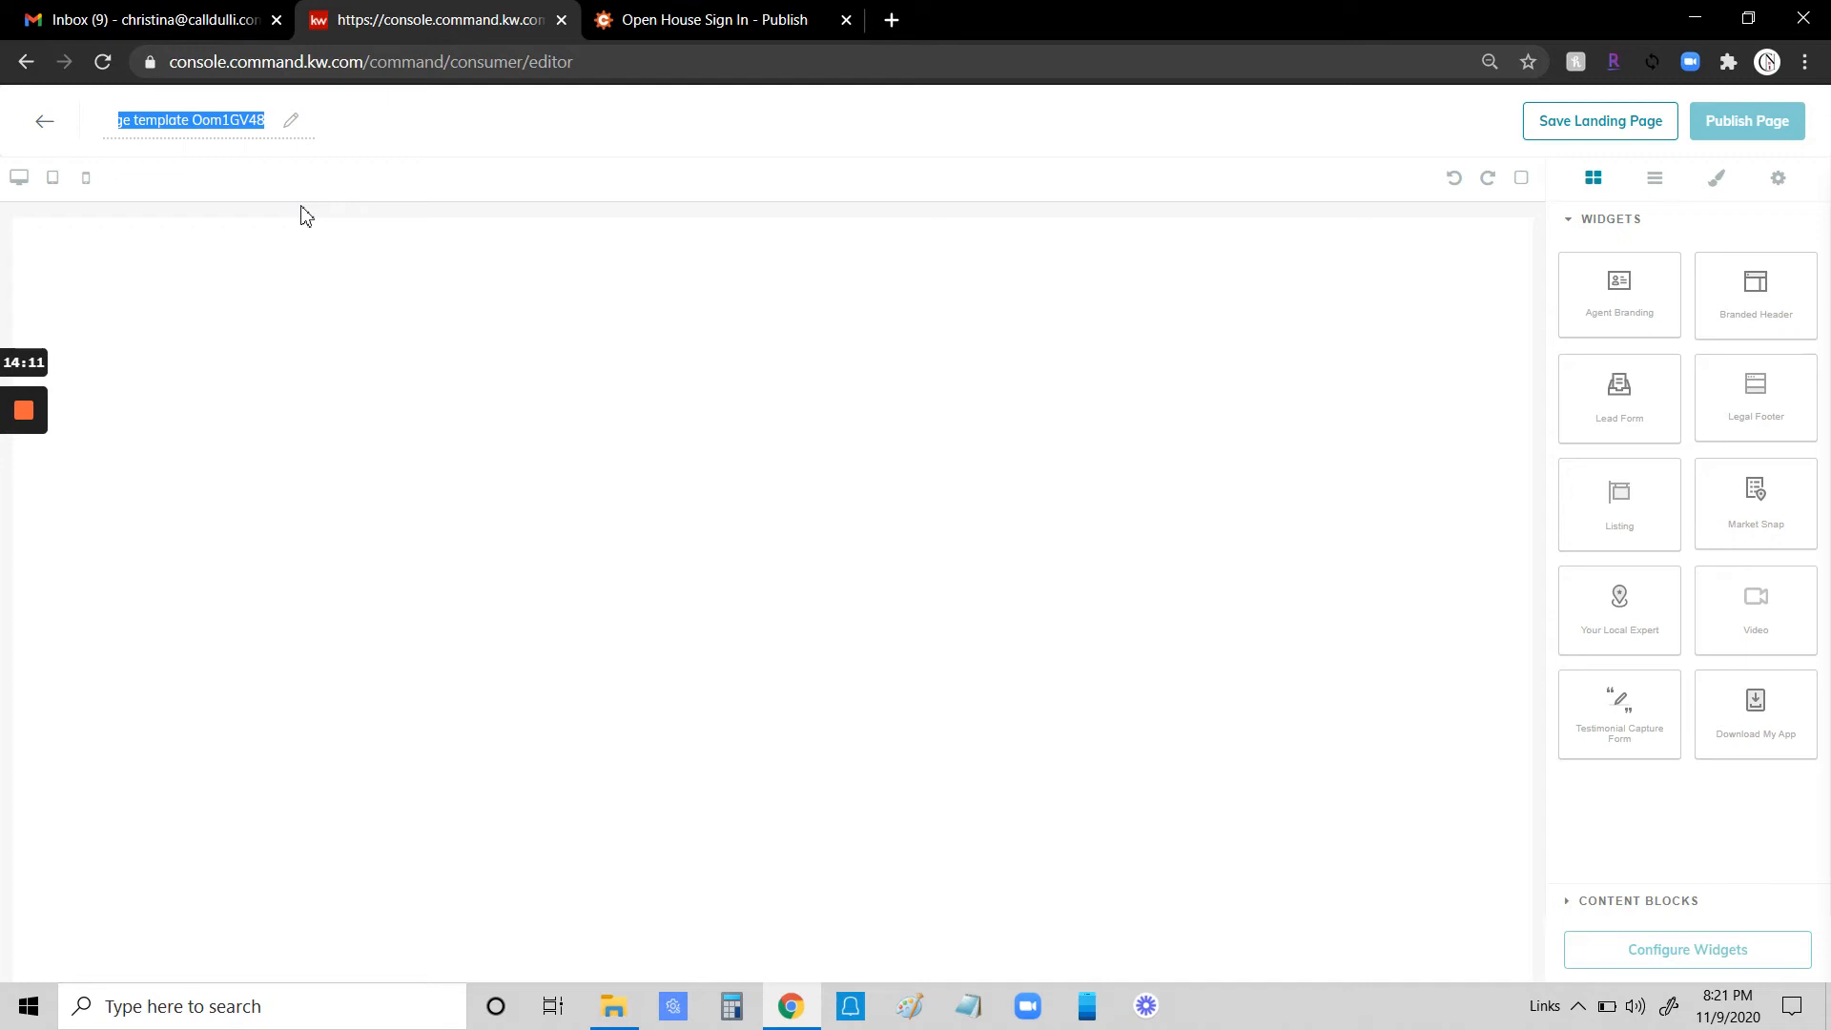
pyautogui.write('Open House Sign In')
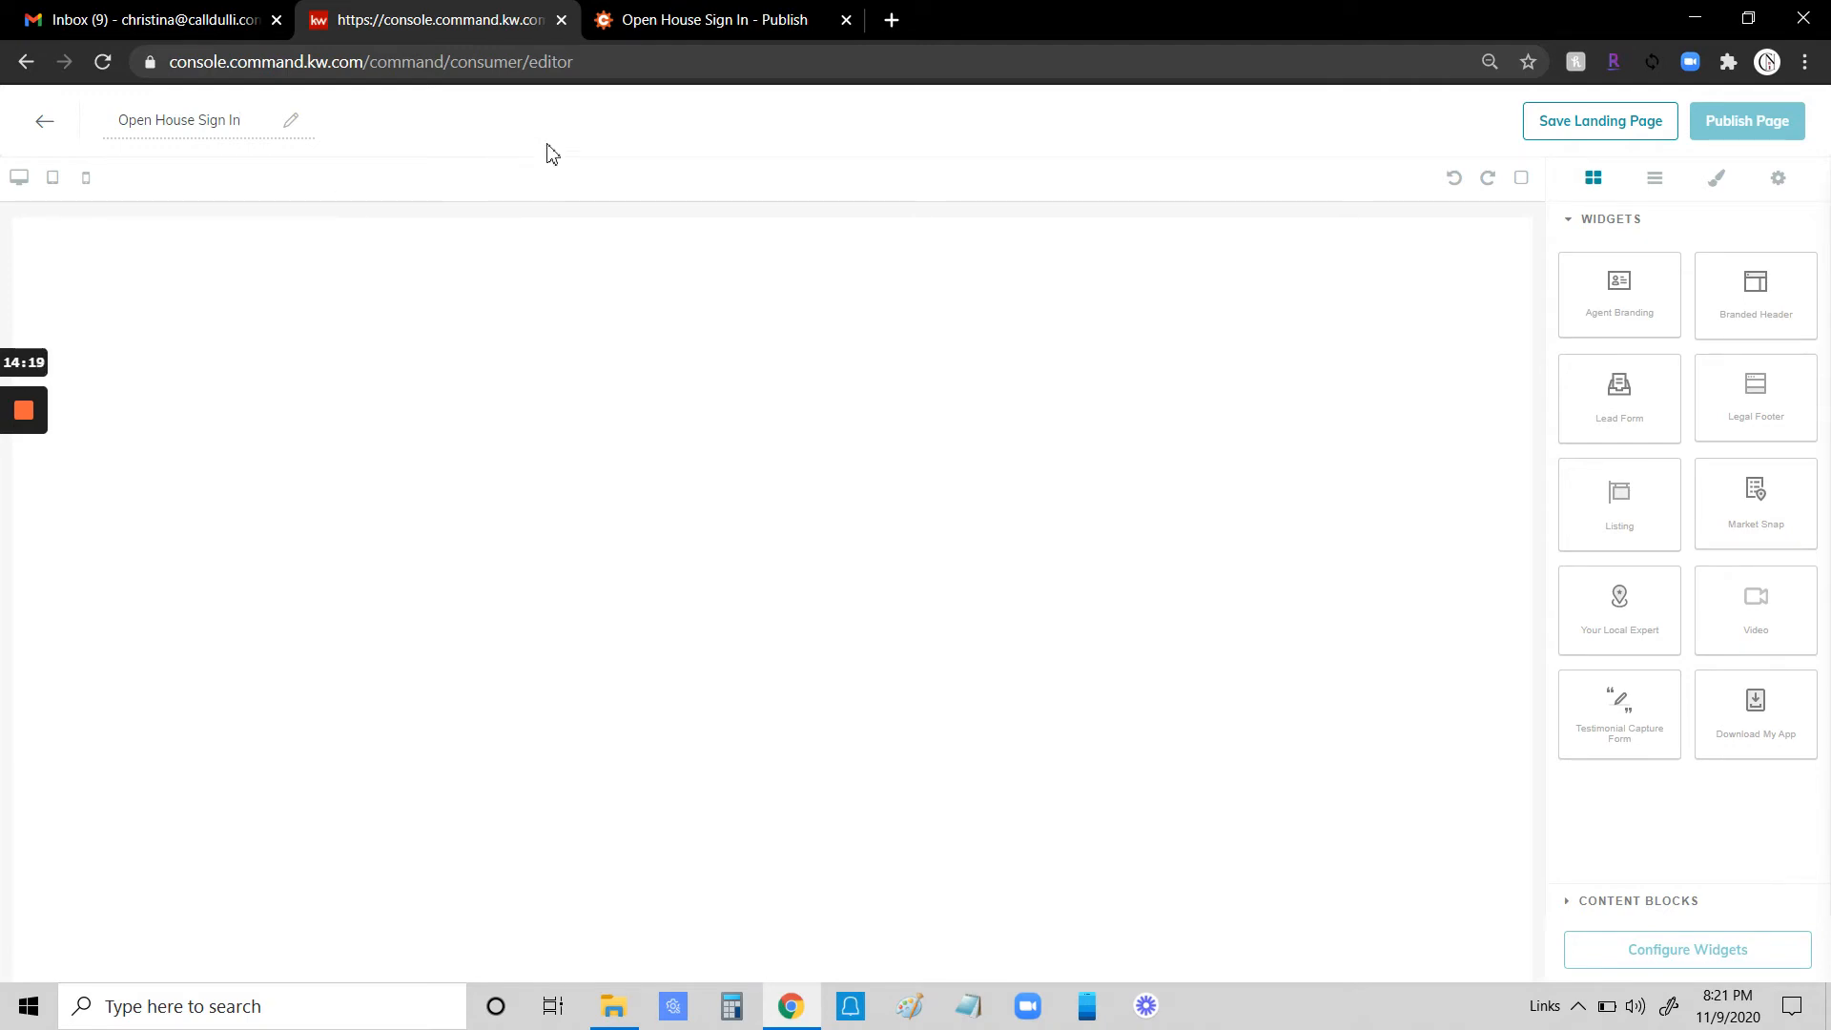
# - Add a Branded Header widget to the top of the page body
pyautogui.click(591, 147)
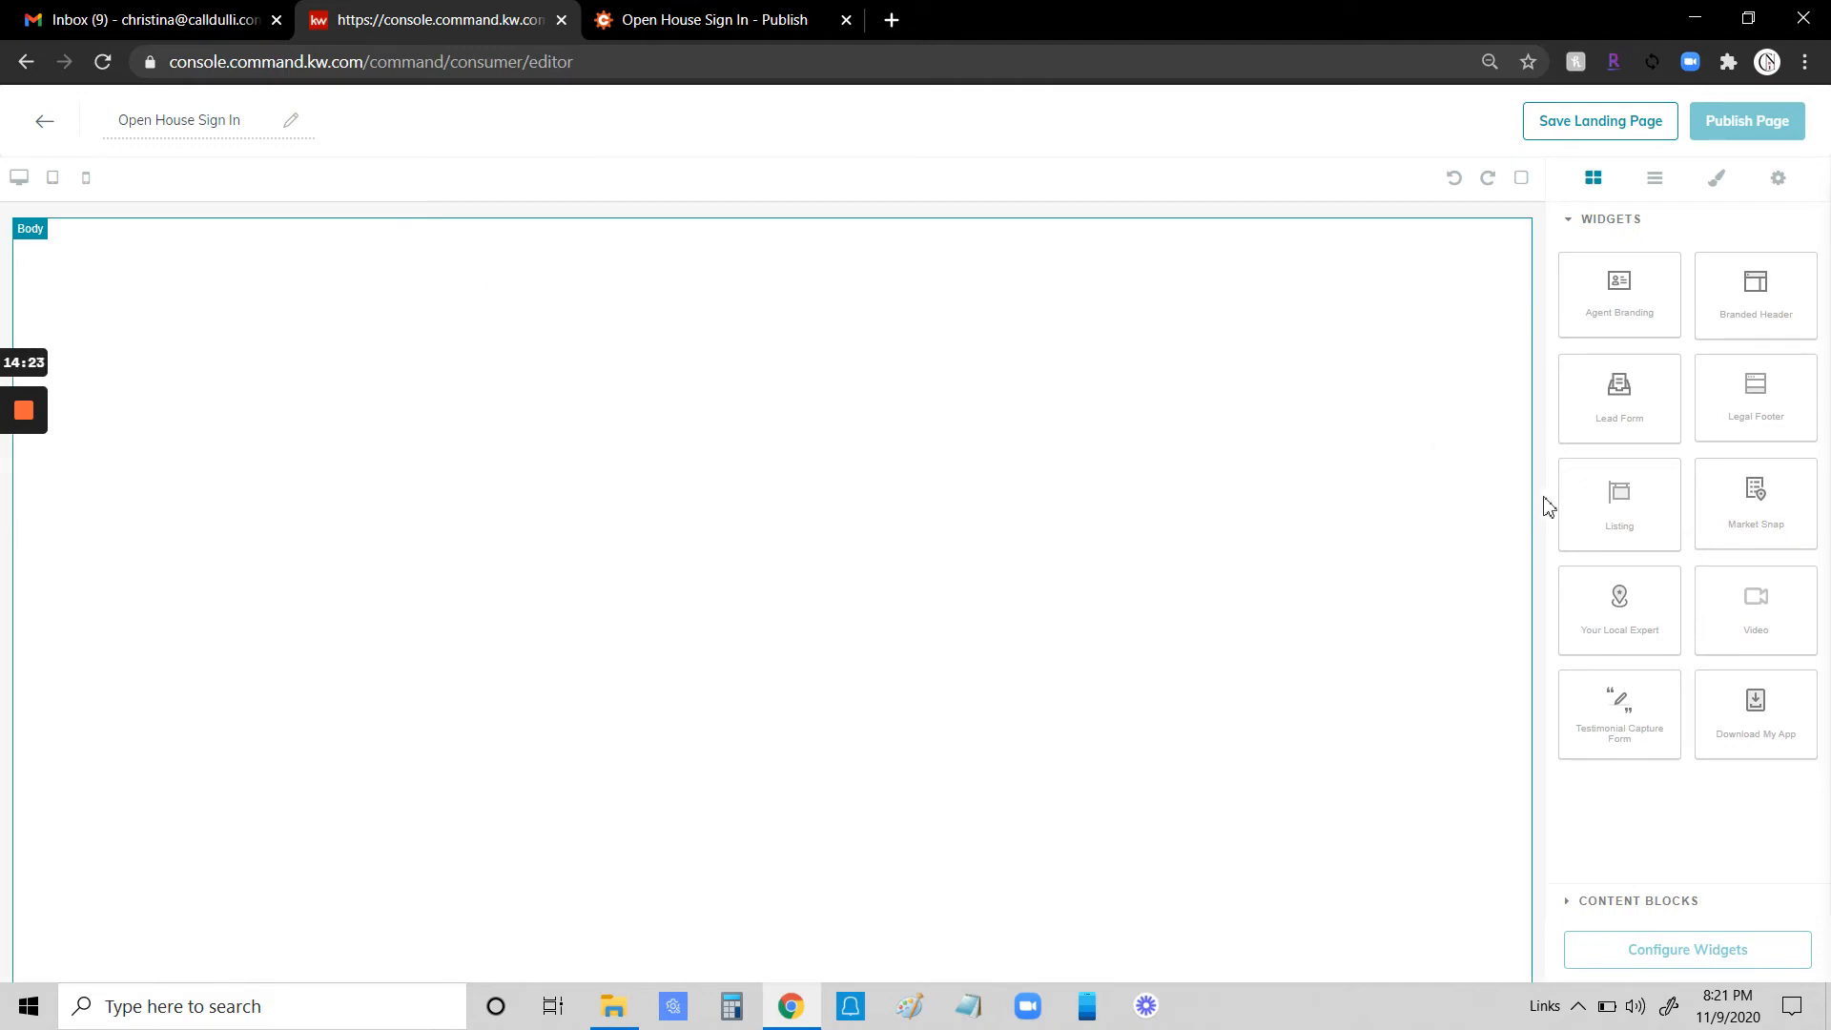
pyautogui.moveTo(1761, 290); pyautogui.dragTo(1206, 276)
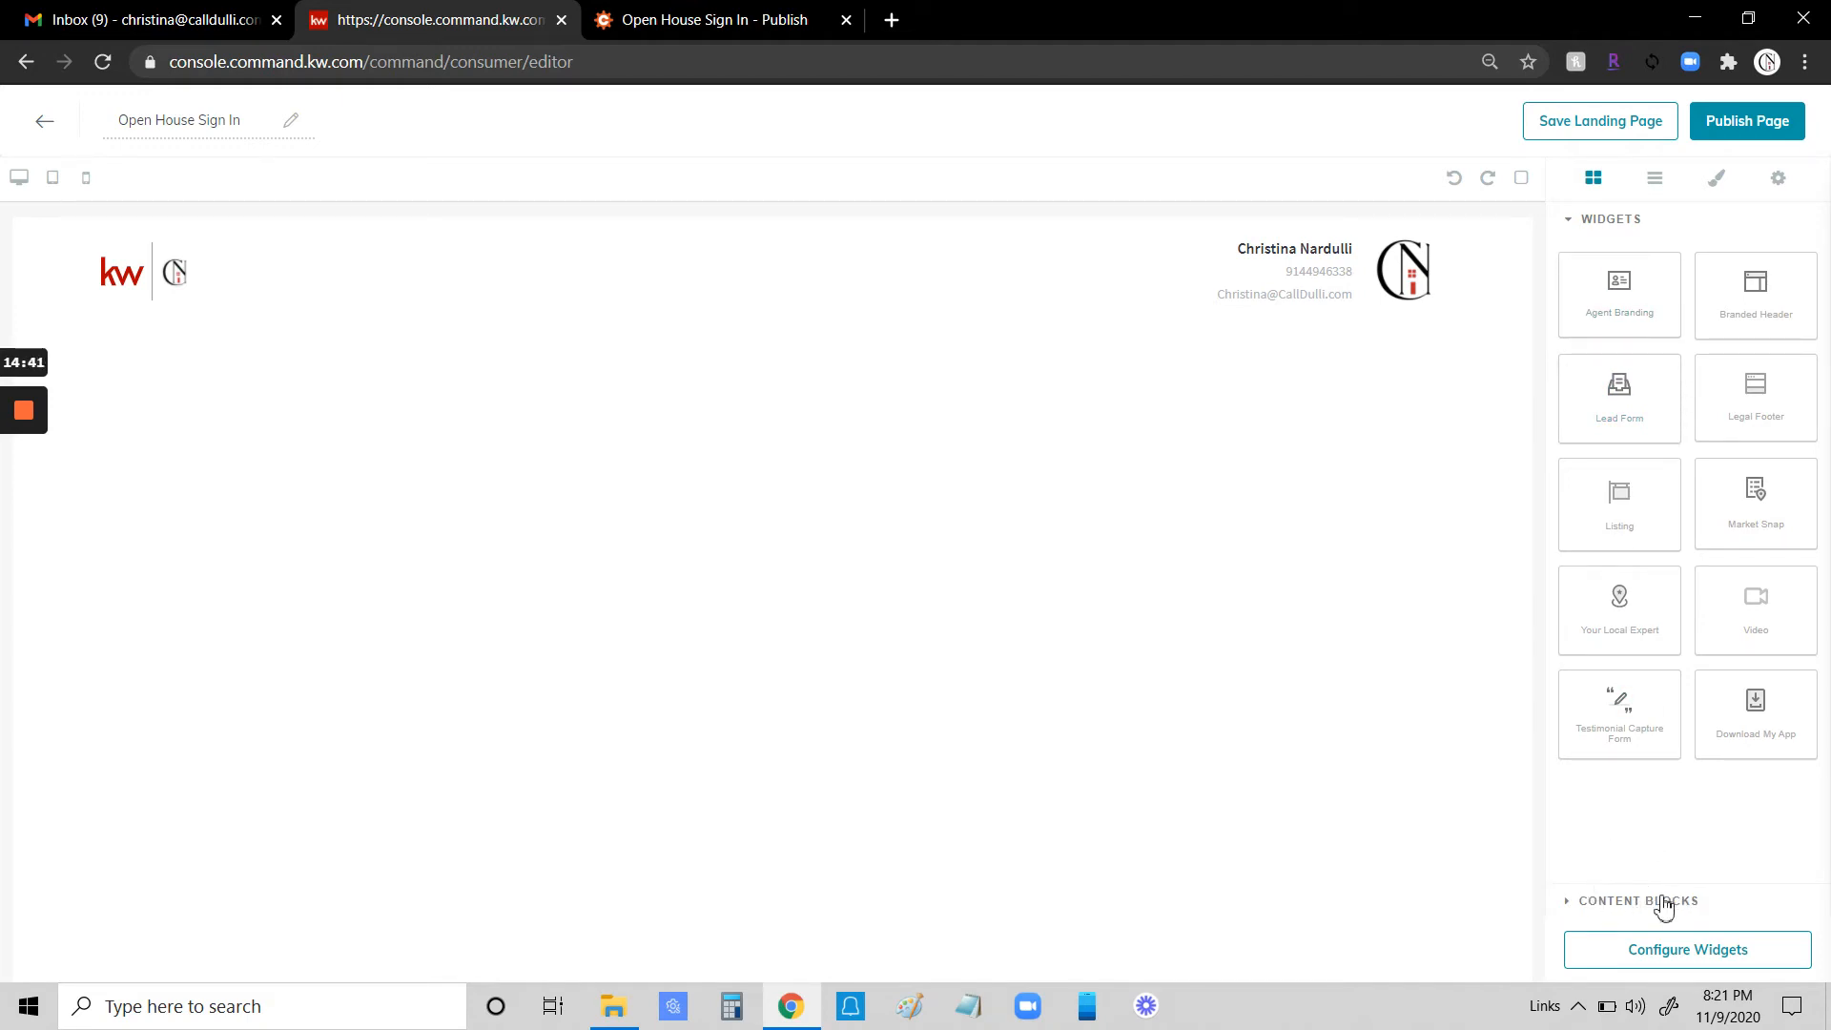
# - Add a Text content block below the header and select its placeholder text
pyautogui.click(1628, 904)
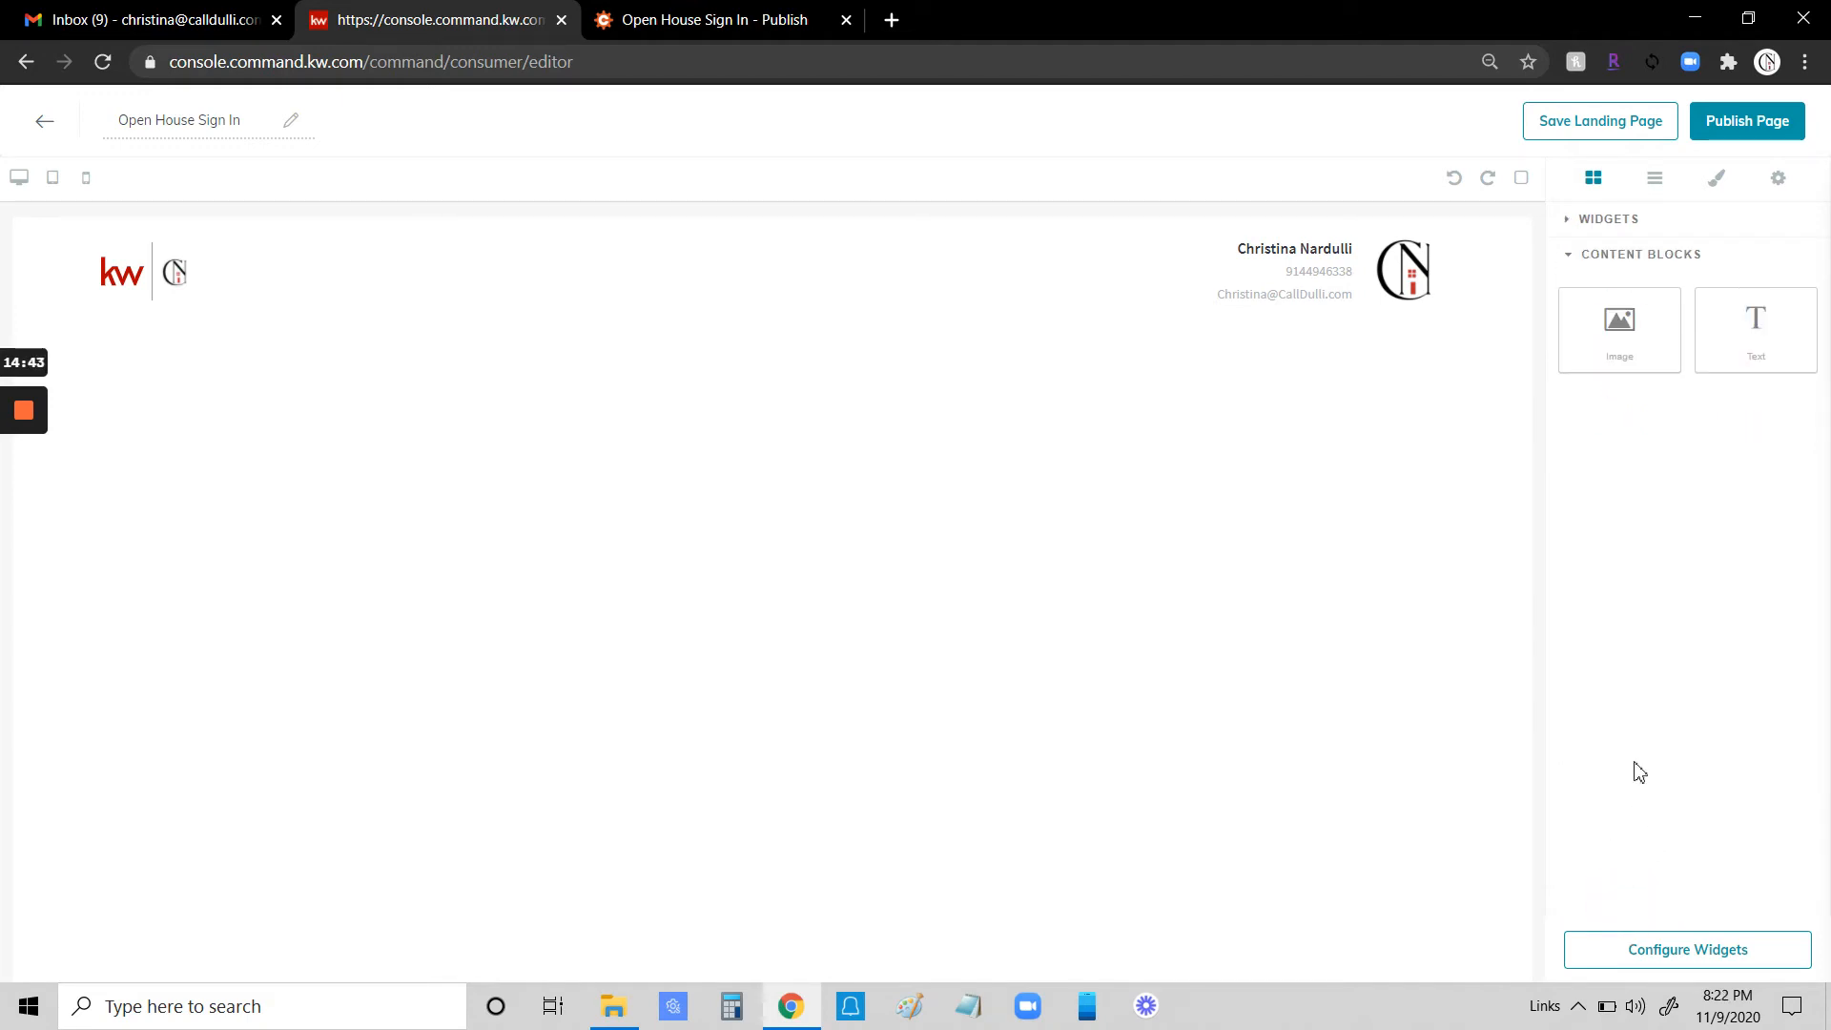
pyautogui.moveTo(1757, 321); pyautogui.dragTo(584, 424)
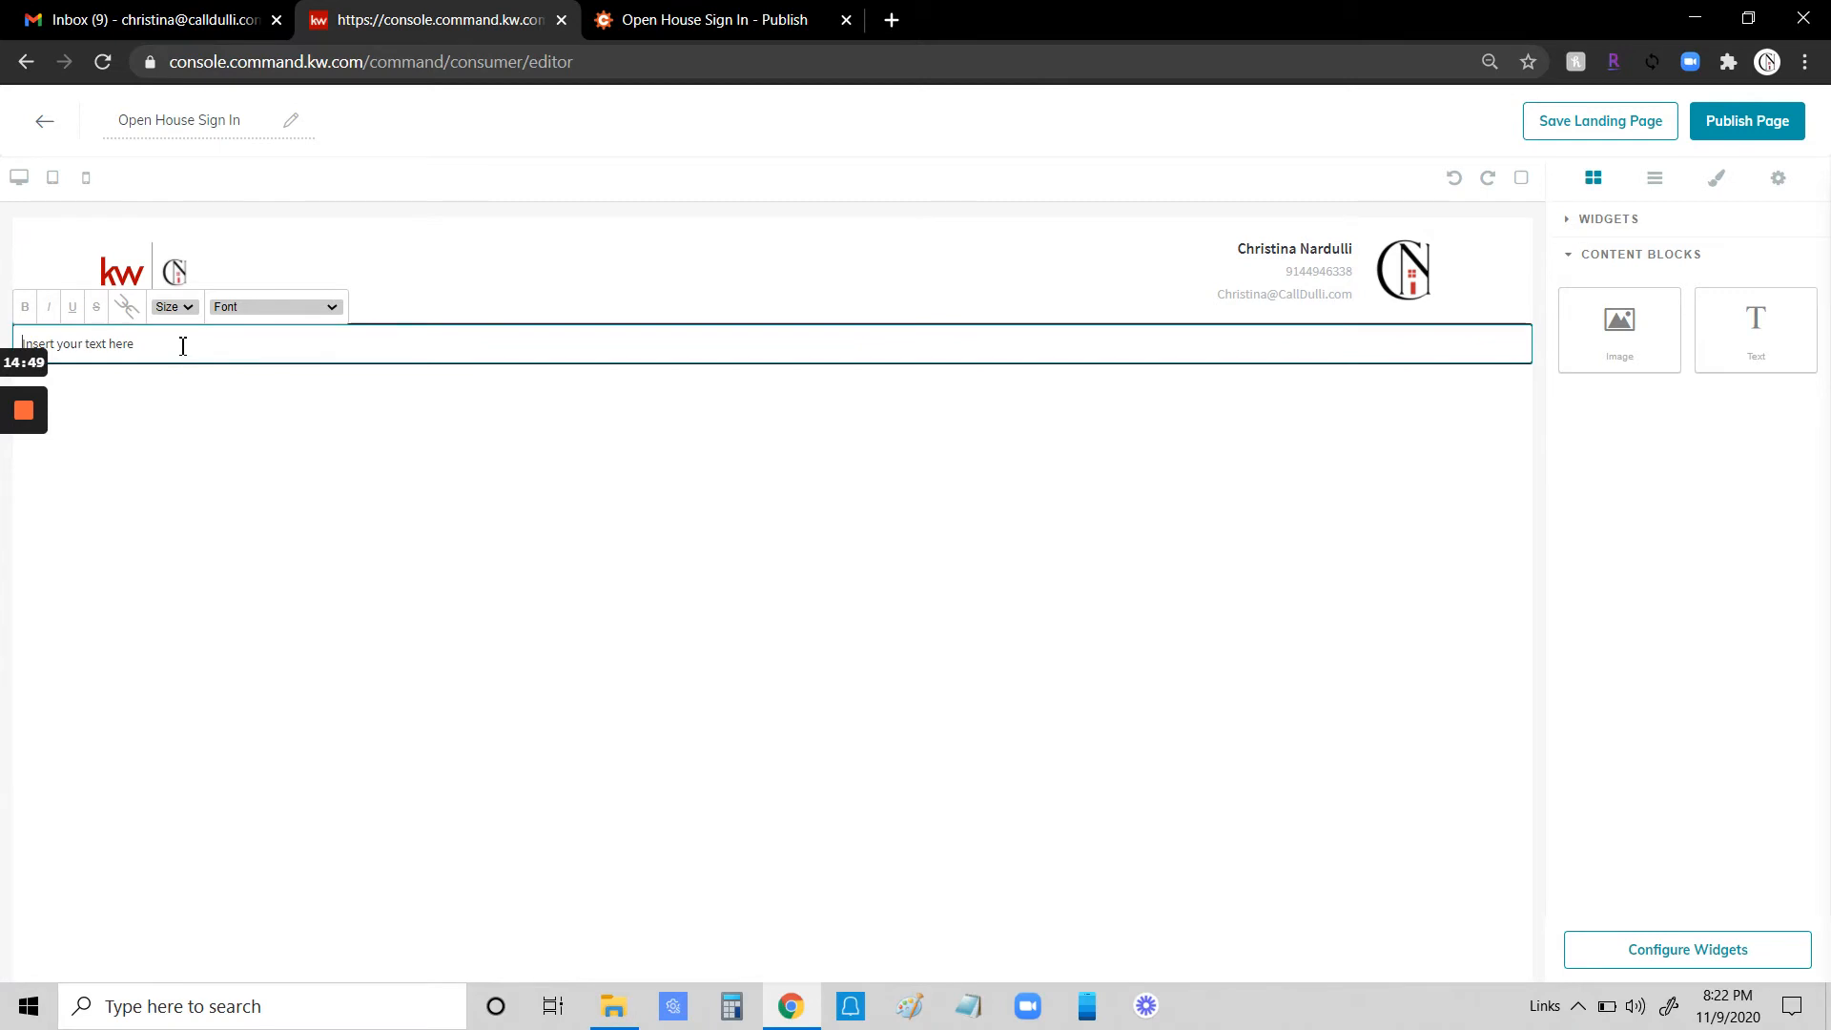
pyautogui.moveTo(163, 343); pyautogui.dragTo(6, 364)
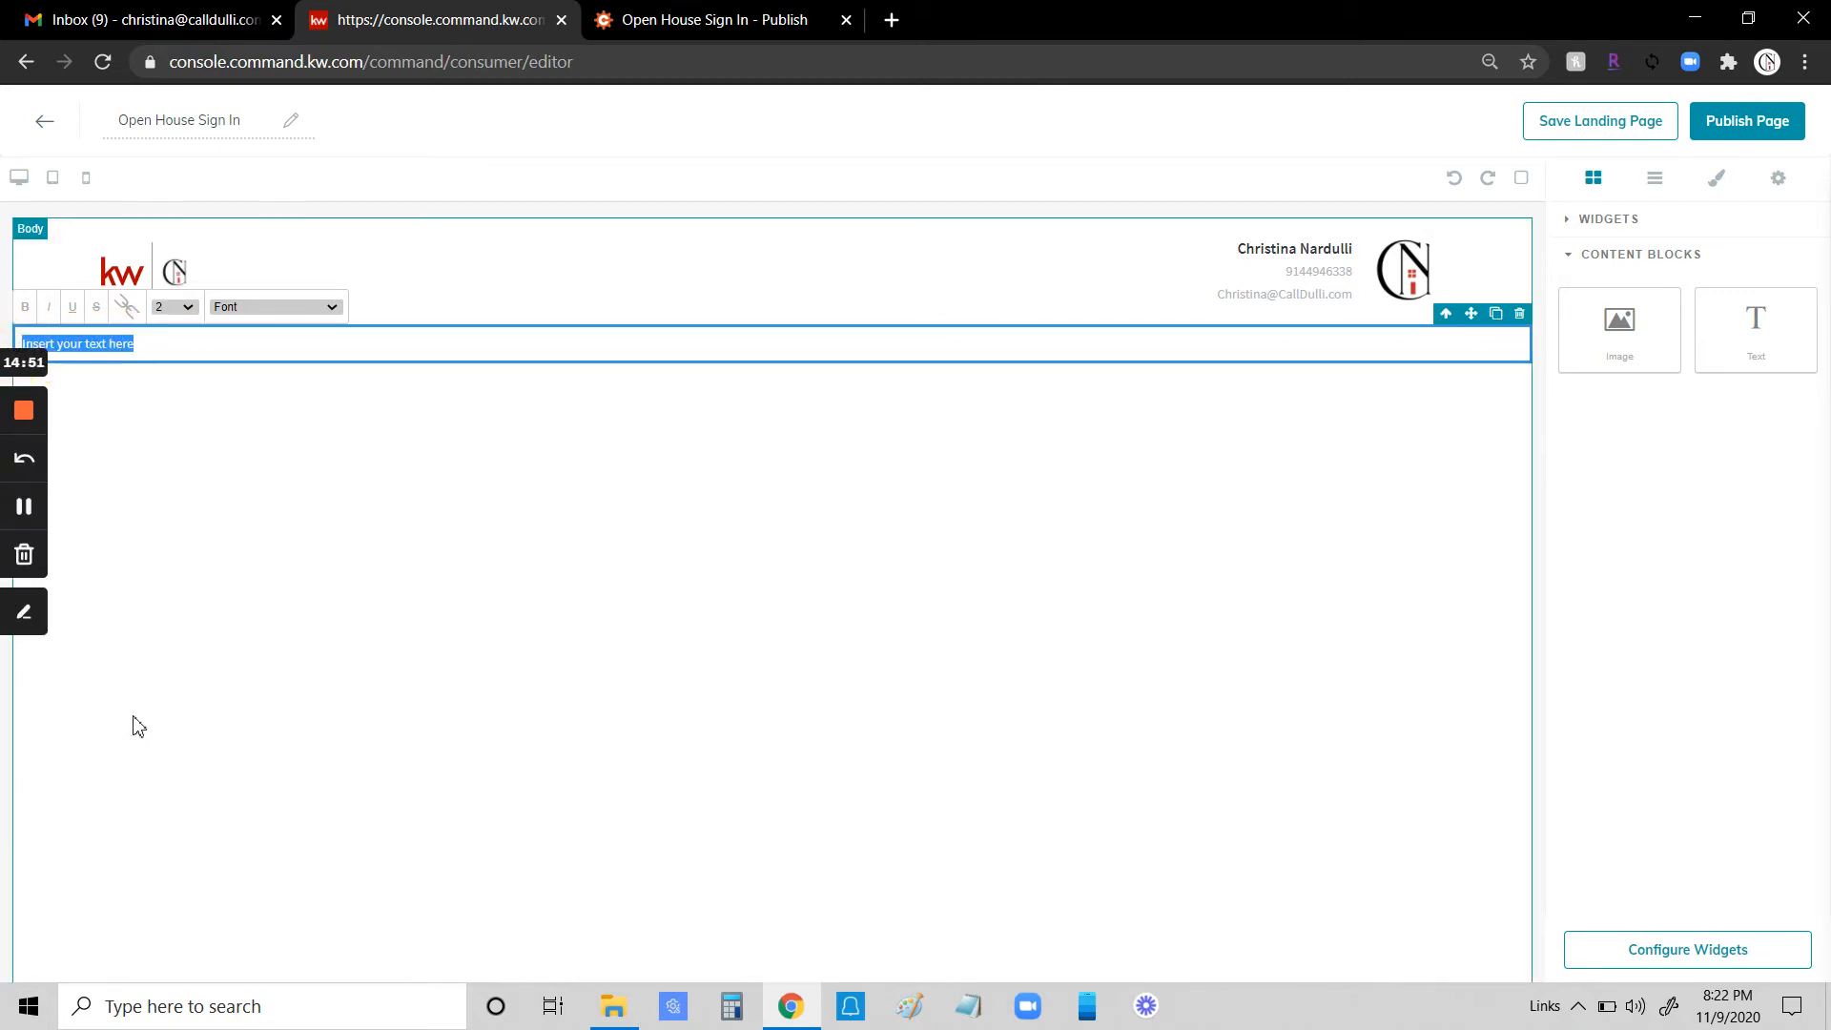
# - Switch to the Cognito Forms tab and copy the Iframe embed code
pyautogui.click(711, 26)
pyautogui.moveTo(283, 442); pyautogui.dragTo(156, 407)
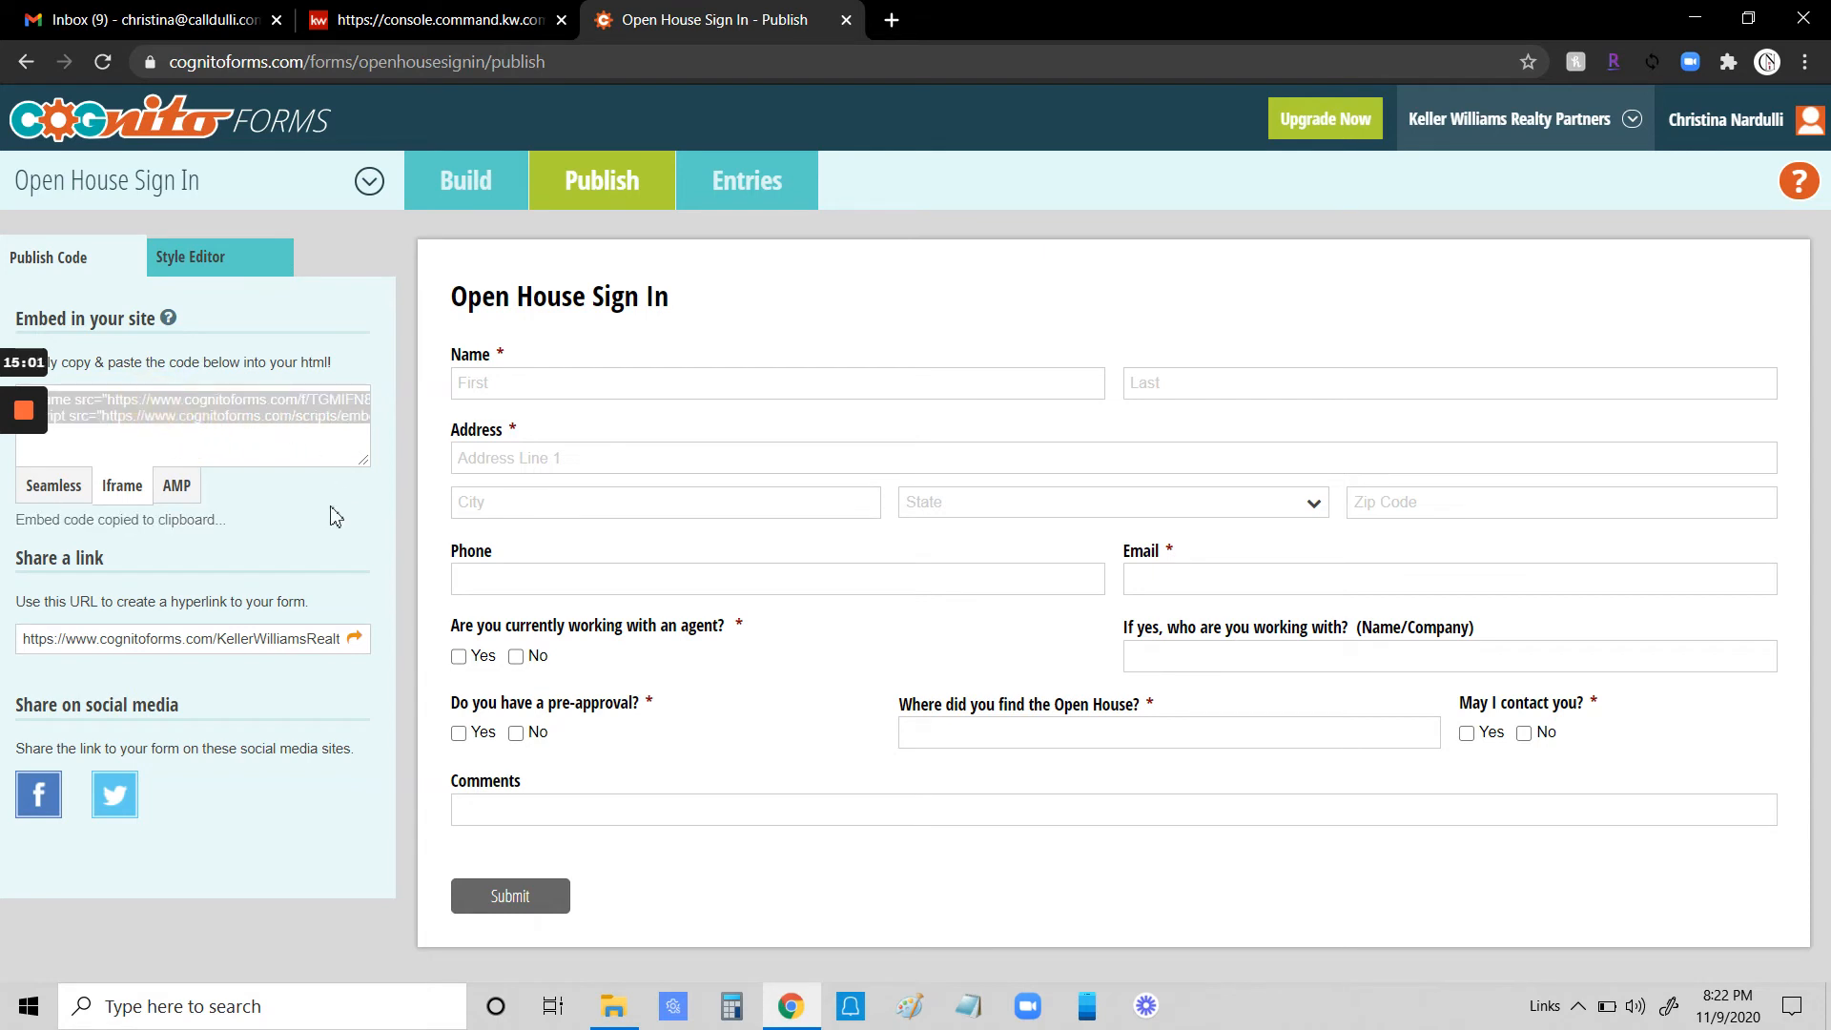
# - Select the entire Iframe embed code in the code box and copy it
pyautogui.click(247, 399)
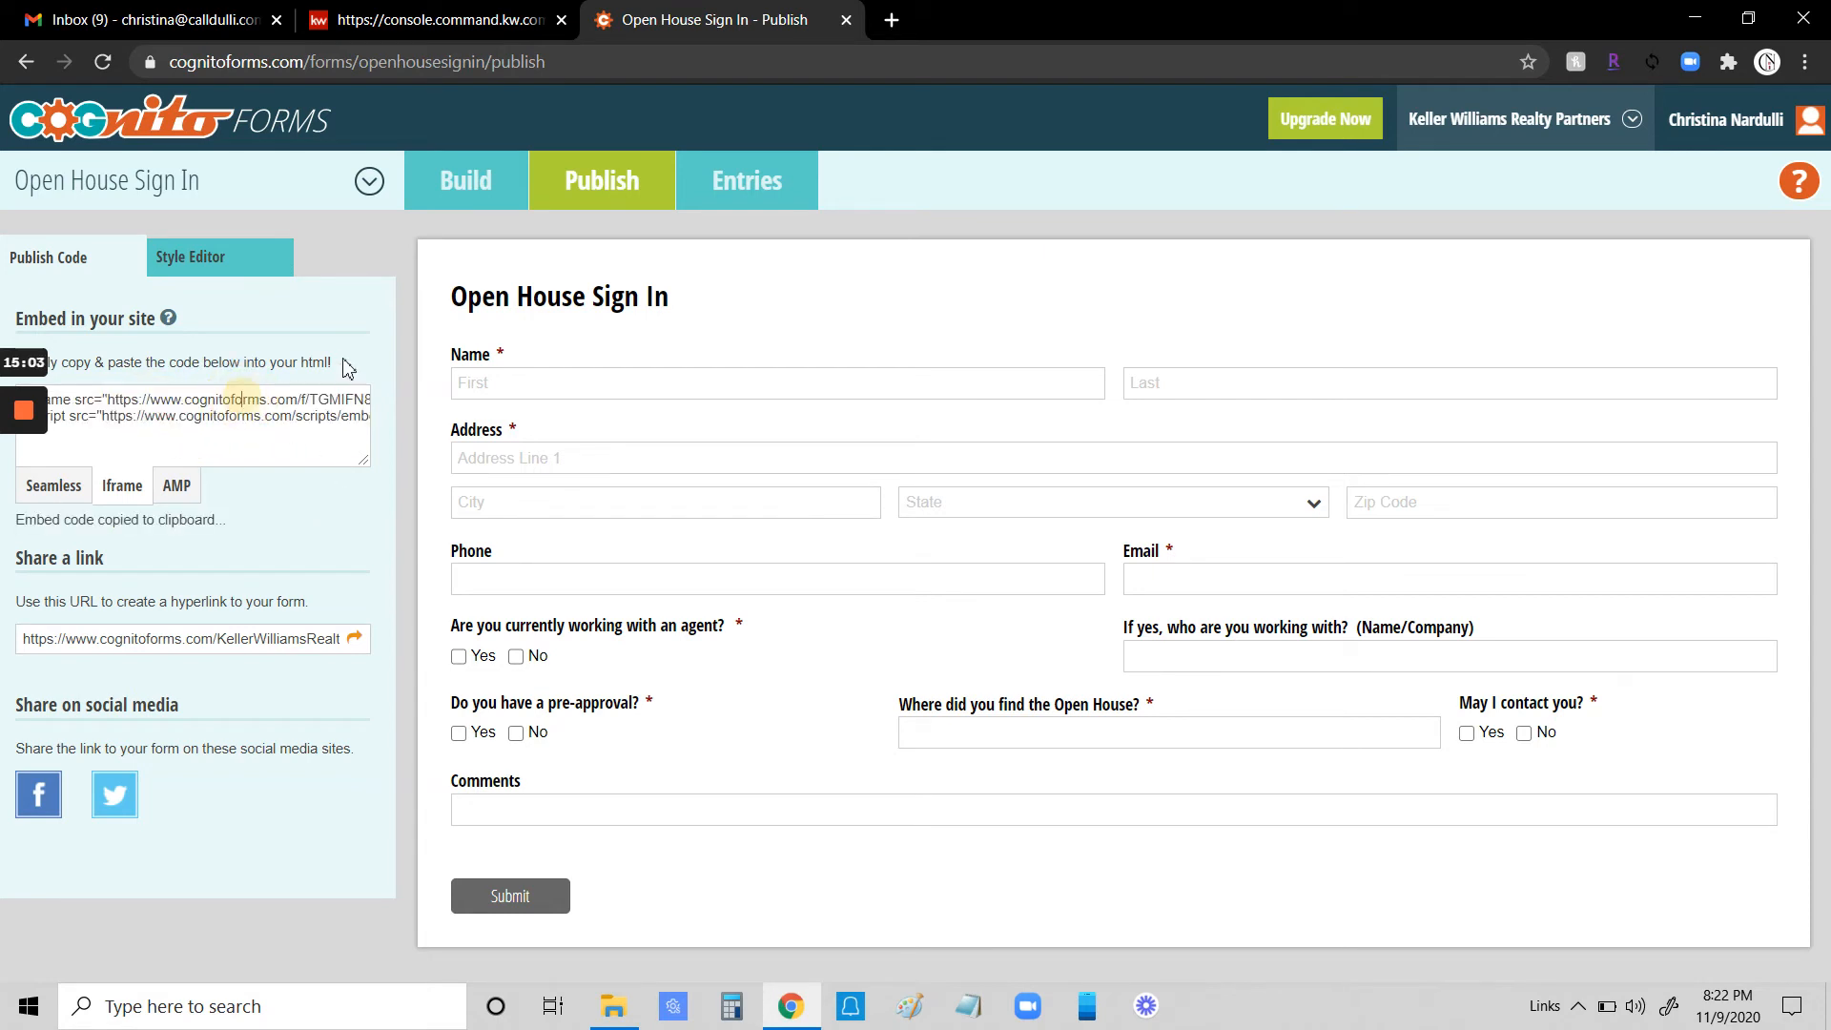
pyautogui.hotkey('ctrl', 'a')
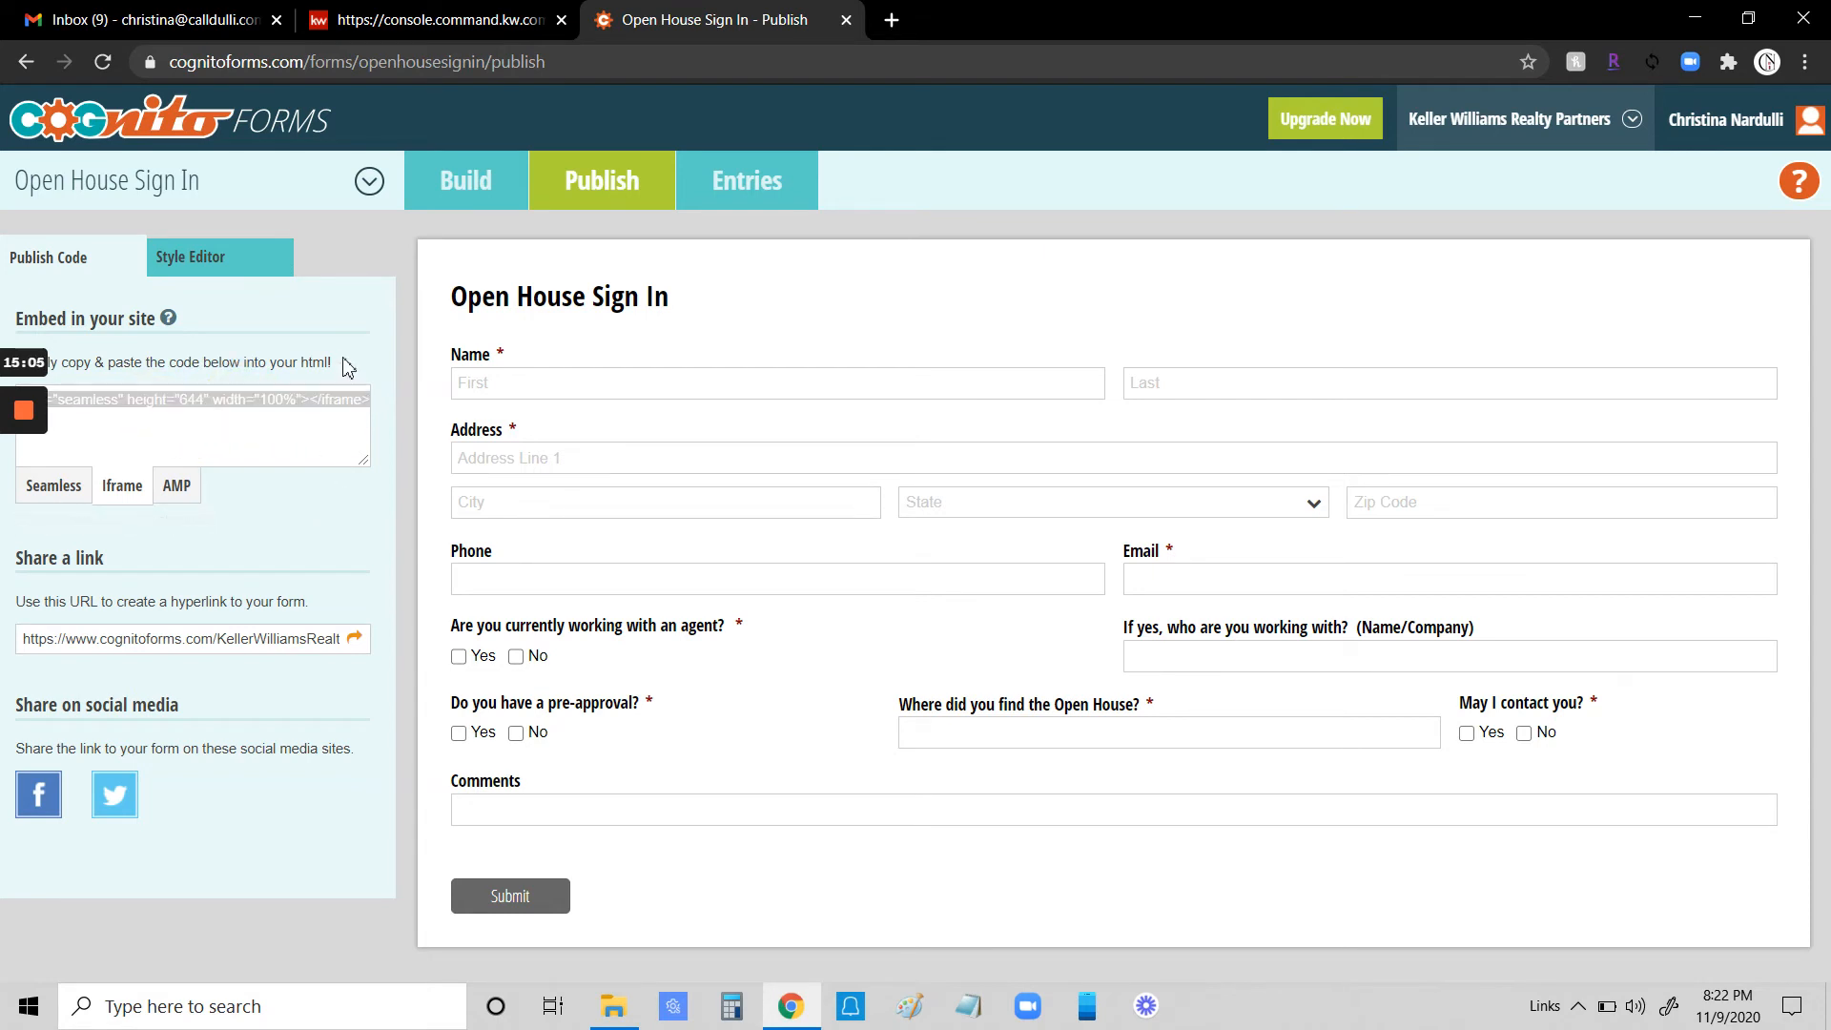
pyautogui.click(343, 360)
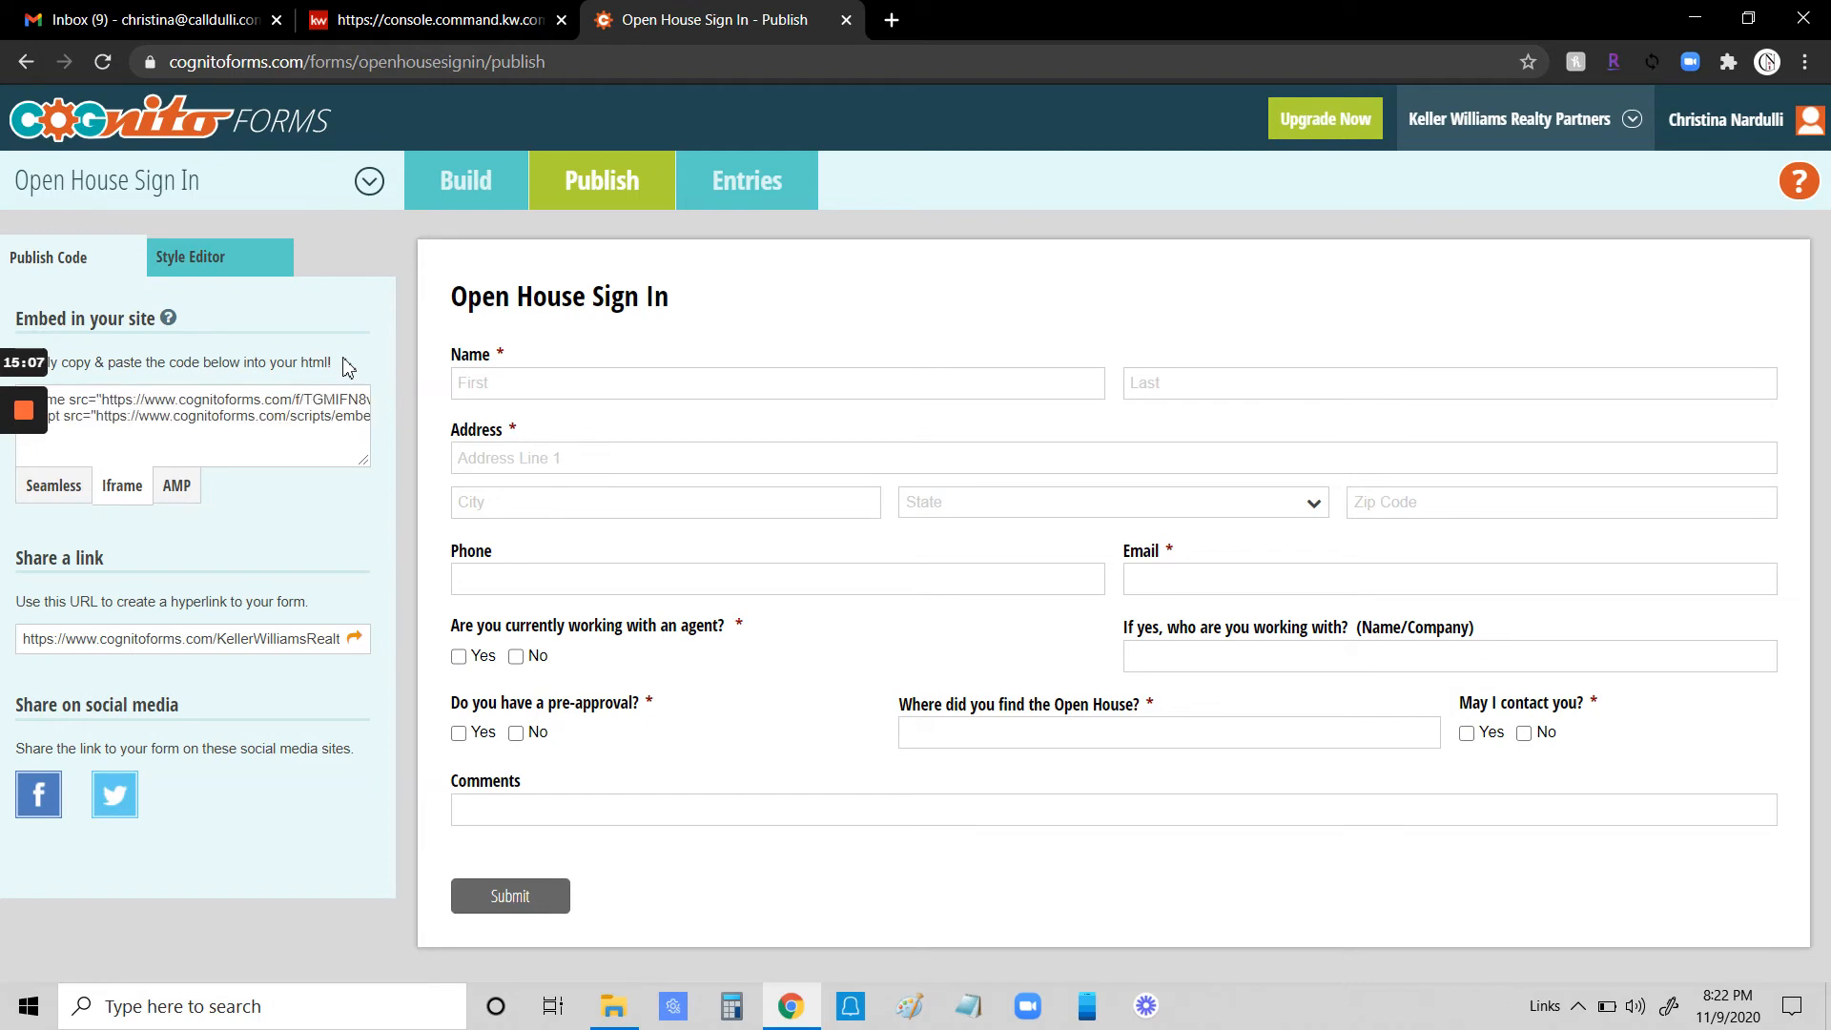
pyautogui.hotkey('ctrl', 'a')
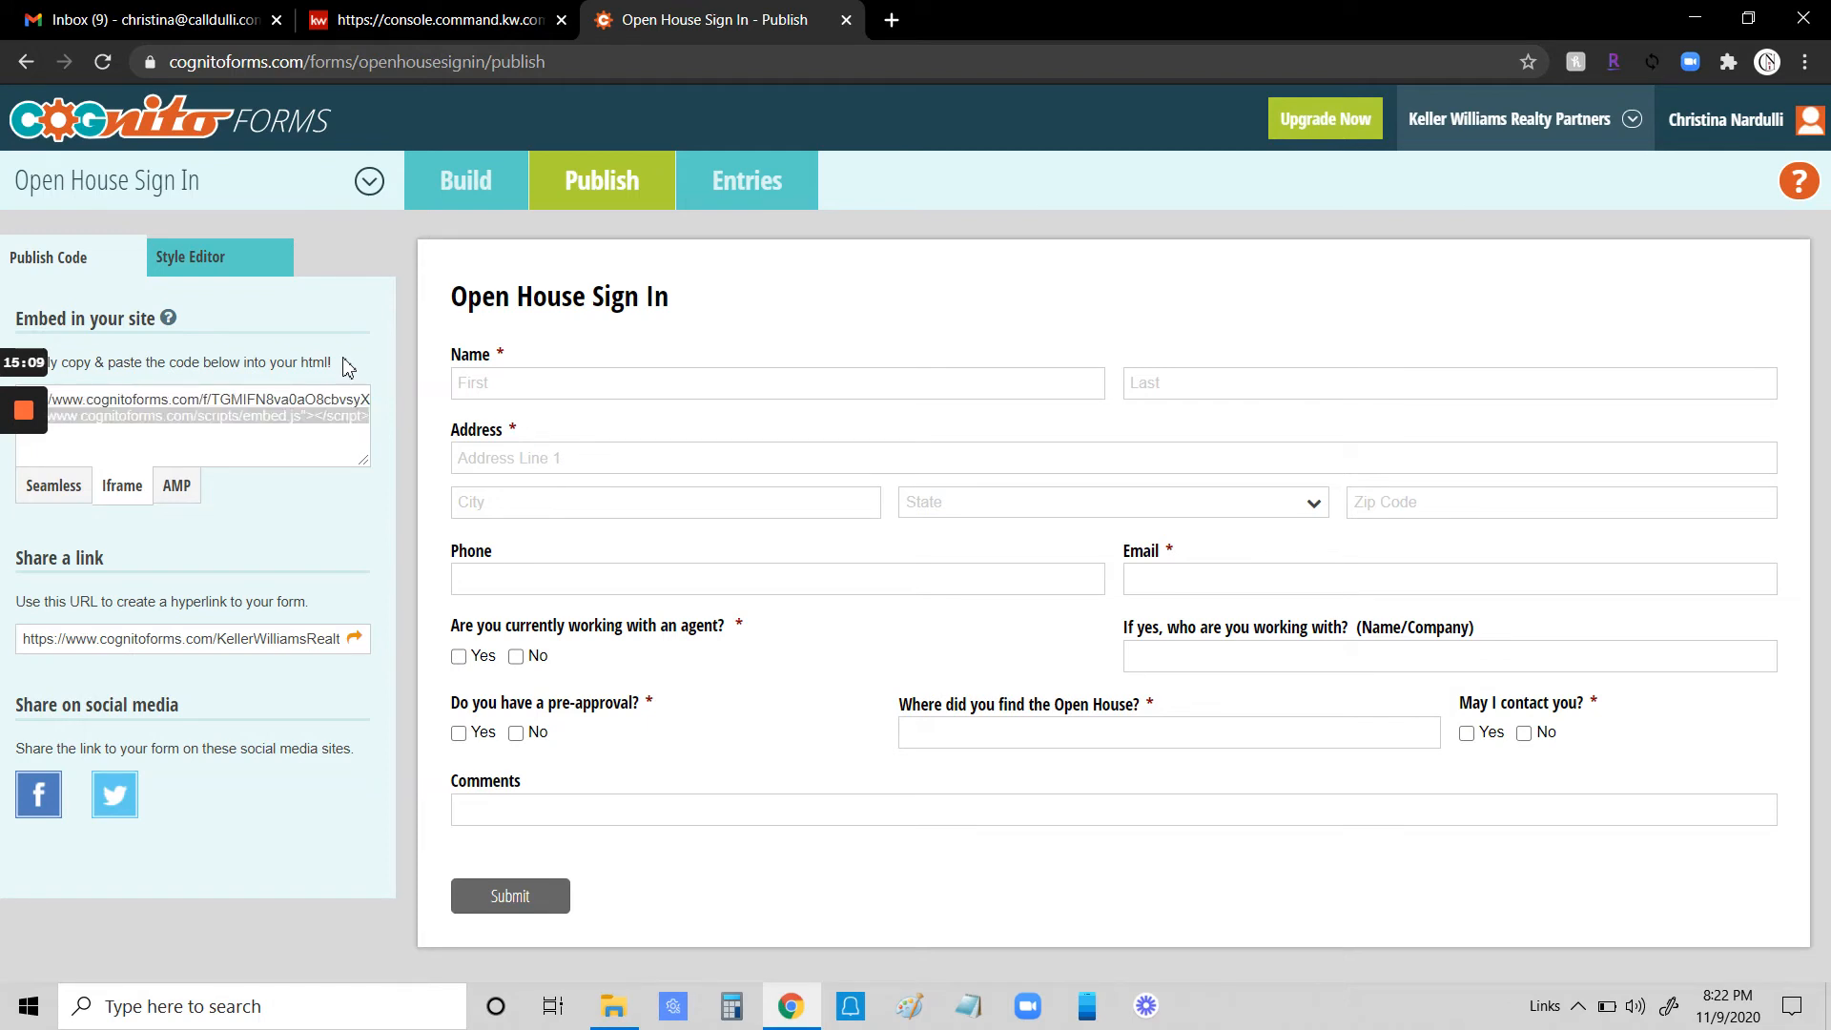
pyautogui.hotkey('shift', 'Up')
pyautogui.hotkey('shift', 'Up')
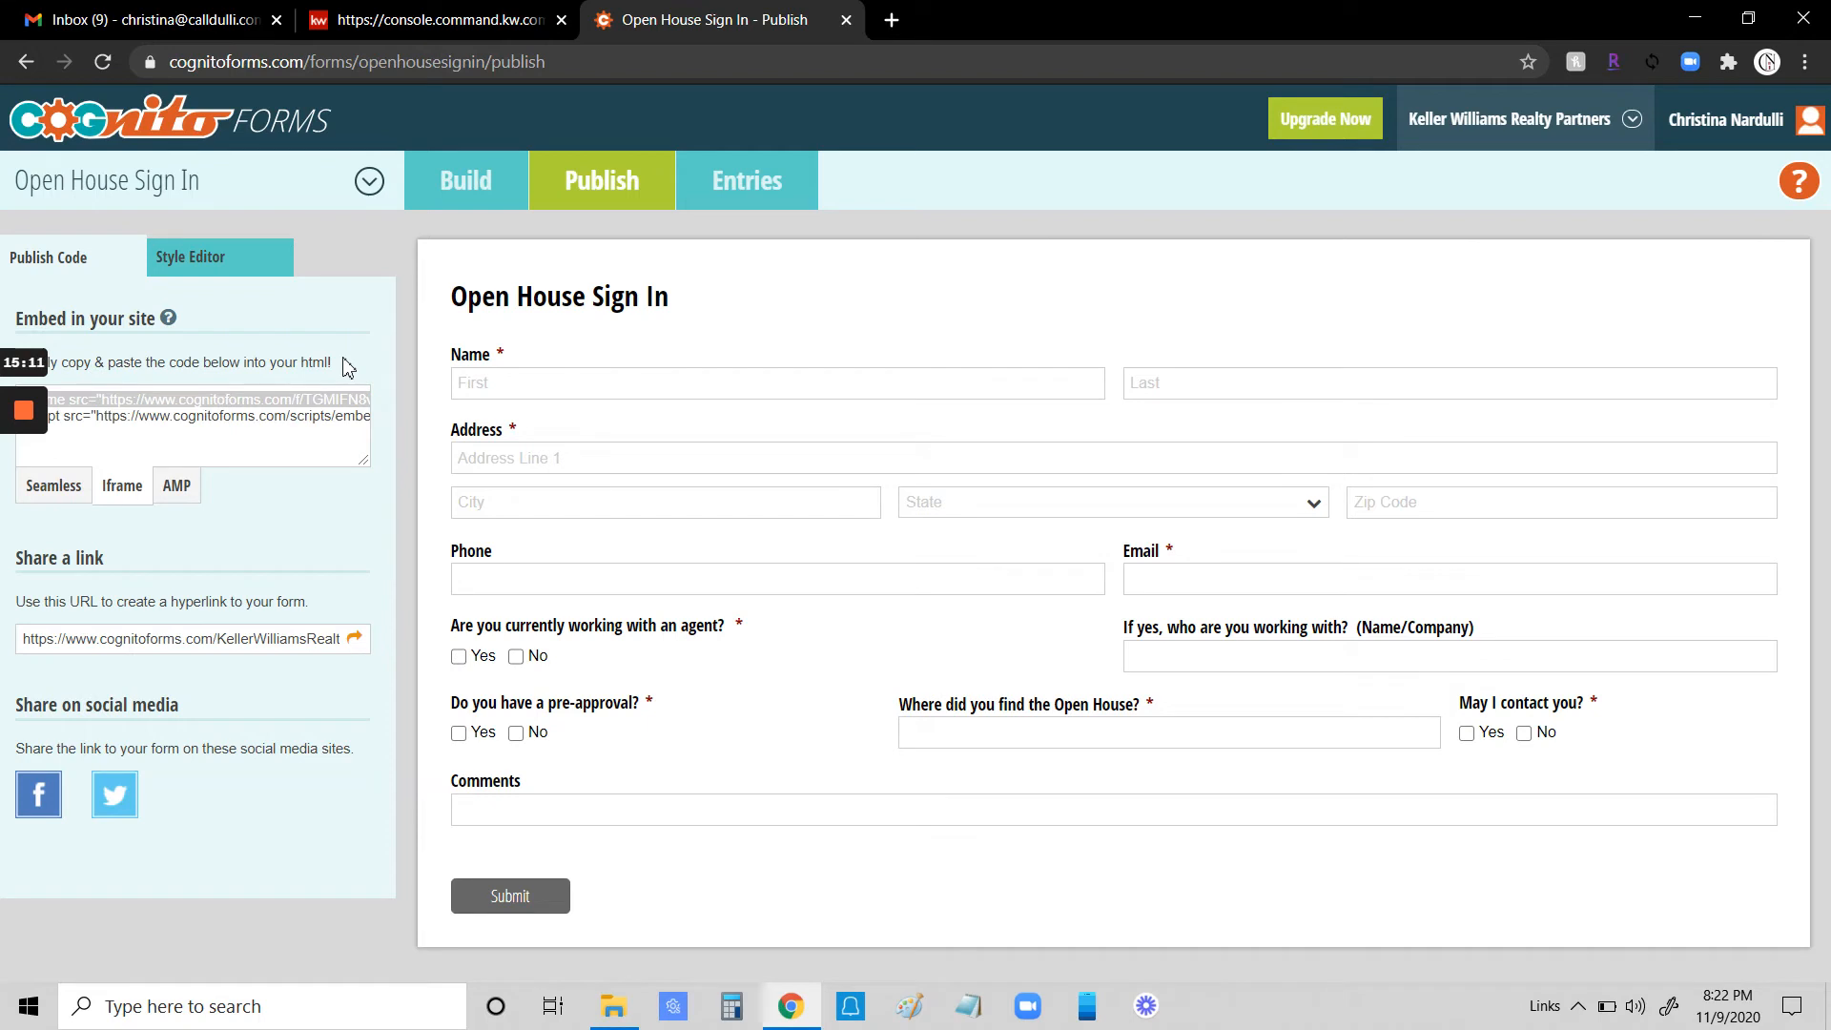
pyautogui.click(344, 360)
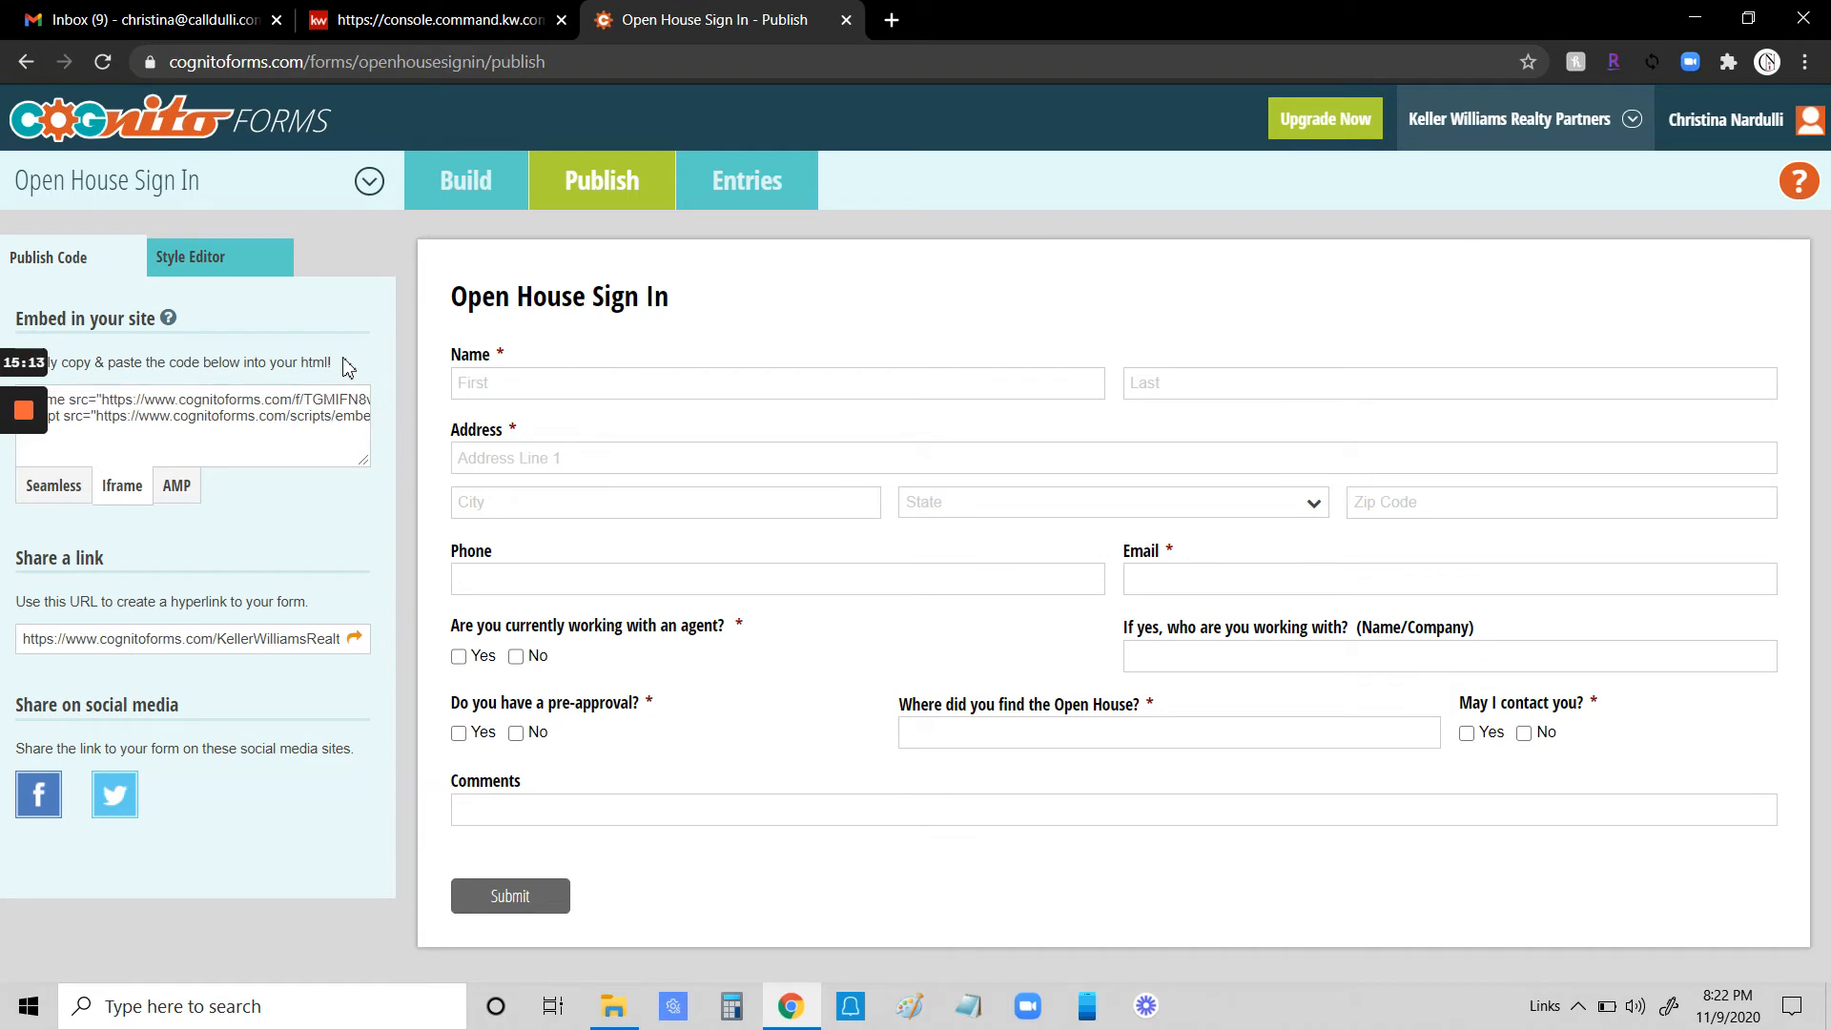
pyautogui.hotkey('ctrl', 'a')
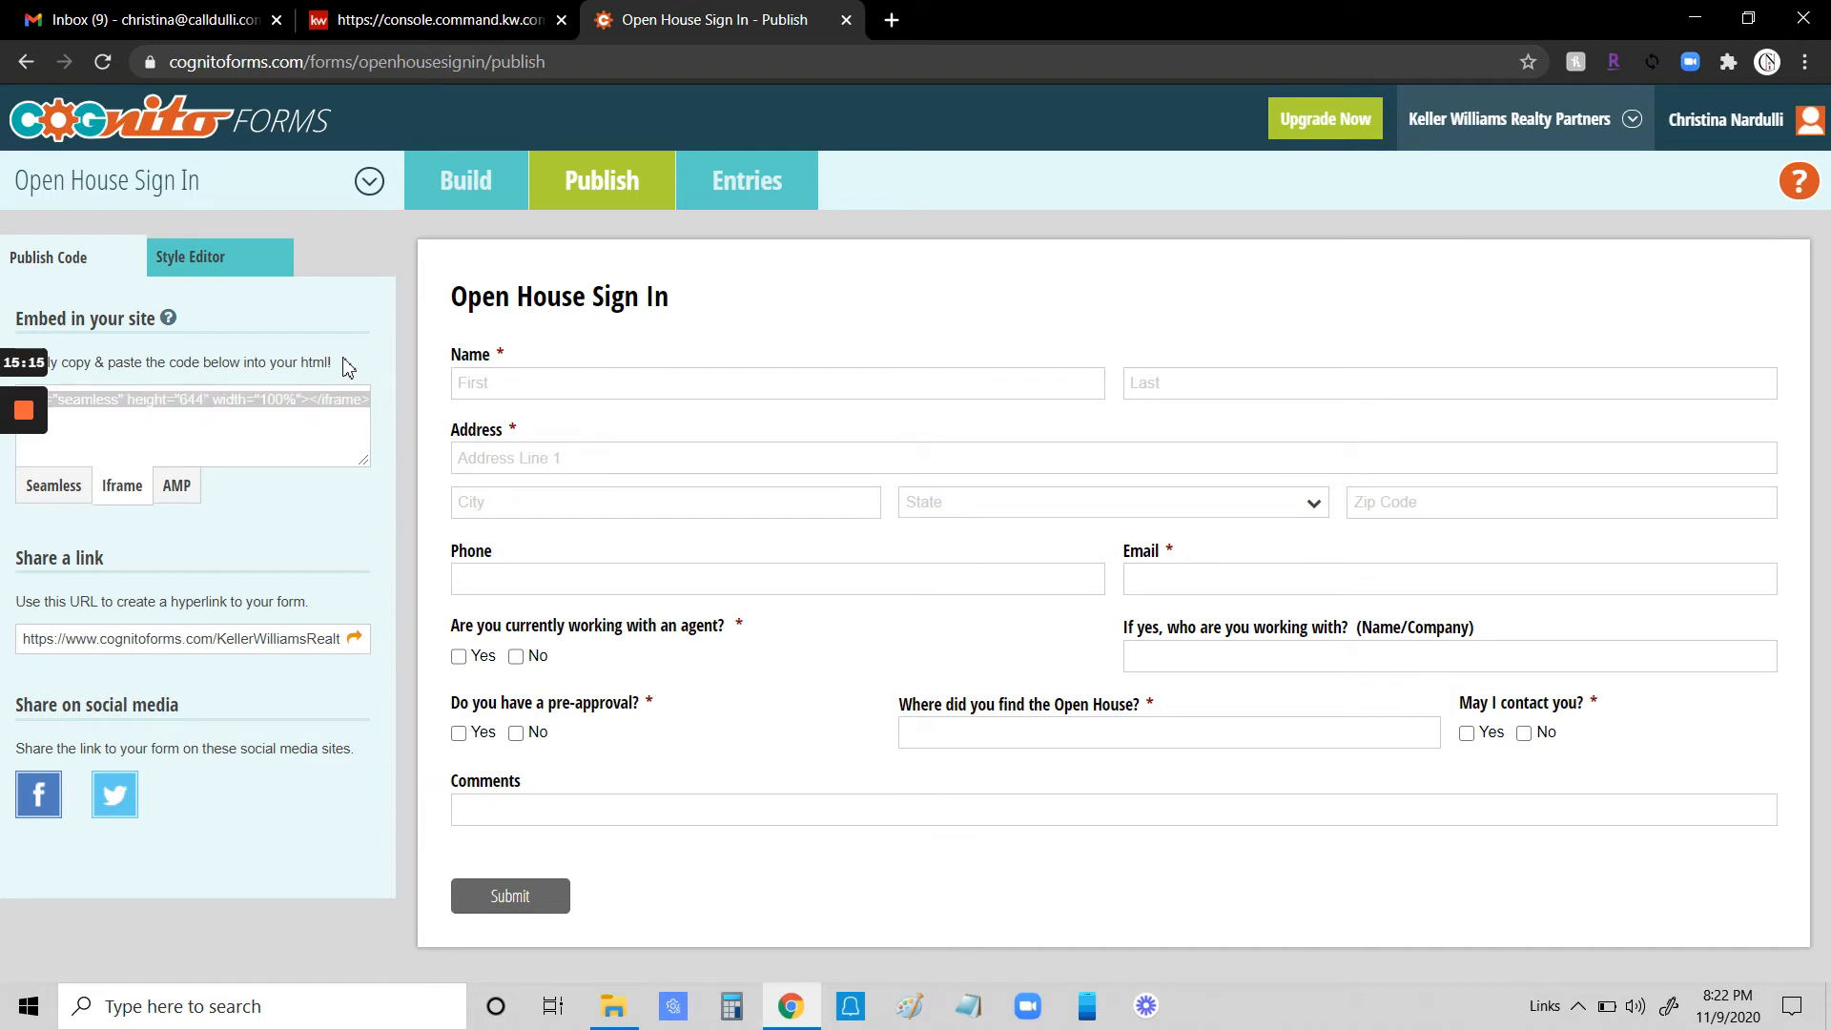
pyautogui.hotkey('alt', 'shift', 'c')
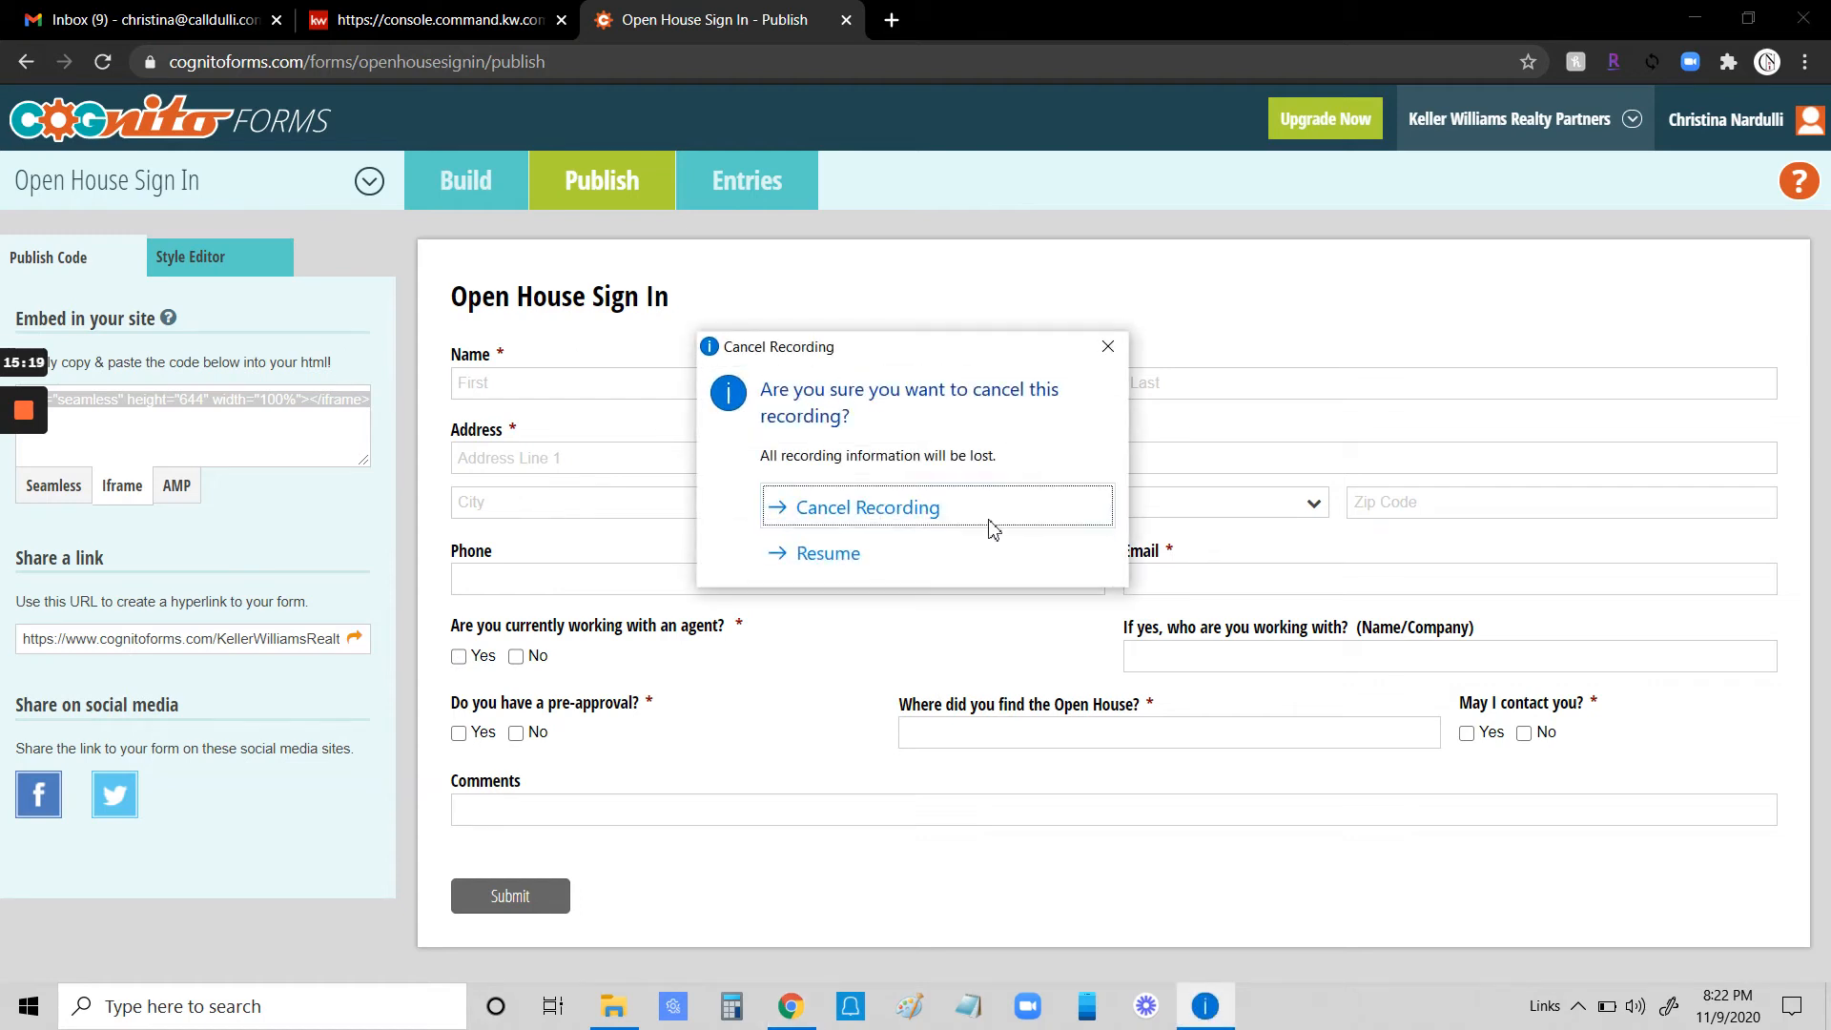
pyautogui.click(860, 560)
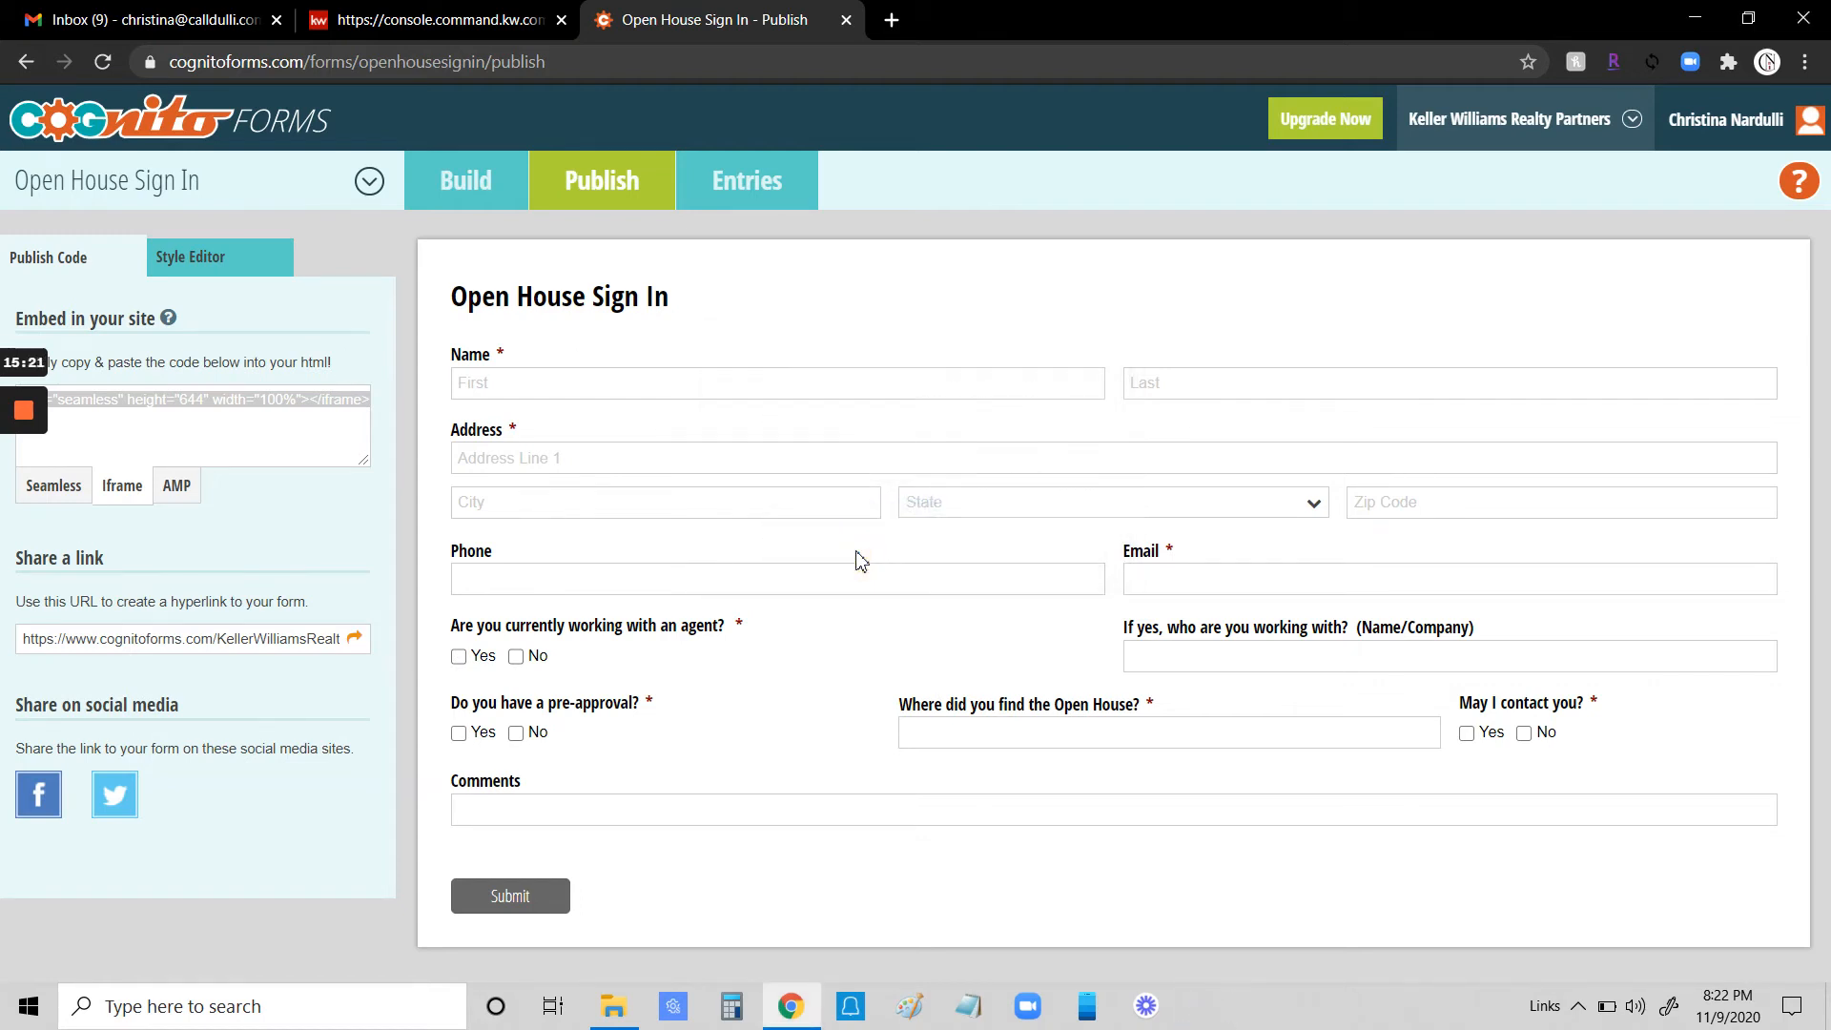
pyautogui.rightClick(238, 399)
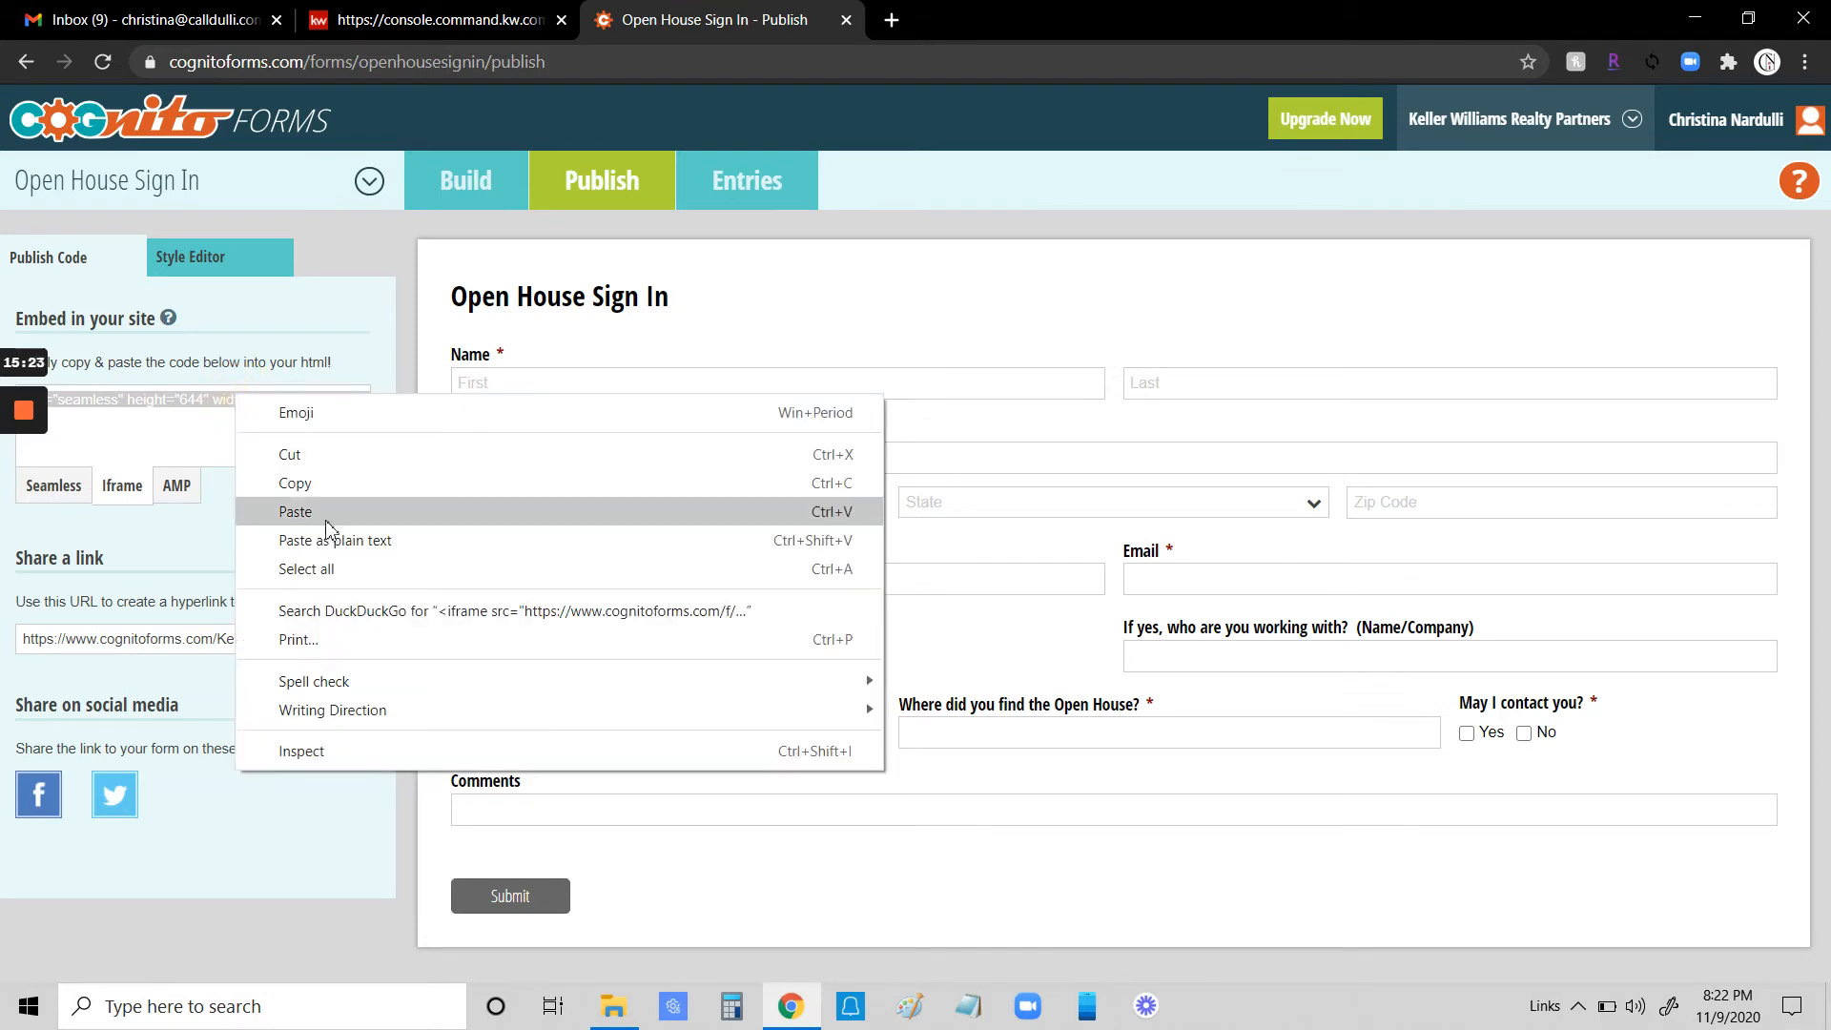
pyautogui.click(335, 480)
# - Back on the landing page editor, paste the embed code over the Text block's placeholder text
pyautogui.click(437, 21)
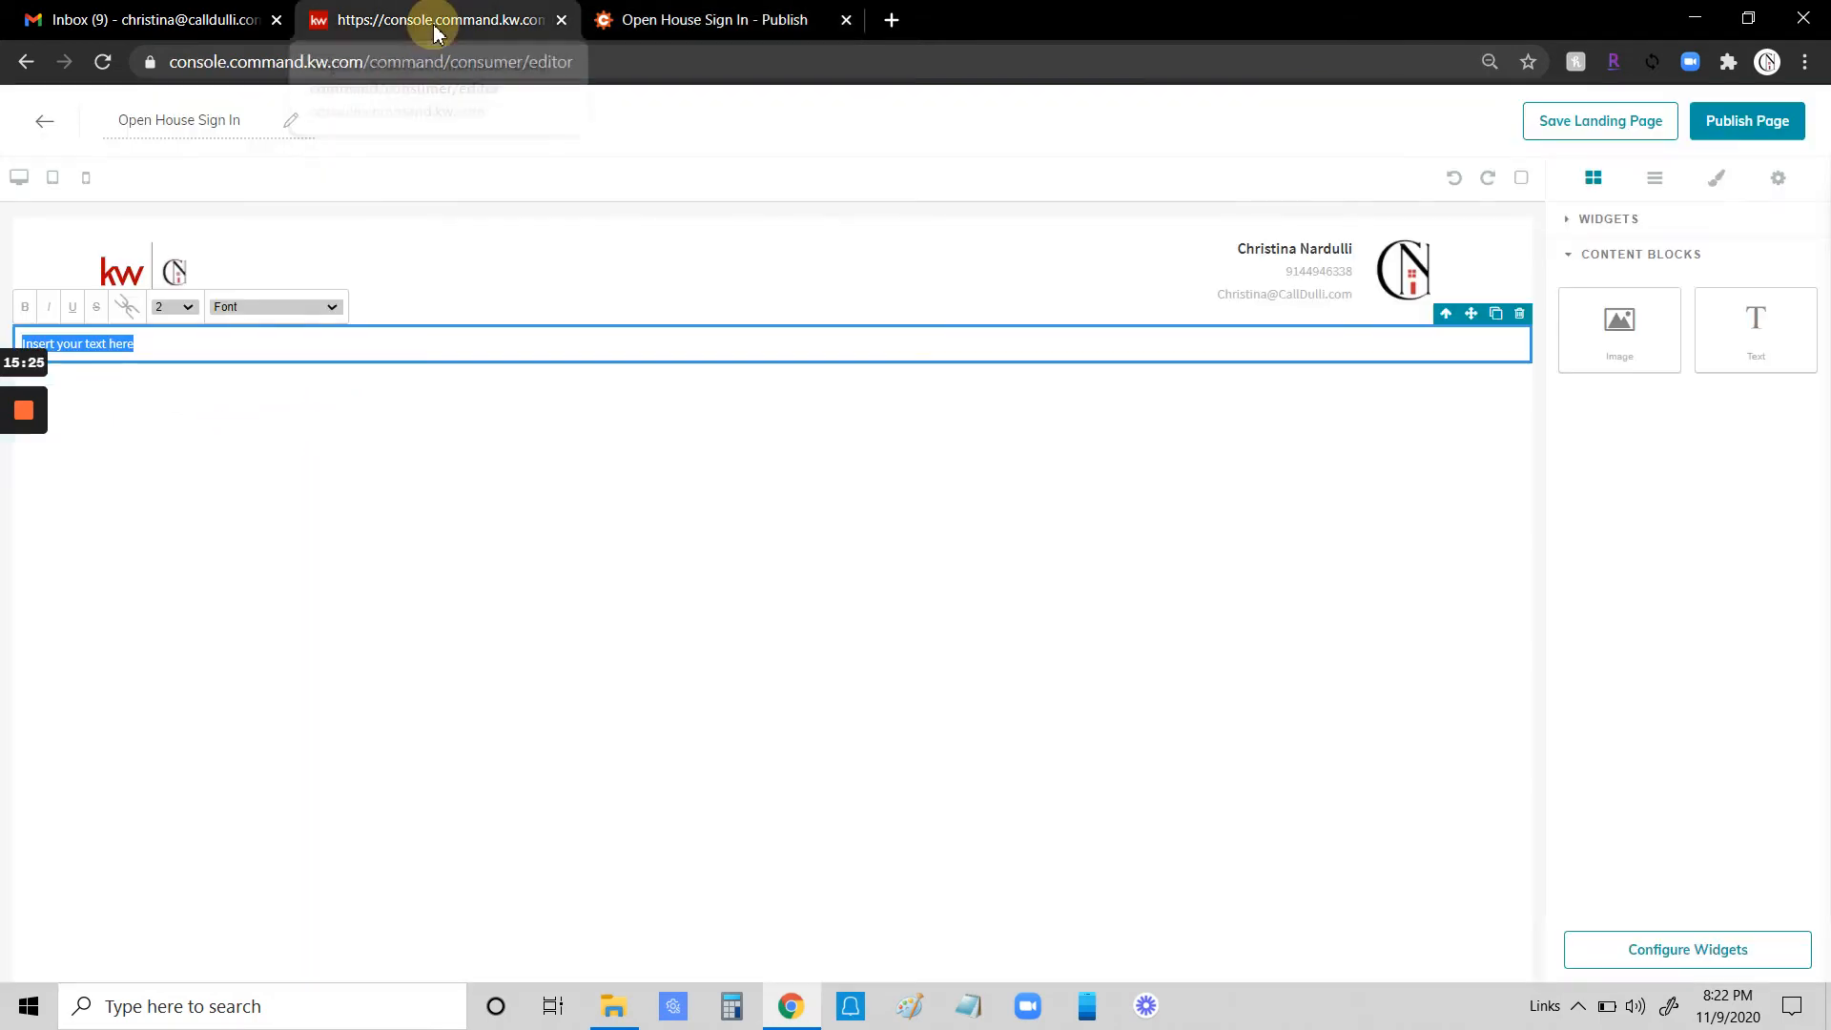
pyautogui.rightClick(130, 341)
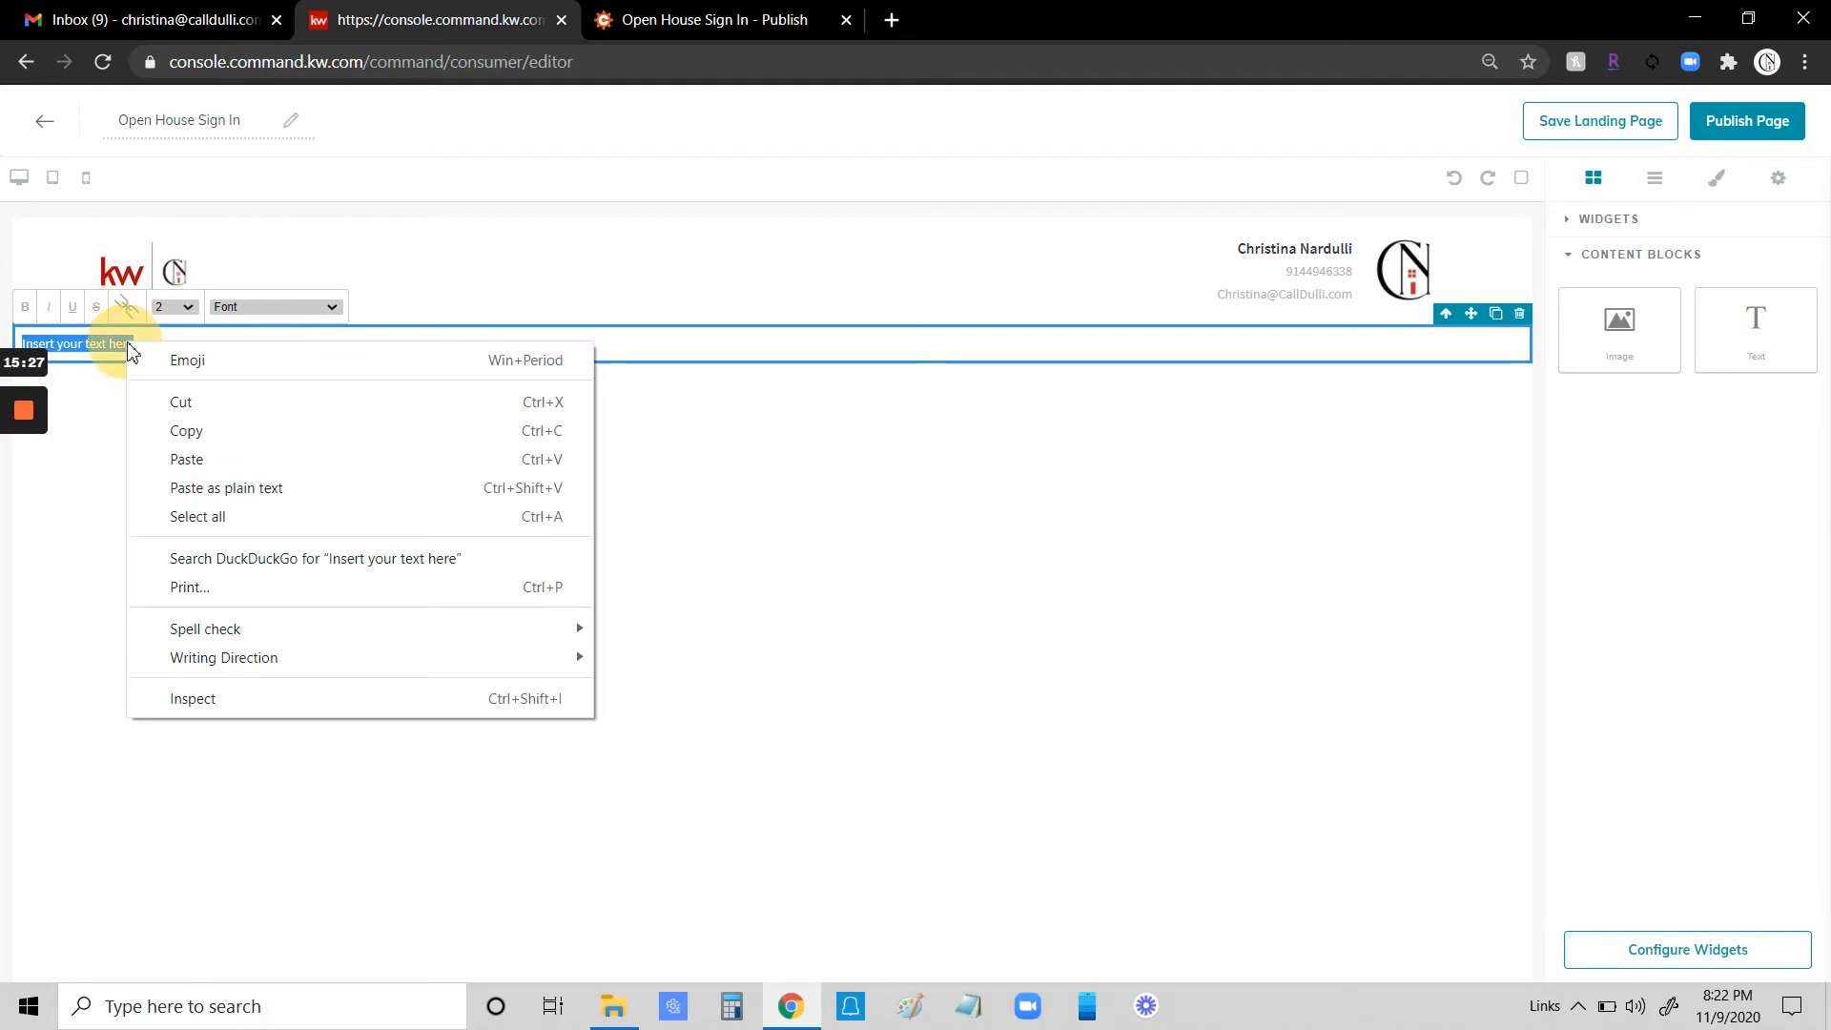
pyautogui.click(187, 459)
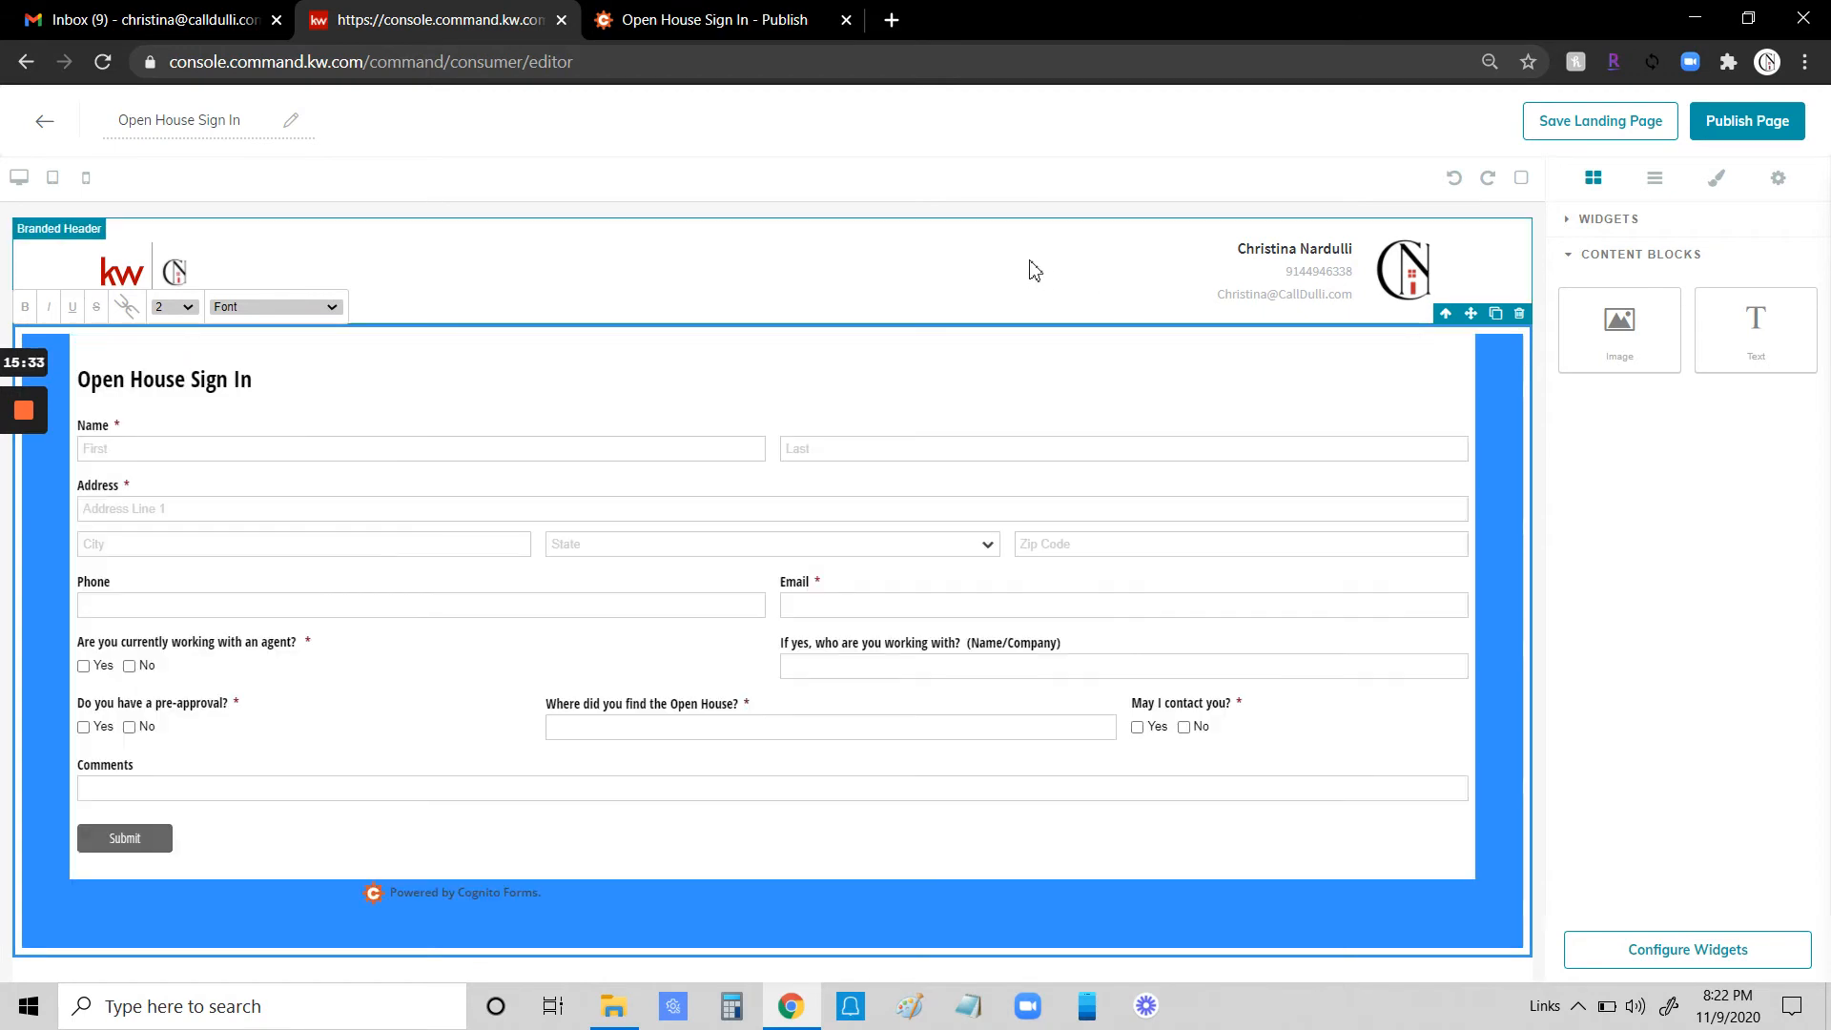
pyautogui.click(1680, 639)
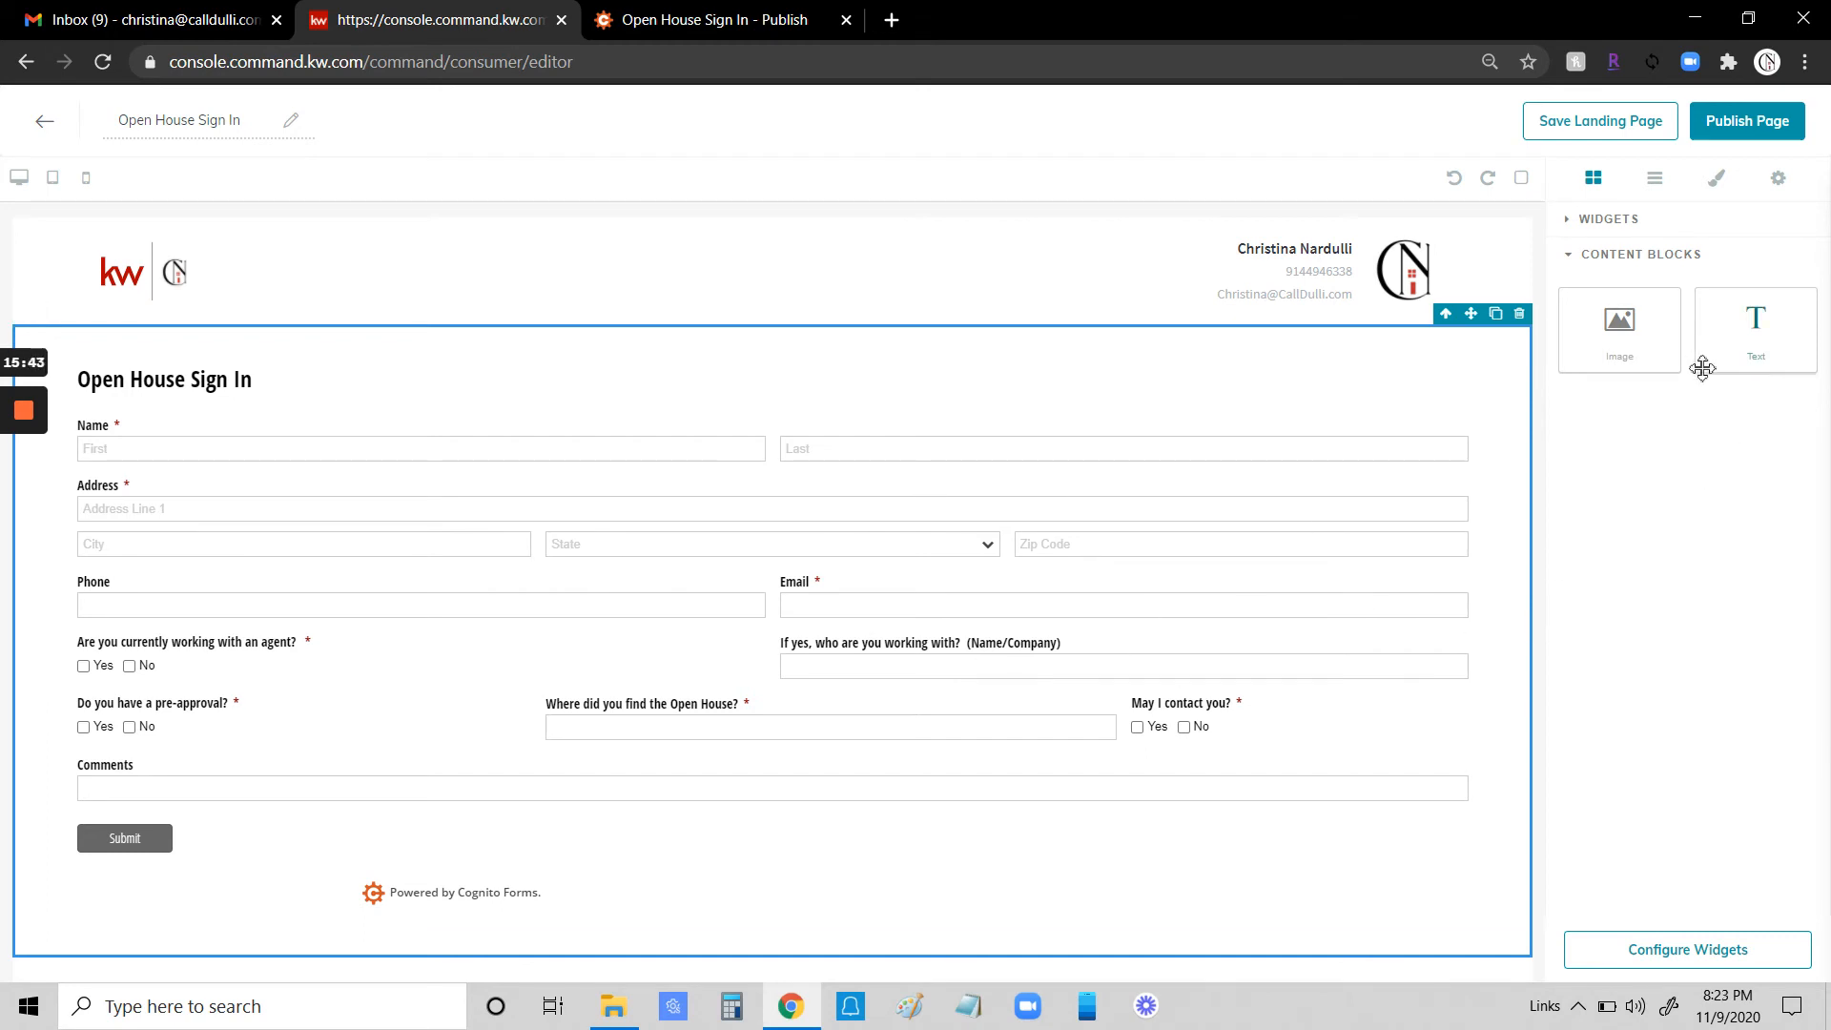
# - Add a Listing widget below the embedded form and a Legal Footer widget at the bottom of the page
pyautogui.click(1609, 224)
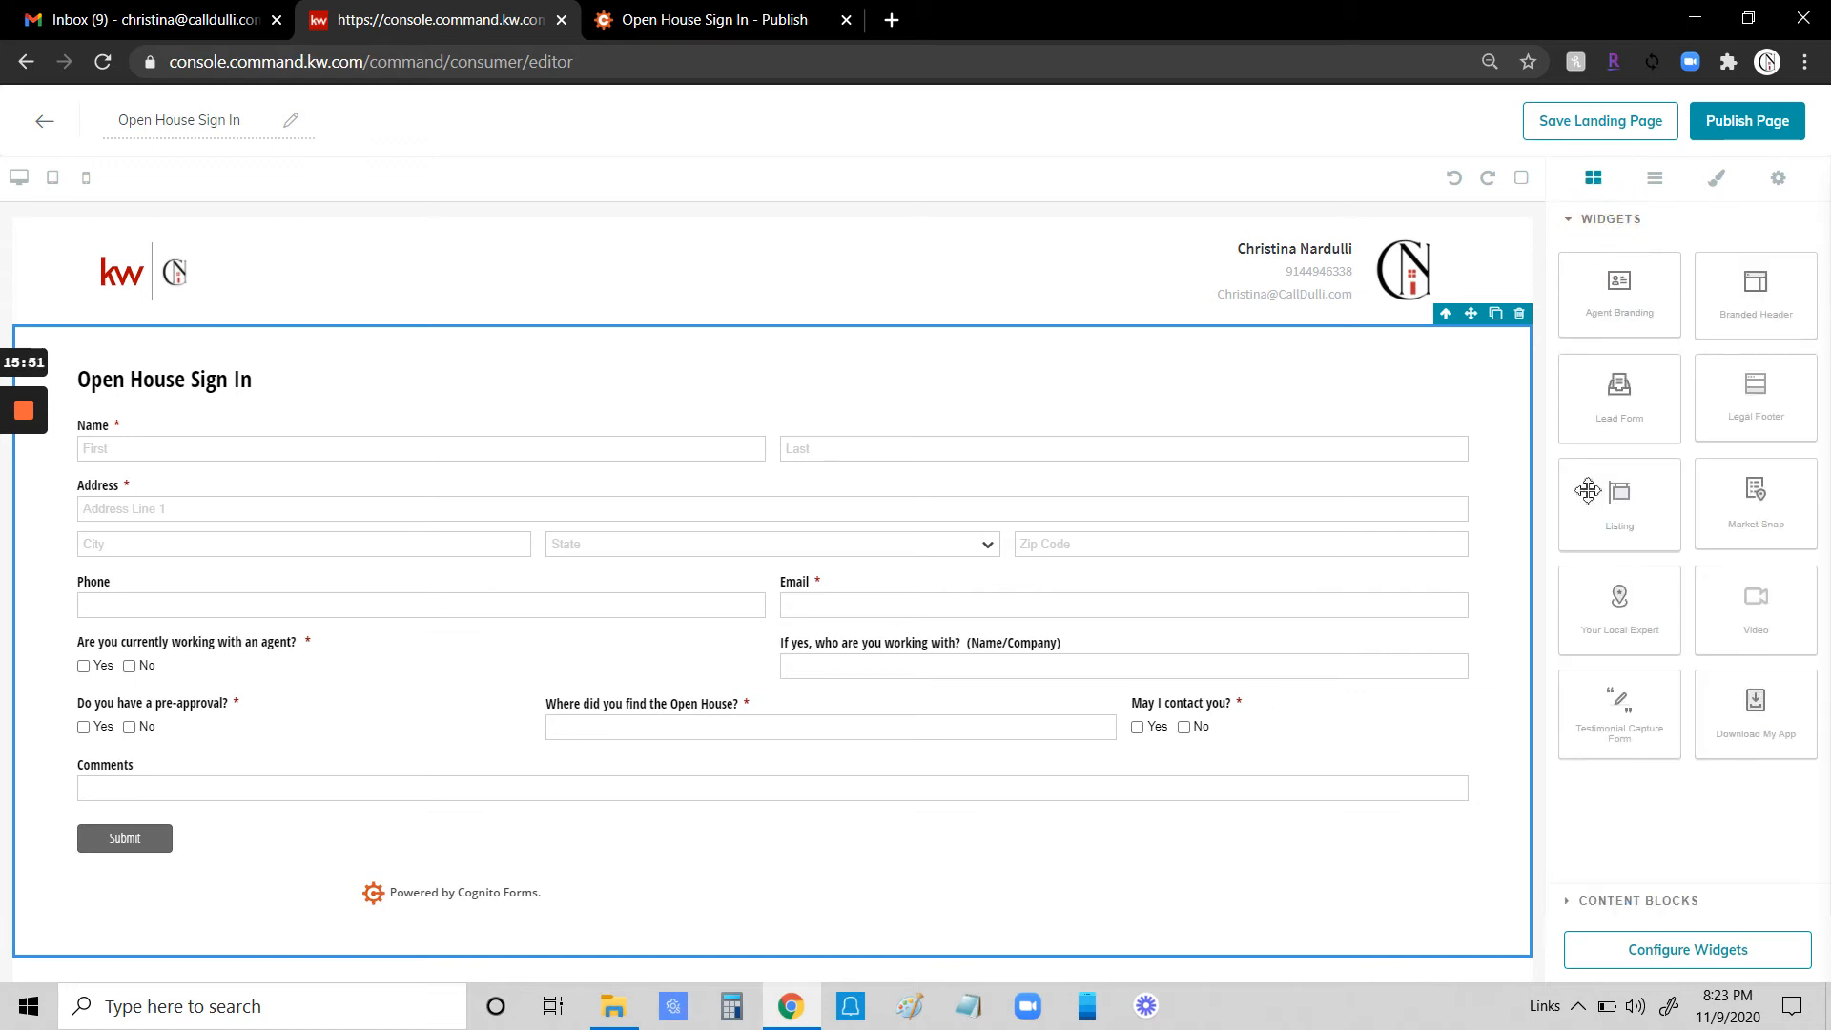
pyautogui.moveTo(1626, 498); pyautogui.dragTo(1373, 964)
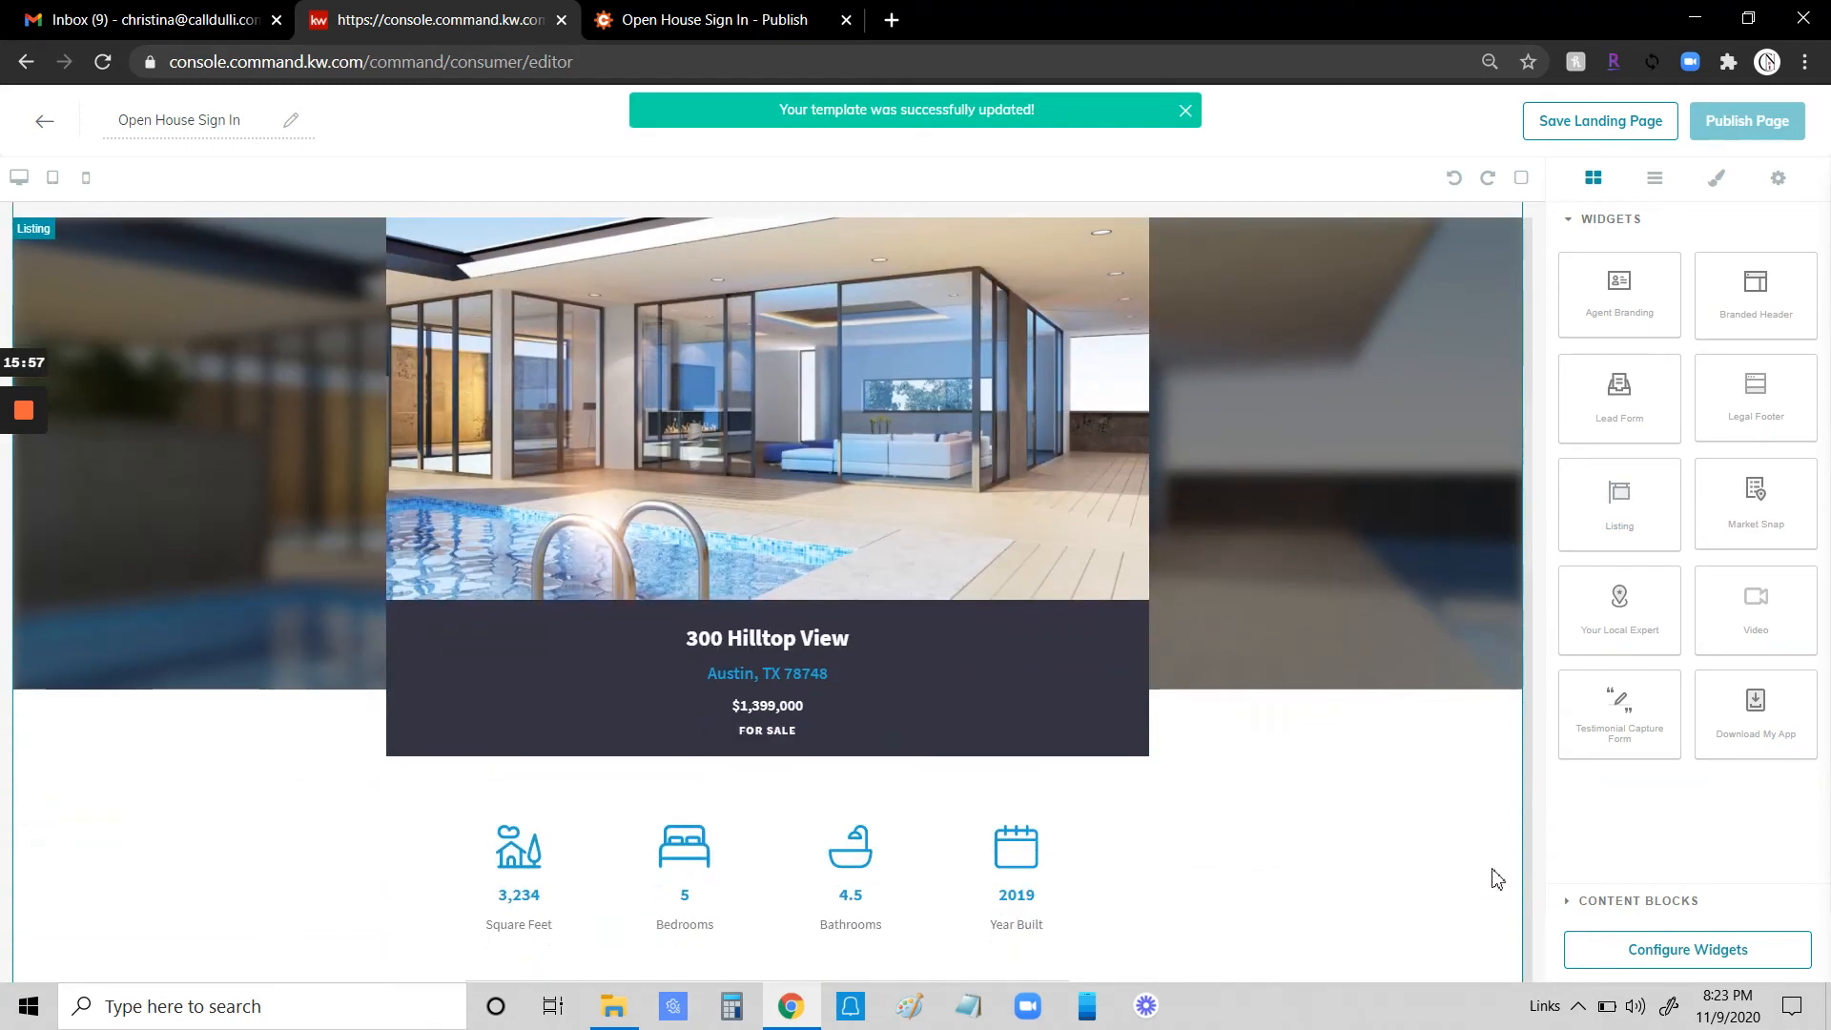
pyautogui.scroll(-15, 1497, 870)
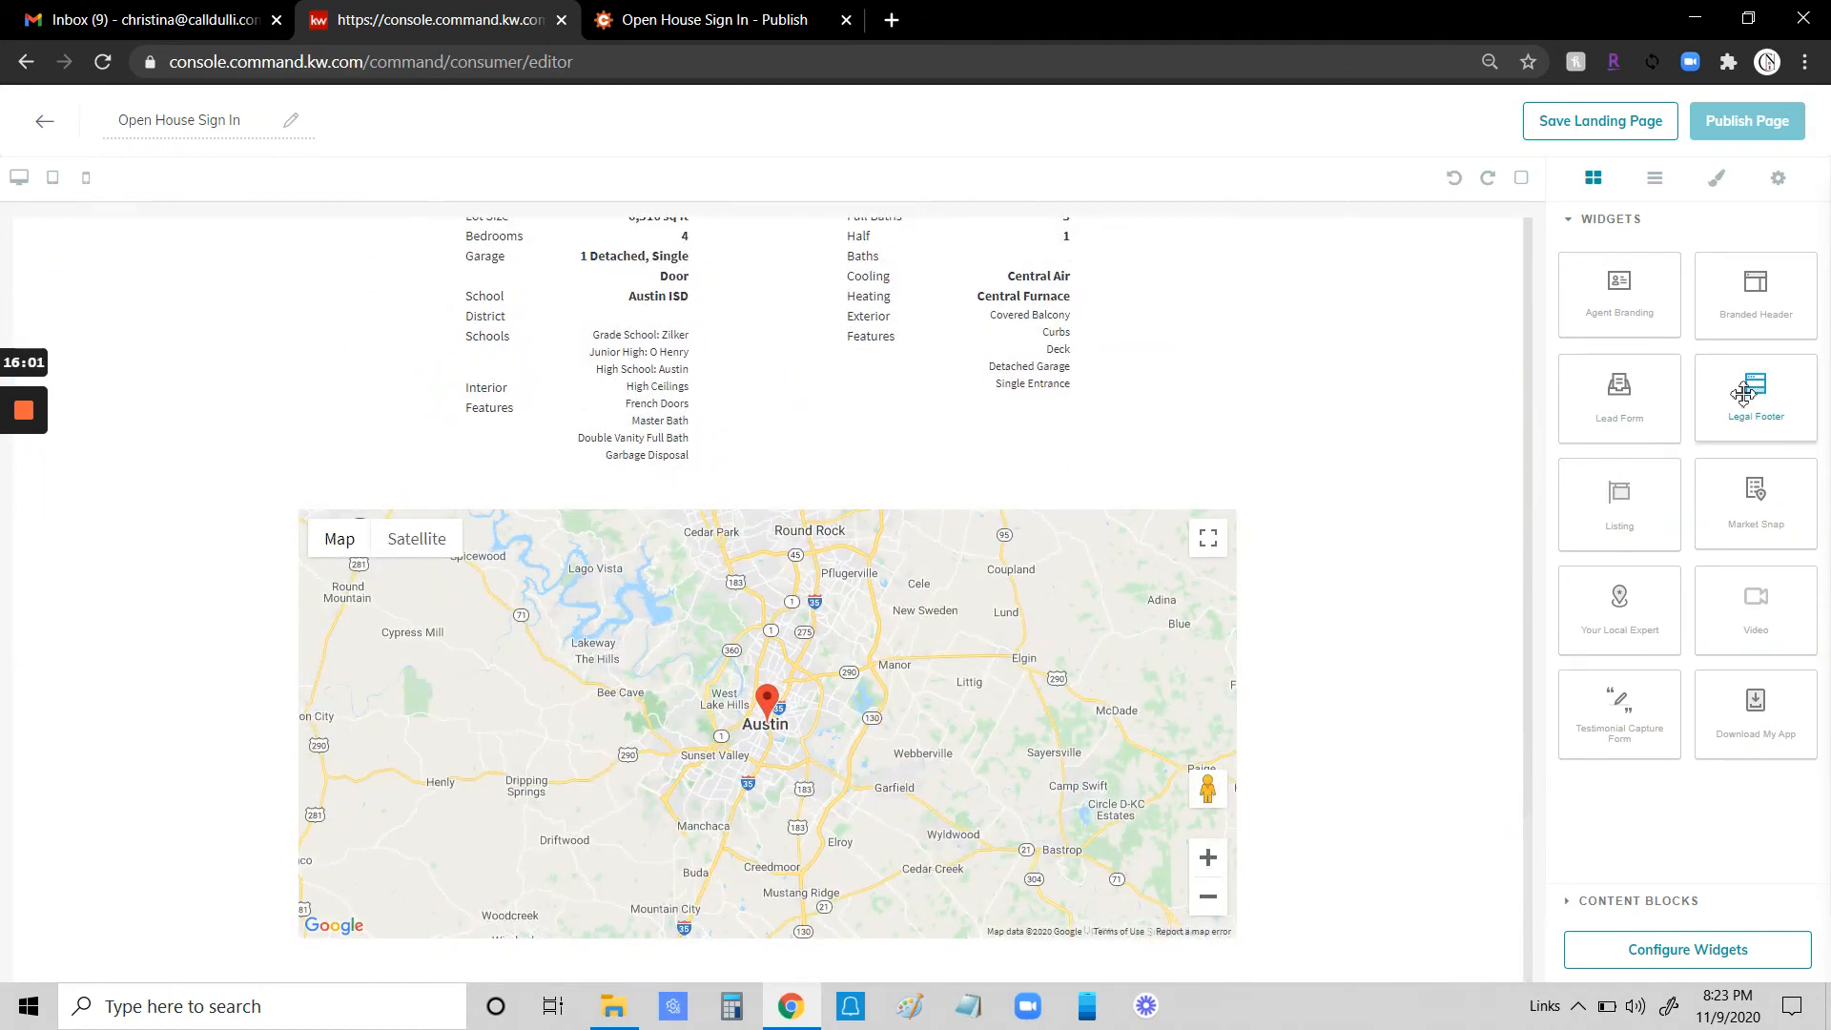
pyautogui.moveTo(1756, 390); pyautogui.dragTo(1336, 901)
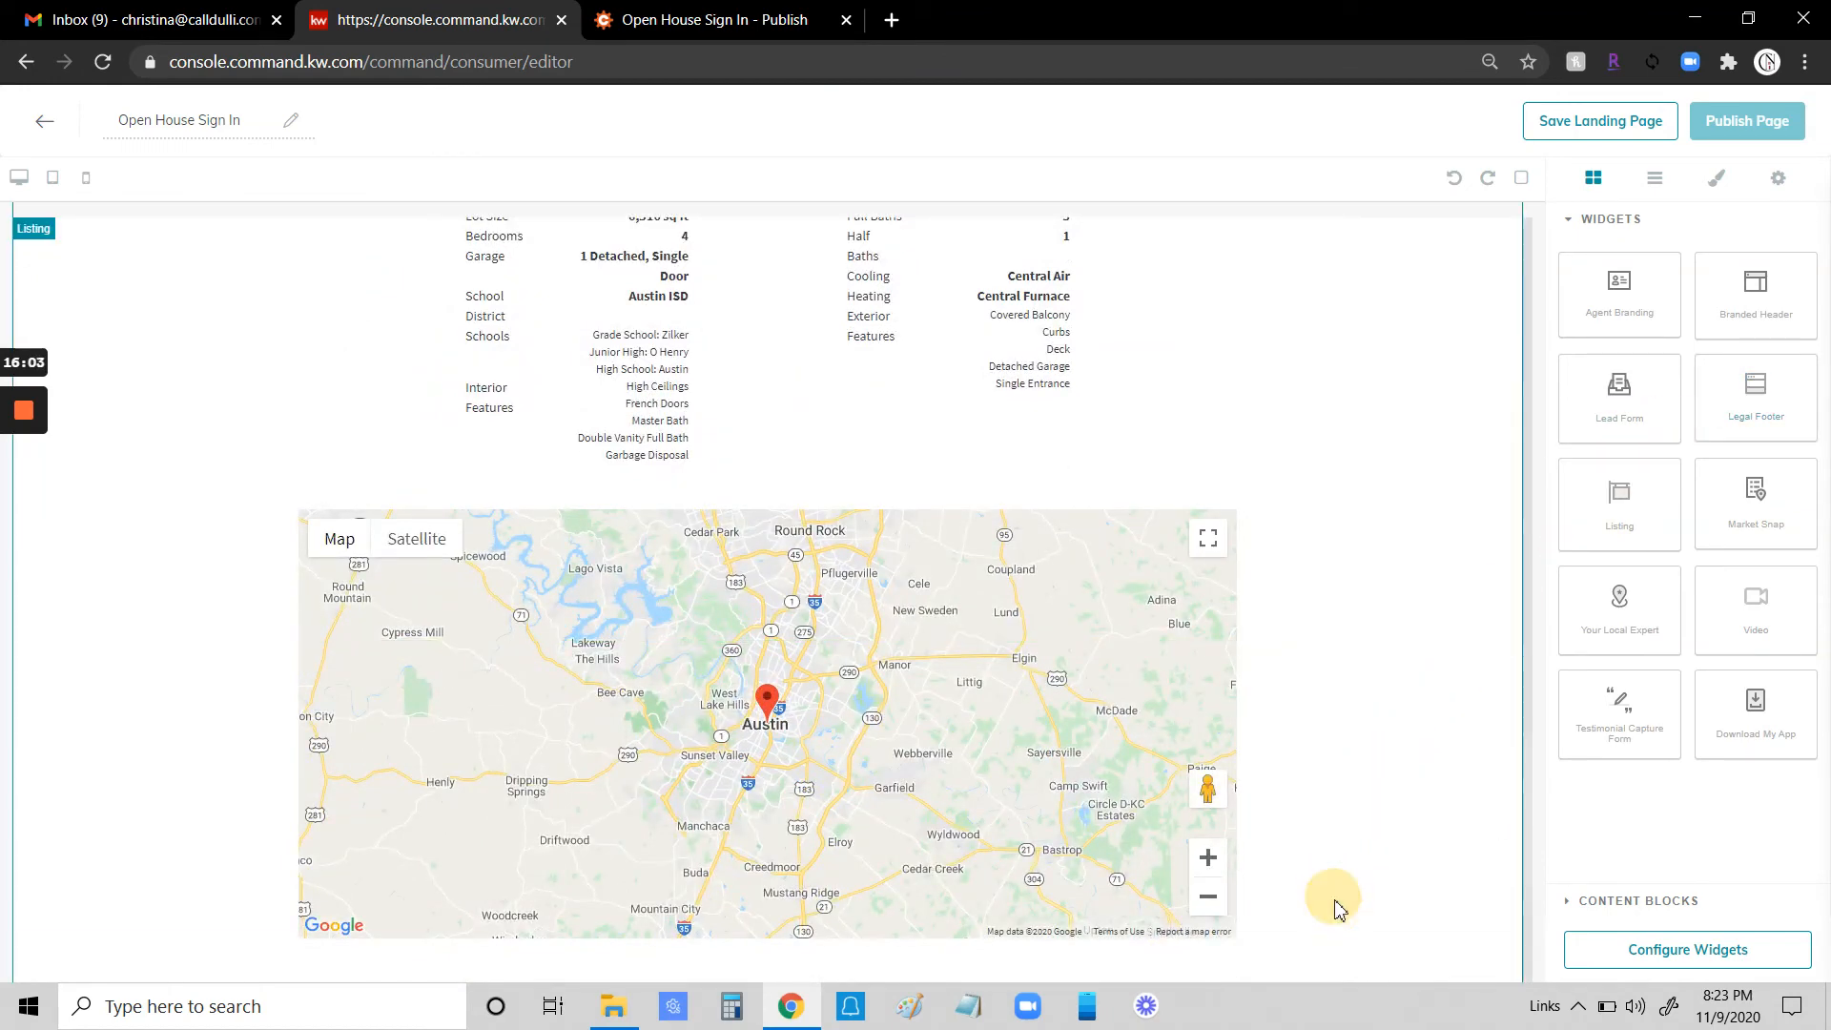
pyautogui.scroll(10, 1334, 867)
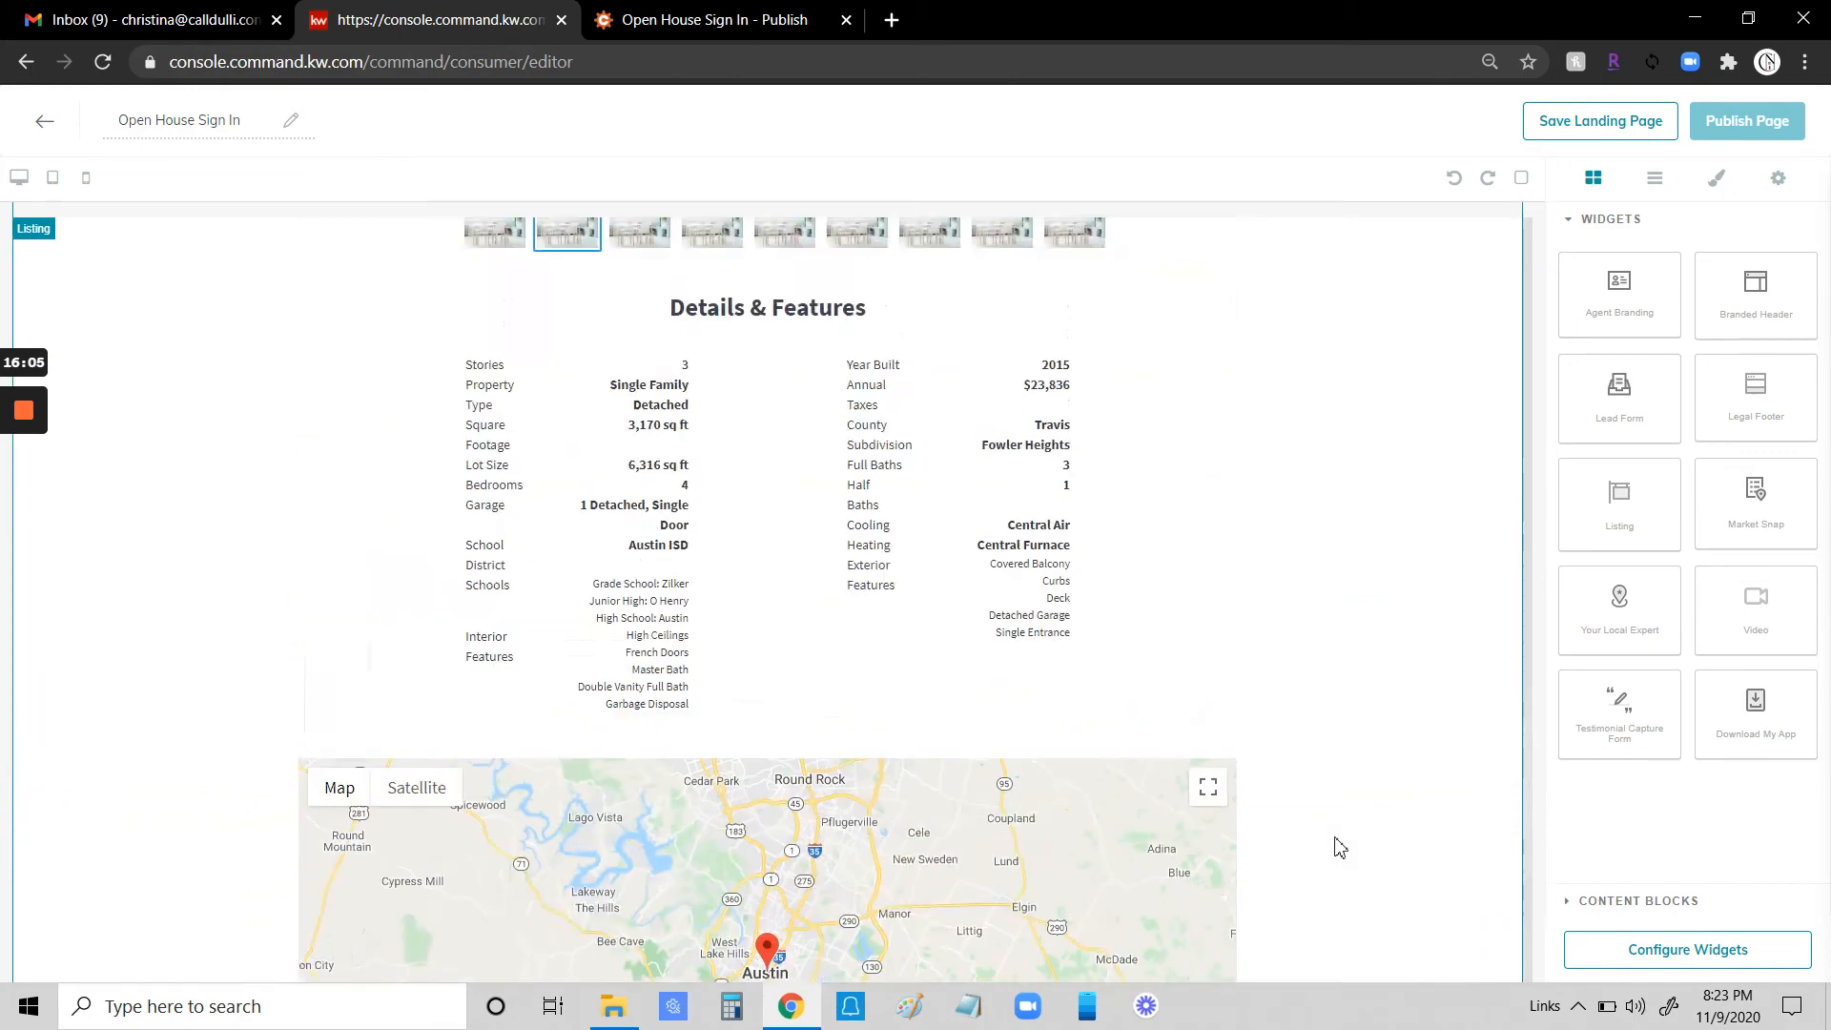
pyautogui.scroll(10, 1339, 847)
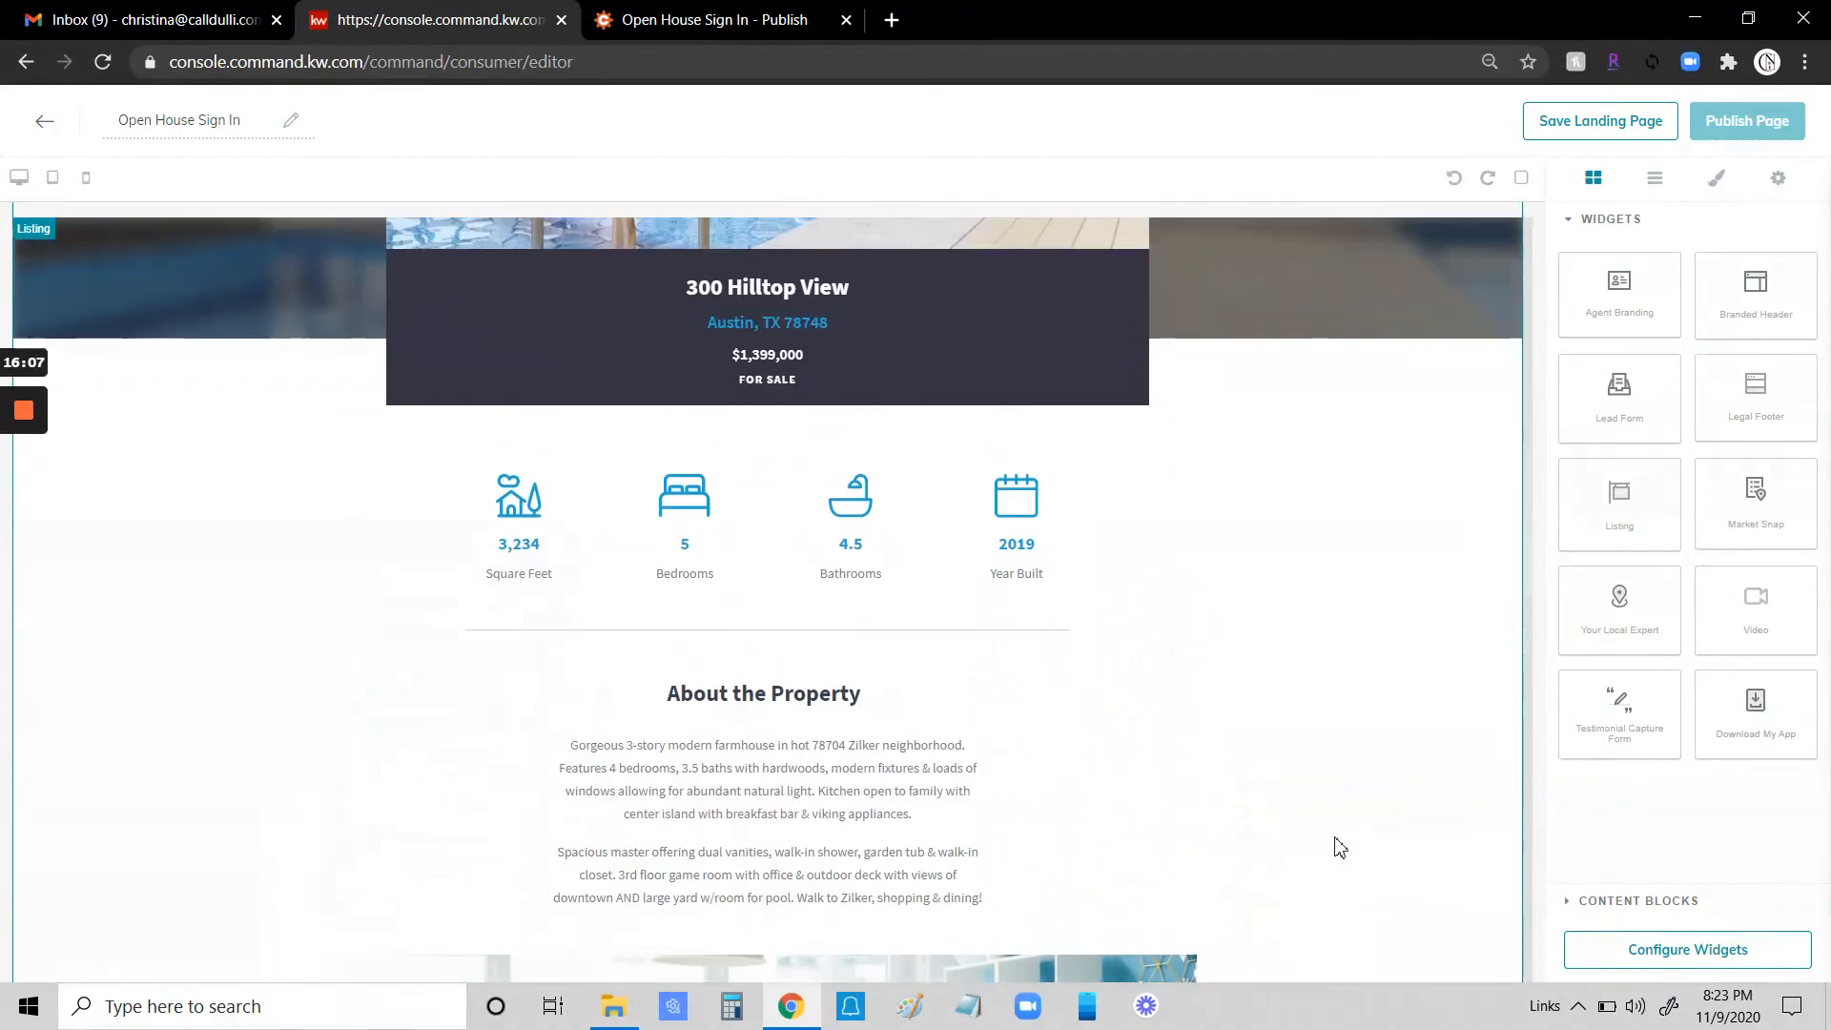
pyautogui.scroll(3, 1334, 837)
pyautogui.scroll(-4, 644, 618)
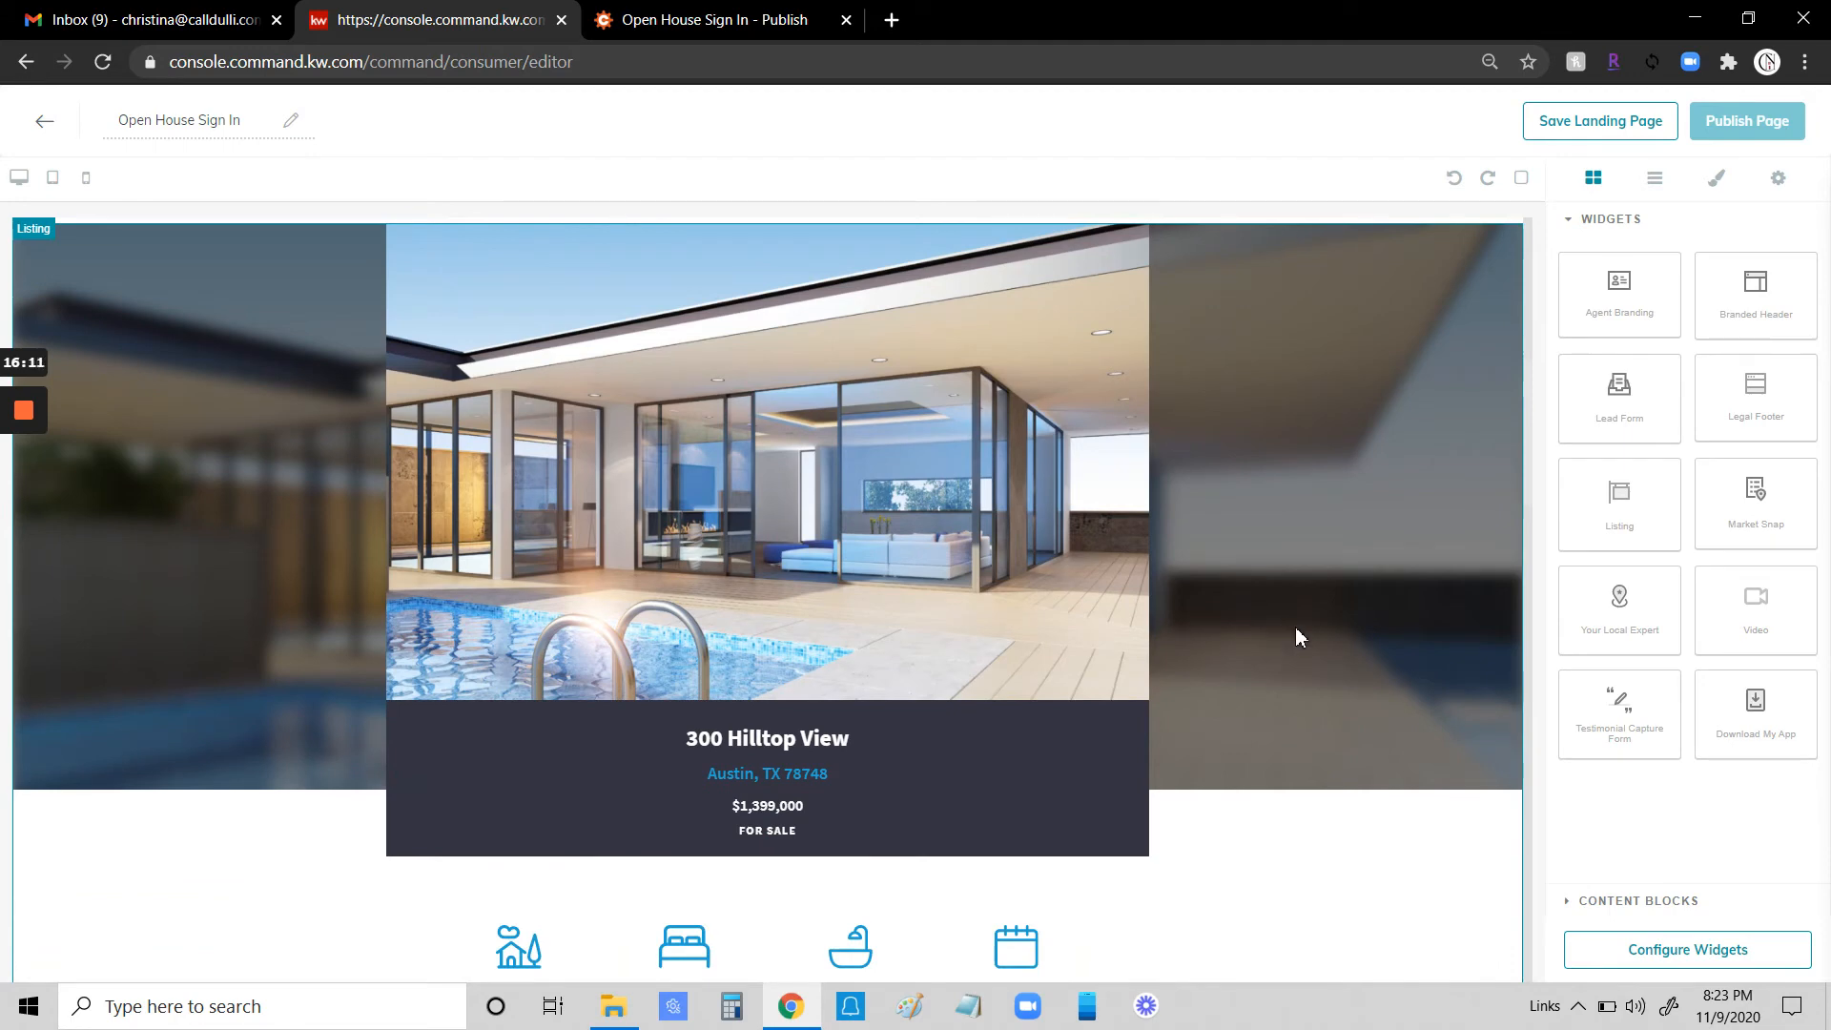
pyautogui.scroll(5, 1360, 658)
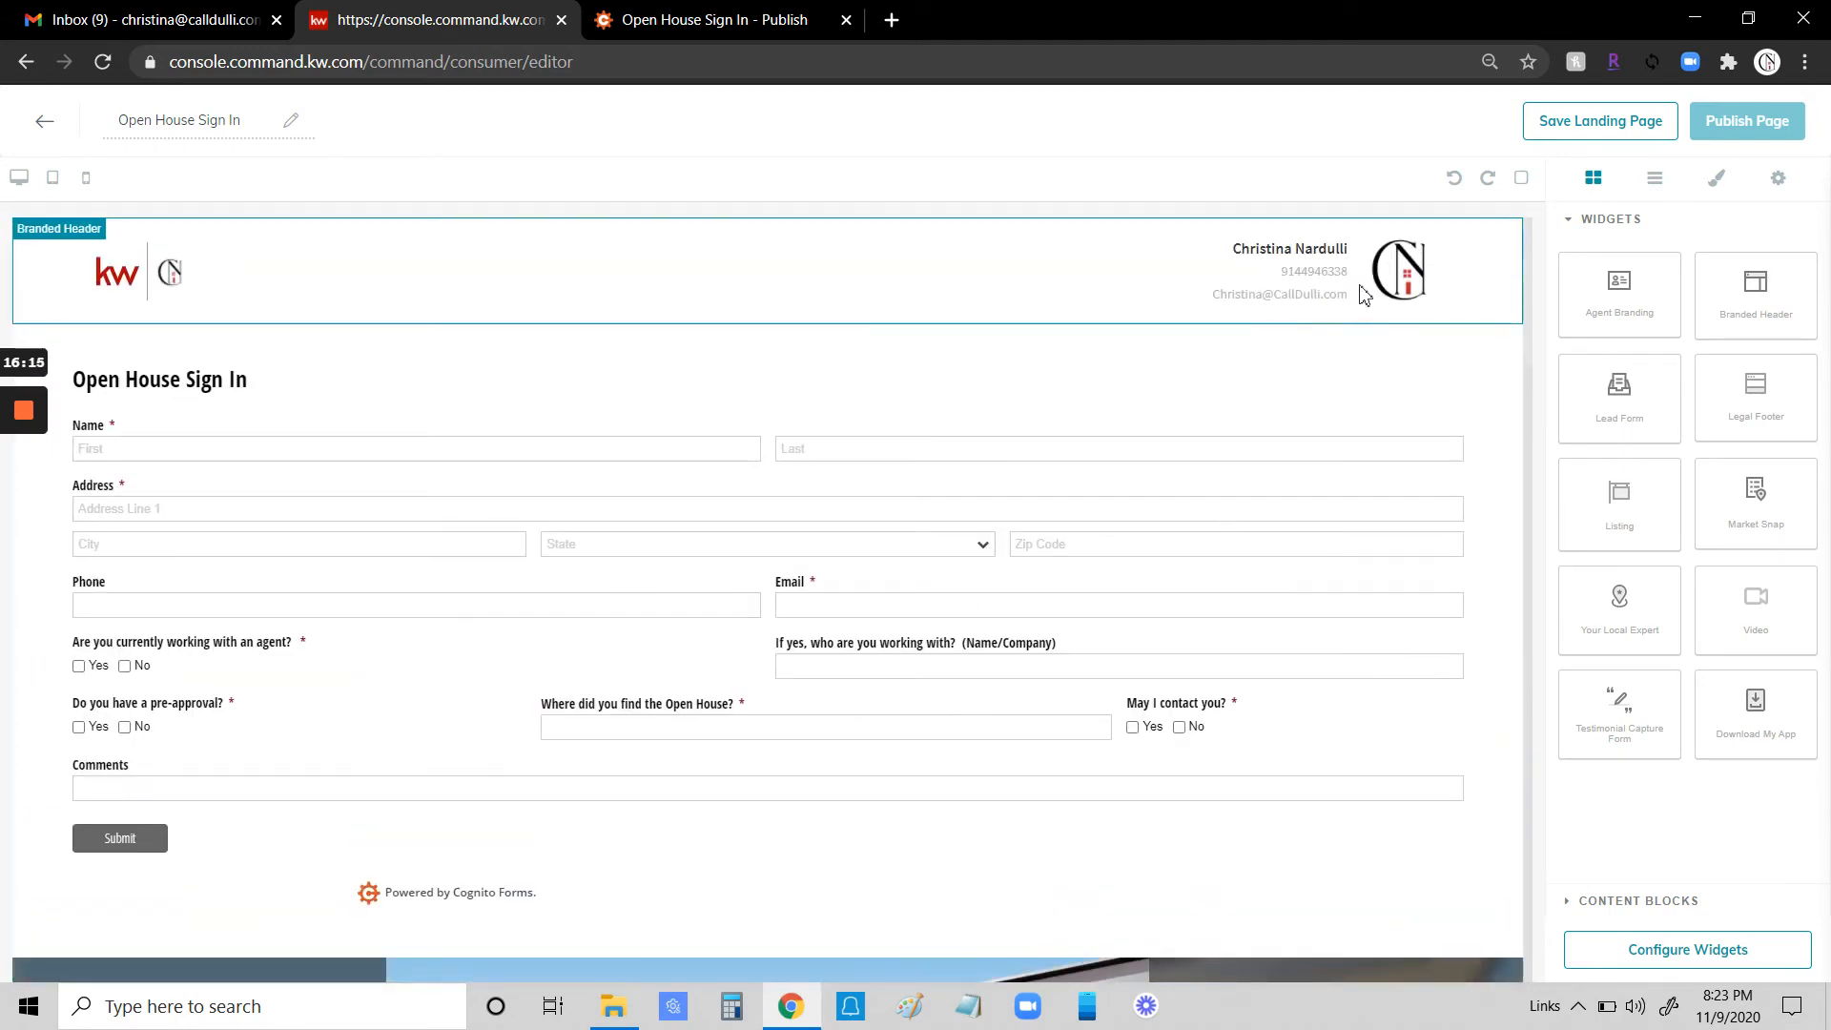
# - Configure the Branded Header widget with header text giving the open house unit and street address, and save it
pyautogui.click(1695, 953)
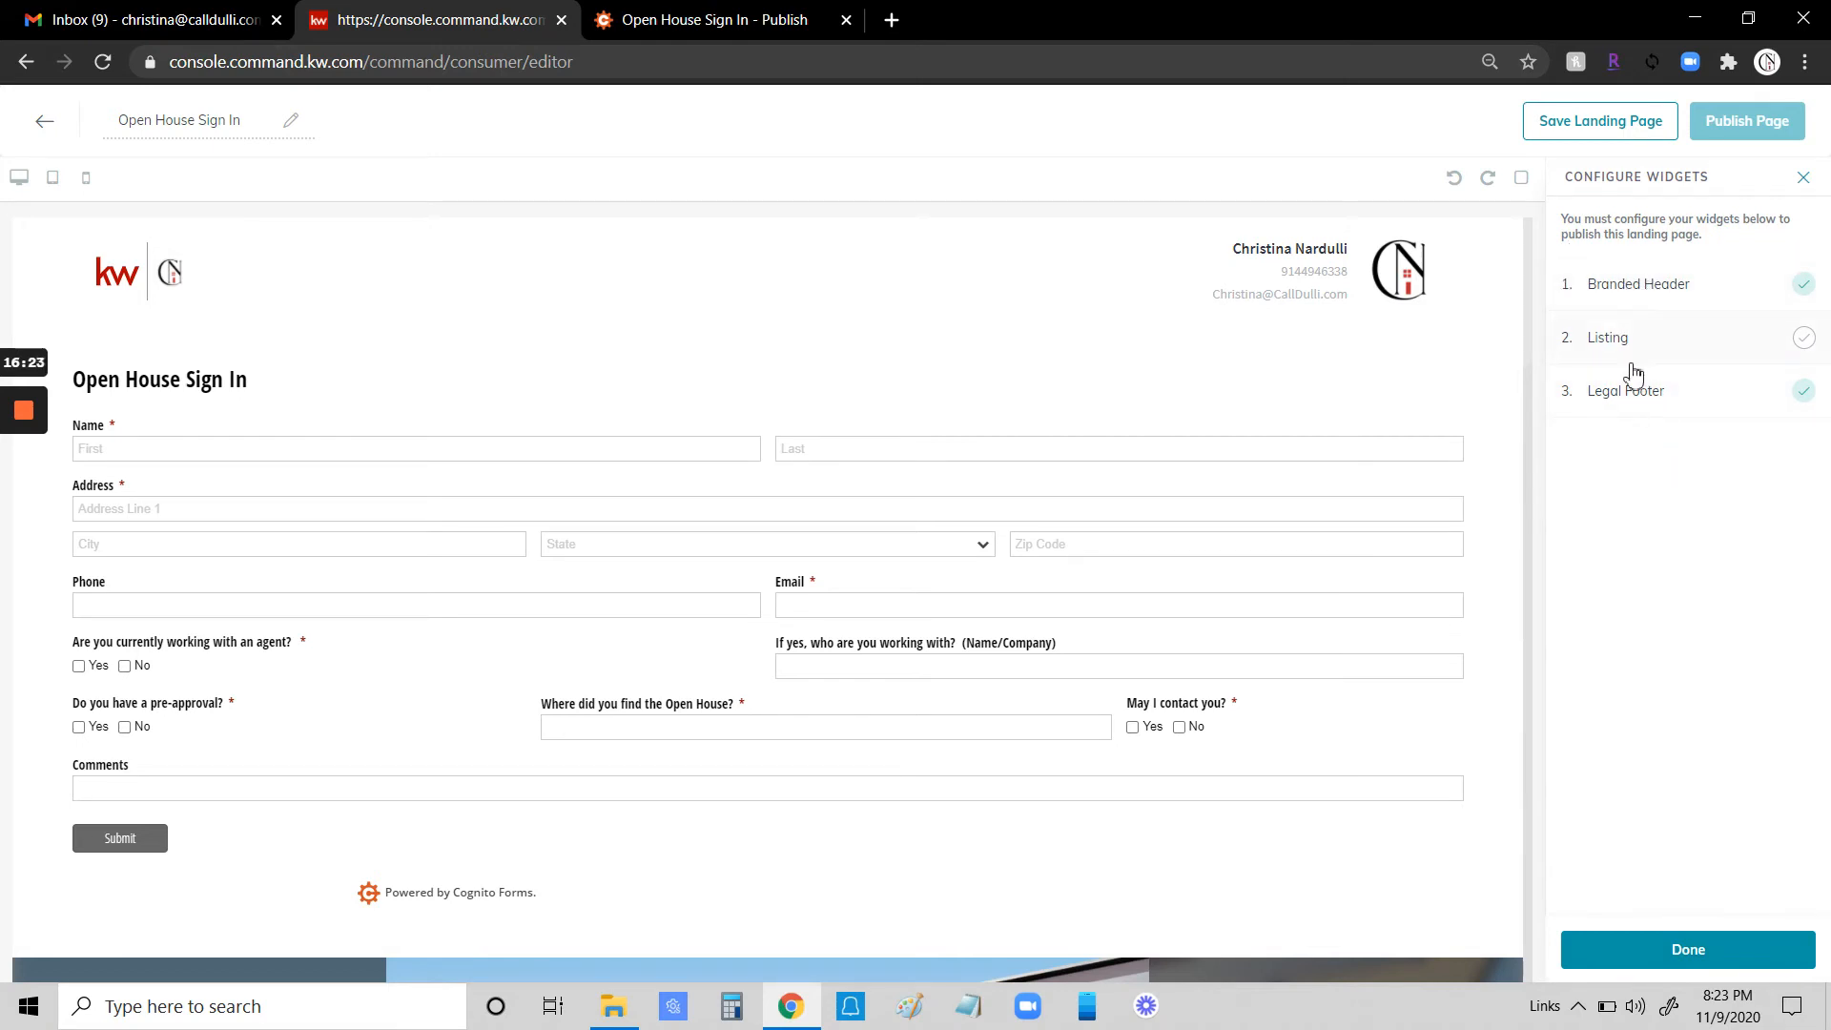
pyautogui.click(1628, 288)
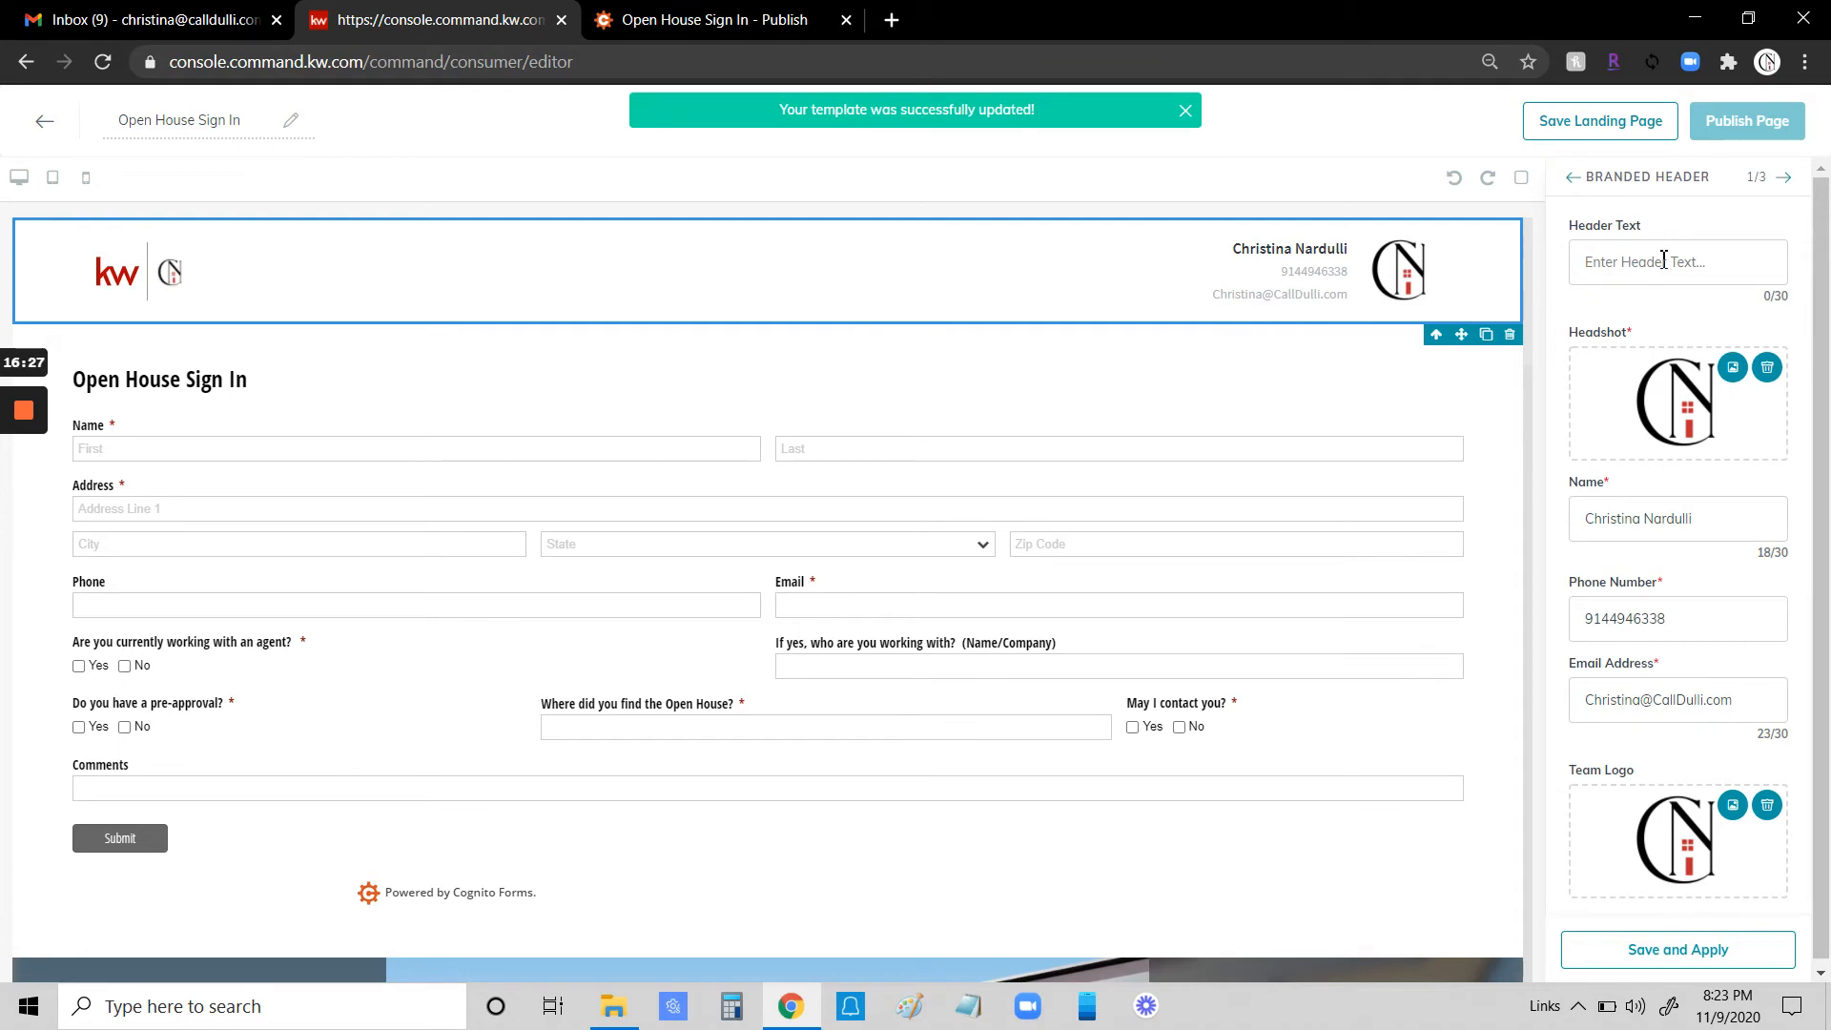
pyautogui.click(1630, 265)
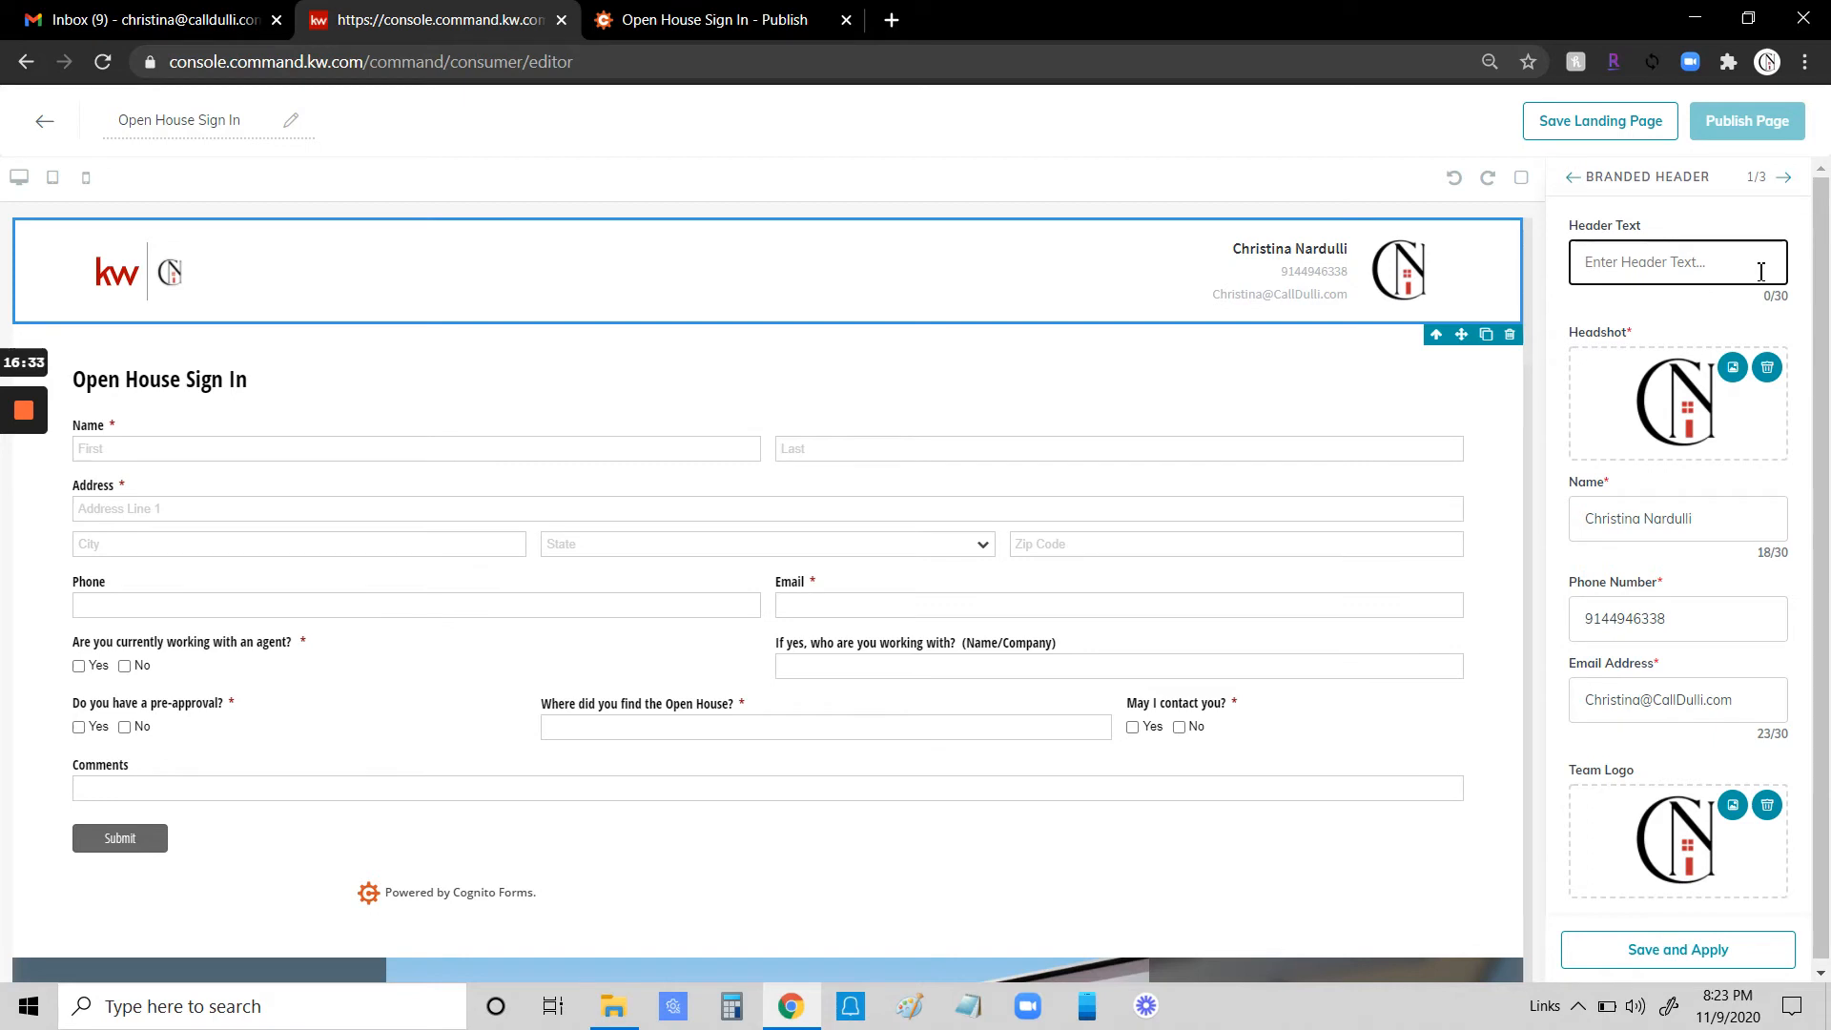
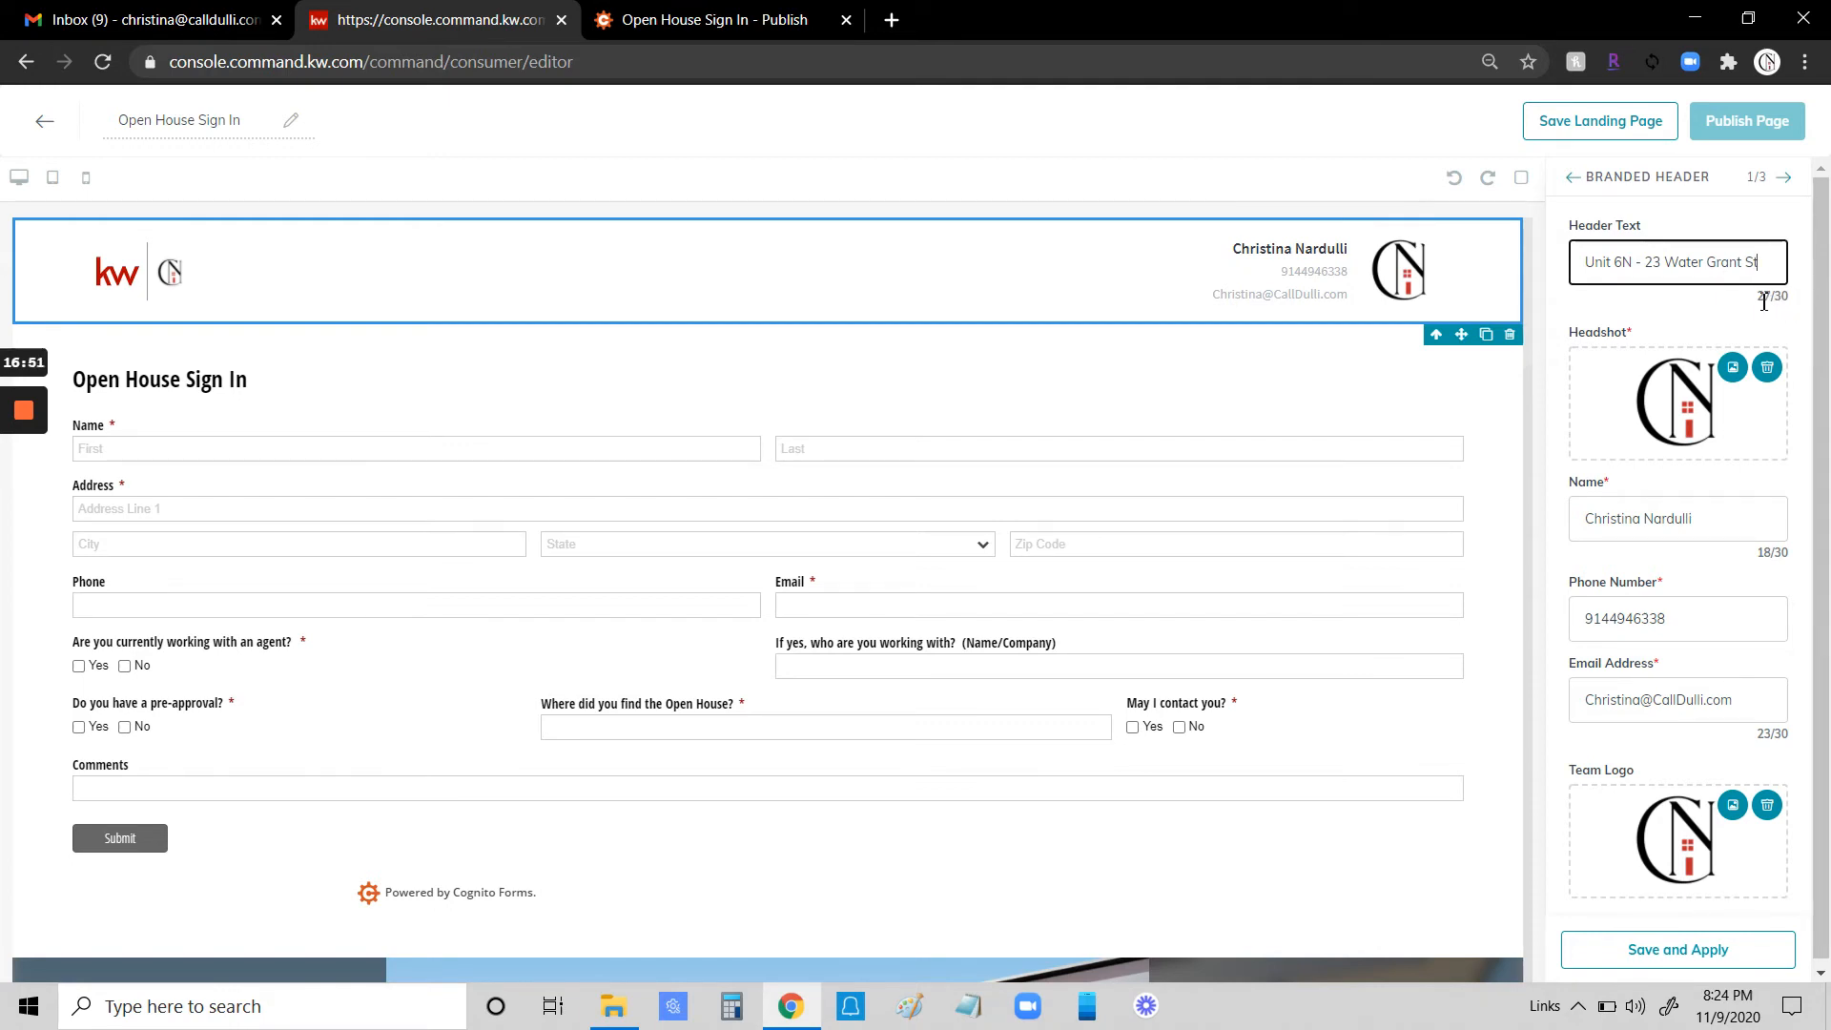
pyautogui.scroll(-1, 1629, 429)
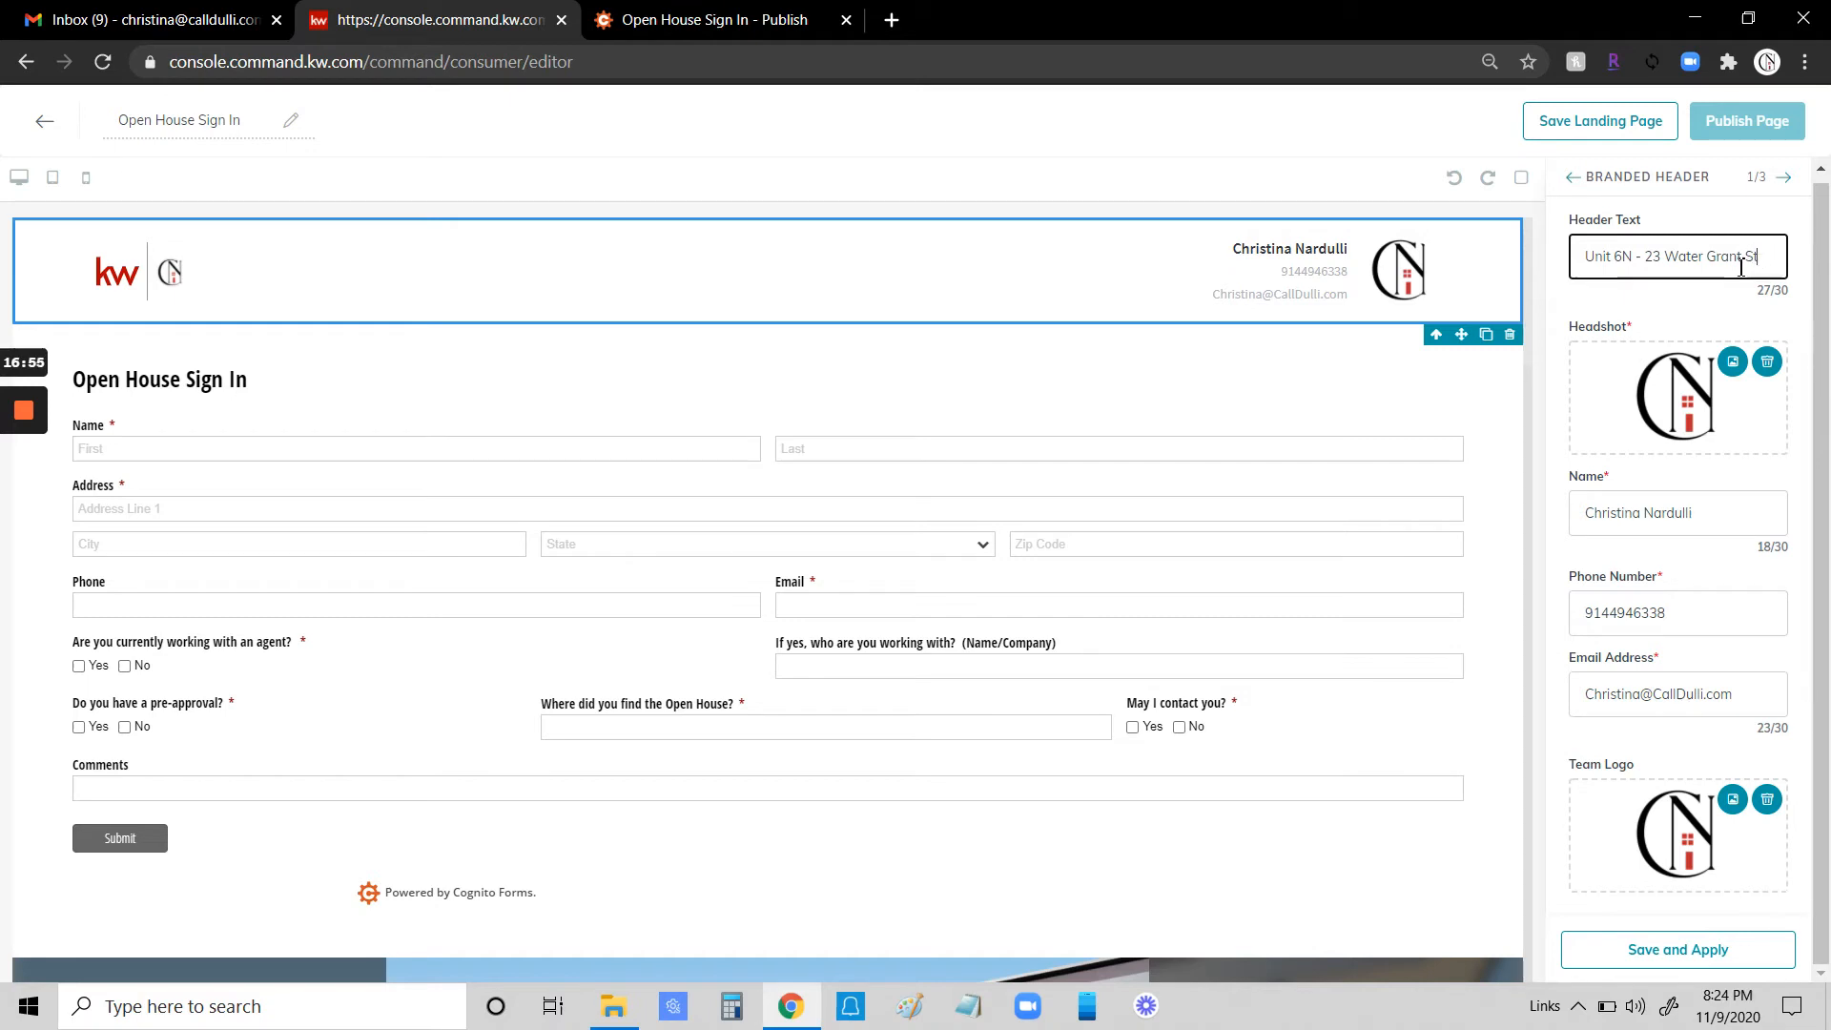
pyautogui.click(1680, 949)
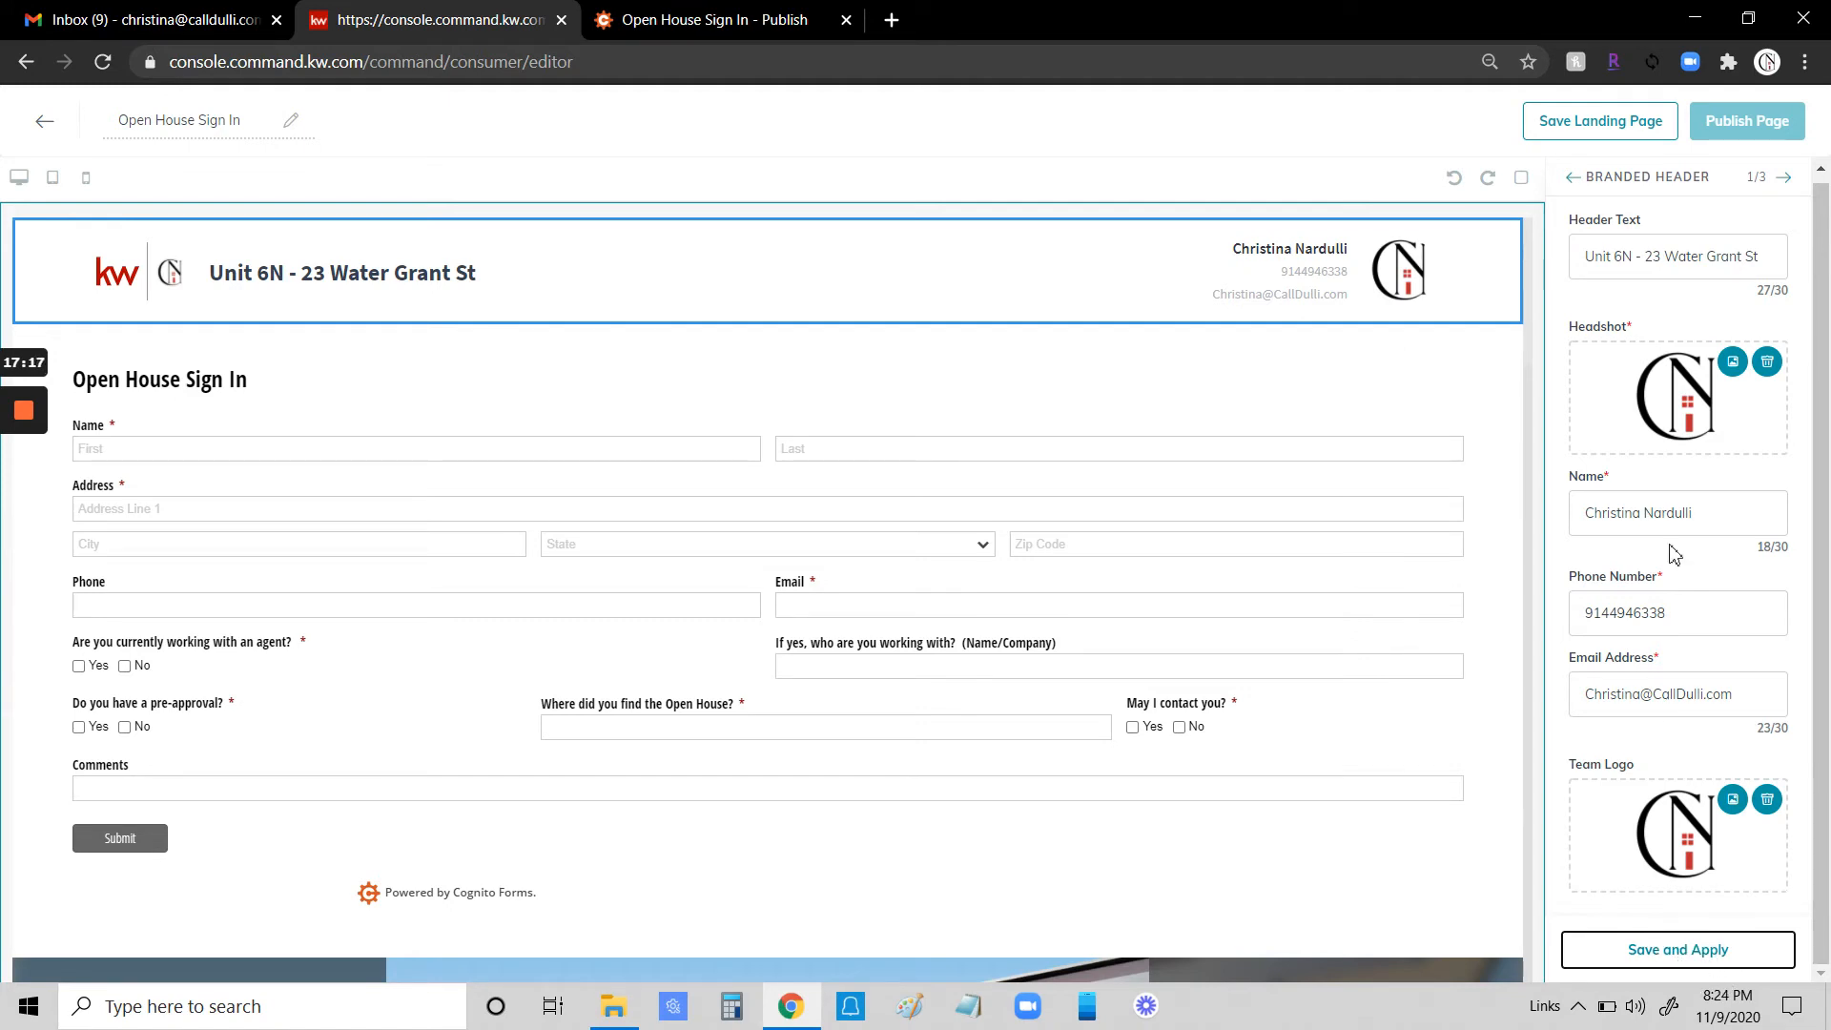
pyautogui.click(1786, 181)
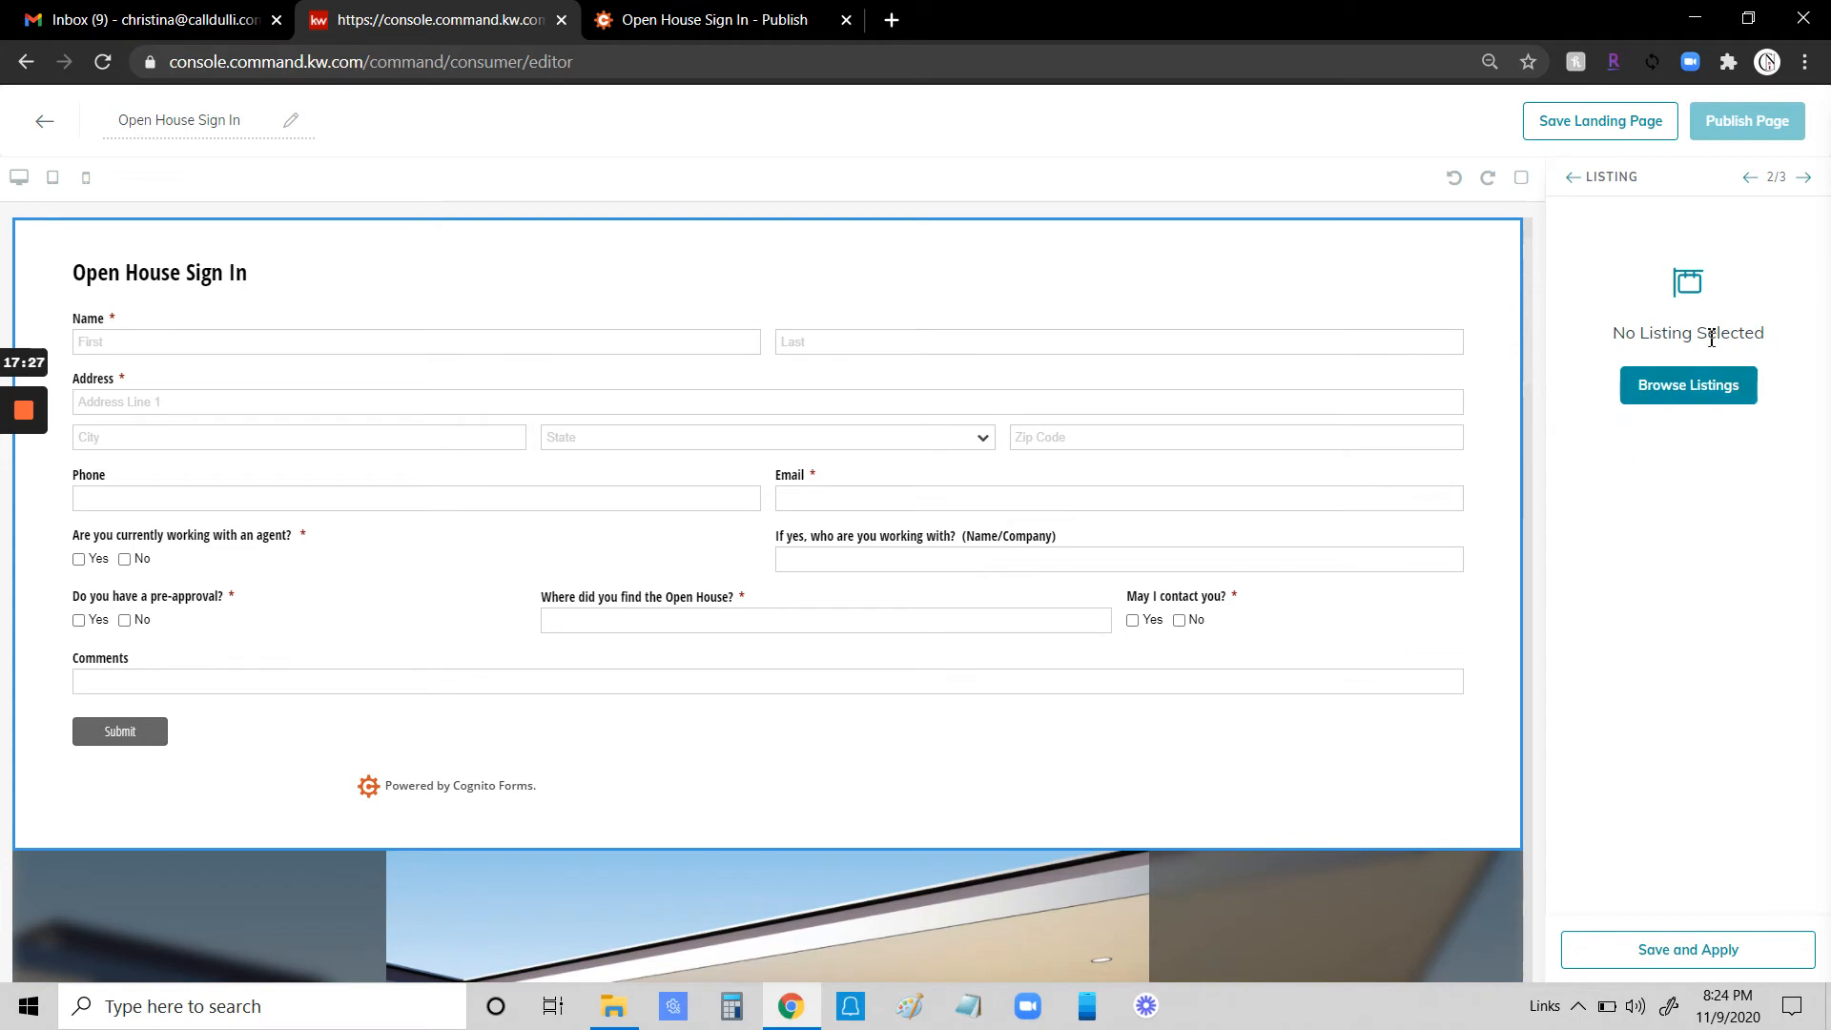
pyautogui.click(1682, 388)
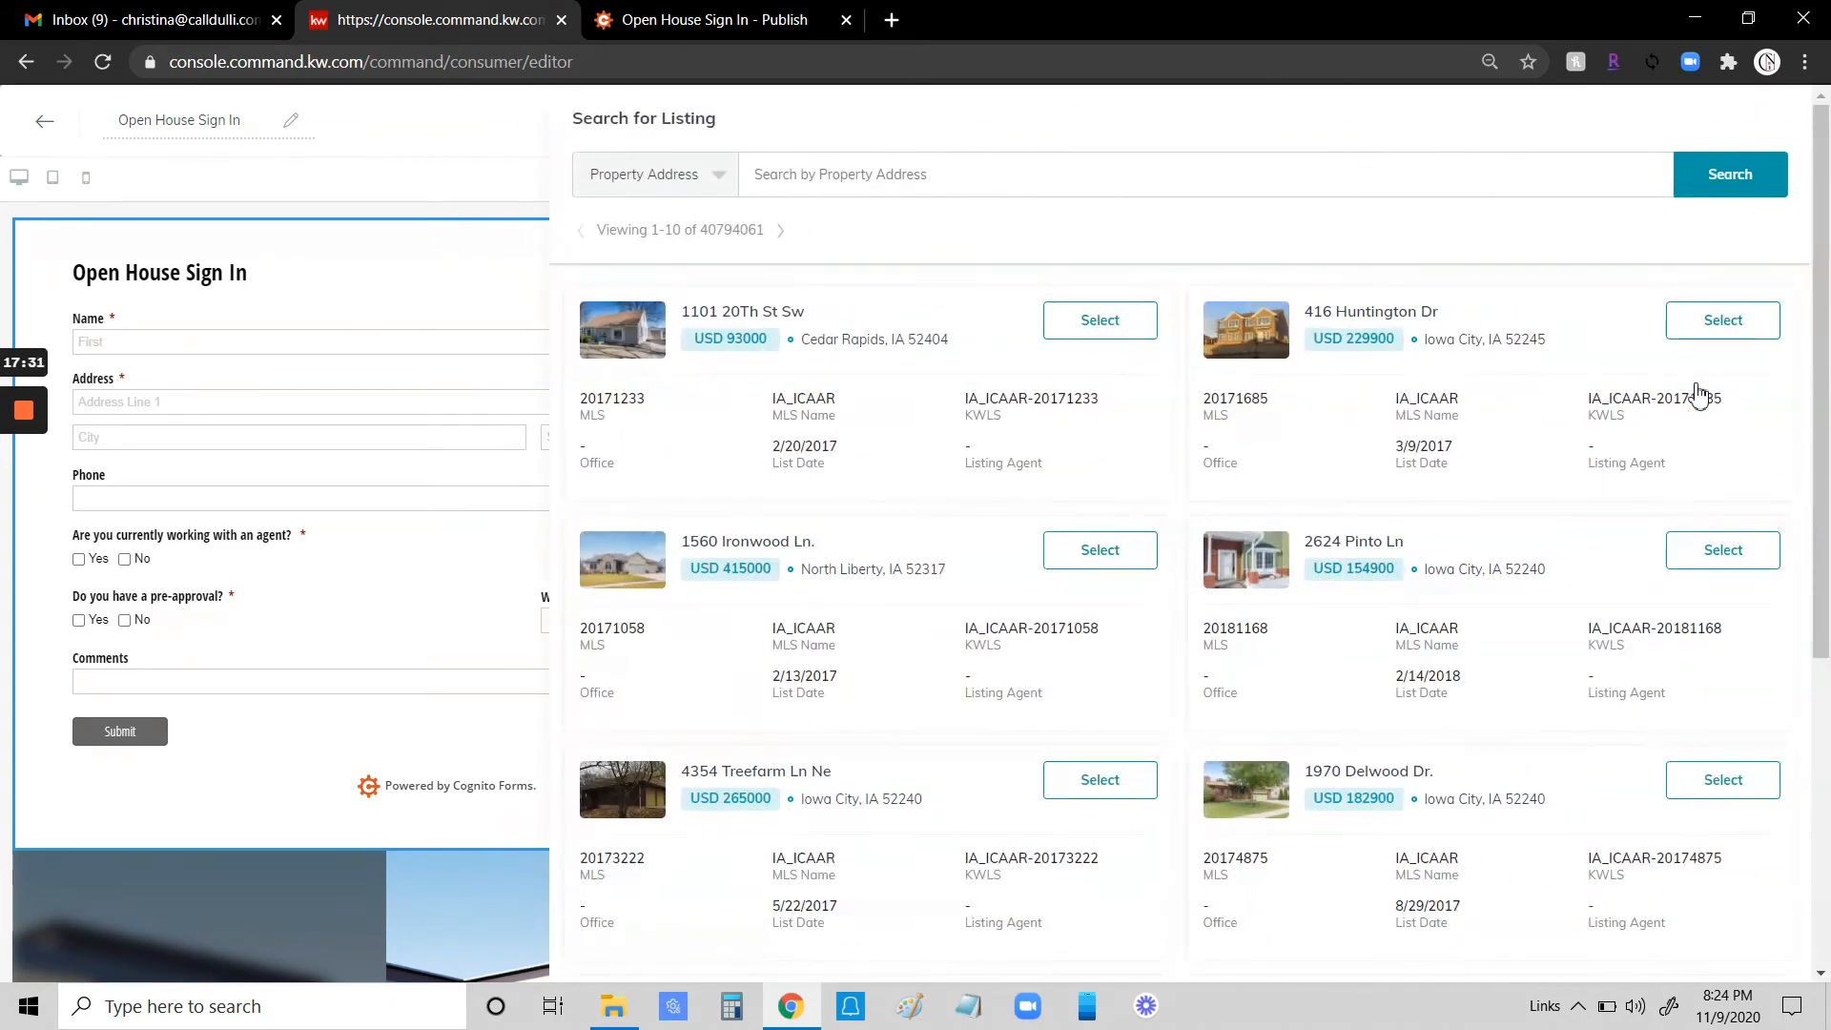
pyautogui.click(799, 180)
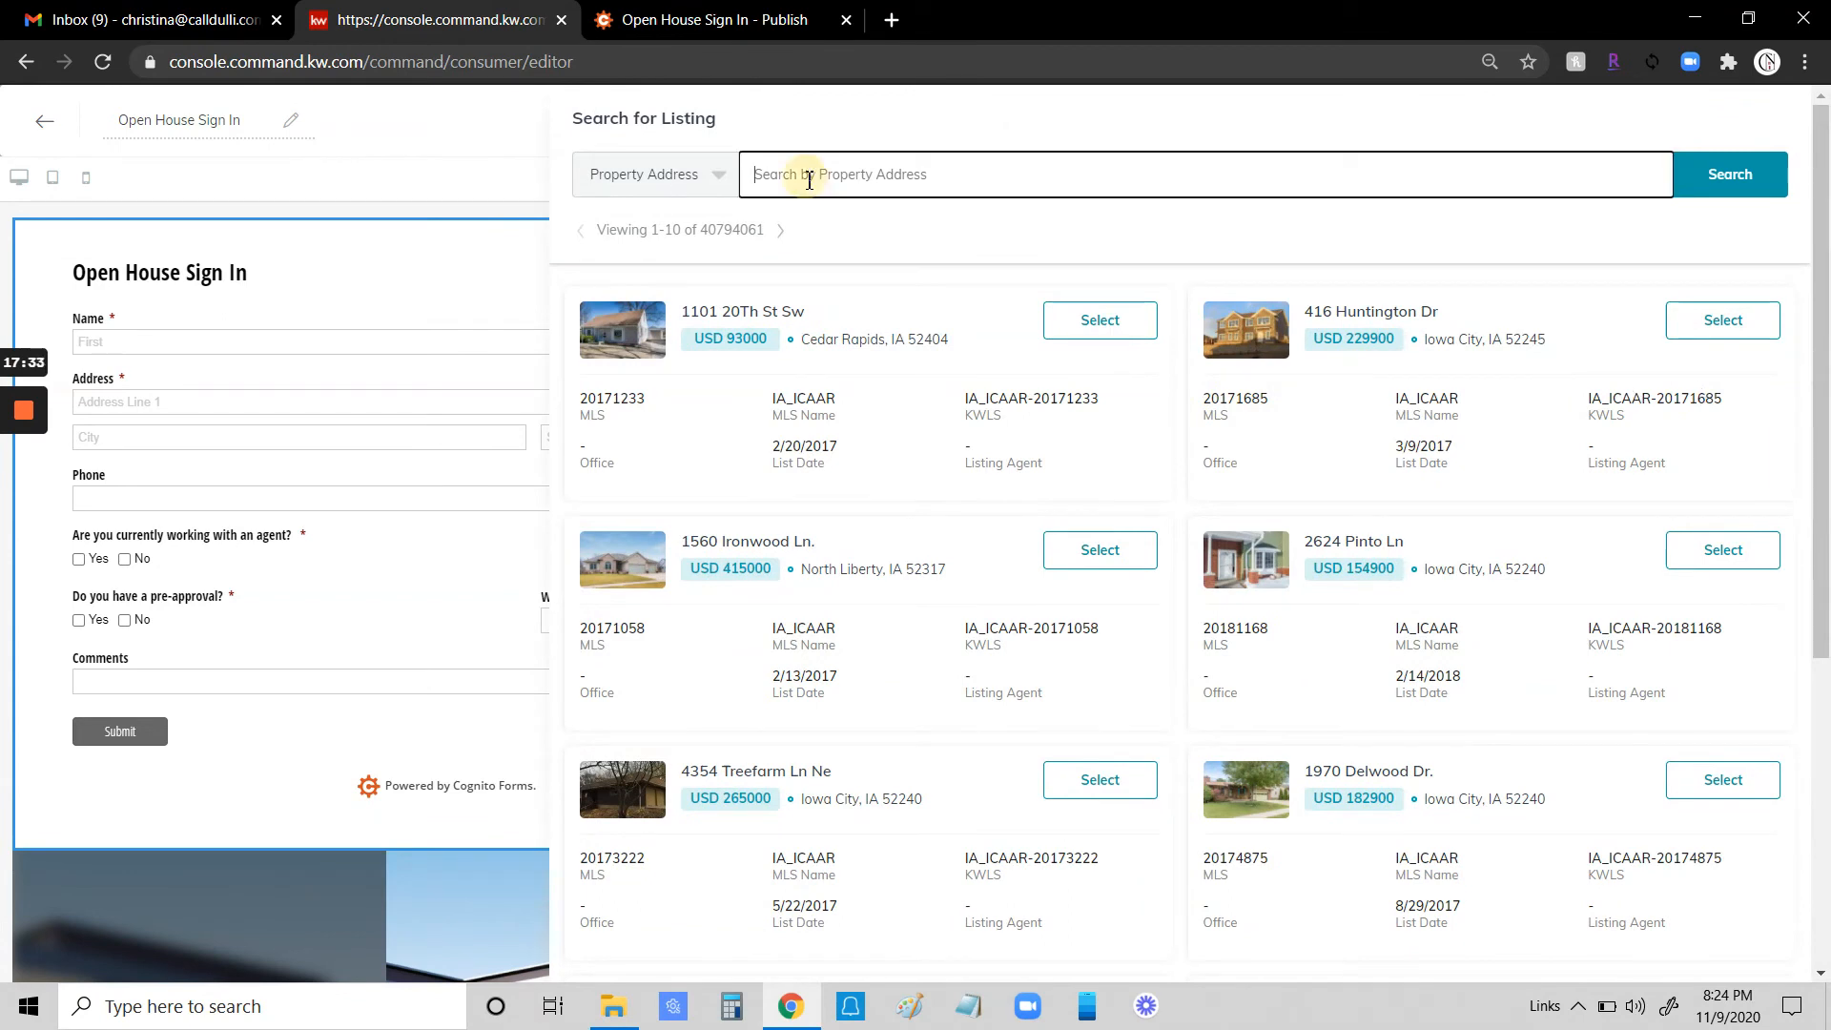
pyautogui.write('23')
pyautogui.click(1716, 177)
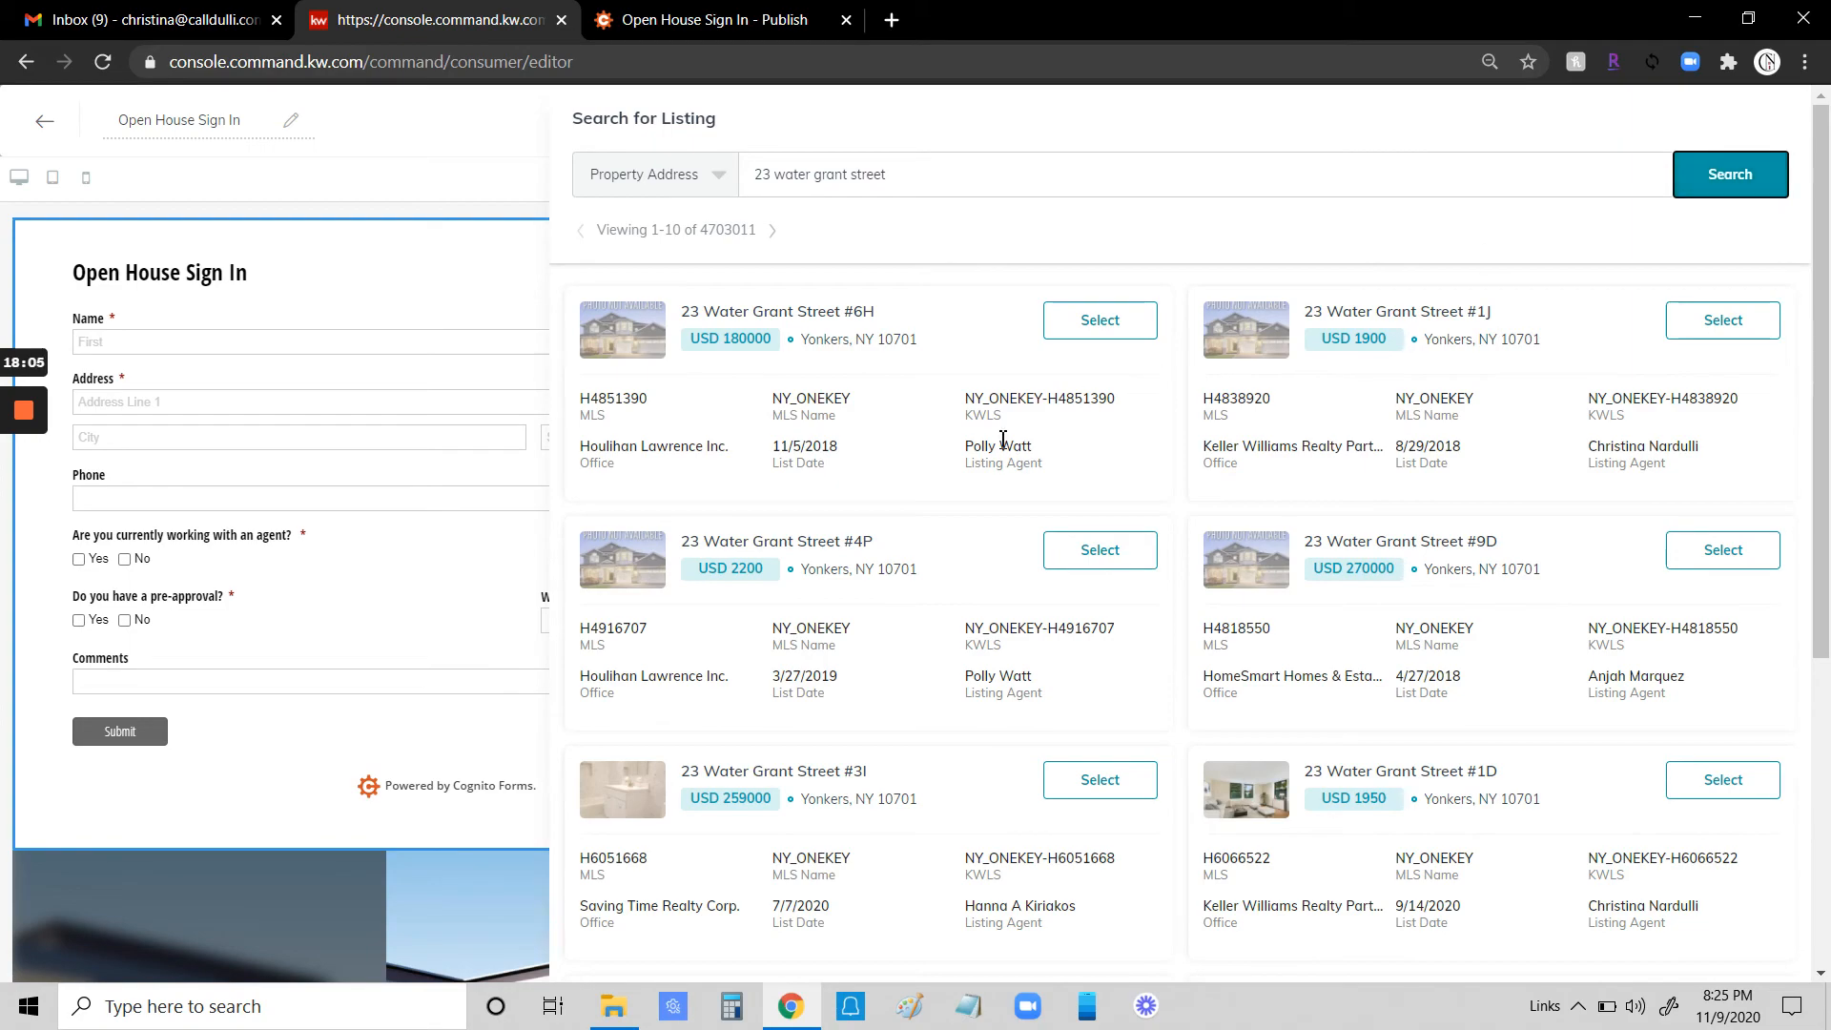
pyautogui.scroll(-3, 1002, 443)
pyautogui.scroll(-2, 906, 446)
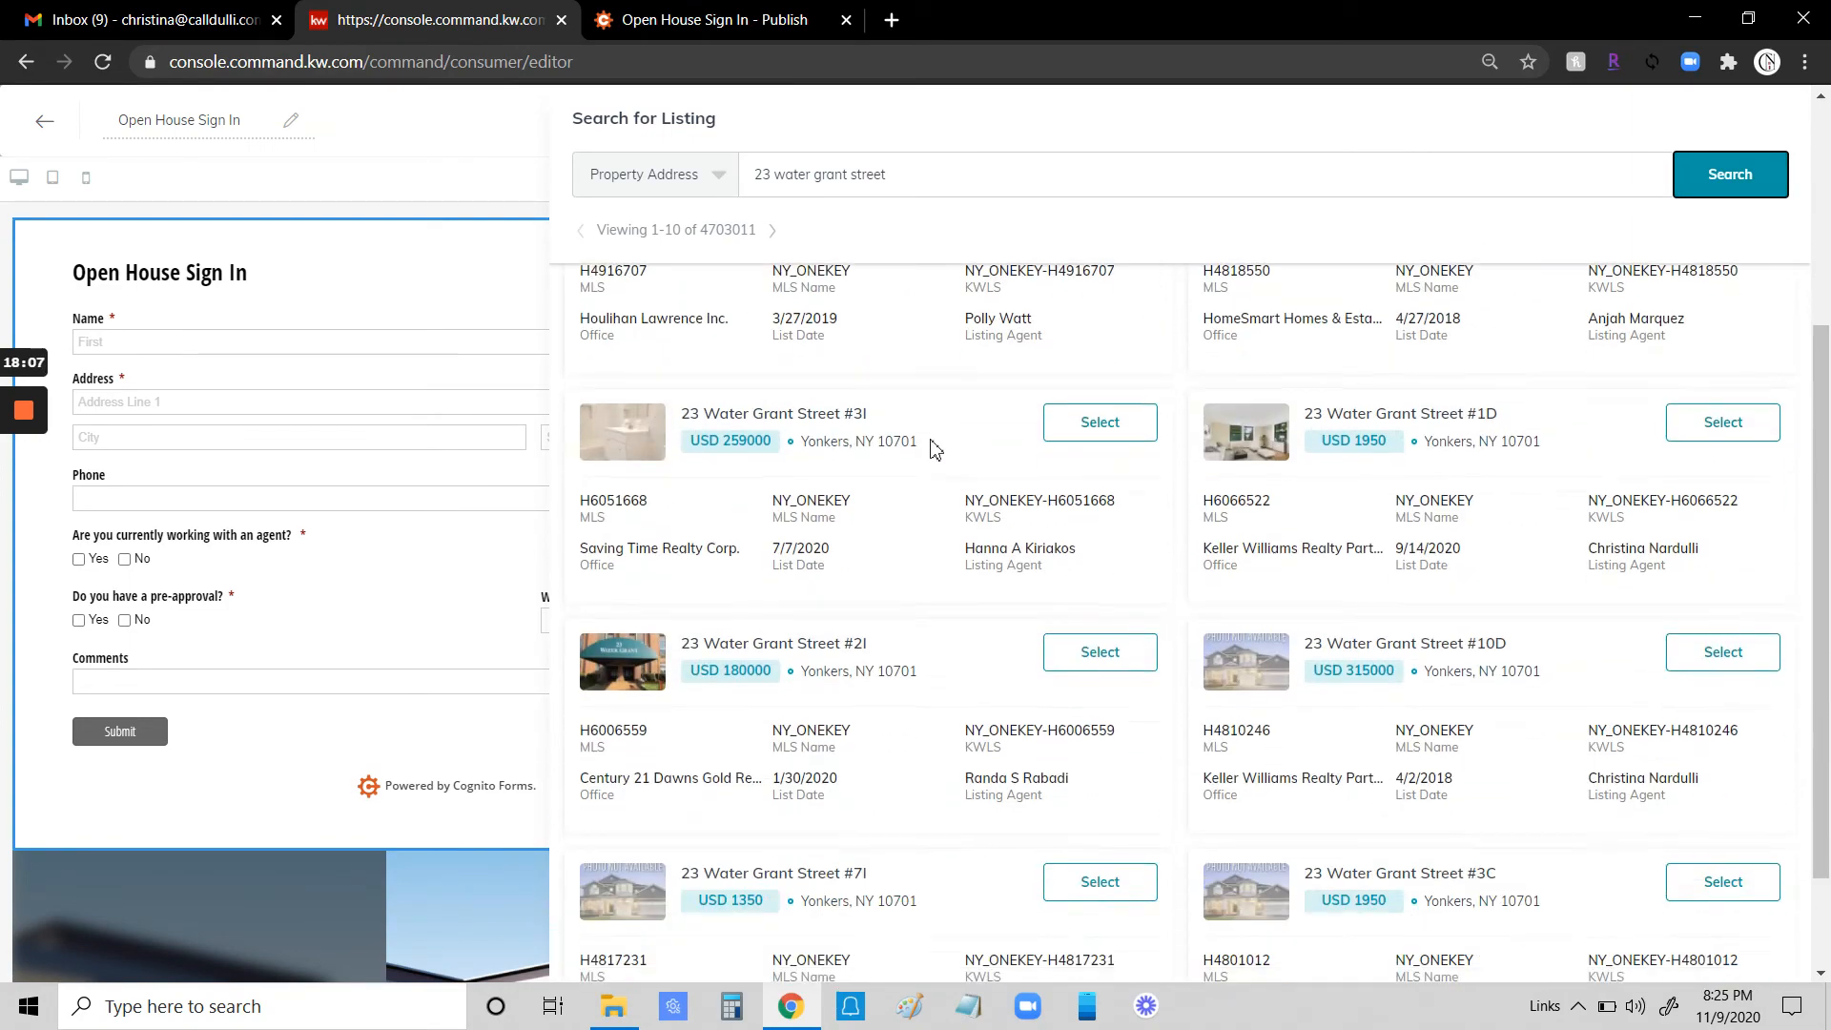
pyautogui.scroll(-2, 936, 450)
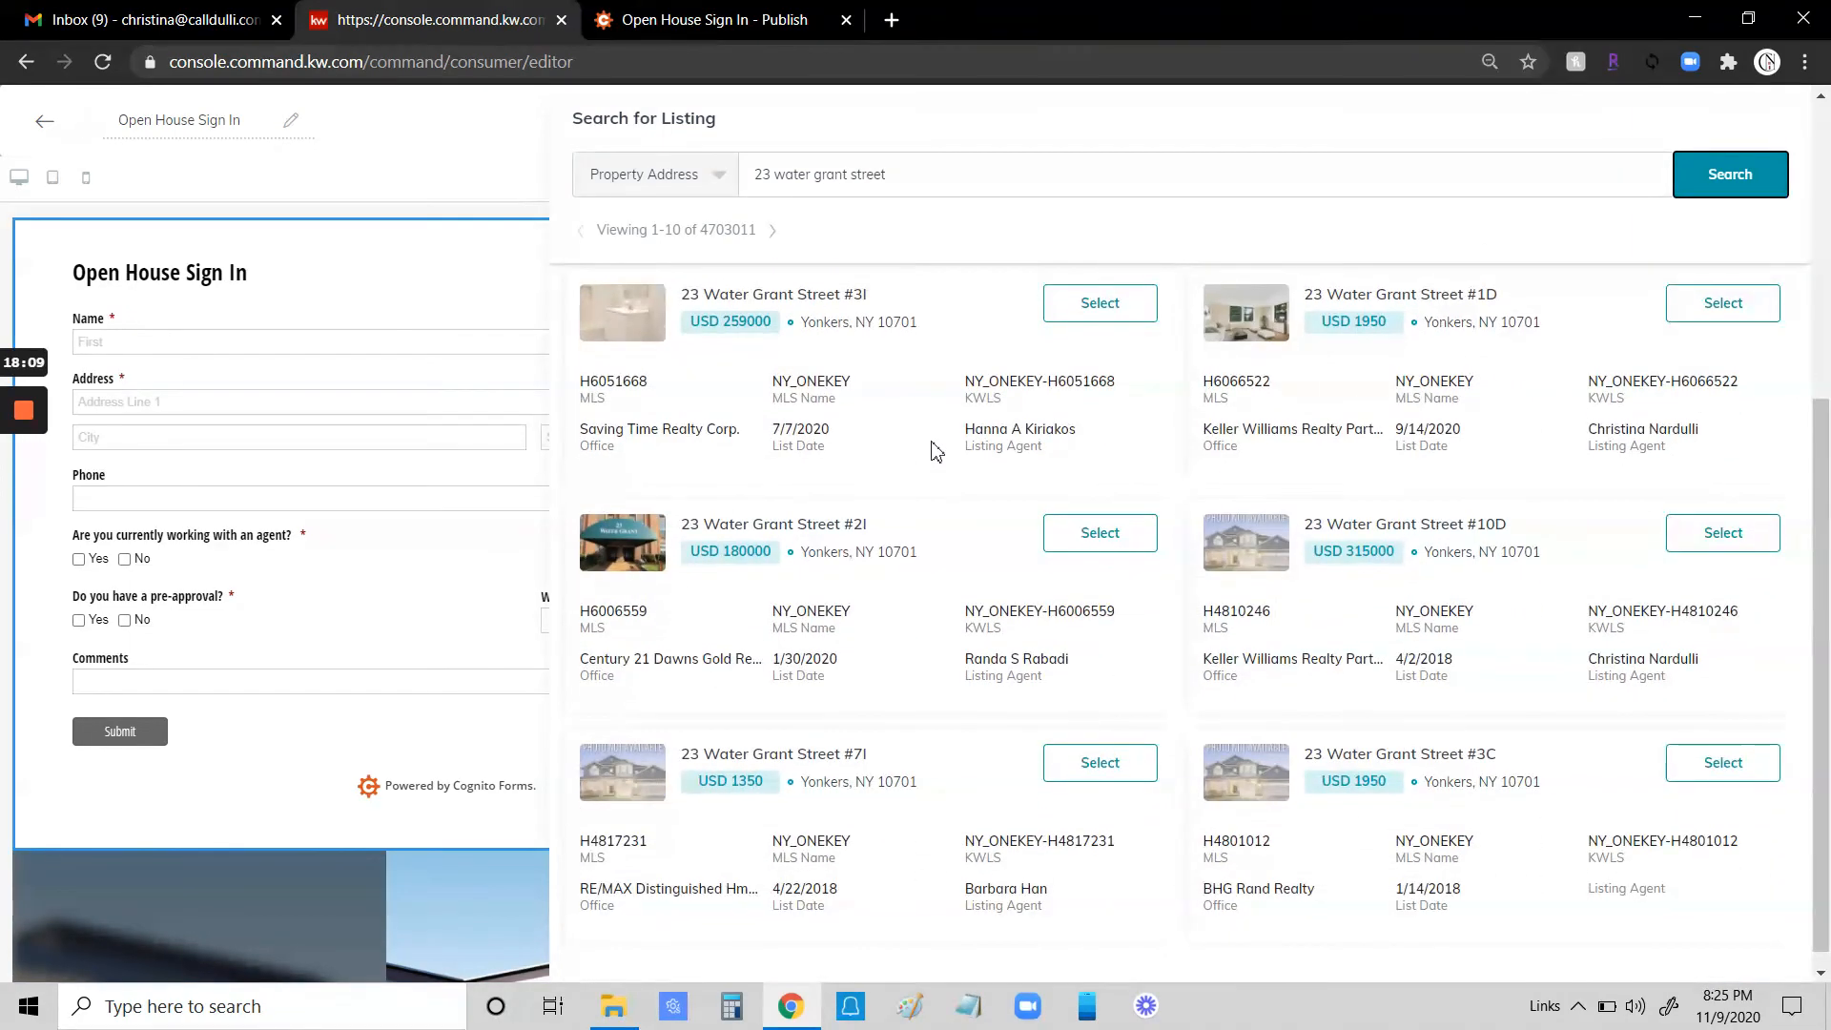
pyautogui.scroll(6, 965, 484)
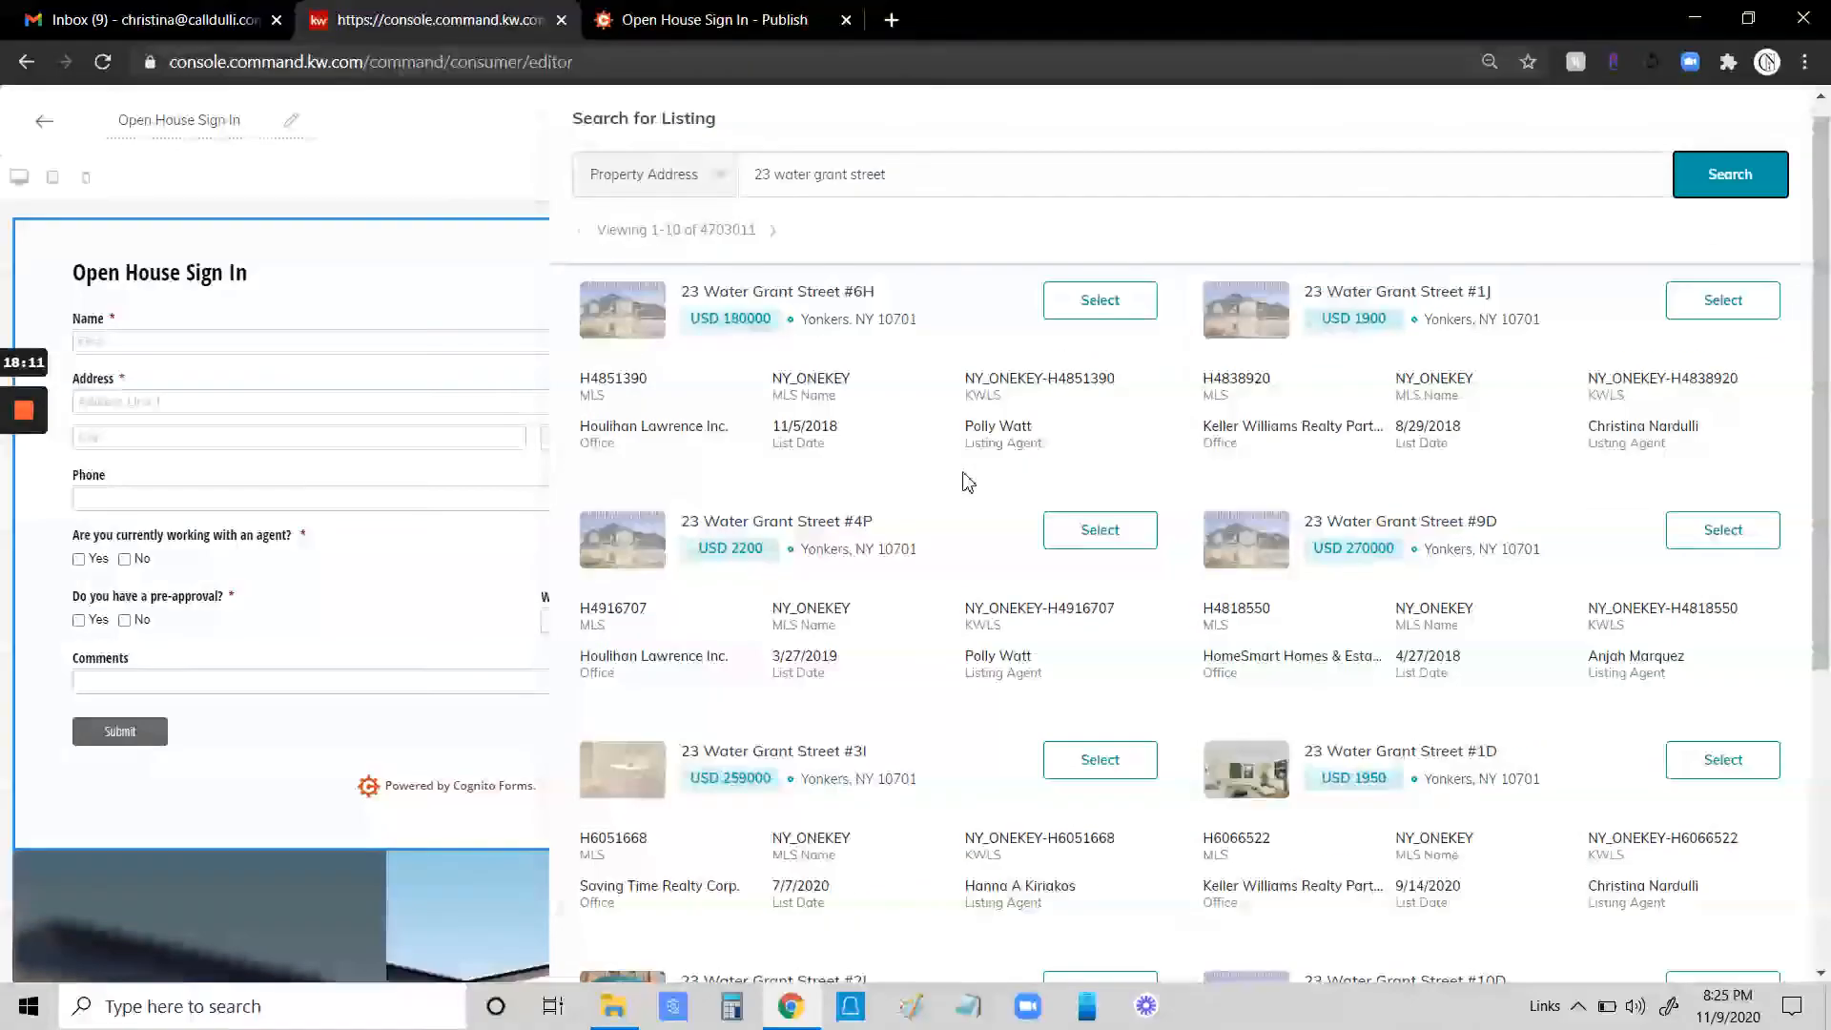
pyautogui.click(910, 180)
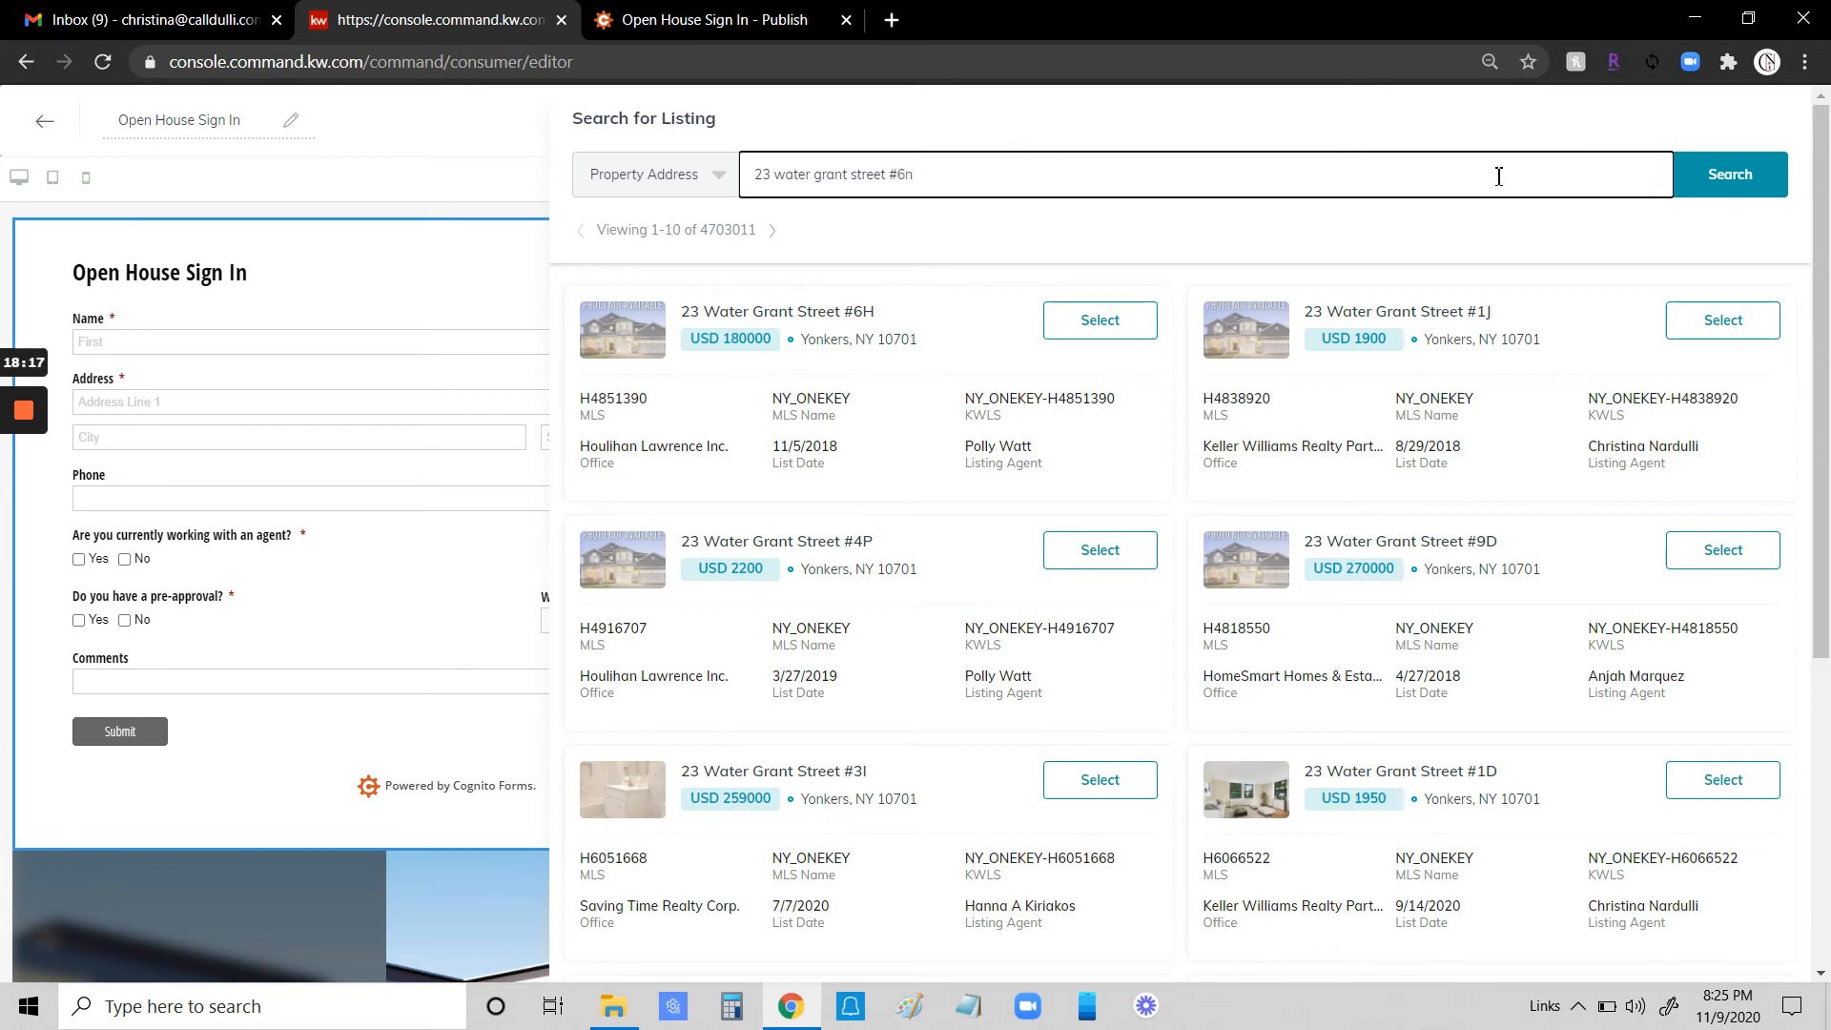
pyautogui.click(1733, 186)
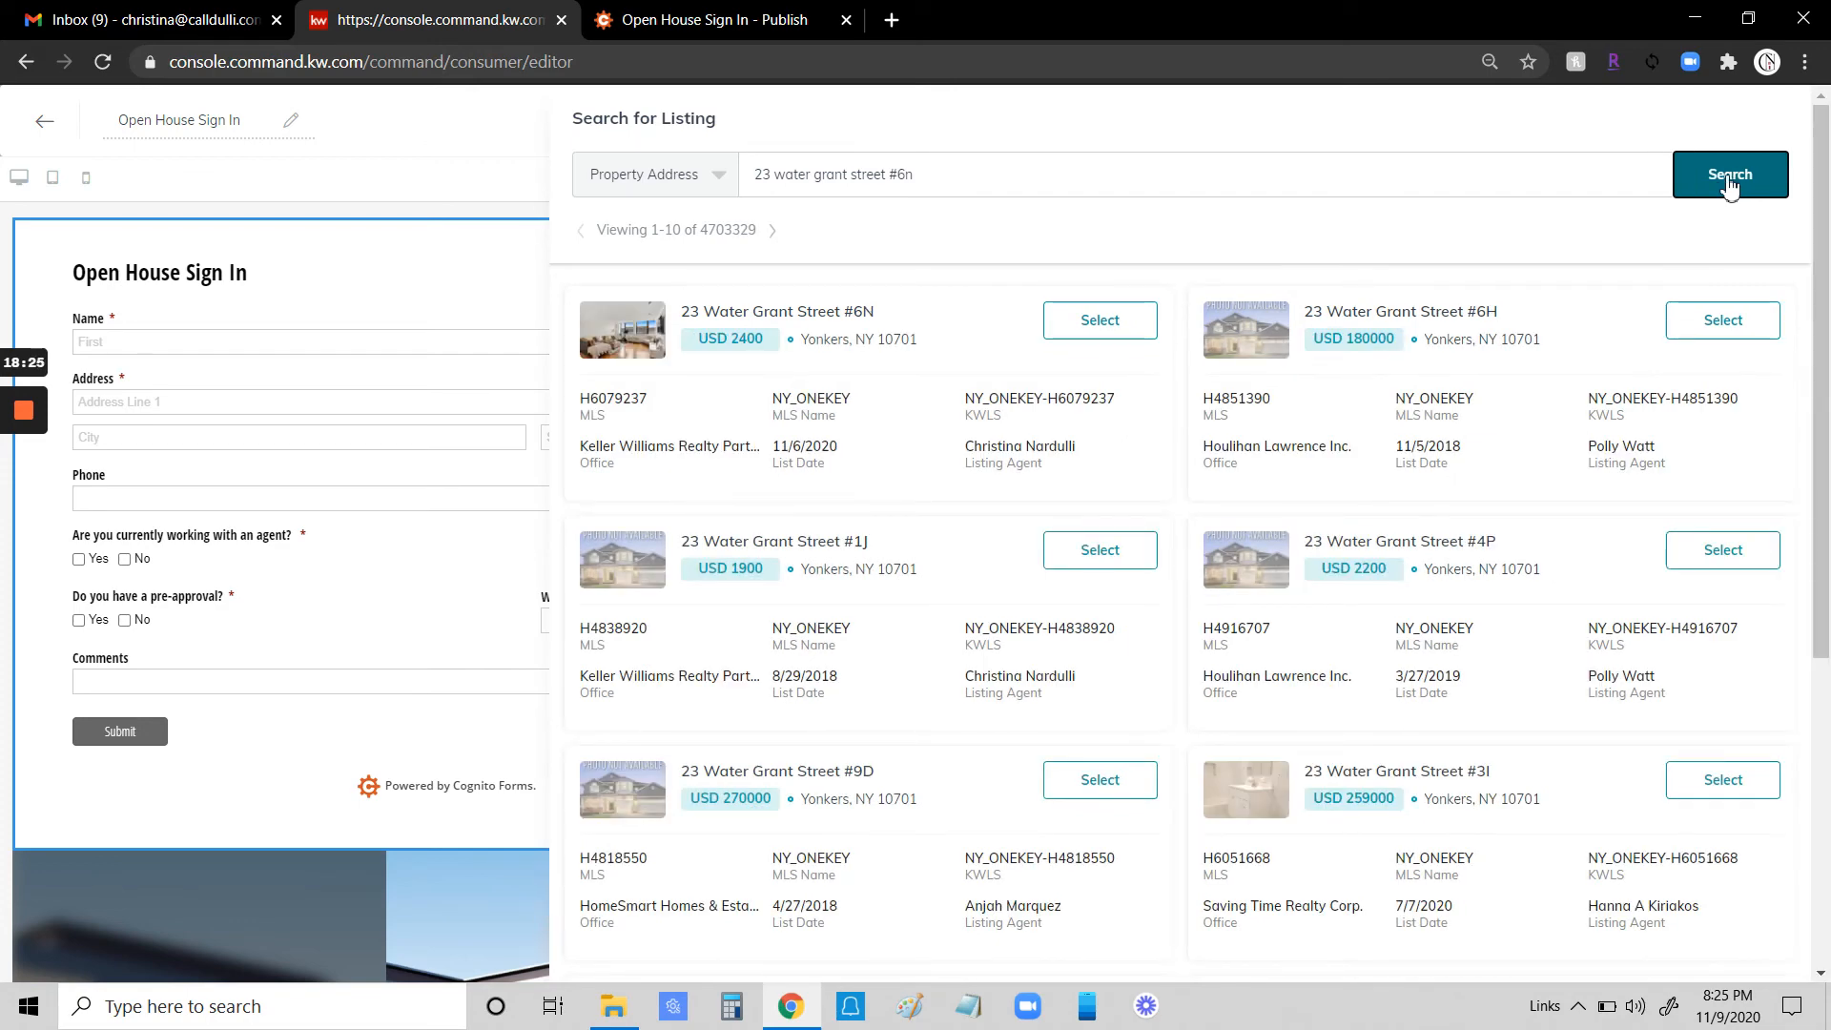
pyautogui.click(1121, 327)
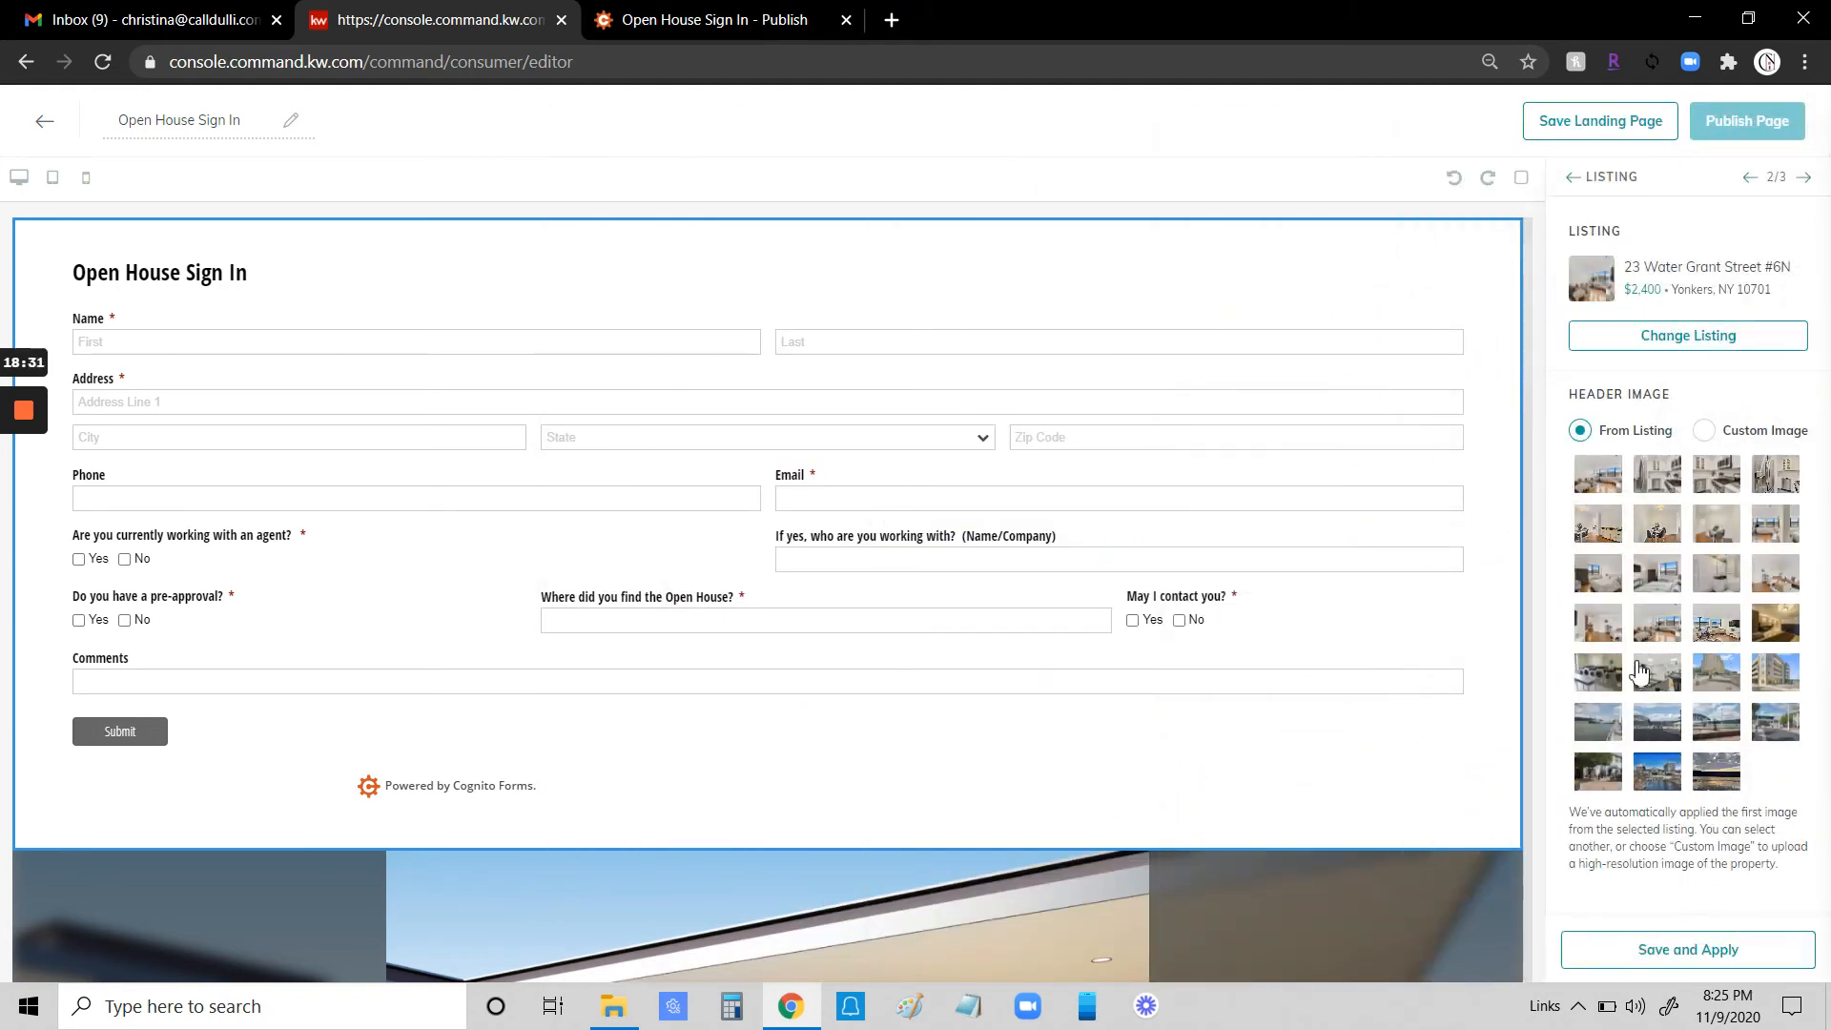
# - Choose the fourth photo in the second row as the listing's header image and save and apply the widget
pyautogui.click(1594, 477)
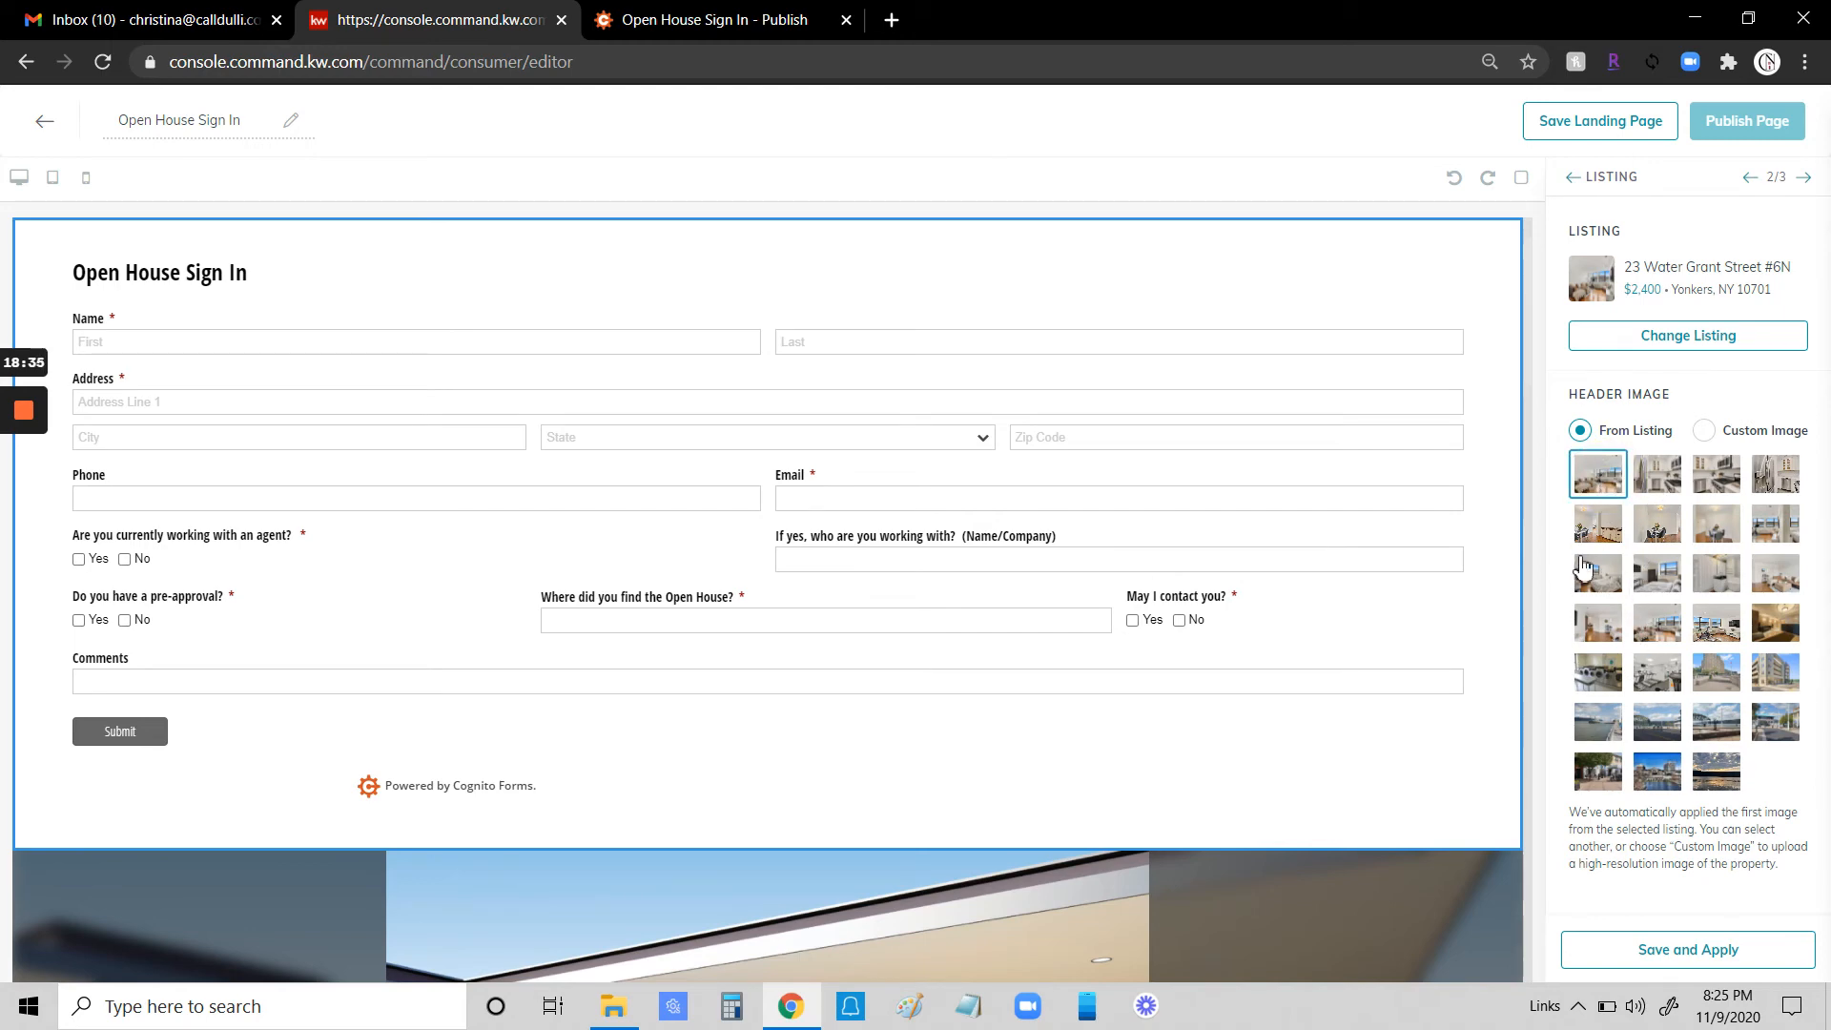
pyautogui.scroll(-6, 1348, 774)
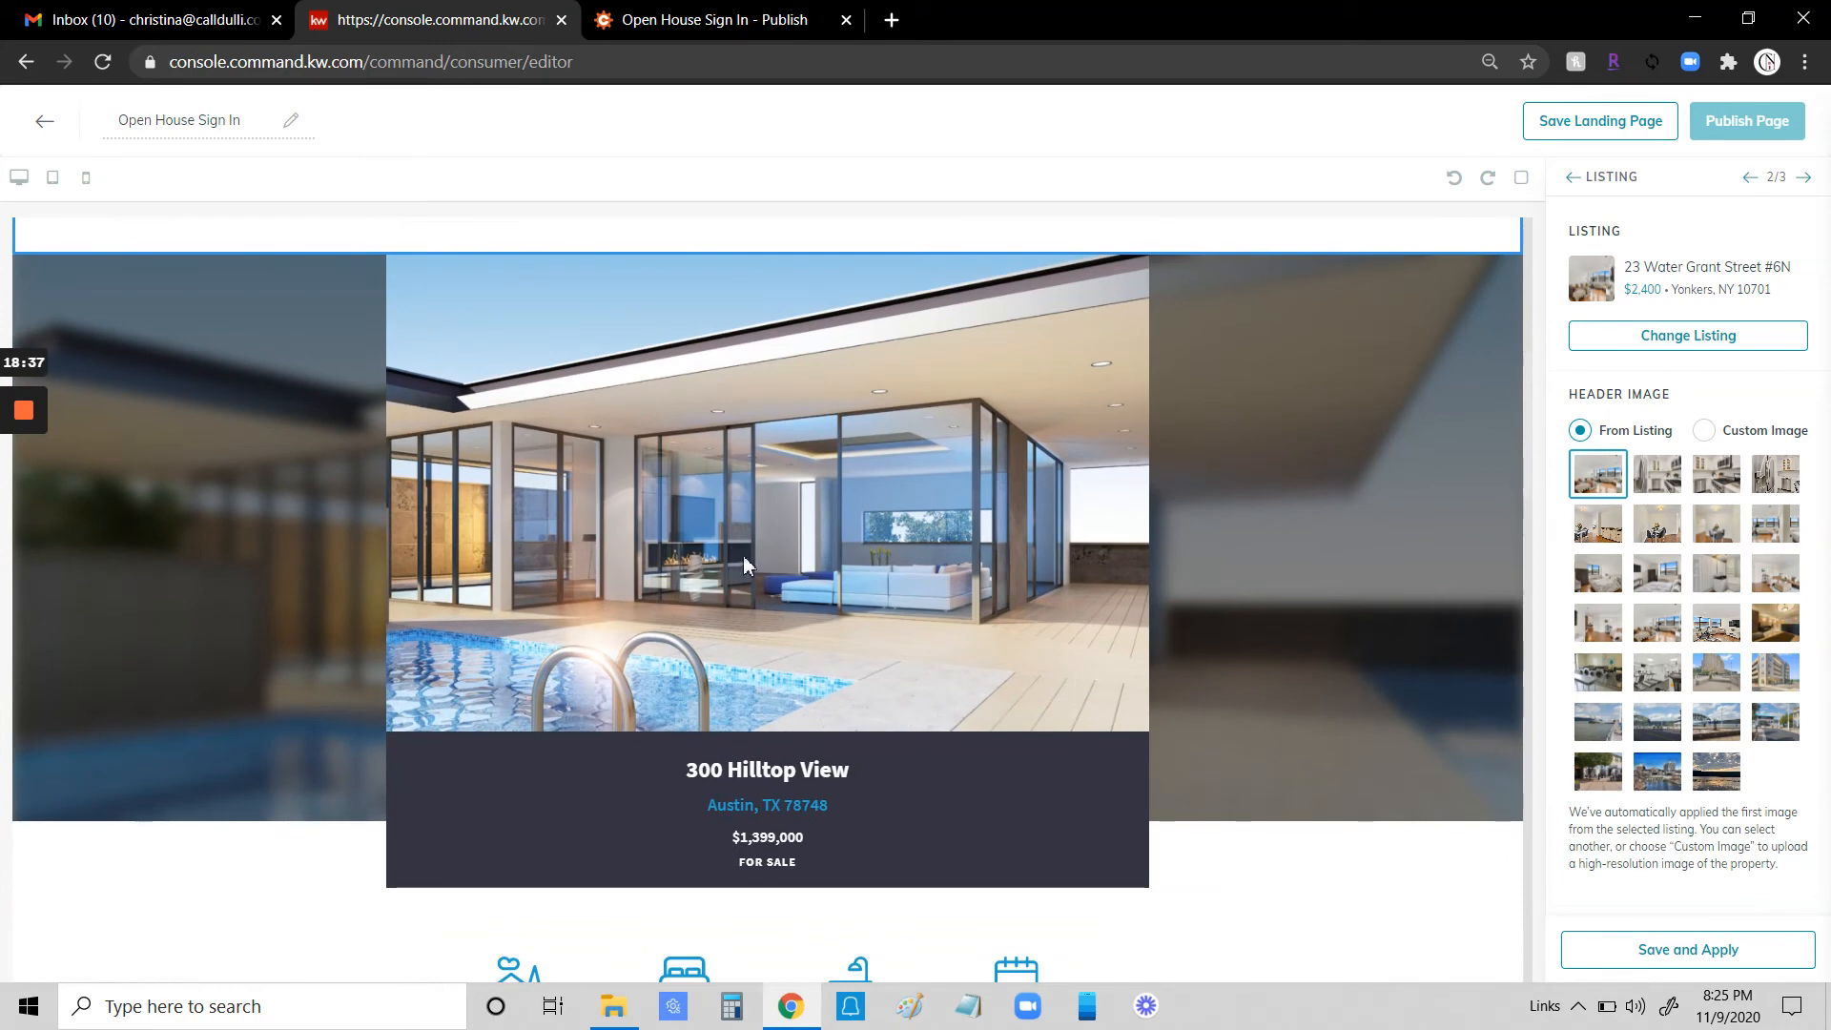
pyautogui.click(1696, 948)
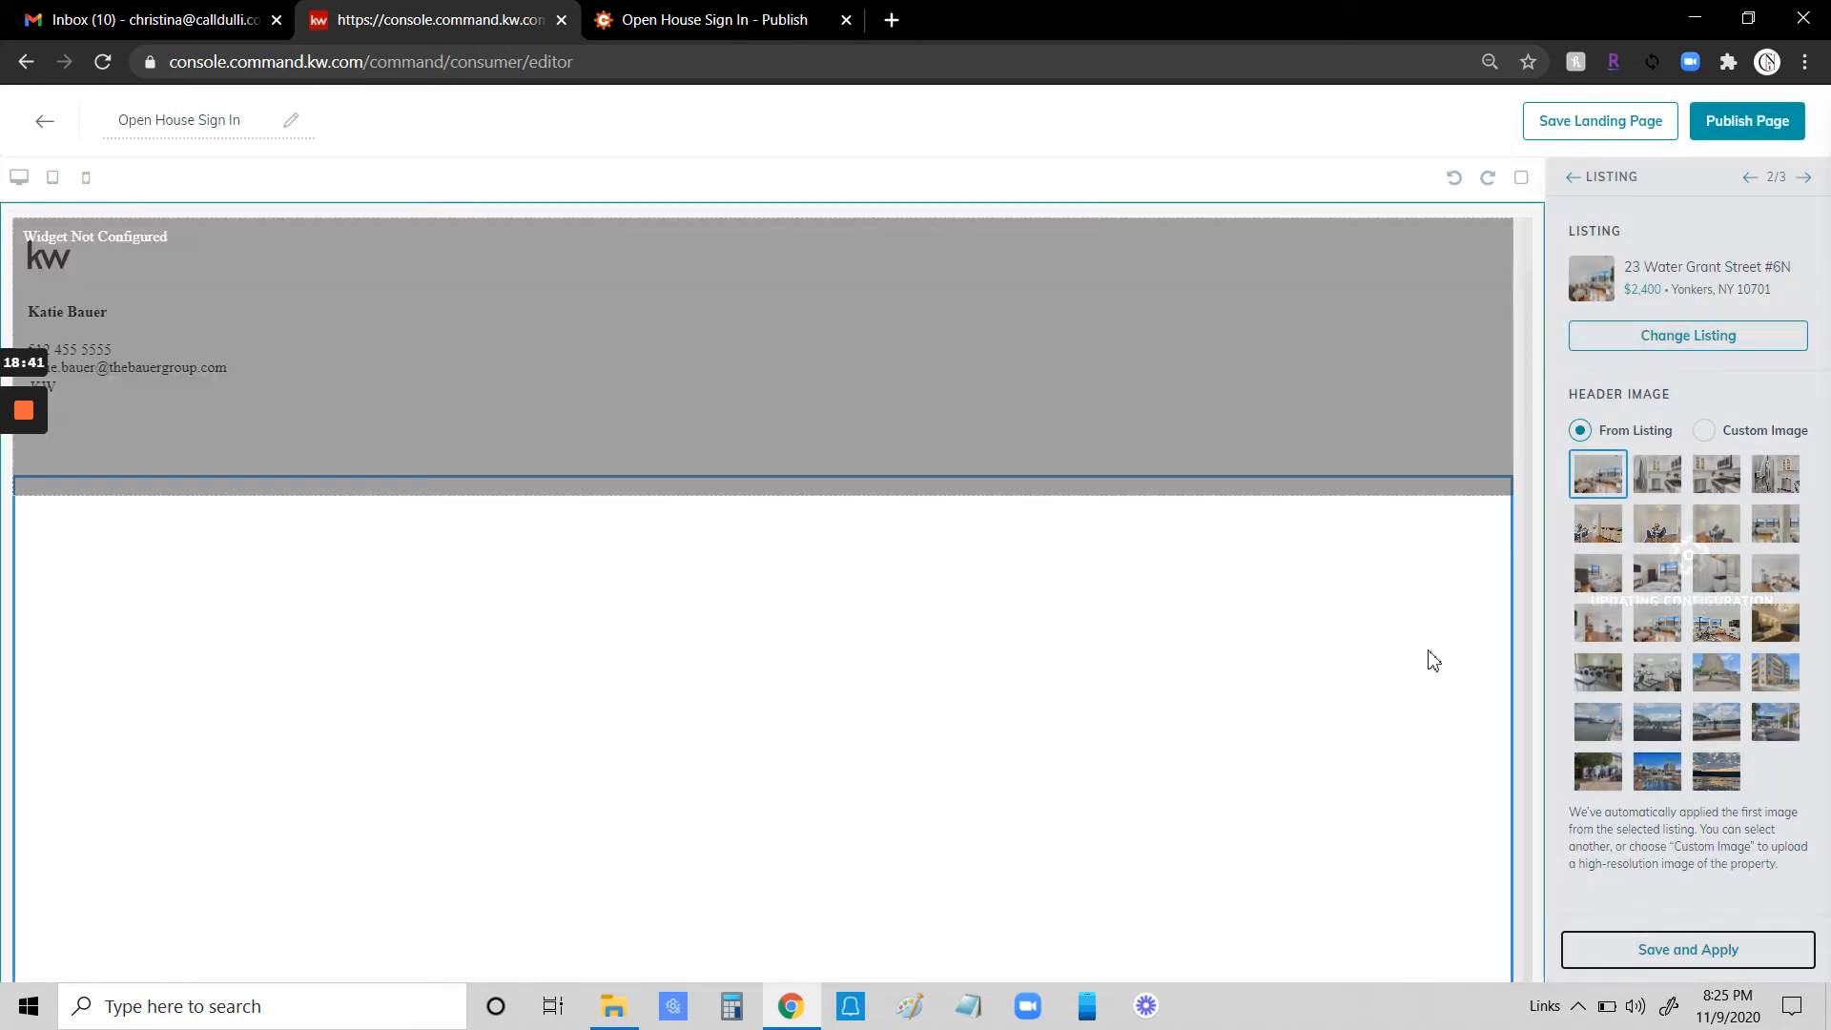
pyautogui.scroll(-8, 1445, 707)
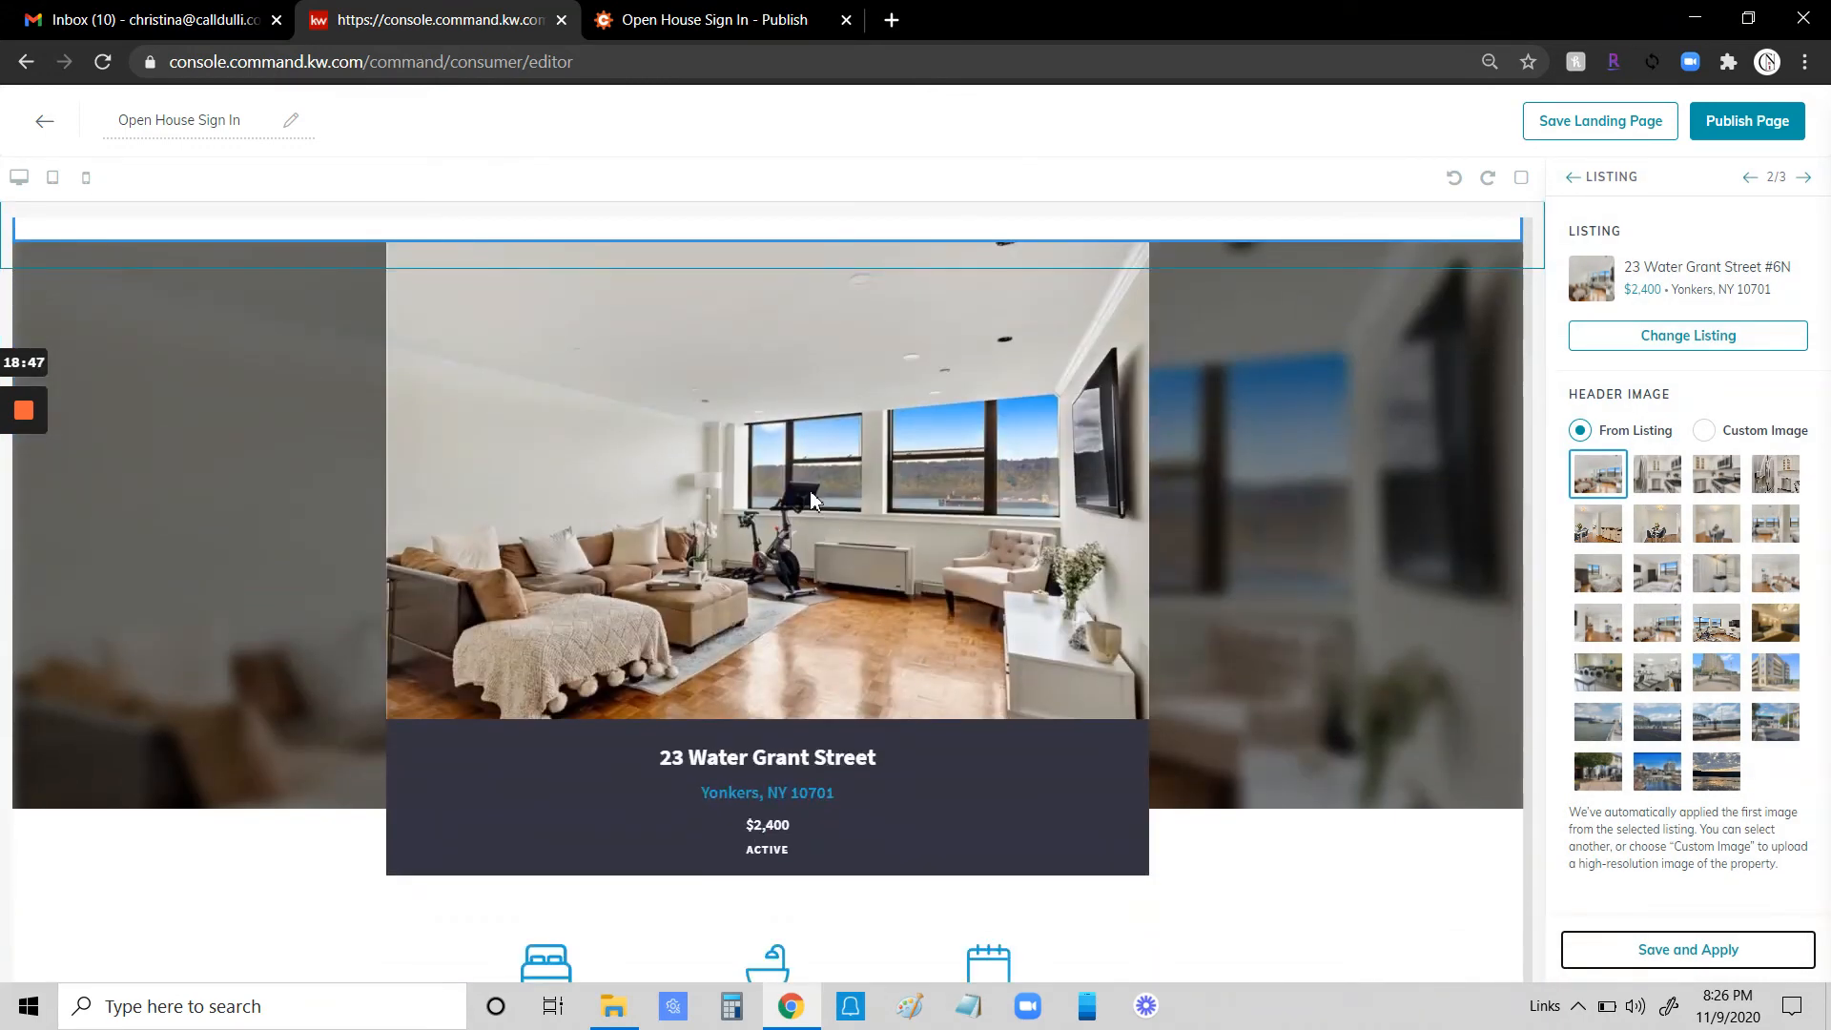
pyautogui.click(1654, 634)
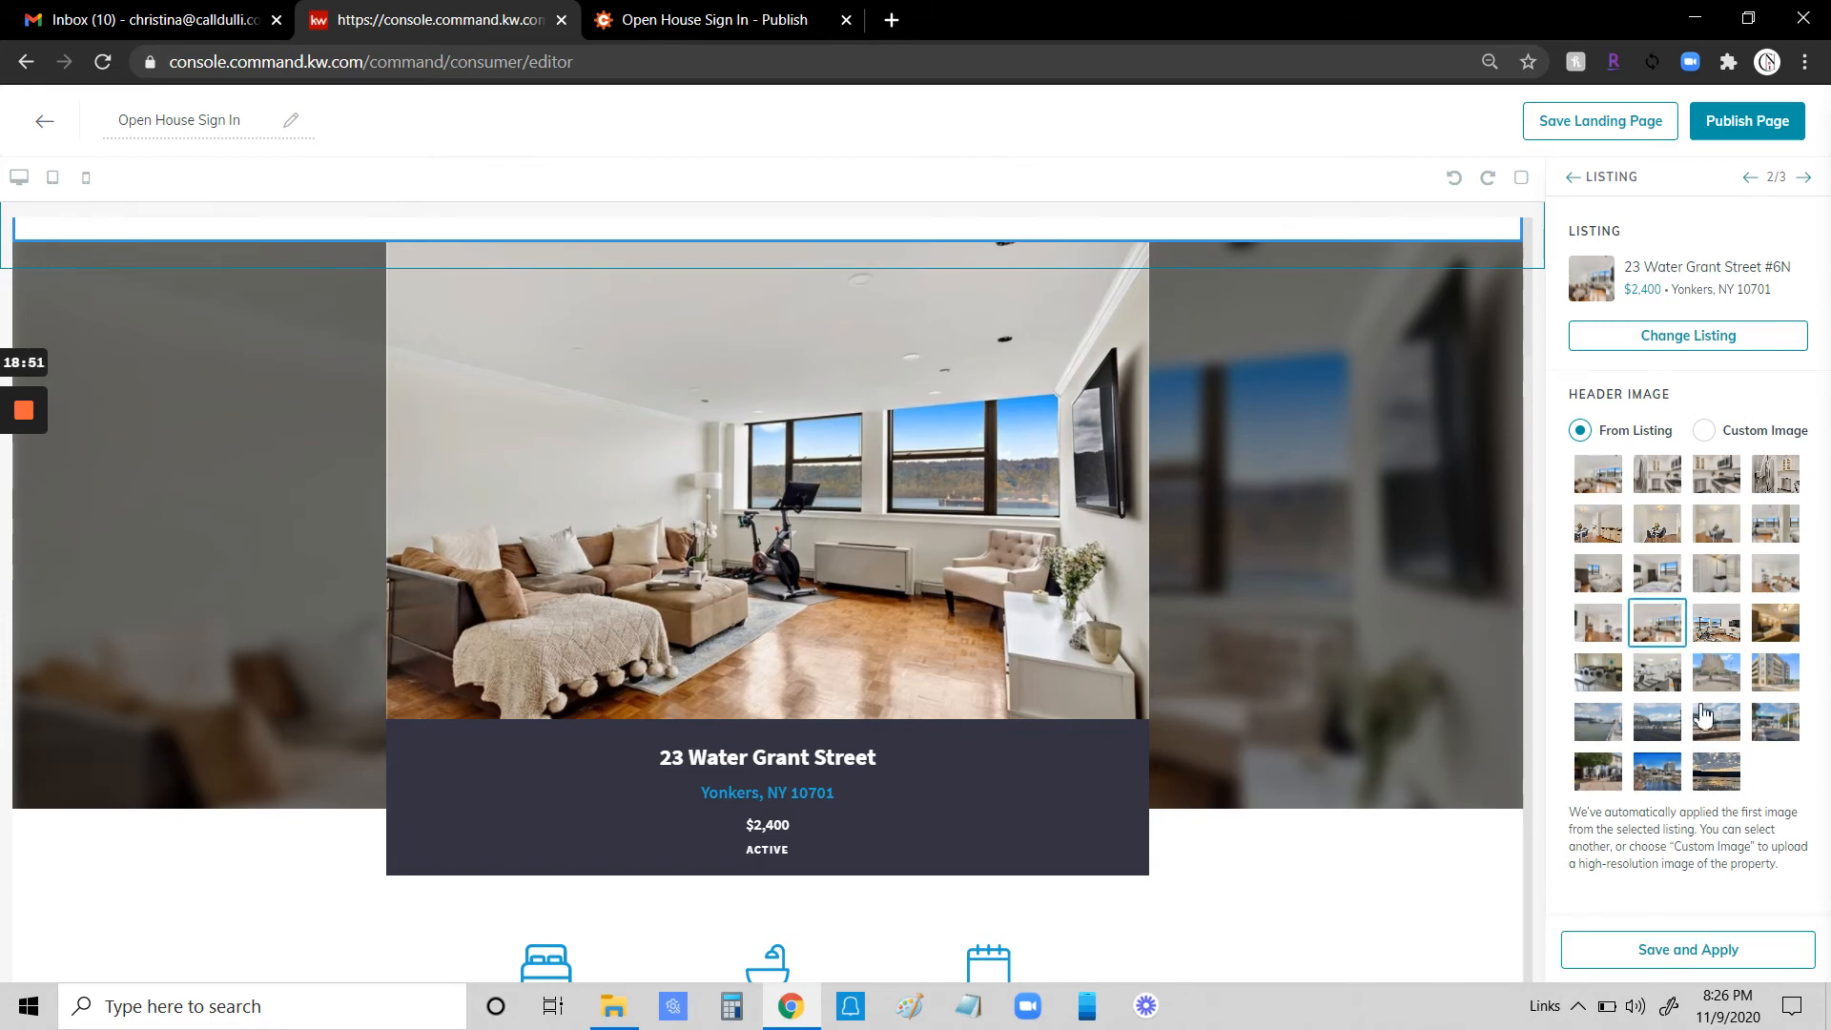
pyautogui.click(1775, 536)
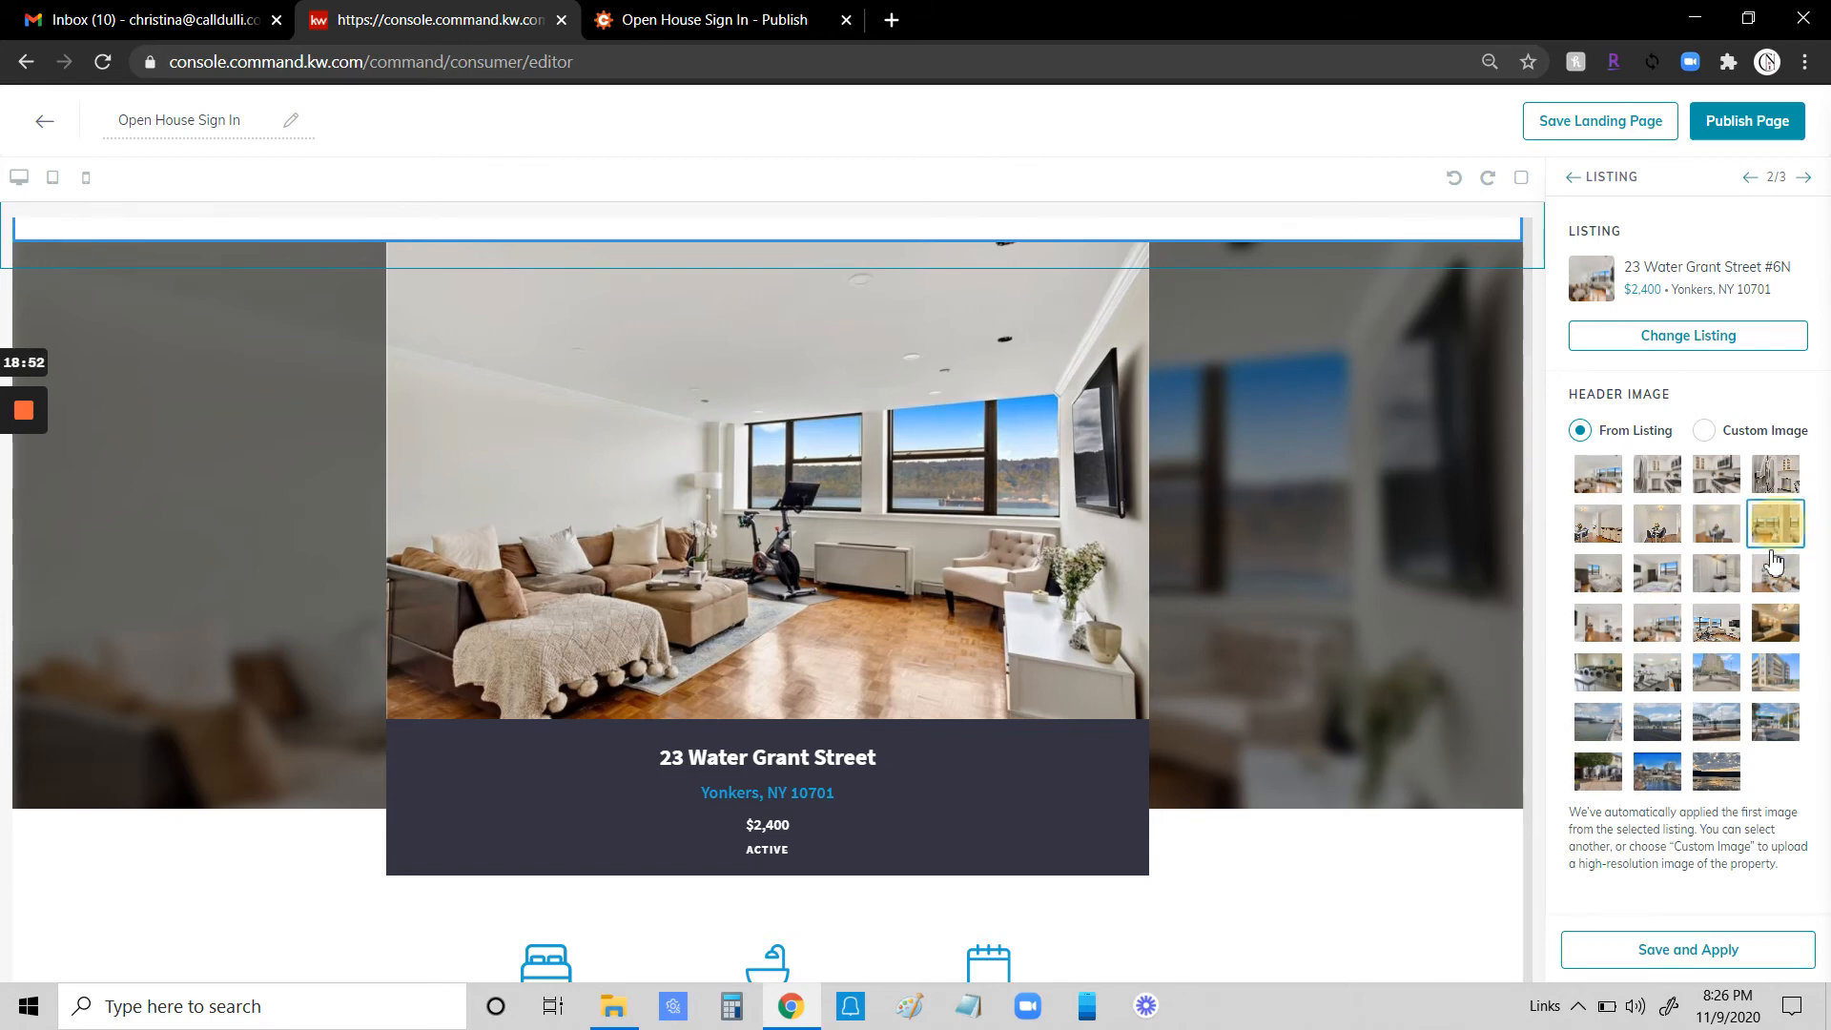
pyautogui.click(1724, 949)
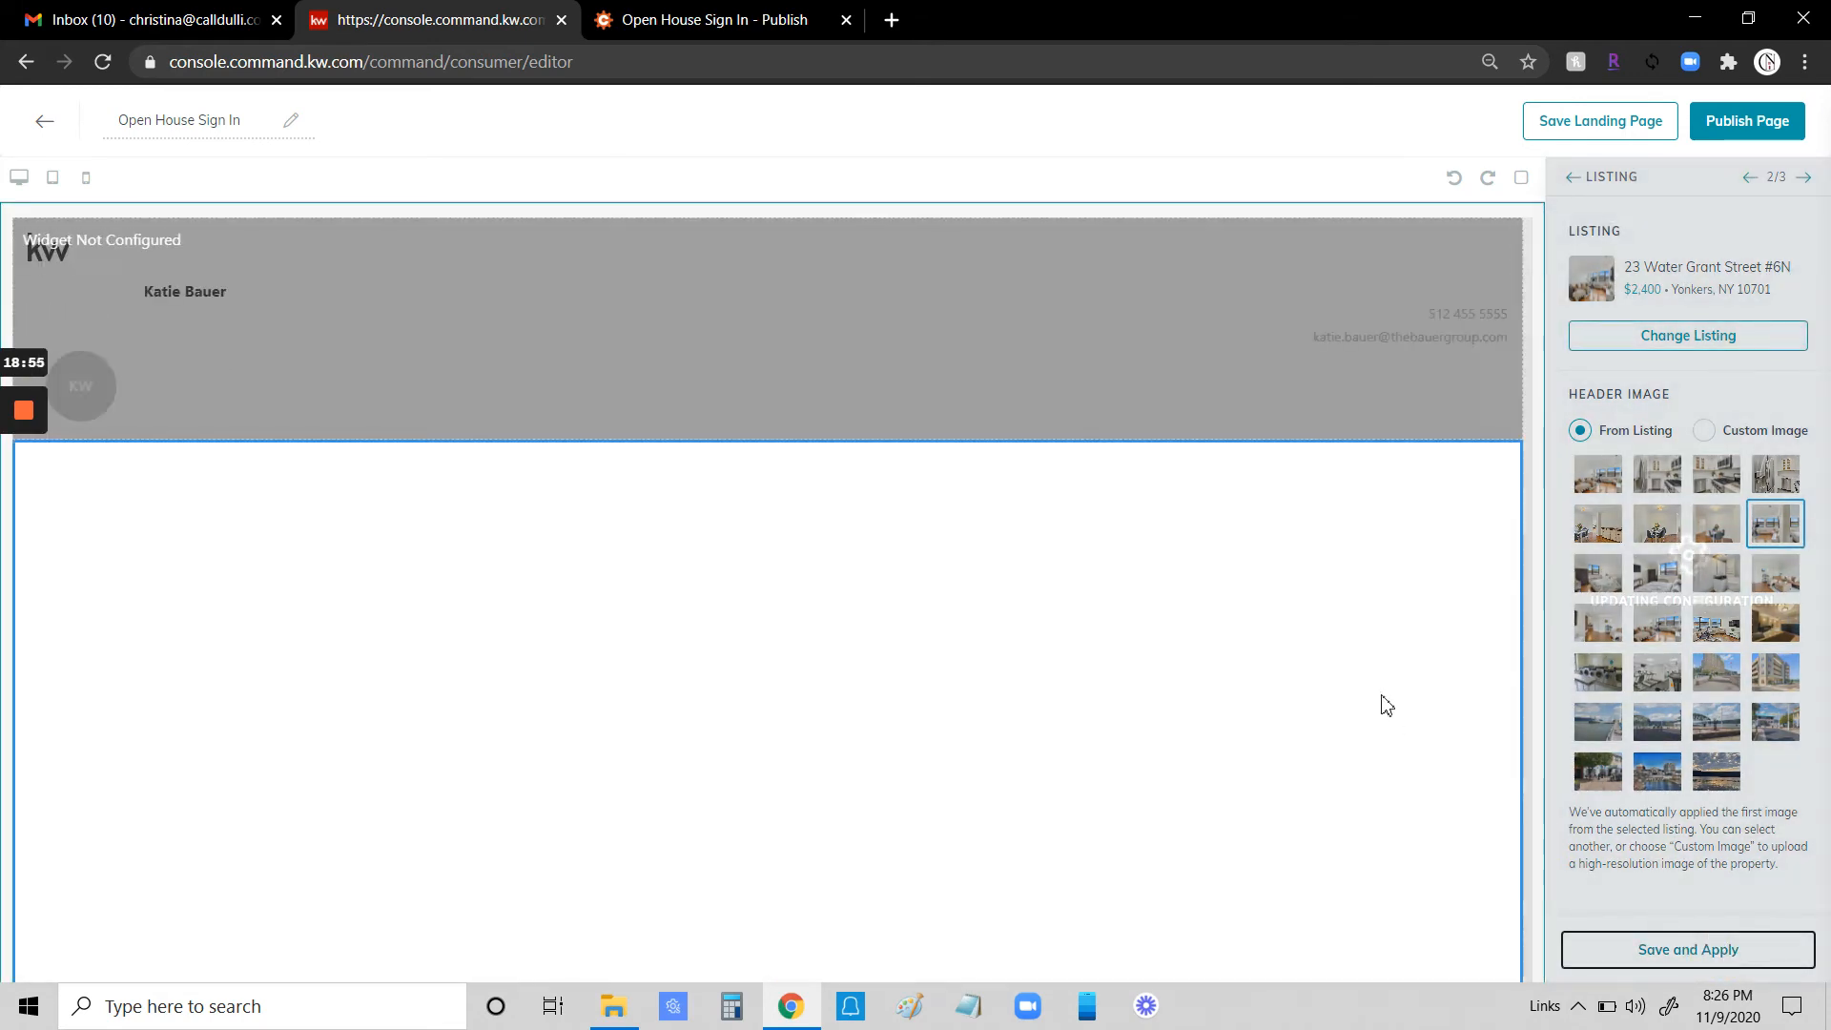
# - Scroll through the page preview to review the listing's details and photo sections
pyautogui.scroll(-1, 1399, 734)
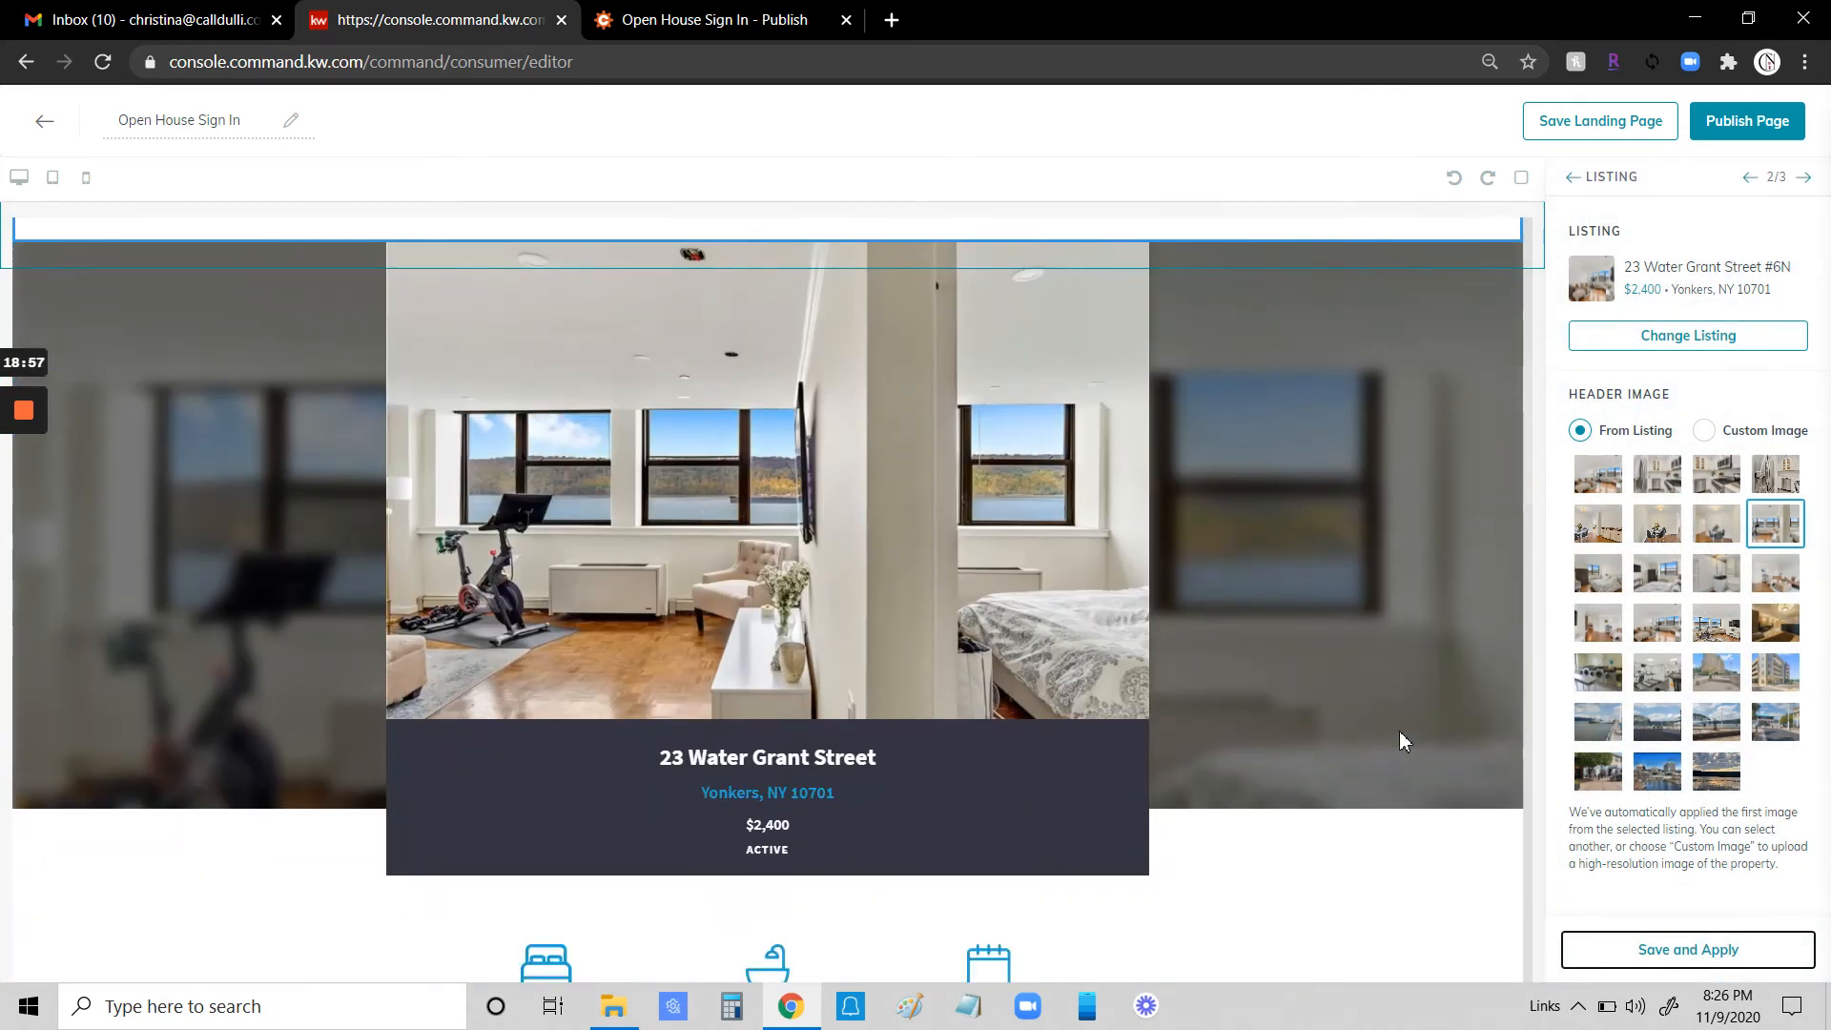
pyautogui.scroll(-7, 1411, 747)
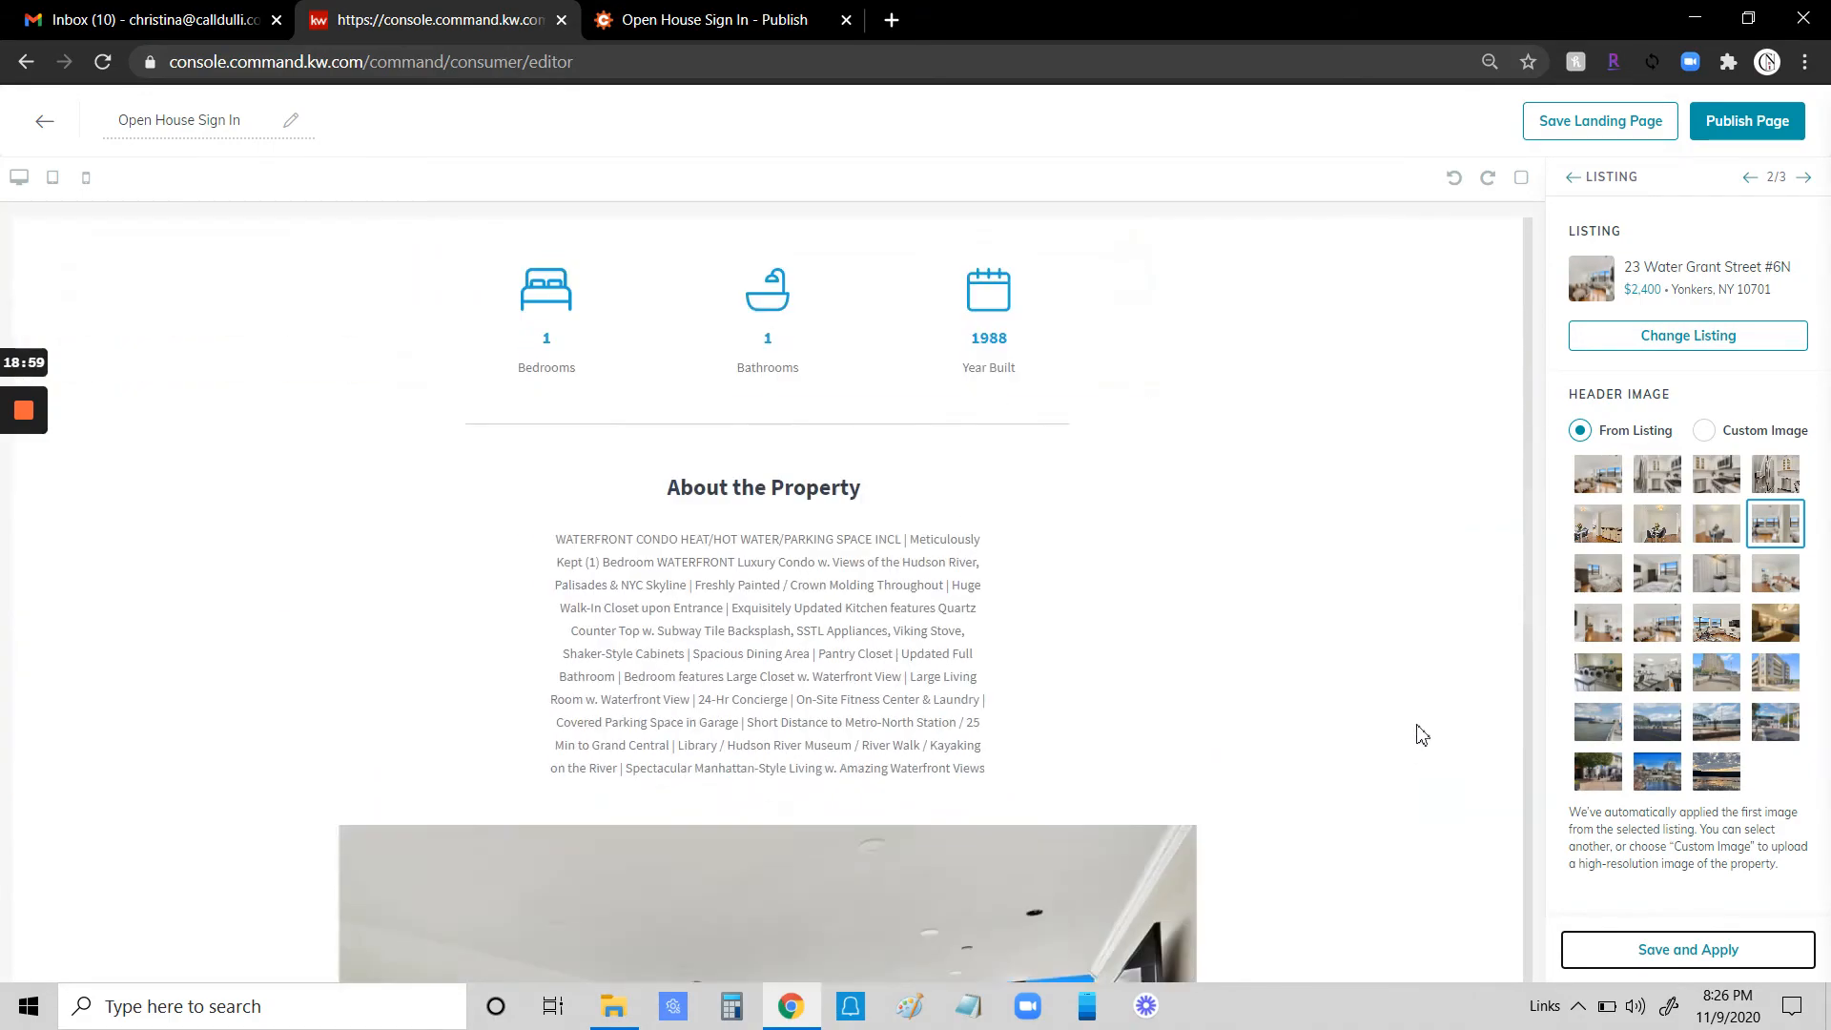
pyautogui.scroll(-13, 1097, 649)
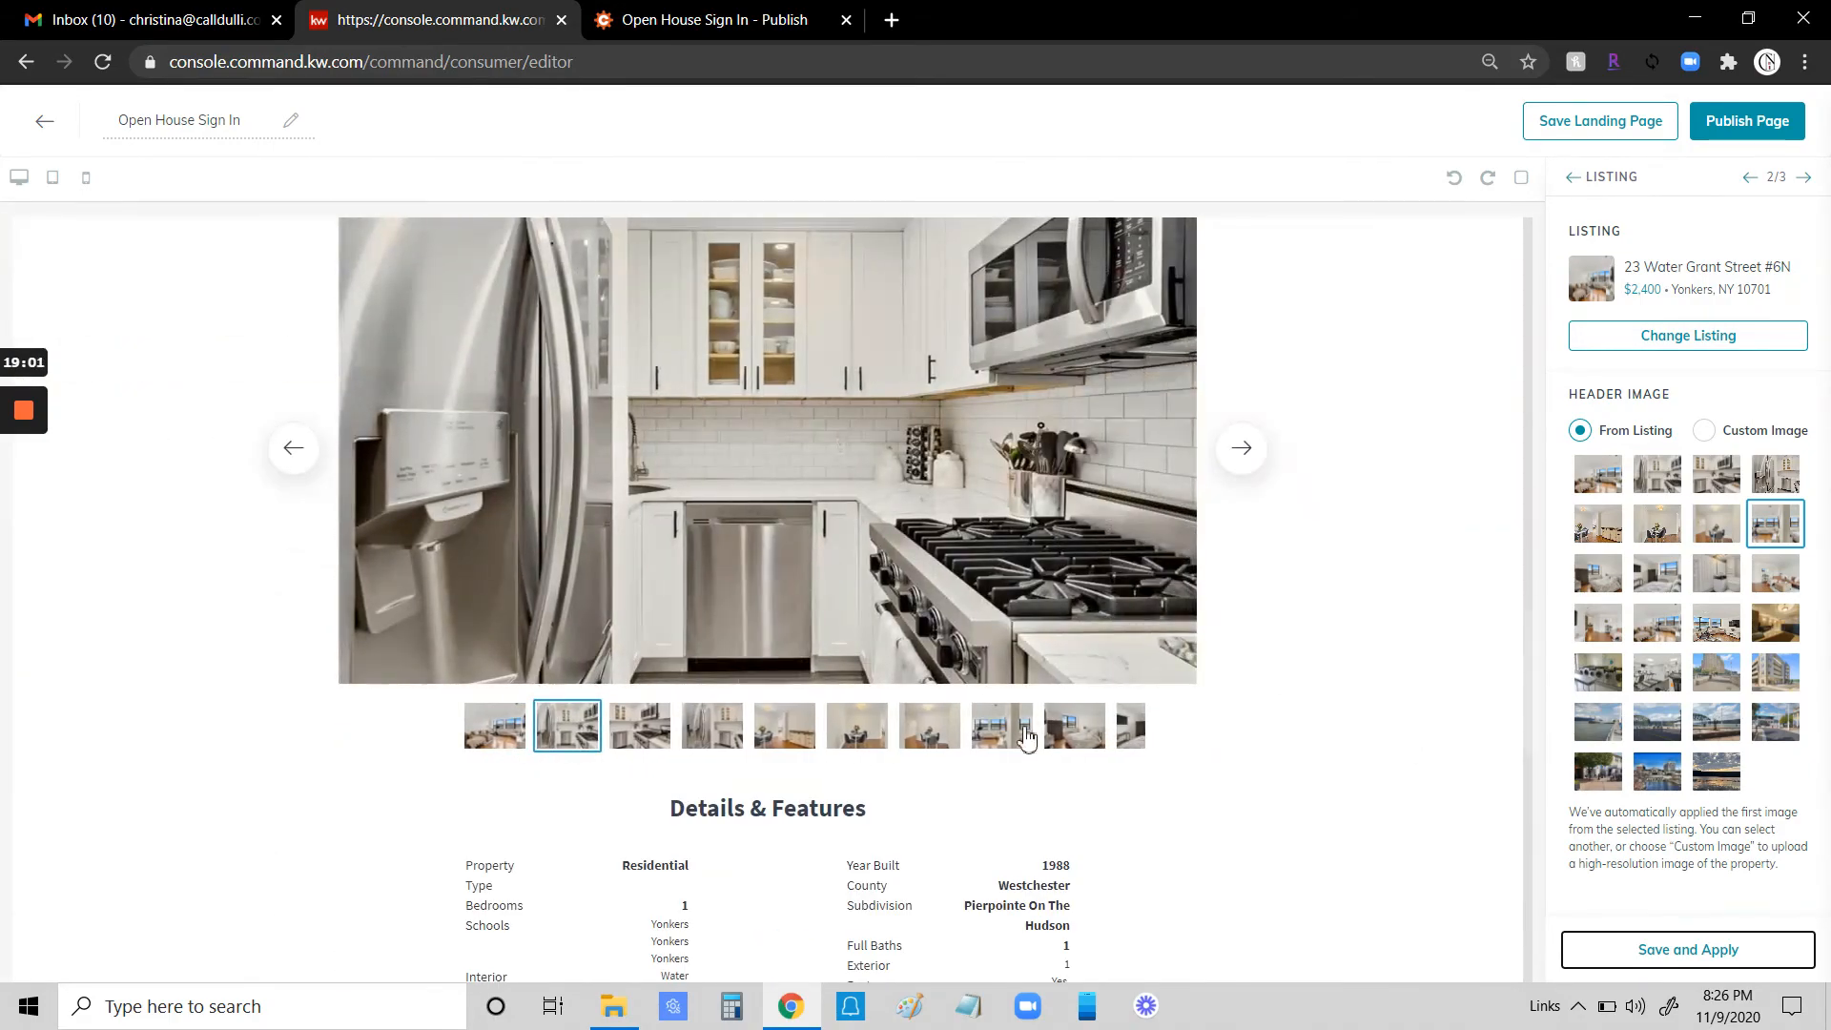
pyautogui.scroll(-3, 1241, 660)
pyautogui.scroll(20, 1242, 661)
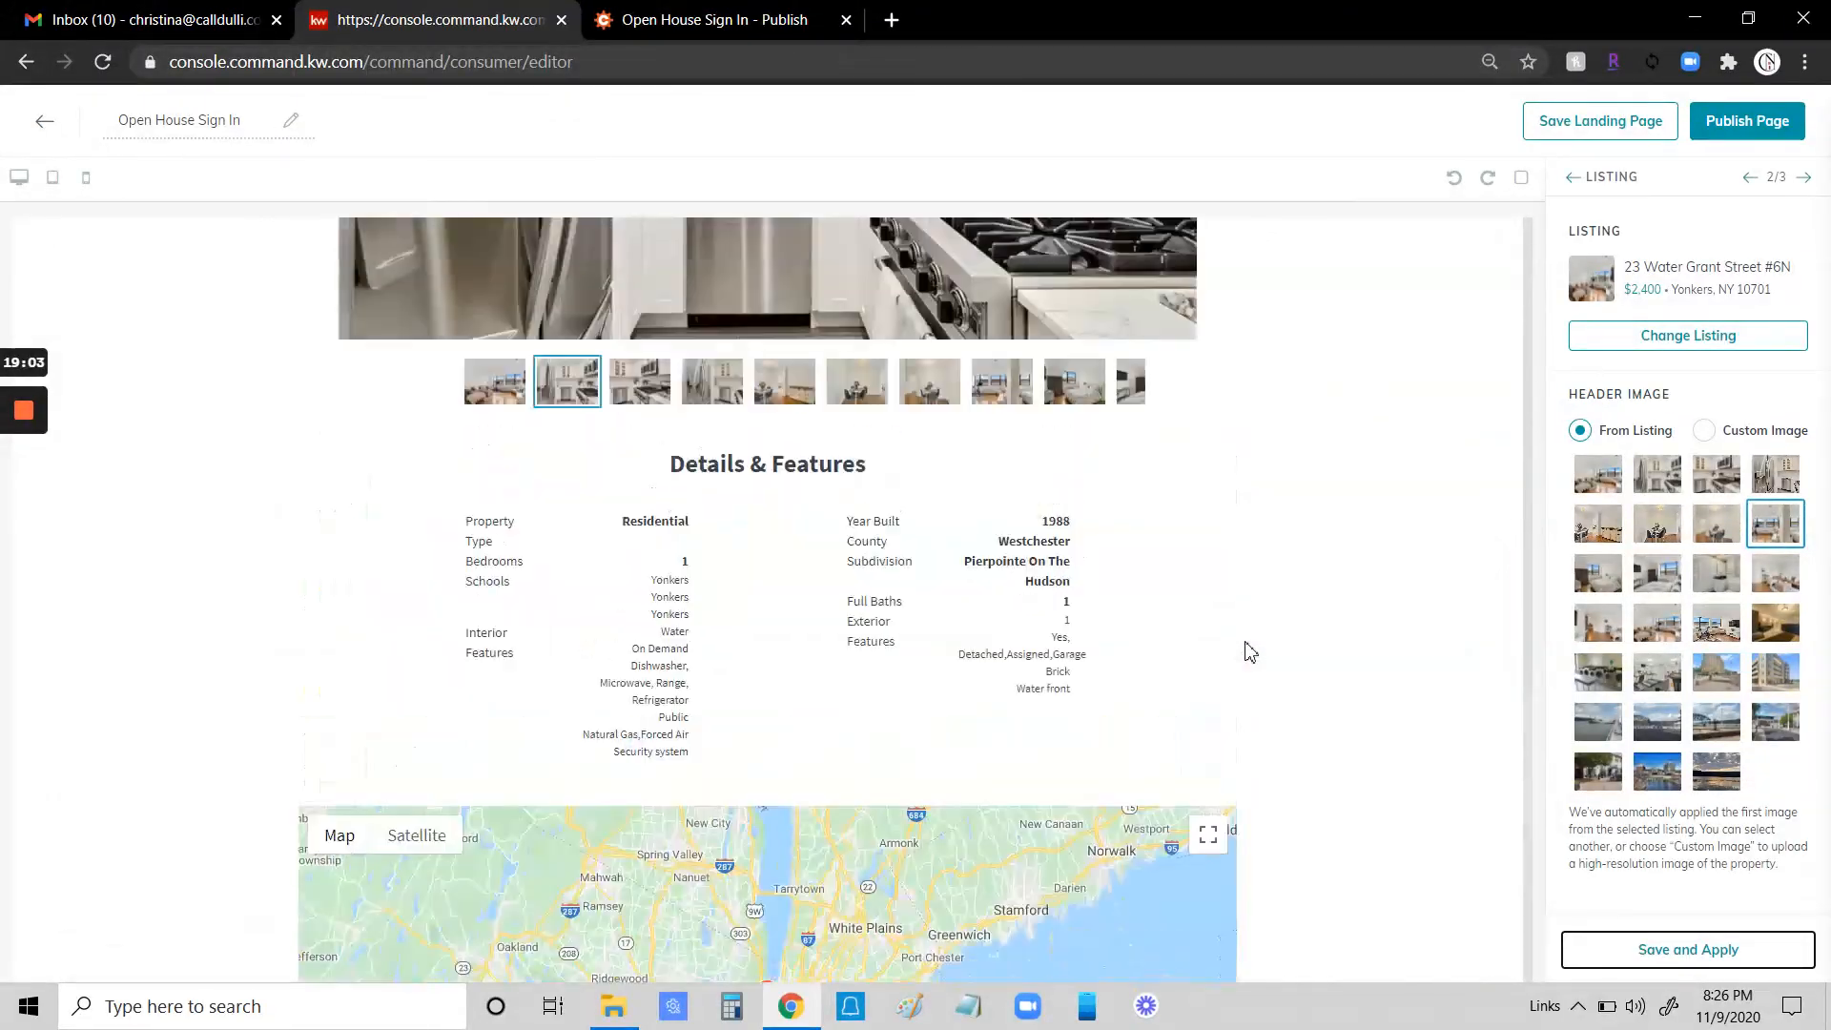
pyautogui.scroll(2, 1248, 648)
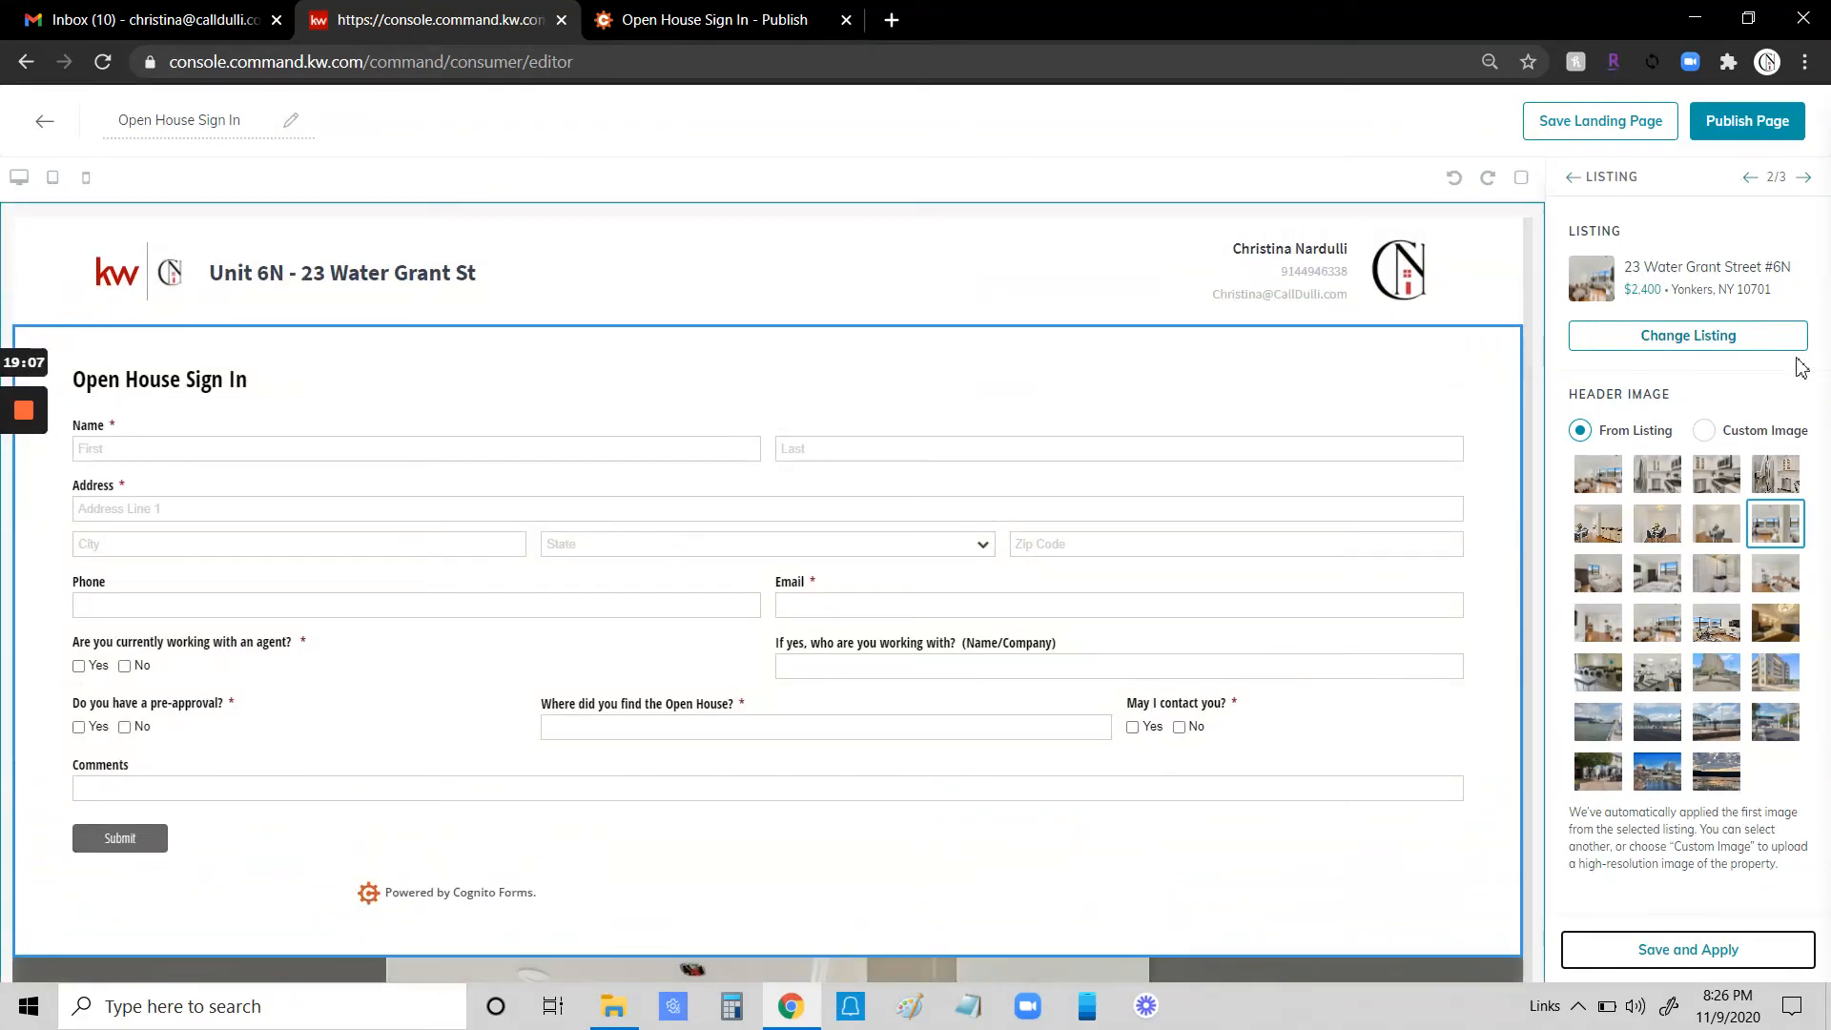
# - Open the Legal Footer widget's settings, then publish the page as a landing page
pyautogui.click(1803, 177)
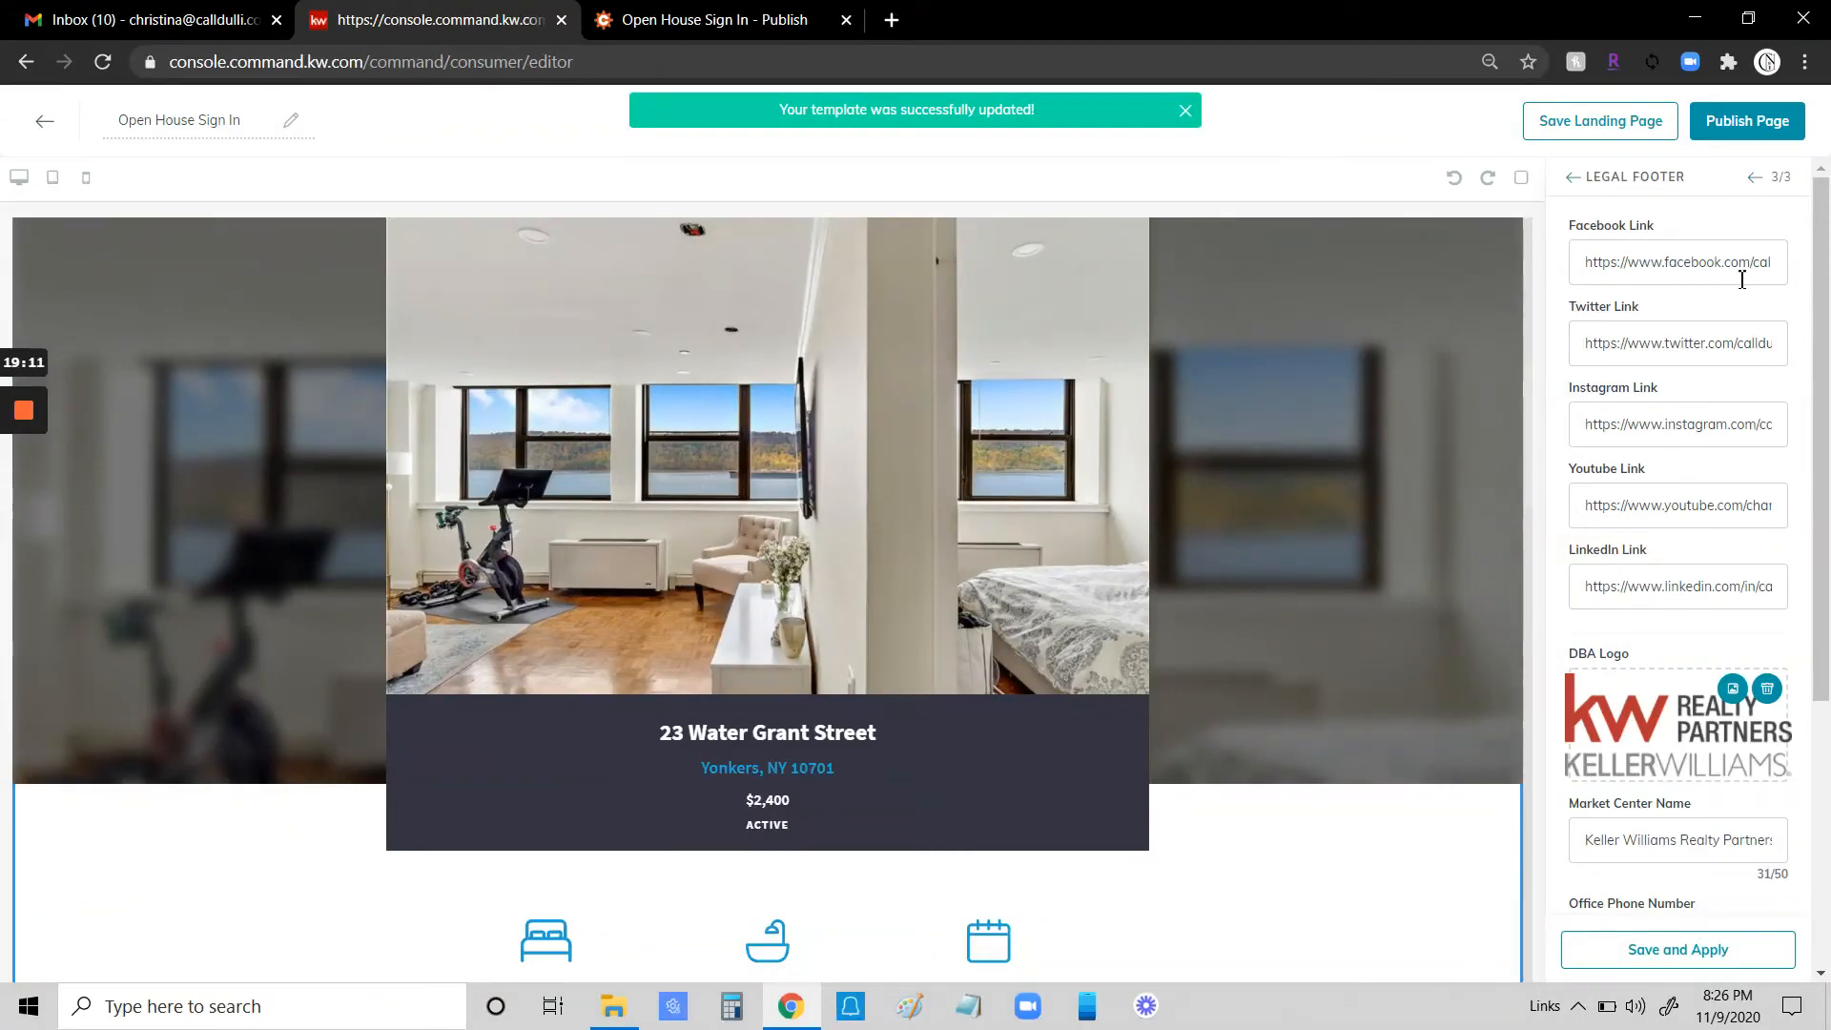
pyautogui.scroll(-4, 1704, 673)
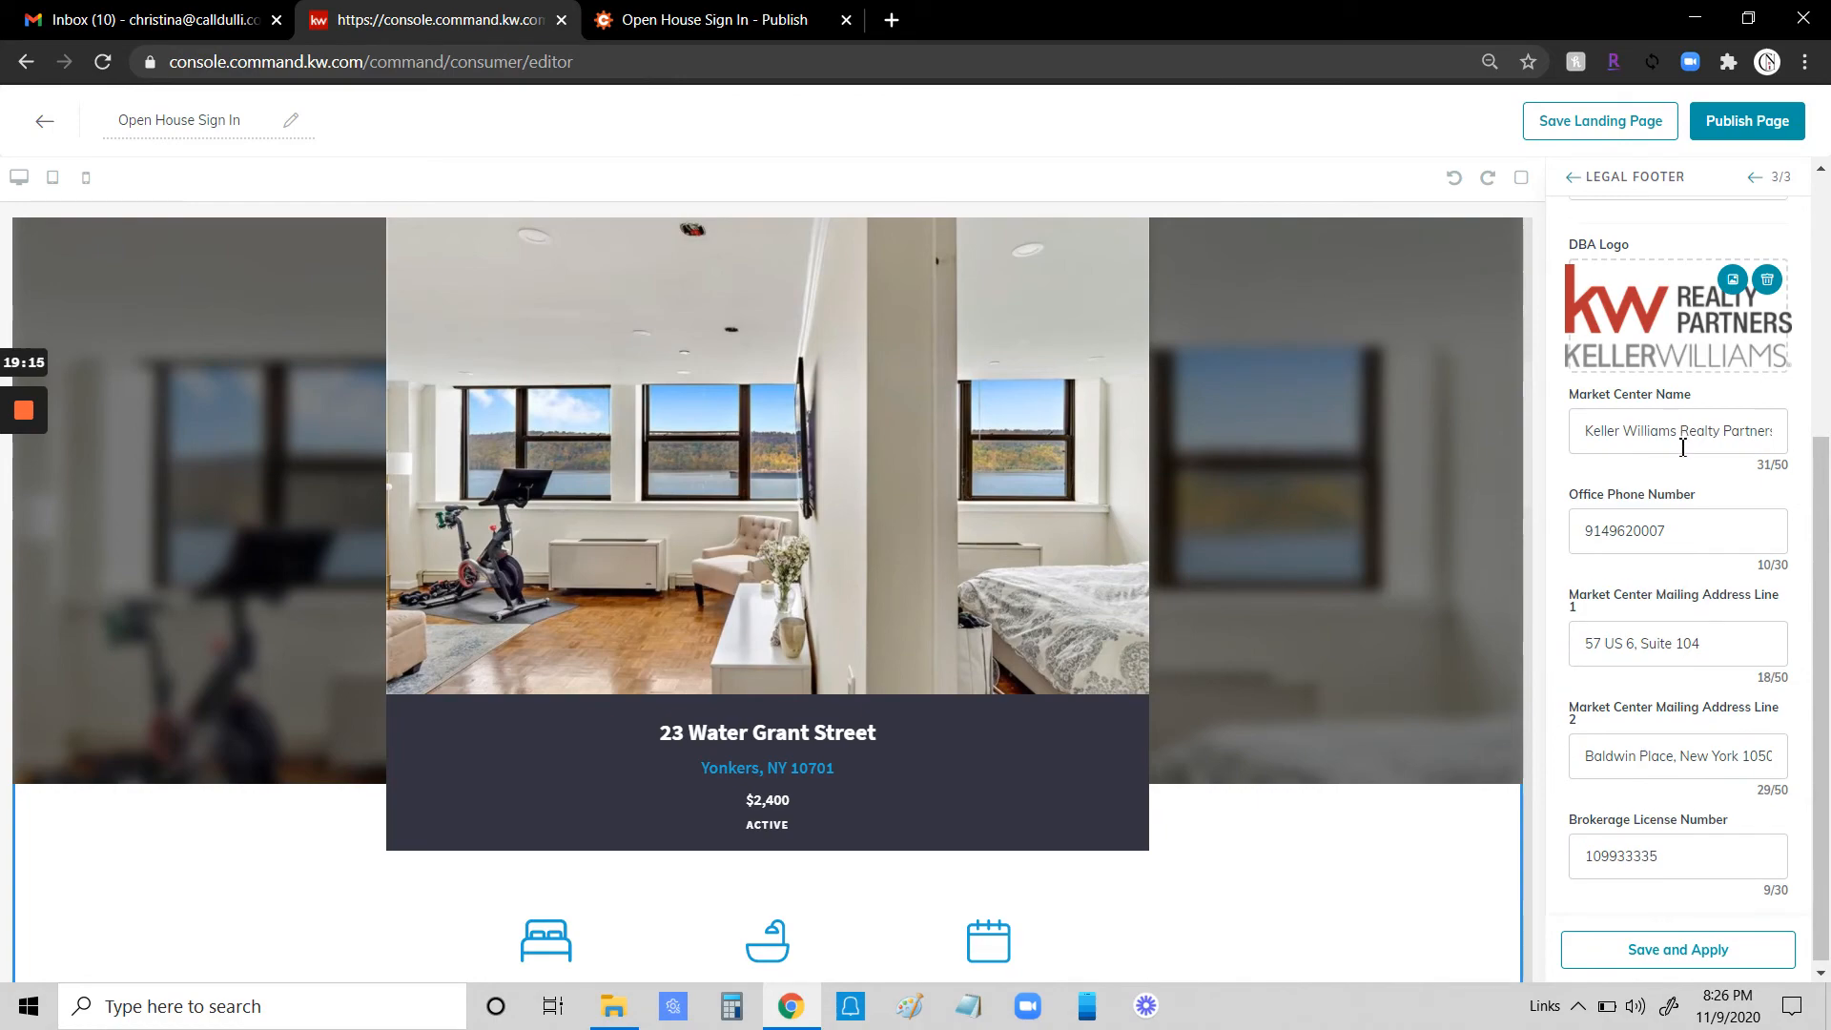
pyautogui.scroll(4, 1650, 682)
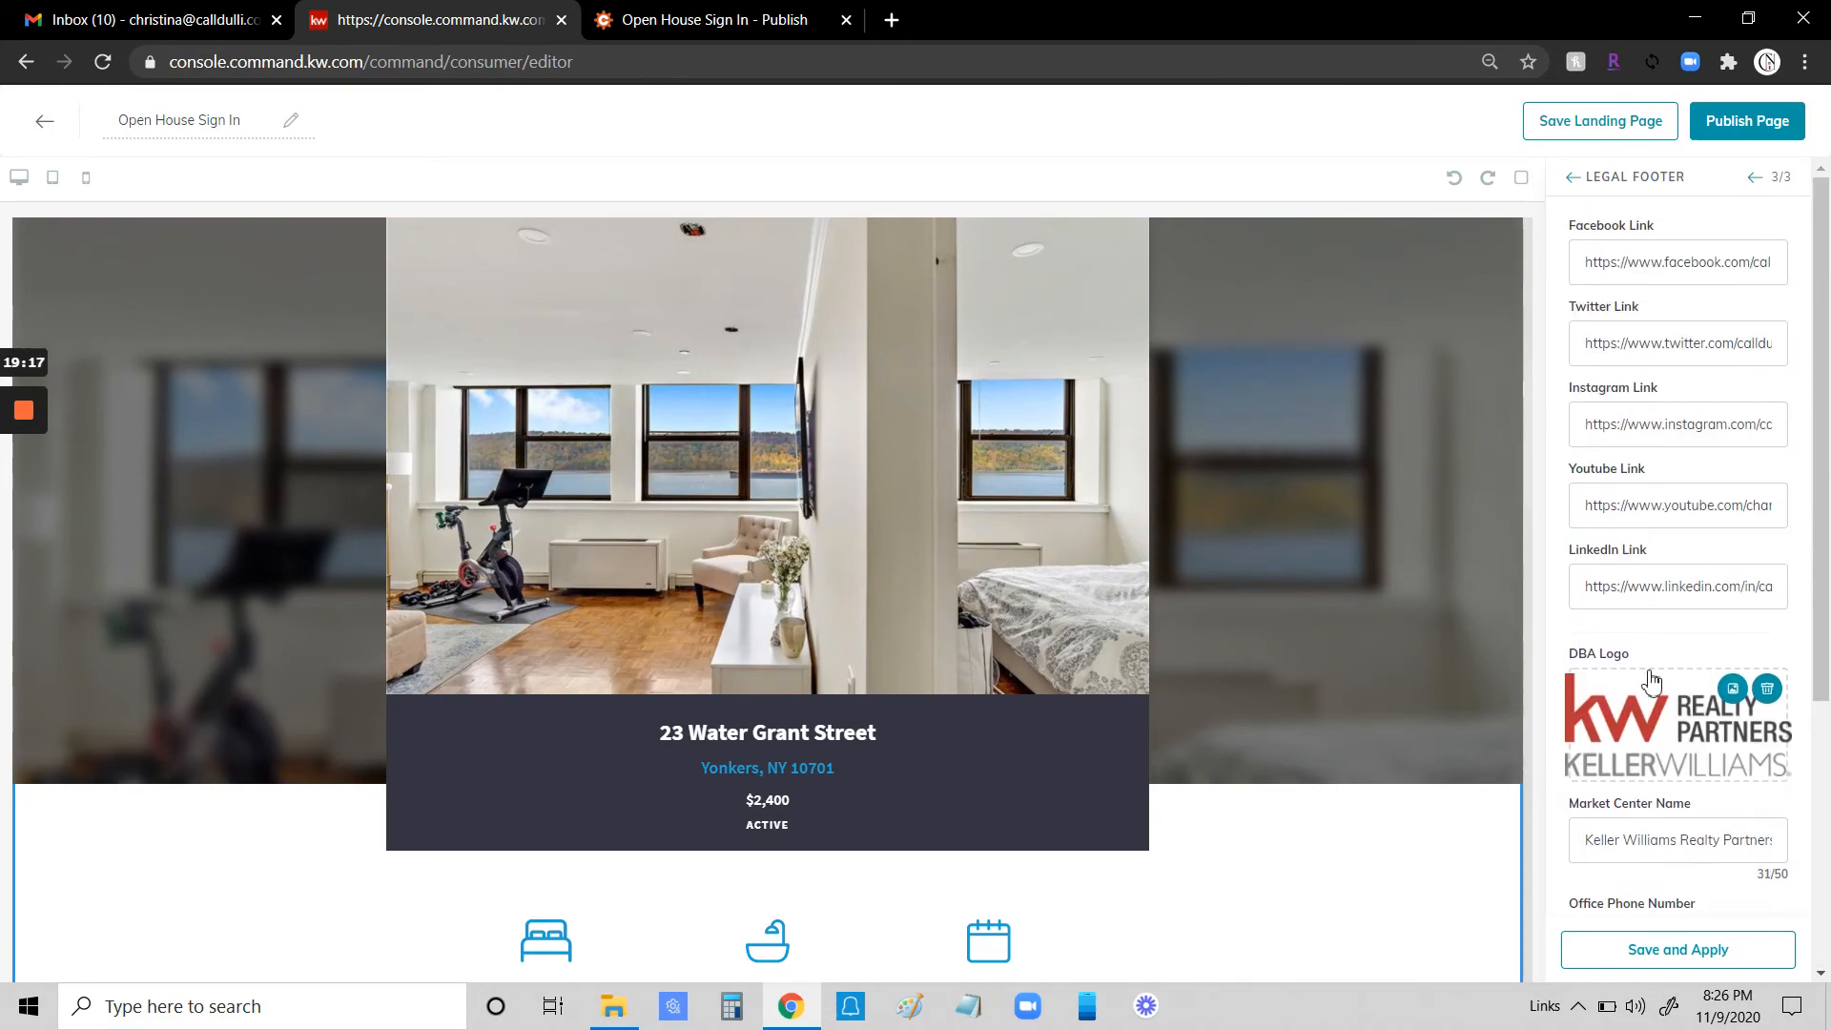
pyautogui.scroll(-10, 1320, 531)
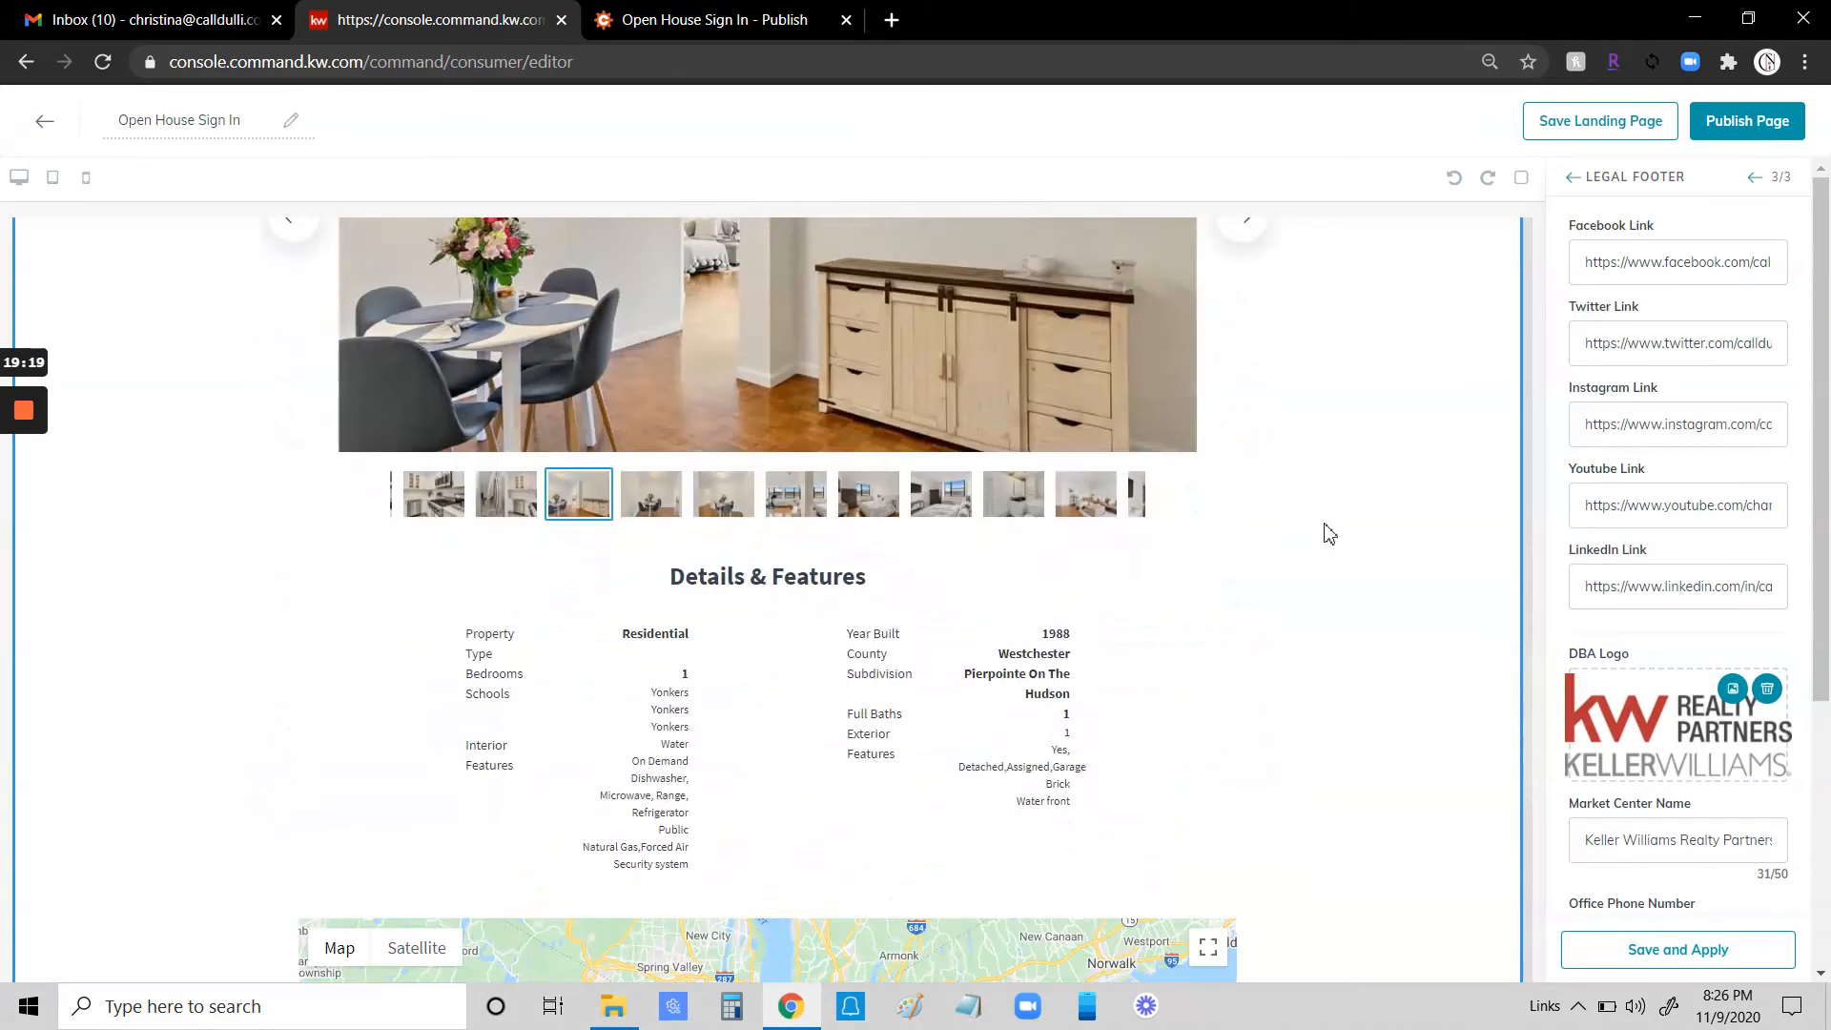
pyautogui.scroll(10, 1325, 519)
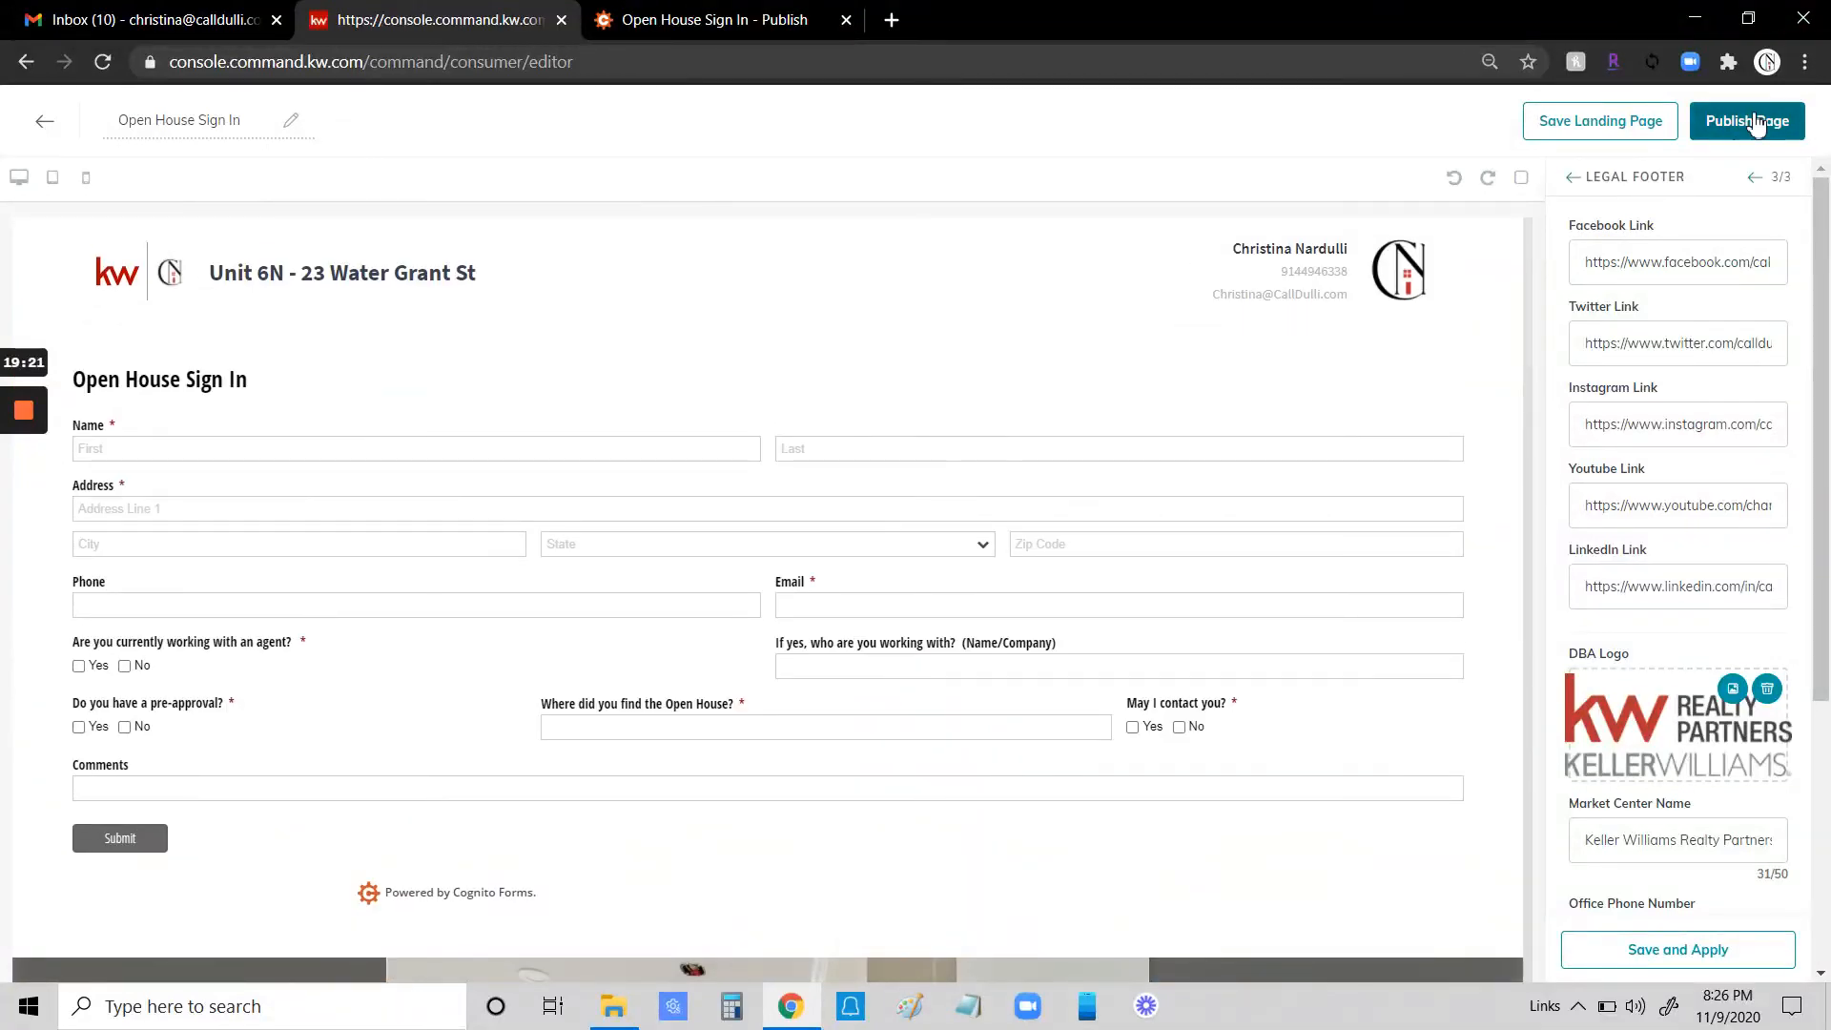
pyautogui.click(1754, 122)
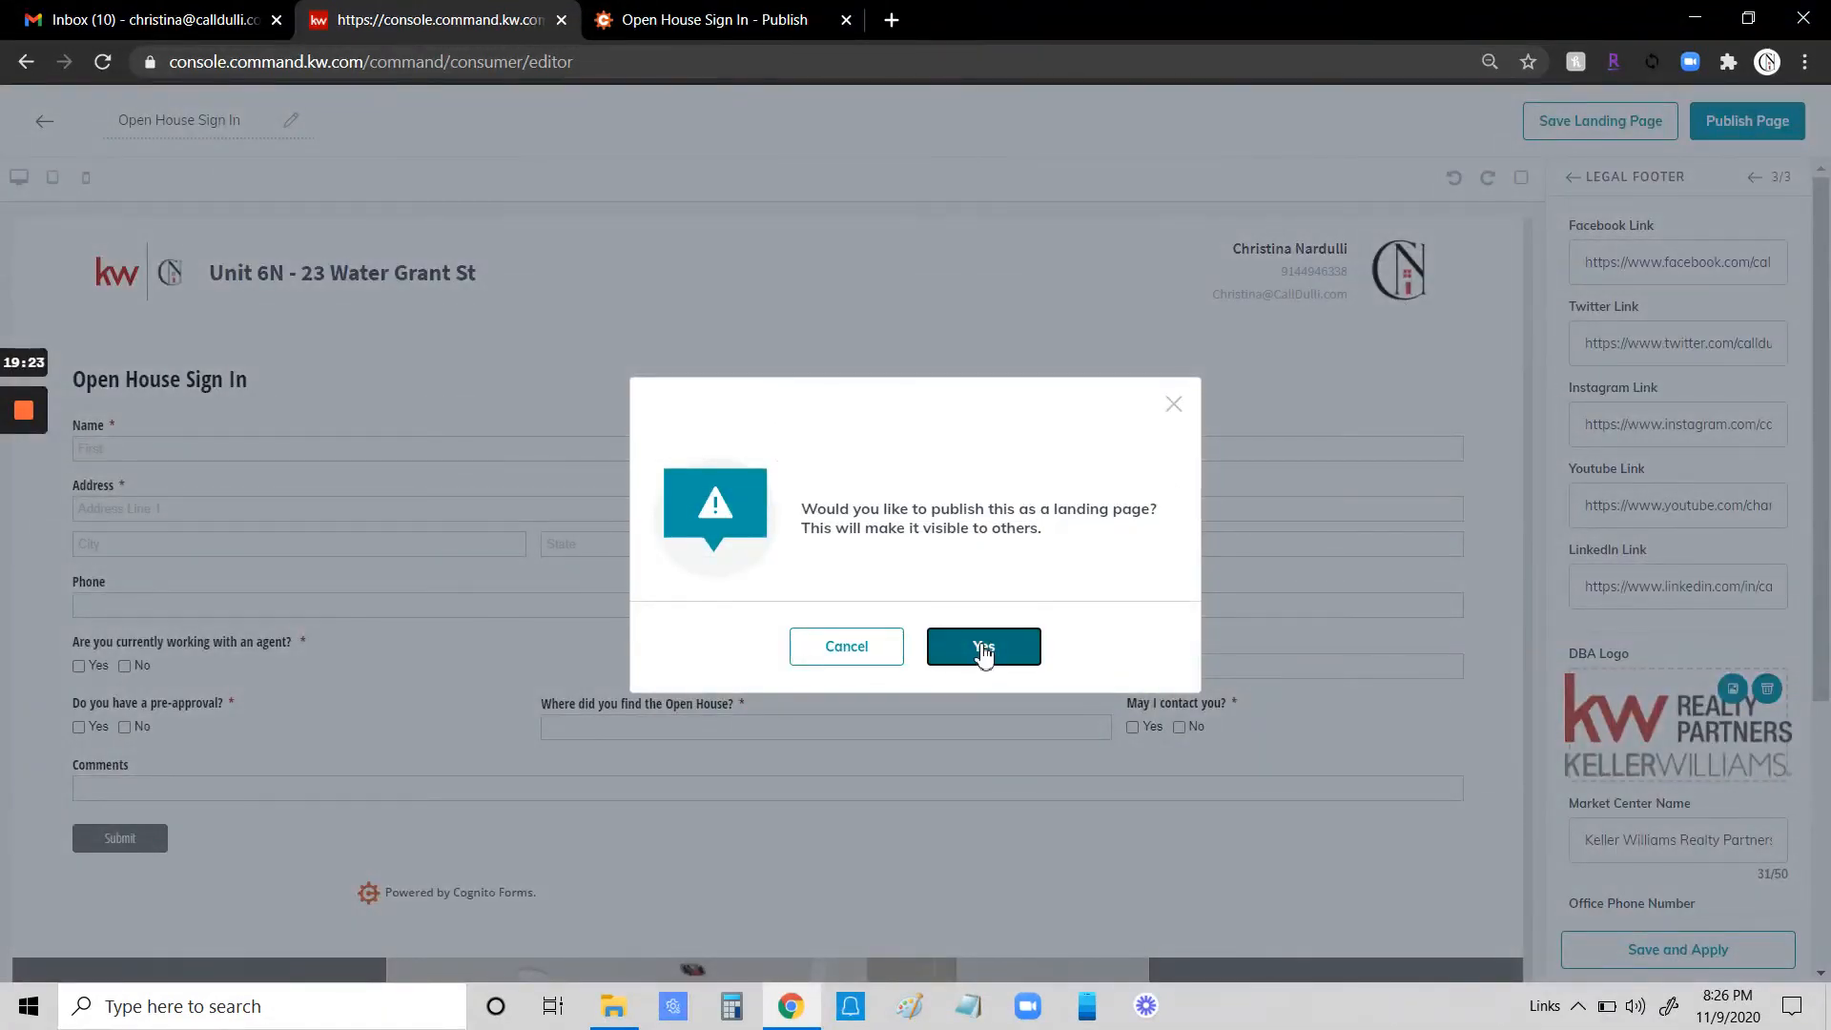
pyautogui.click(983, 651)
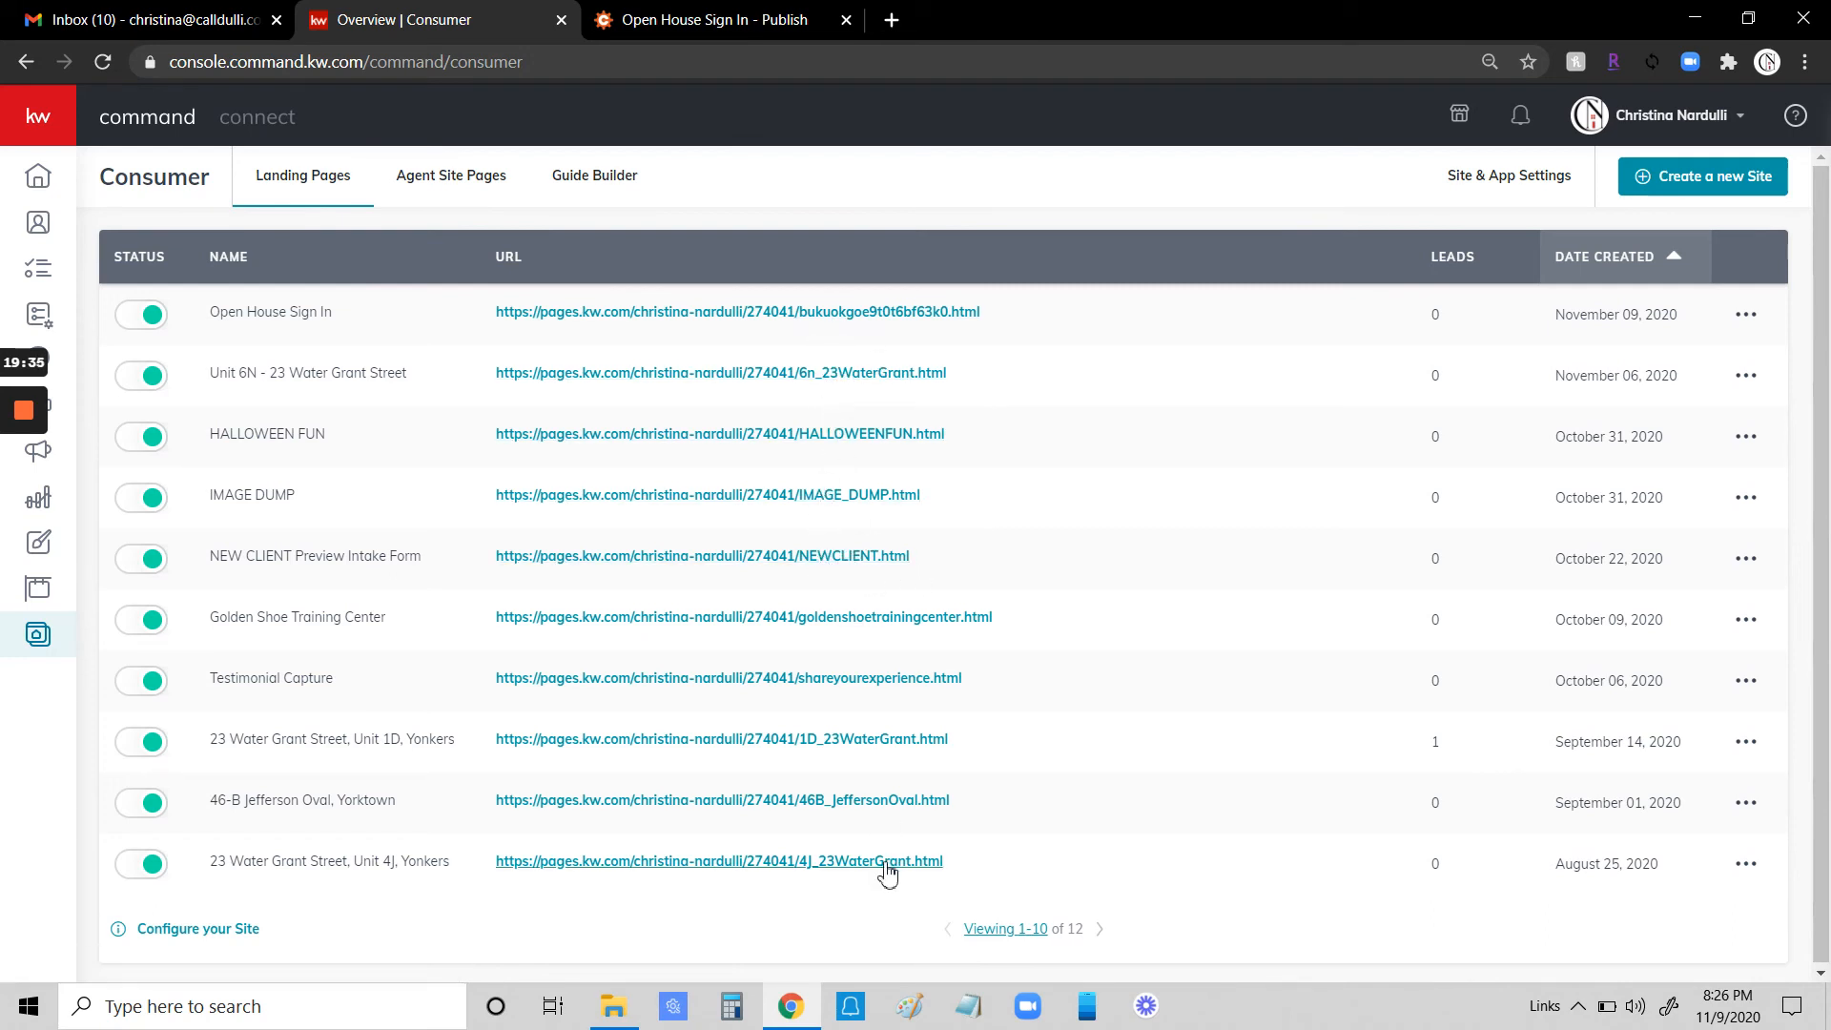
# - Change the Open House Sign In landing page's URL ending to ohsignin
pyautogui.click(1746, 315)
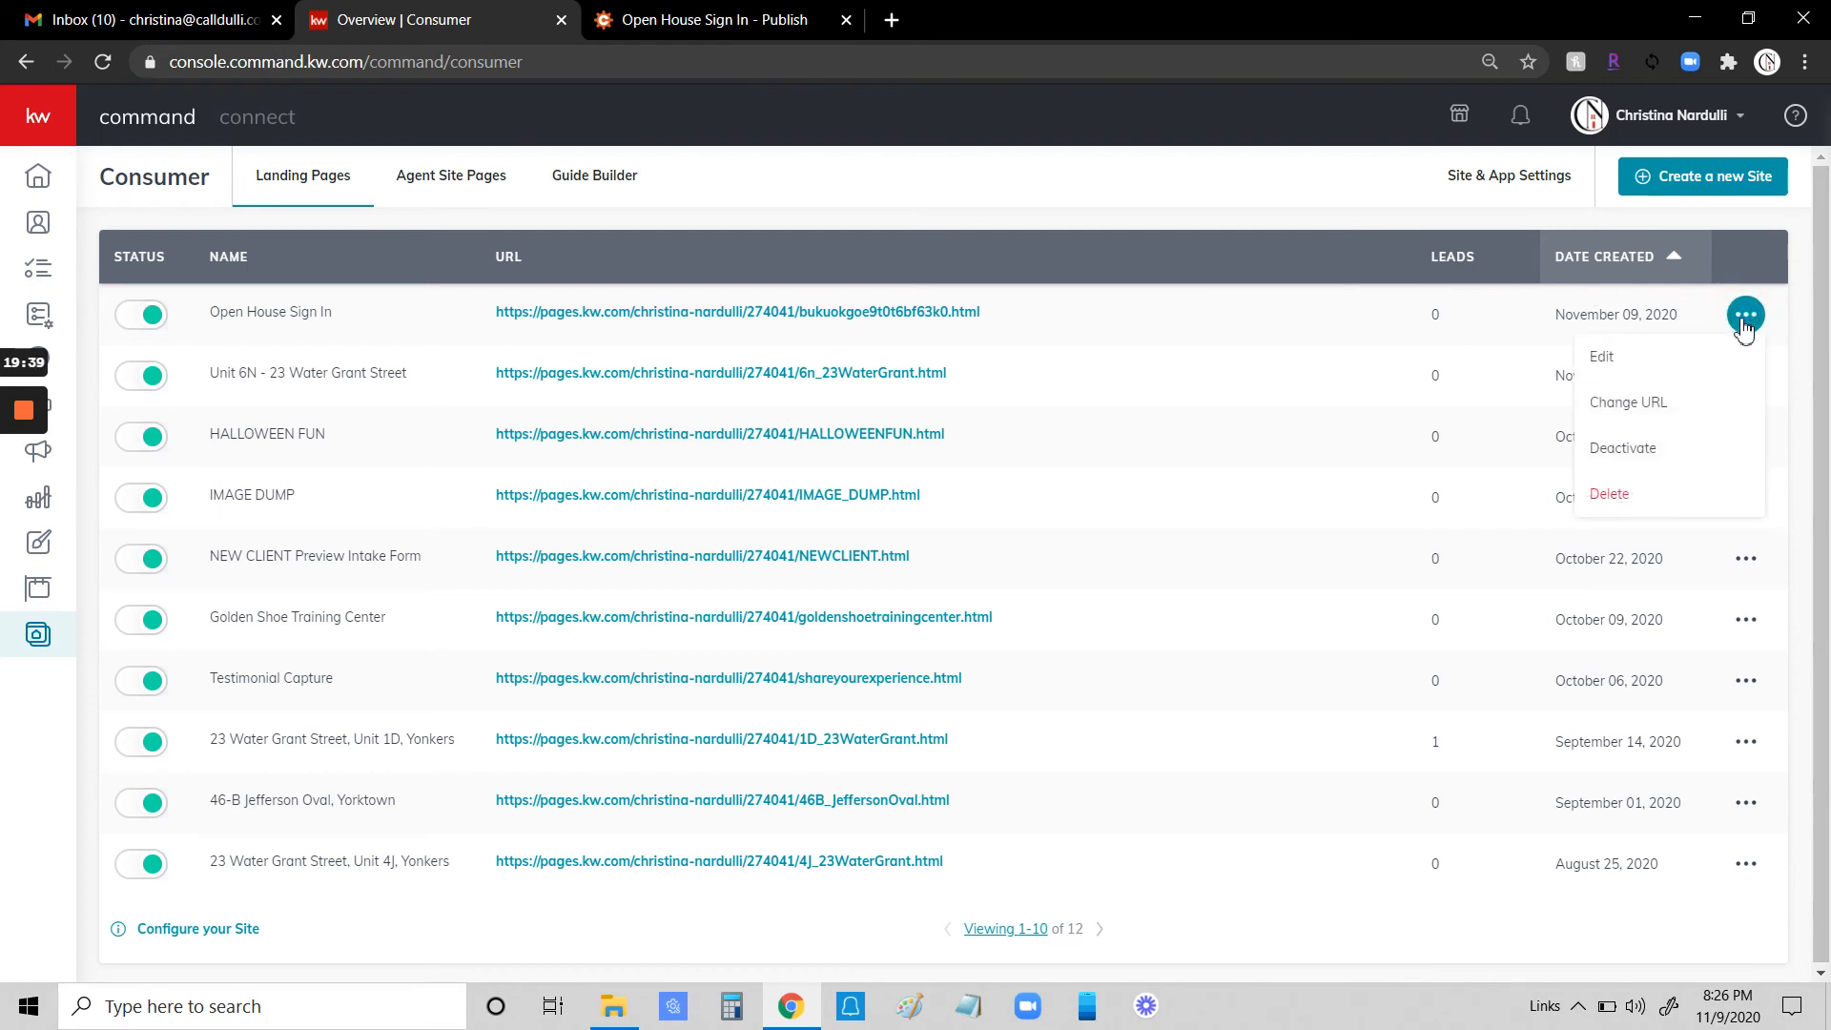
pyautogui.click(1636, 402)
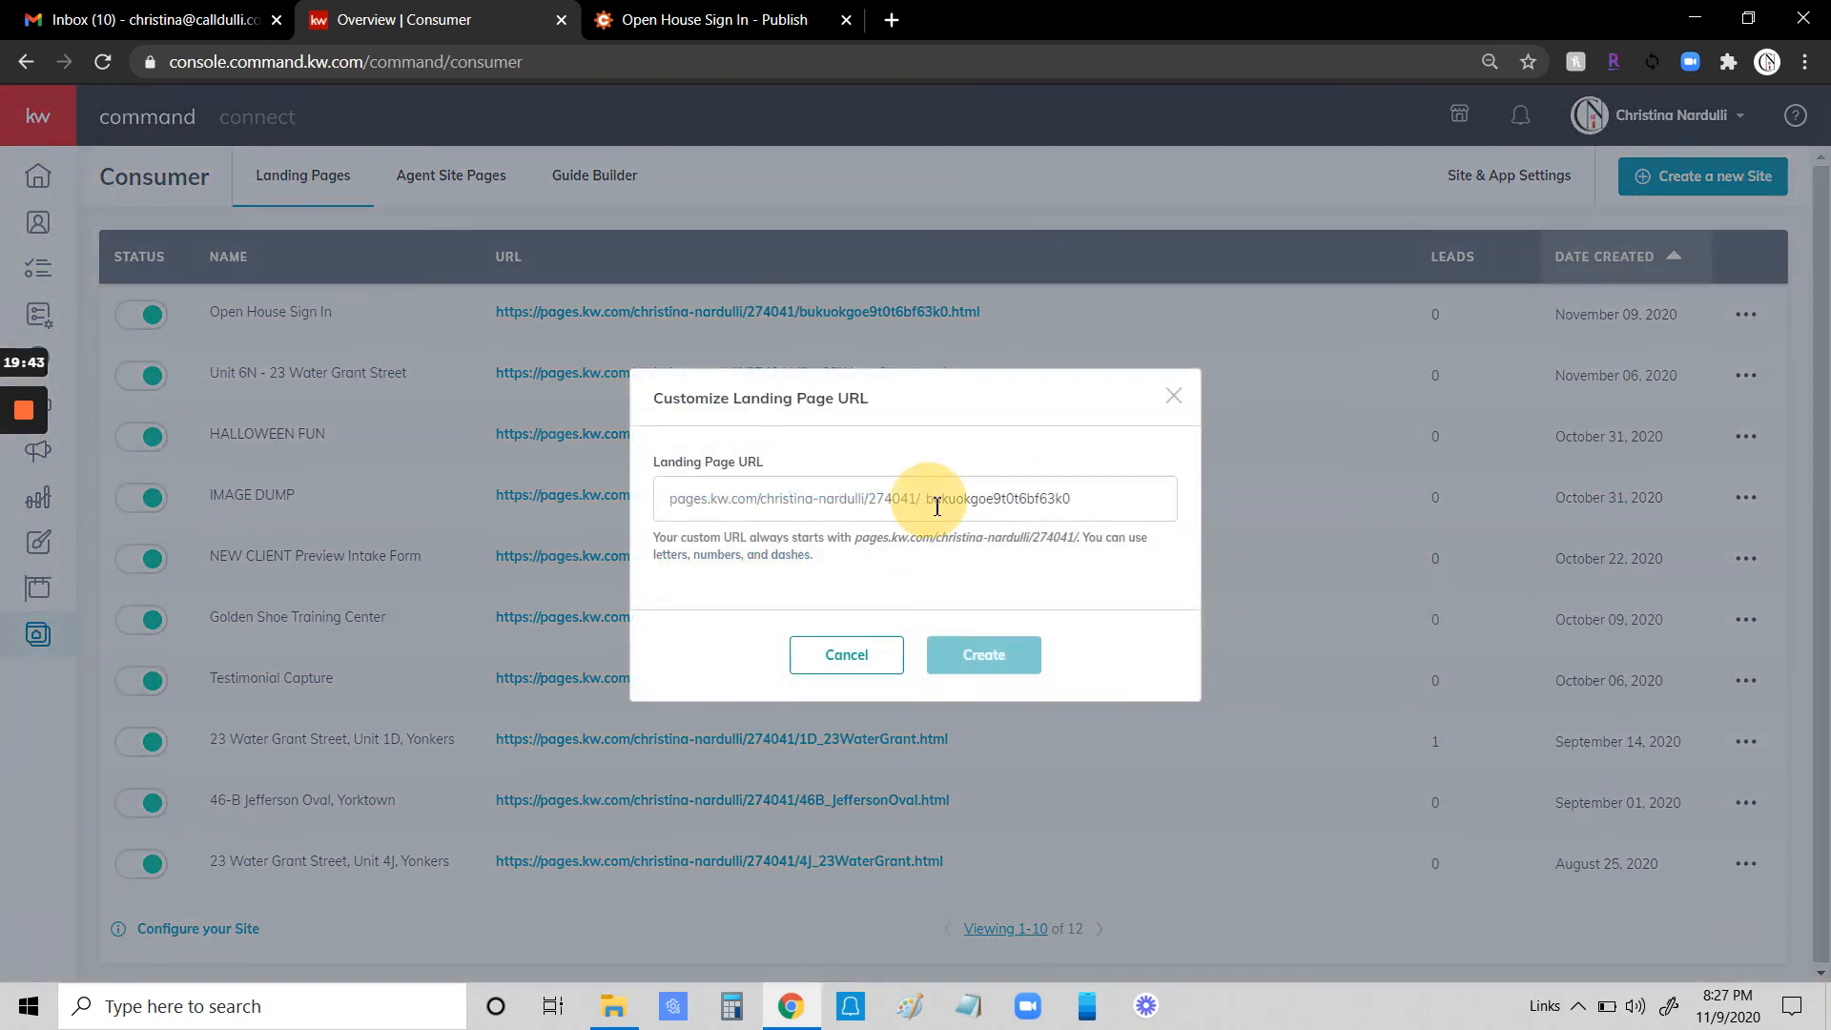
pyautogui.moveTo(1074, 499); pyautogui.dragTo(961, 491)
pyautogui.press('BackSpace')
pyautogui.press('BackSpace')
pyautogui.press('BackSpace')
pyautogui.press('BackSpace')
pyautogui.press('BackSpace')
pyautogui.press('BackSpace')
pyautogui.press('BackSpace')
pyautogui.write('open')
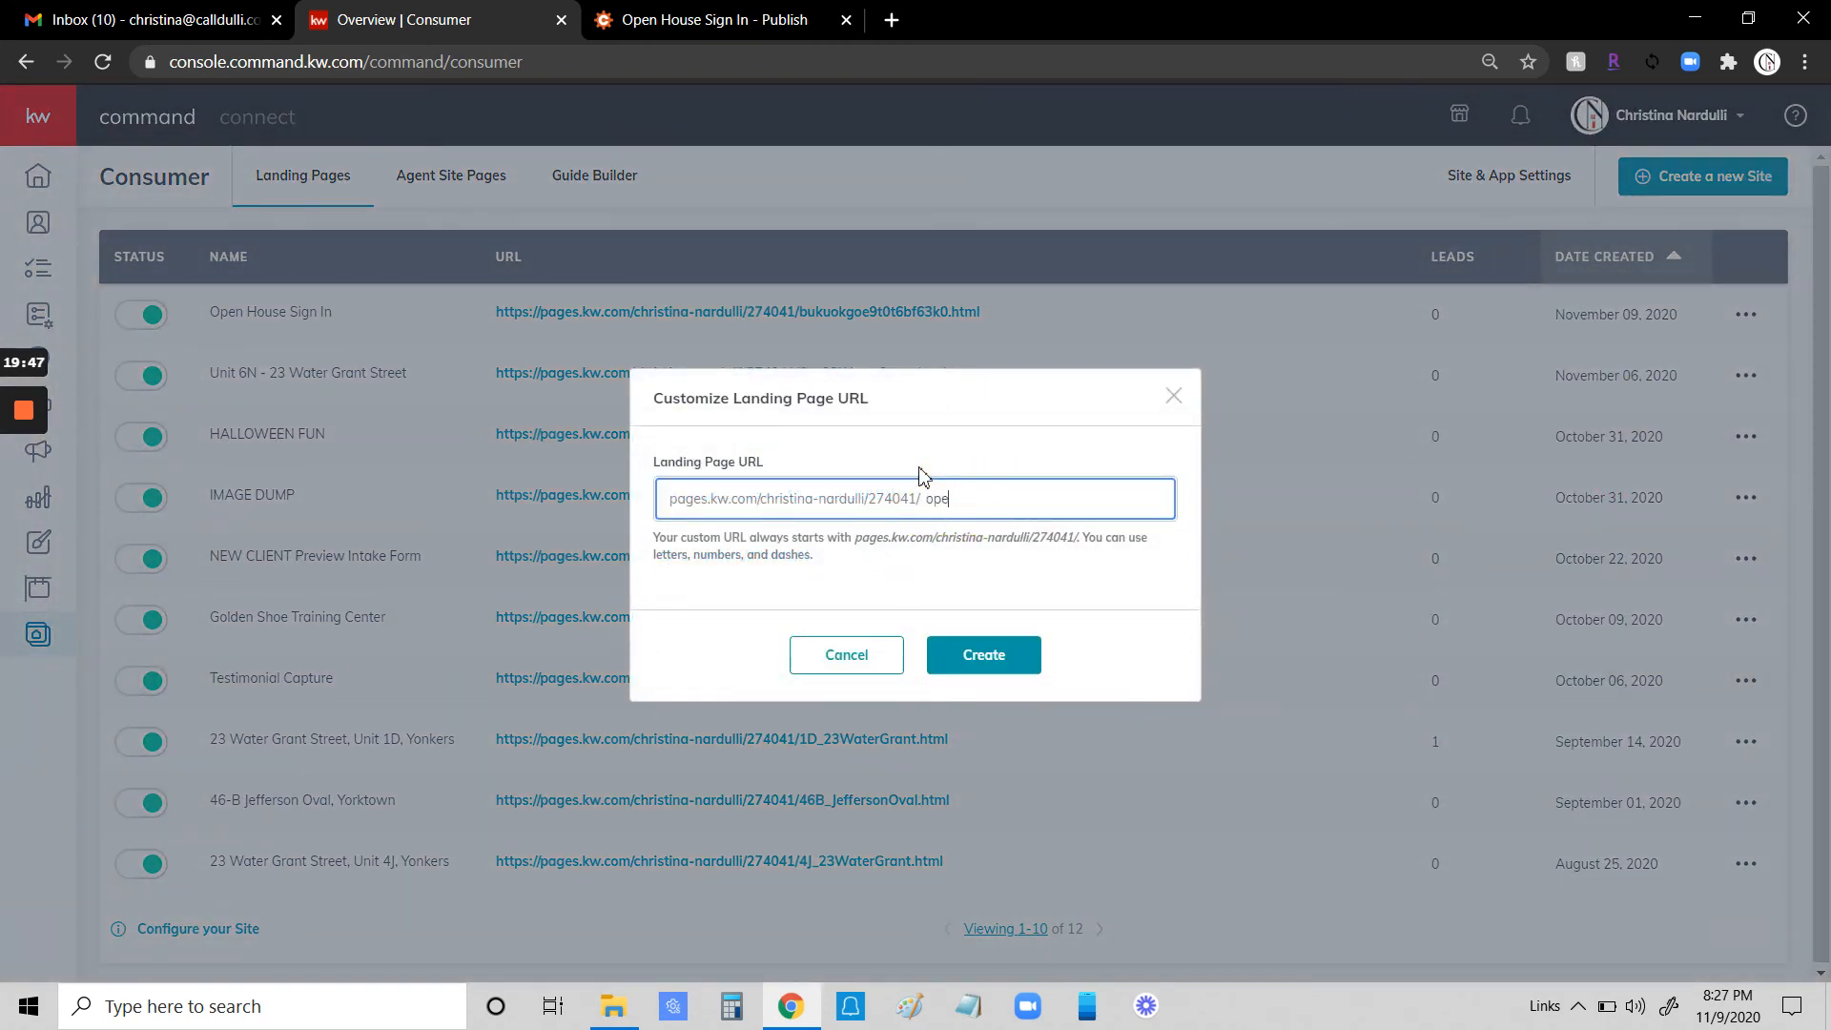
pyautogui.press('BackSpace')
pyautogui.press('BackSpace')
pyautogui.click(981, 654)
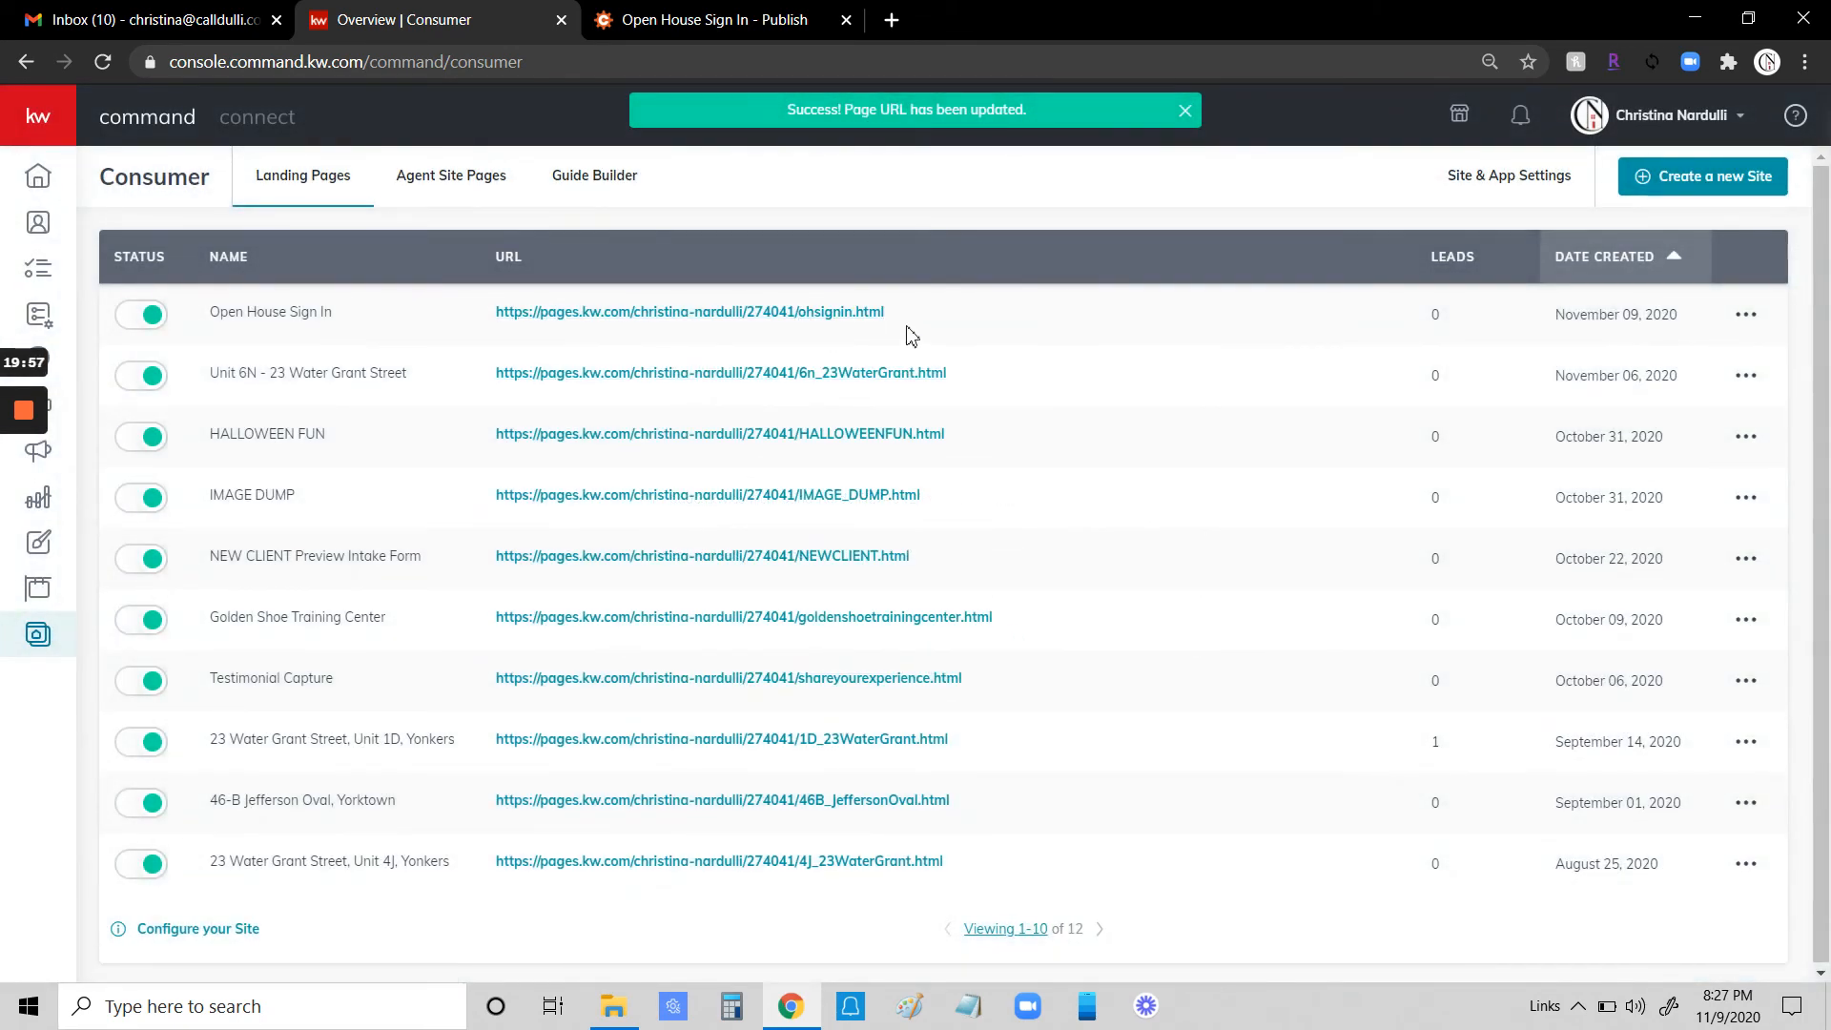
# - Open the published Open House Sign In page in a new tab and scroll through it
pyautogui.click(739, 312)
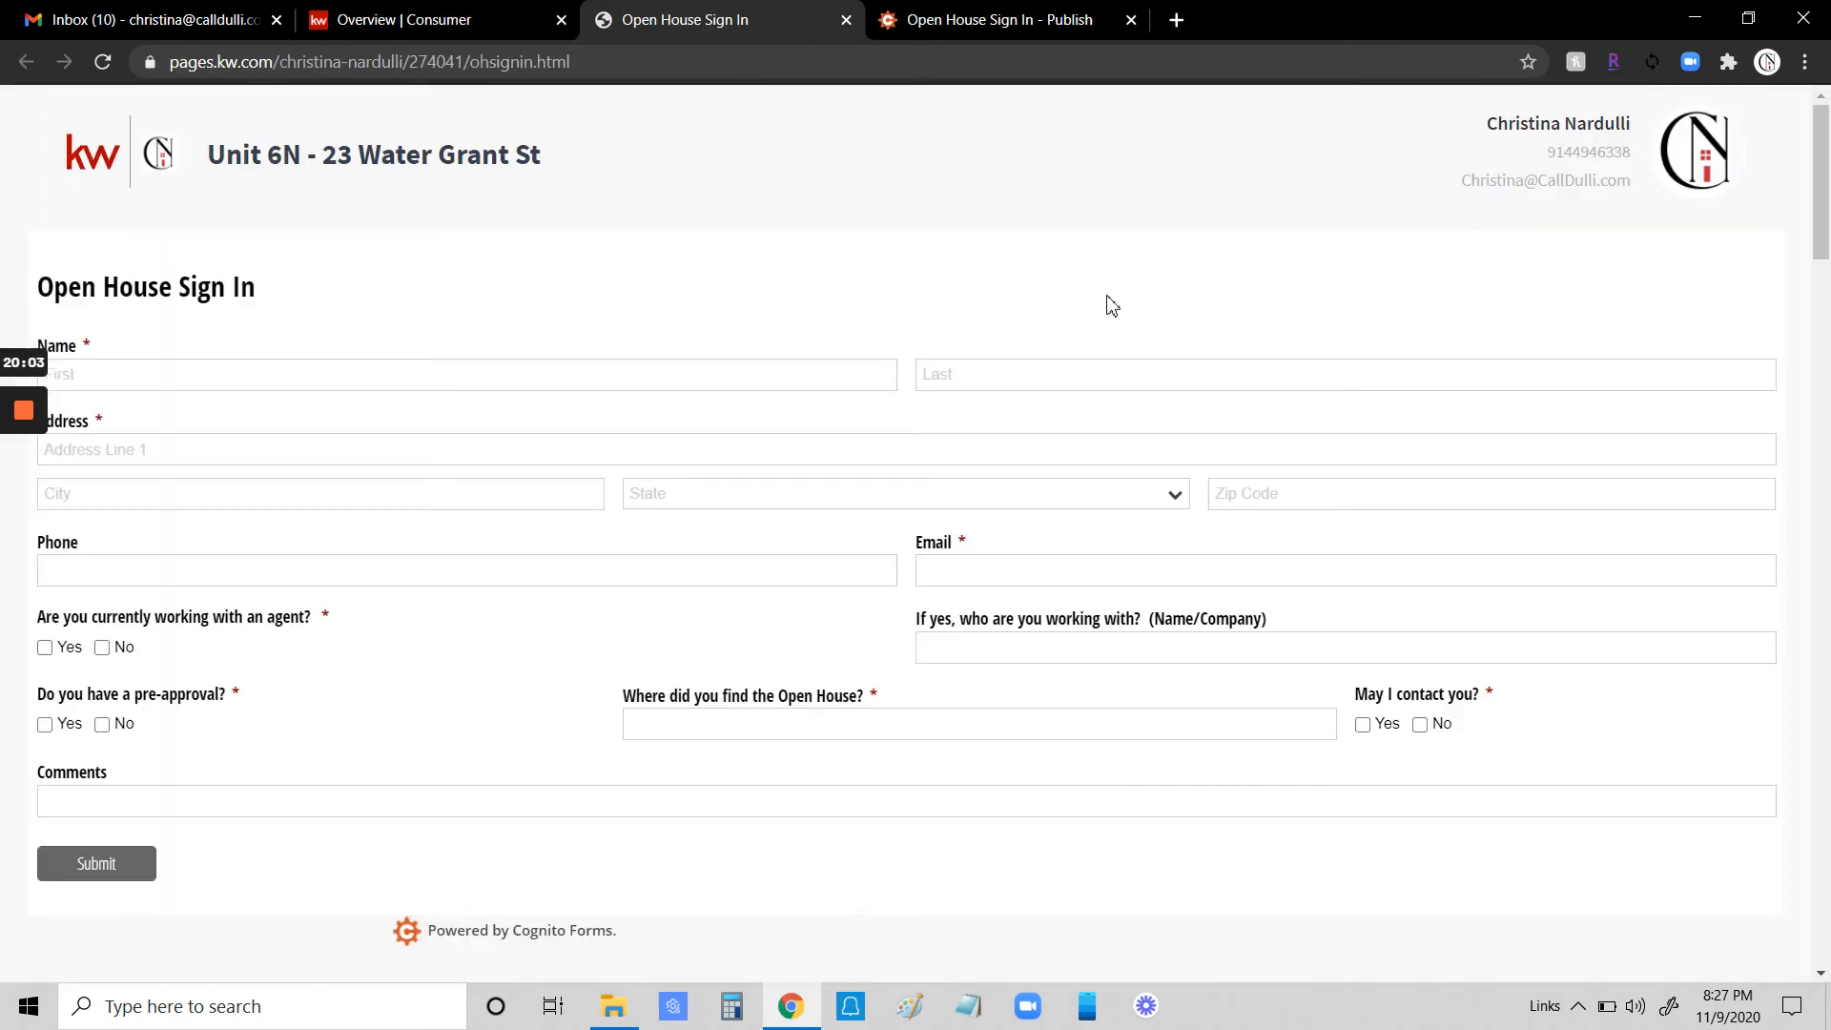
pyautogui.scroll(-8, 1272, 564)
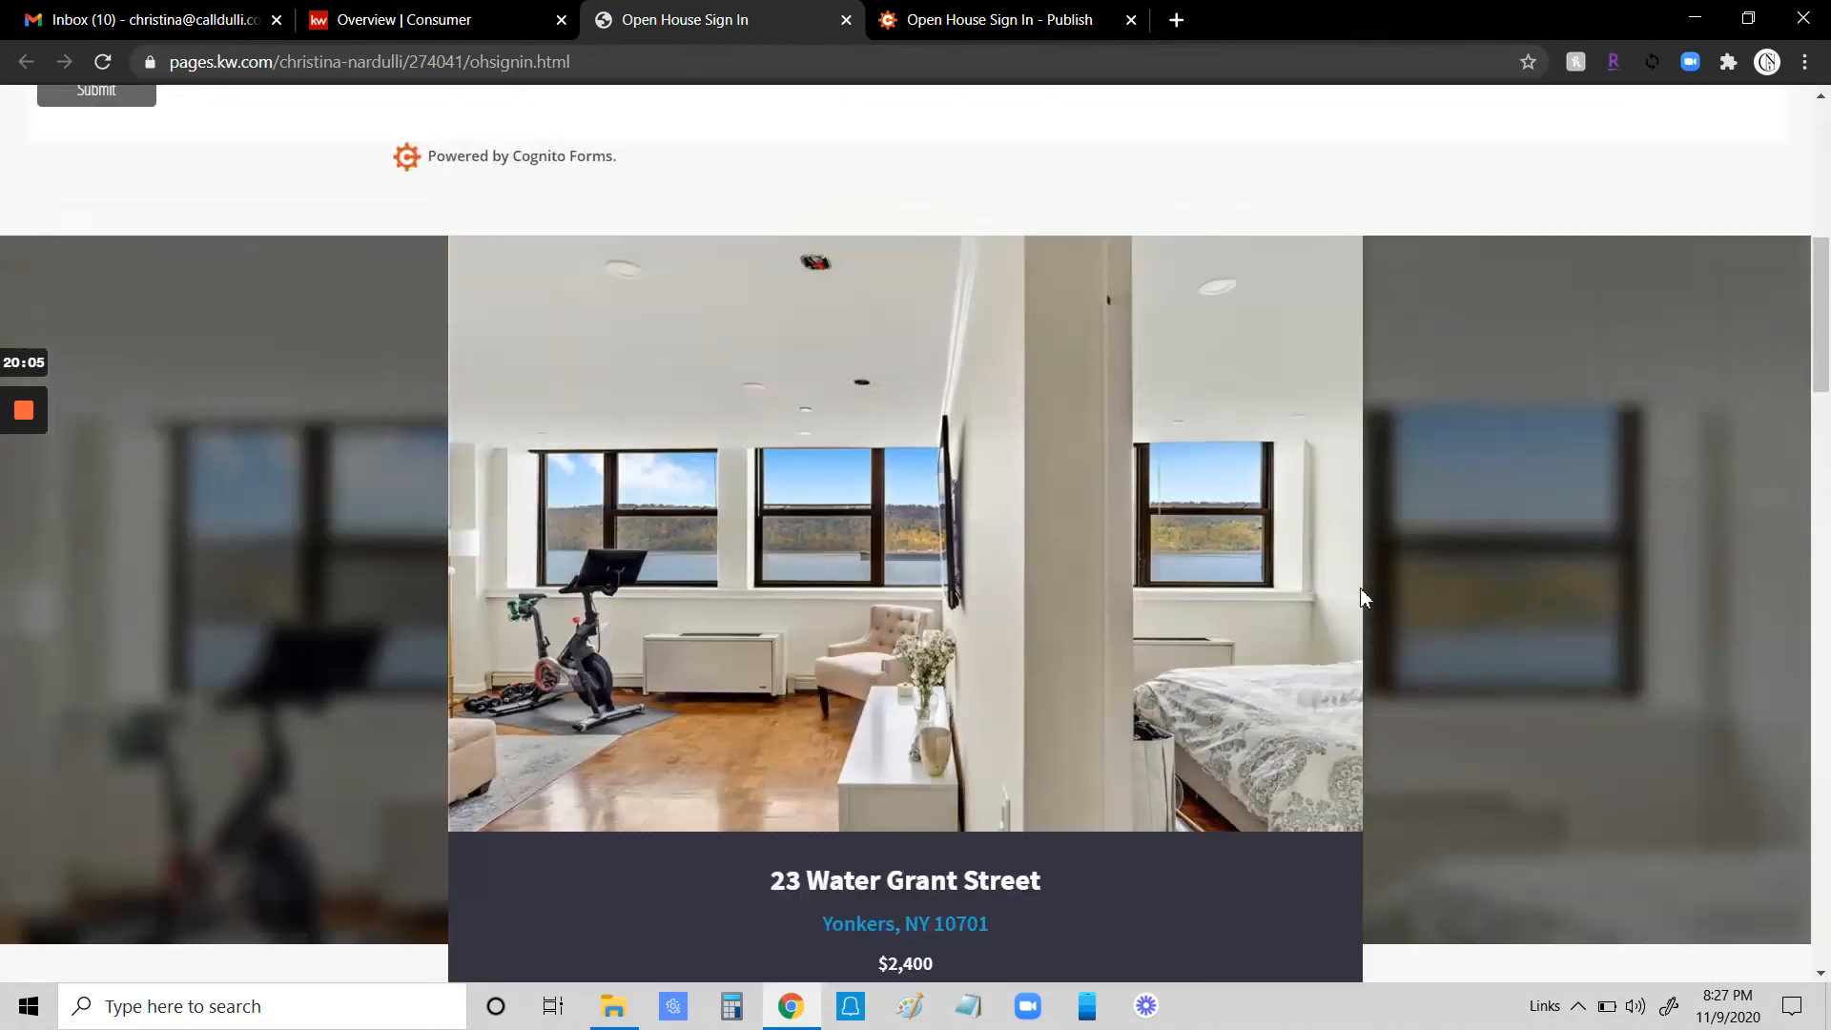
pyautogui.scroll(8, 1362, 598)
# - On the published sign-in form, fill in a test visitor's first and last name, street address and city
pyautogui.click(231, 377)
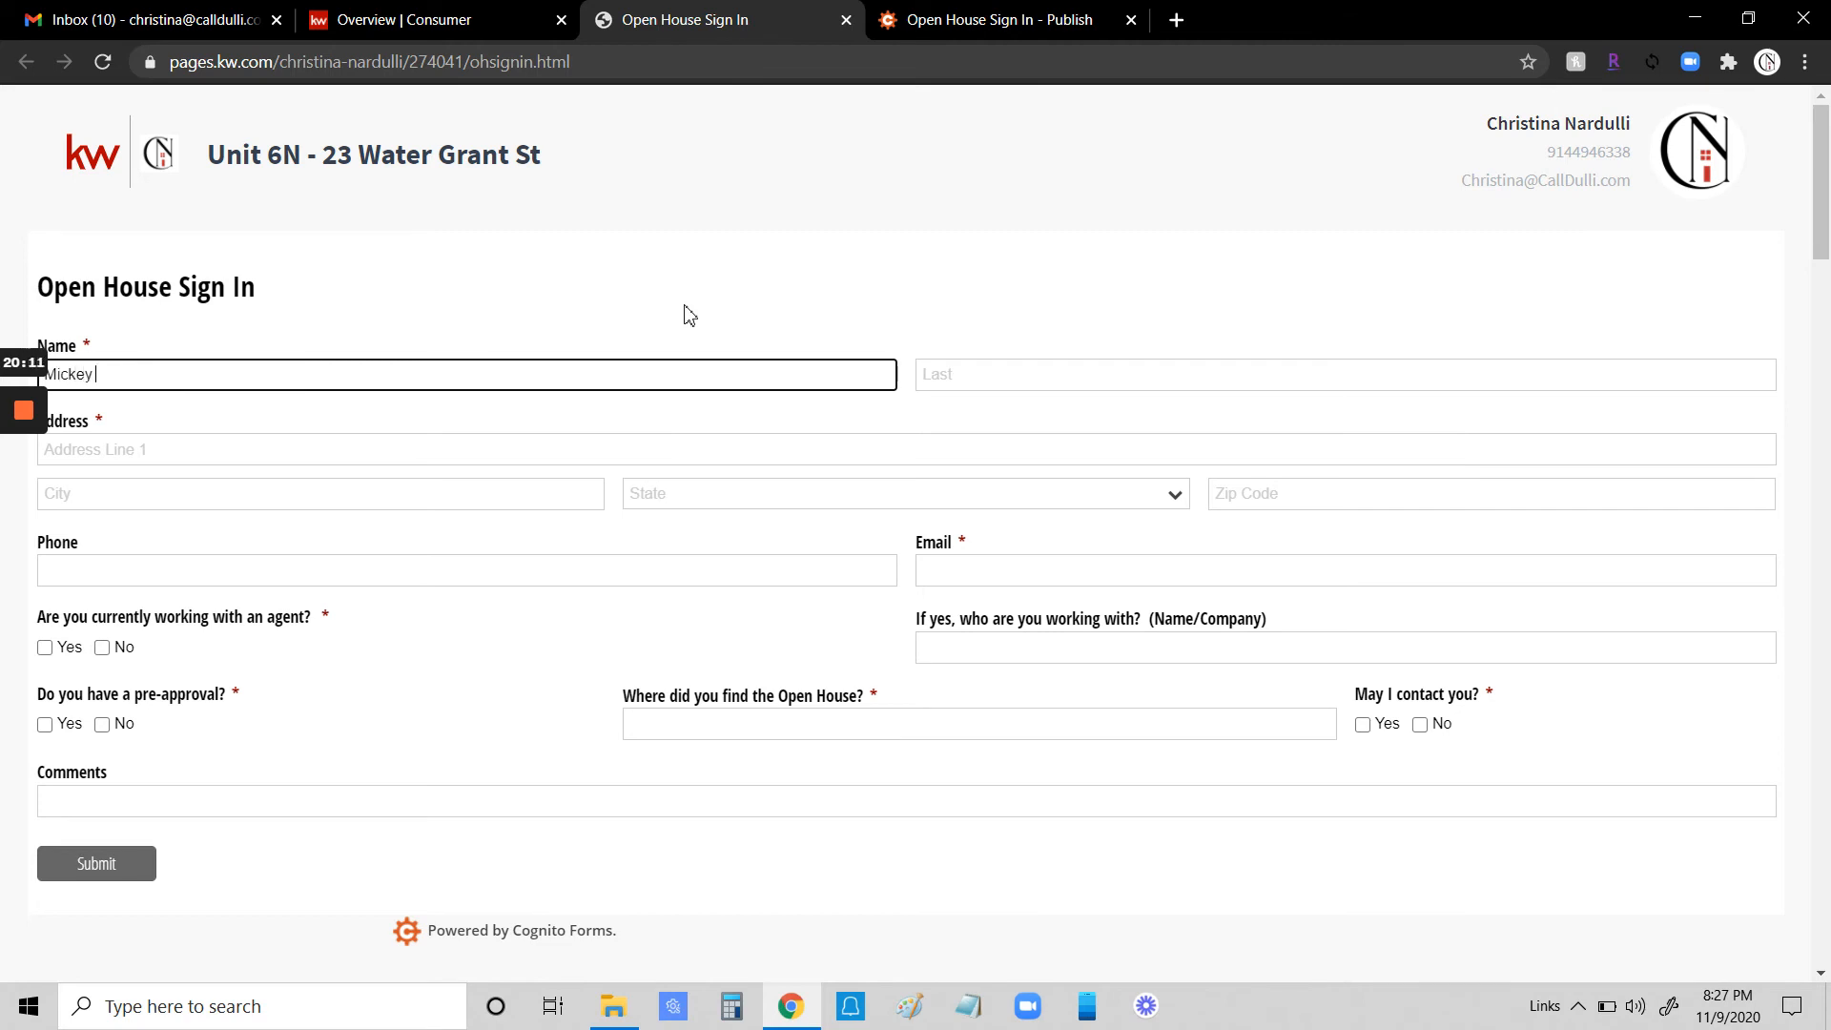
pyautogui.press('Tab')
pyautogui.write('Mouse')
pyautogui.press('Tab')
pyautogui.write('12')
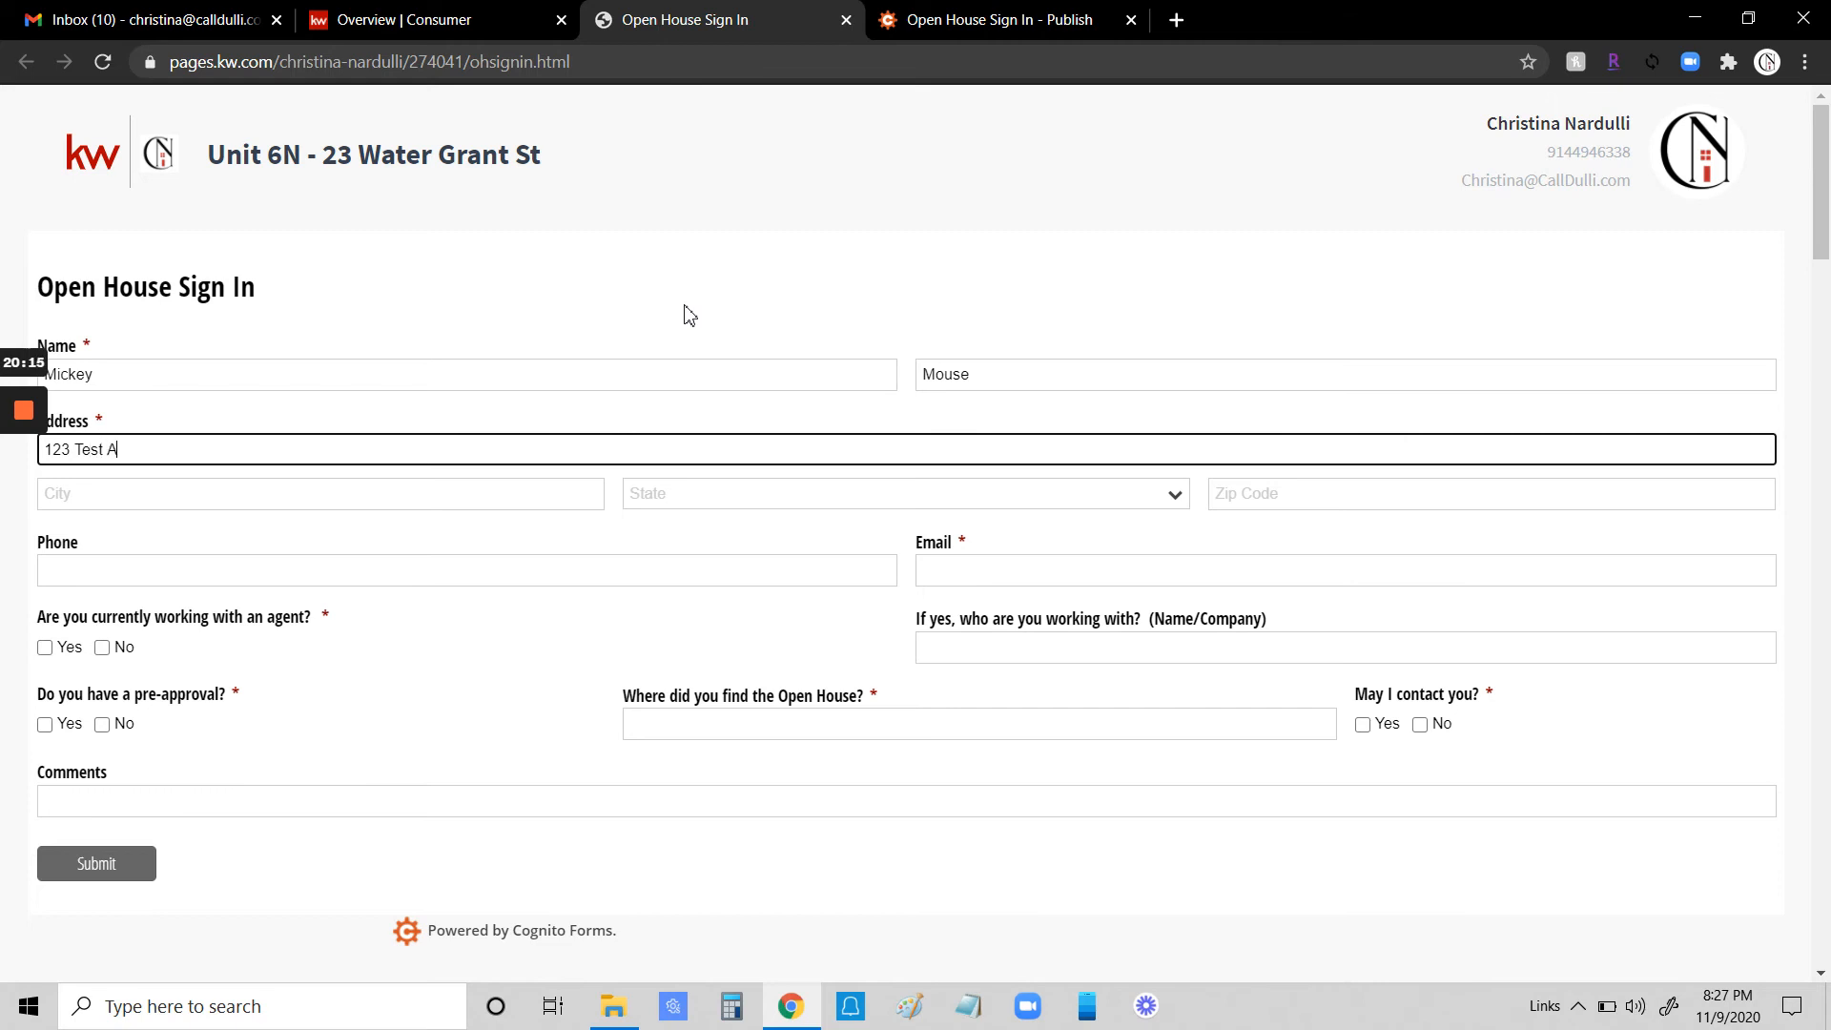
pyautogui.press('Tab')
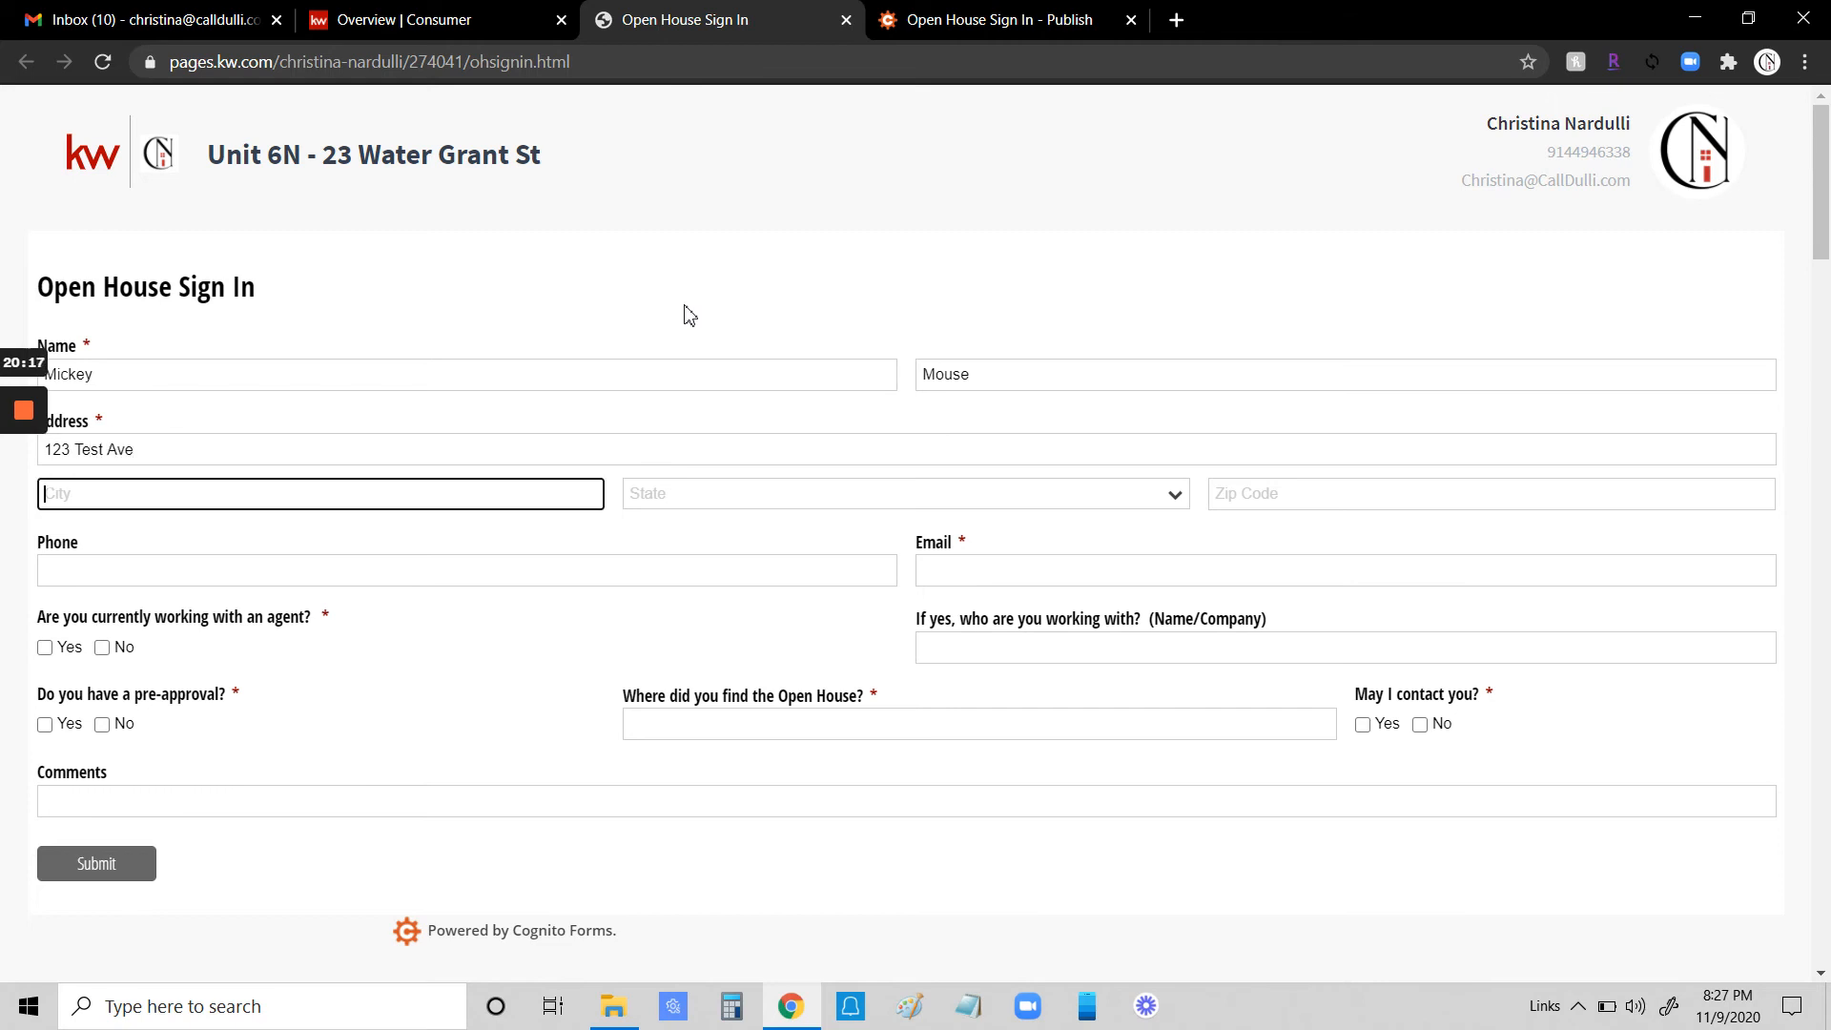
pyautogui.write('Yorktown heights')
pyautogui.press('Tab')
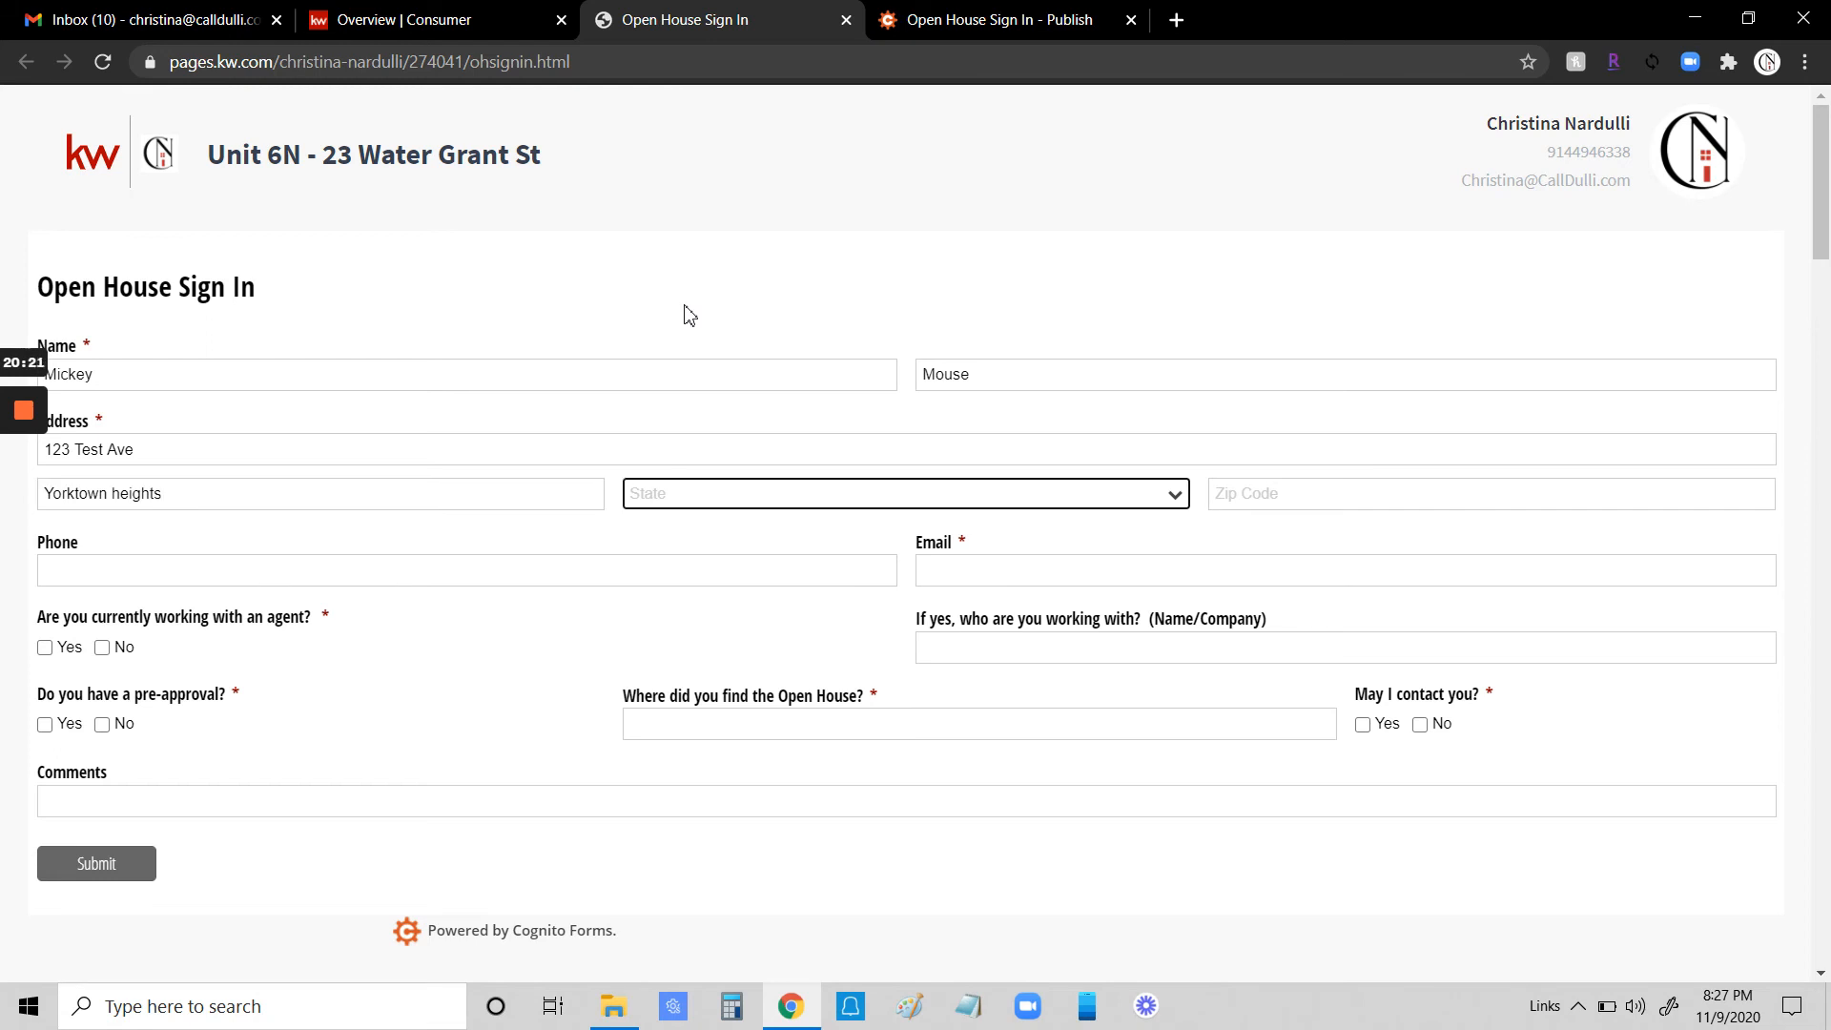
# - Choose New York as the state, then fill in the test visitor's zip code and e-mail address
pyautogui.click(1038, 501)
pyautogui.scroll(-10, 925, 591)
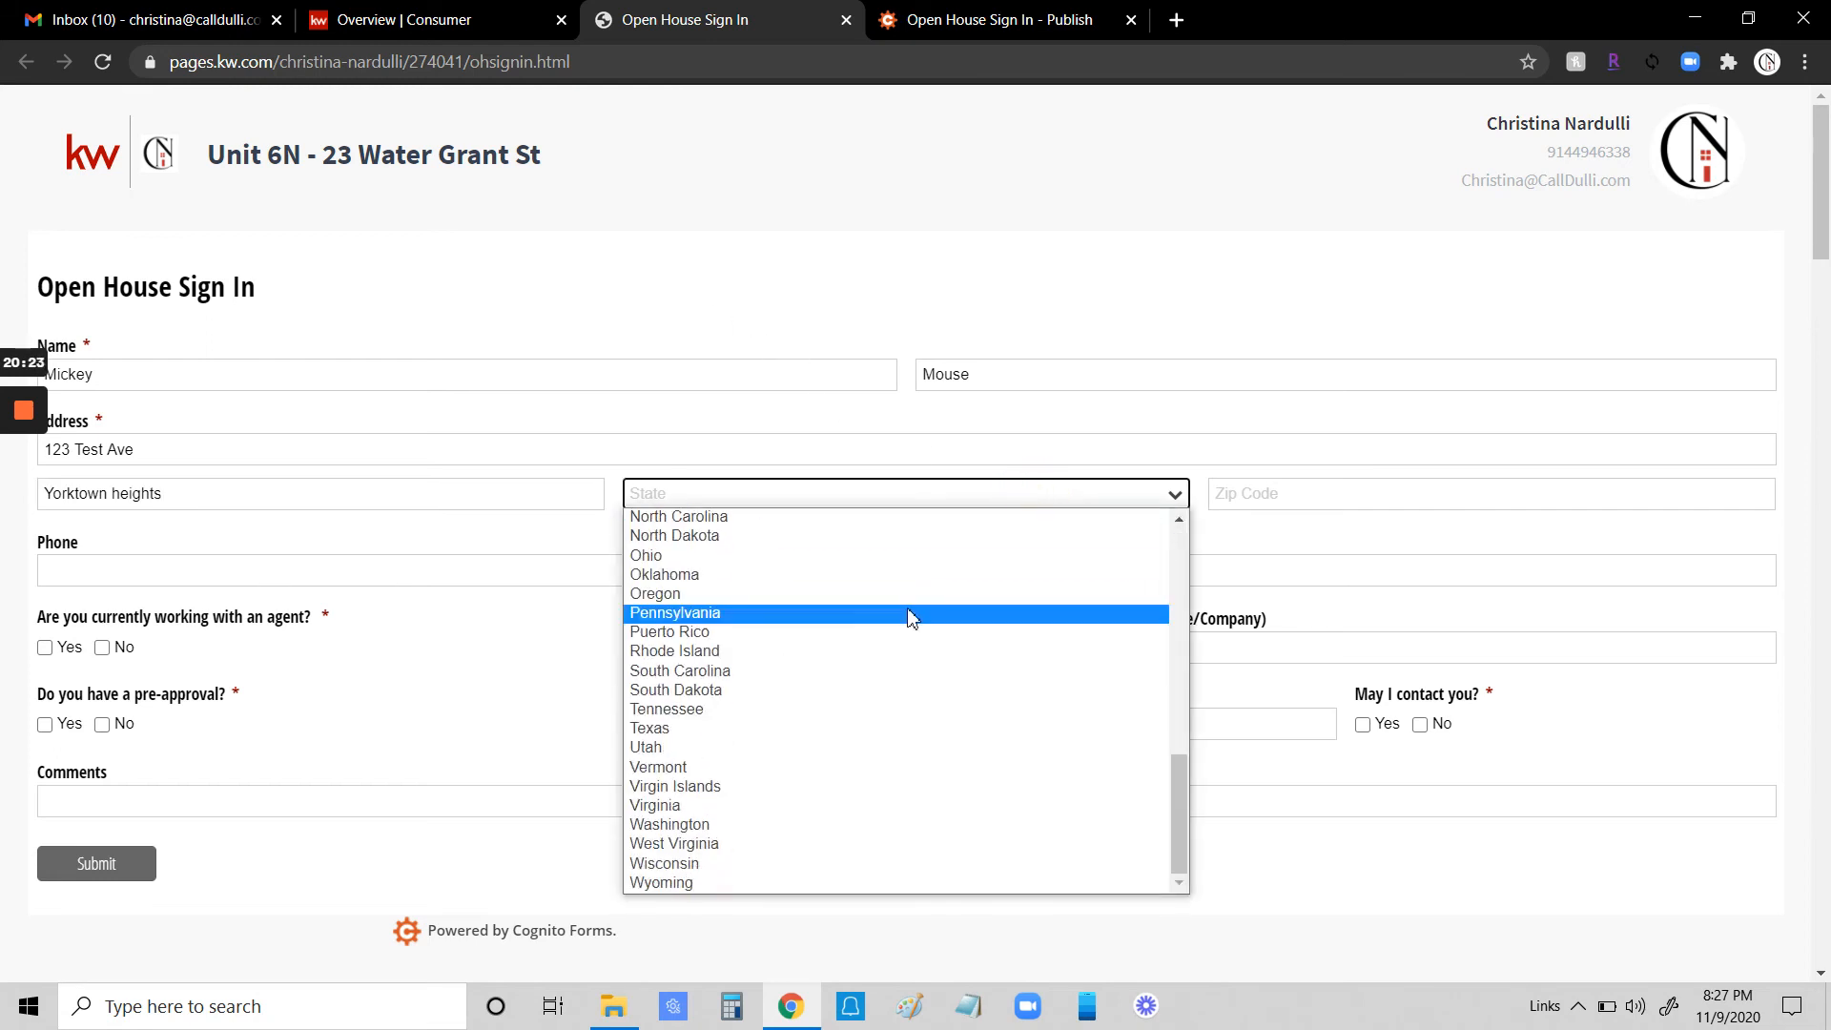
pyautogui.scroll(3, 734, 629)
pyautogui.click(717, 718)
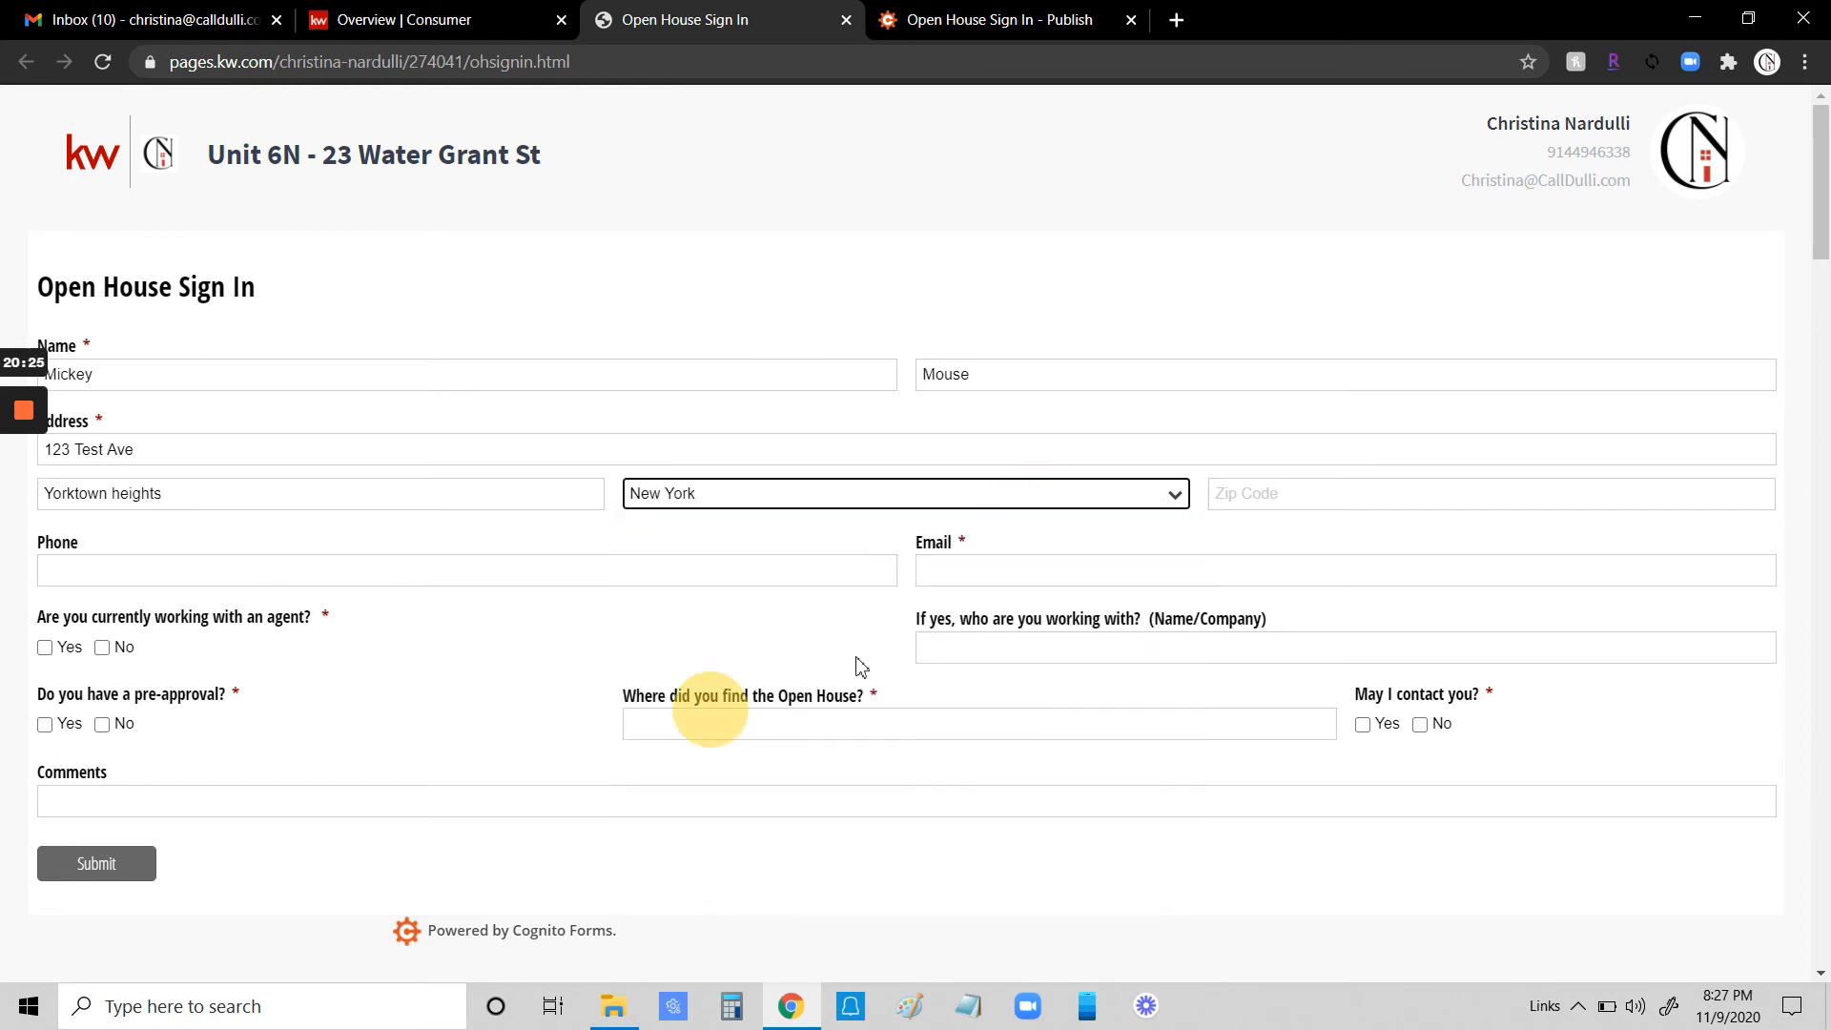
pyautogui.click(1247, 494)
pyautogui.write('0598')
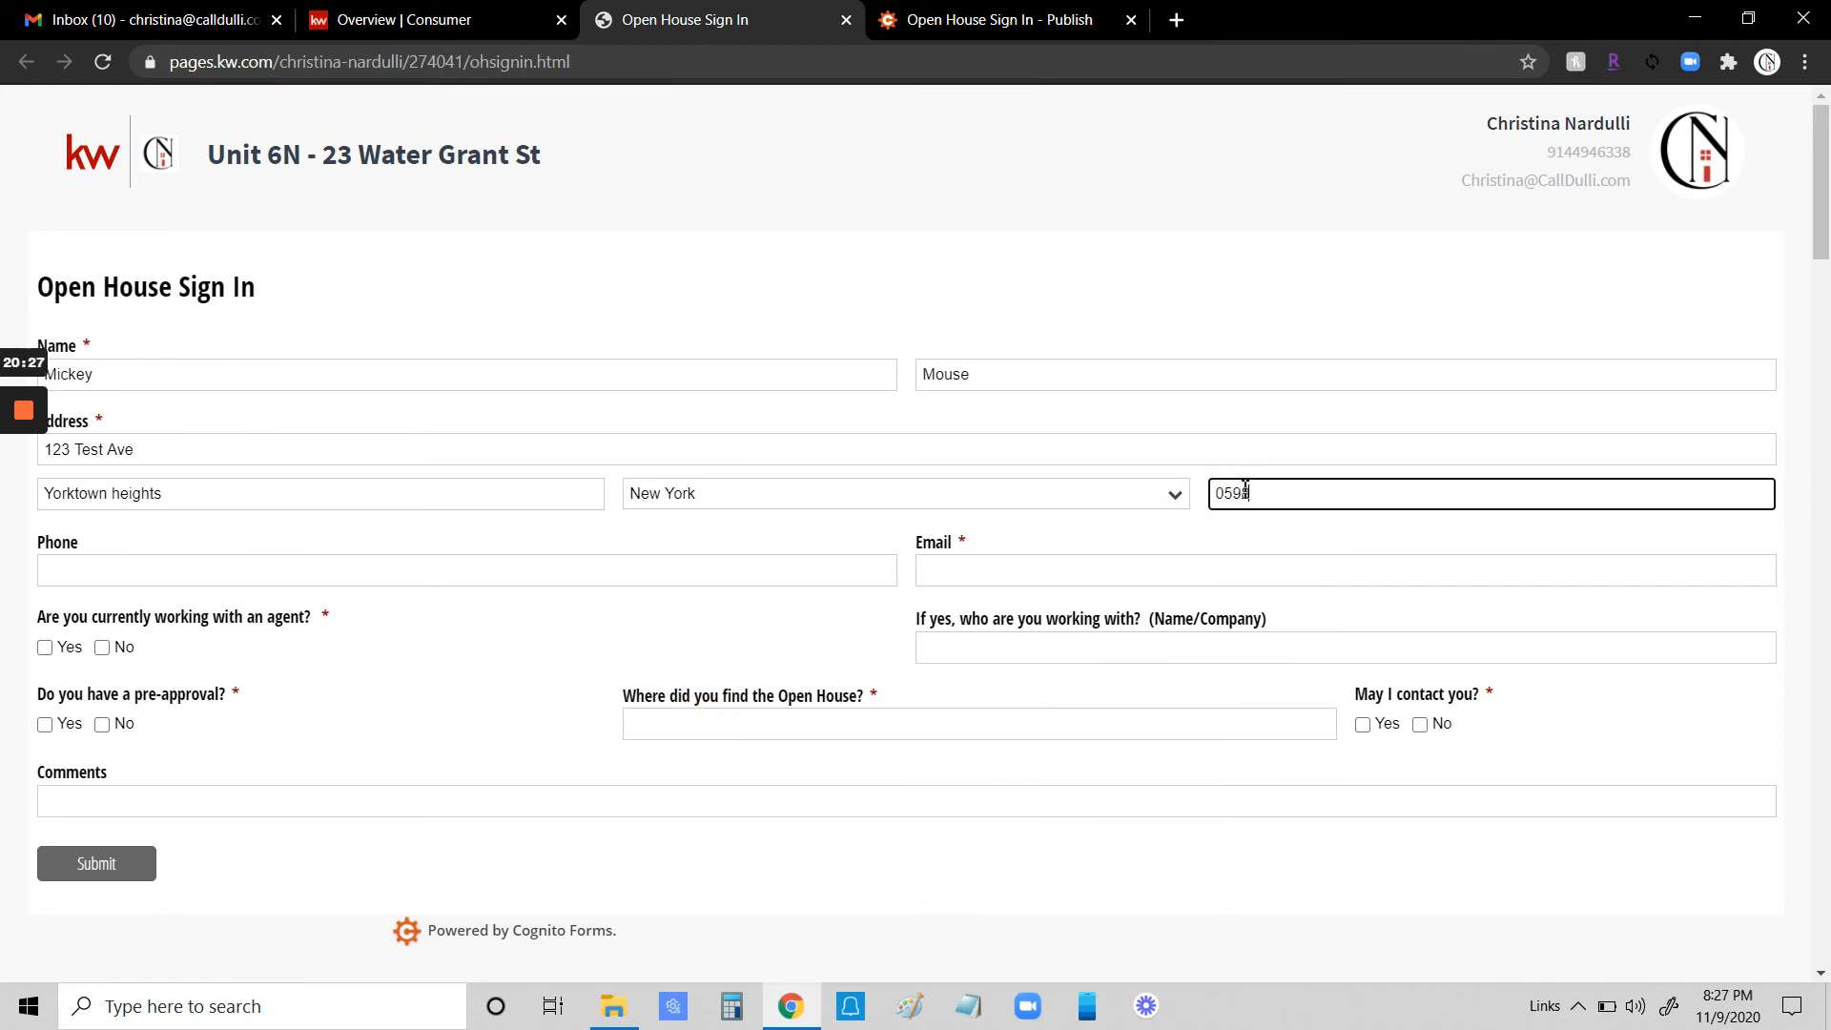
pyautogui.write('1')
pyautogui.click(410, 569)
pyautogui.click(986, 579)
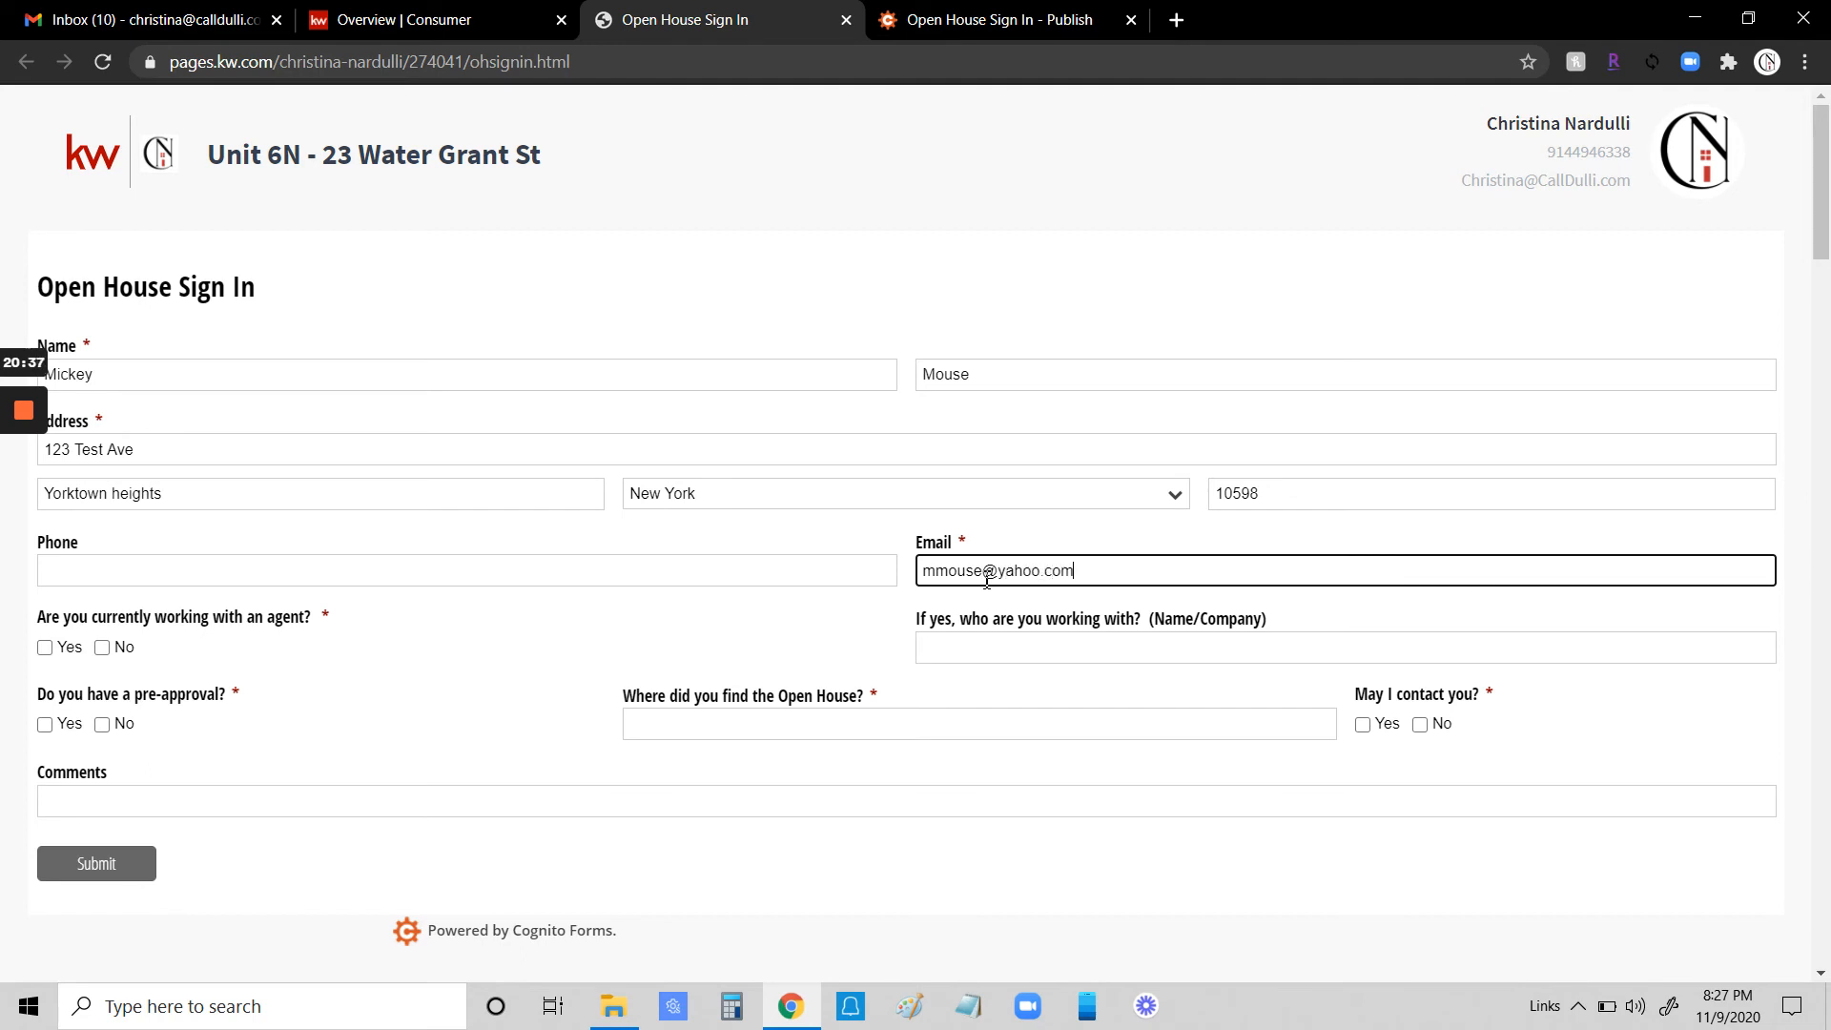
# - Answer No for working with an agent, Yes for pre-approval, online for where found, Yes to contact, and submit
pyautogui.click(102, 647)
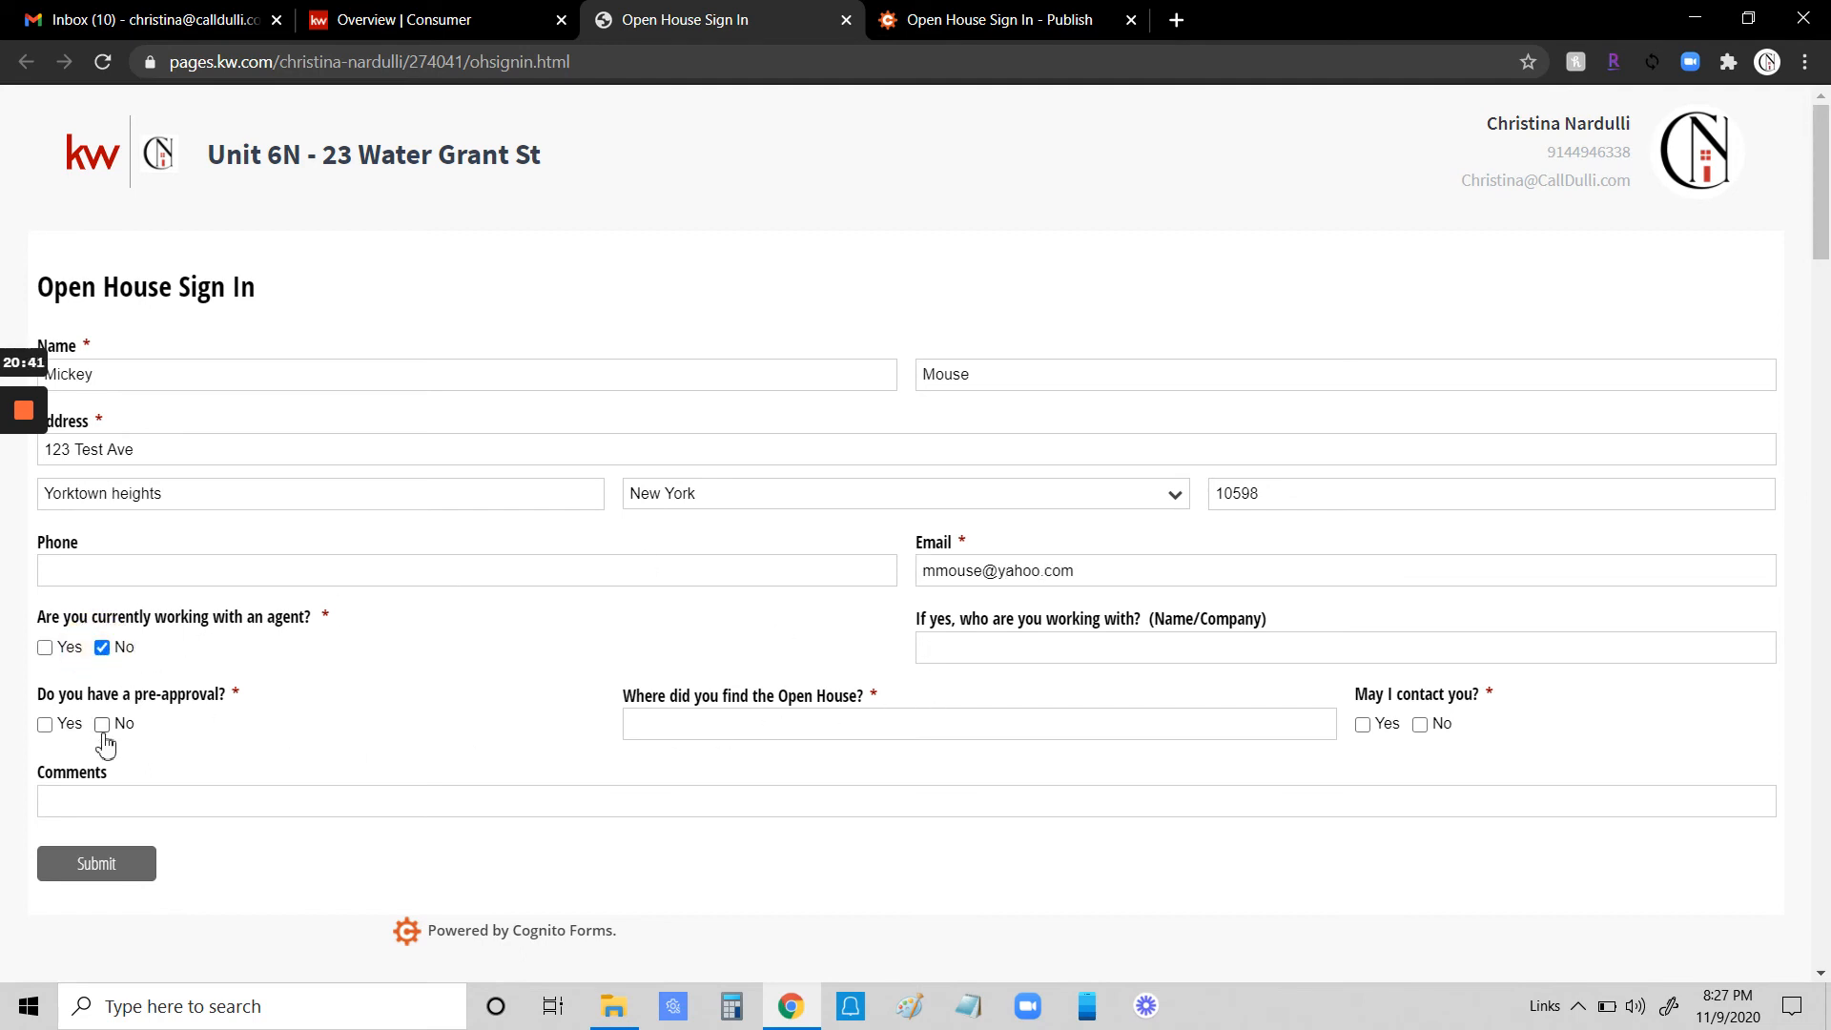
pyautogui.click(45, 724)
pyautogui.click(728, 726)
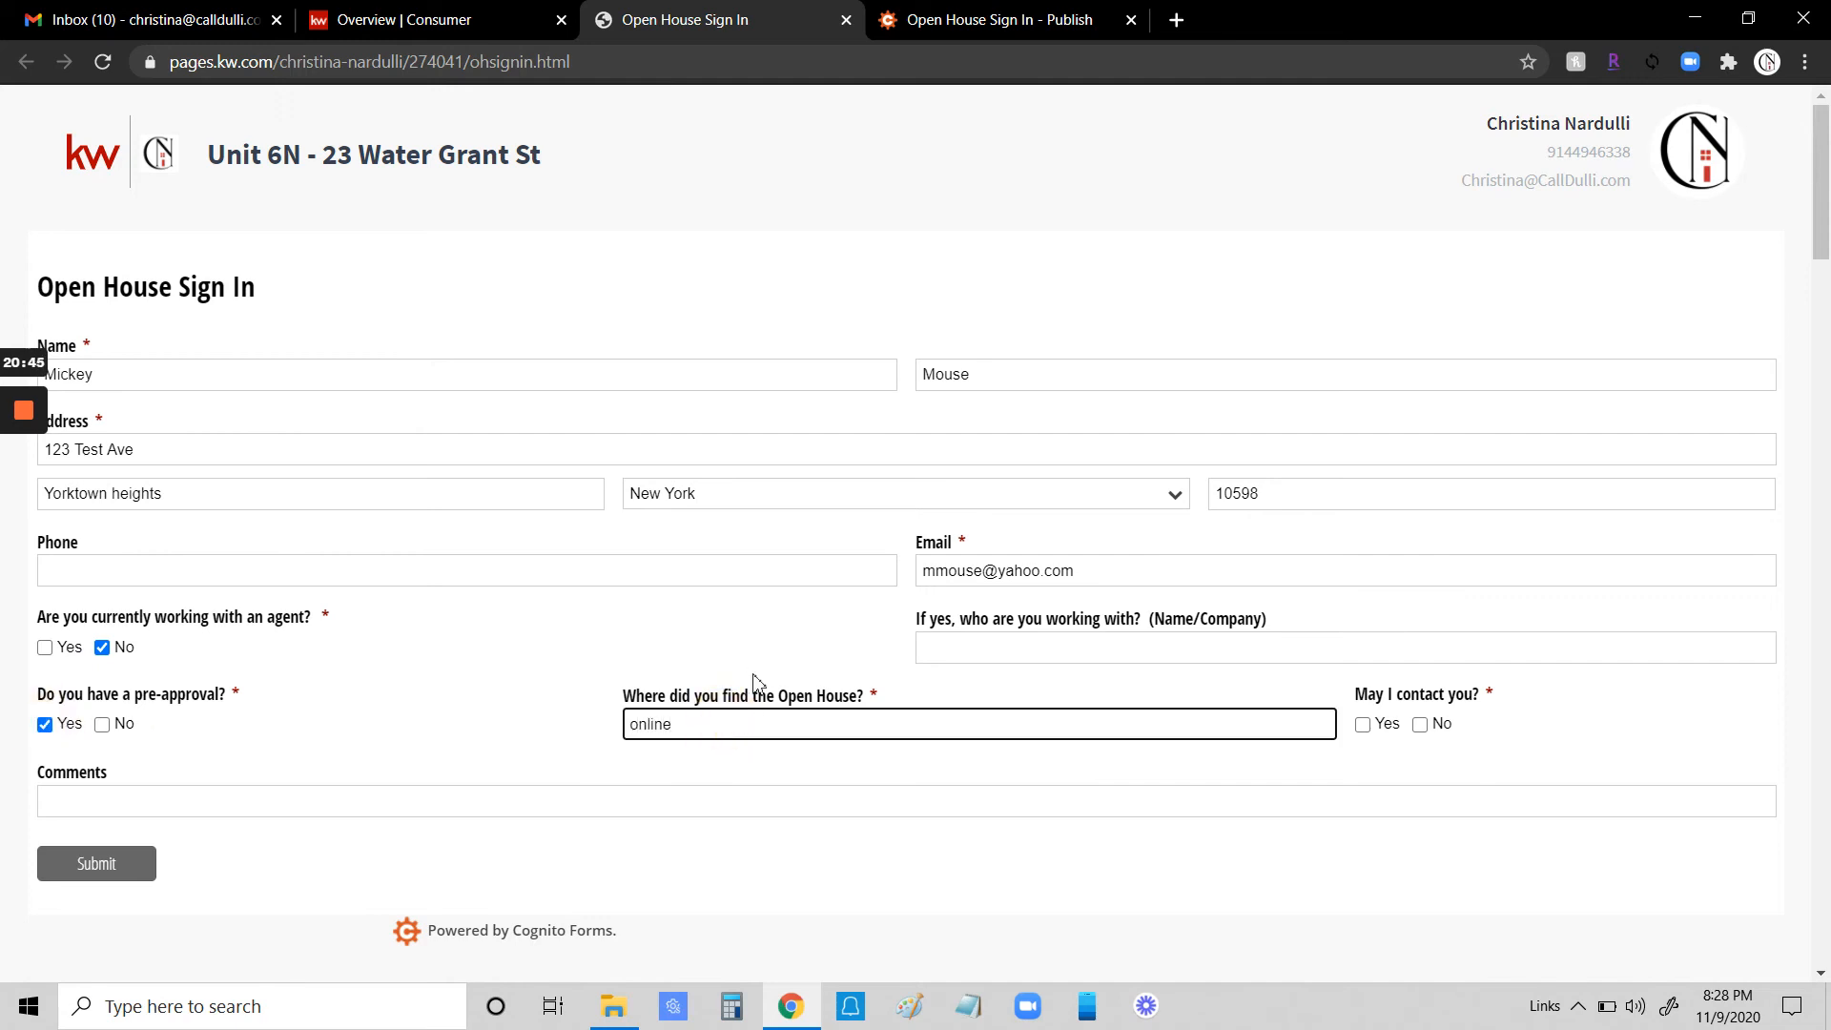
pyautogui.click(1362, 724)
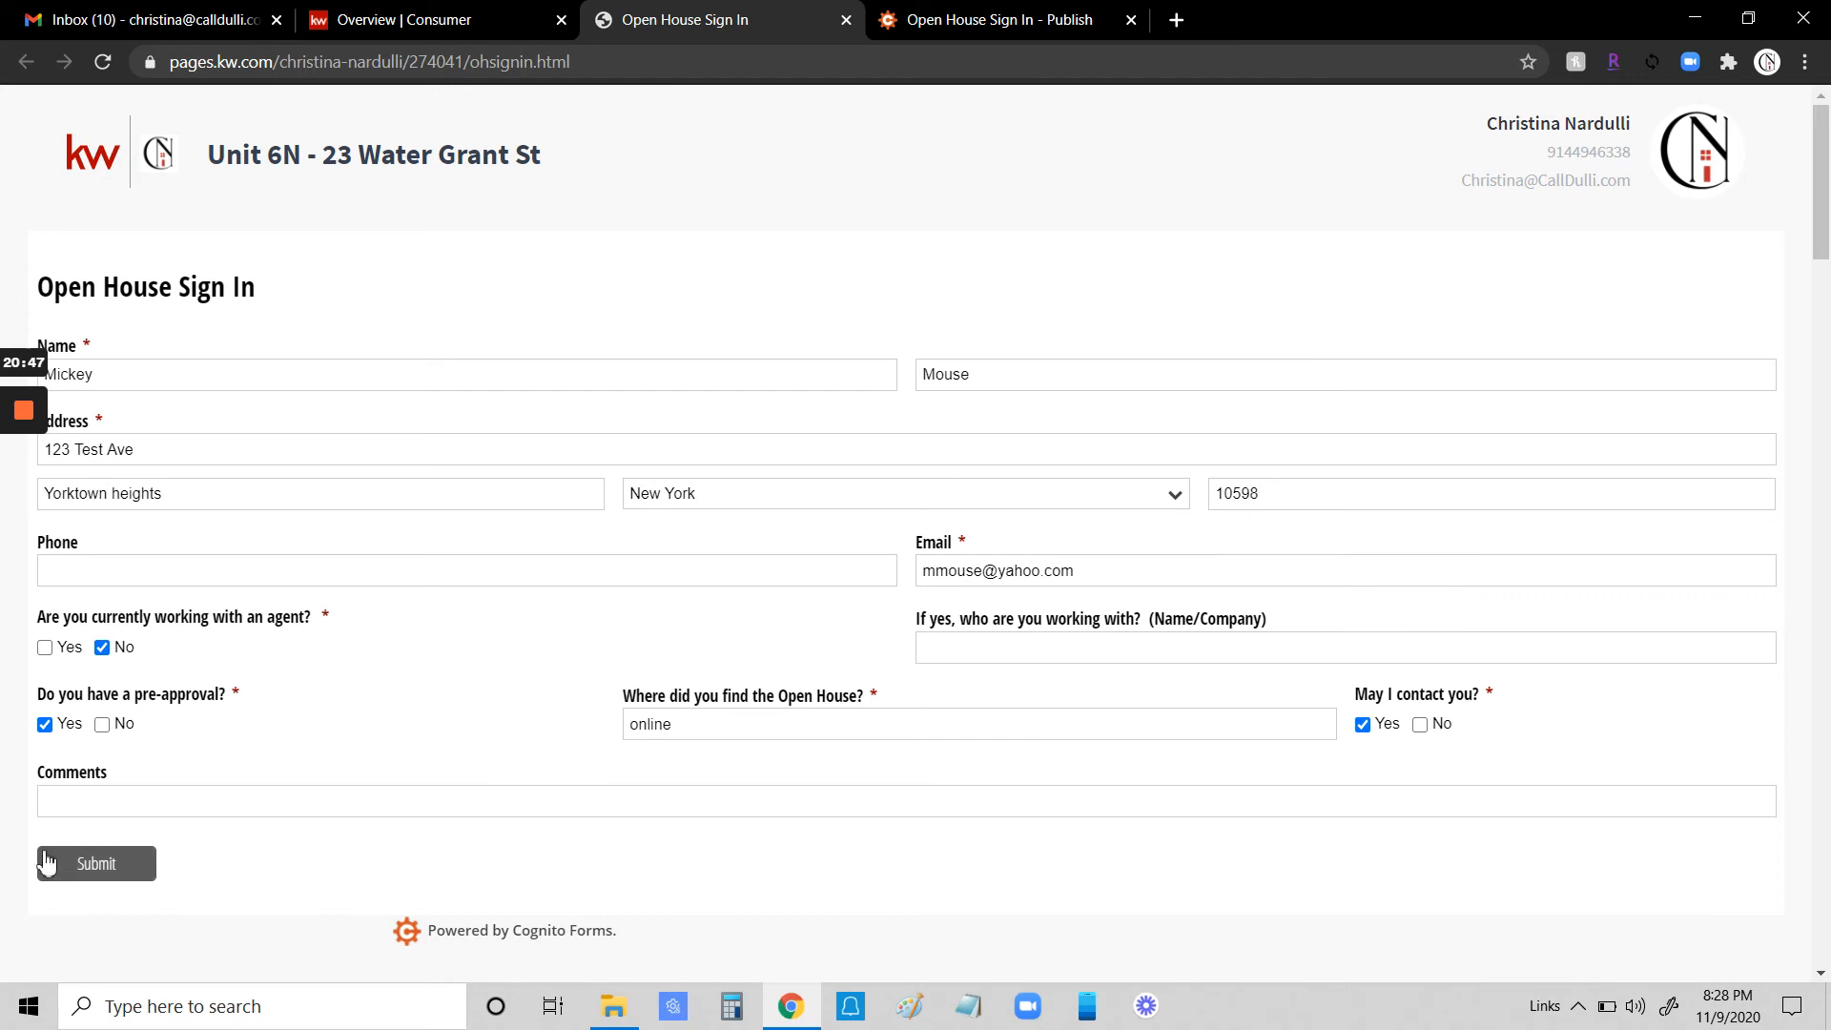
pyautogui.click(97, 870)
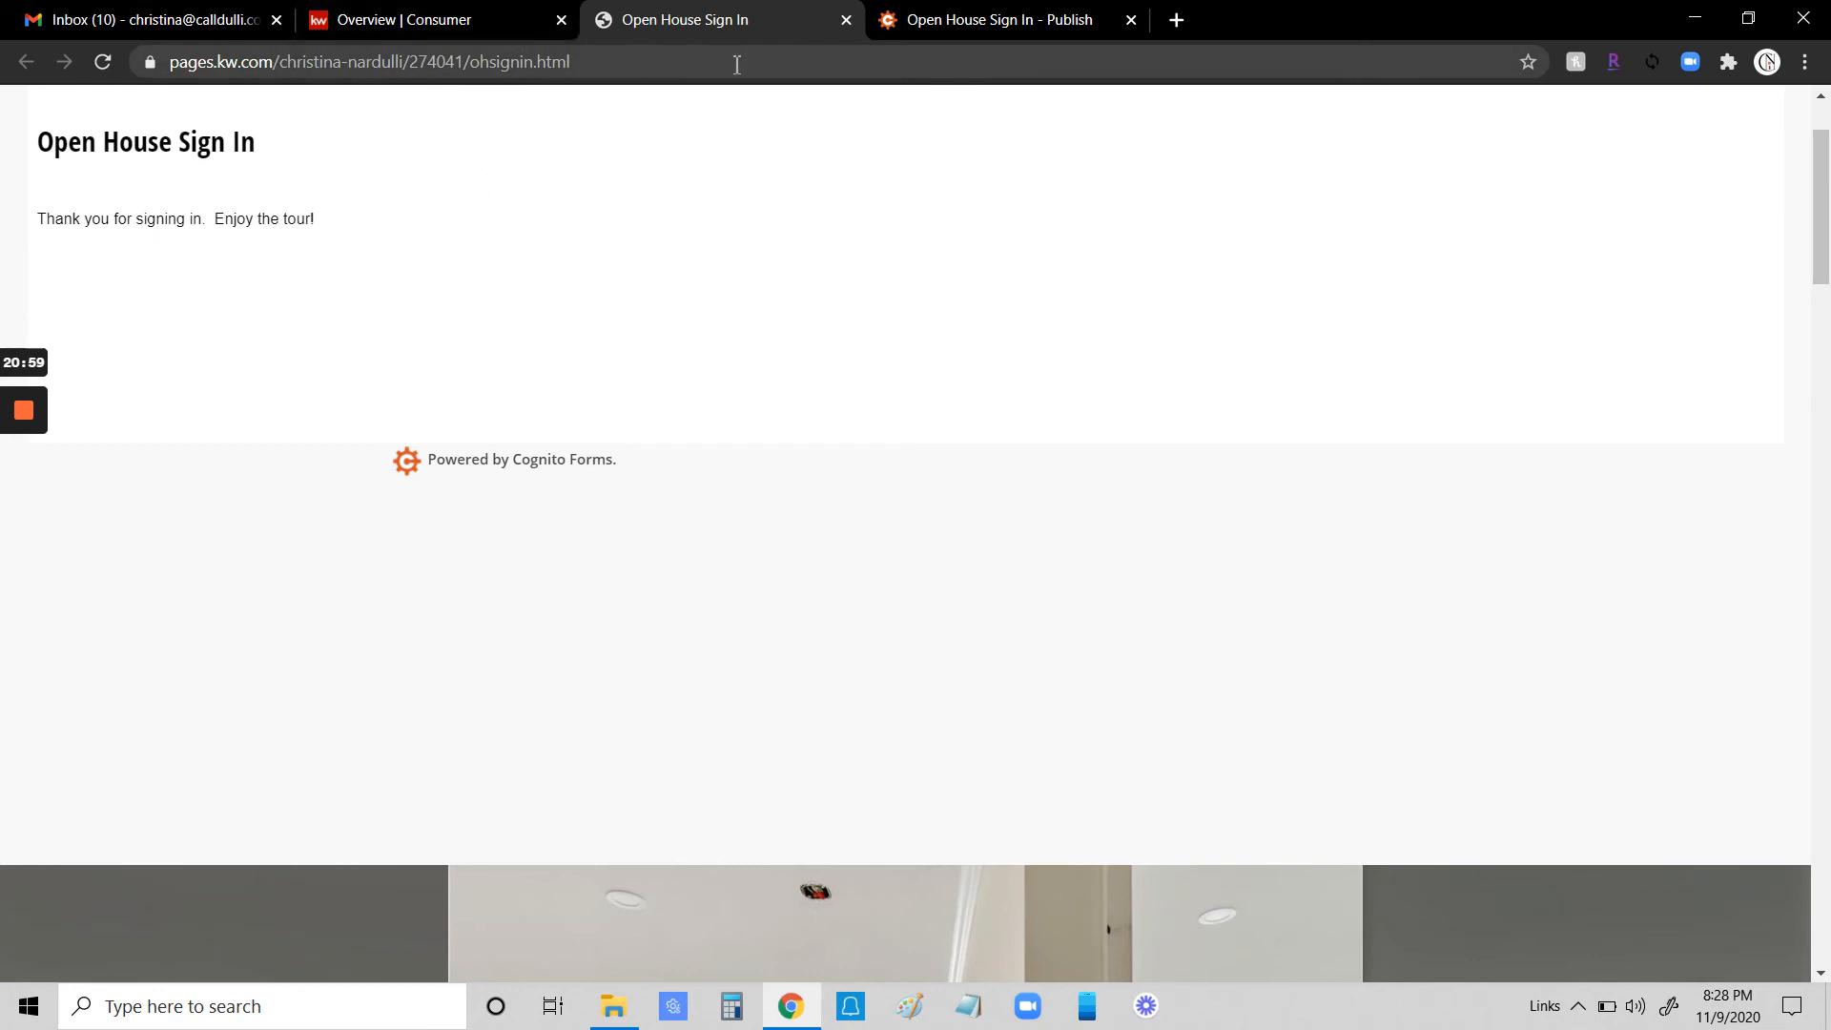
# - Close the sign-in page and reopen the Open House Sign In page from the landing pages list
pyautogui.click(847, 21)
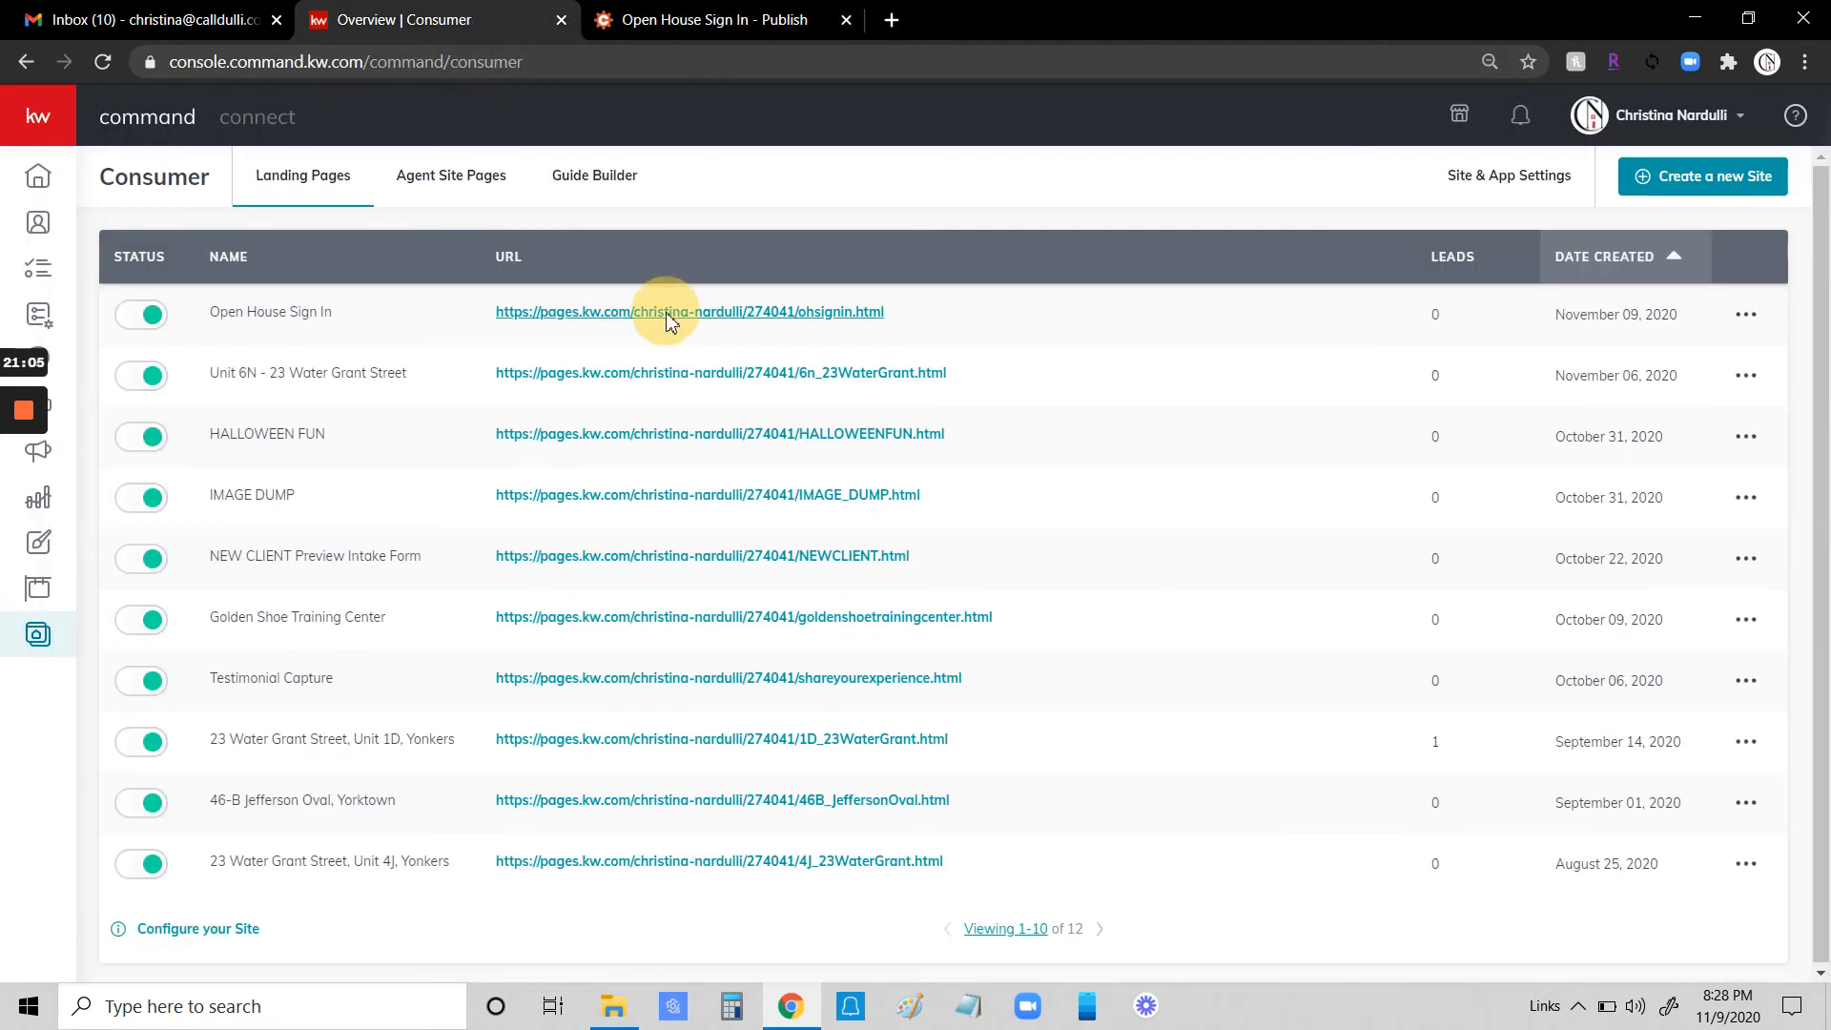
pyautogui.click(671, 314)
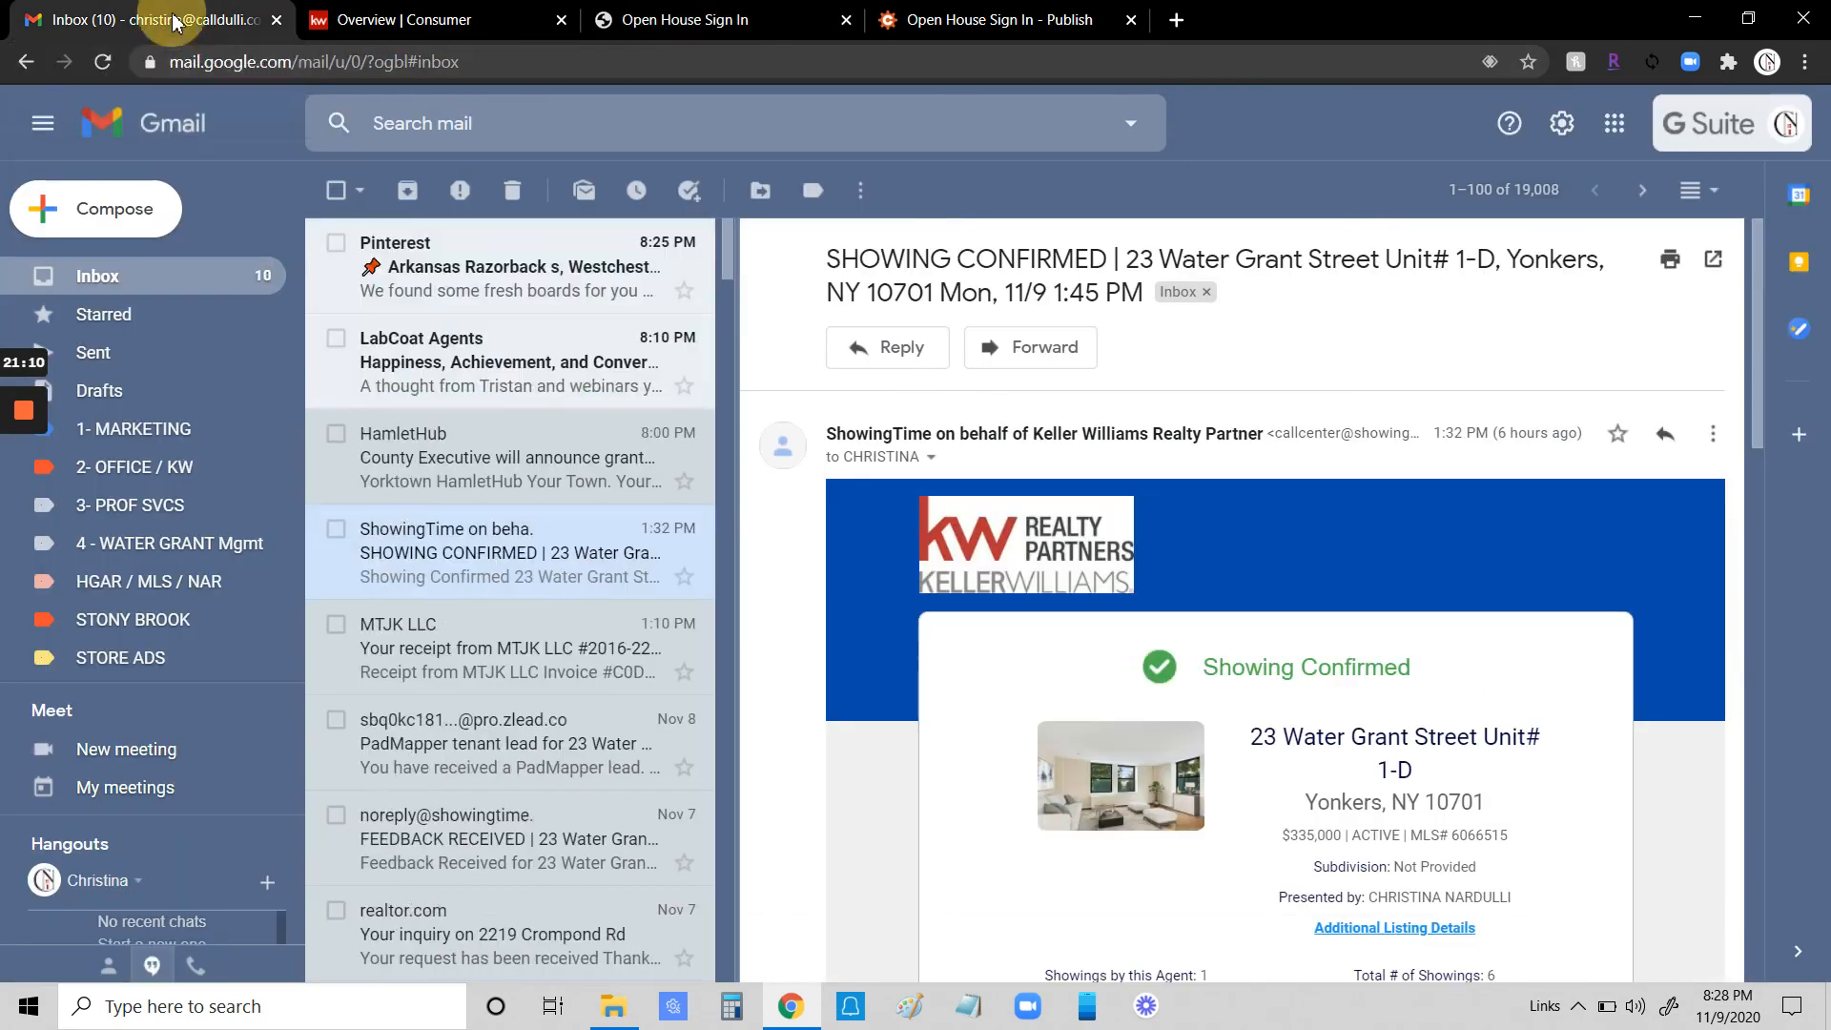
# - Open the Open House Sign In submission notification e-mail in the inbox
pyautogui.click(157, 19)
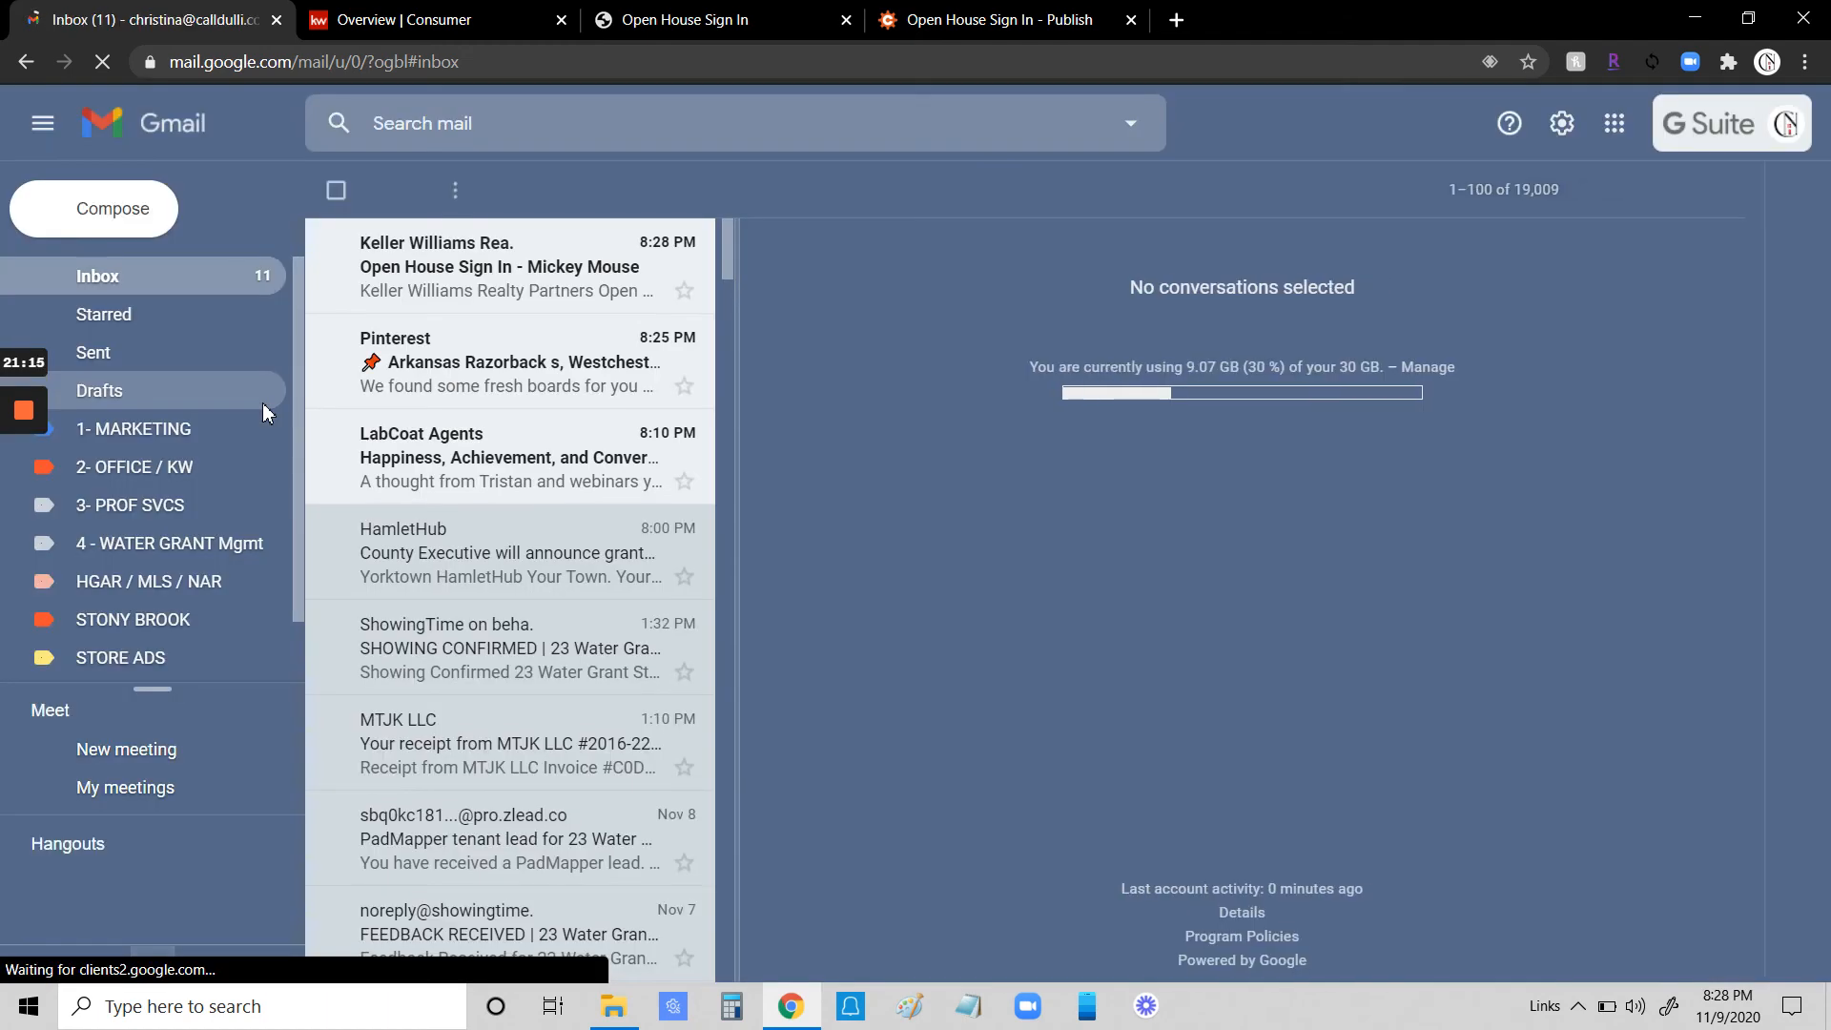
pyautogui.click(450, 271)
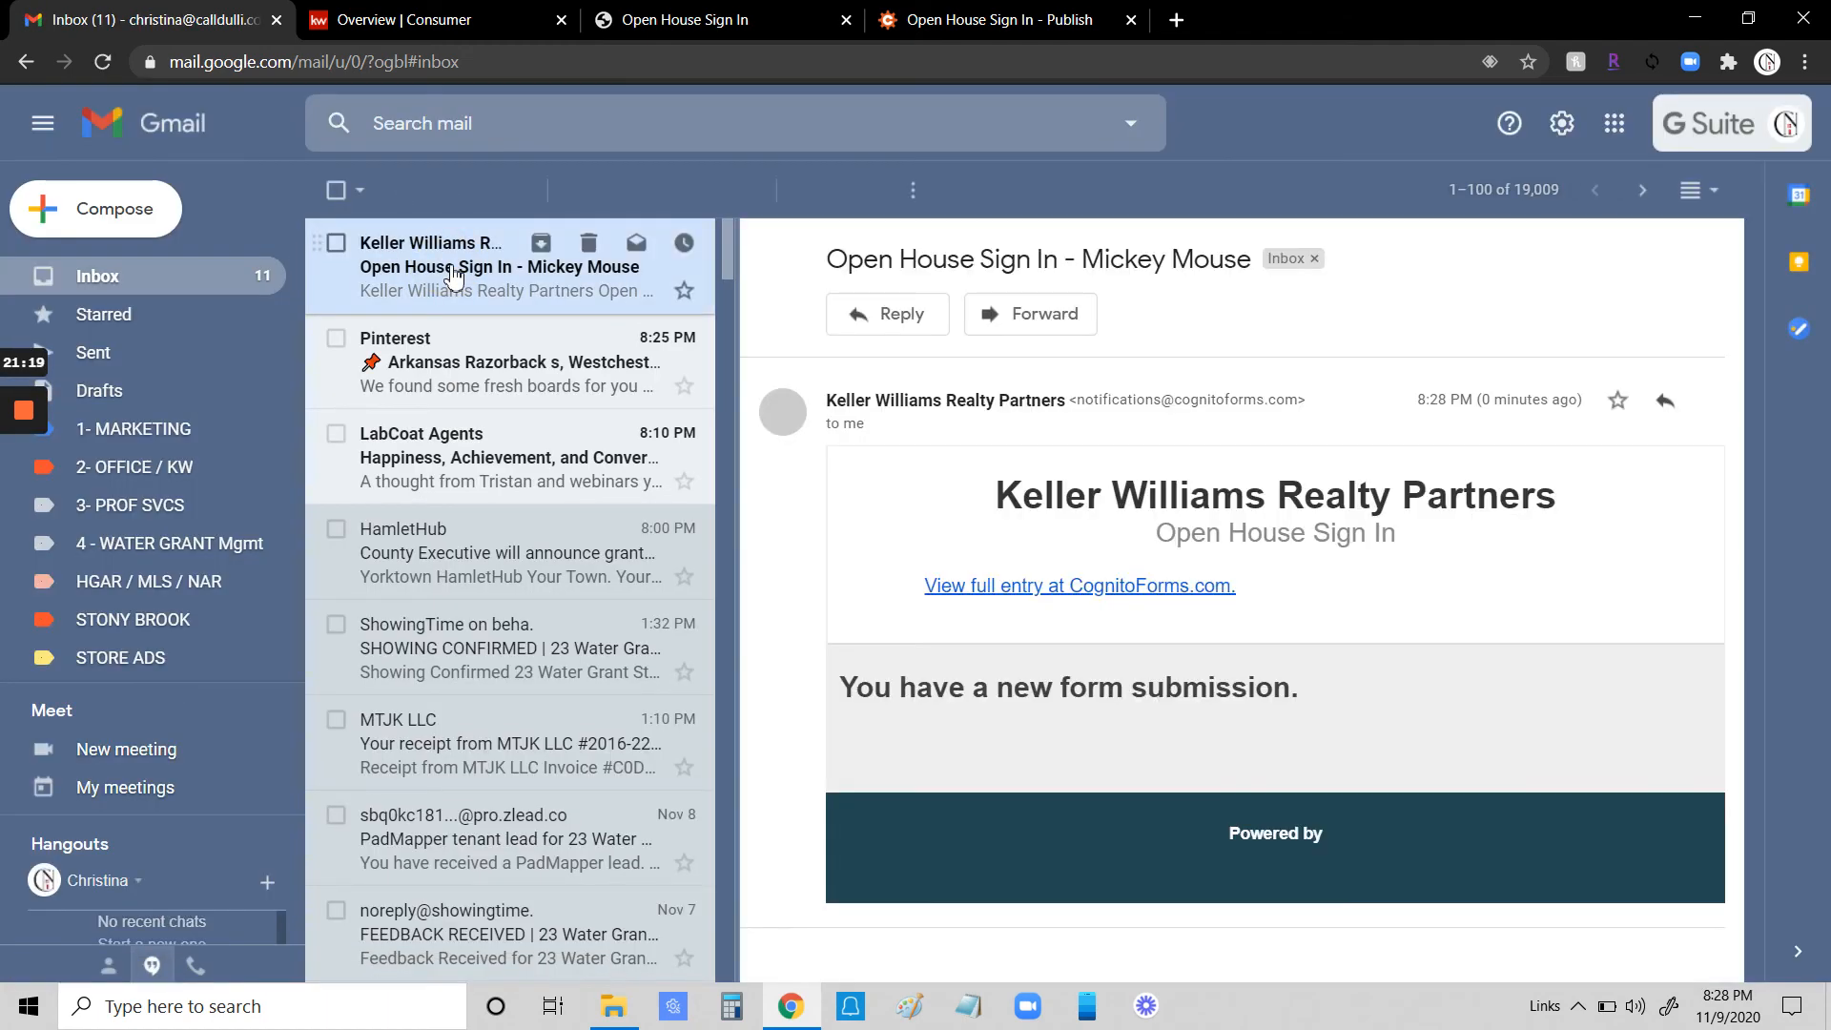
pyautogui.scroll(-1, 1283, 582)
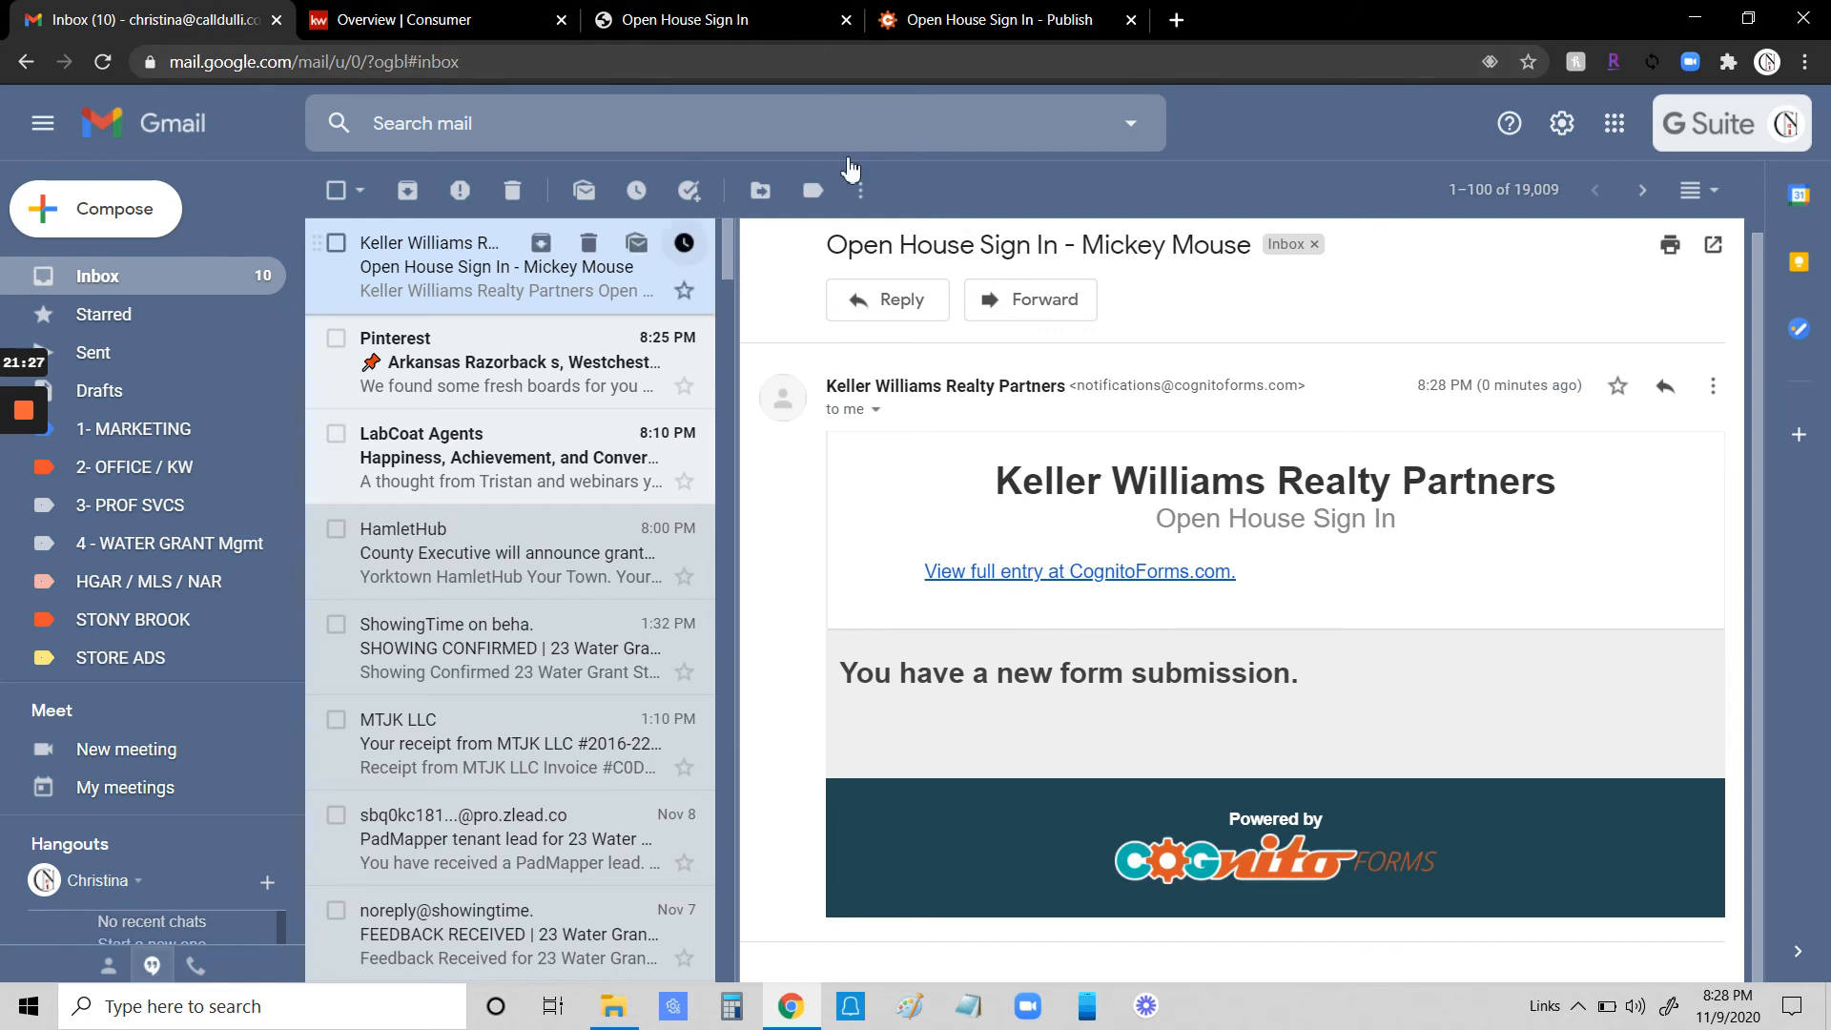
# - Open the Open House Sign In form from the Cognito Forms list and go to its entries
pyautogui.click(1001, 27)
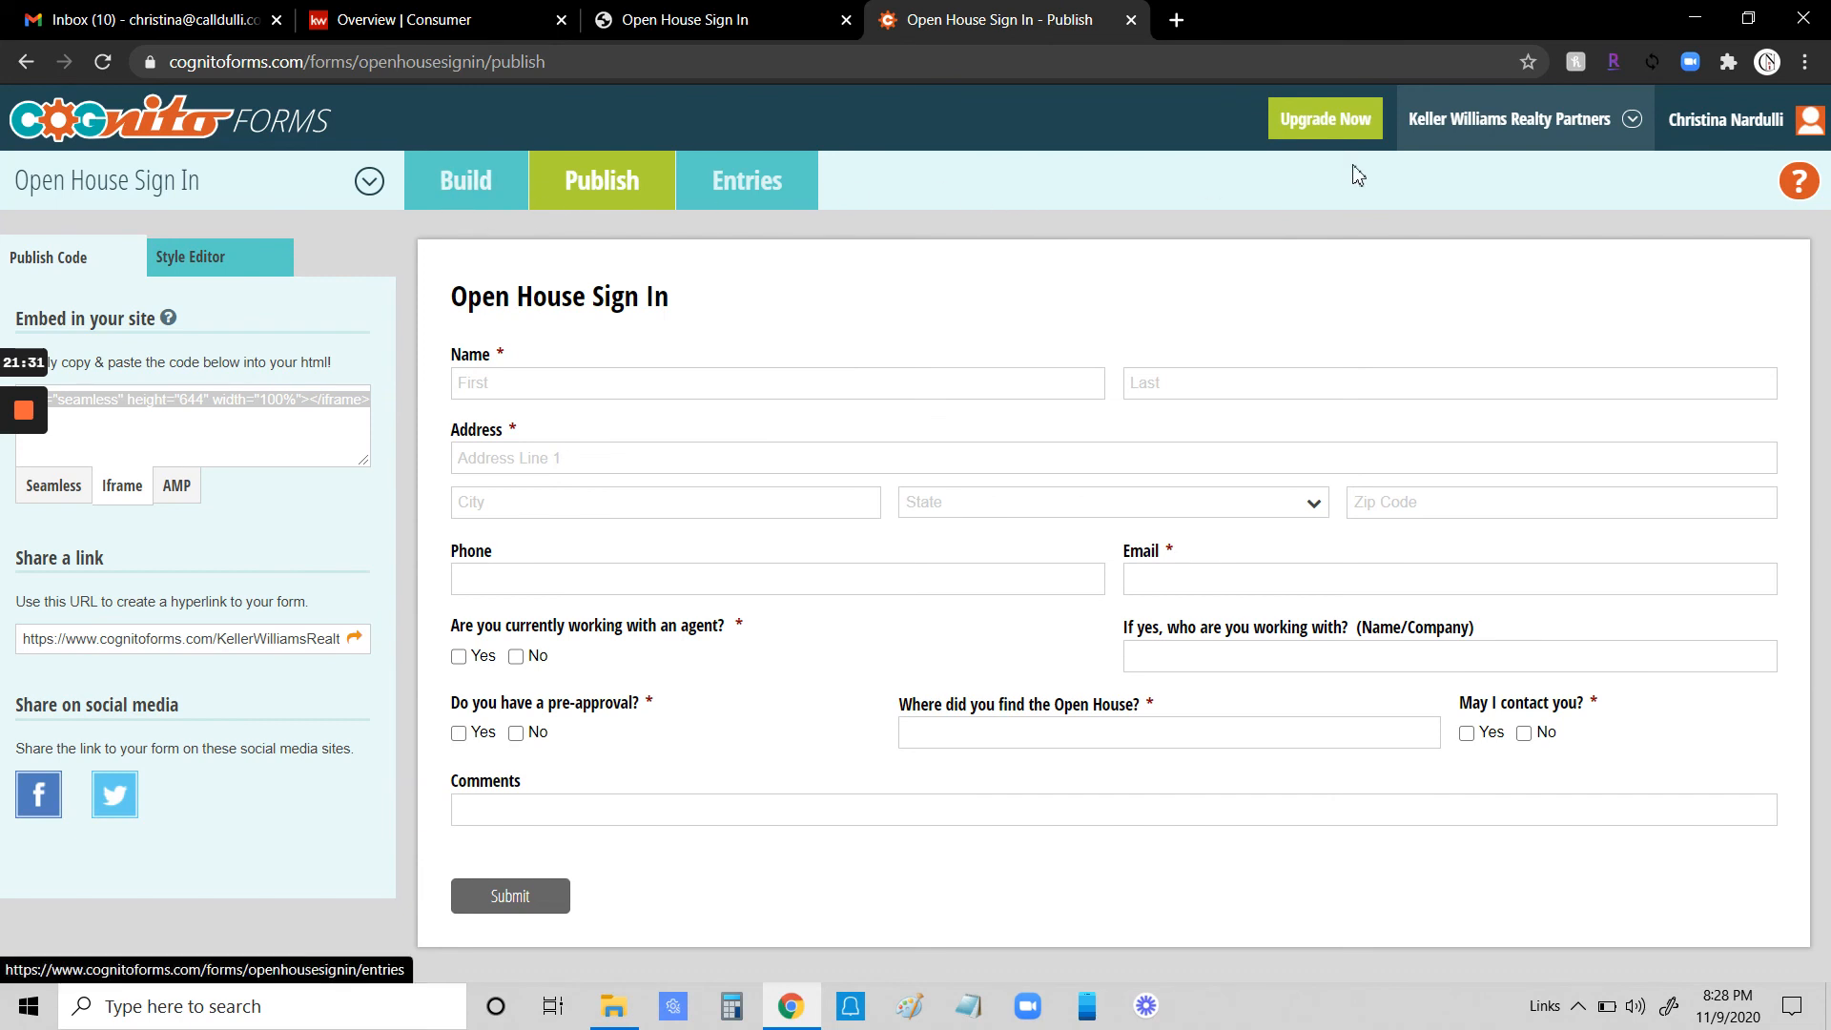
pyautogui.click(124, 115)
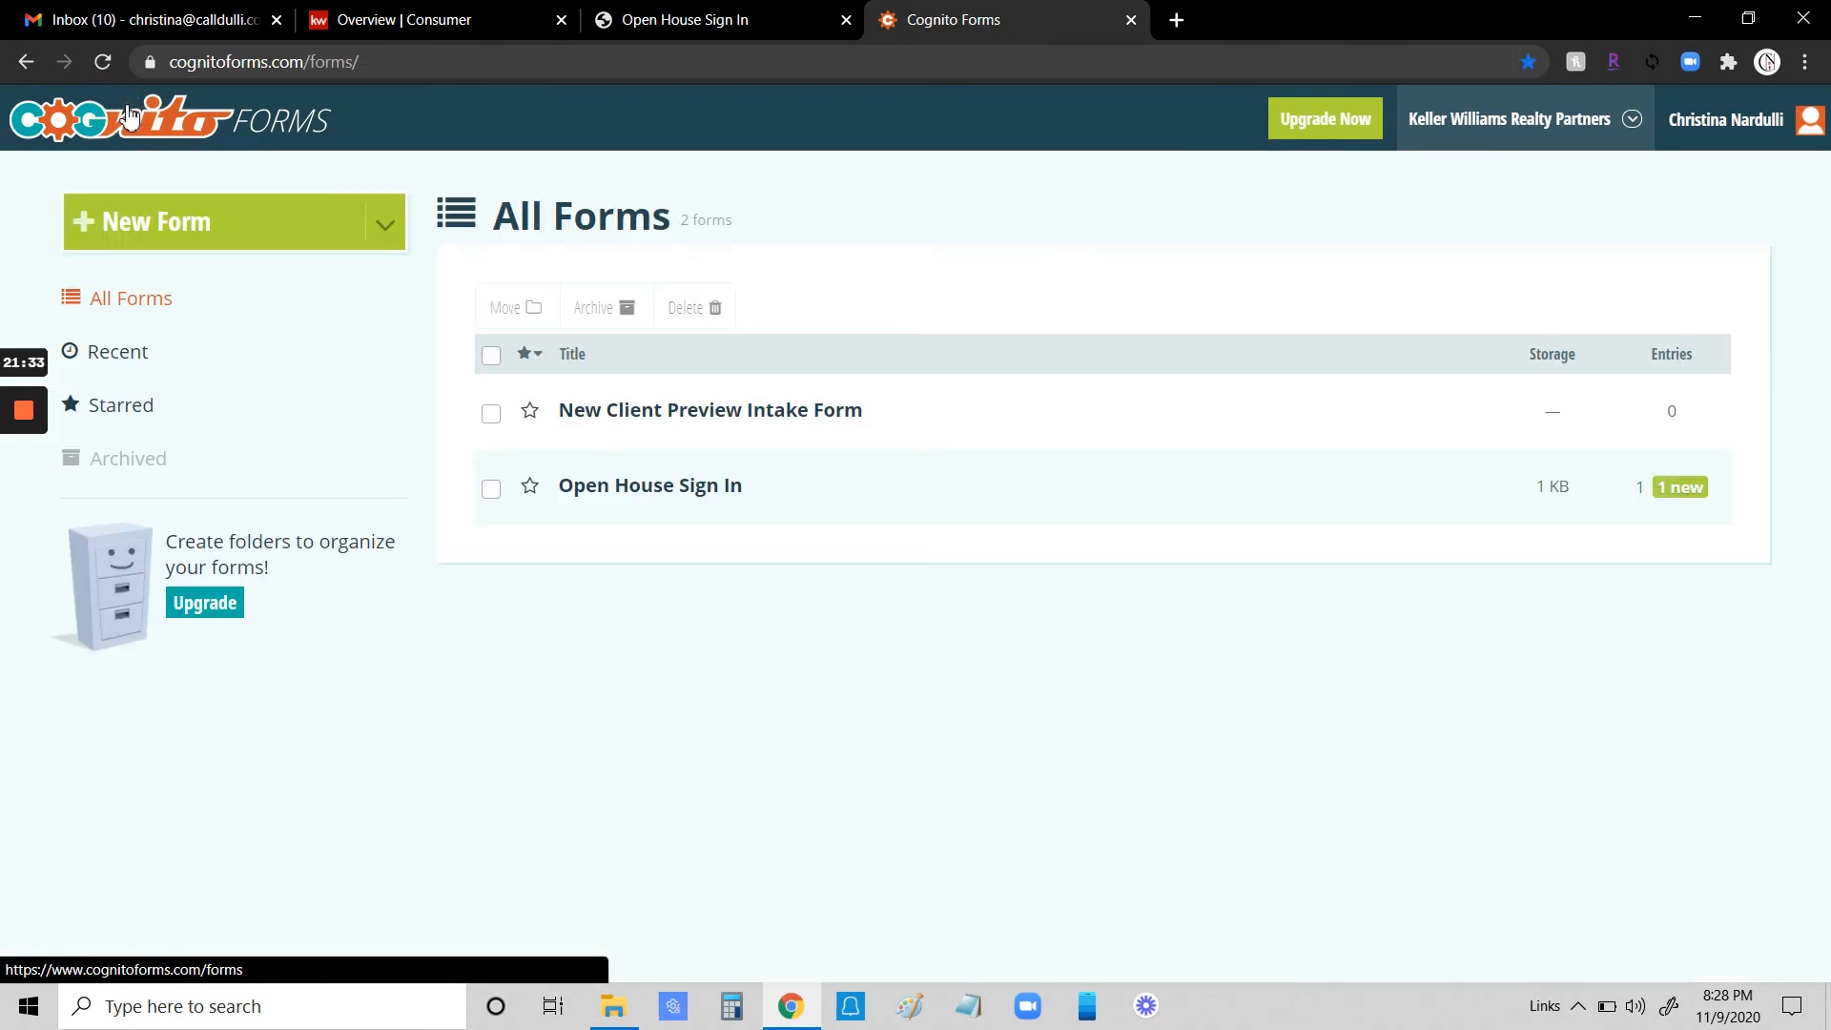
pyautogui.click(641, 499)
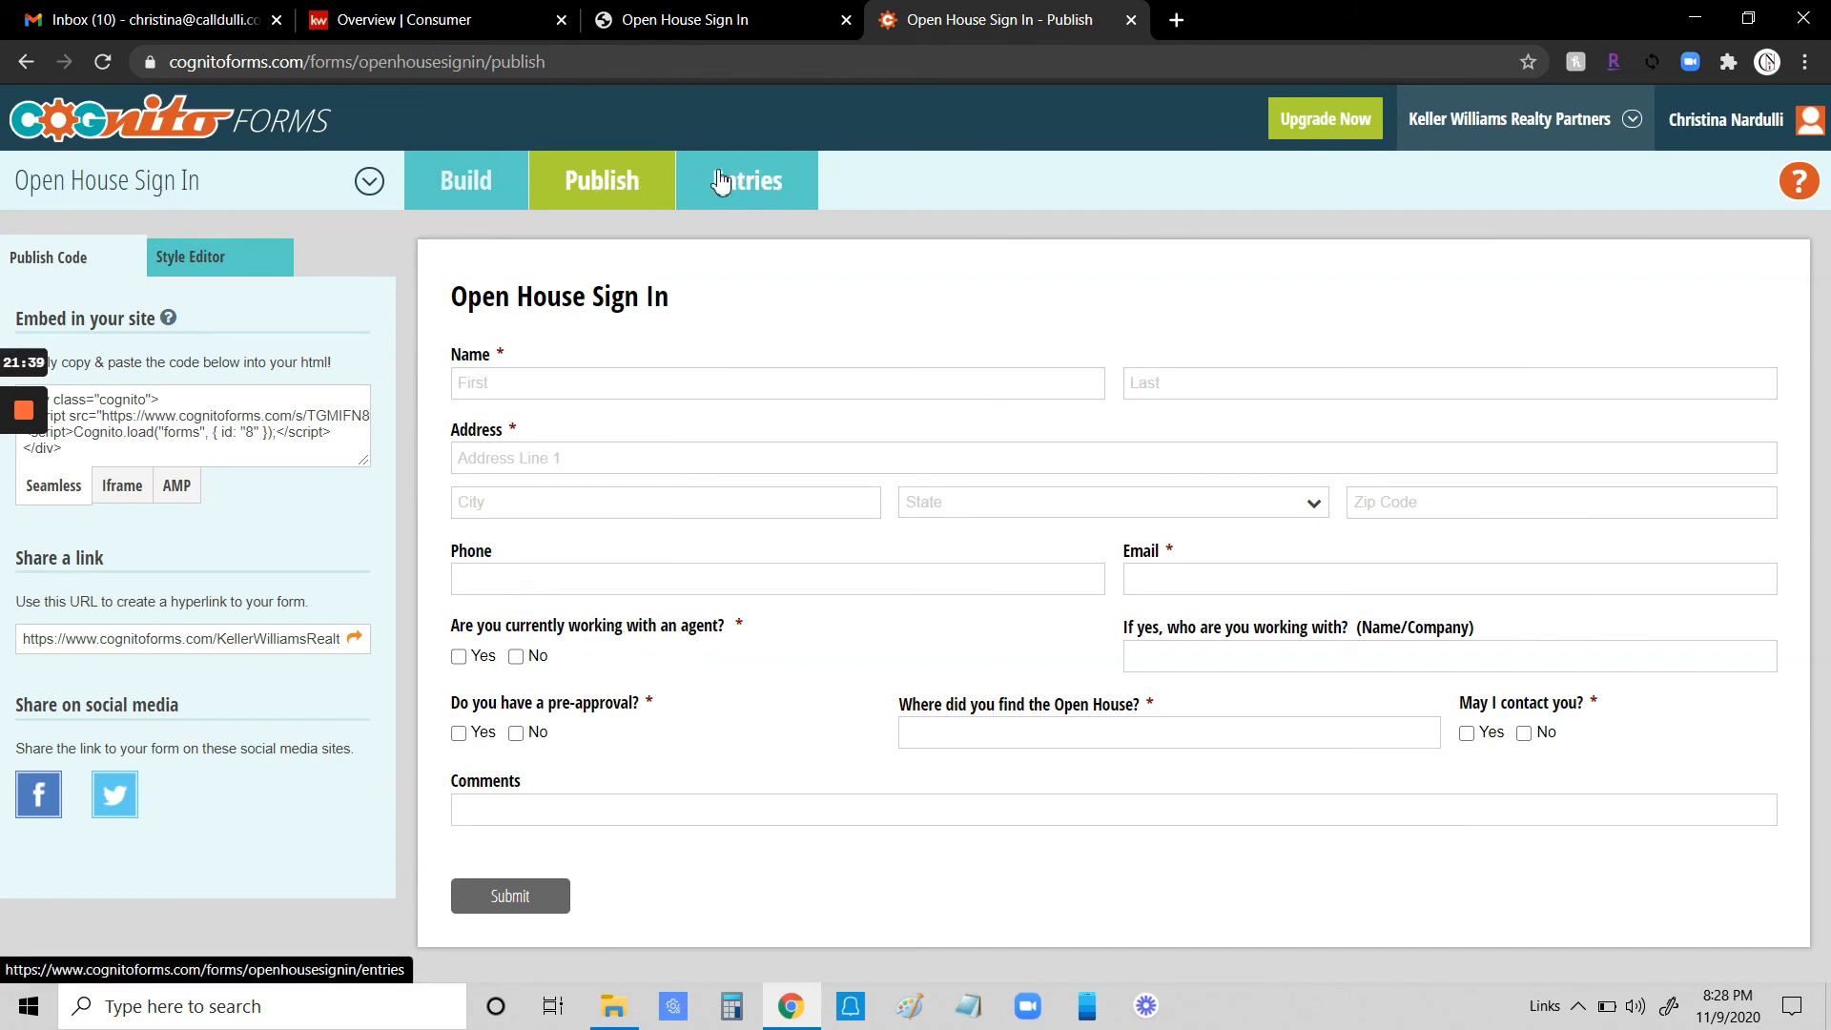
pyautogui.click(749, 184)
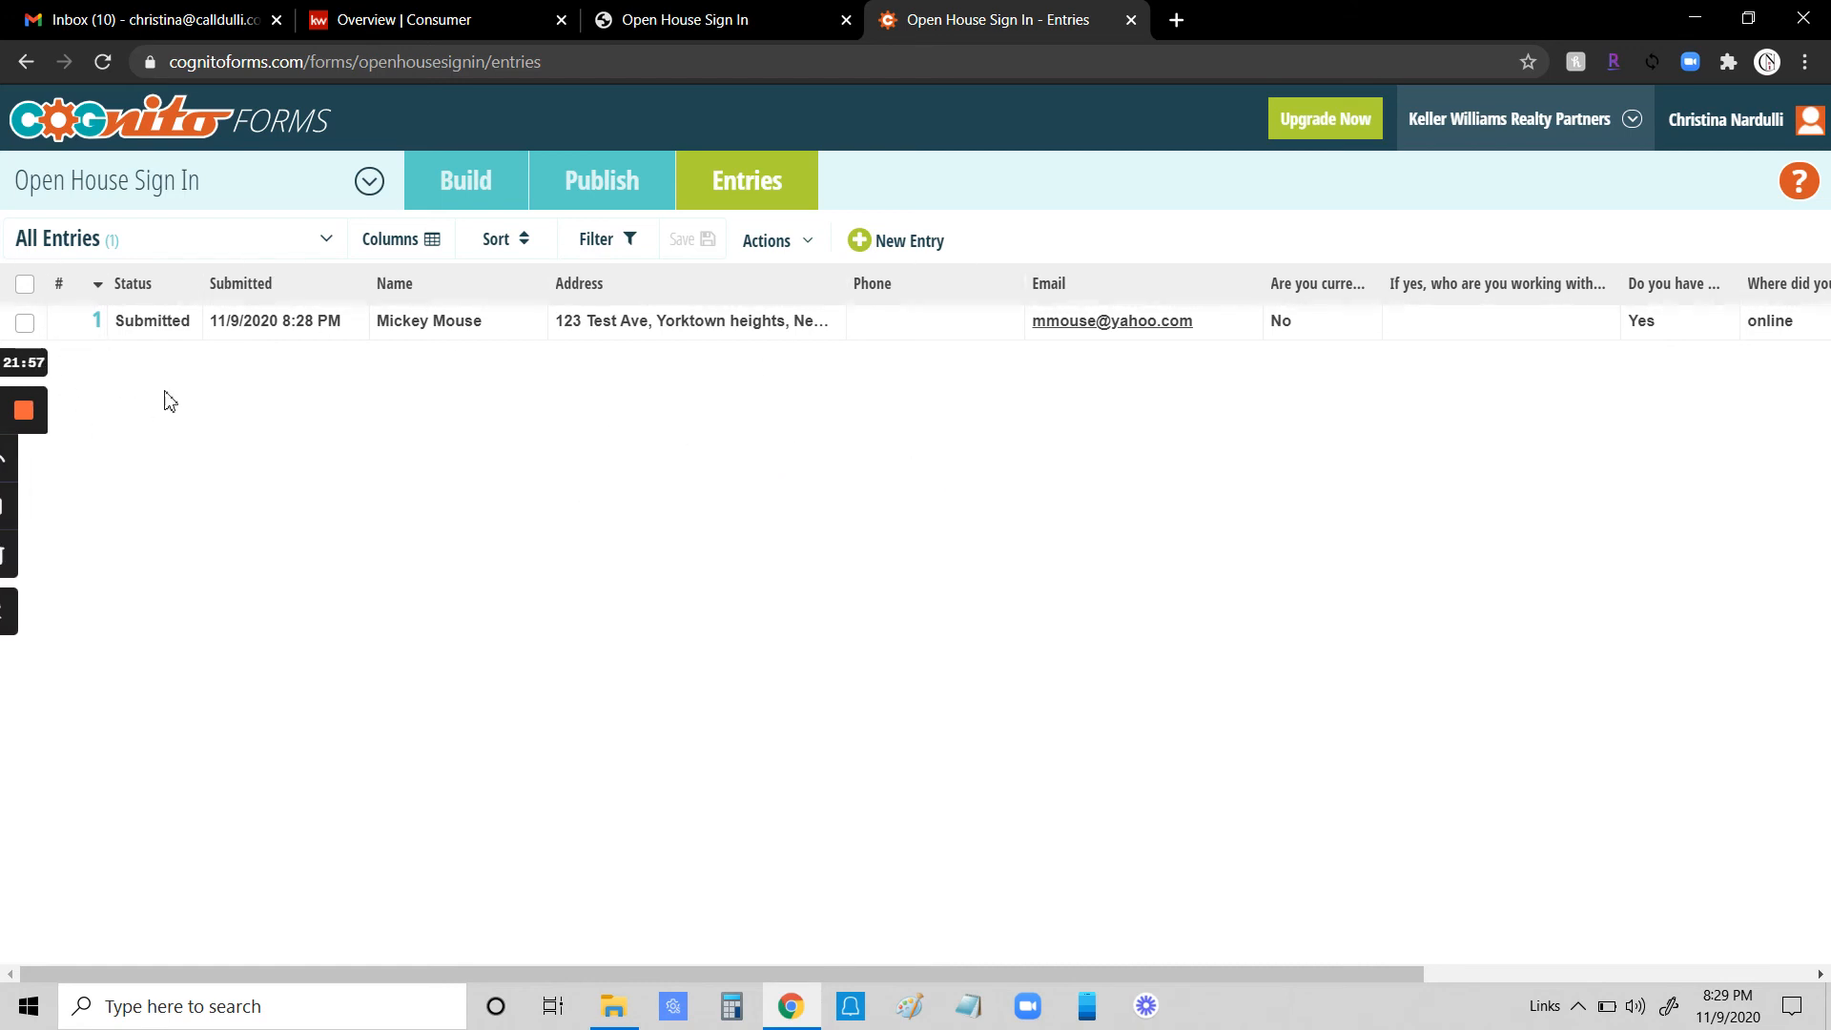
# - Select all entries and export them with all fields
pyautogui.click(25, 284)
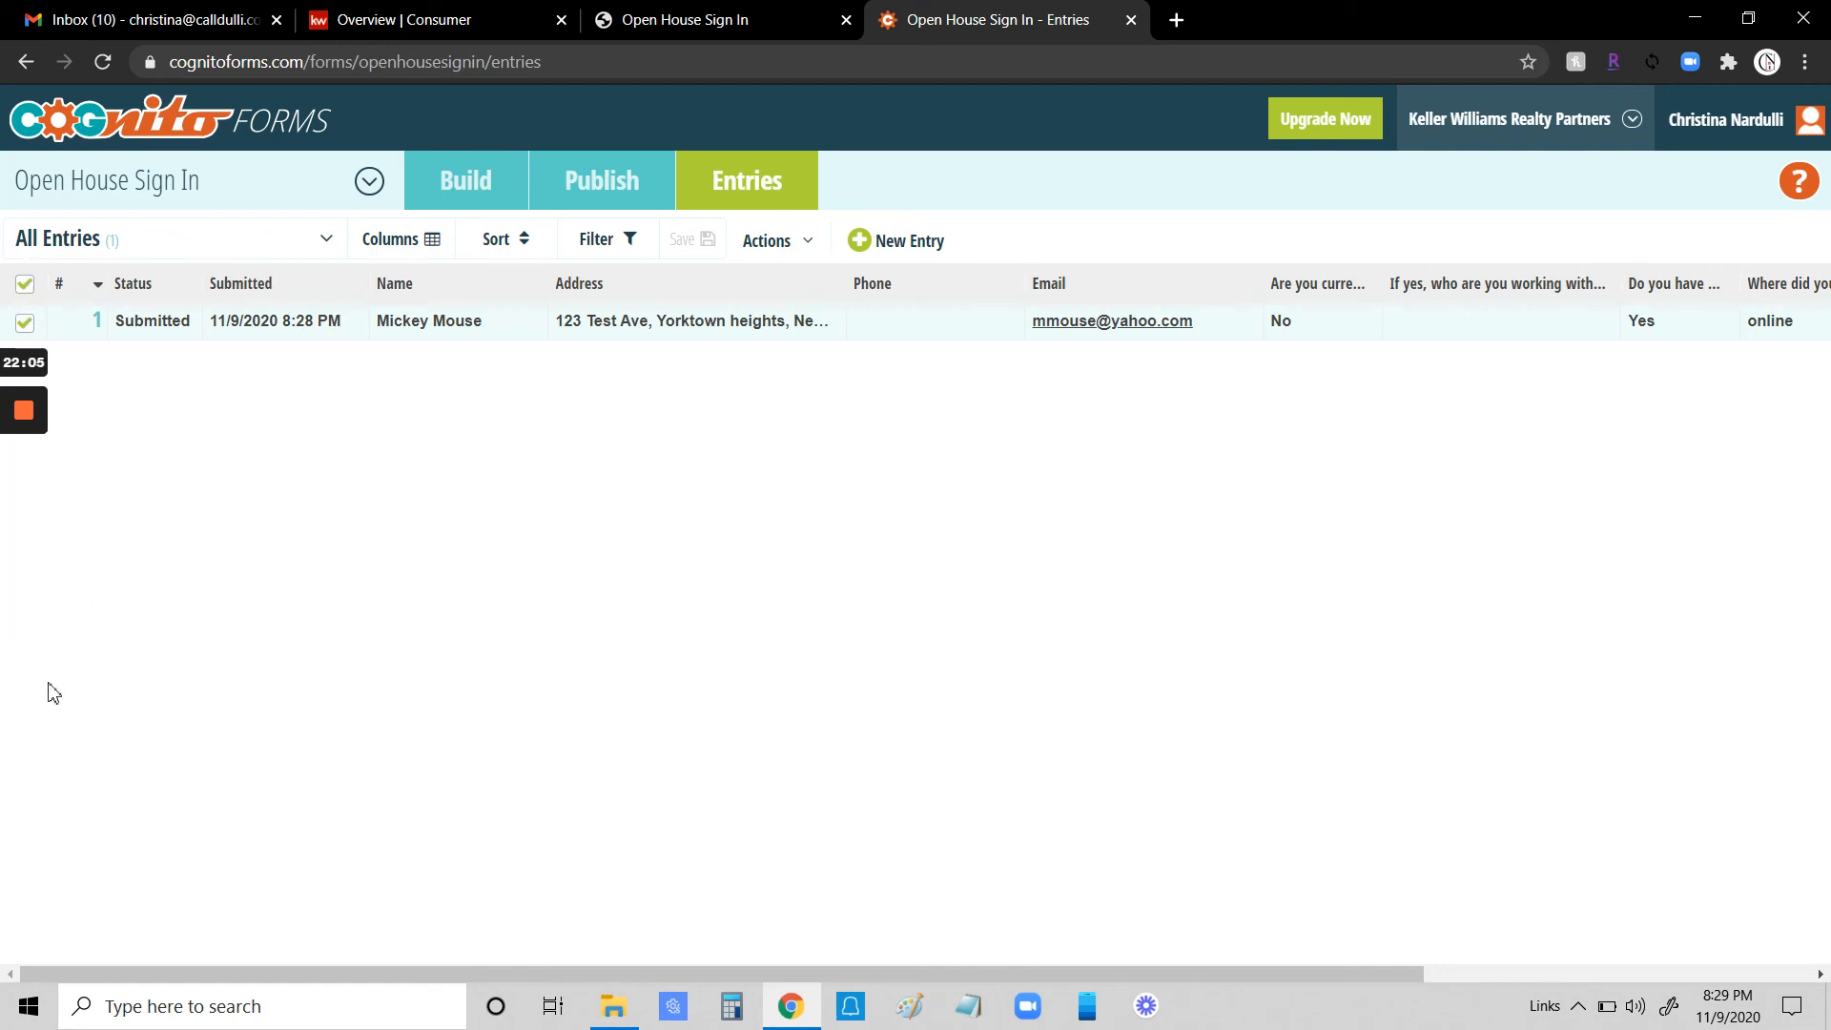
pyautogui.click(792, 243)
pyautogui.click(776, 372)
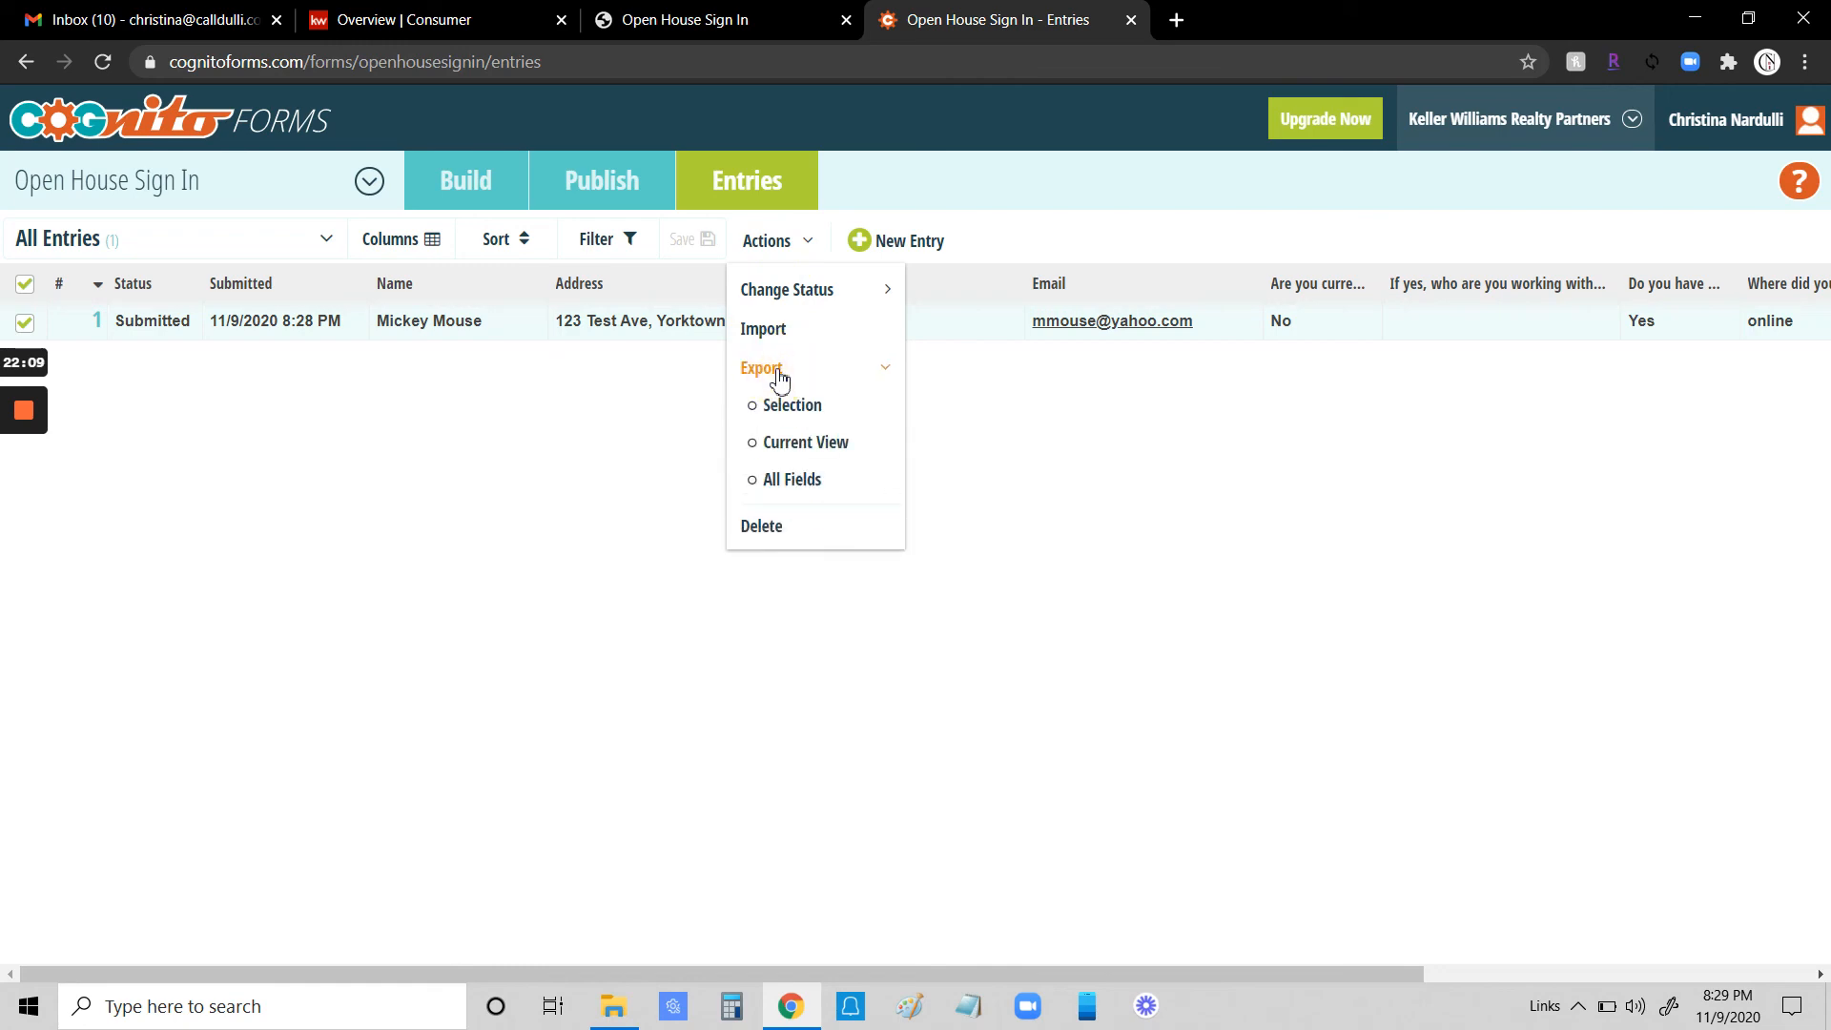
pyautogui.click(782, 481)
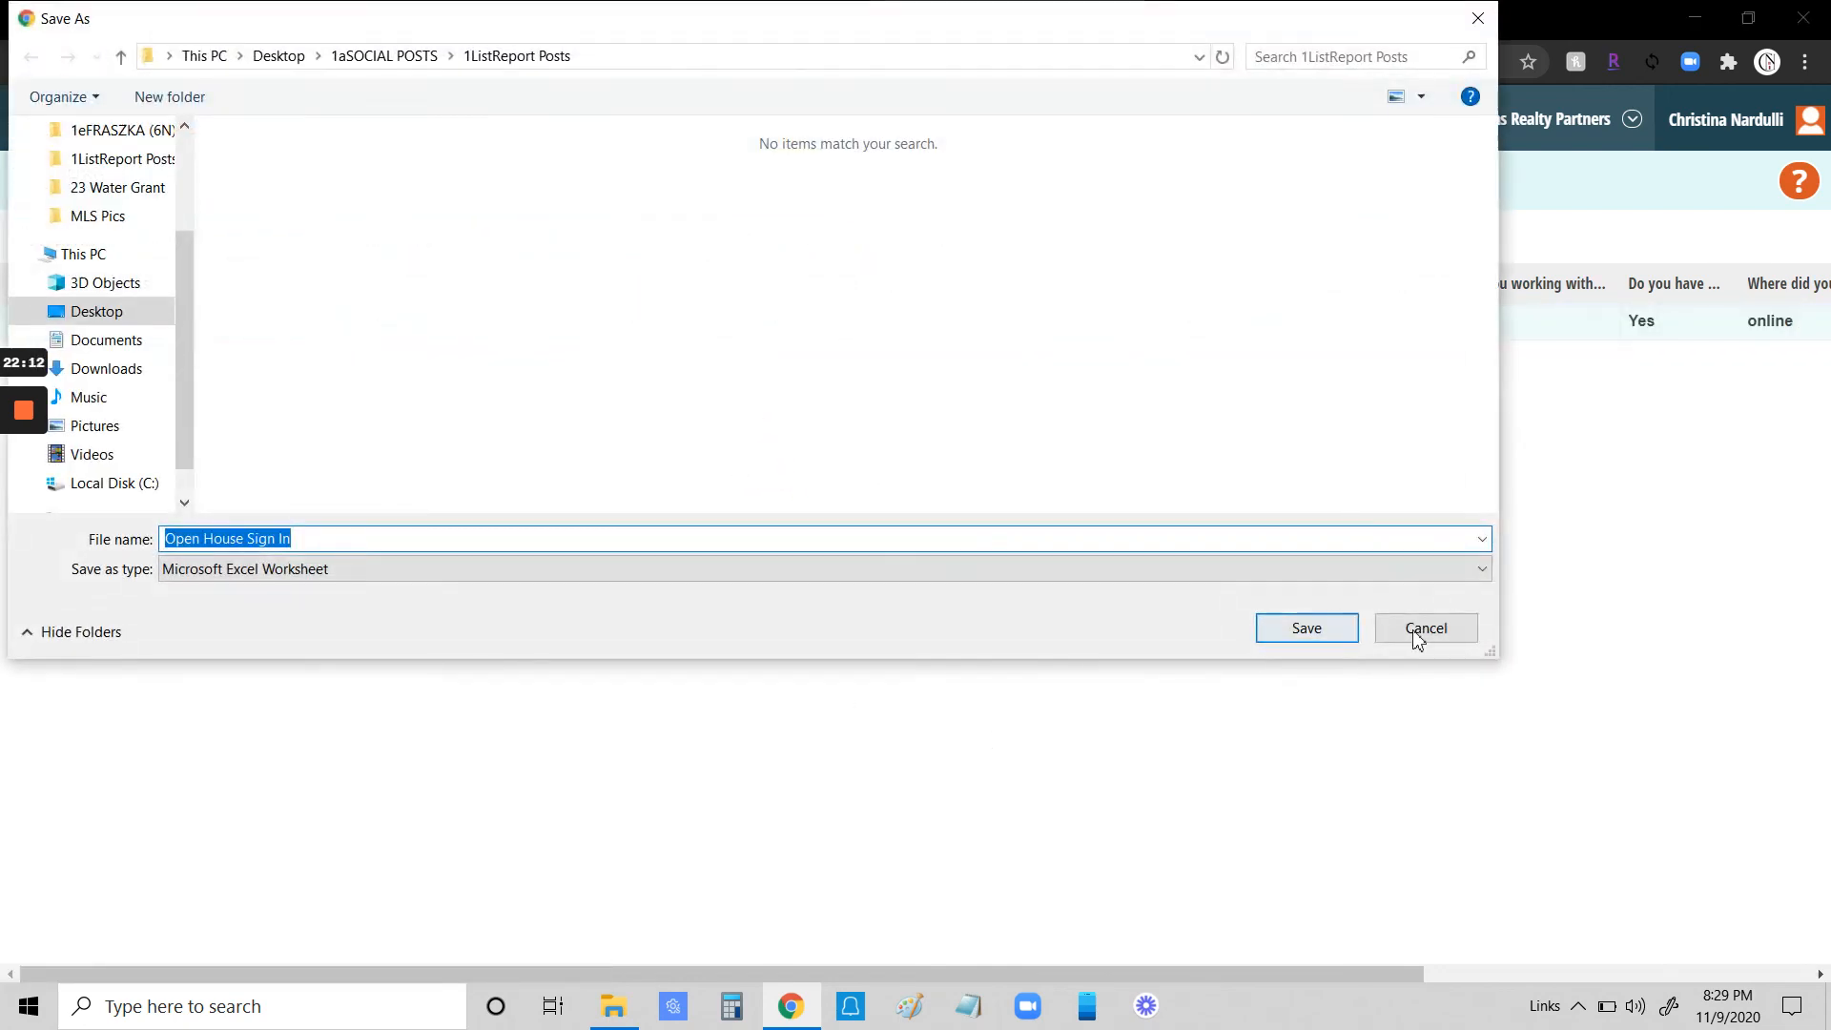
pyautogui.click(1416, 634)
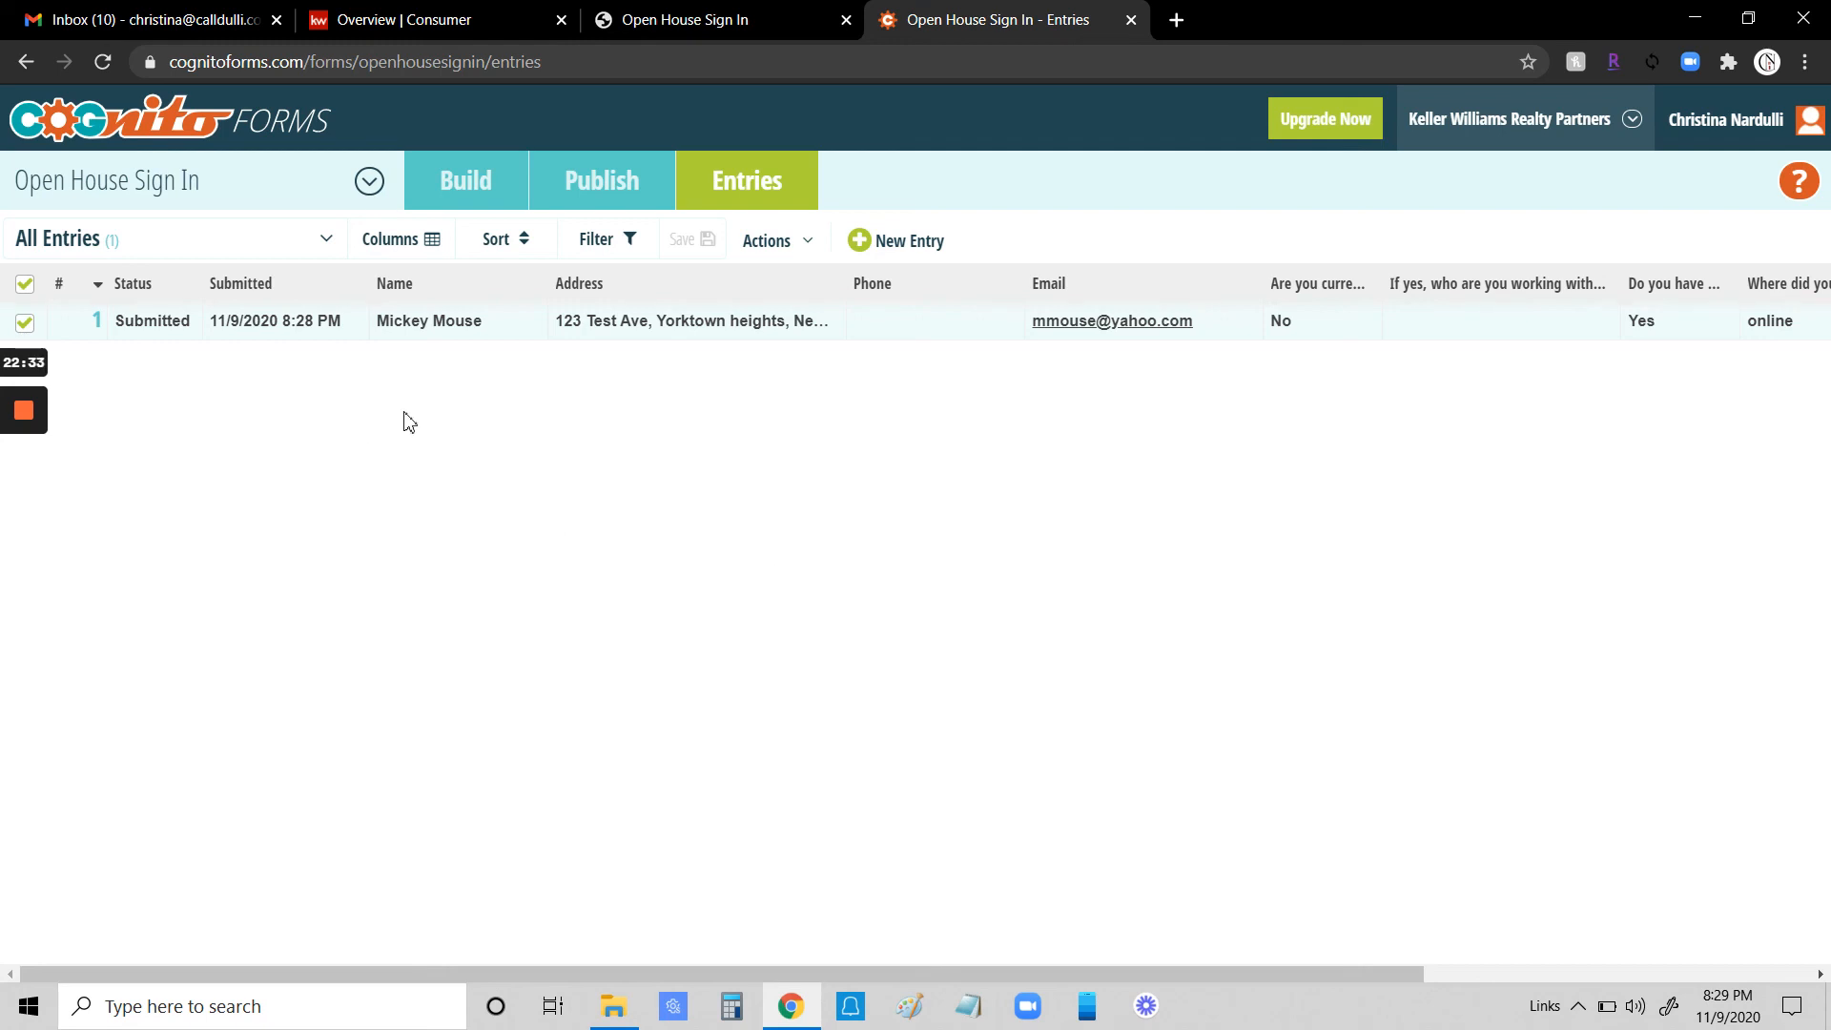
# - Open the test entry and permanently delete it
pyautogui.click(270, 324)
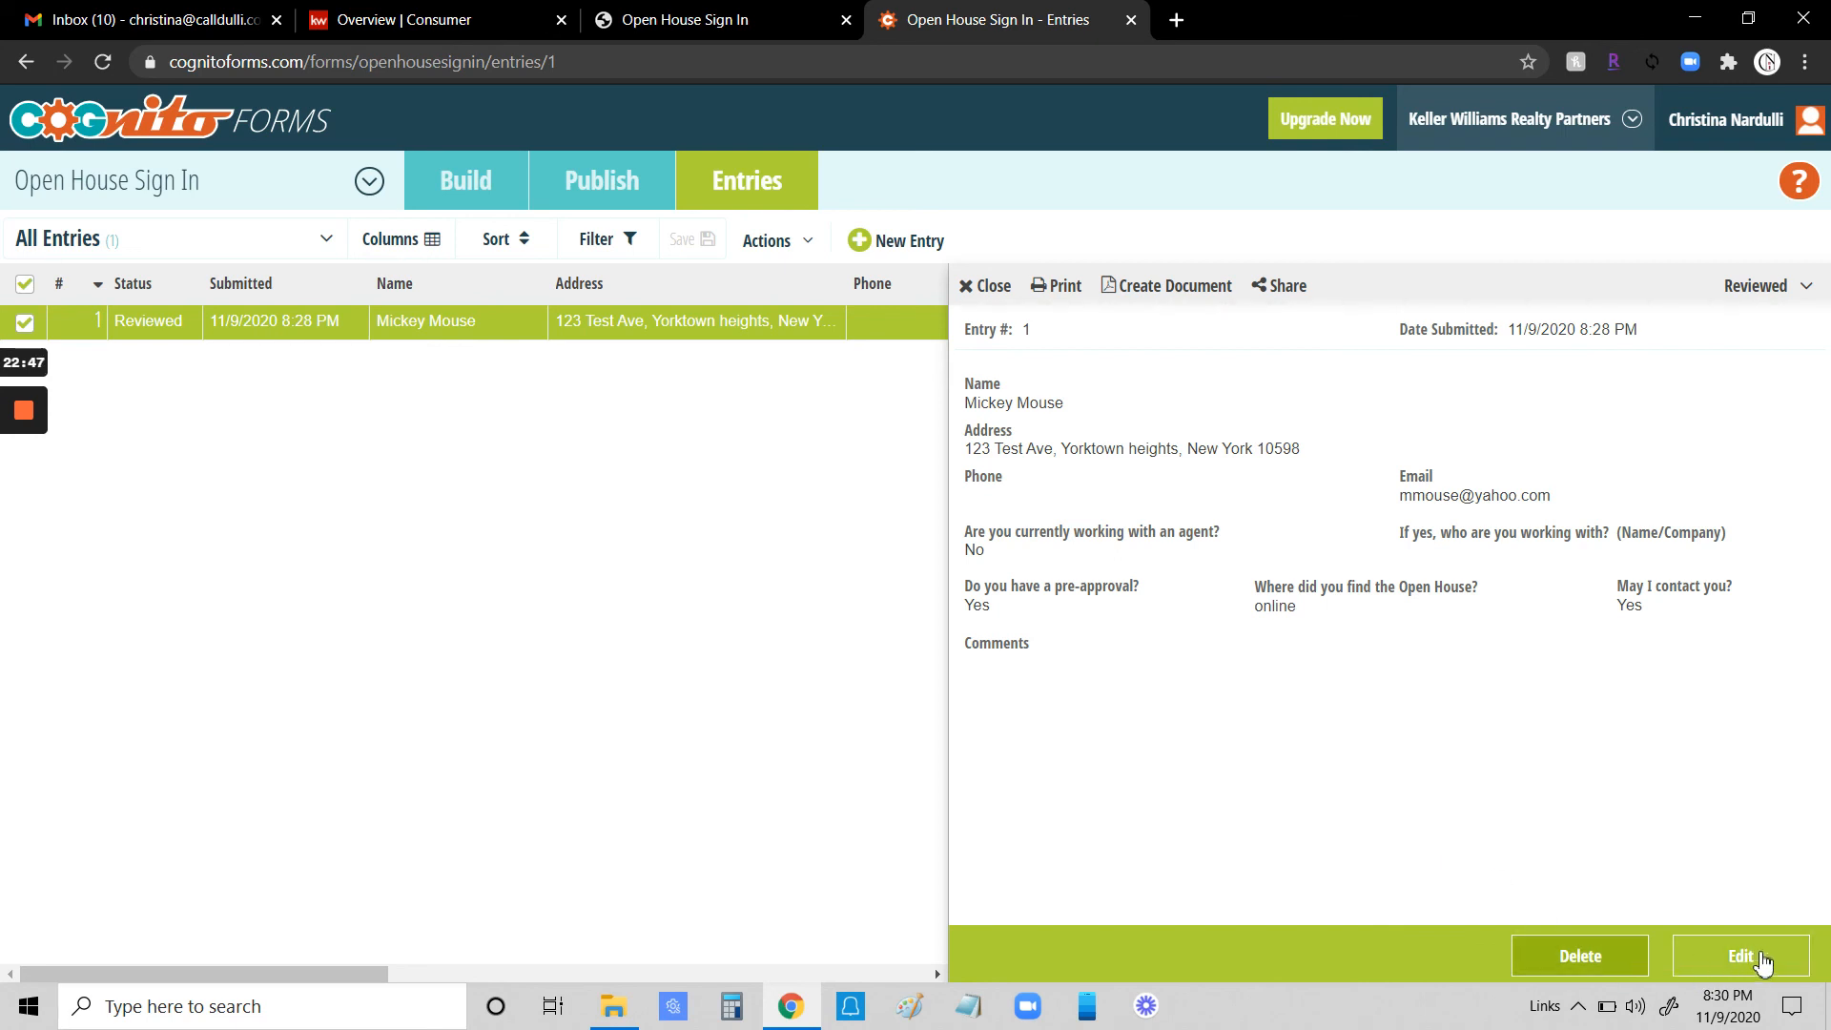
pyautogui.click(1584, 958)
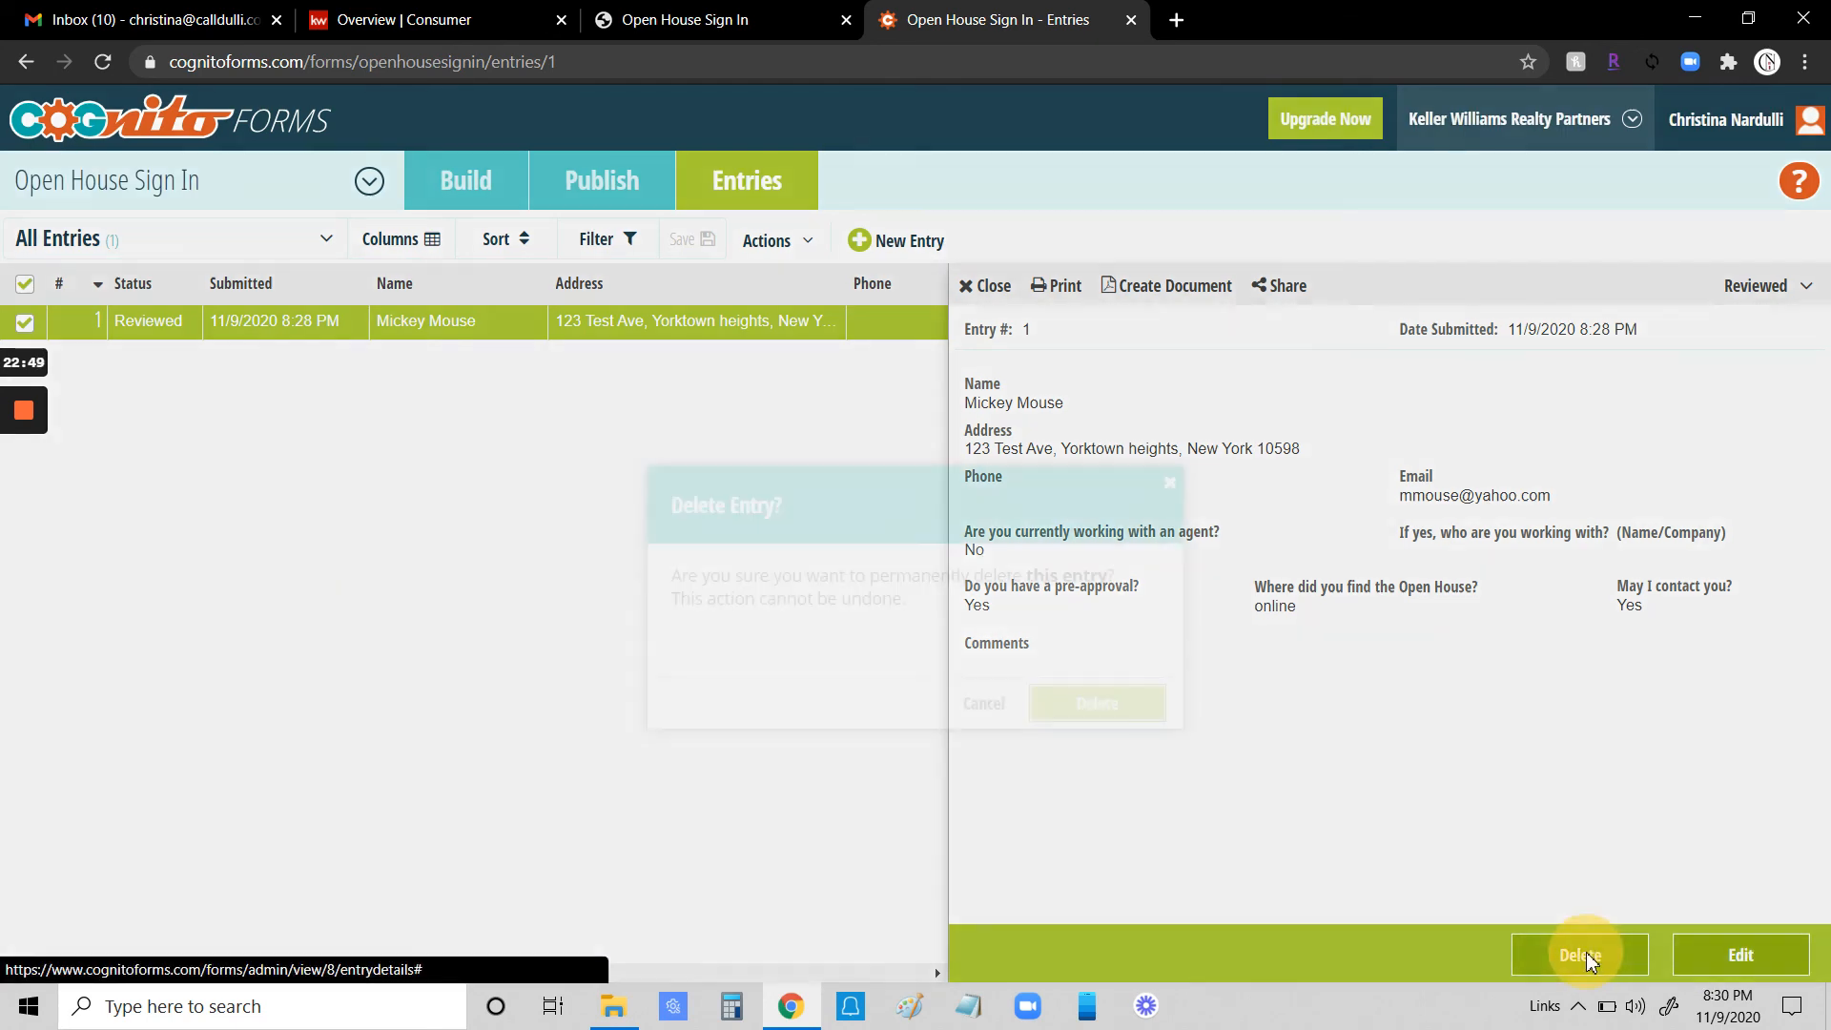
pyautogui.click(1112, 708)
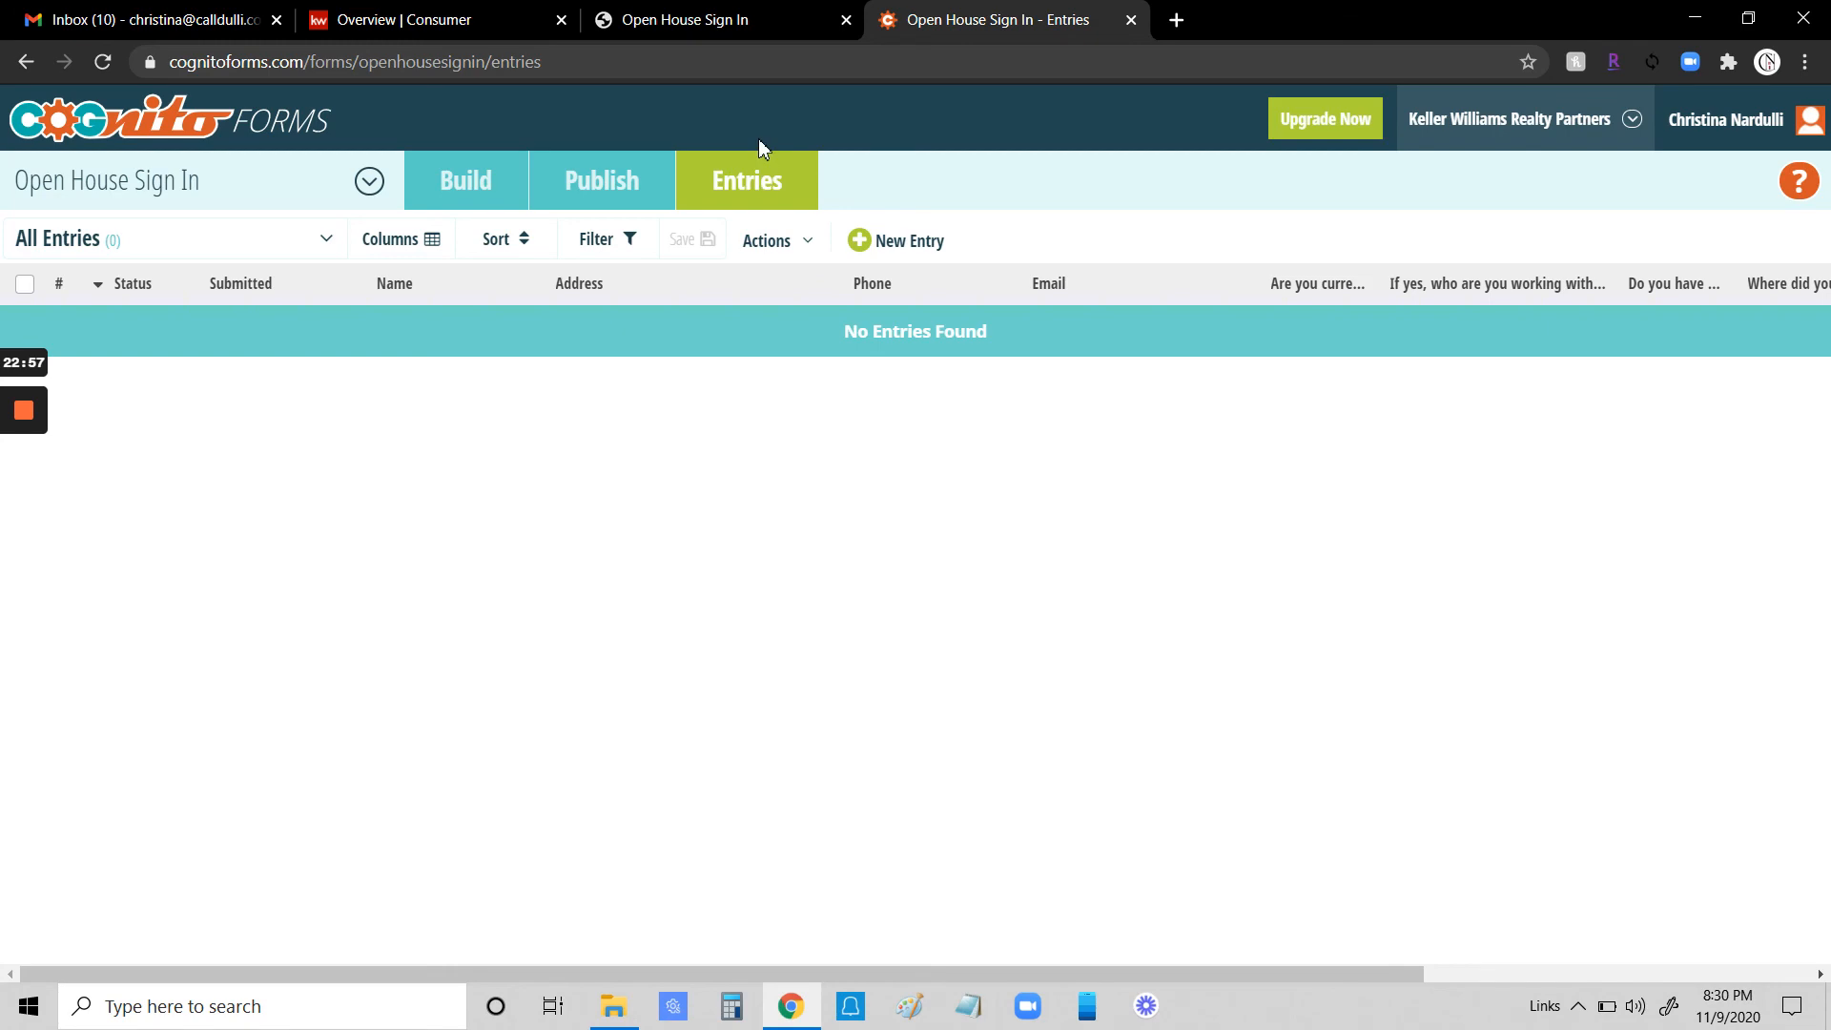
# - Switch to the published sign-in page and scroll through it
pyautogui.click(763, 20)
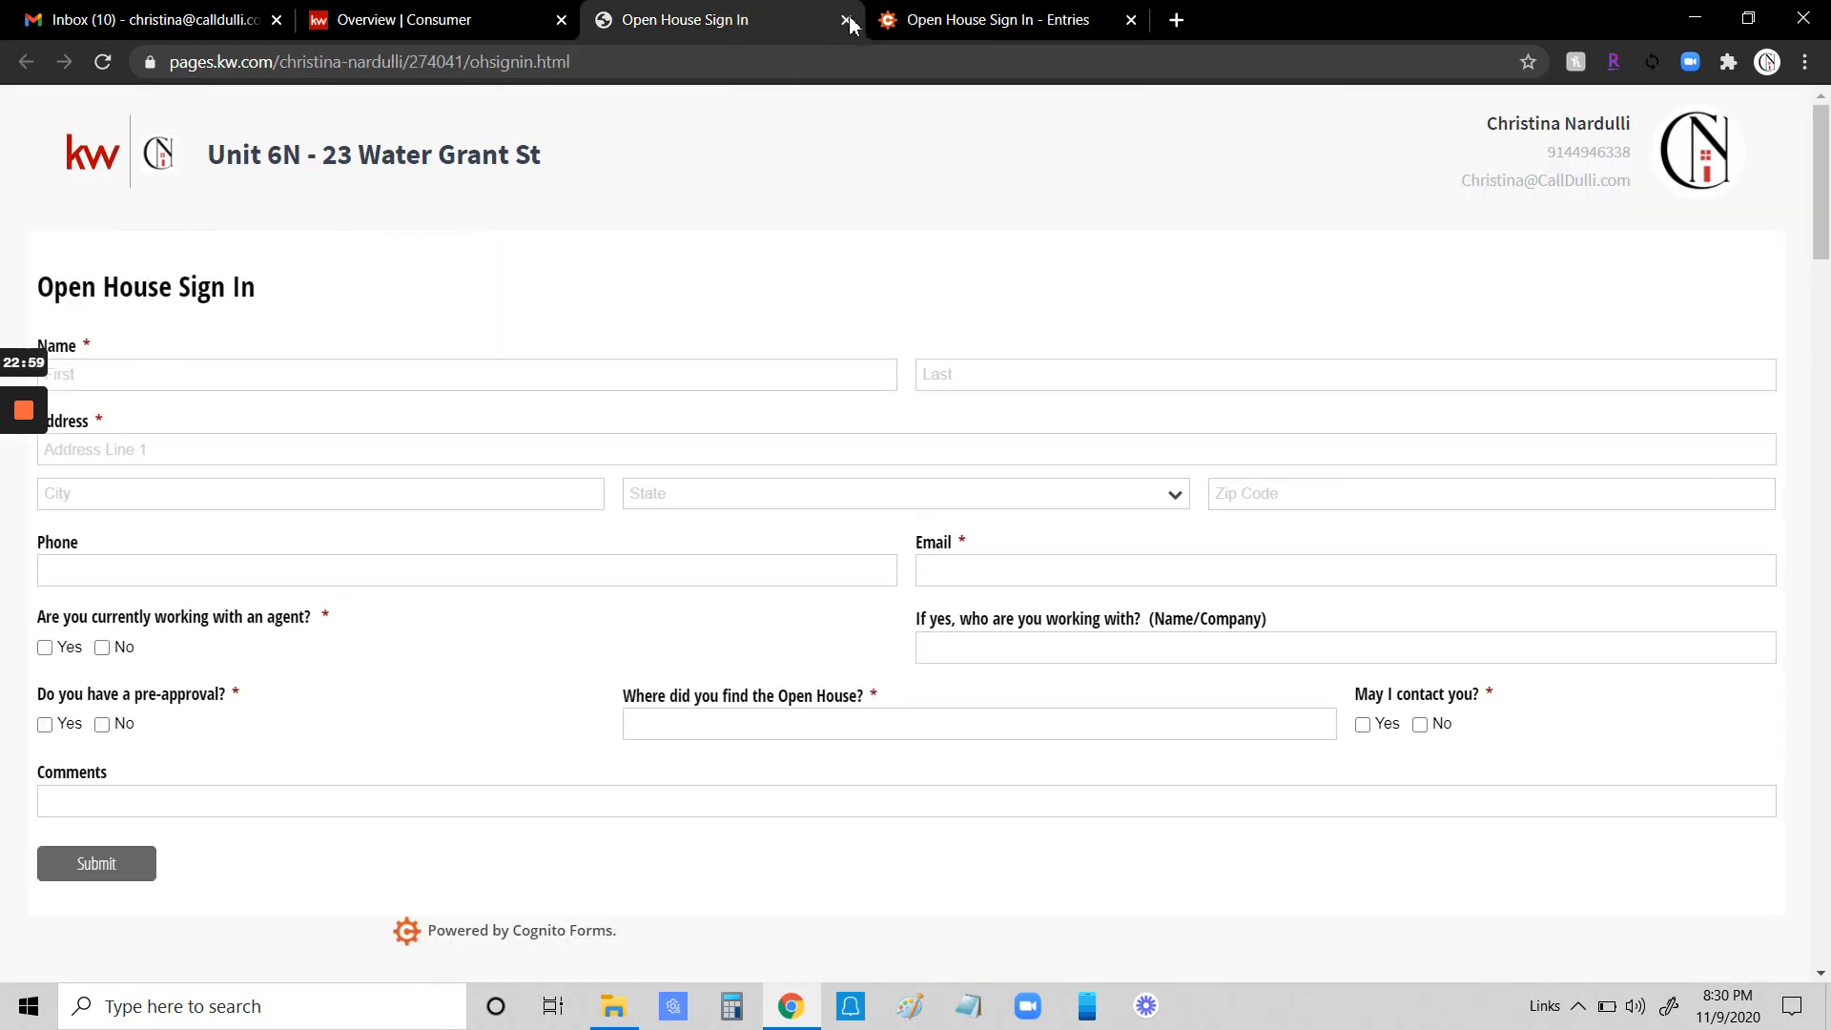
pyautogui.scroll(-10, 993, 372)
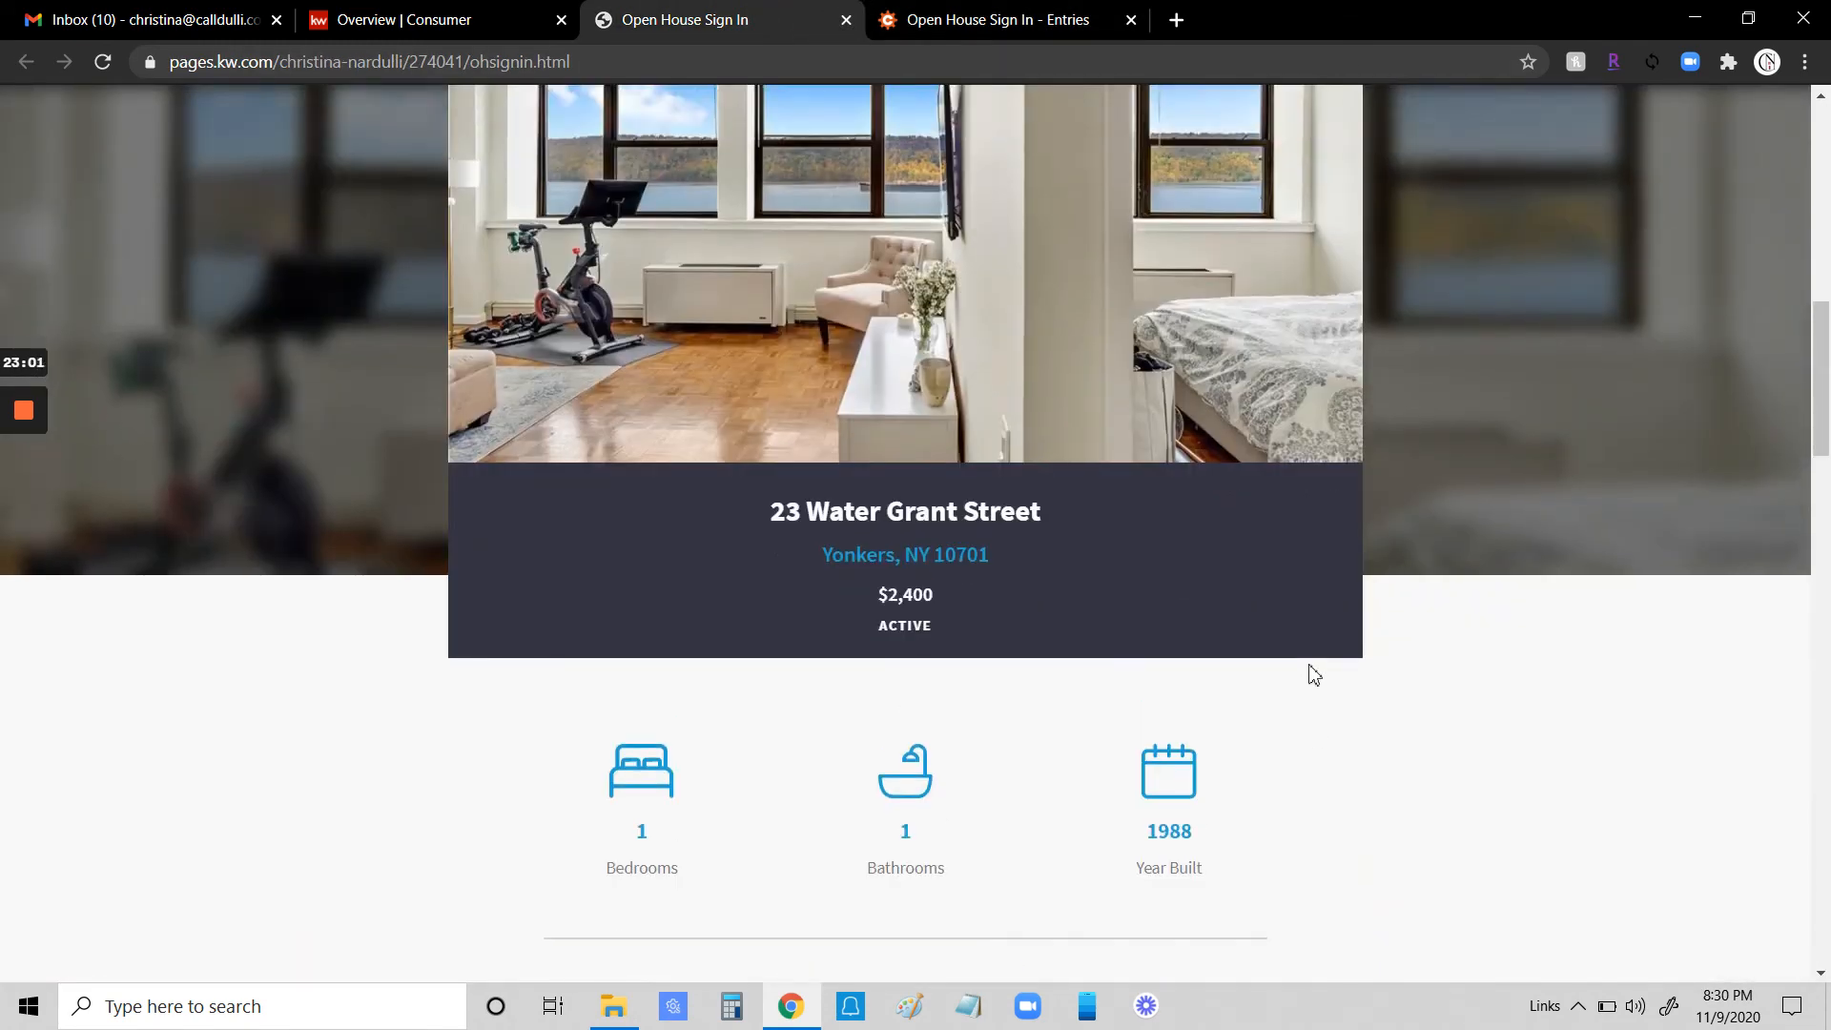
pyautogui.scroll(11, 1311, 668)
pyautogui.scroll(-5, 1318, 664)
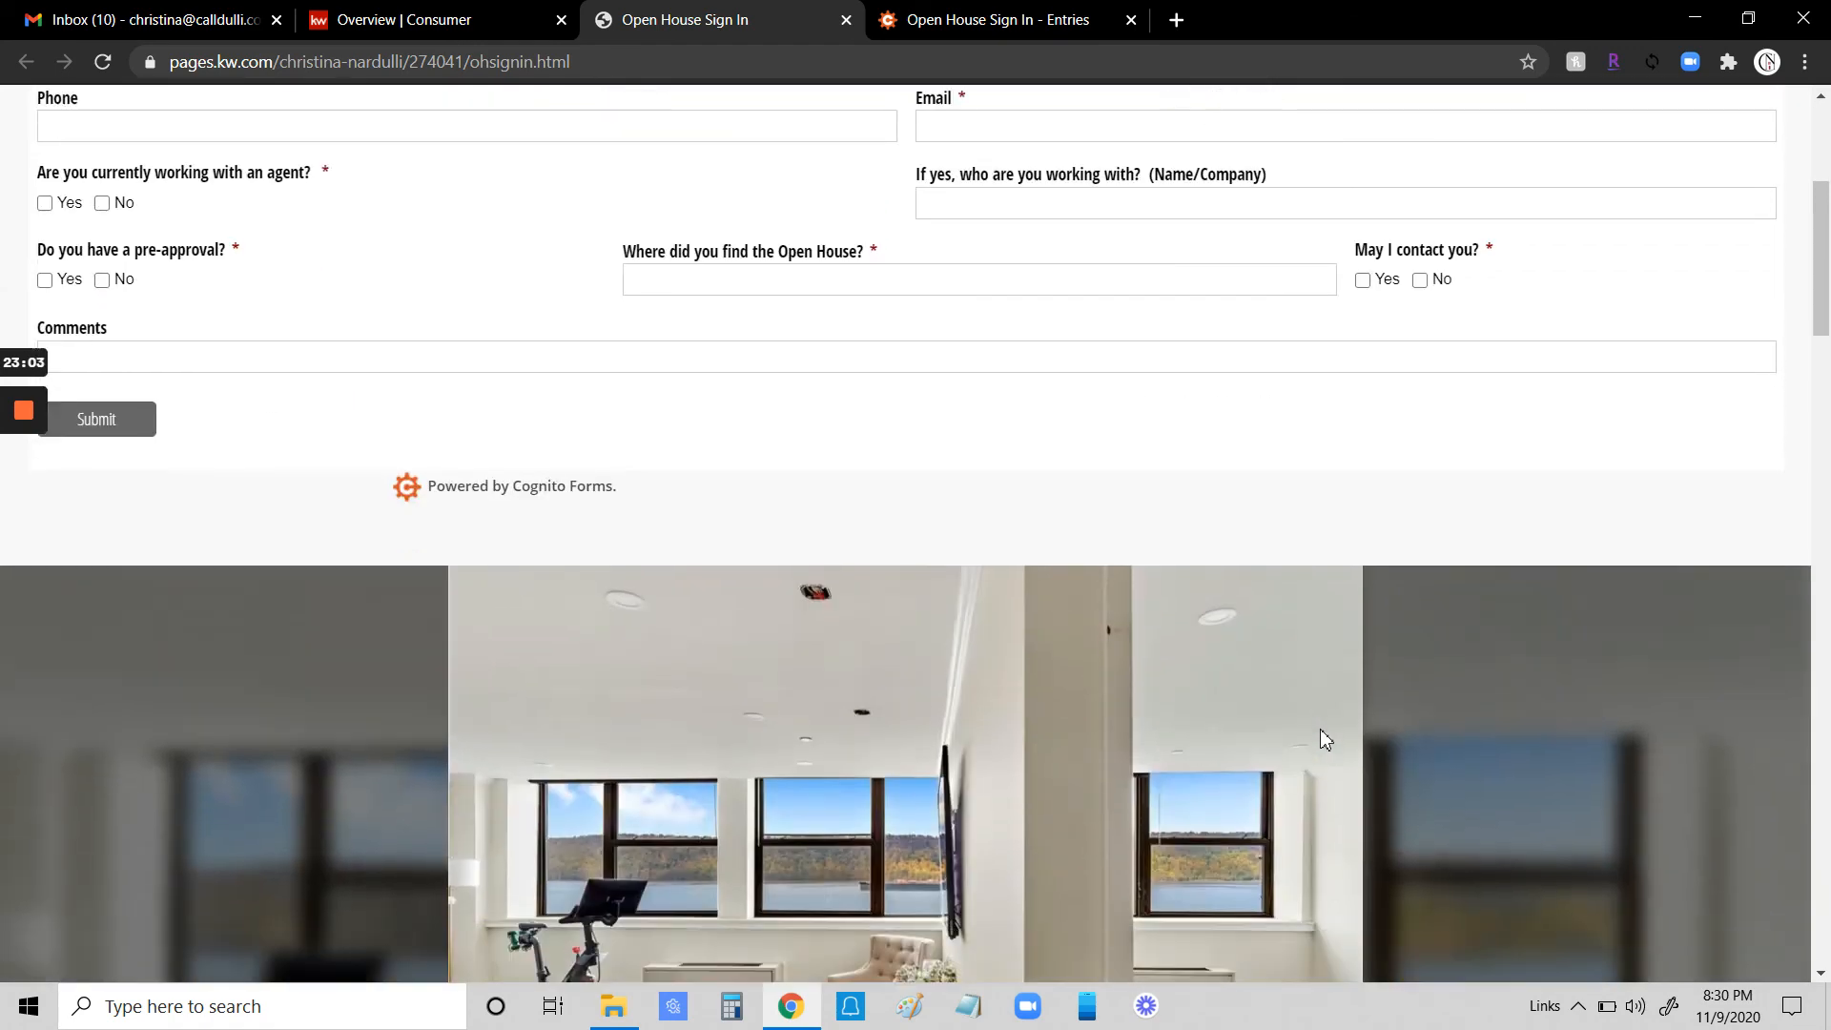
pyautogui.scroll(5, 1321, 738)
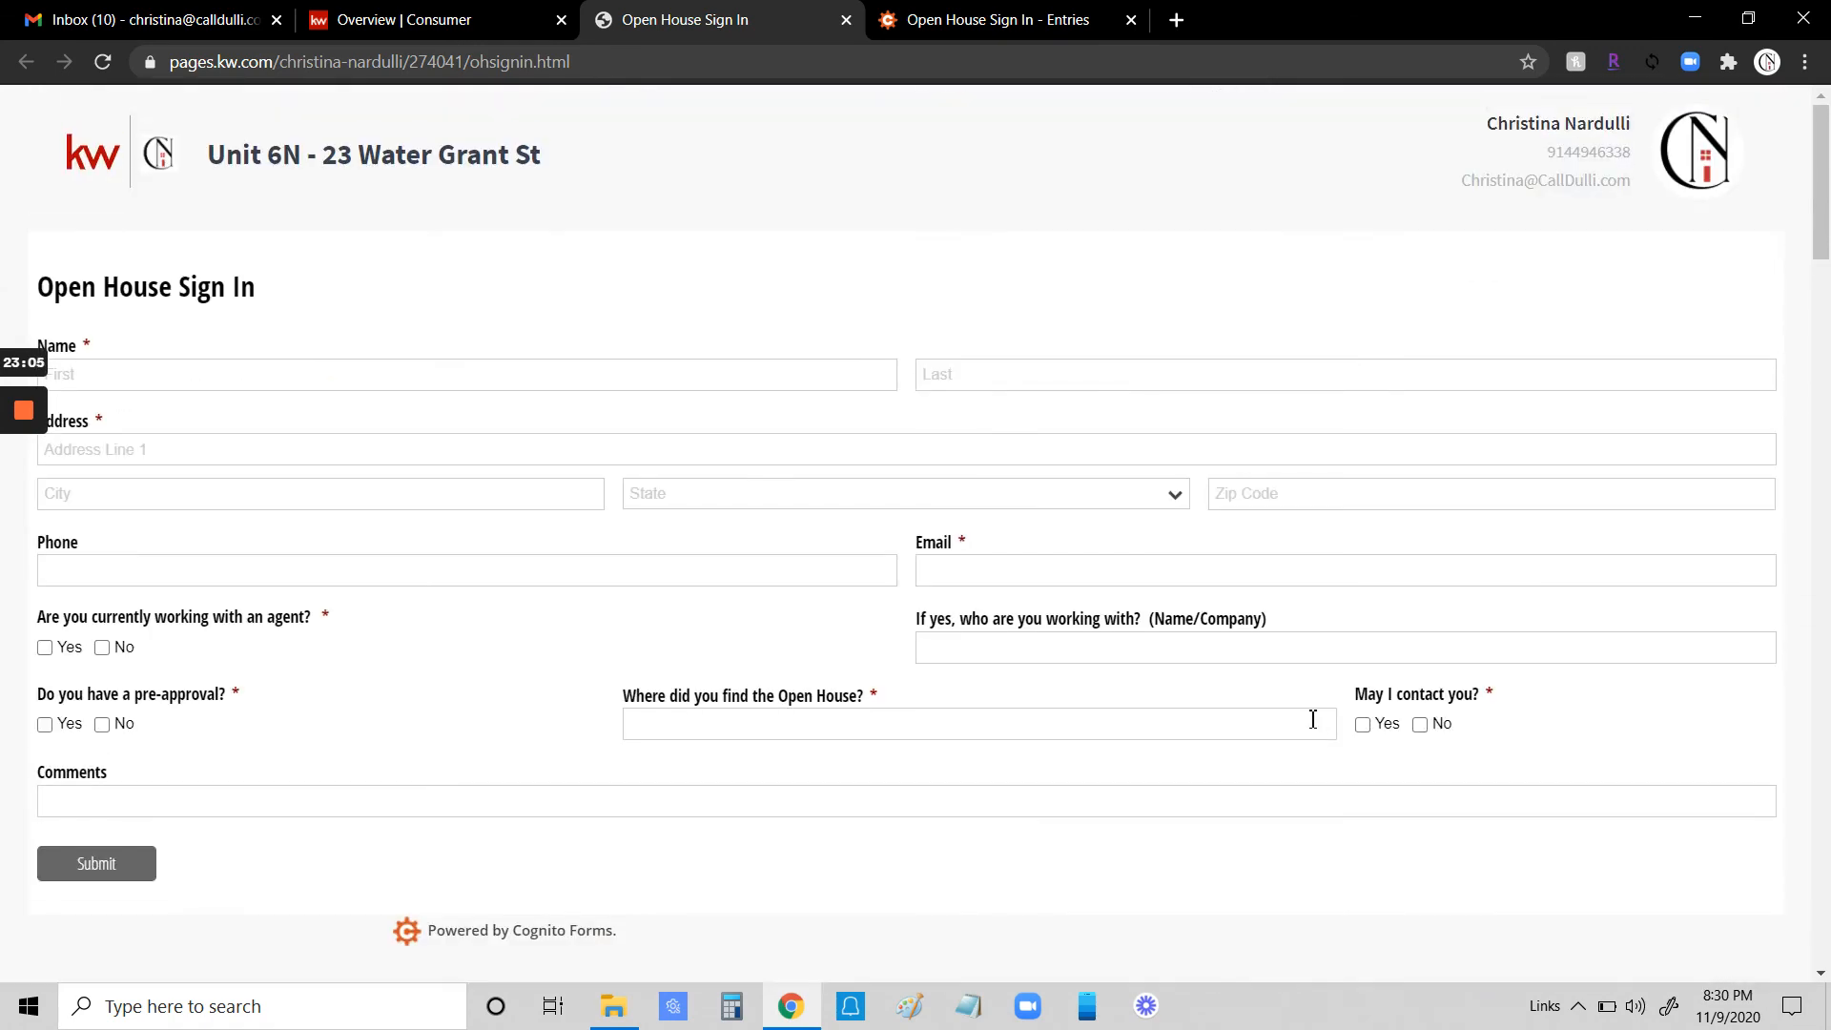
# - Close the sign-in page and Cognito Forms tabs, then return to the Command home dashboard
pyautogui.click(846, 19)
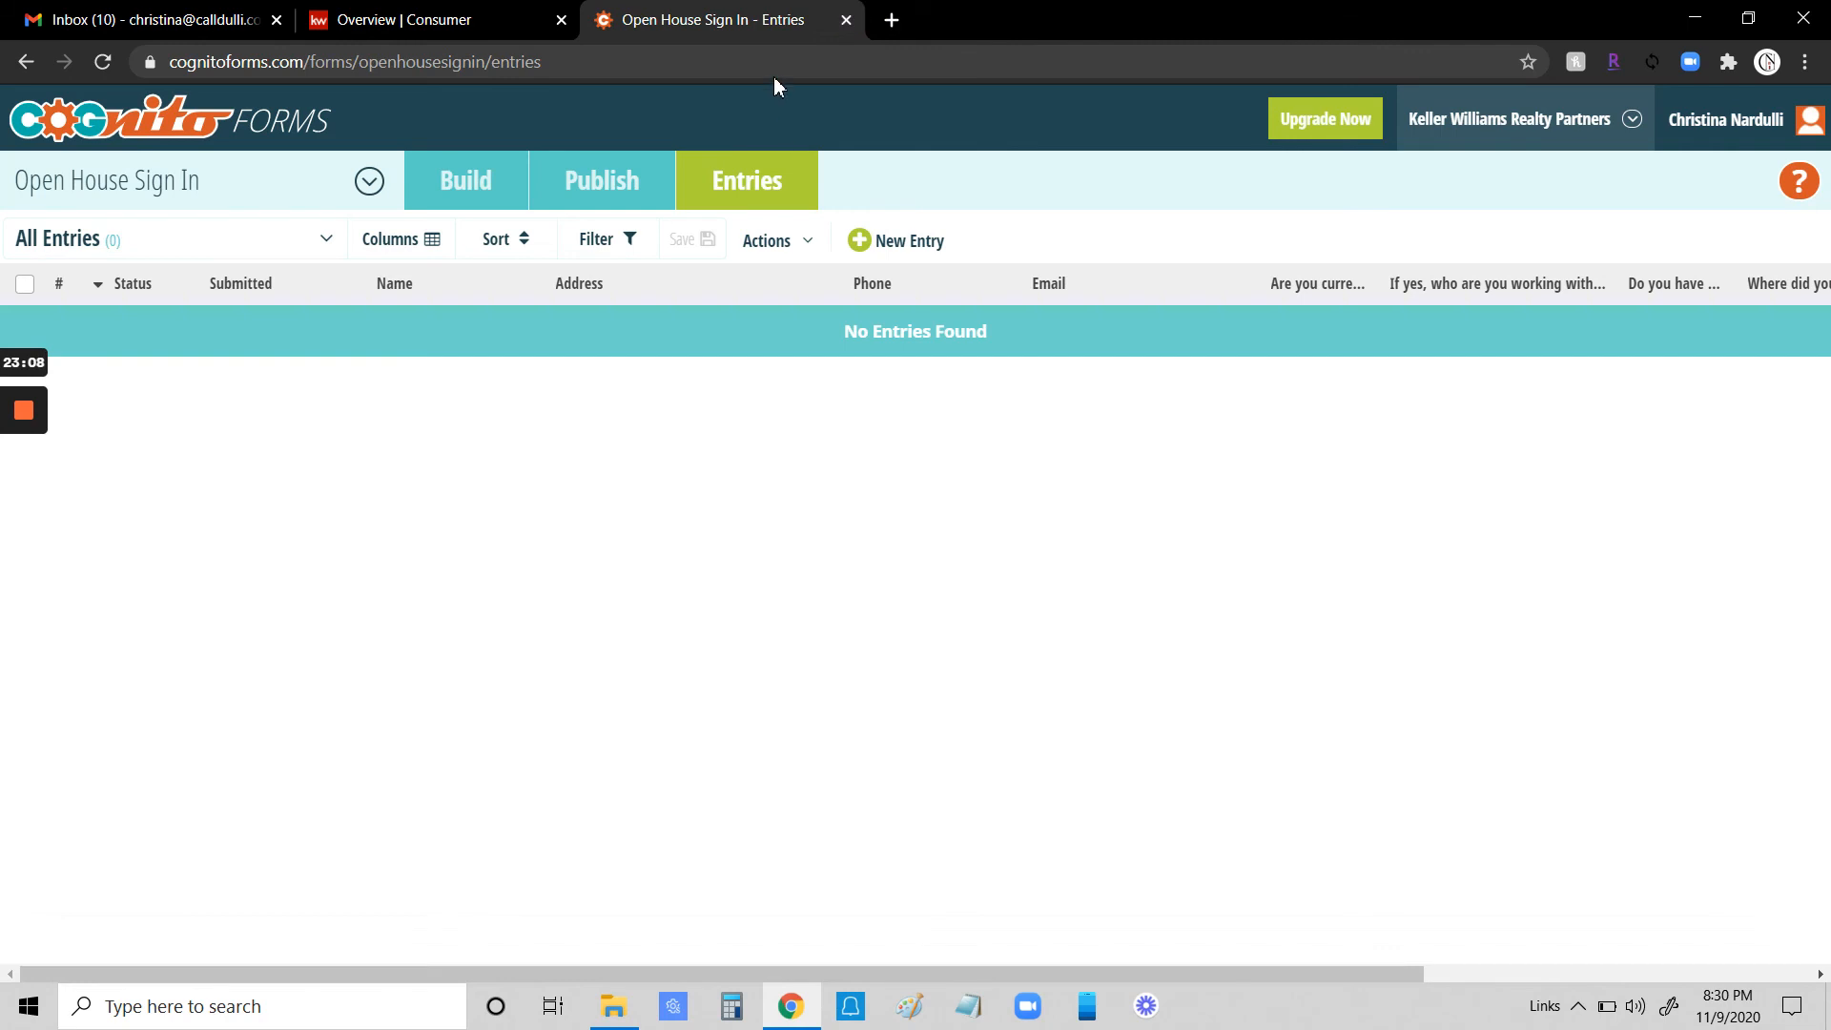
pyautogui.click(846, 19)
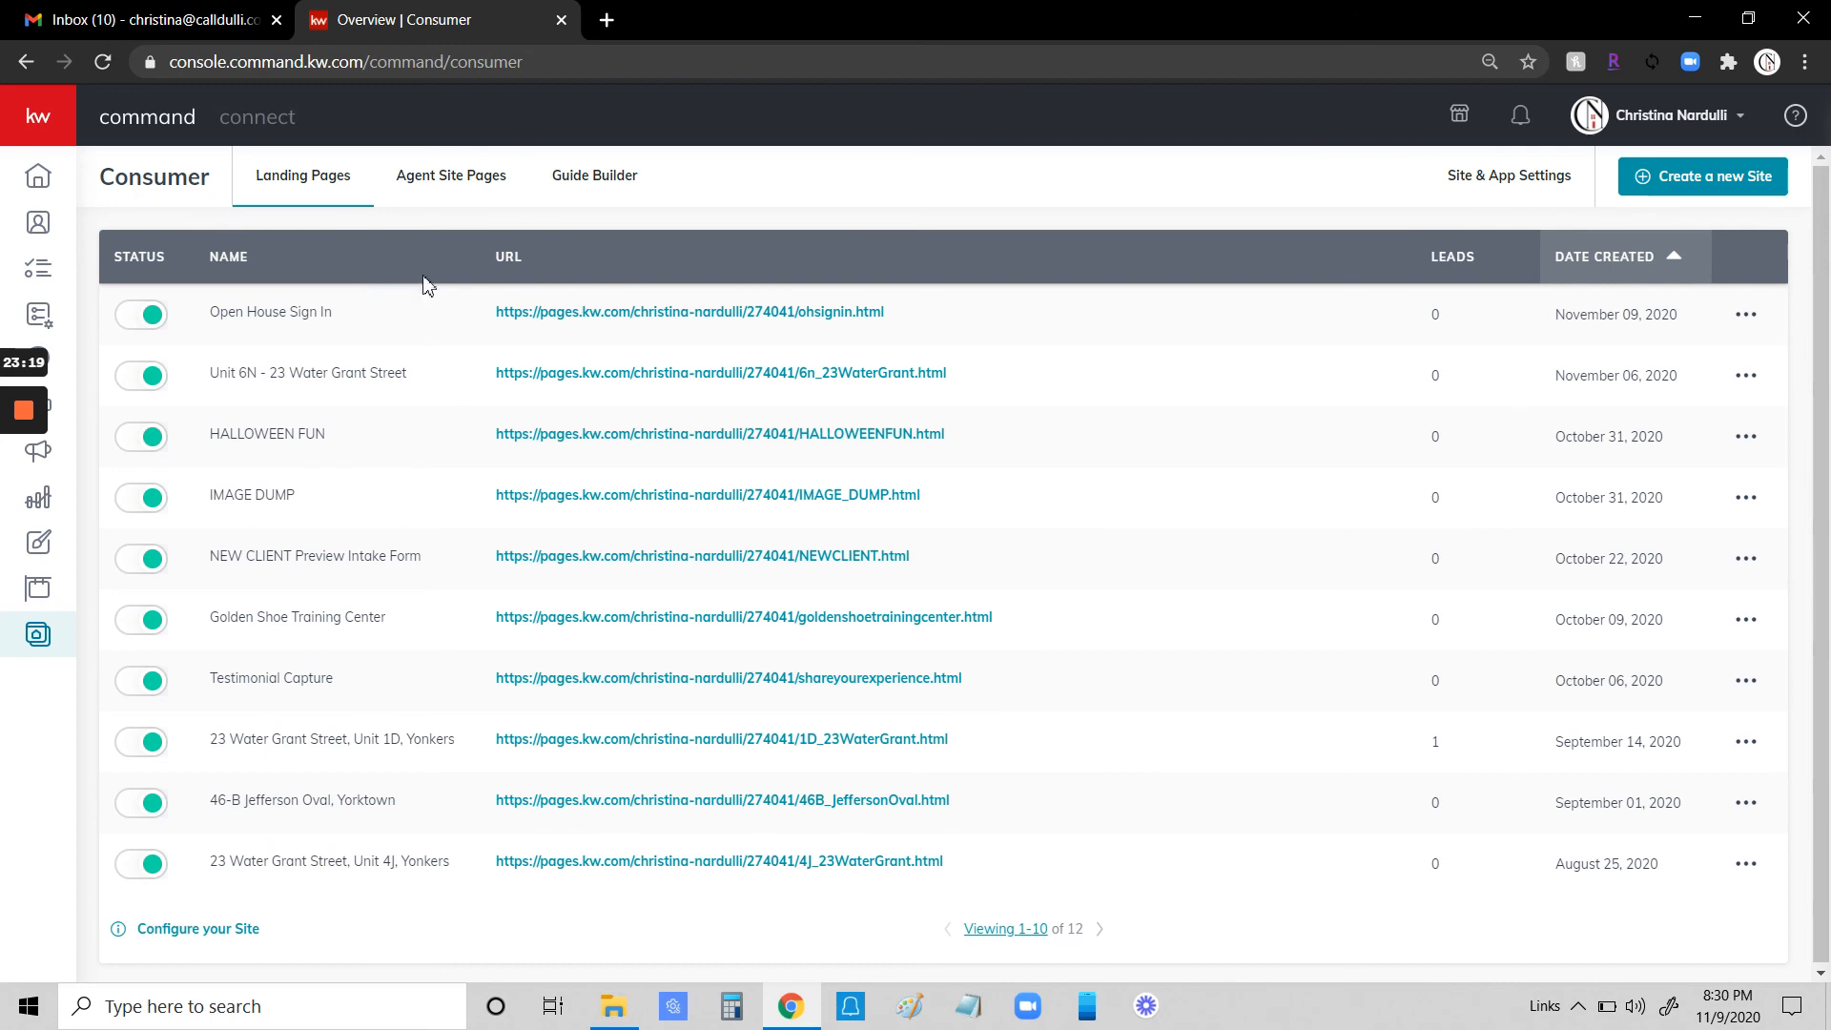
pyautogui.click(77, 183)
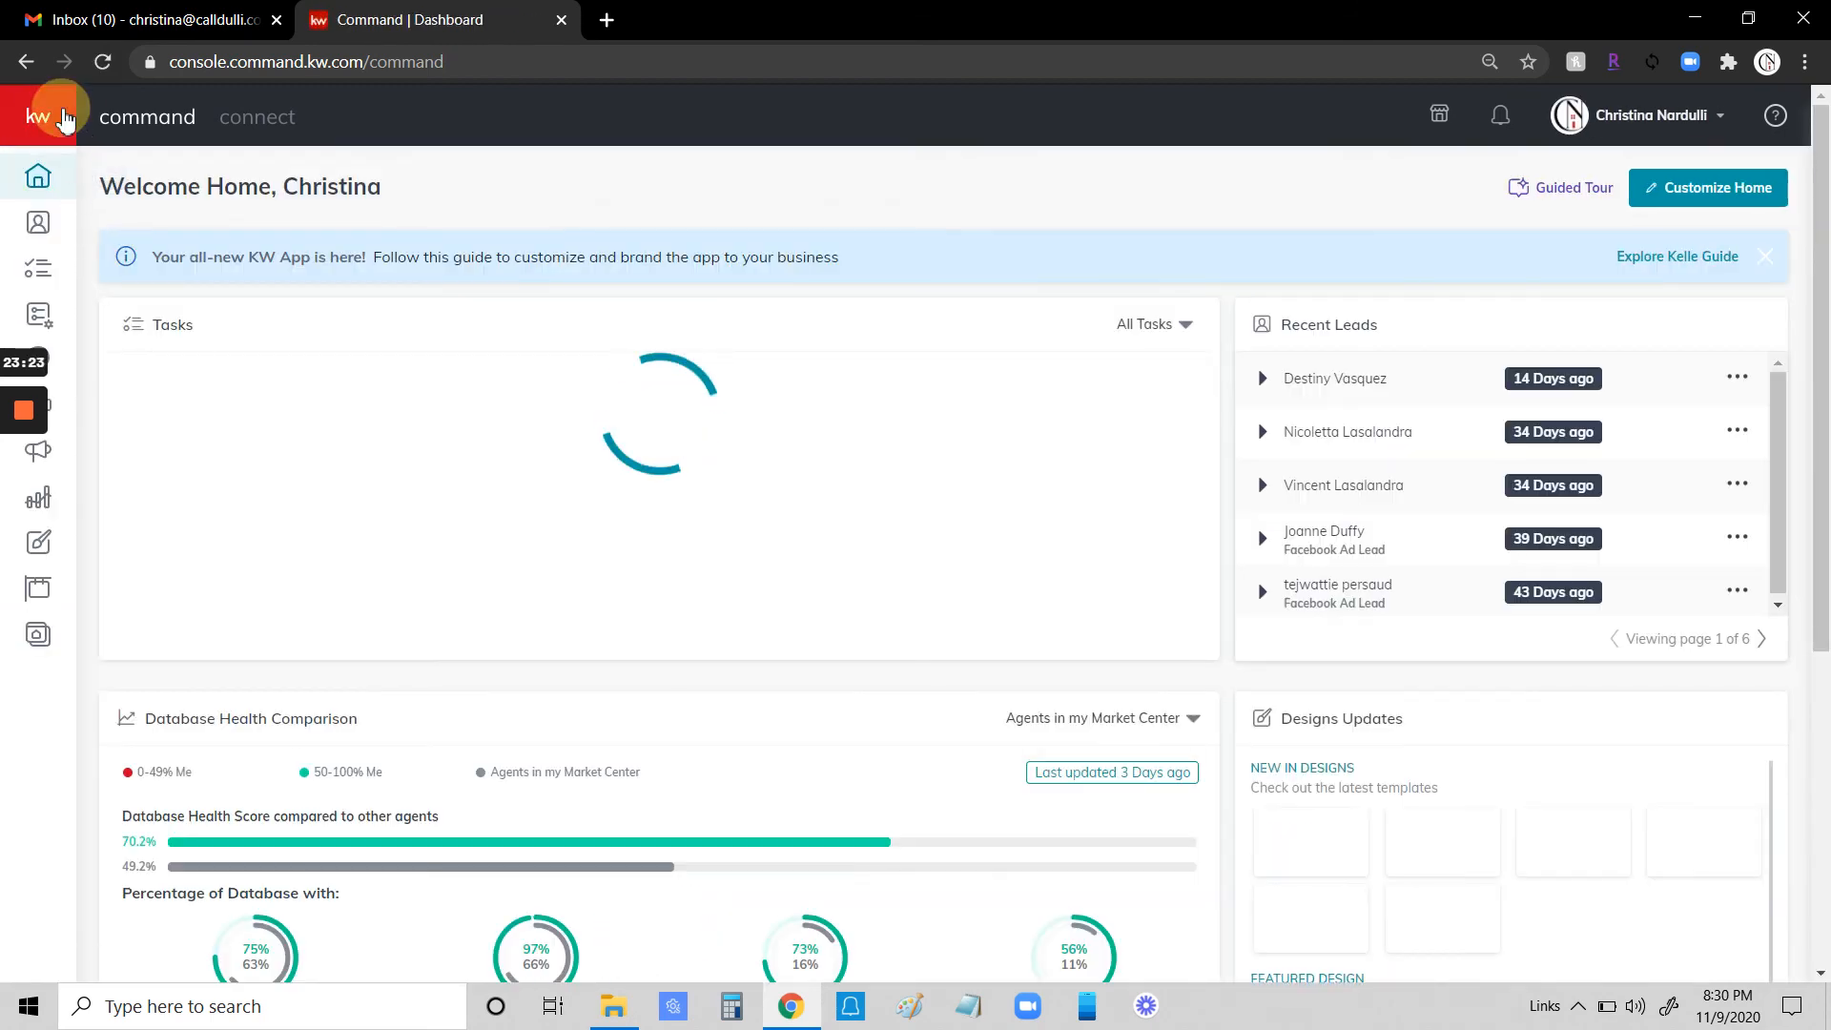
# - Open the Open House Sign In landing page in the landing page editor
pyautogui.click(84, 633)
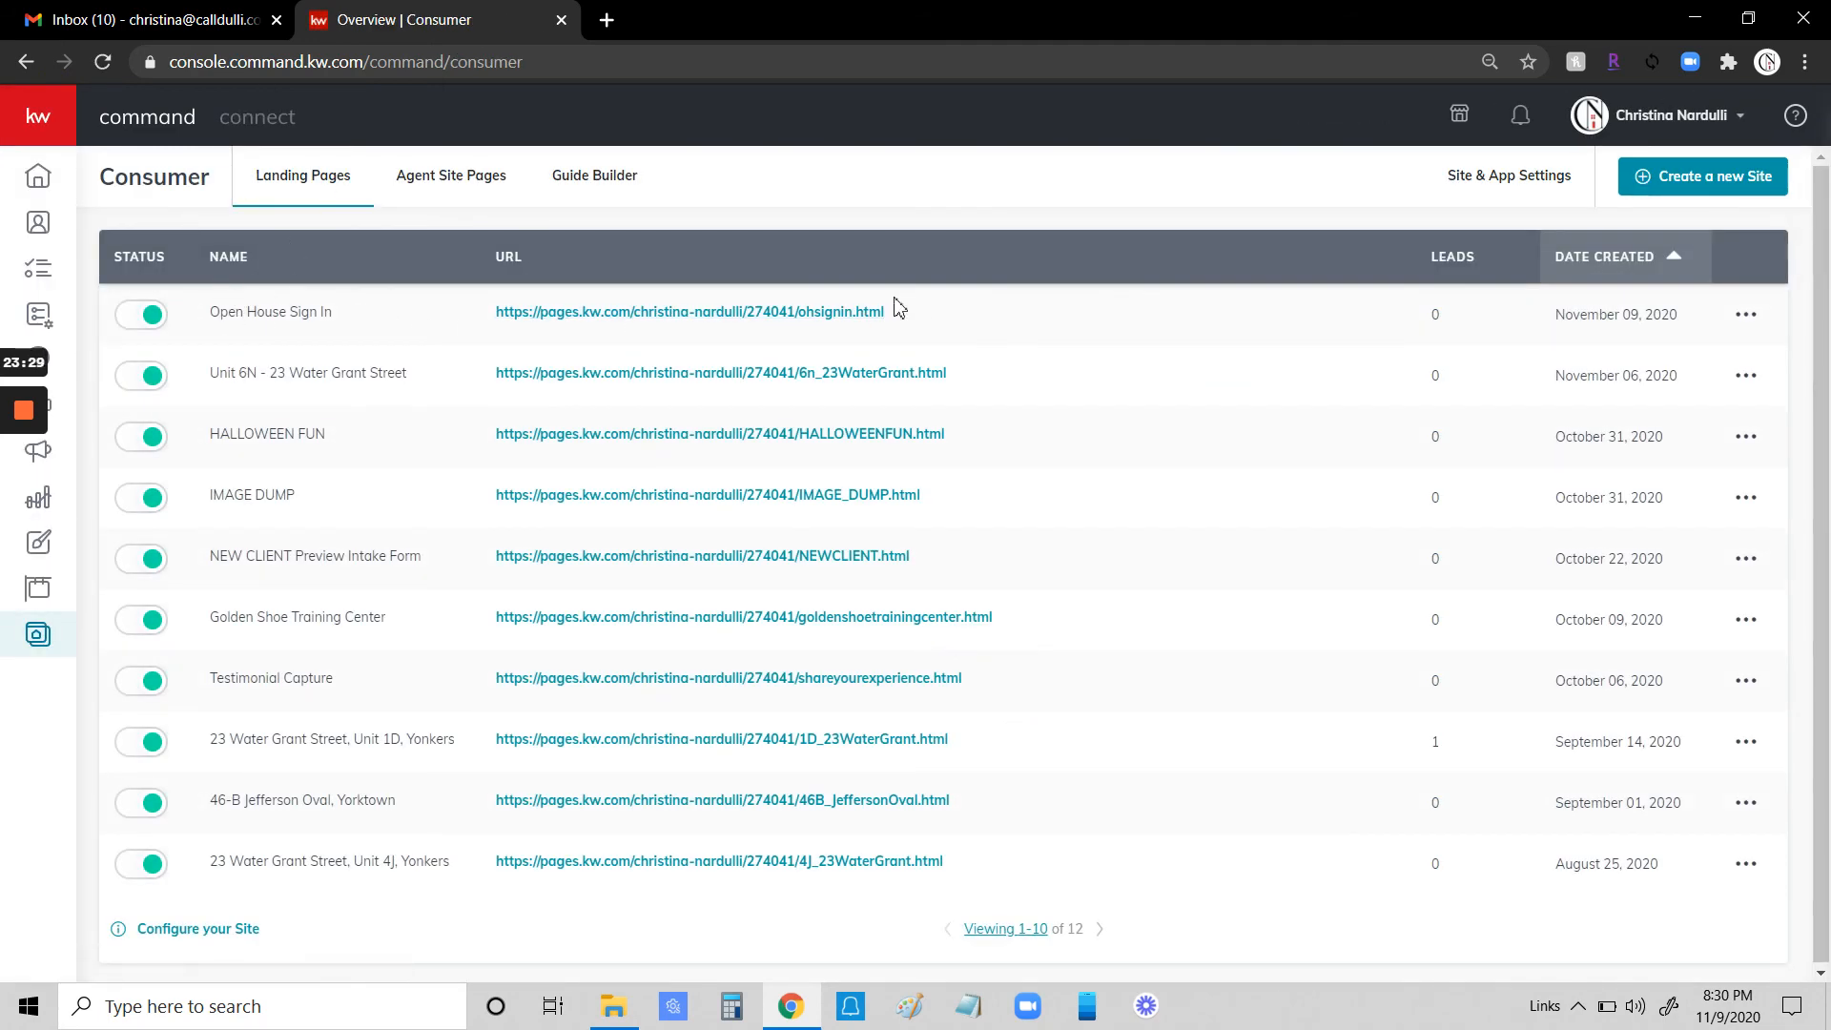
pyautogui.click(1747, 315)
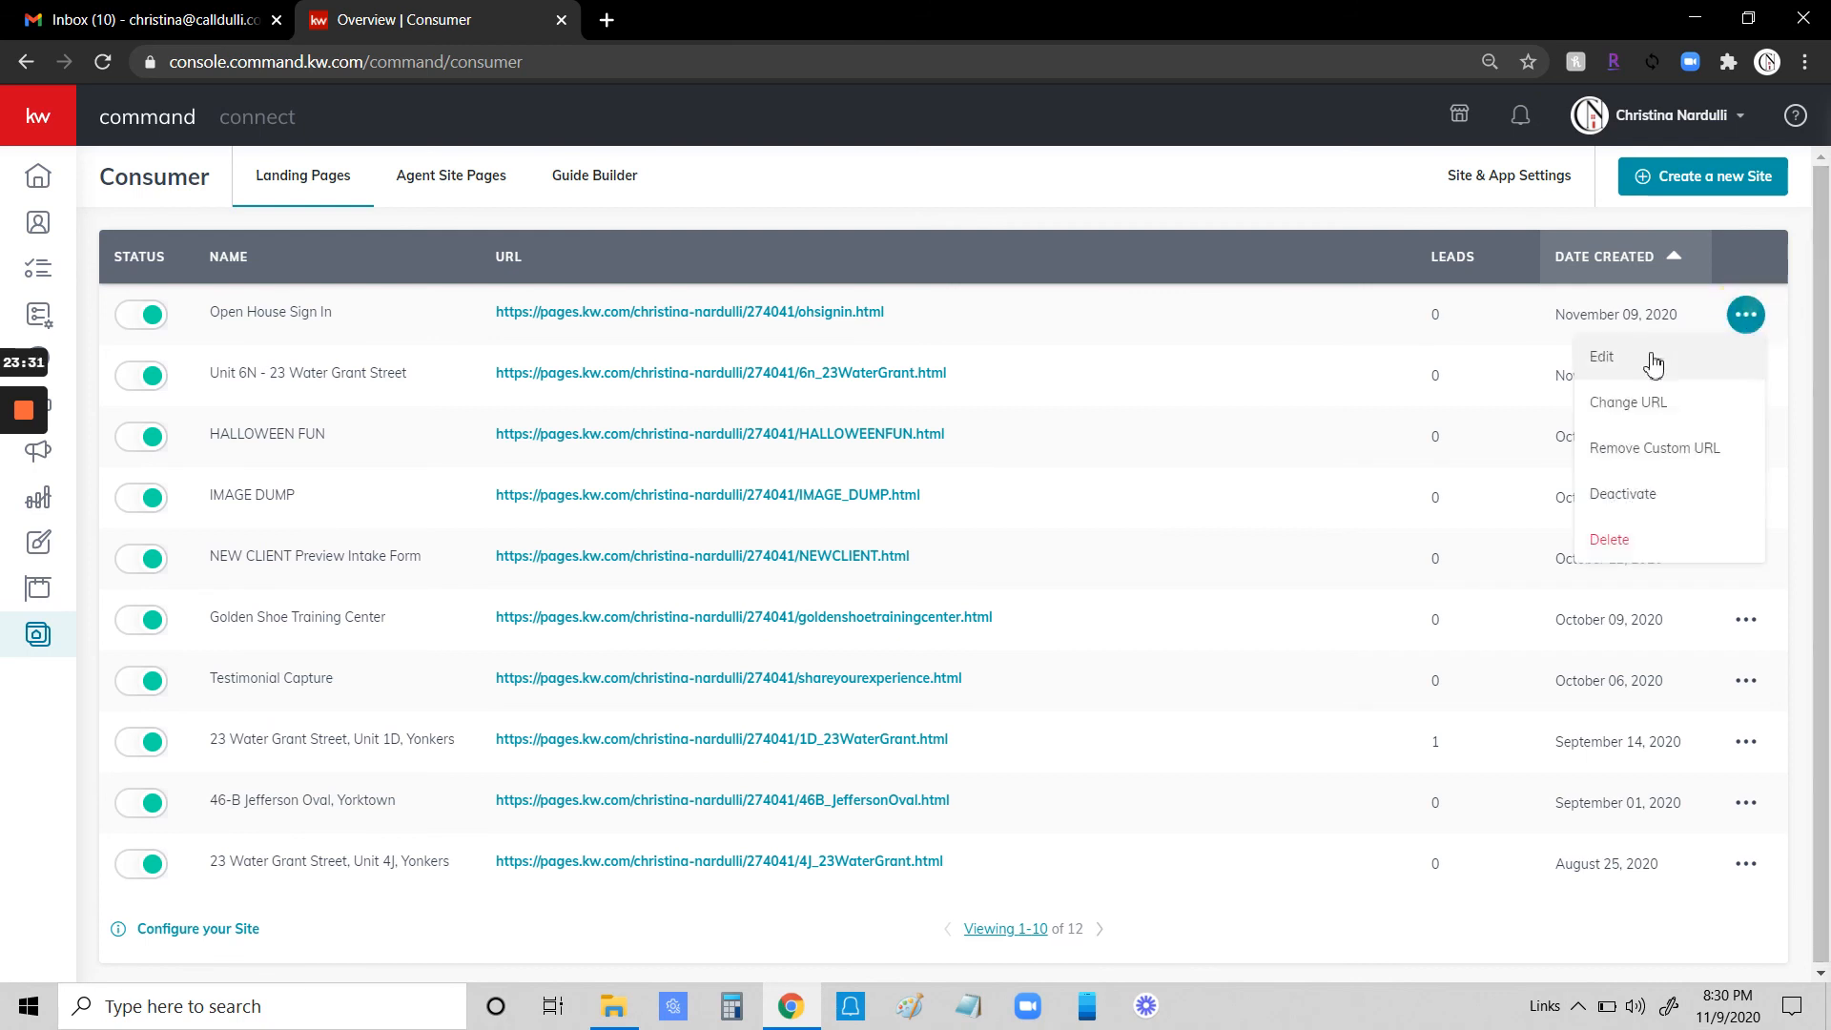
pyautogui.click(1616, 359)
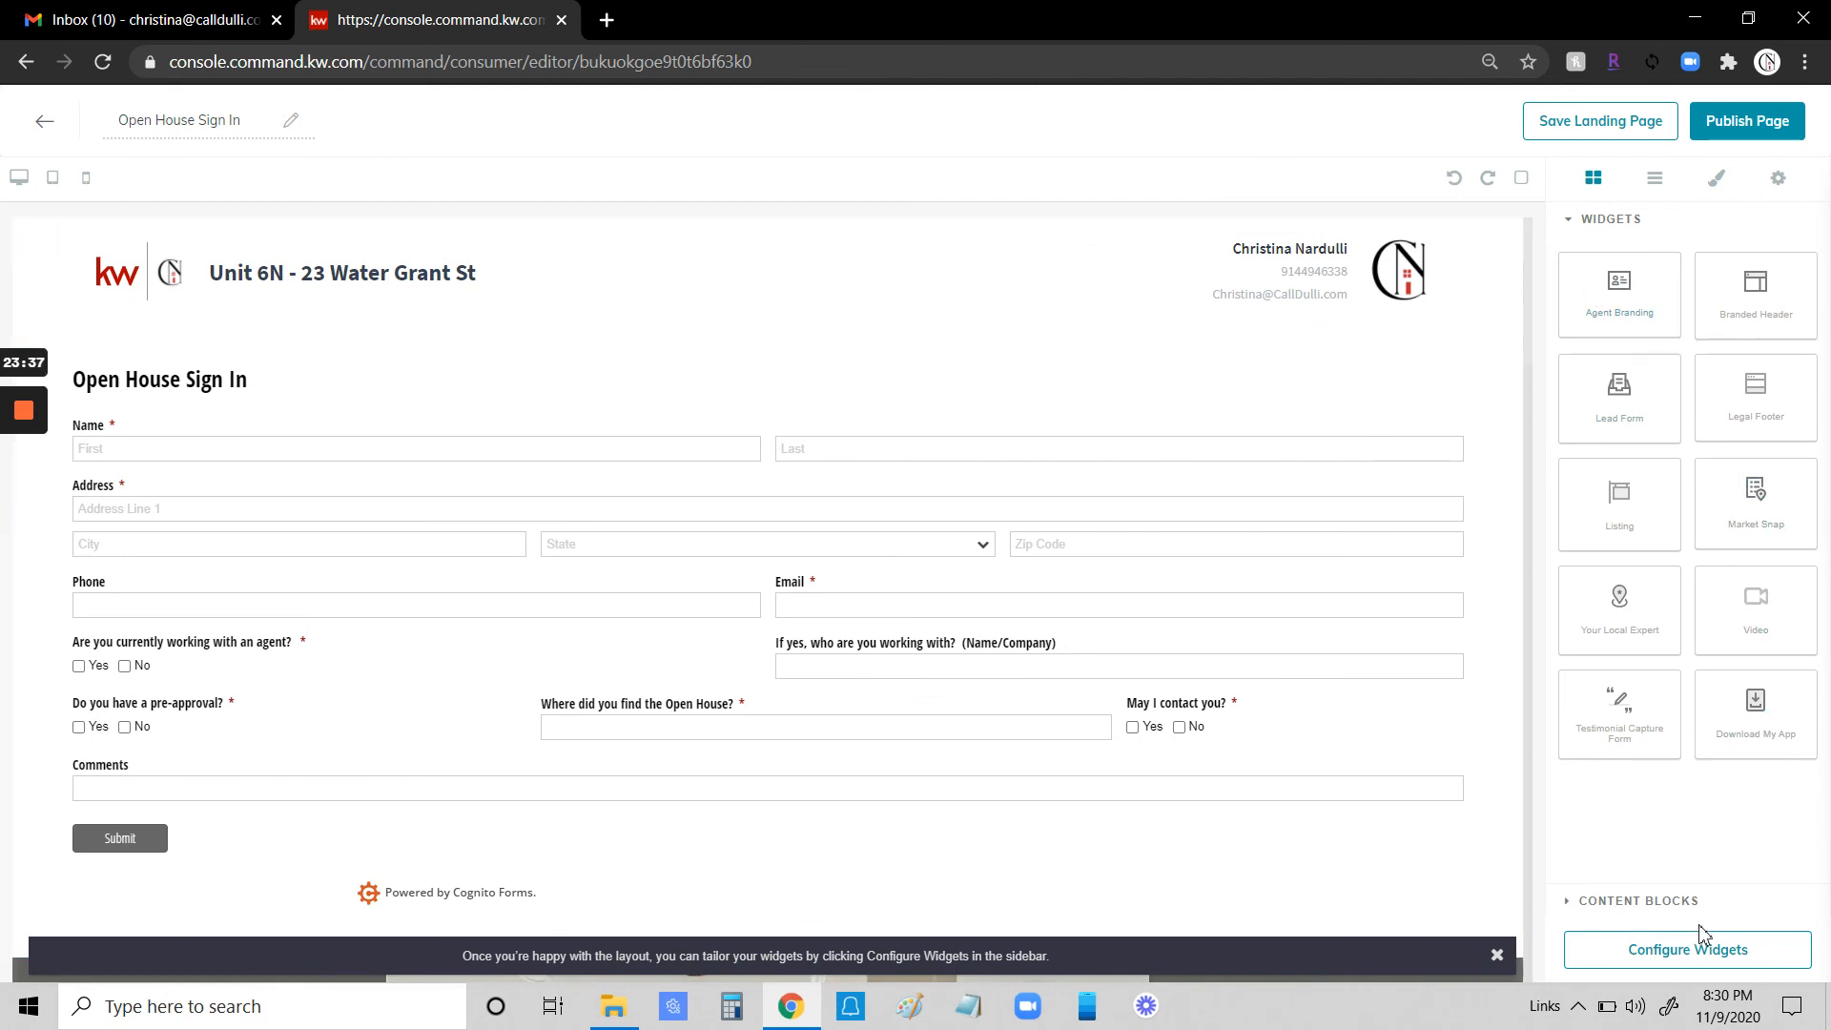
# - Configure the branded header widget, setting its header text to 123 Test Ave and saving it
pyautogui.click(1496, 955)
pyautogui.click(1676, 961)
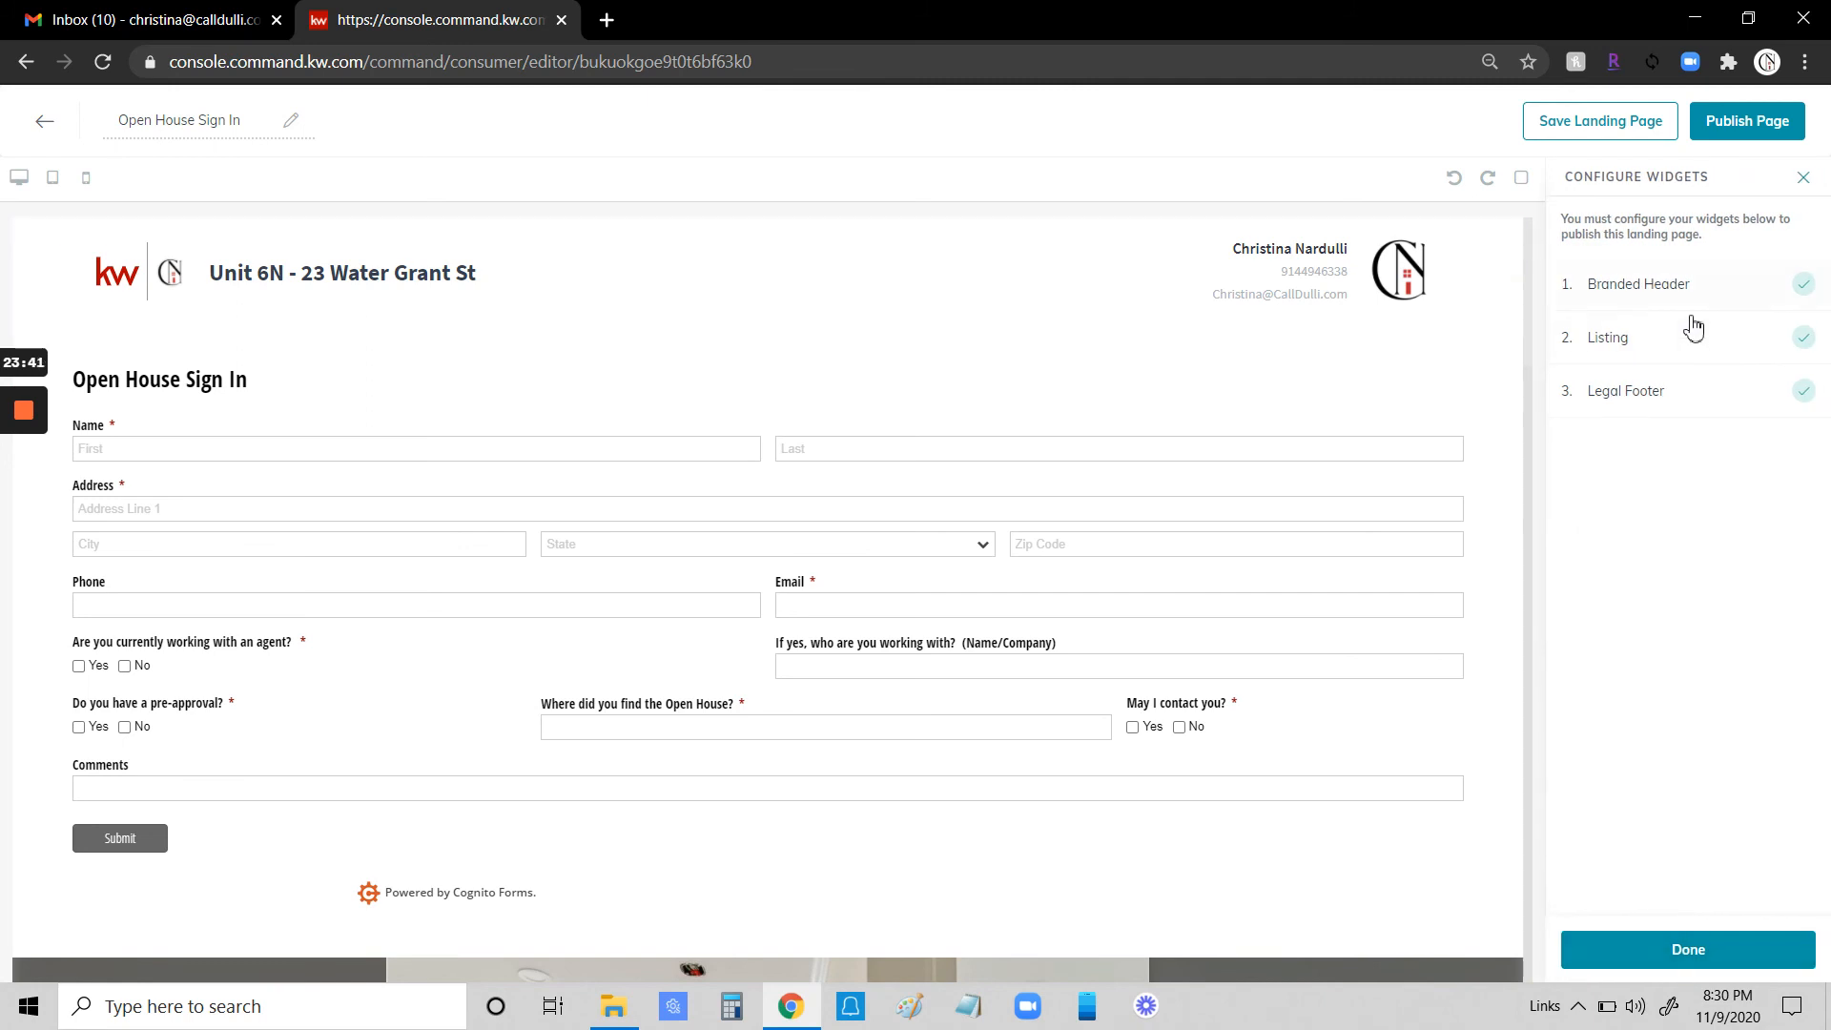
pyautogui.click(1648, 291)
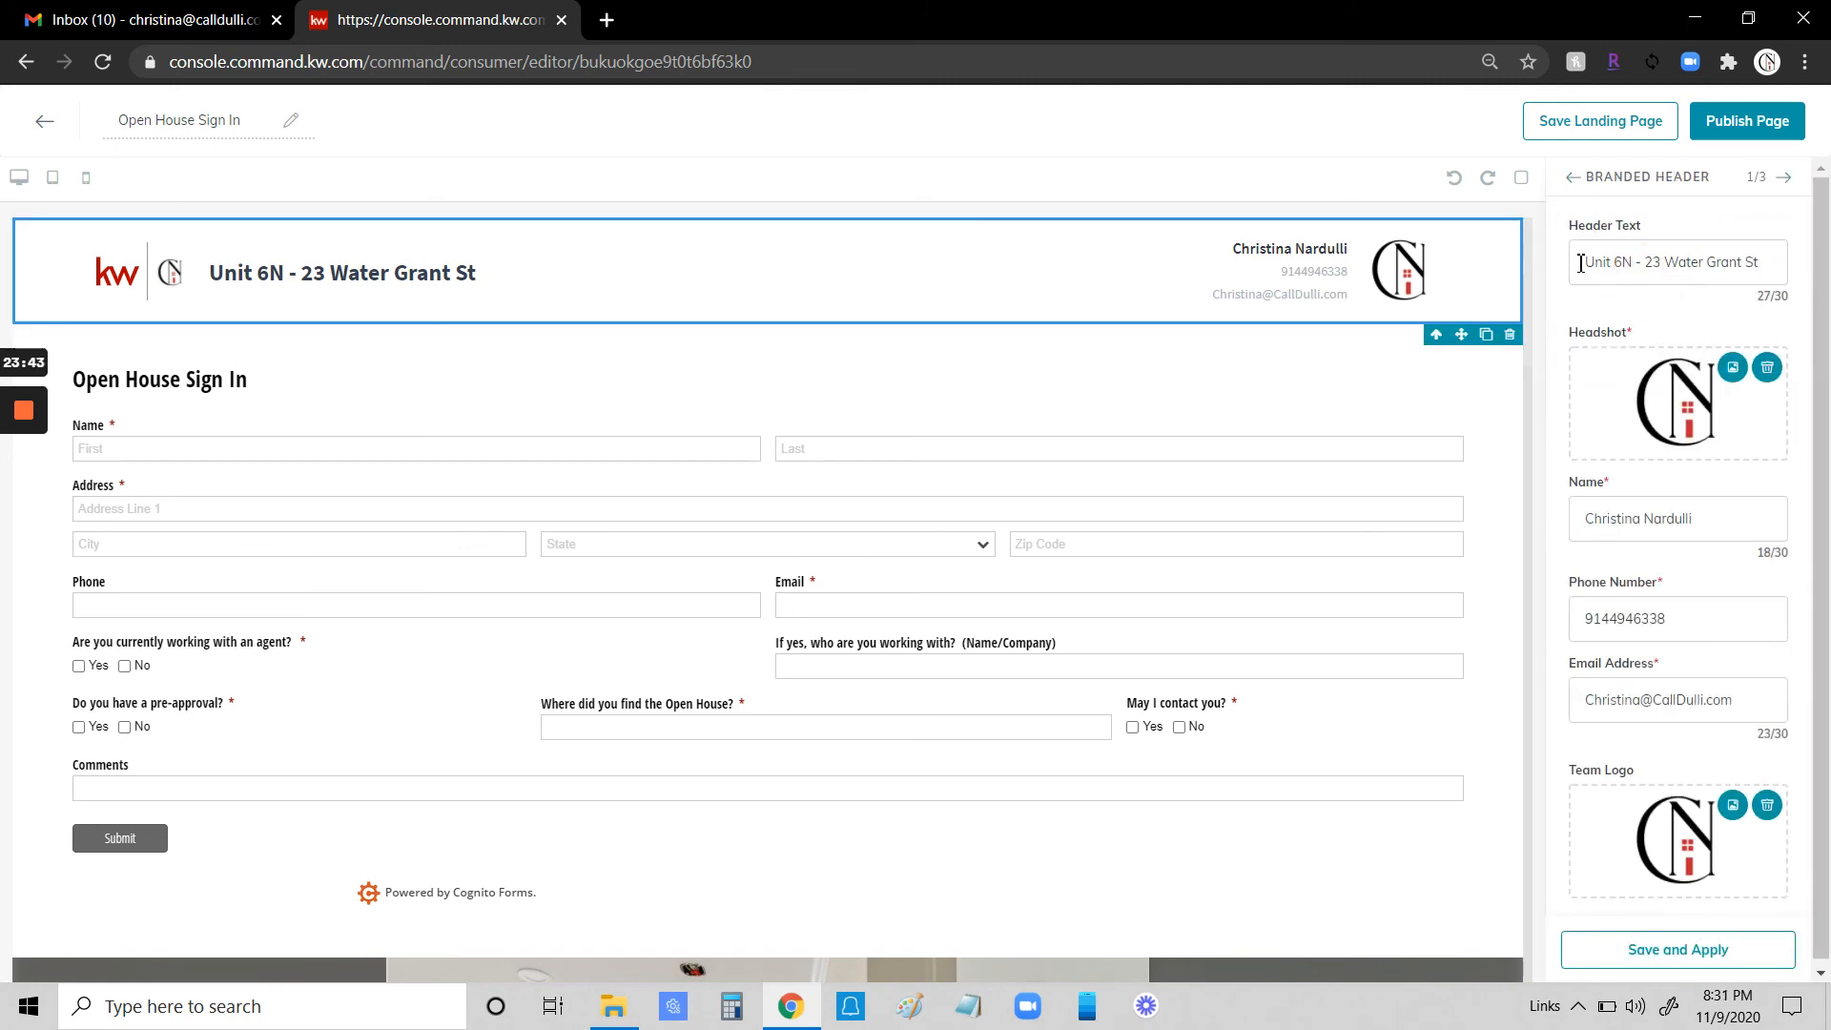
pyautogui.moveTo(1579, 263); pyautogui.dragTo(1779, 277)
pyautogui.write('123 Test Ave')
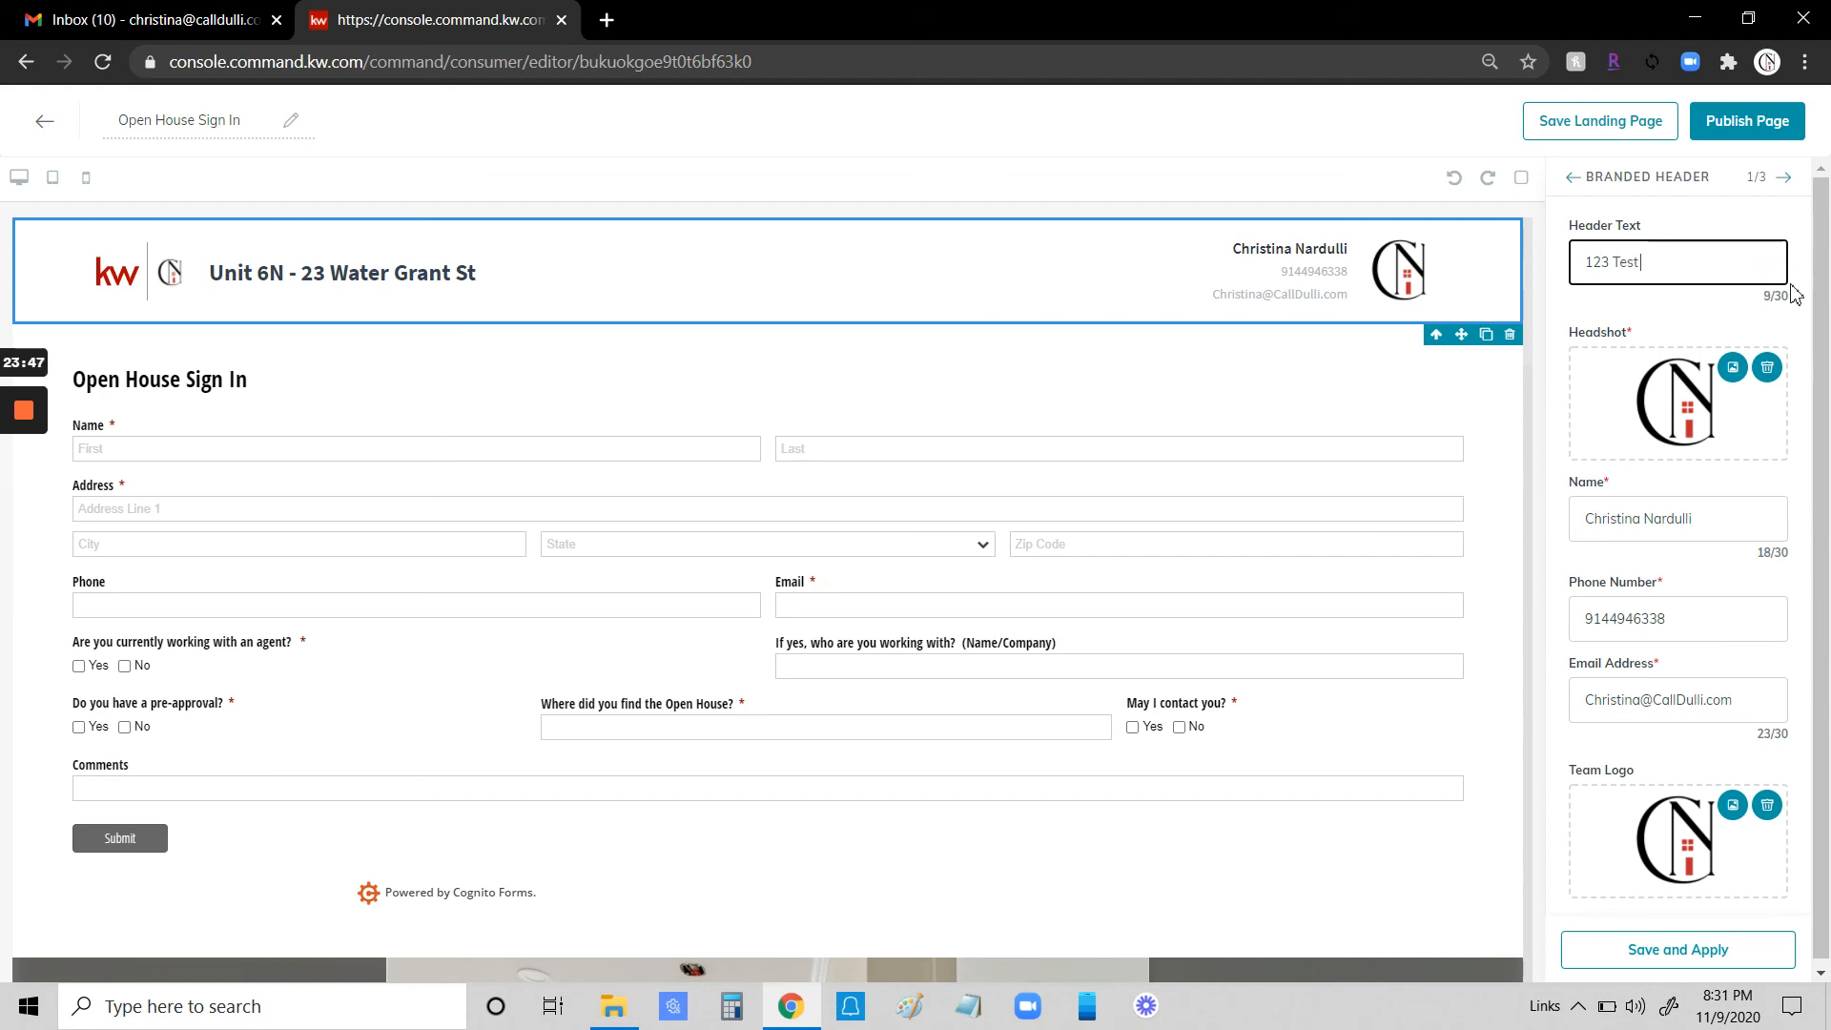
pyautogui.click(1693, 950)
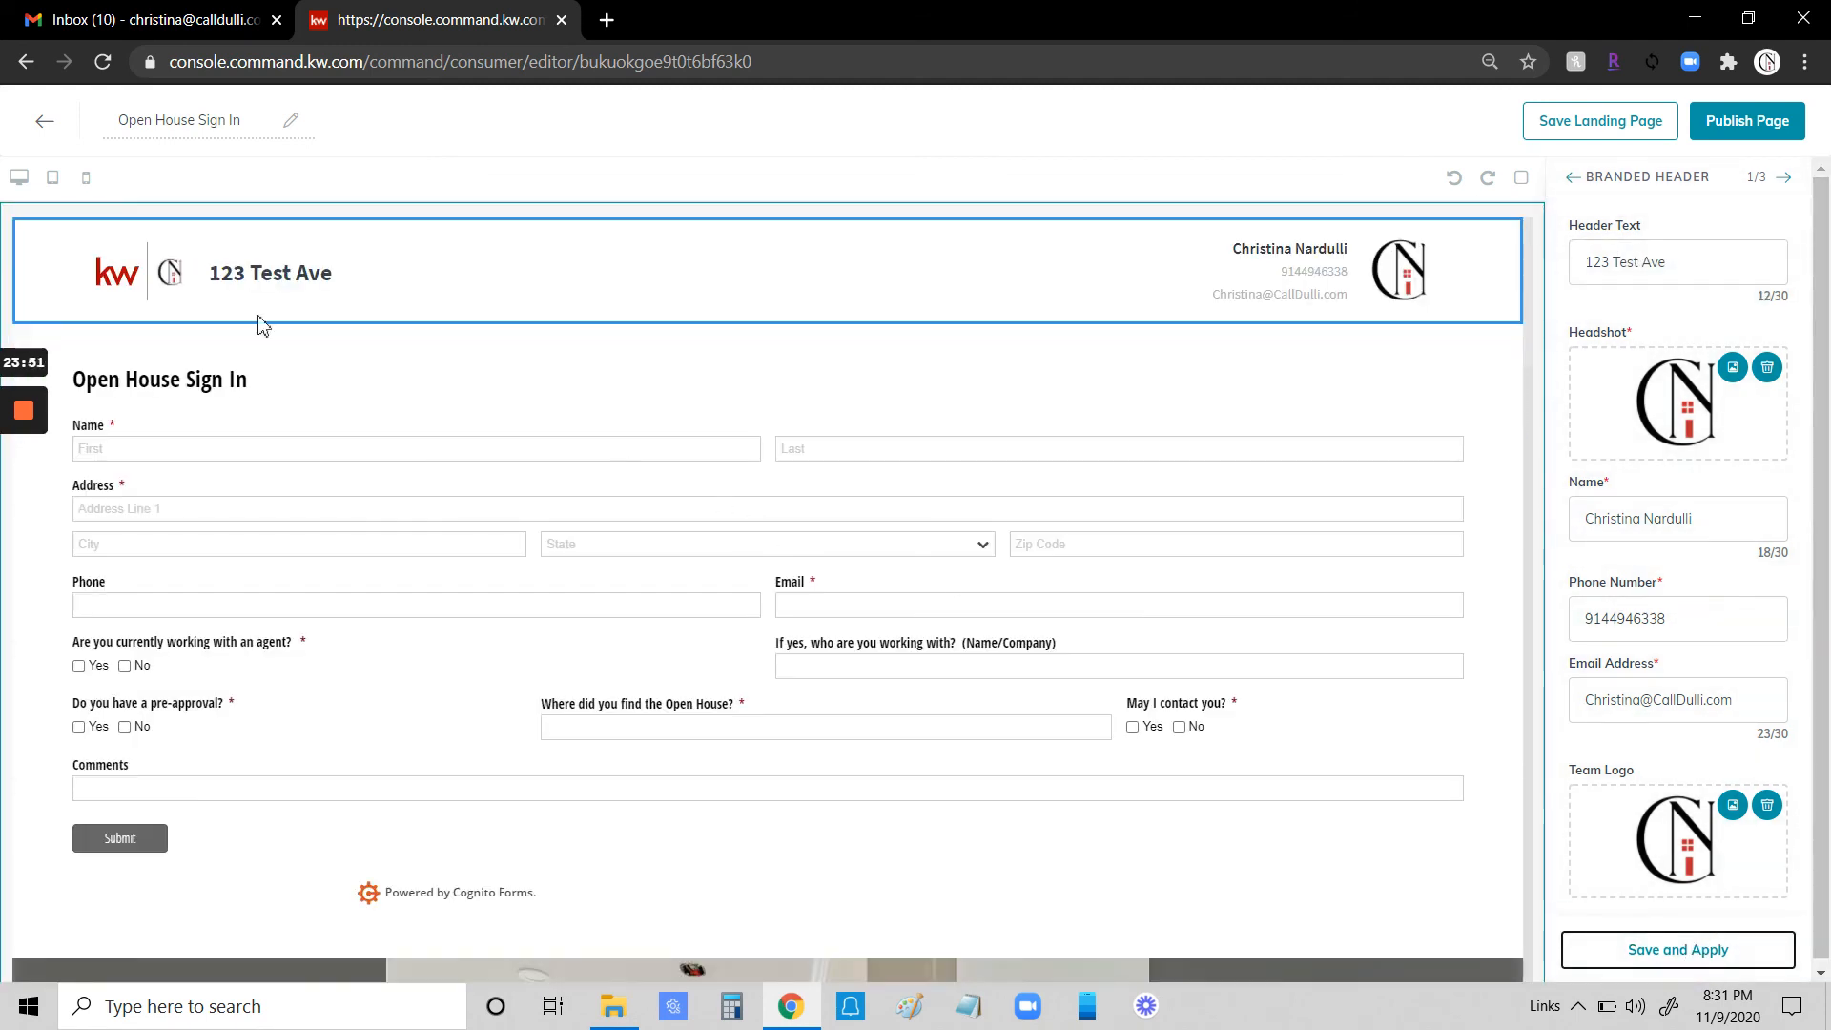
pyautogui.click(1786, 180)
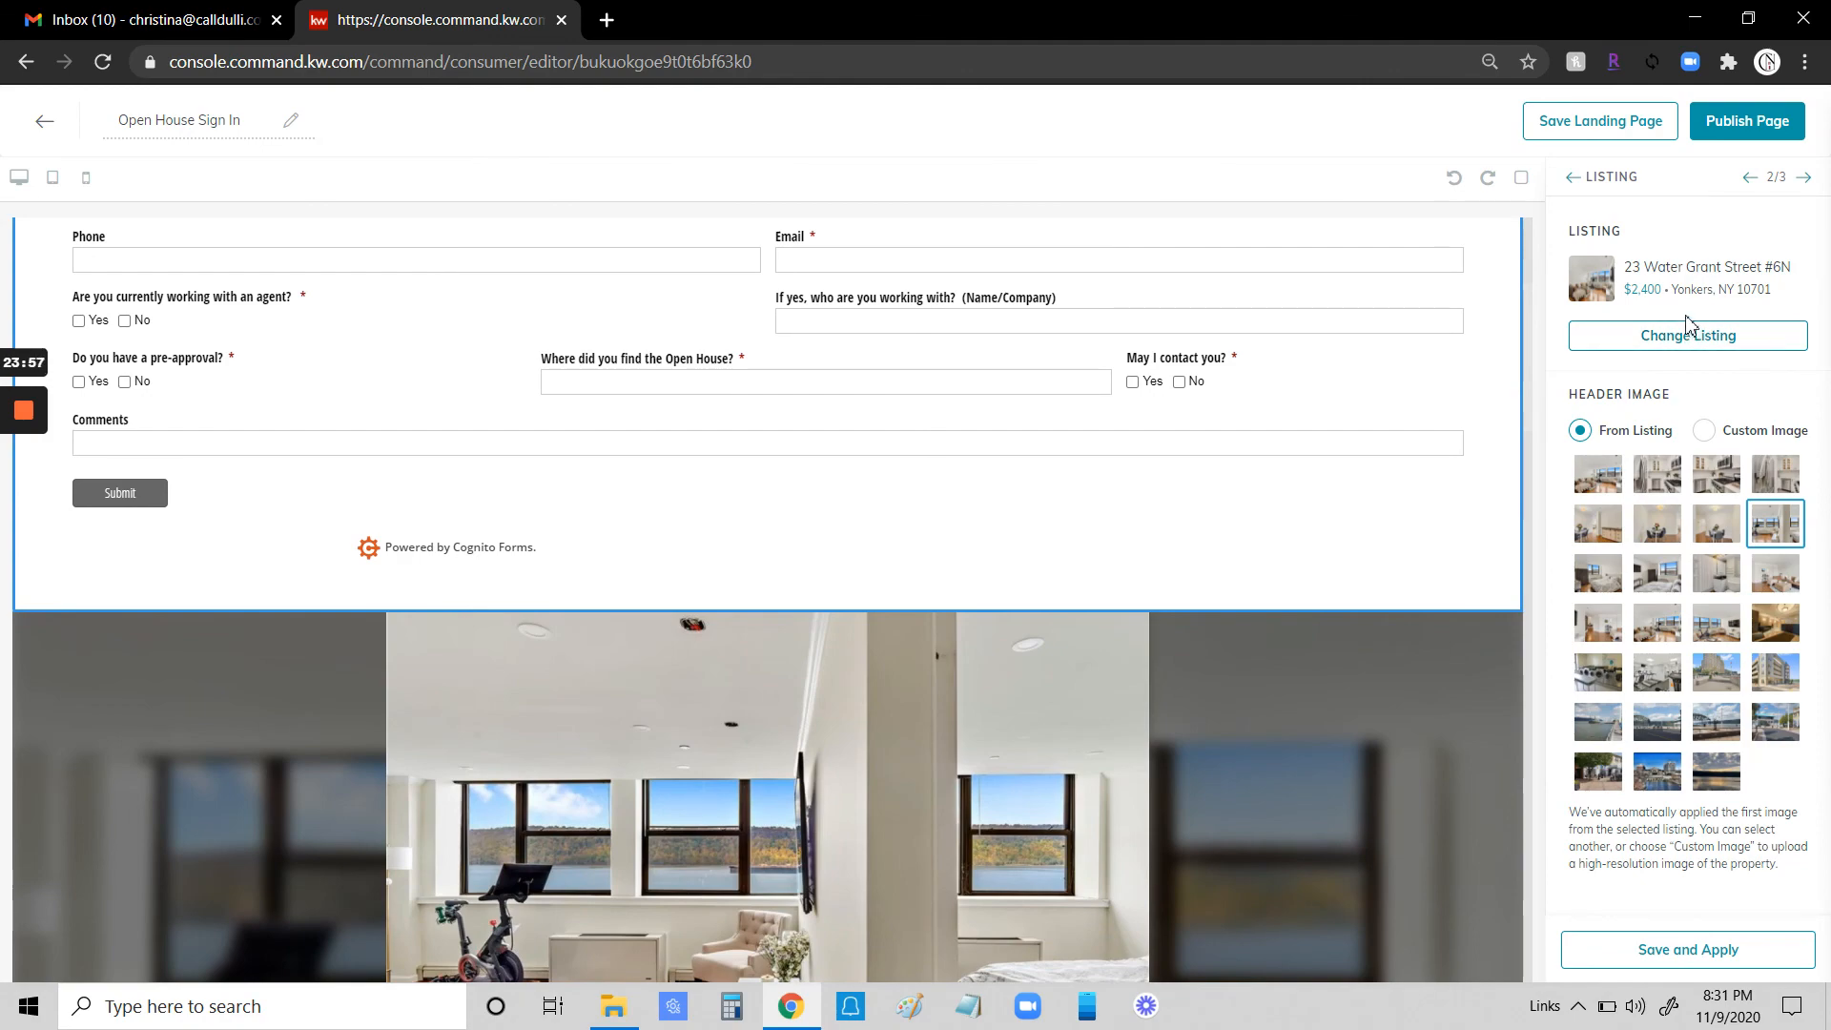
pyautogui.click(1695, 336)
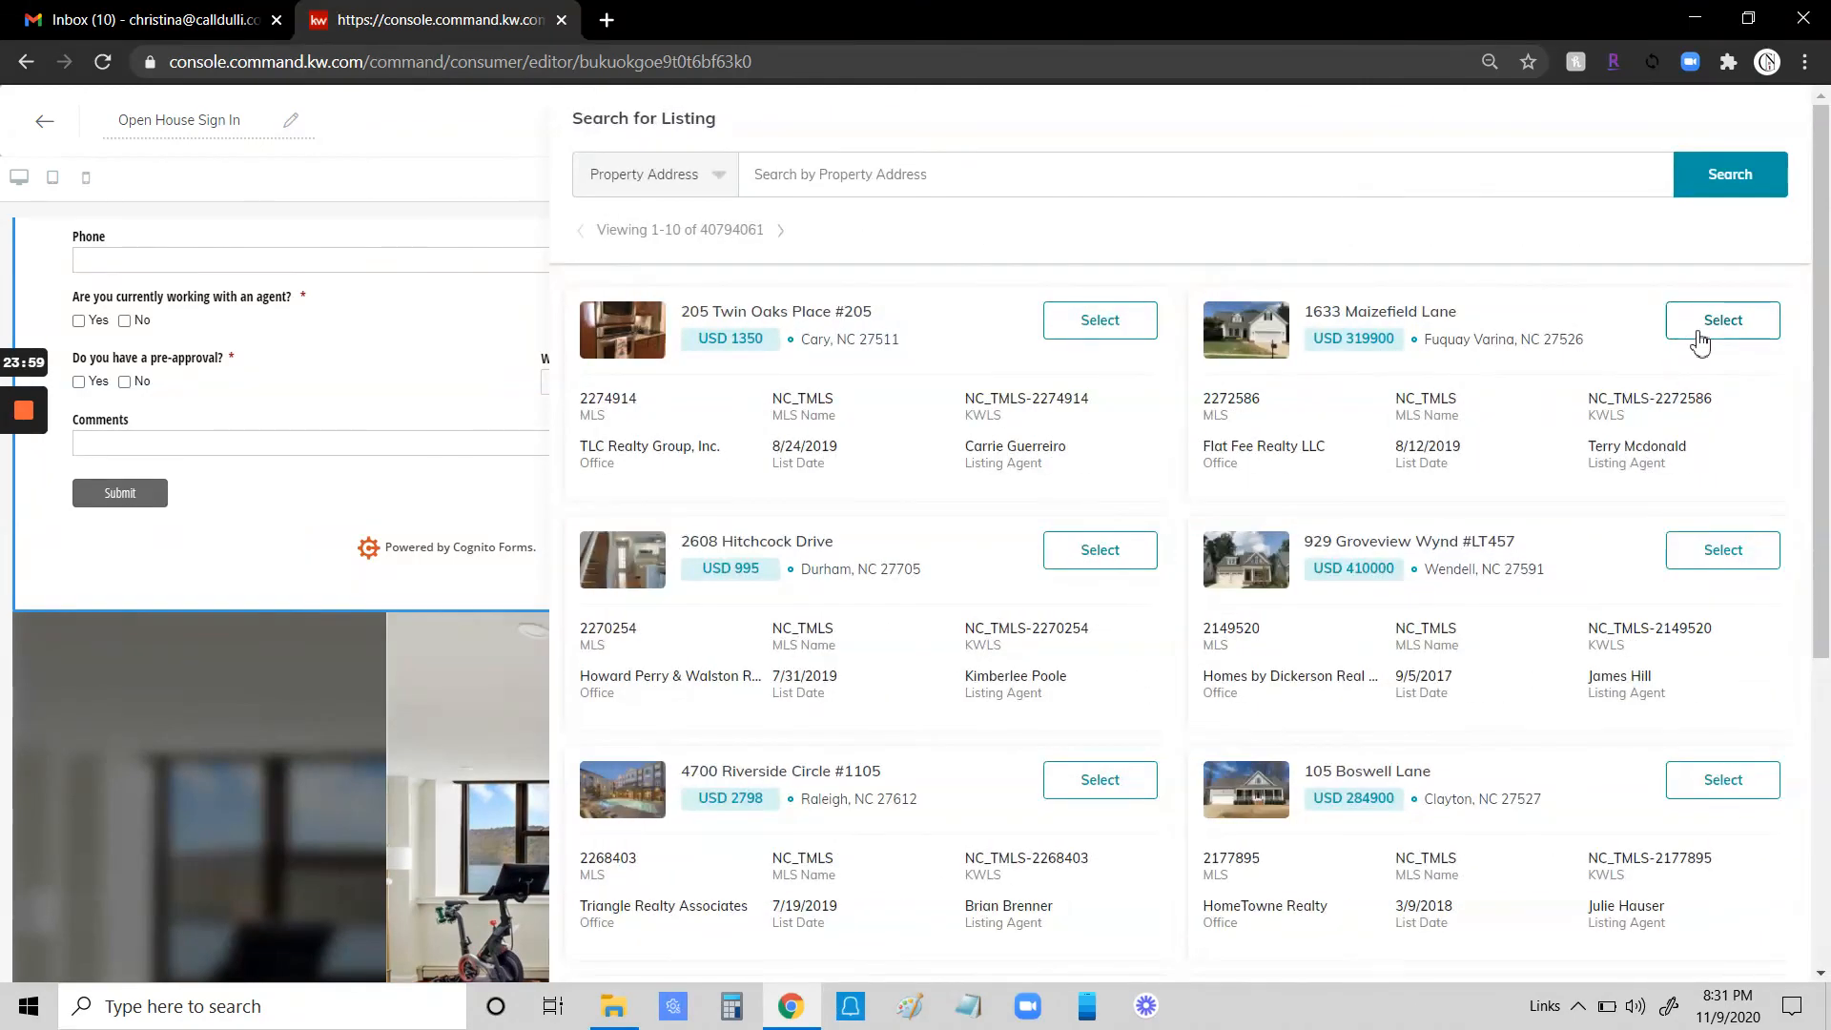
pyautogui.click(1096, 319)
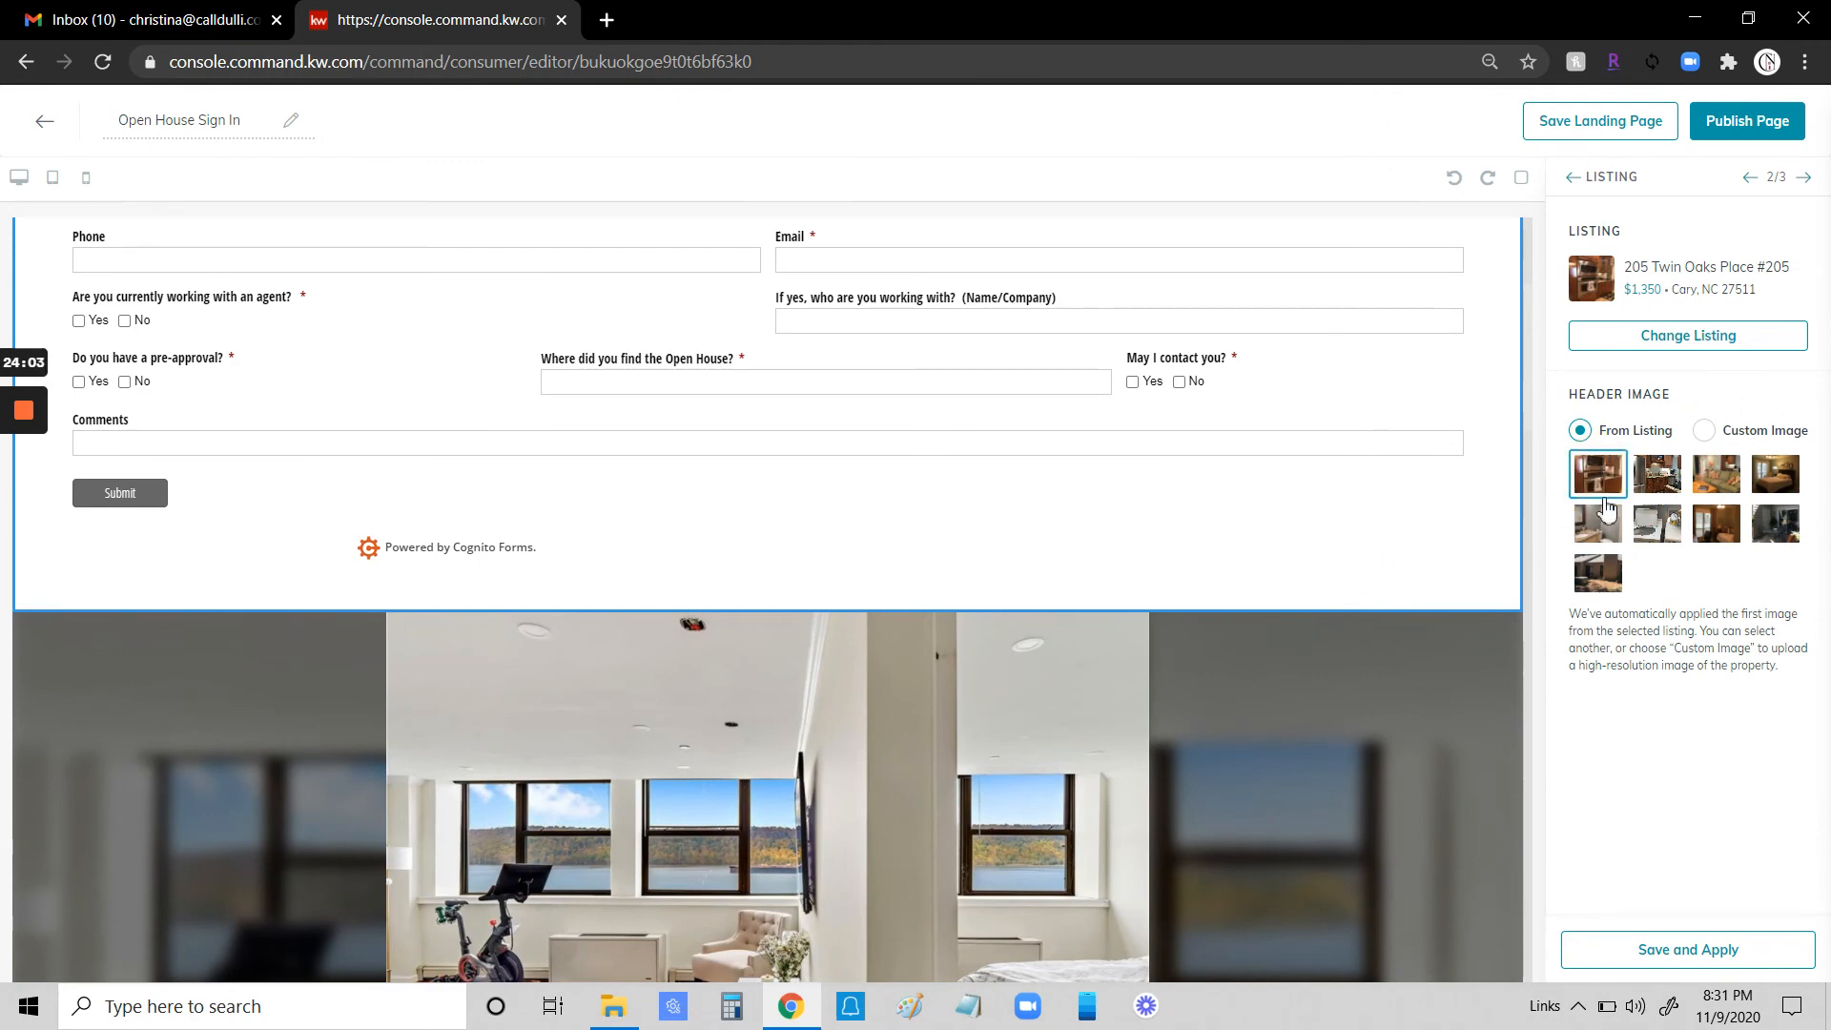
pyautogui.click(1725, 951)
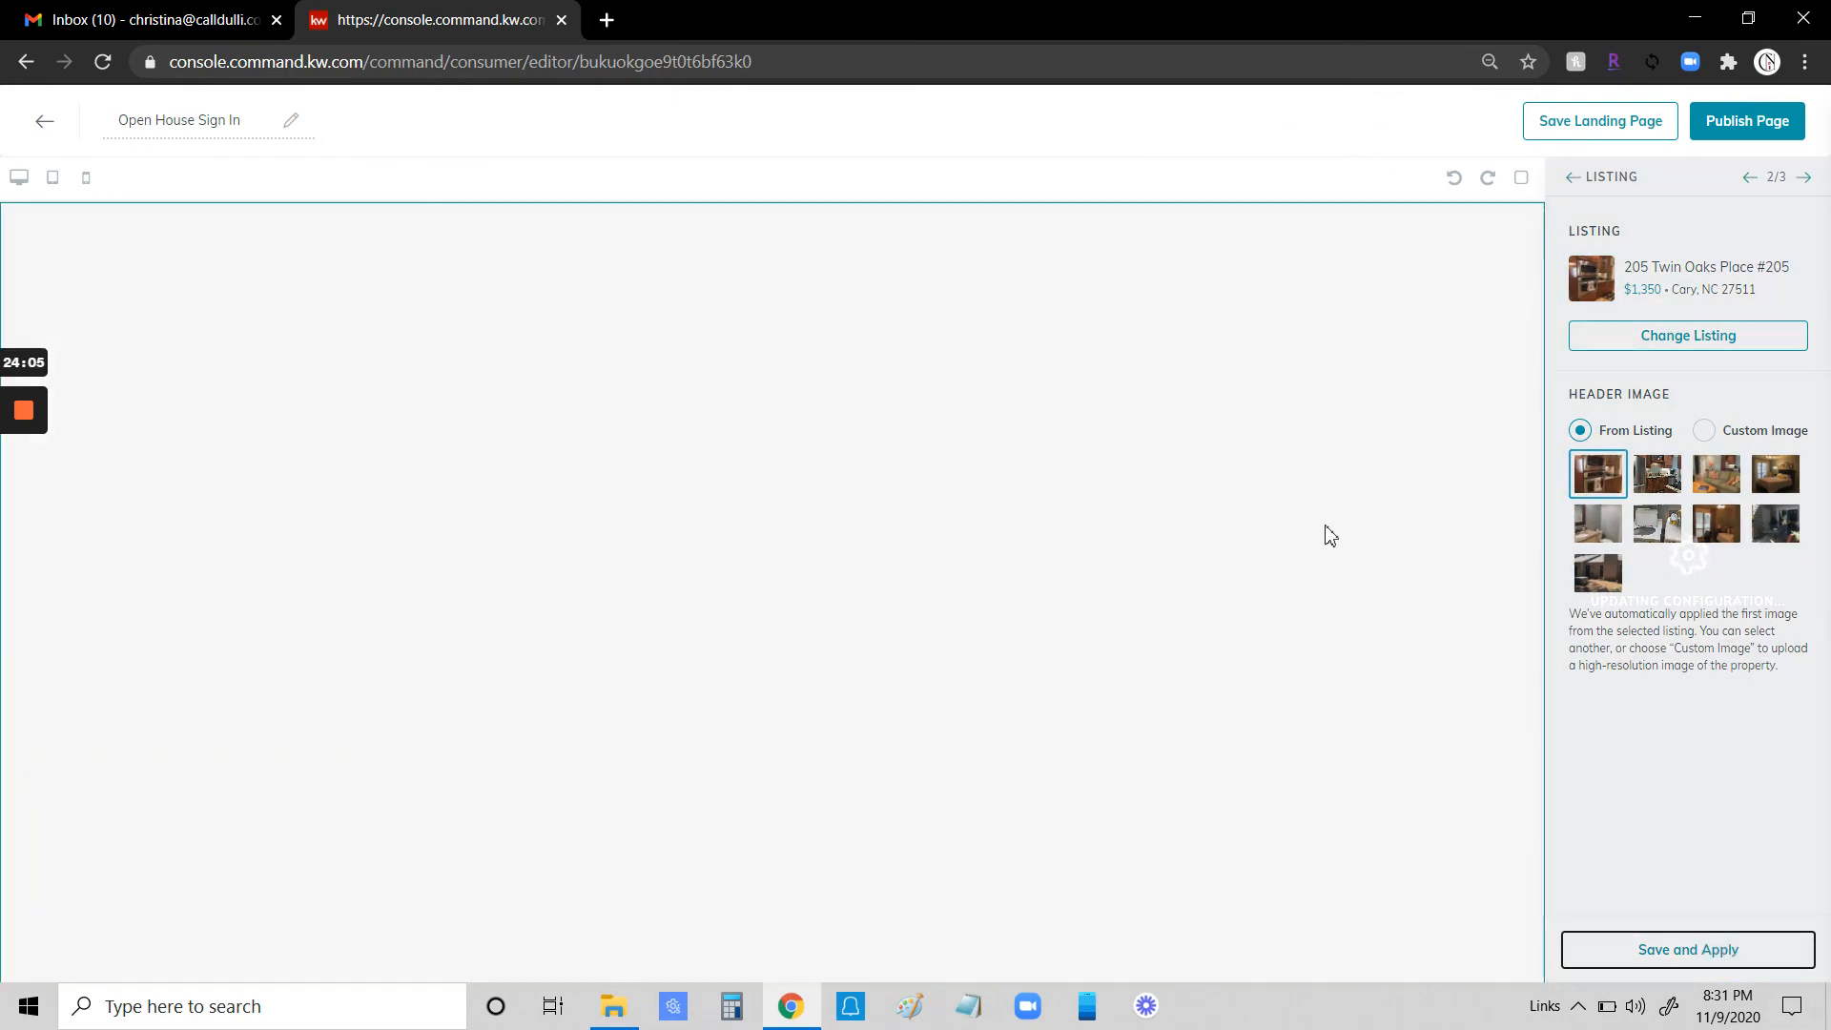
pyautogui.scroll(-15, 1171, 677)
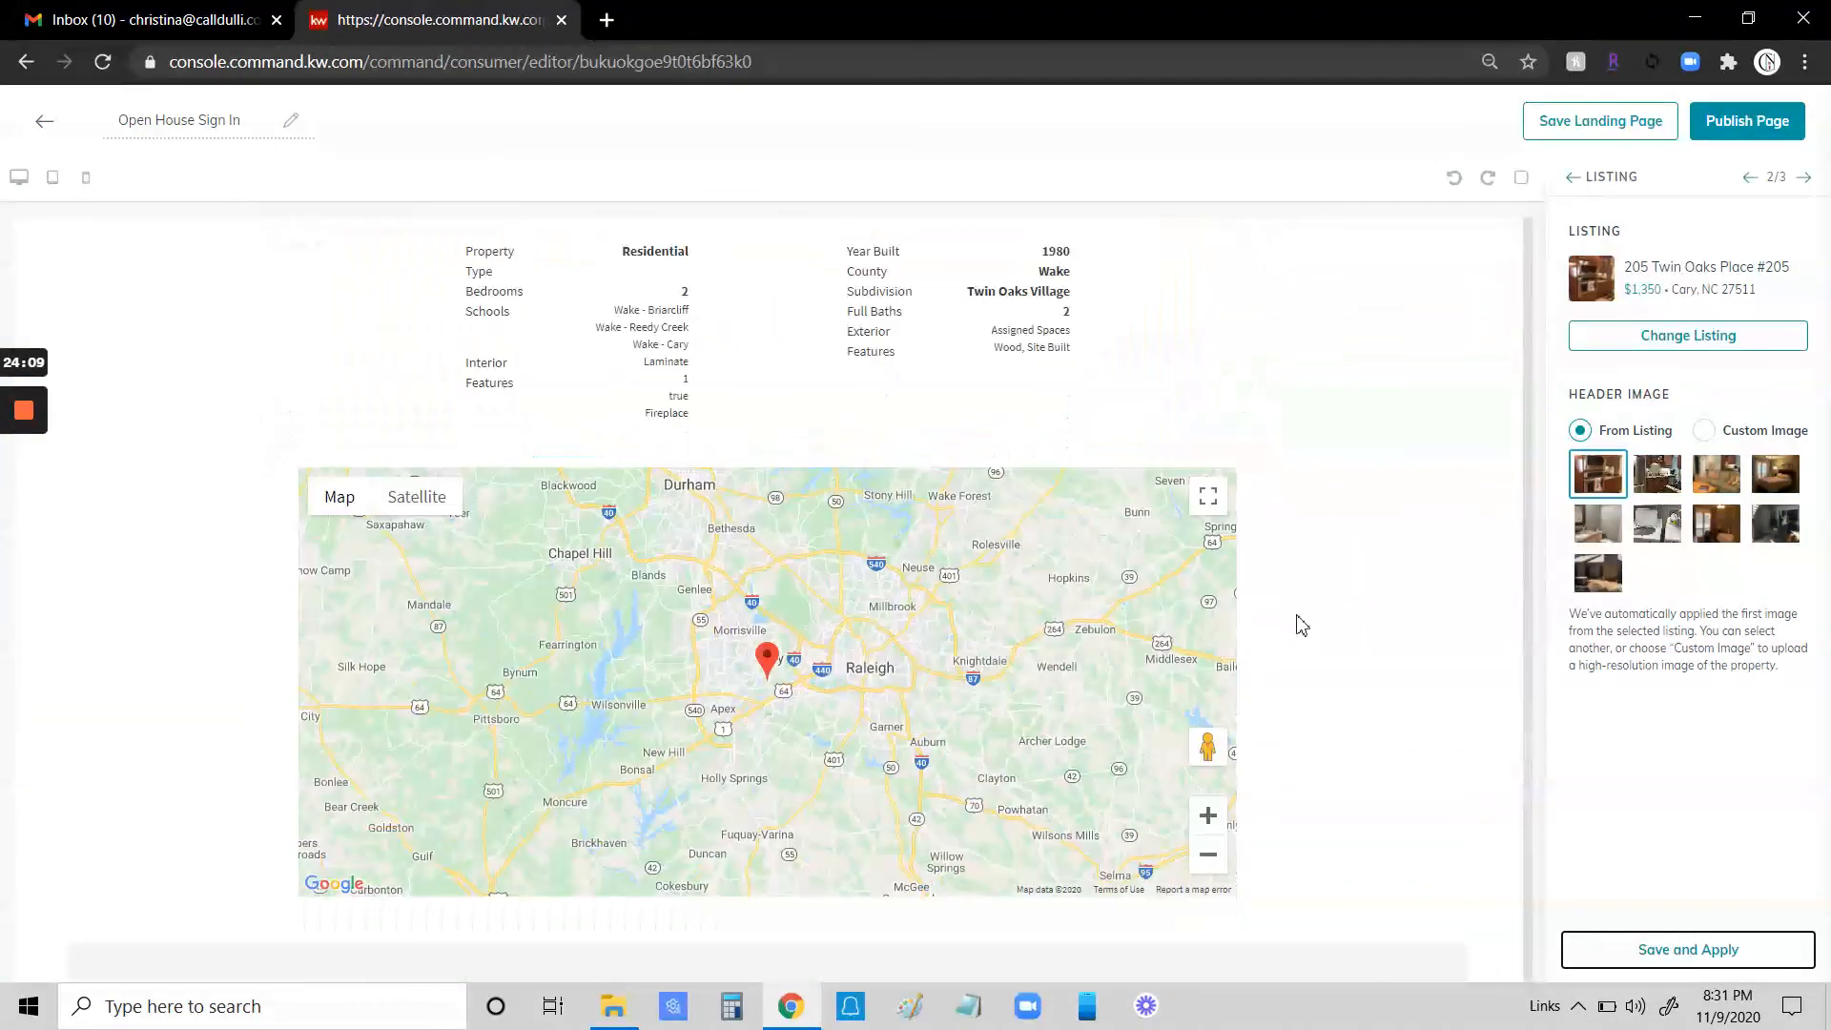
pyautogui.scroll(15, 1301, 624)
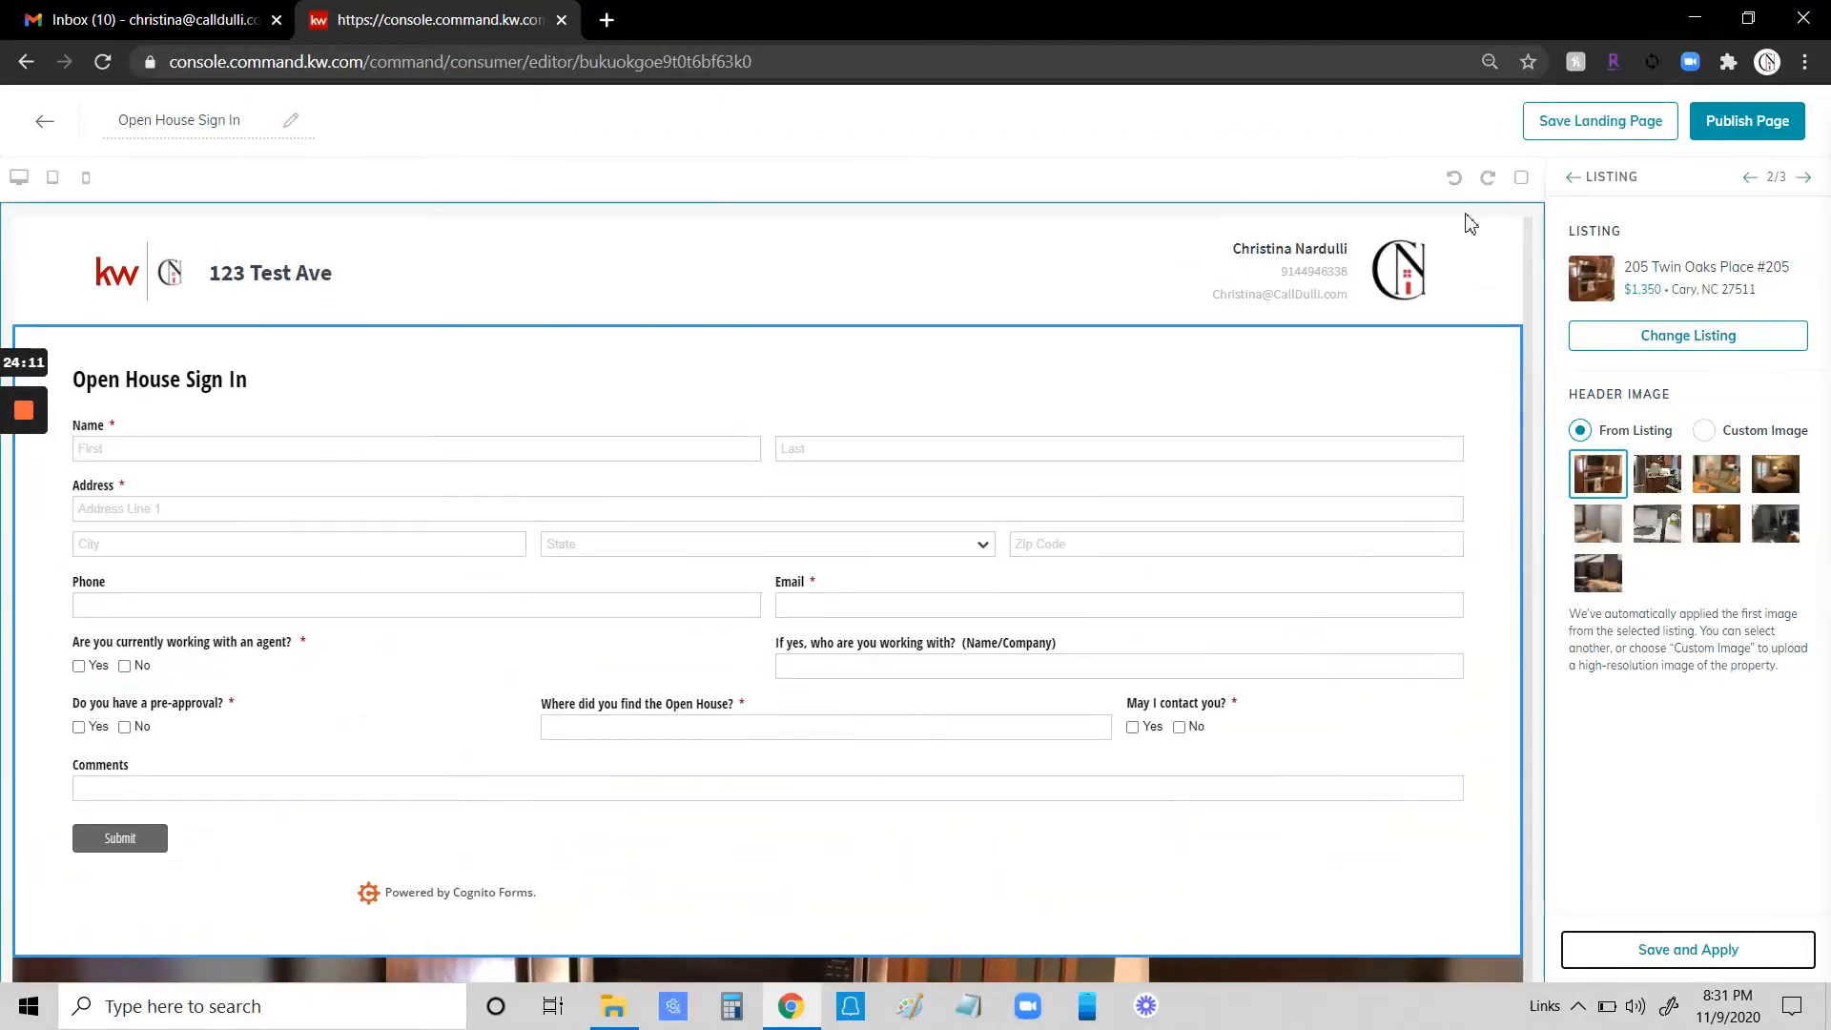
# - Publish the updated landing page, then open its published URL and scroll through it
pyautogui.click(1751, 120)
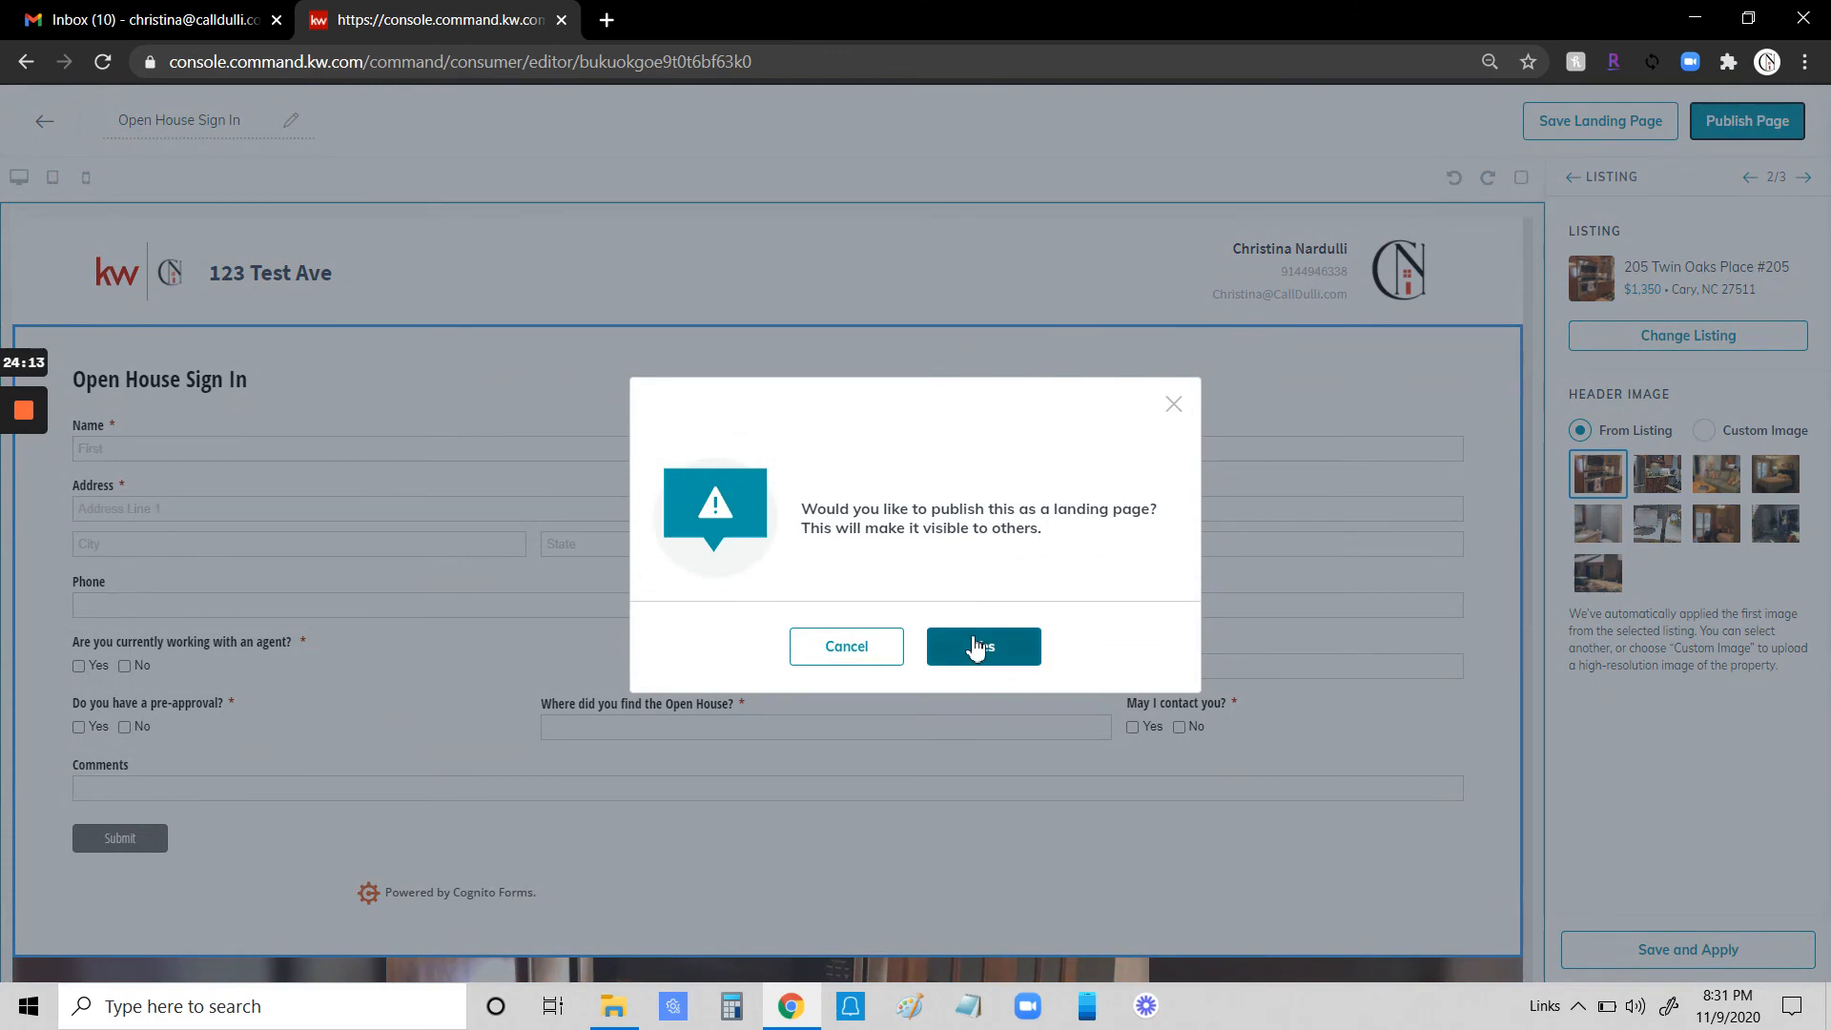
pyautogui.click(975, 648)
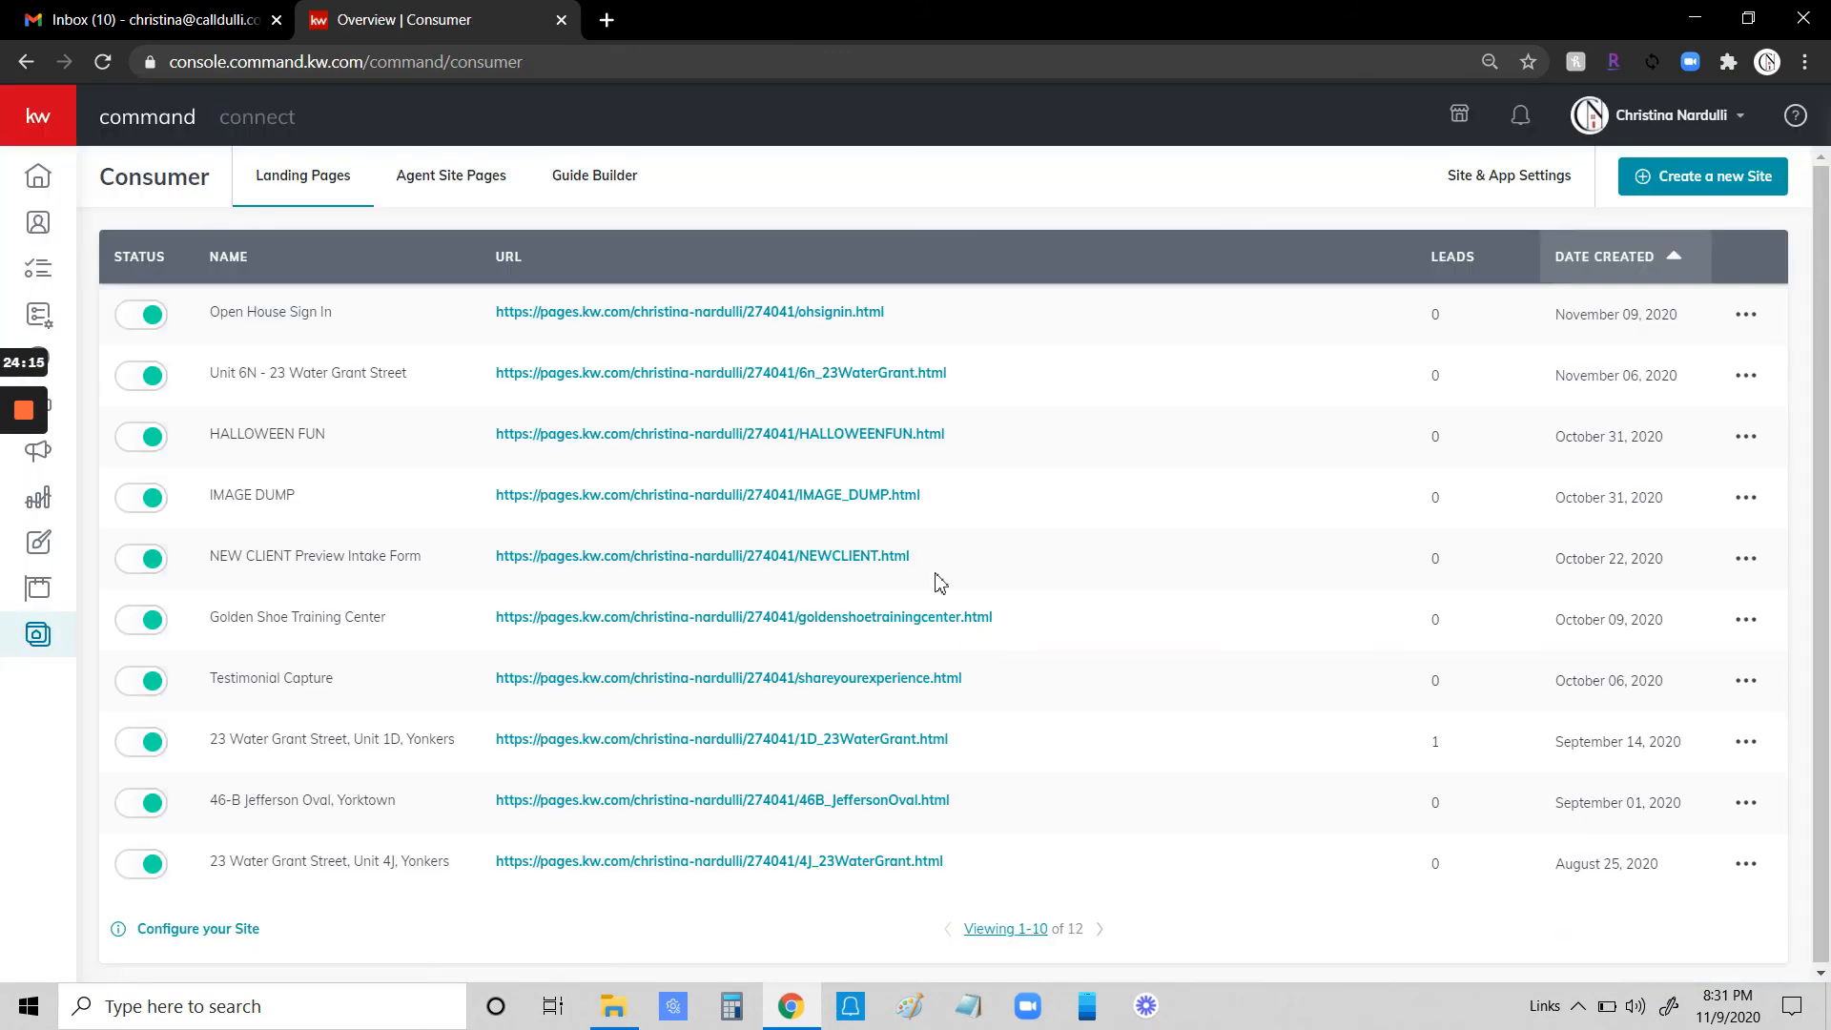
pyautogui.click(672, 313)
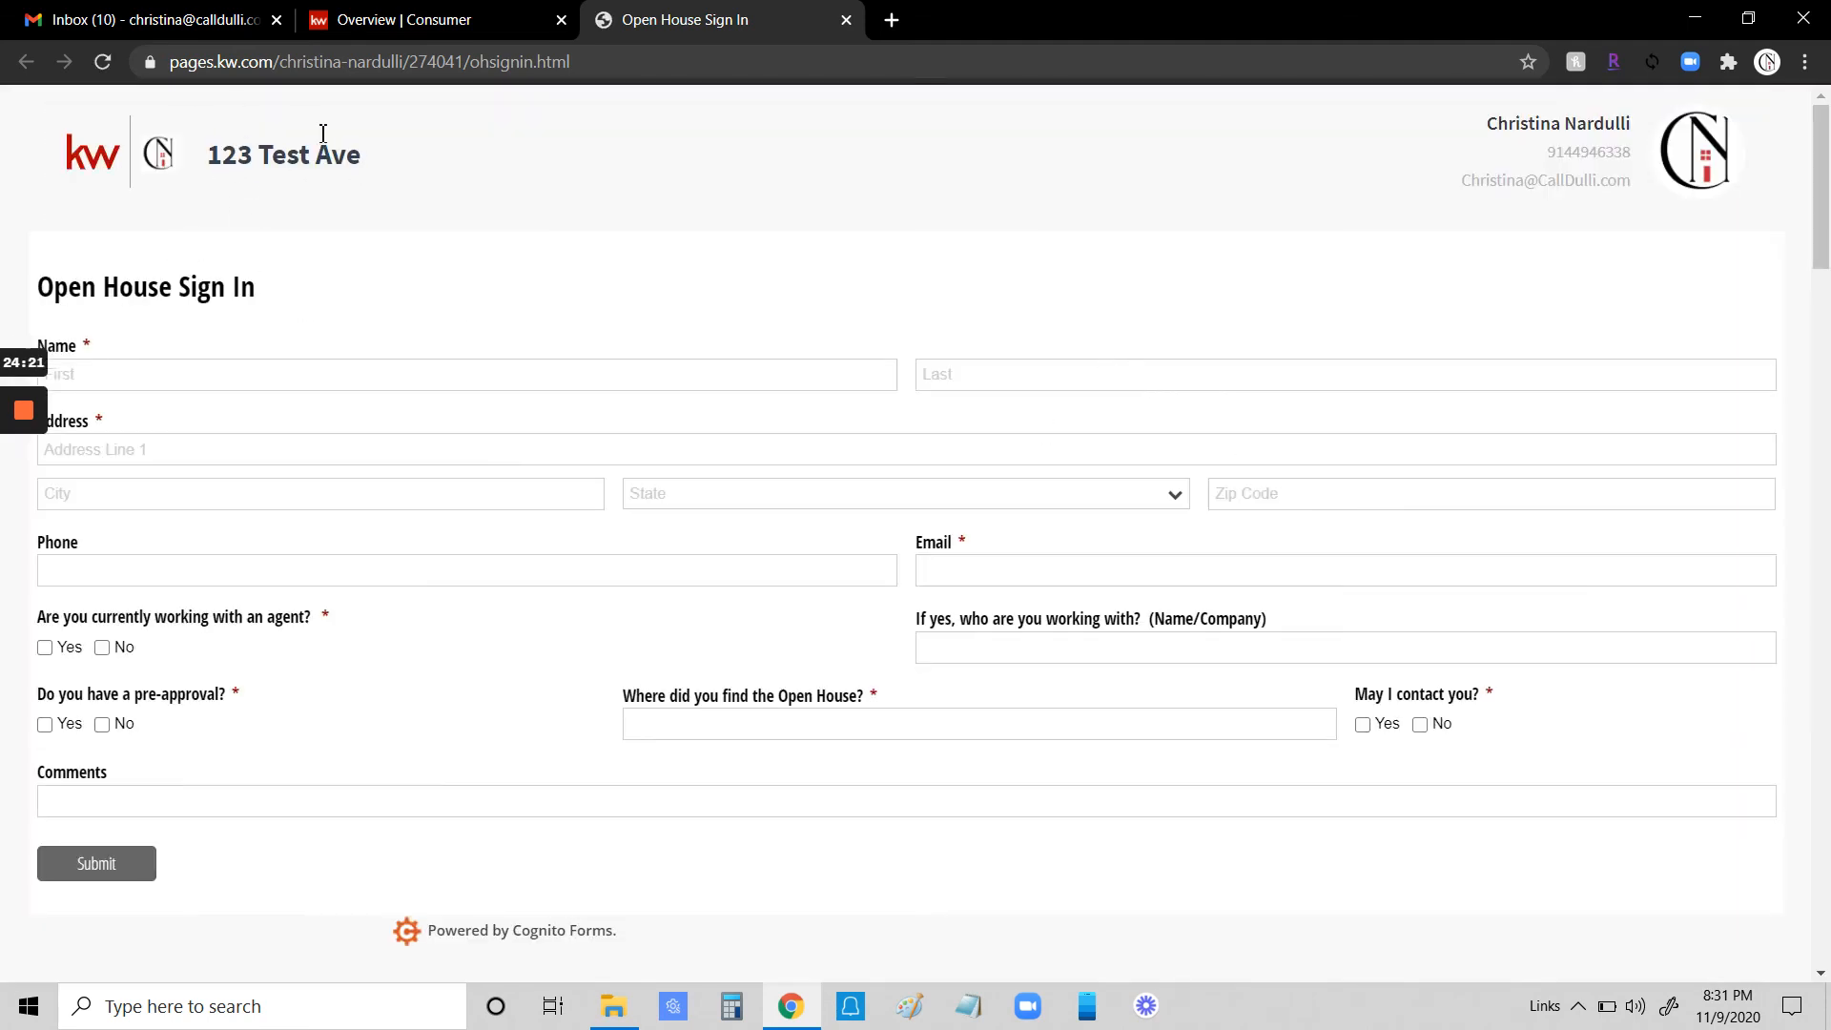
pyautogui.scroll(-10, 695, 370)
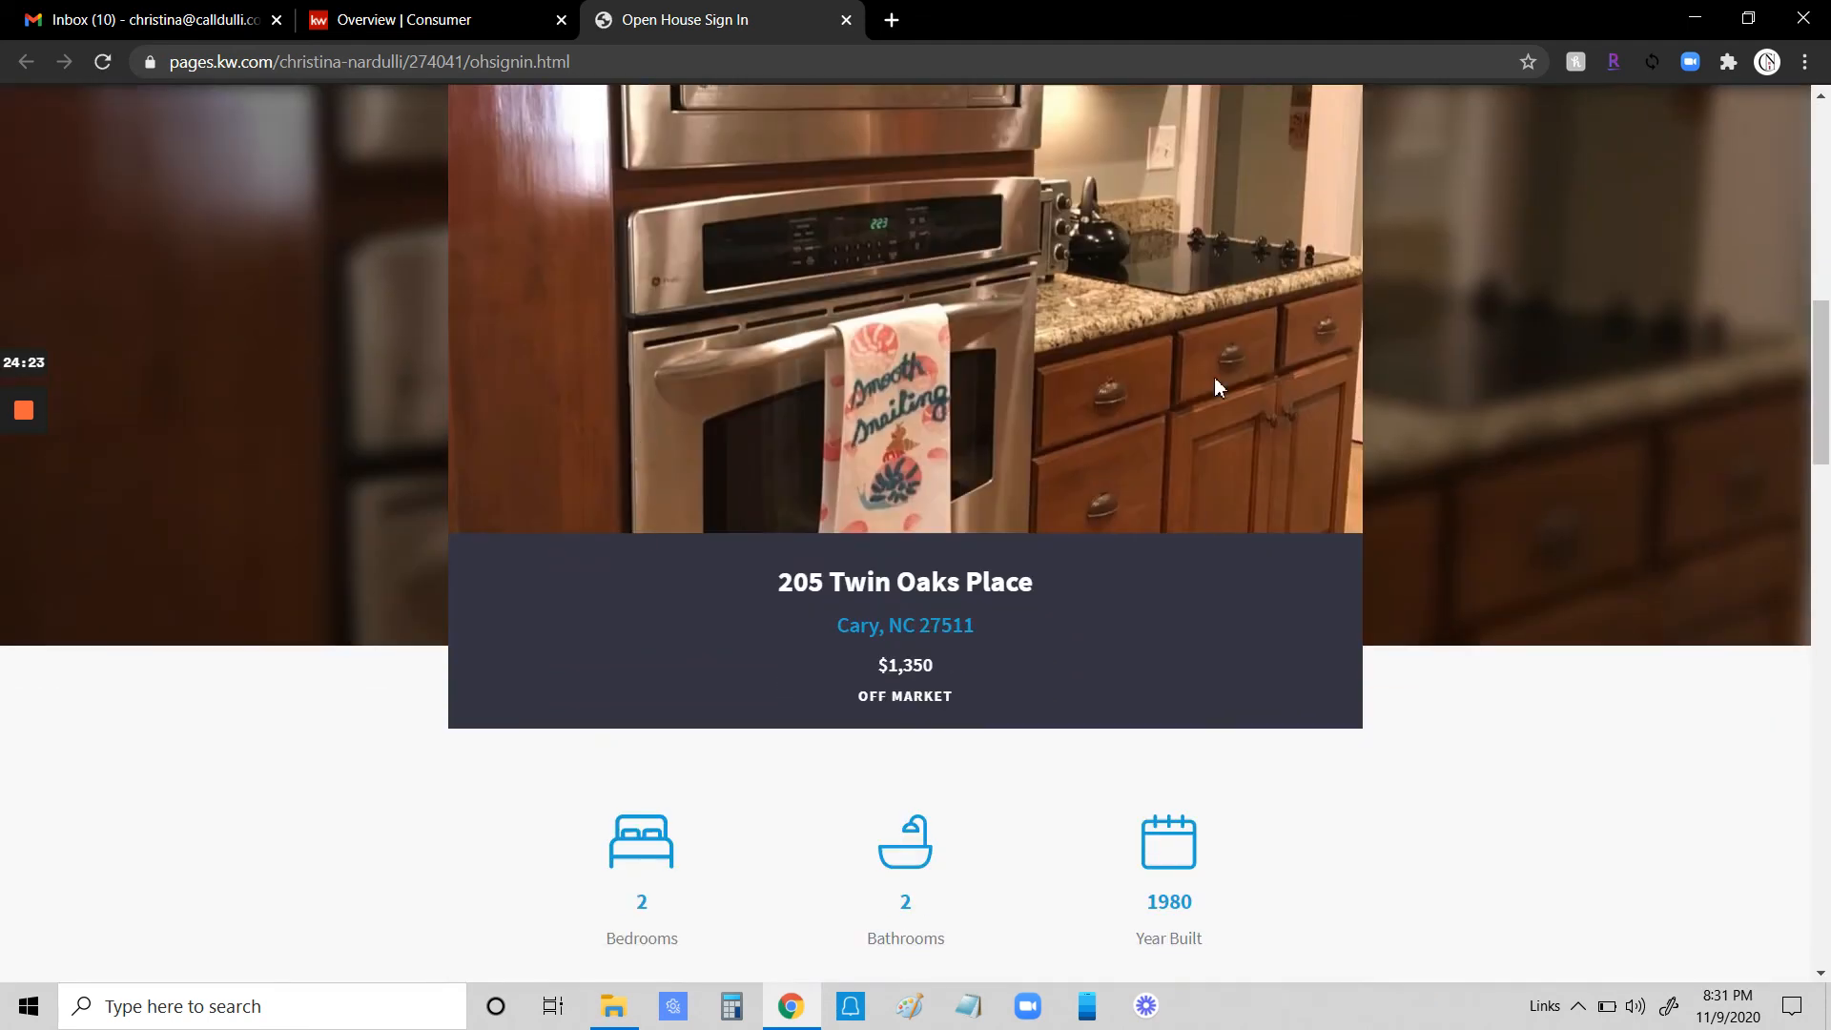
pyautogui.scroll(10, 1213, 580)
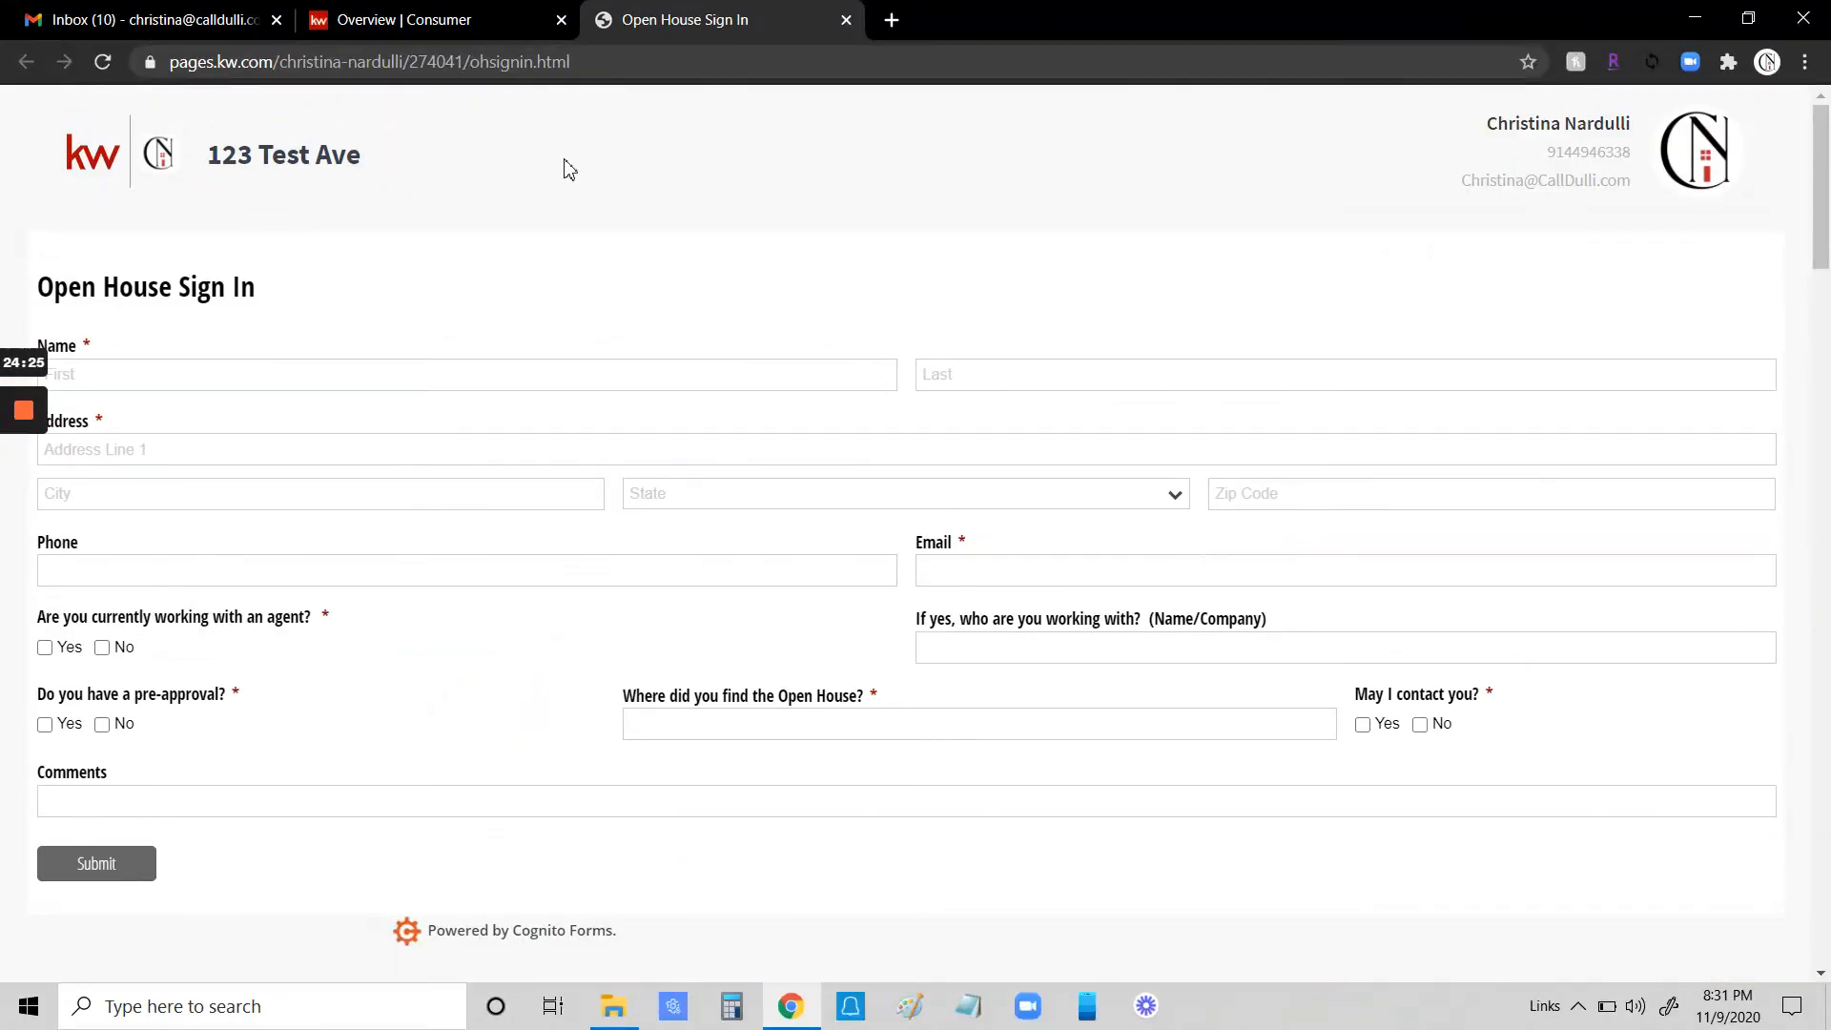